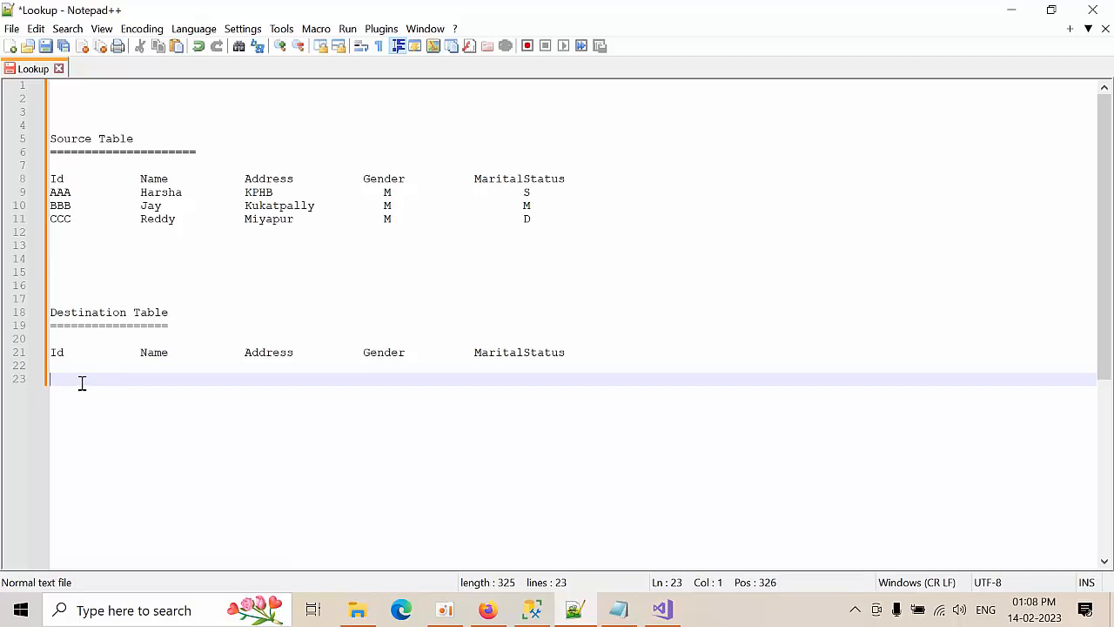
# Copy the three data rows AAA, BBB and CCC from the Source Table into the Destination Table under its headers.
pyautogui.moveTo(550, 218); pyautogui.dragTo(47, 196)
pyautogui.hotkey('ctrl', 'c')
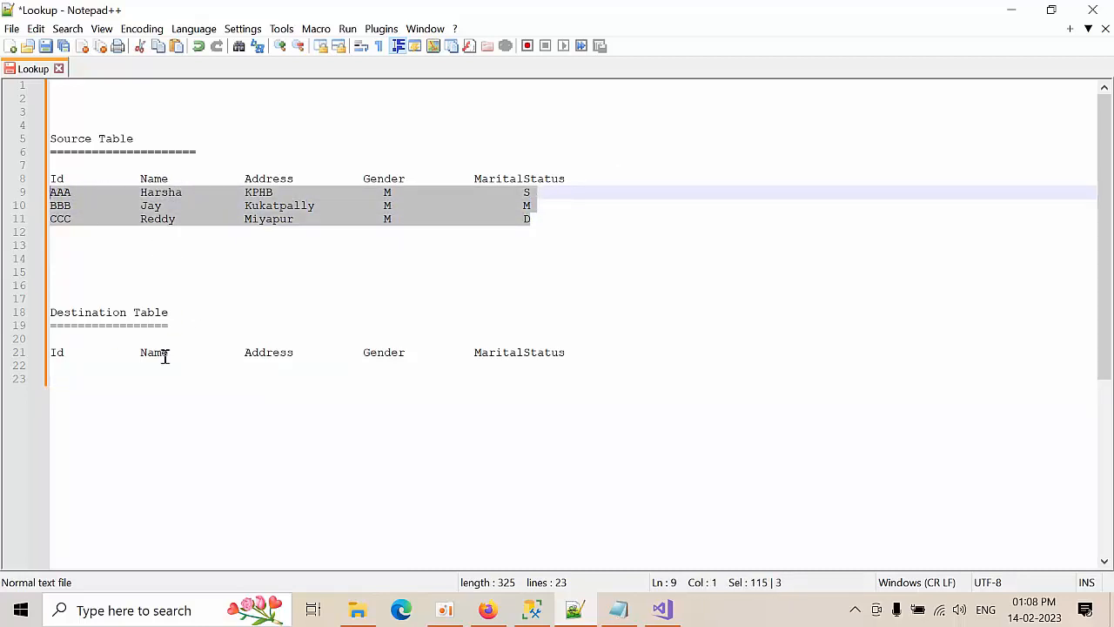
pyautogui.click(81, 369)
pyautogui.hotkey('ctrl', 'v')
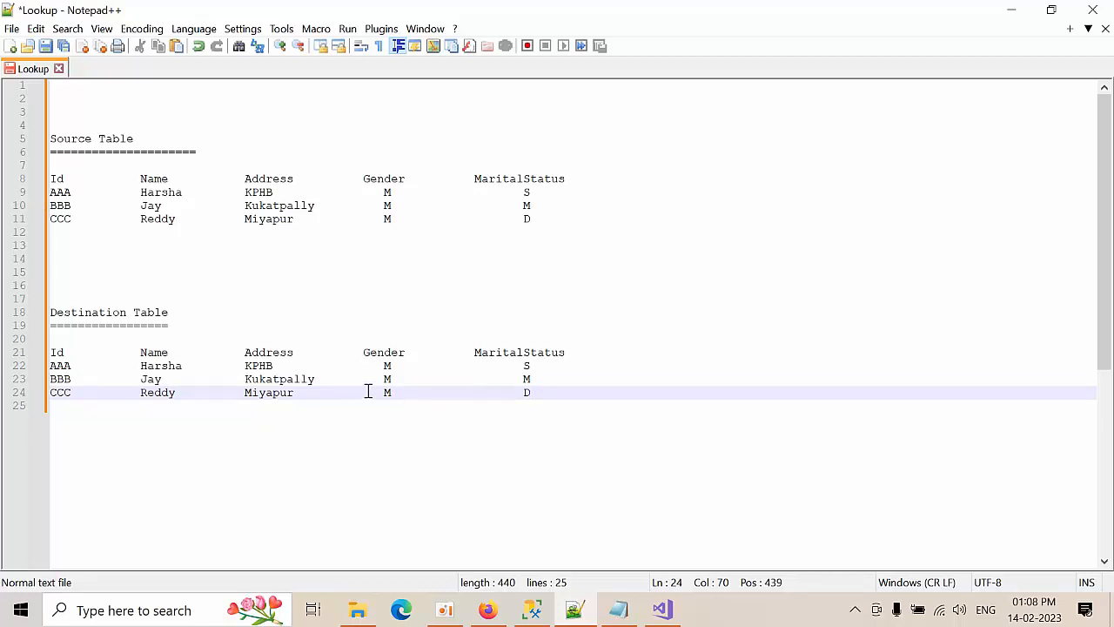
# Set the MaritalStatus of row AAA in the Source Table to M.
pyautogui.click(391, 190)
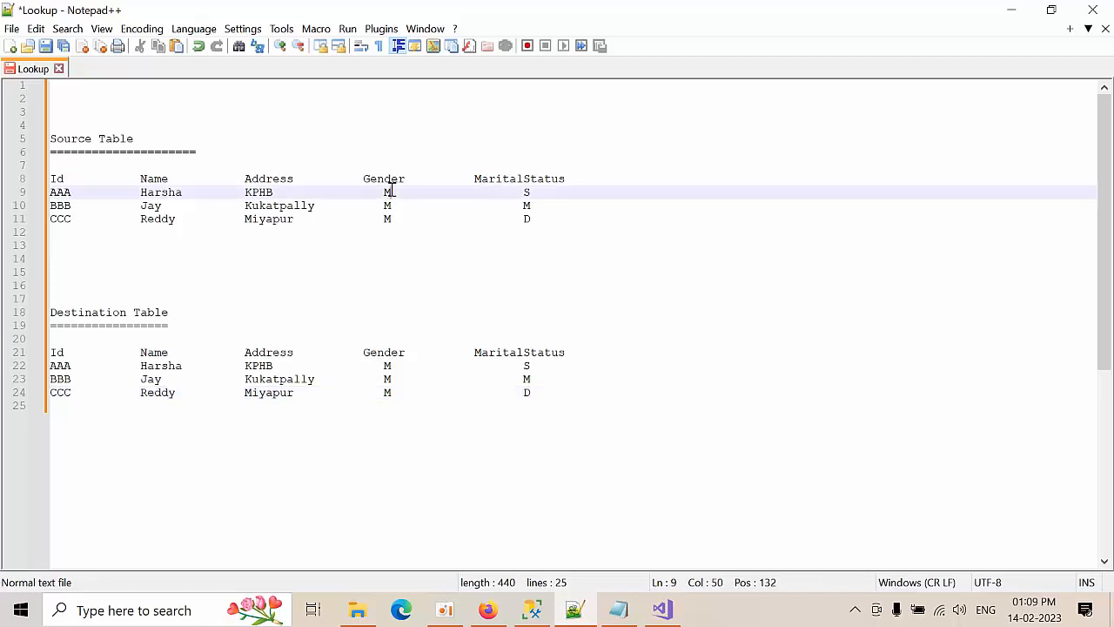
pyautogui.doubleClick(386, 191)
pyautogui.click(386, 191)
pyautogui.moveTo(531, 191); pyautogui.dragTo(522, 191)
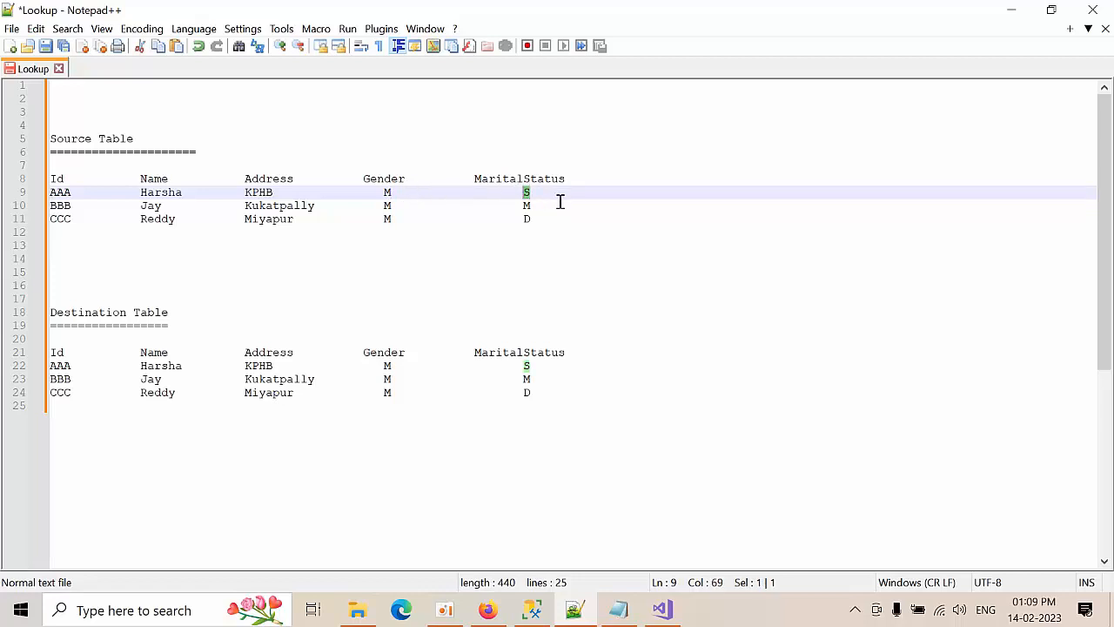
pyautogui.write('M')
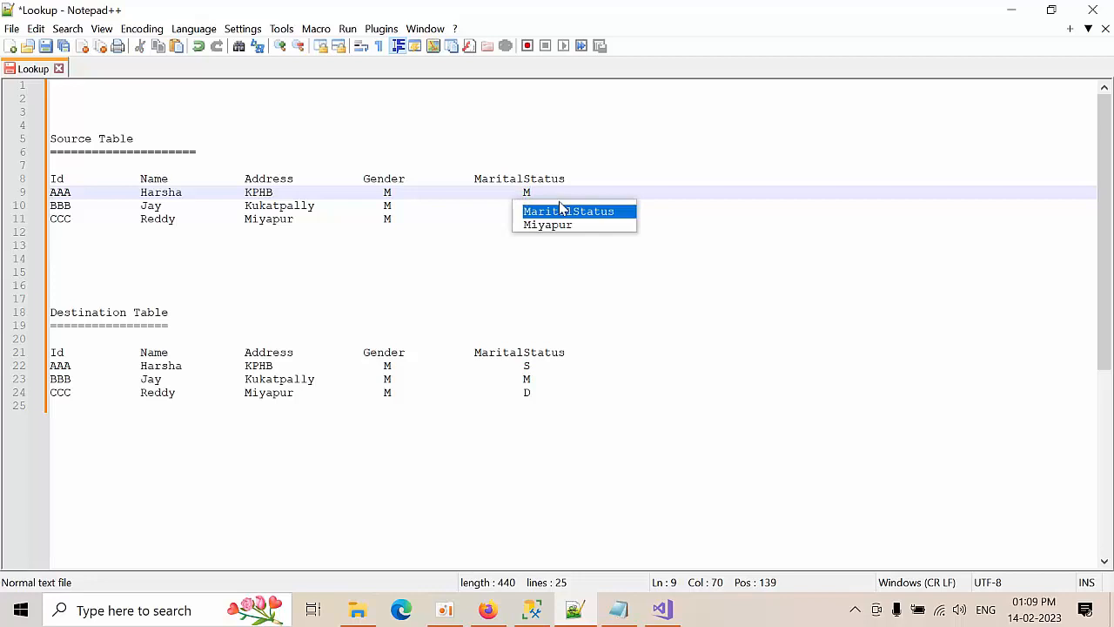
pyautogui.click(642, 319)
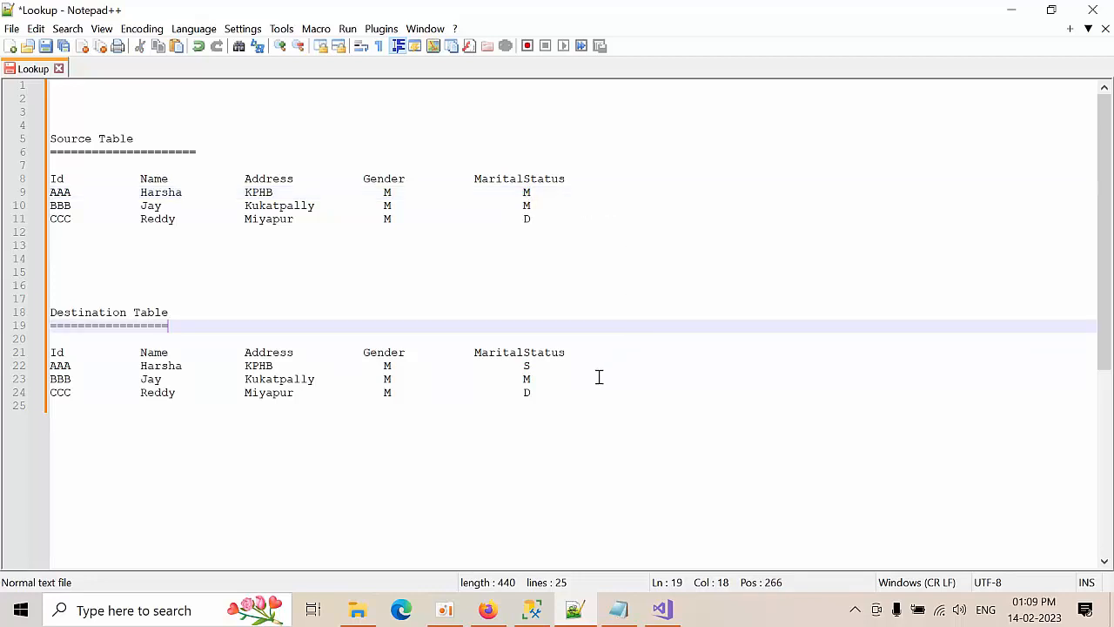
# Set the MaritalStatus of row AAA in the Destination Table to M.
pyautogui.click(528, 366)
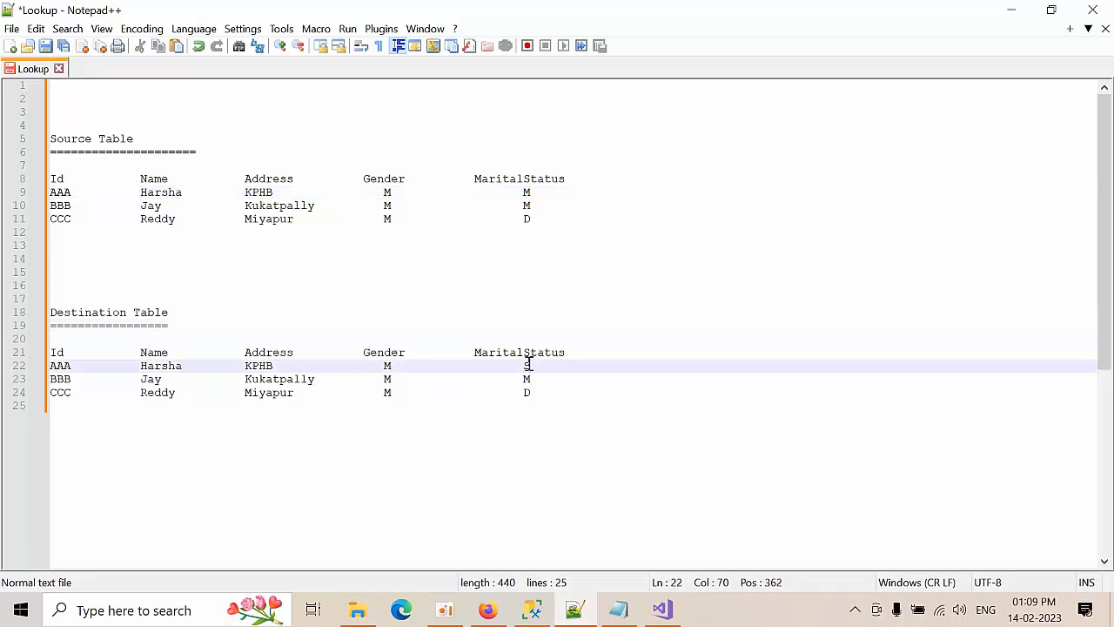
pyautogui.hotkey('shift', 'Left')
pyautogui.write('M')
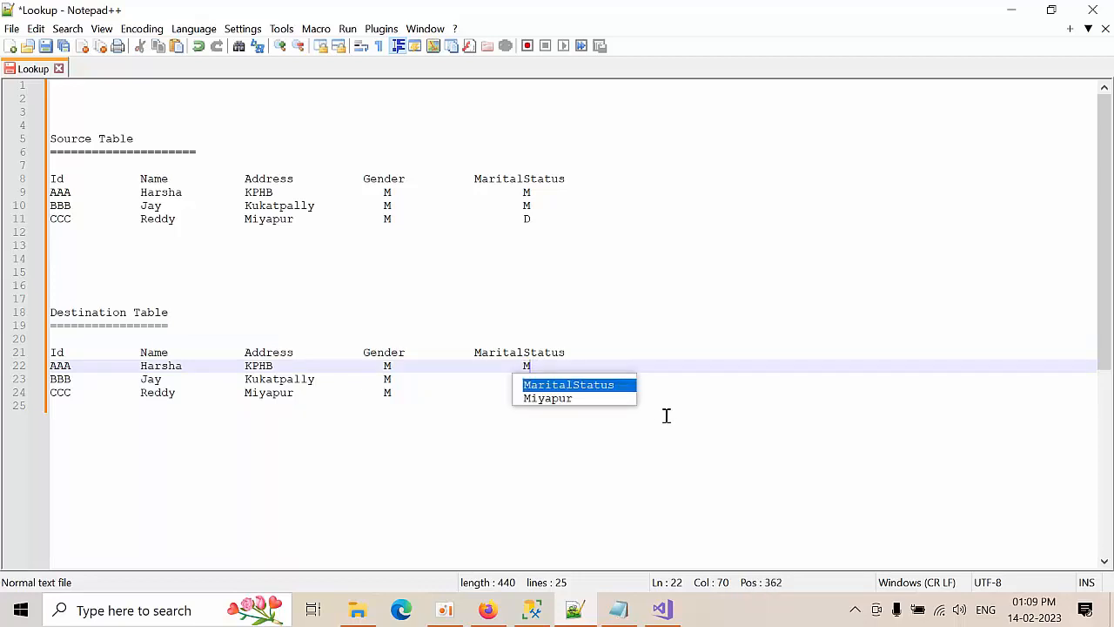
pyautogui.click(660, 451)
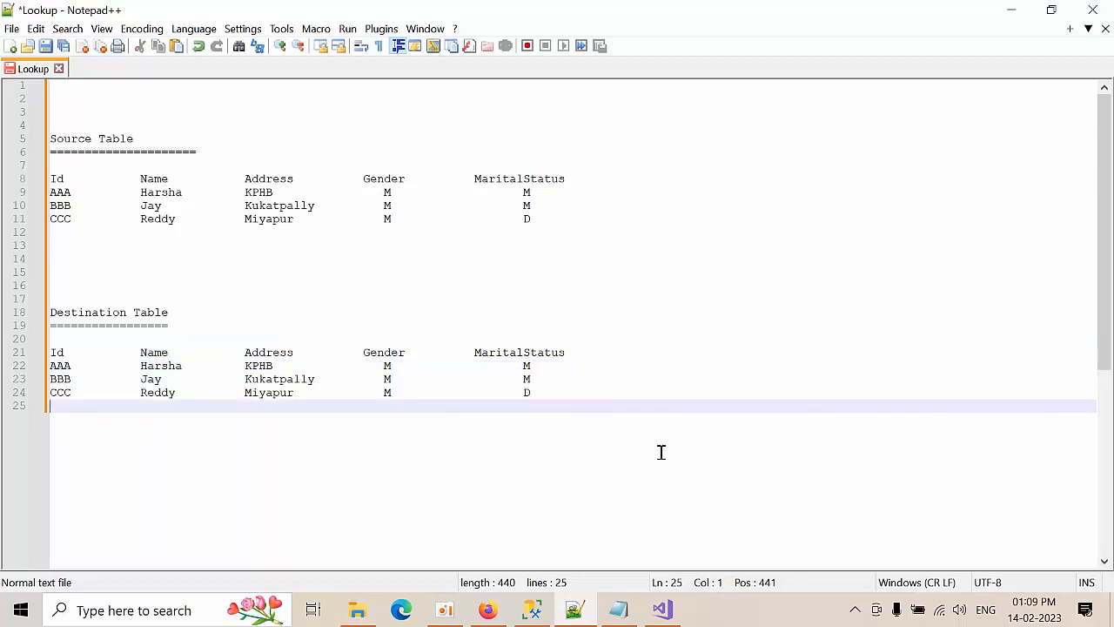
# Delete the contents of row AAA from both the Source Table and the Destination Table.
pyautogui.moveTo(546, 191); pyautogui.dragTo(52, 200)
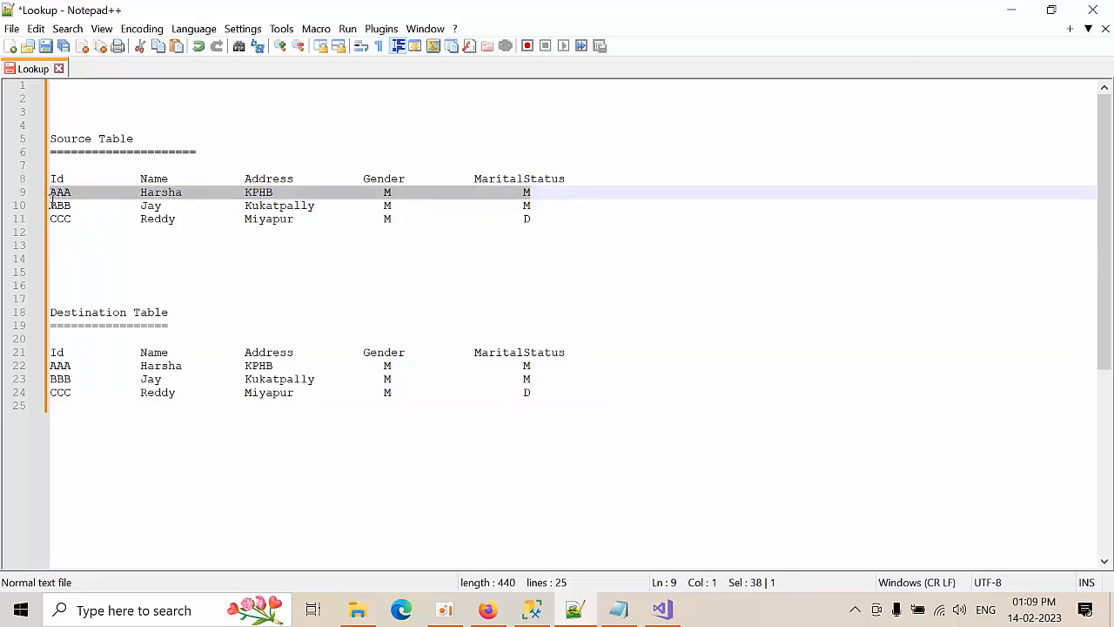
pyautogui.press('Delete')
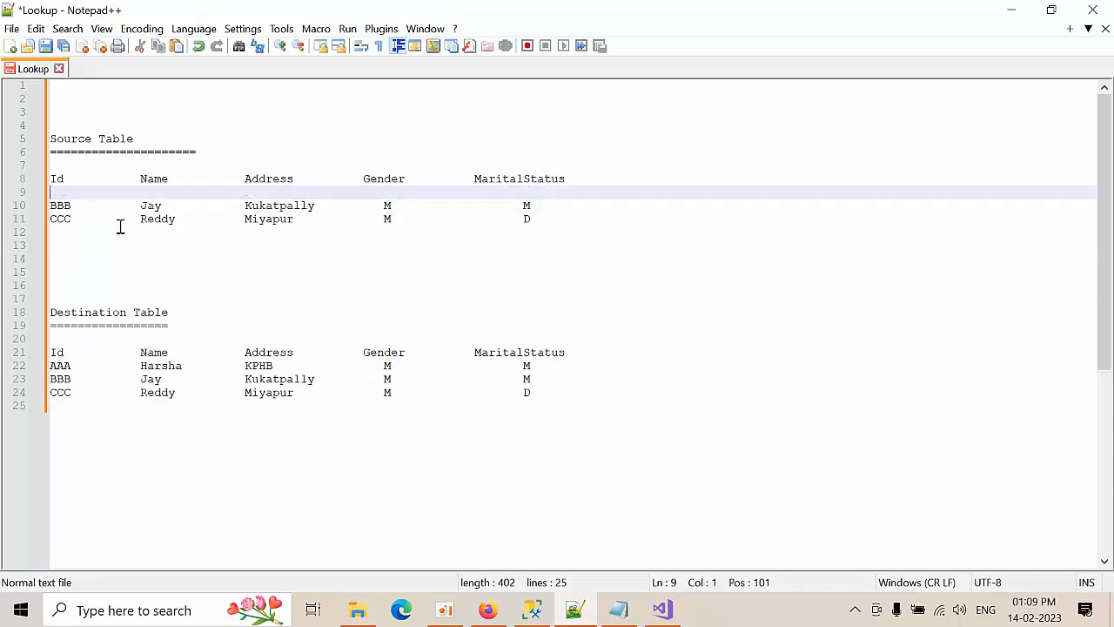
pyautogui.click(540, 357)
pyautogui.click(542, 365)
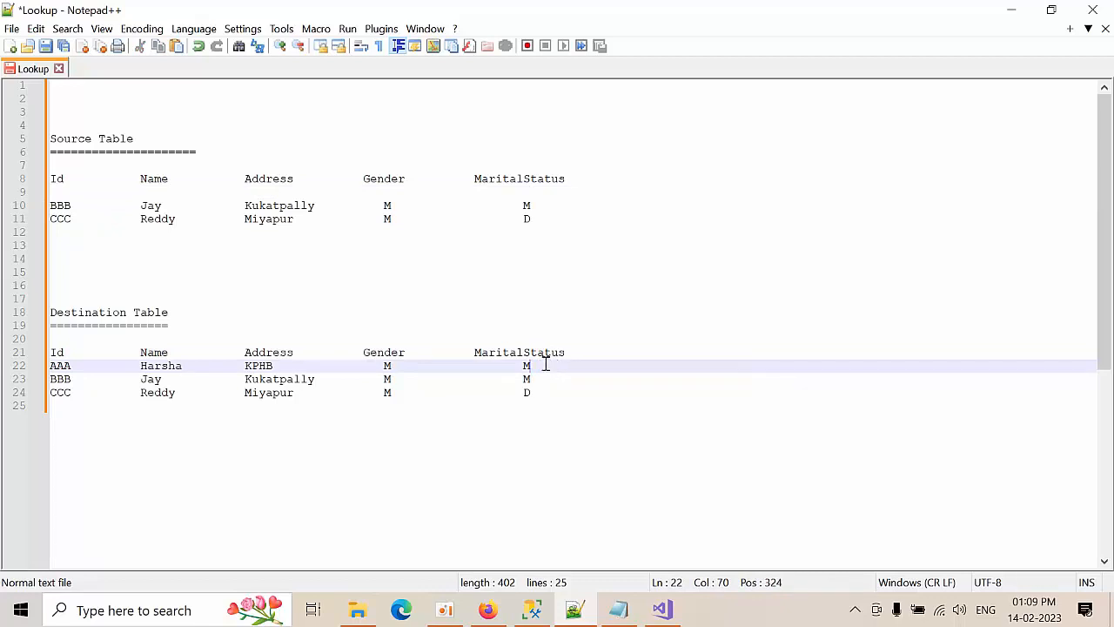
pyautogui.moveTo(545, 366); pyautogui.dragTo(49, 370)
pyautogui.press('Delete')
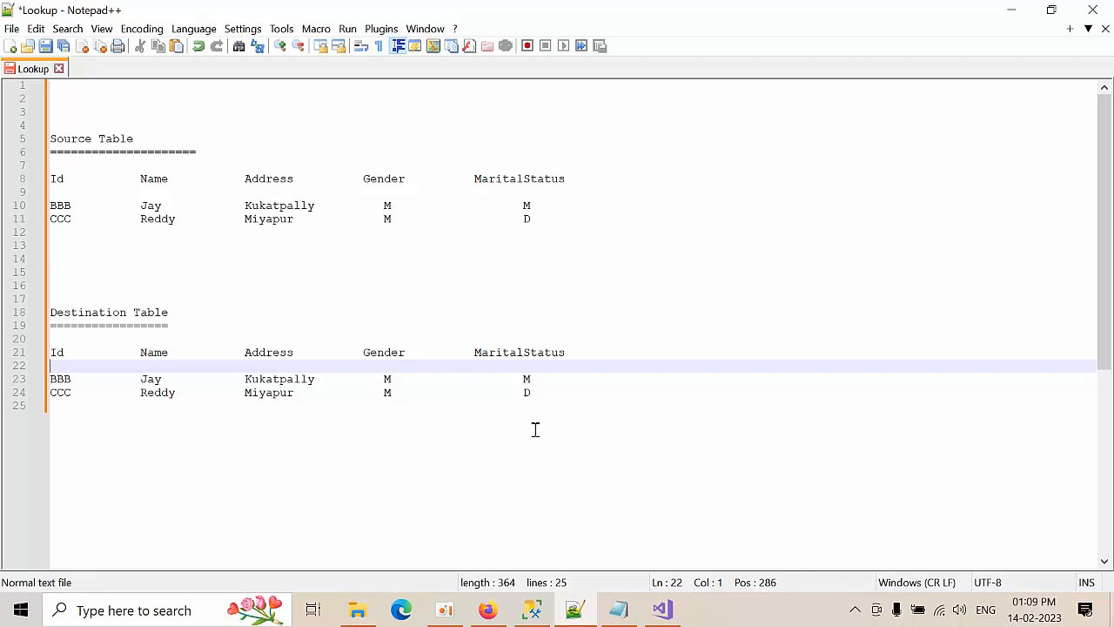
# Add the column headers Inserteddate, Updateddate and Operation after MaritalStatus in the Destination Table.
pyautogui.click(612, 355)
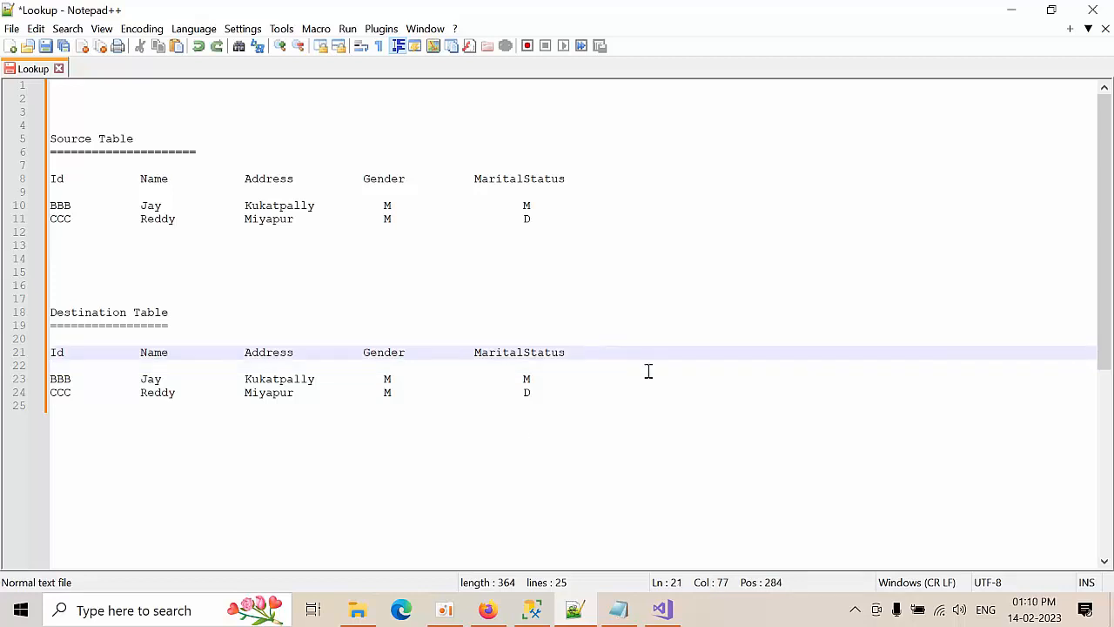
pyautogui.write('Inserteddate    Updateda')
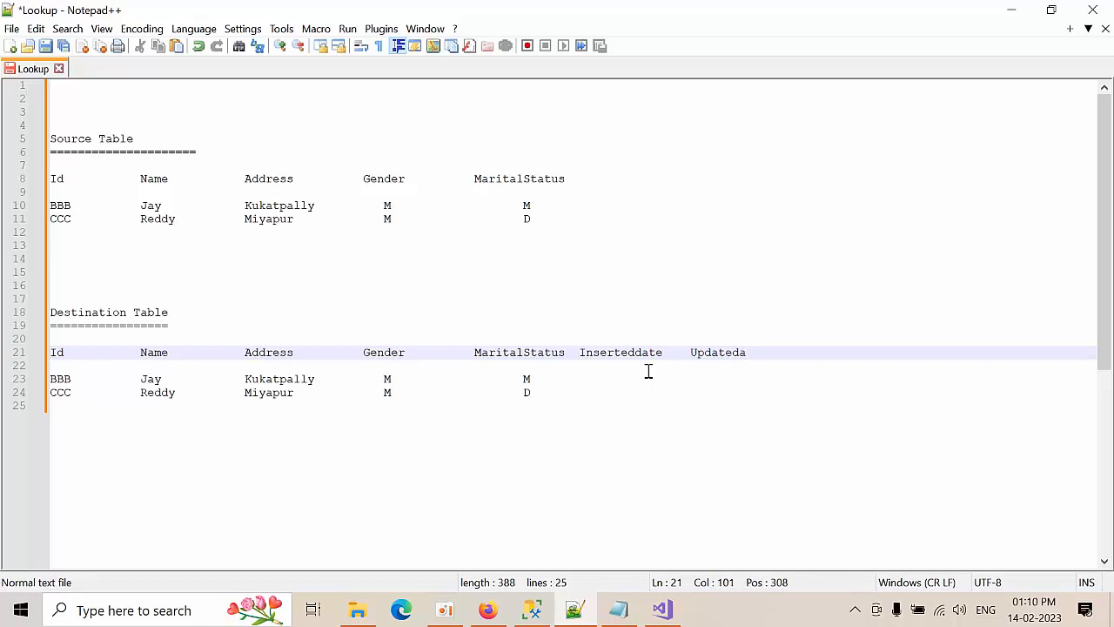
pyautogui.press('BackSpace')
pyautogui.write('date   OPe')
pyautogui.press('BackSpace')
pyautogui.press('BackSpace')
pyautogui.write('peration')
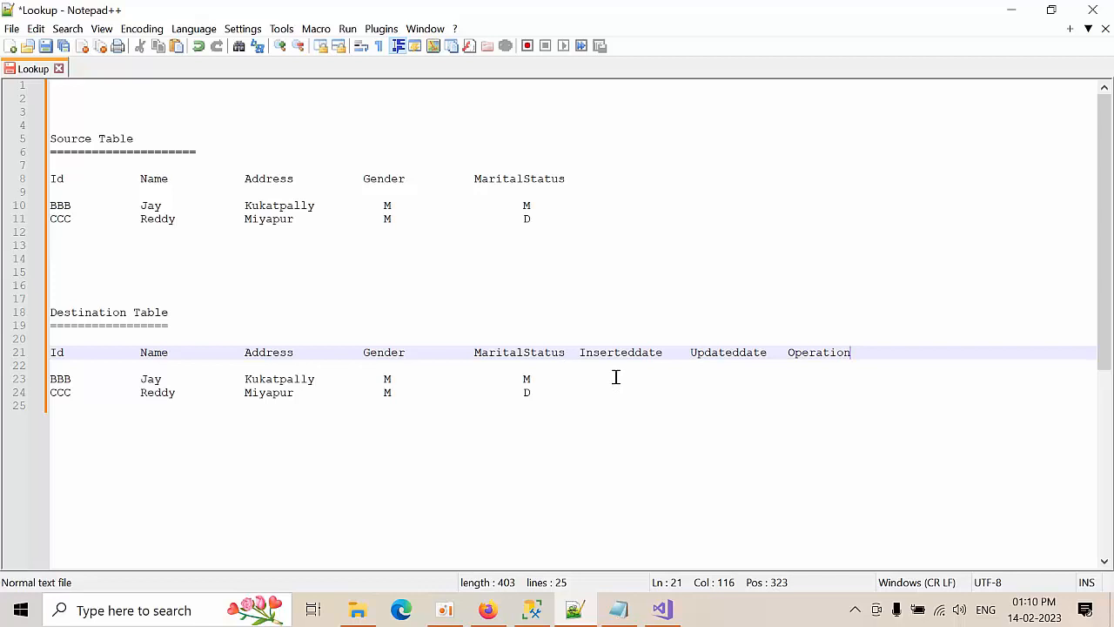
pyautogui.click(613, 371)
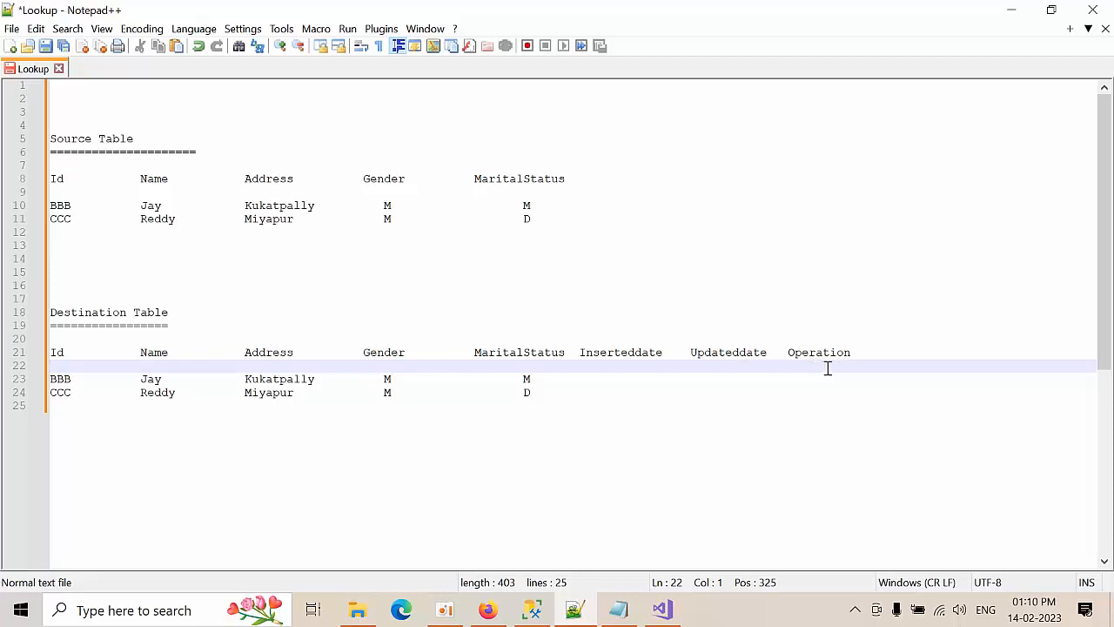
pyautogui.moveTo(579, 353); pyautogui.dragTo(856, 355)
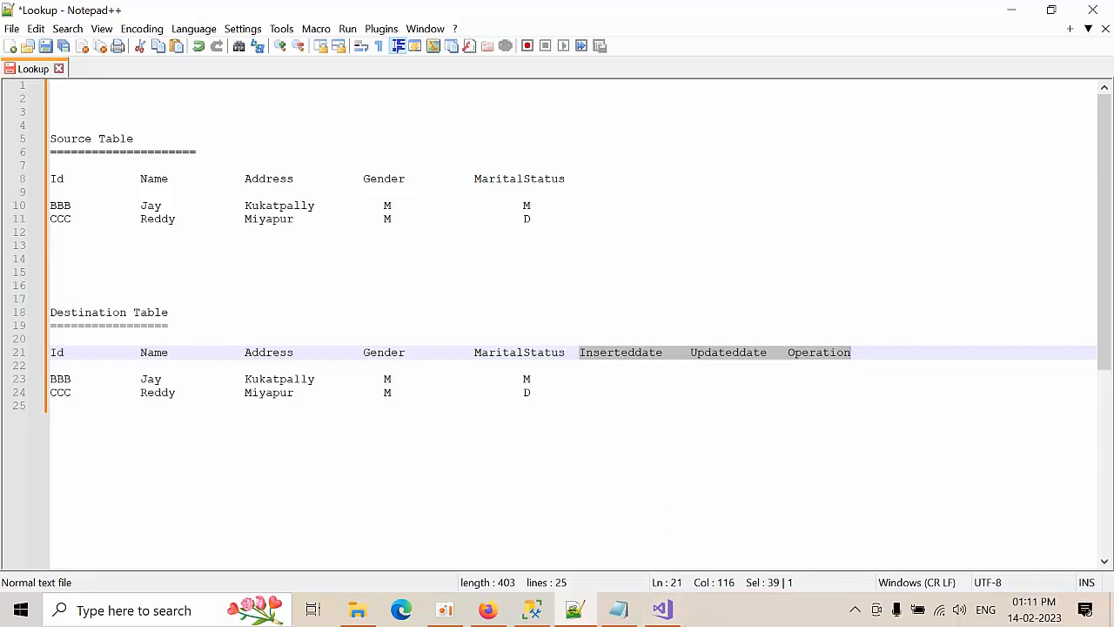
# Switch to Visual Studio and rename the SSIS package Package.dtsx as Lookuptransformation.dtsx.
pyautogui.click(677, 620)
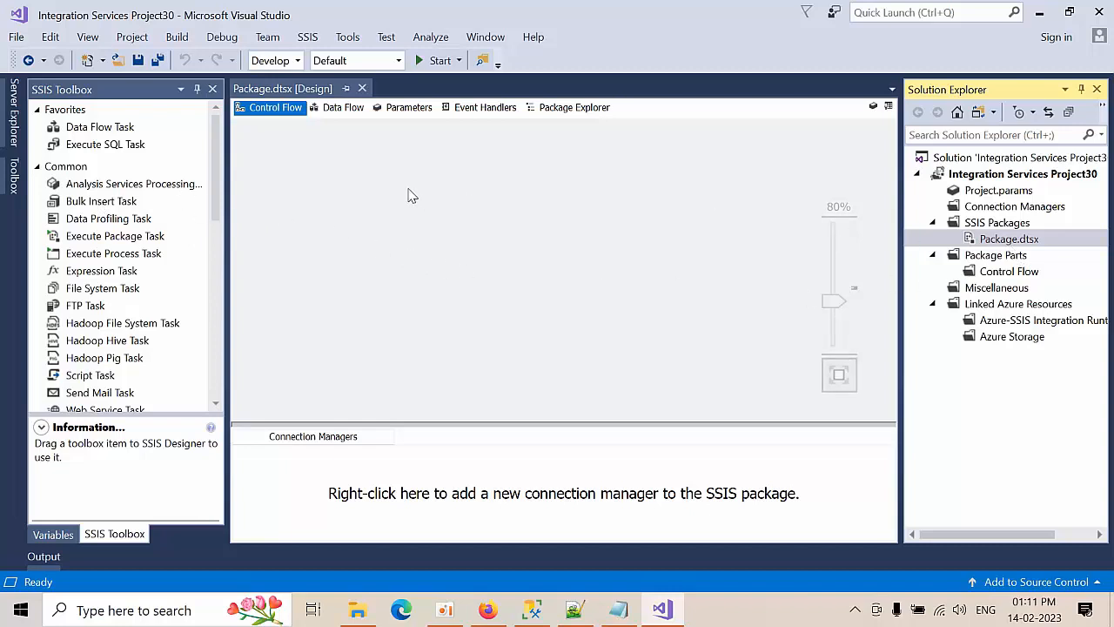
pyautogui.rightClick(1011, 238)
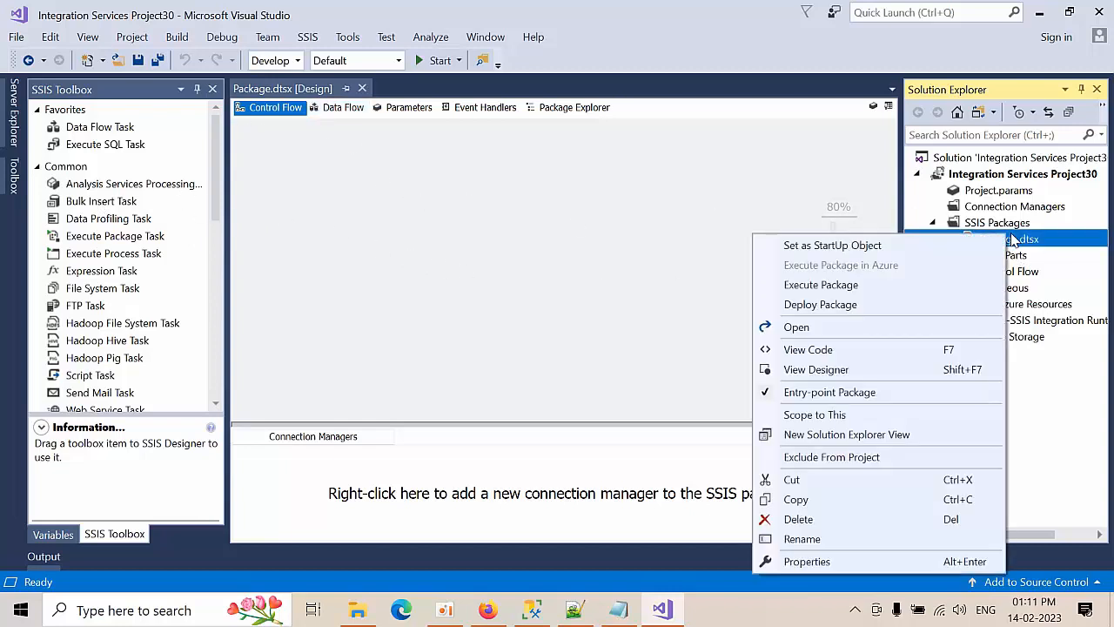
pyautogui.press('Escape')
pyautogui.press('F2')
pyautogui.write('Look')
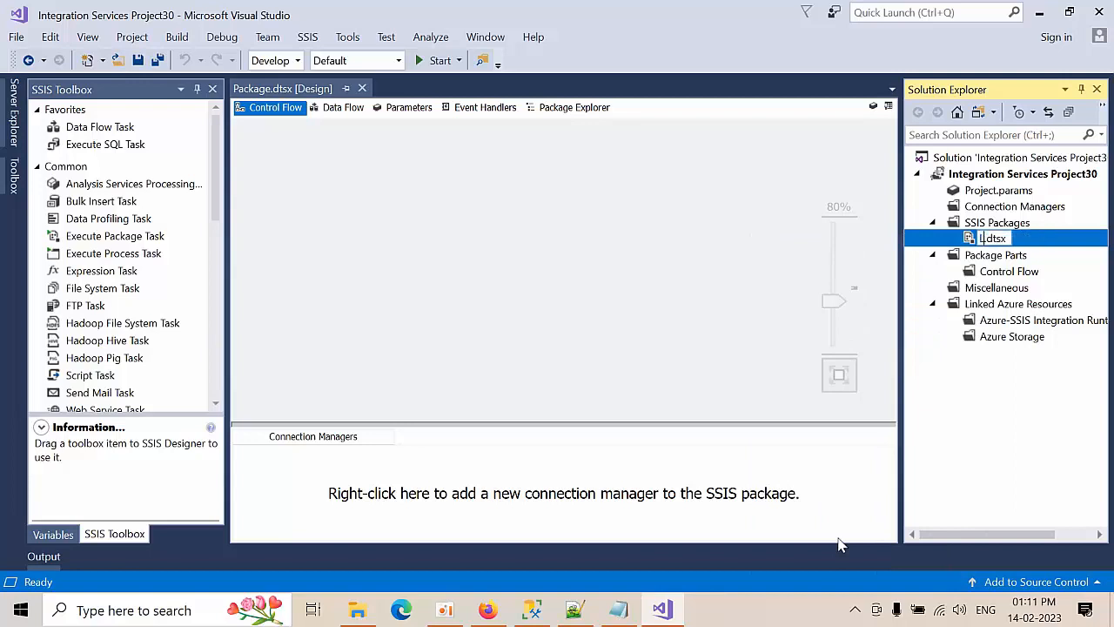
pyautogui.write('ul')
pyautogui.write('P')
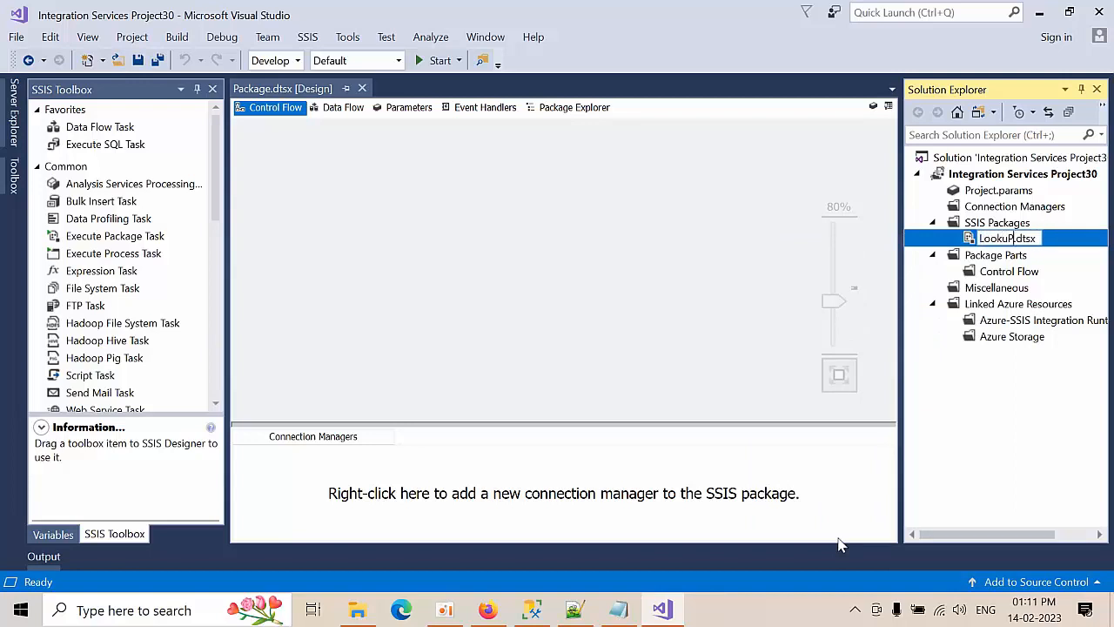
pyautogui.press('BackSpace')
pyautogui.write('ptransformation')
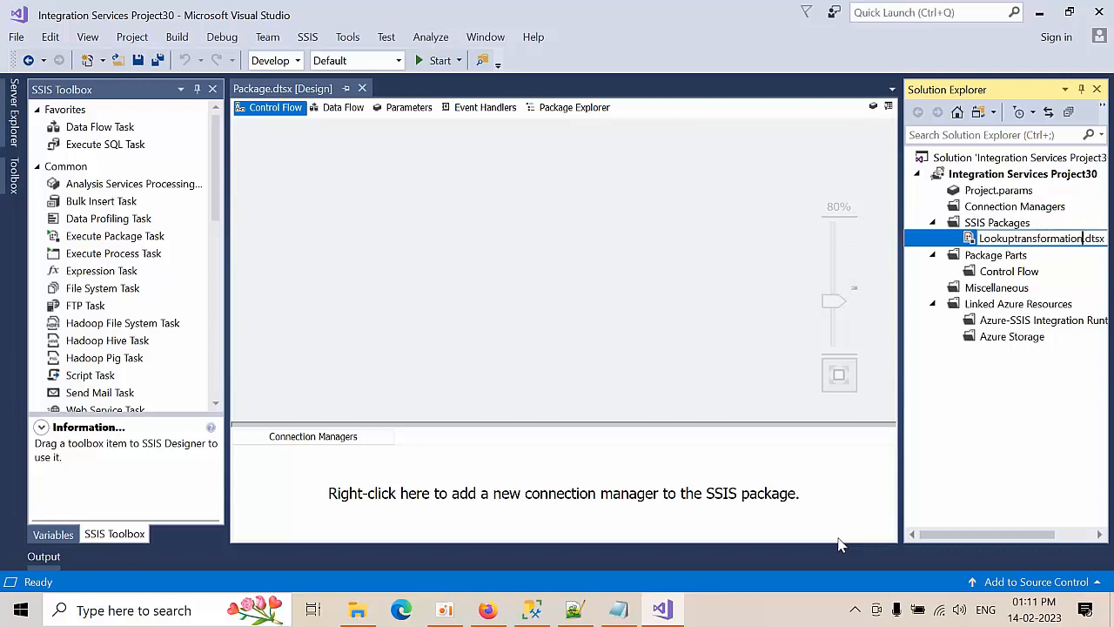
pyautogui.press('Return')
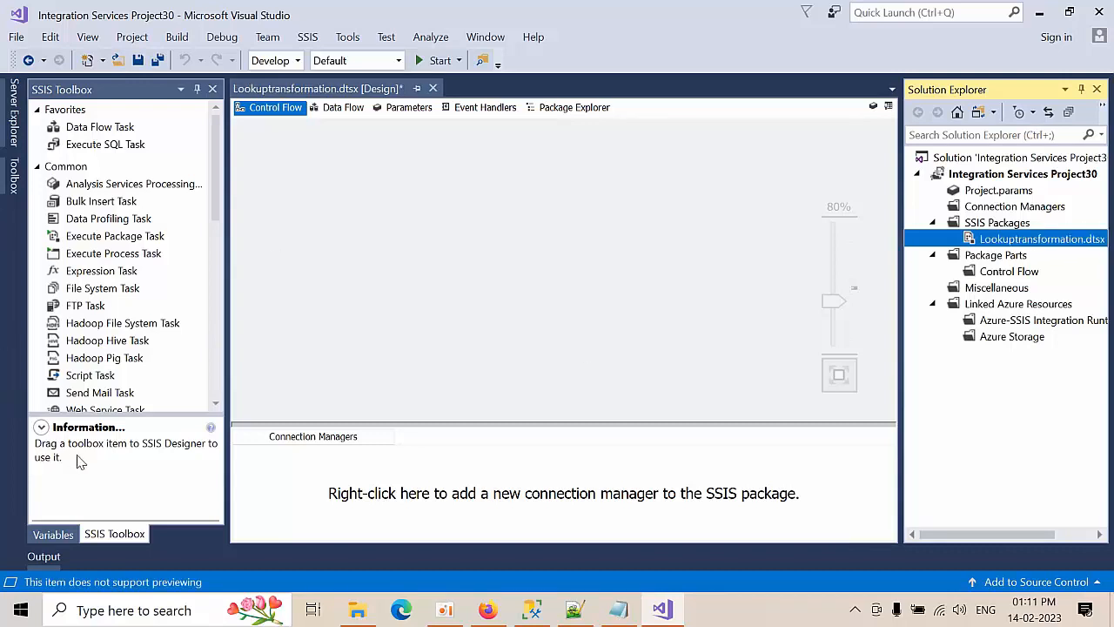
# Switch to SQL Server Management Studio and review the AdventureWorks2019 database and the script for the employee source and destination tables.
pyautogui.moveTo(216, 178); pyautogui.dragTo(226, 264)
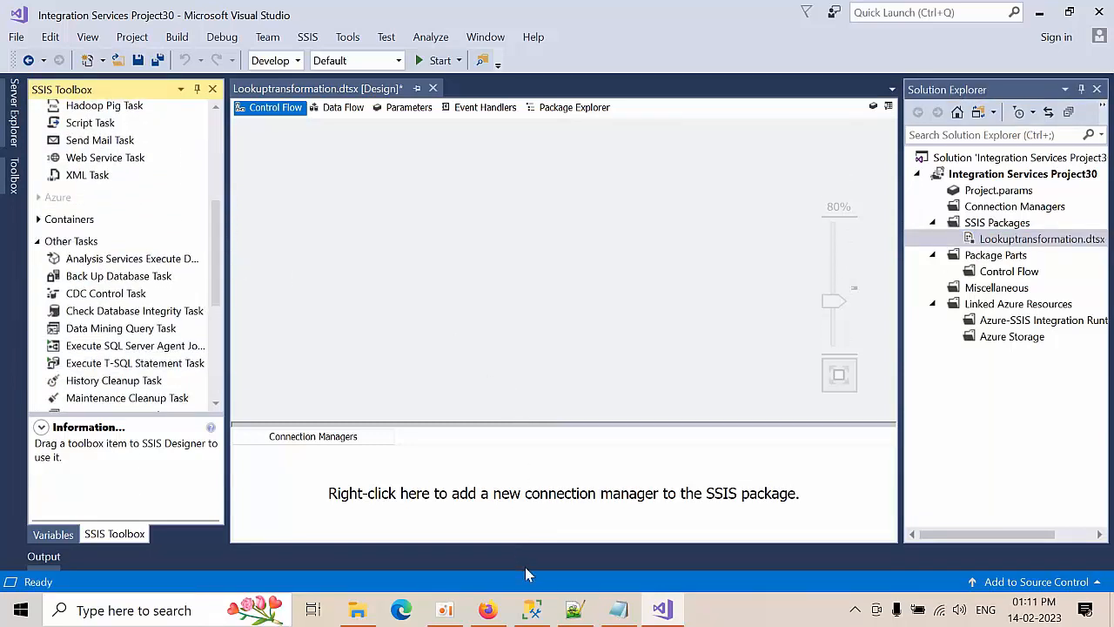
pyautogui.click(532, 609)
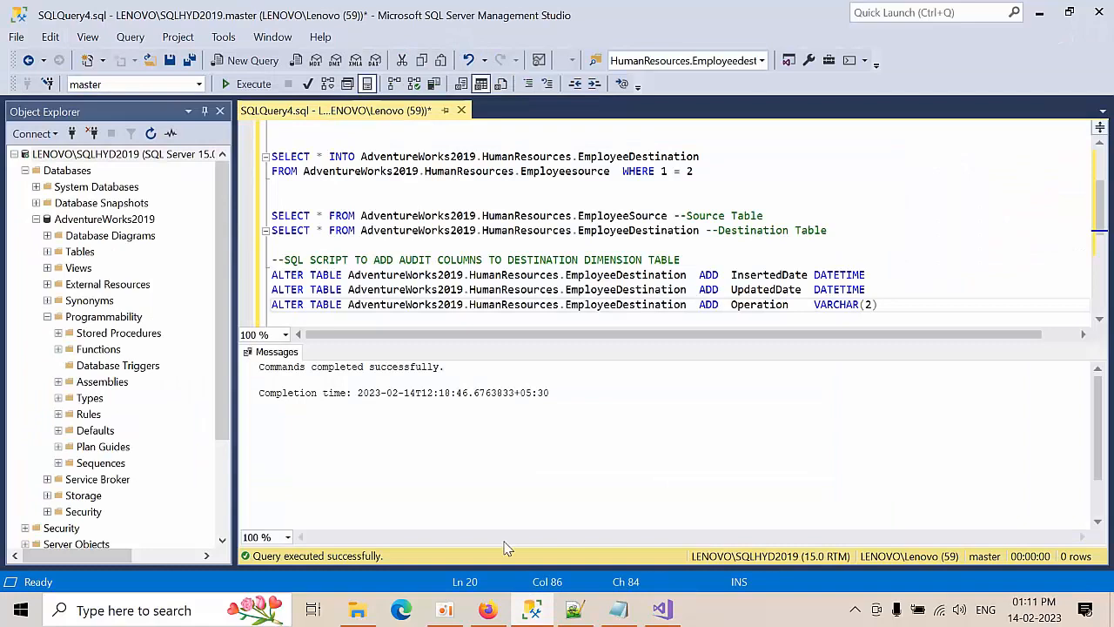
pyautogui.click(36, 218)
pyautogui.click(98, 220)
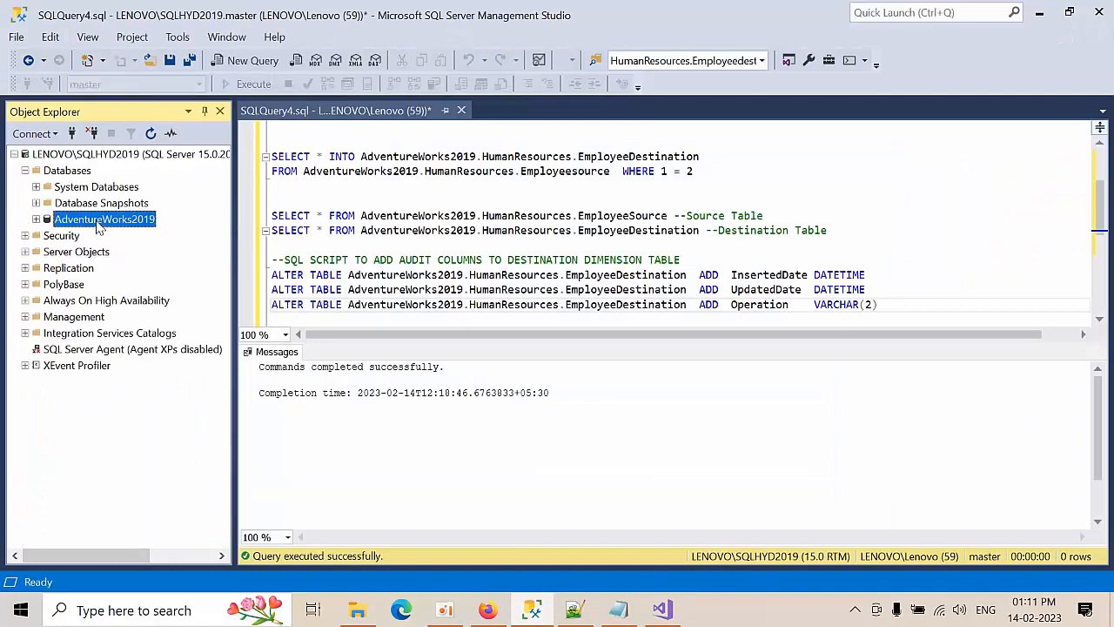
pyautogui.doubleClick(98, 220)
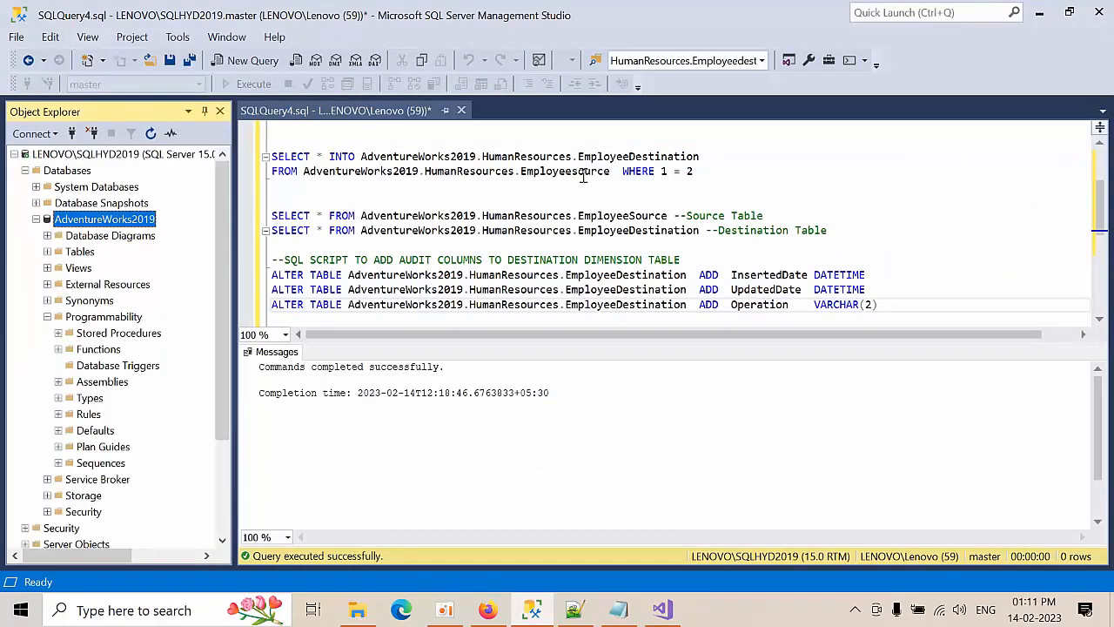
pyautogui.scroll(3, 595, 187)
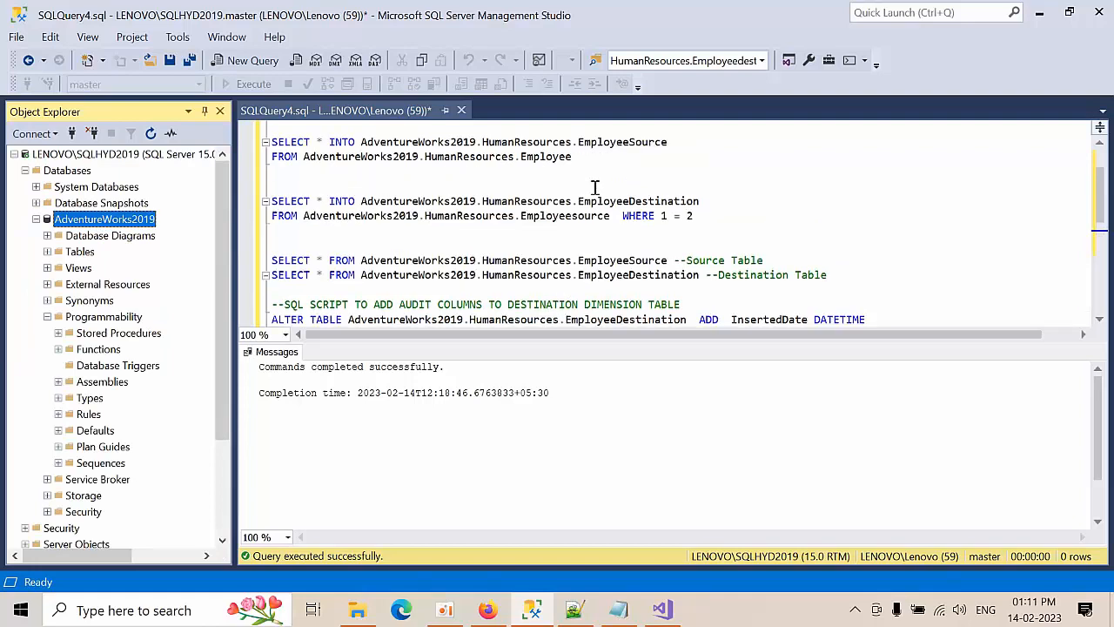
pyautogui.click(1039, 13)
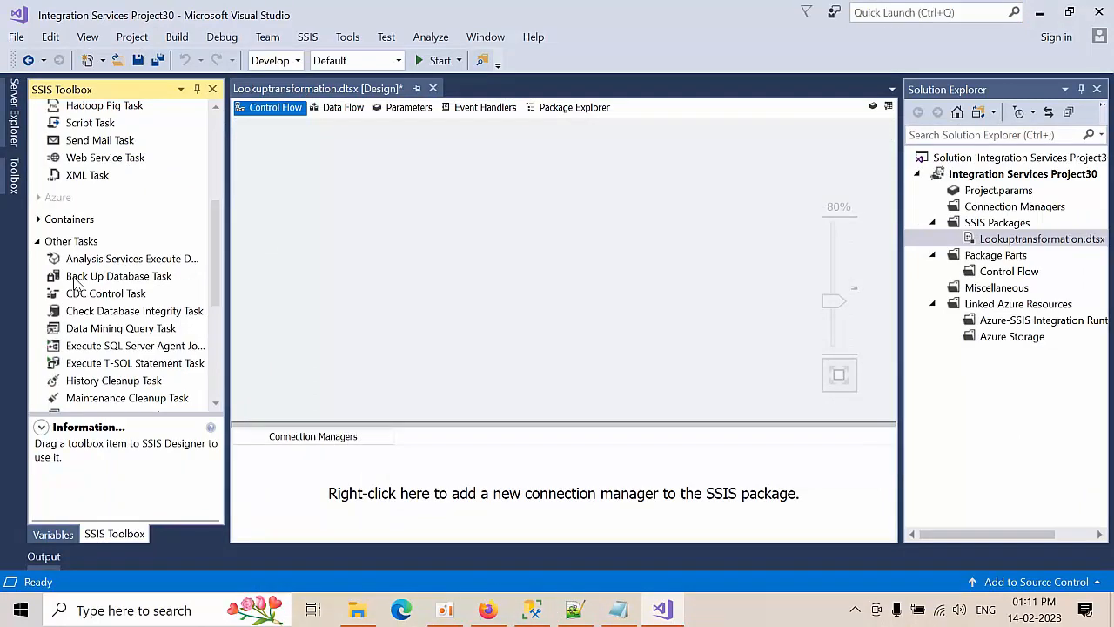
# Add a Data Flow Task to the package's control flow and open it for editing.
pyautogui.scroll(5, 74, 284)
pyautogui.scroll(-10, 95, 292)
pyautogui.scroll(4, 103, 296)
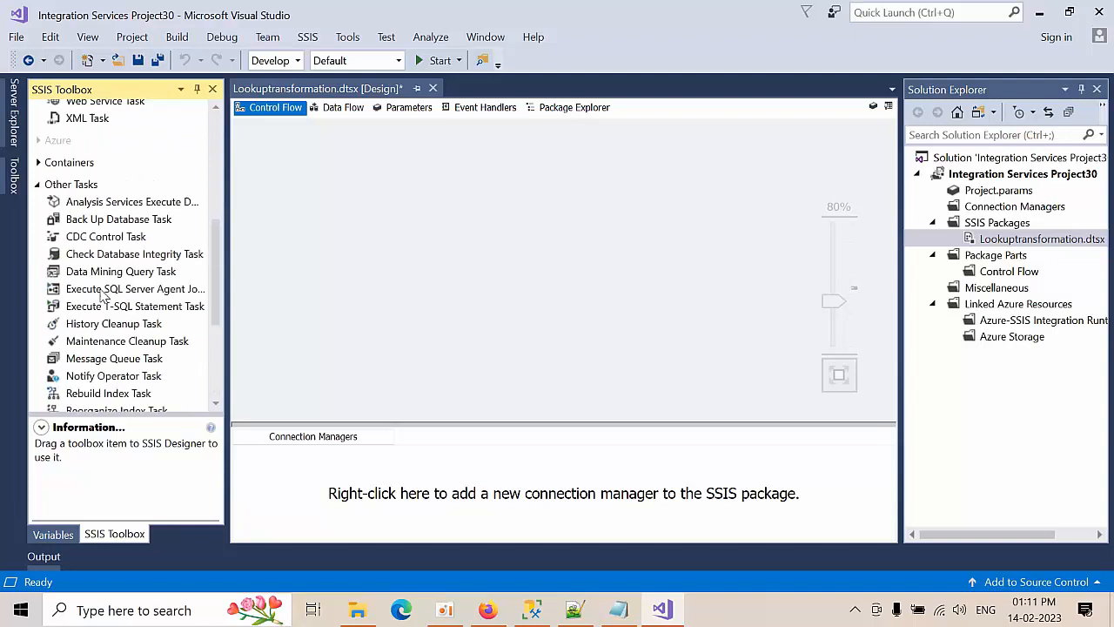
pyautogui.scroll(10, 103, 296)
pyautogui.moveTo(98, 130); pyautogui.dragTo(400, 164)
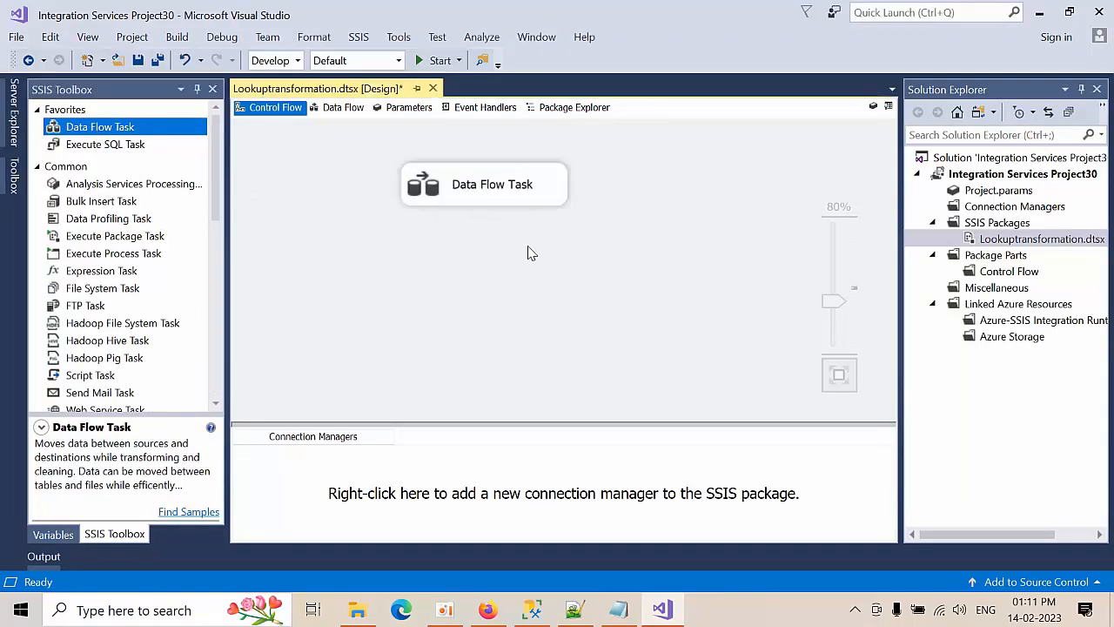
pyautogui.doubleClick(496, 192)
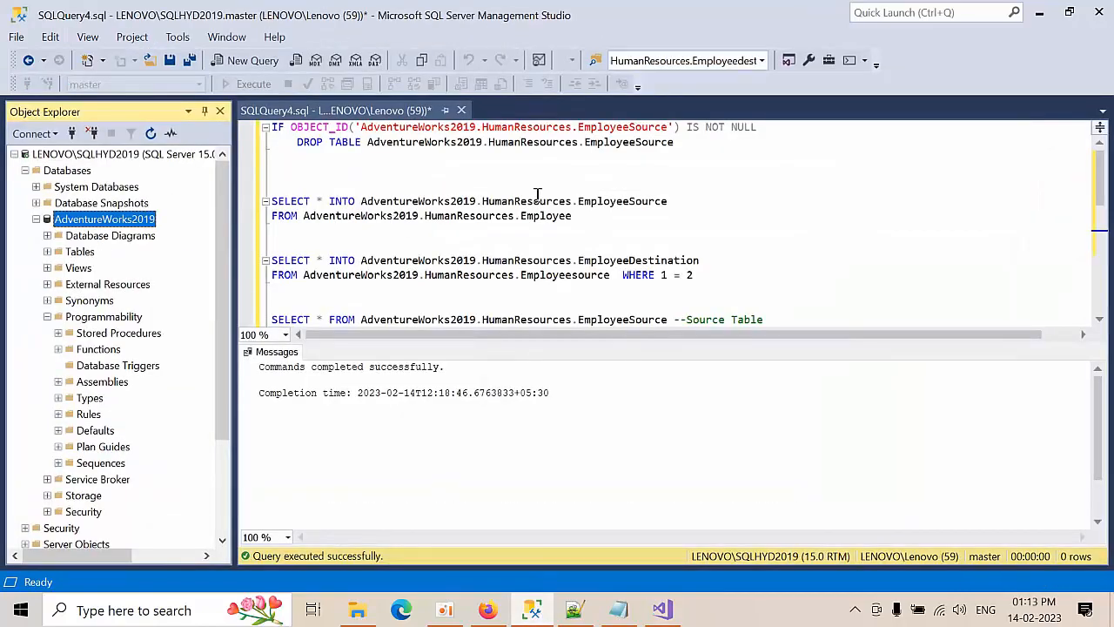
# Run only the statement that drops the table AdventureWorks2019.HumanResources.EmployeeSource if it exists.
pyautogui.click(1101, 181)
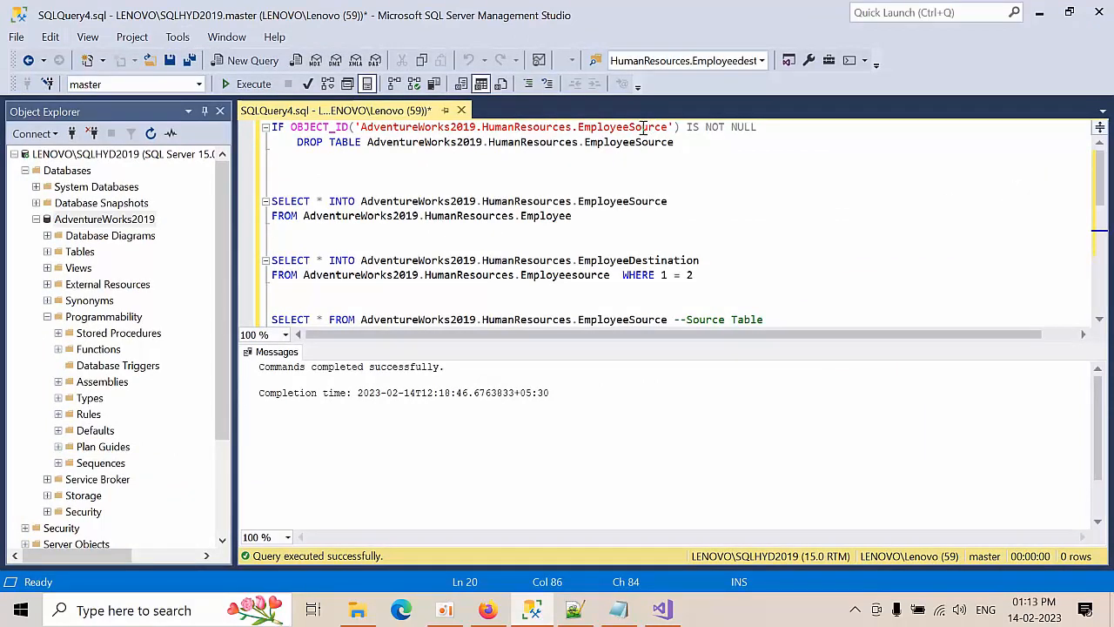
pyautogui.moveTo(703, 153); pyautogui.dragTo(275, 121)
pyautogui.click(249, 84)
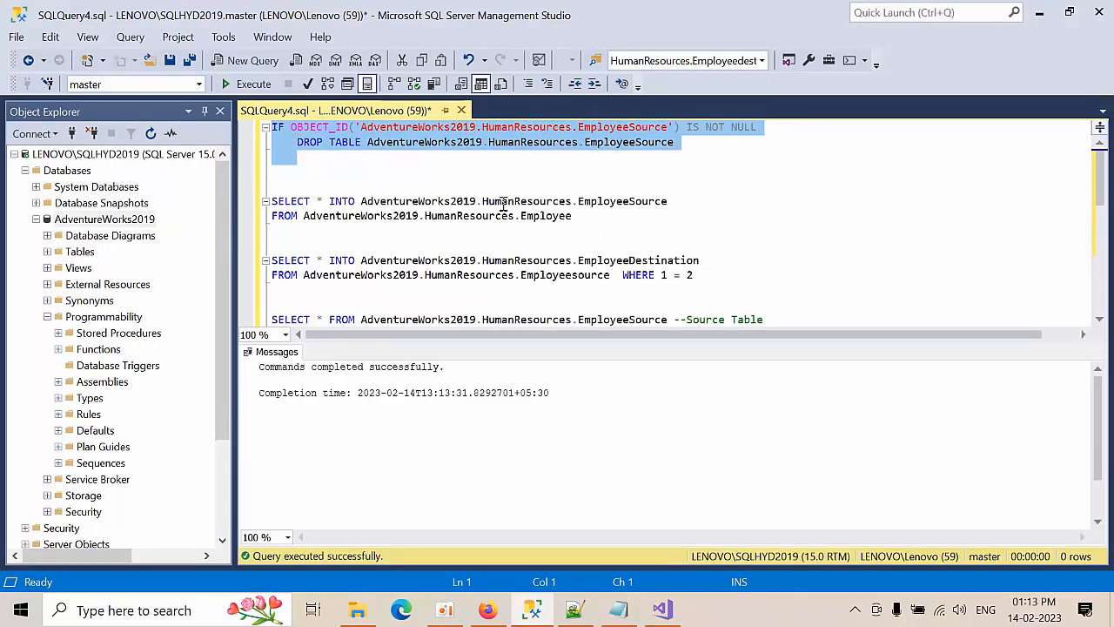
# Run only the SELECT INTO statement that creates AdventureWorks2019.HumanResources.EmployeeSource from AdventureWorks2019.HumanResources.Employee.
pyautogui.click(603, 223)
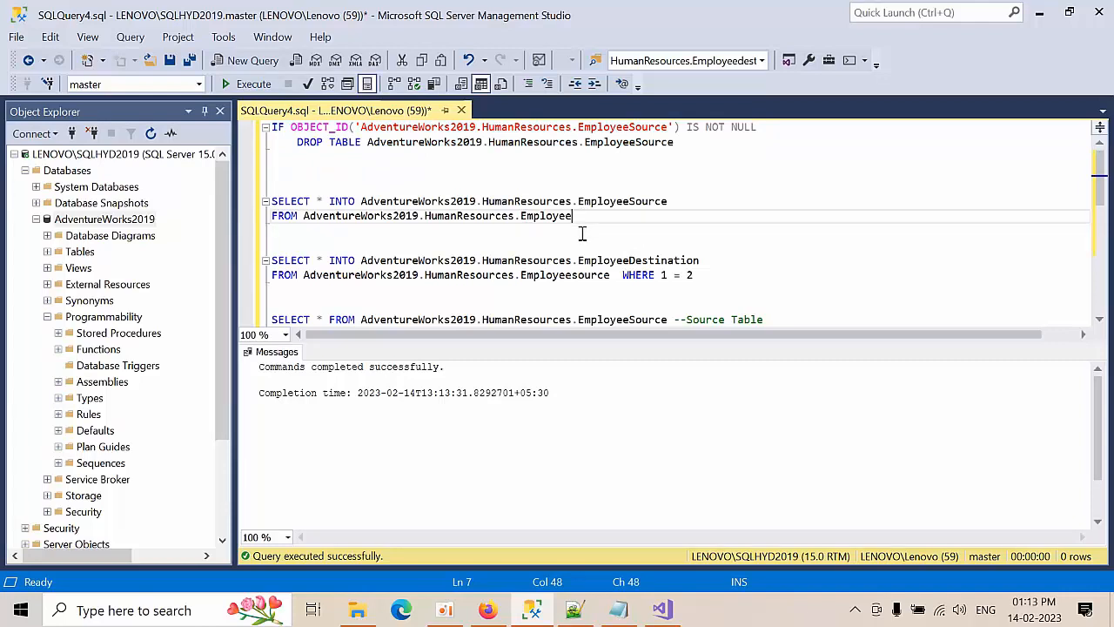
pyautogui.hotkey('shift', 'Left')
pyautogui.hotkey('shift', 'Left')
pyautogui.hotkey('shift', 'Left')
pyautogui.hotkey('shift', 'Left')
pyautogui.hotkey('shift', 'Left')
pyautogui.hotkey('shift', 'Left')
pyautogui.hotkey('shift', 'Left')
pyautogui.hotkey('shift', 'Left')
pyautogui.hotkey('shift', 'Left')
pyautogui.hotkey('shift', 'Left')
pyautogui.hotkey('shift', 'Left')
pyautogui.hotkey('shift', 'Left')
pyautogui.hotkey('shift', 'Left')
pyautogui.hotkey('shift', 'Left')
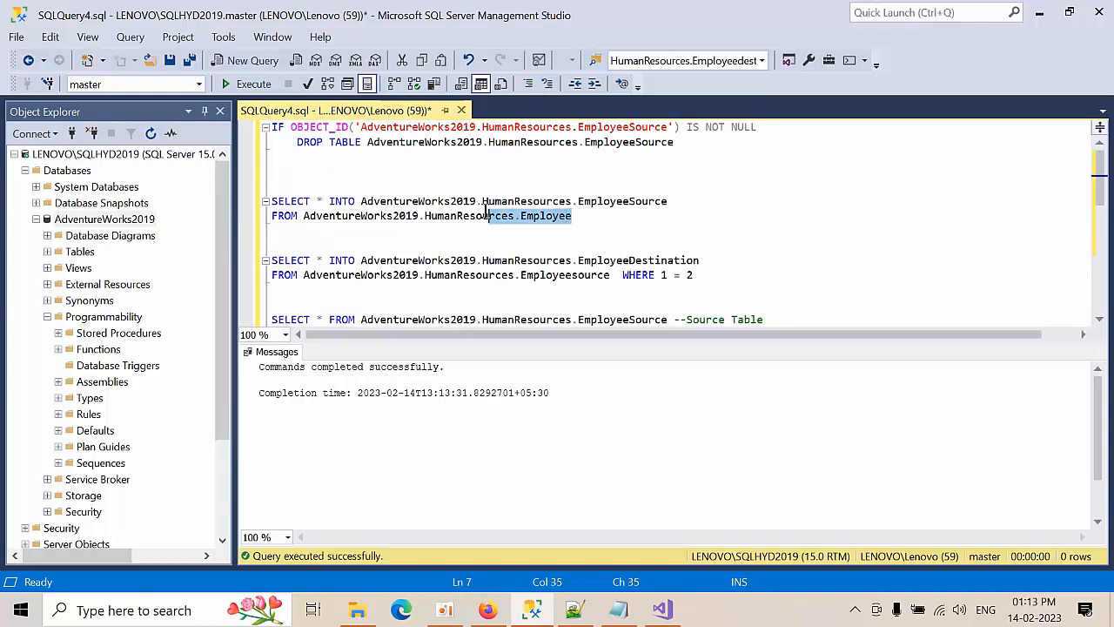
pyautogui.click(669, 202)
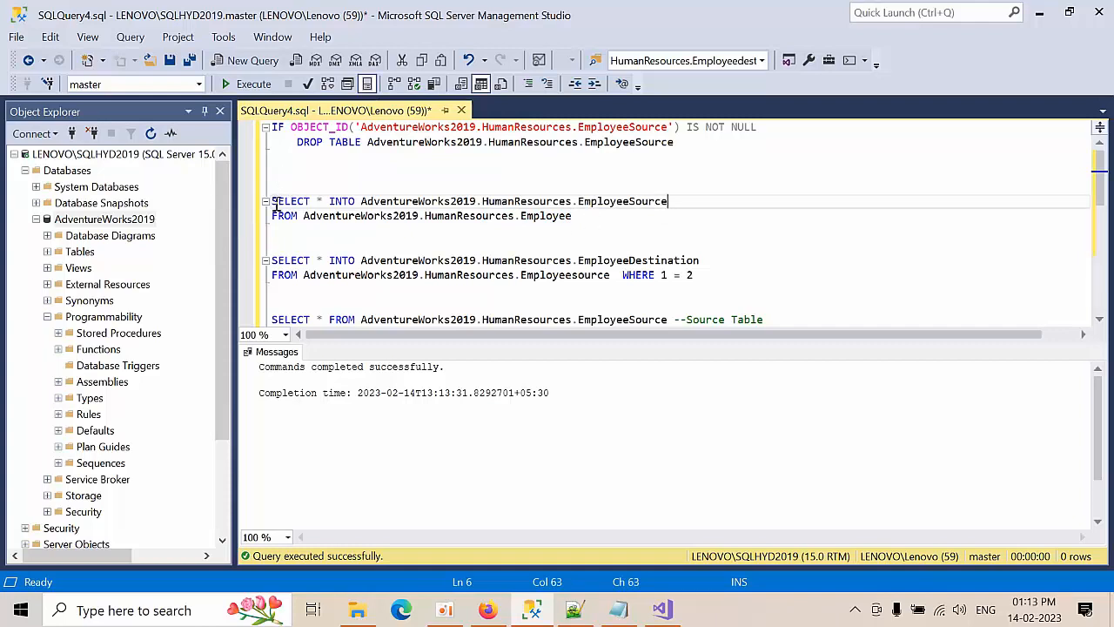
pyautogui.moveTo(272, 202); pyautogui.dragTo(672, 202)
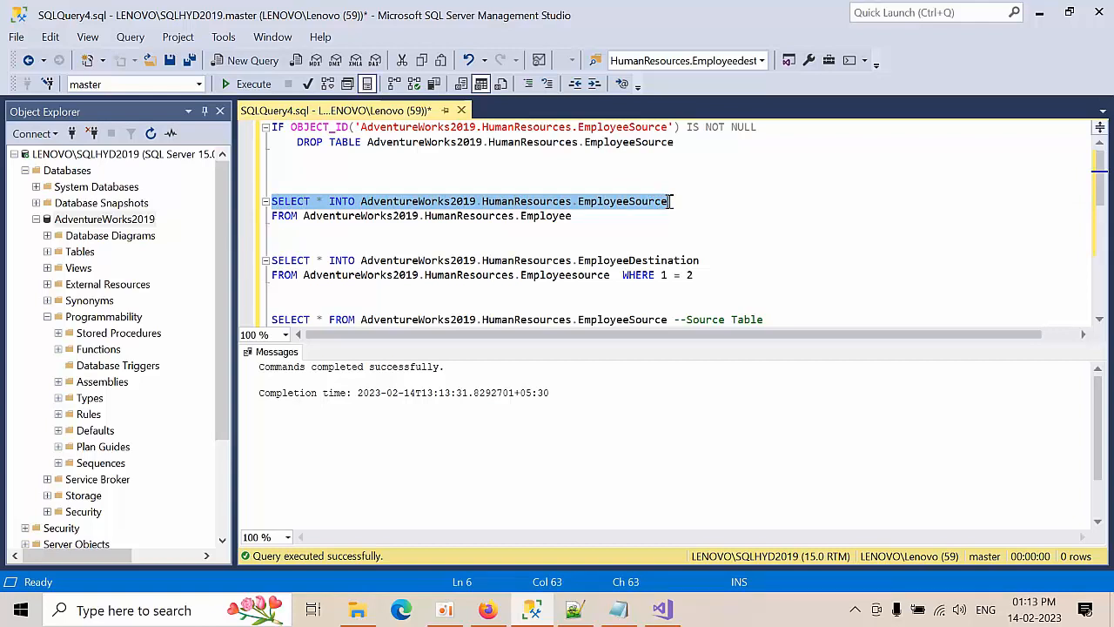
pyautogui.click(637, 226)
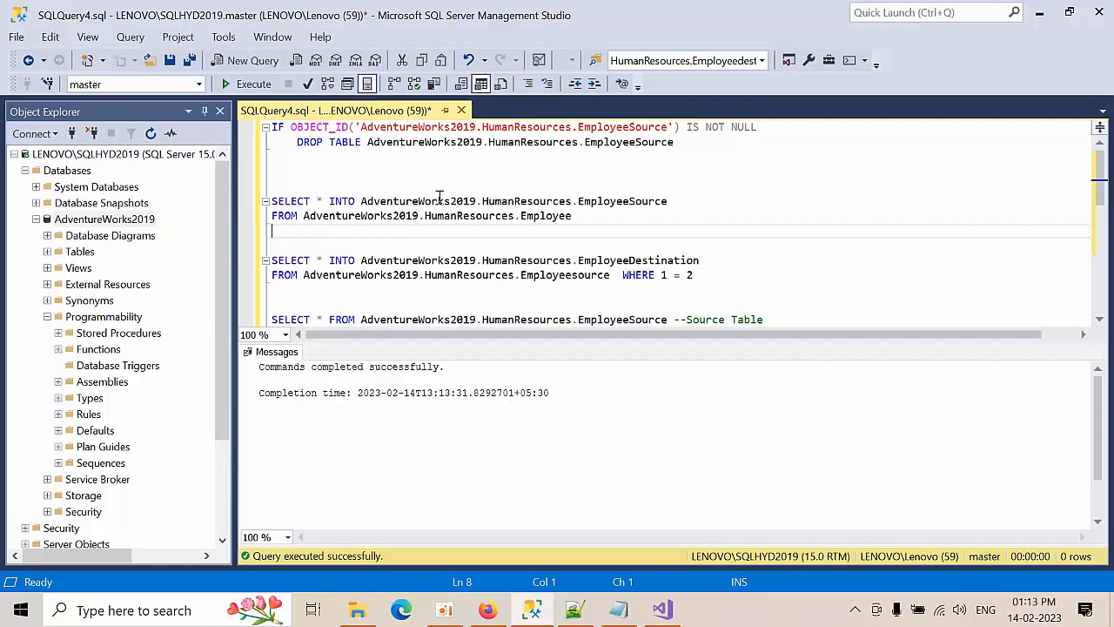
pyautogui.moveTo(362, 200); pyautogui.dragTo(699, 200)
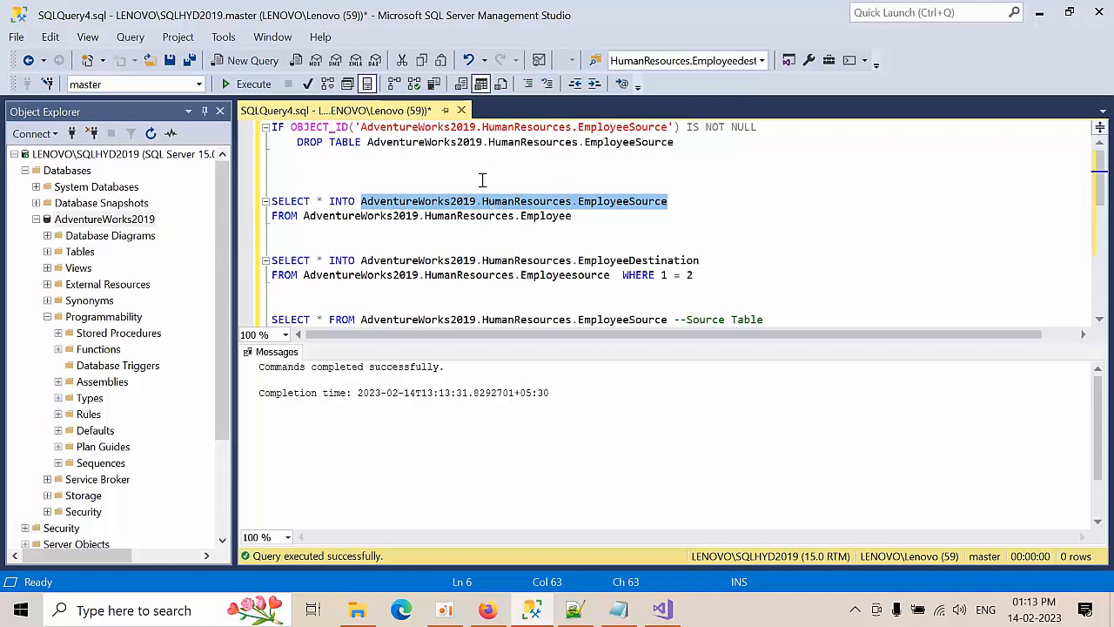
pyautogui.moveTo(427, 221); pyautogui.dragTo(259, 198)
pyautogui.click(610, 225)
pyautogui.click(250, 83)
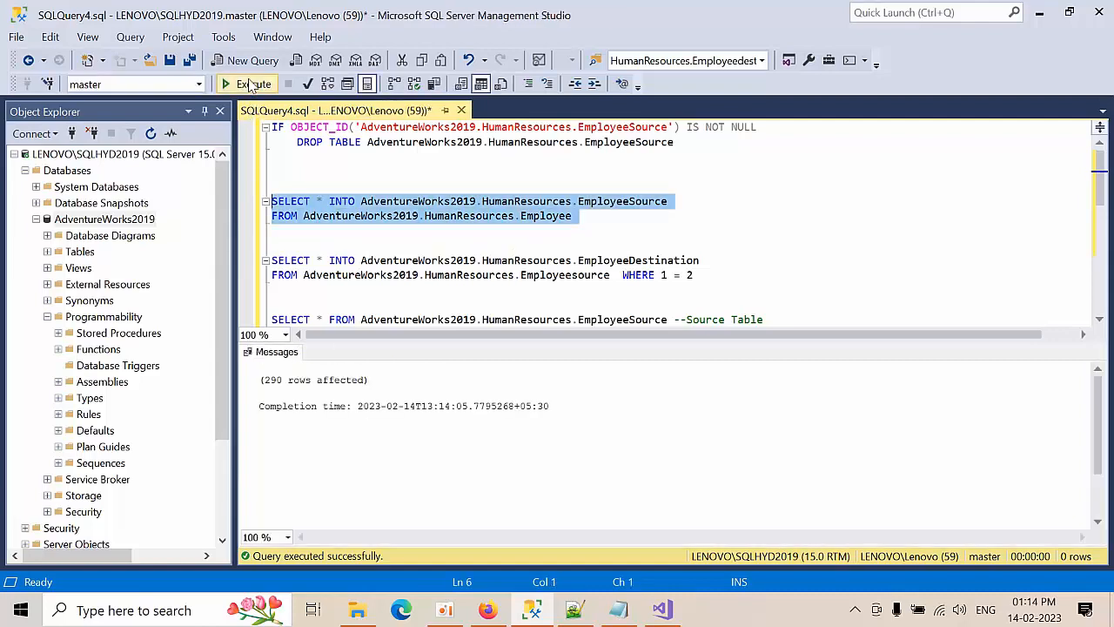
# Run only the SELECT INTO statement that creates HumanResources.EmployeeDestination from the employee source table with the condition WHERE 1 = 2.
pyautogui.click(553, 261)
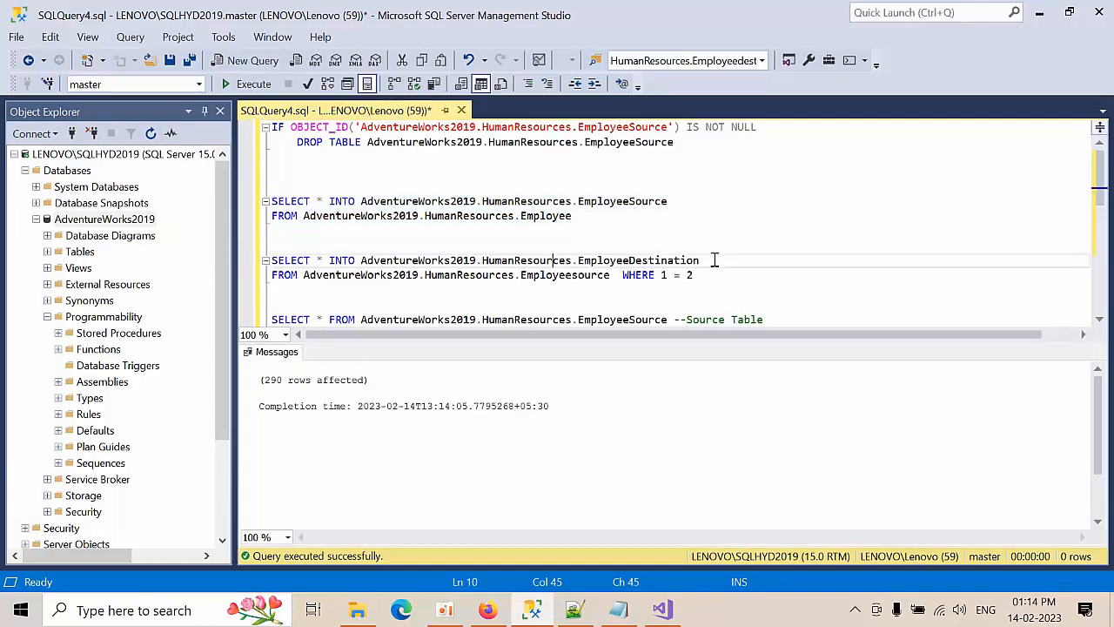
pyautogui.scroll(-1, 515, 273)
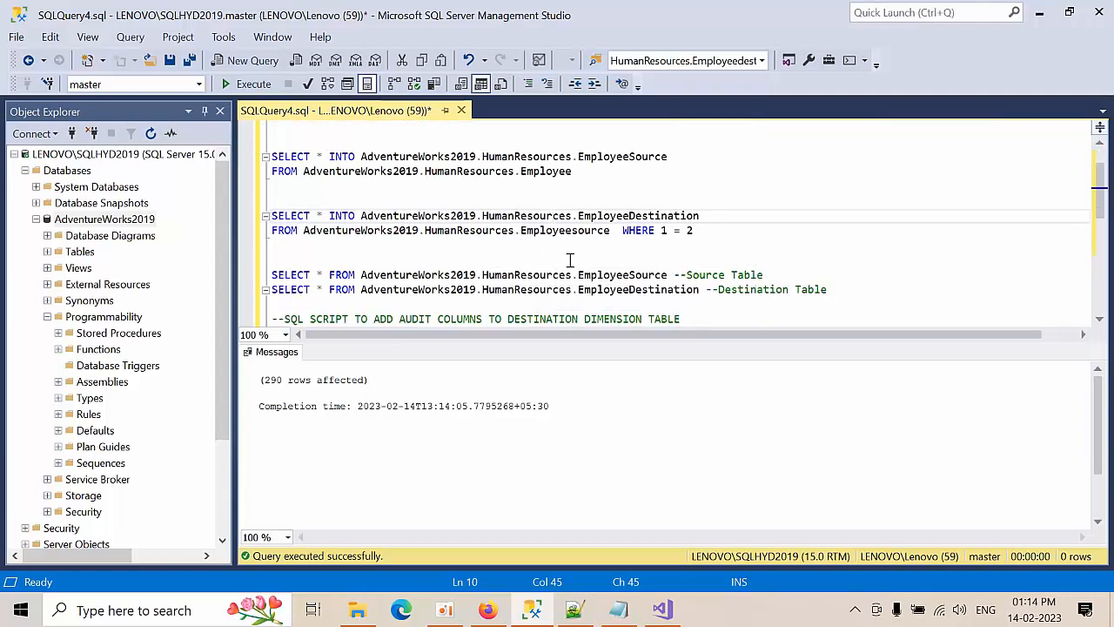
pyautogui.scroll(1, 572, 265)
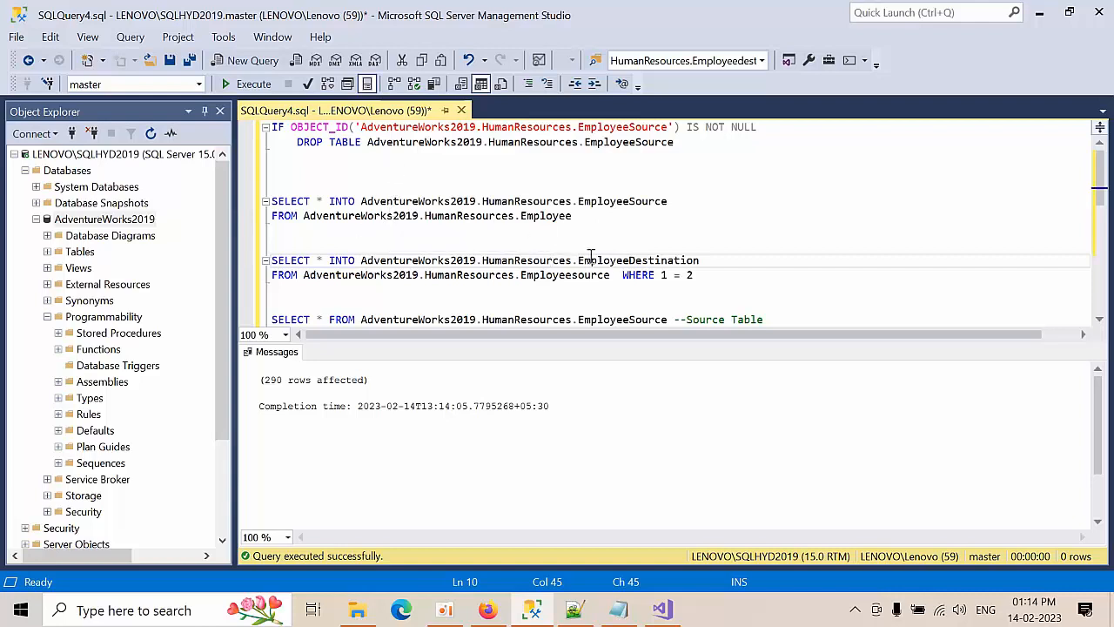
pyautogui.moveTo(702, 276); pyautogui.dragTo(624, 279)
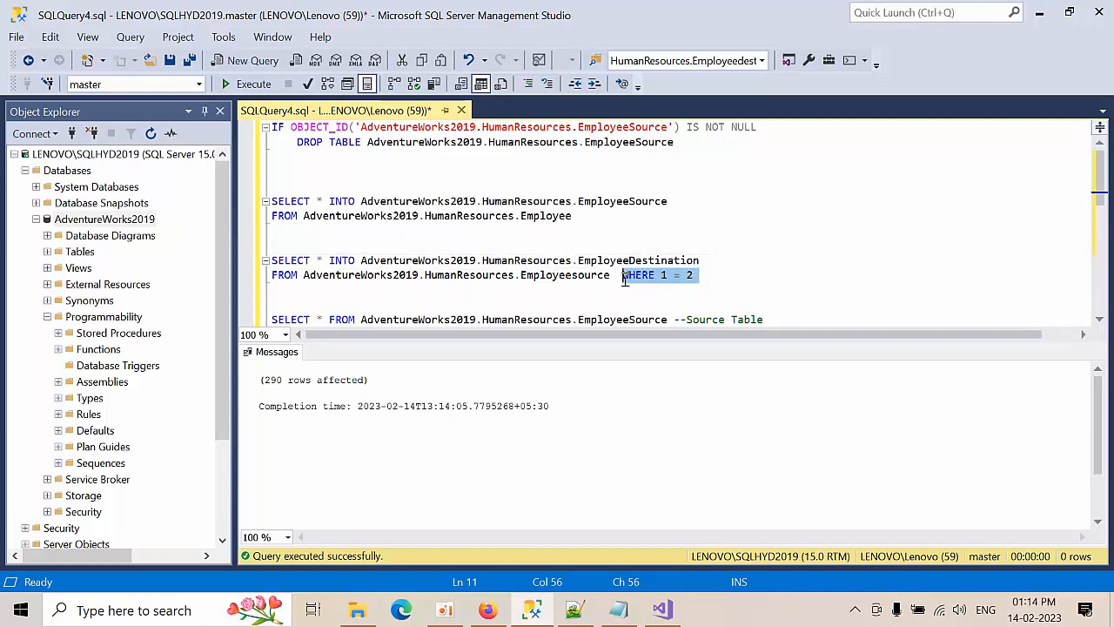
pyautogui.click(702, 277)
pyautogui.moveTo(702, 275); pyautogui.dragTo(663, 277)
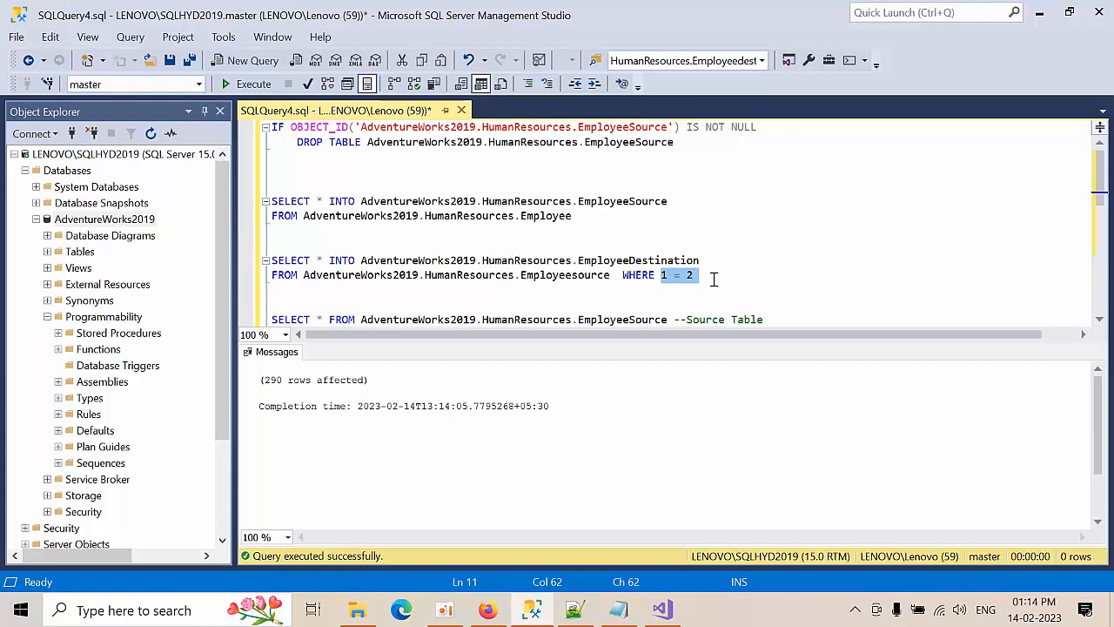
pyautogui.moveTo(714, 278); pyautogui.dragTo(252, 257)
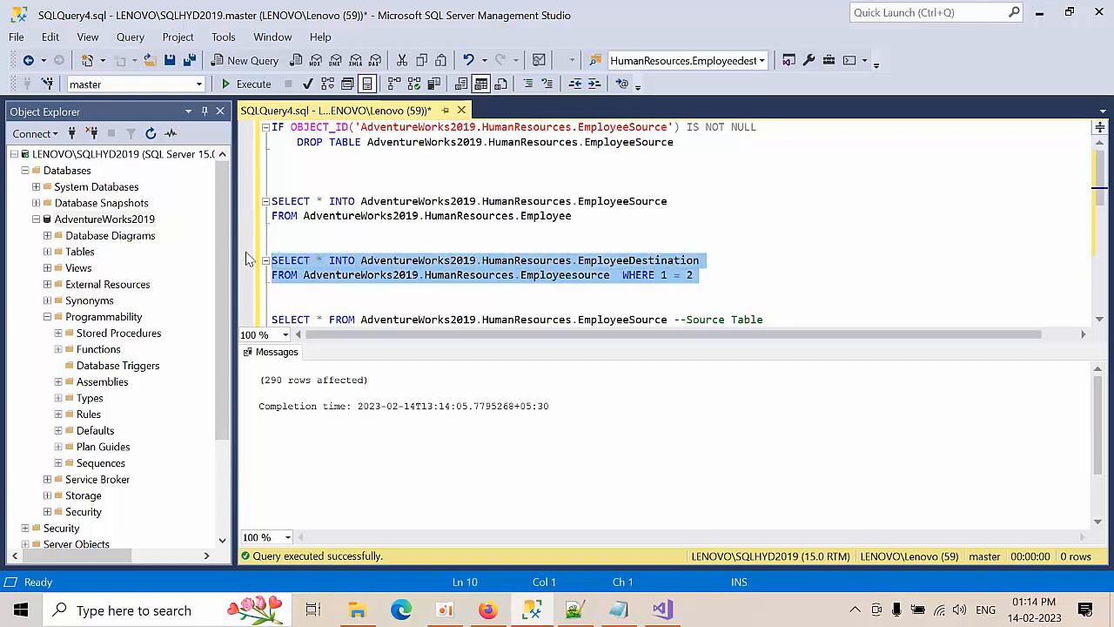
pyautogui.click(254, 84)
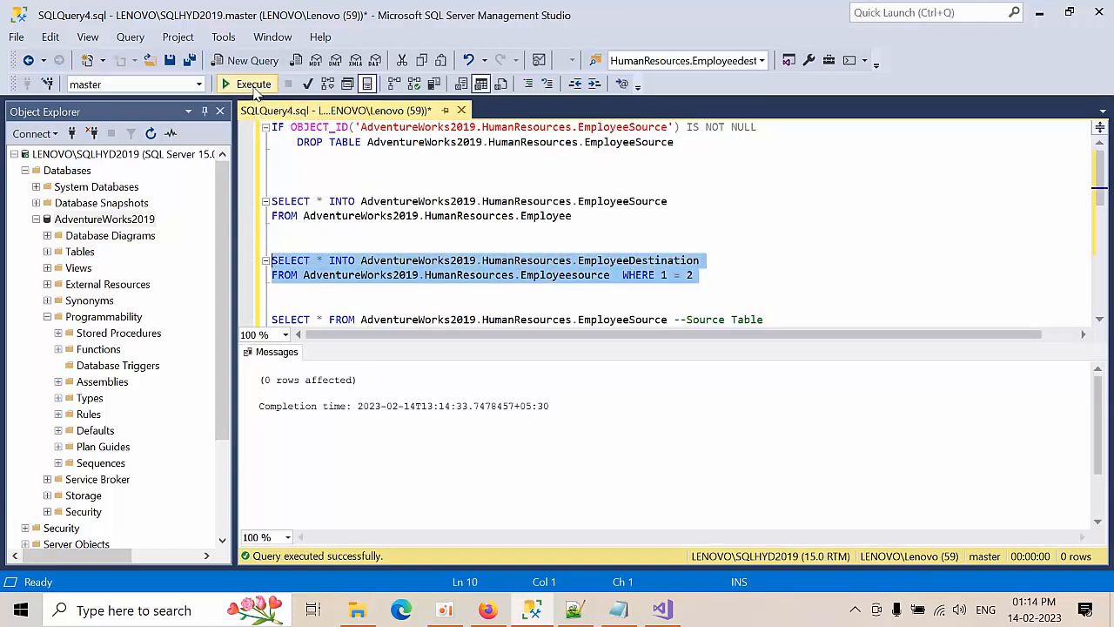
# Query the EmployeeSource and EmployeeDestination tables together and compare their rows and columns.
pyautogui.scroll(-2, 558, 290)
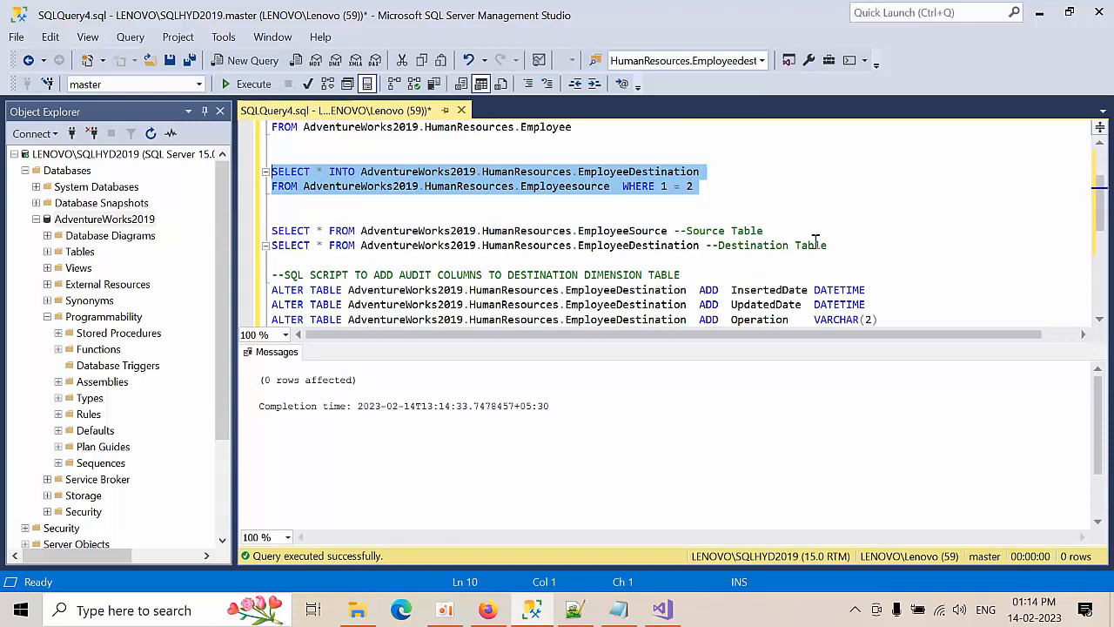
pyautogui.moveTo(833, 245); pyautogui.dragTo(252, 223)
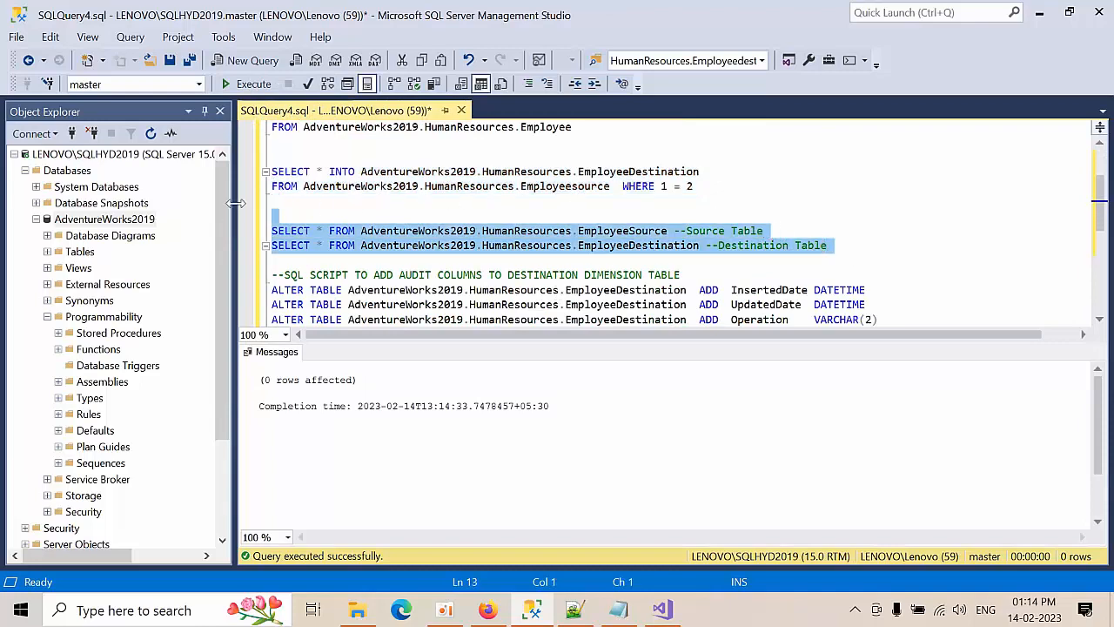
pyautogui.click(250, 84)
pyautogui.click(534, 399)
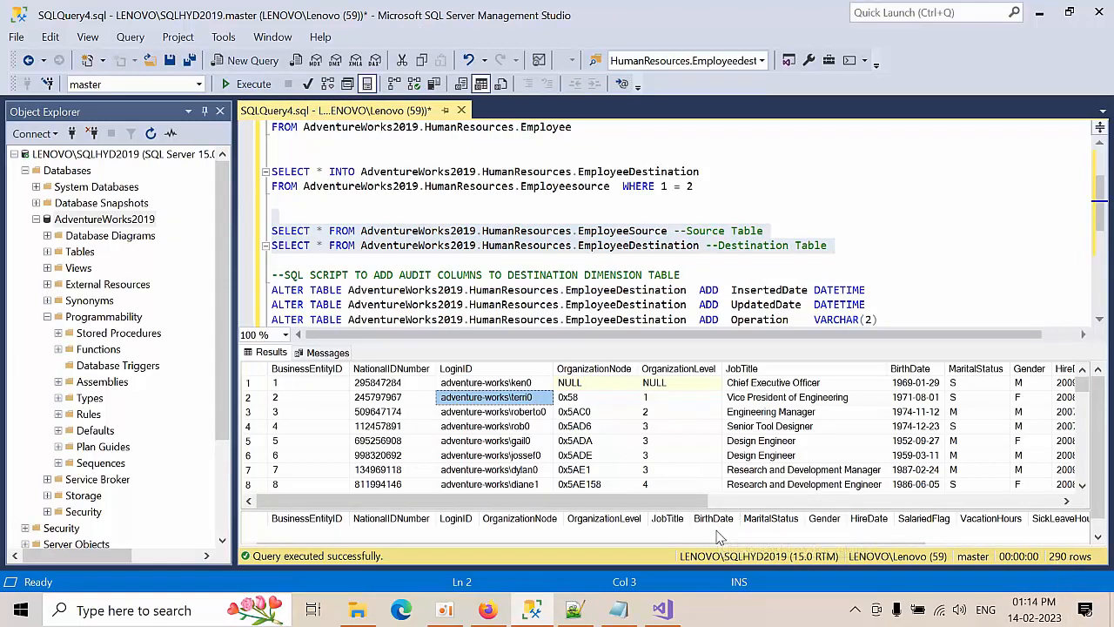
pyautogui.moveTo(661, 505)
pyautogui.mouseDown()
pyautogui.moveTo(987, 508)
pyautogui.moveTo(661, 505)
pyautogui.mouseUp()
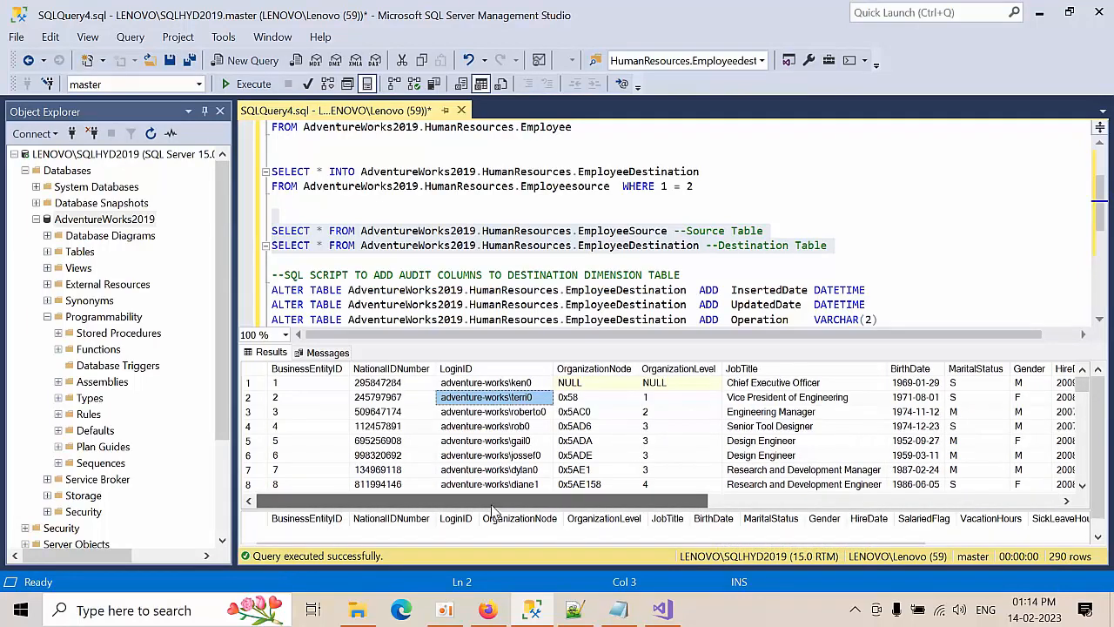
pyautogui.scroll(-1, 558, 266)
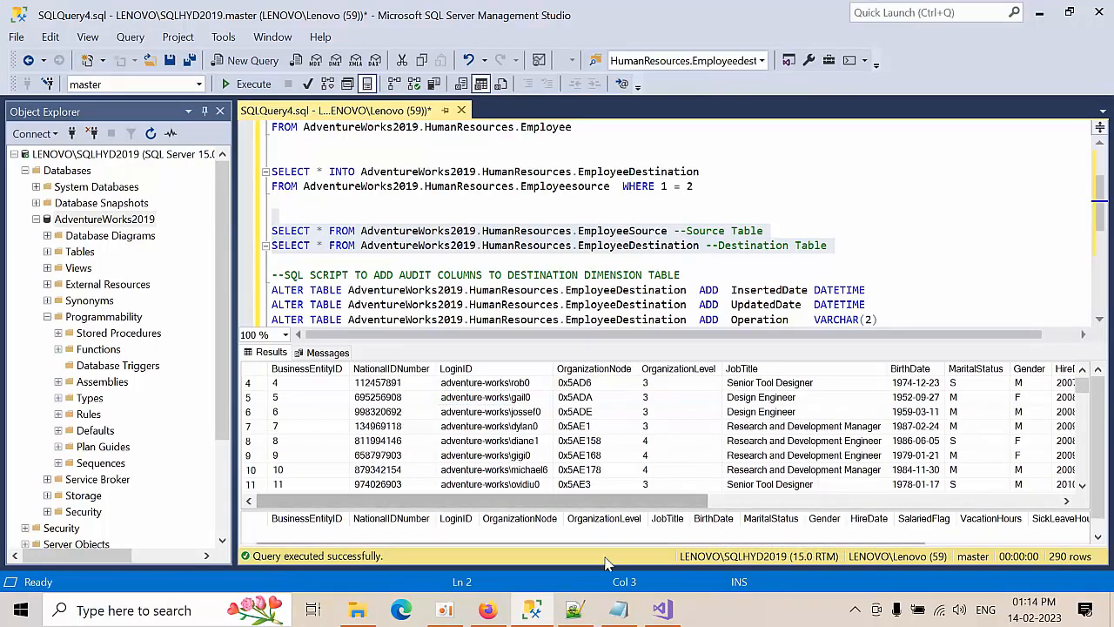
# Check the audit columns in the Notepad++ notes and run the ALTER TABLE statements adding InsertedDate DATETIME, UpdatedDate DATETIME and Operation VARCHAR(2) to EmployeeDestination.
pyautogui.click(577, 609)
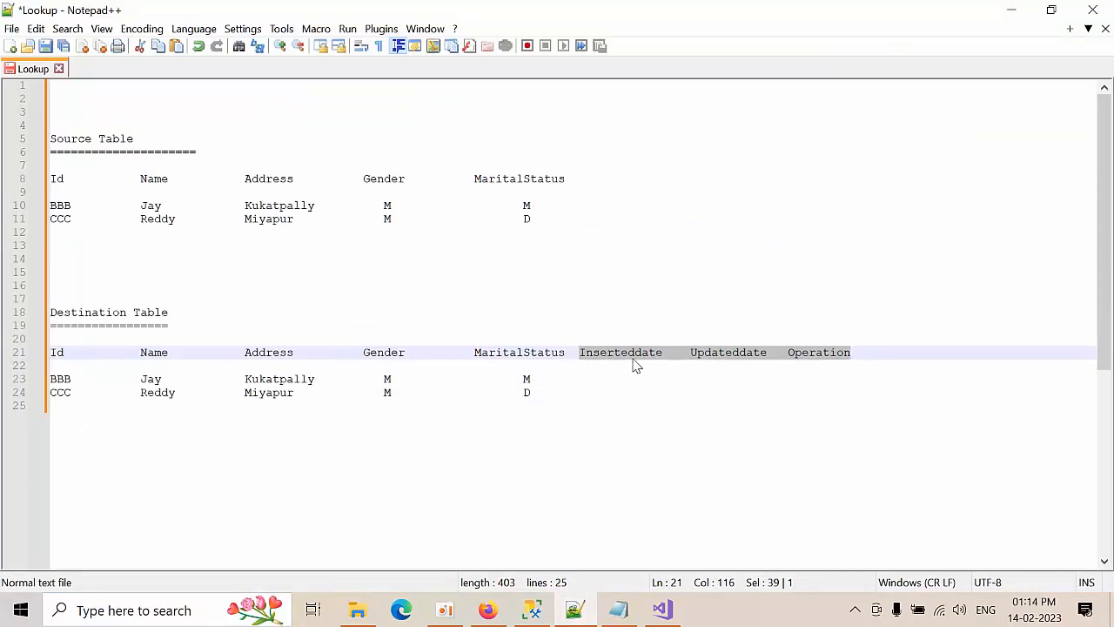
pyautogui.click(1014, 8)
pyautogui.click(688, 277)
pyautogui.scroll(-1, 687, 277)
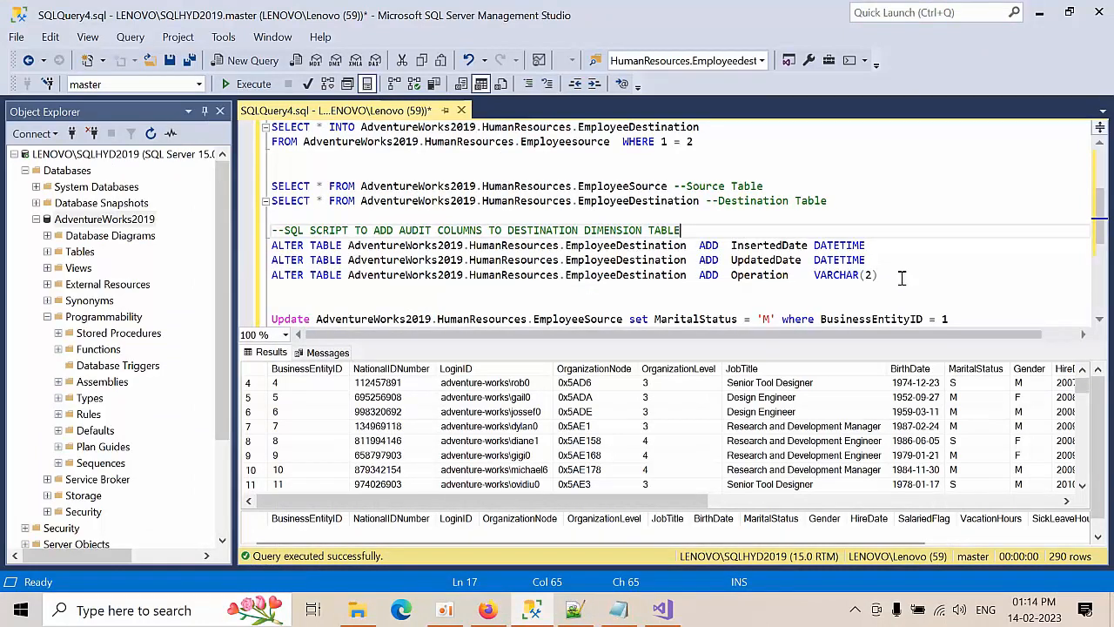
pyautogui.moveTo(903, 275); pyautogui.dragTo(248, 249)
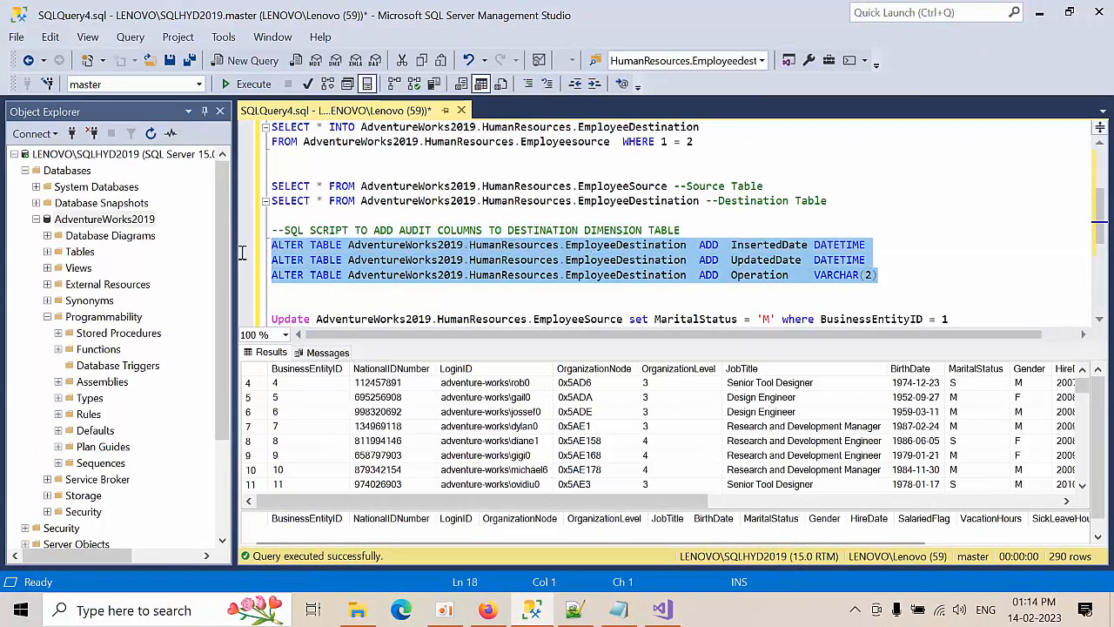
pyautogui.click(252, 87)
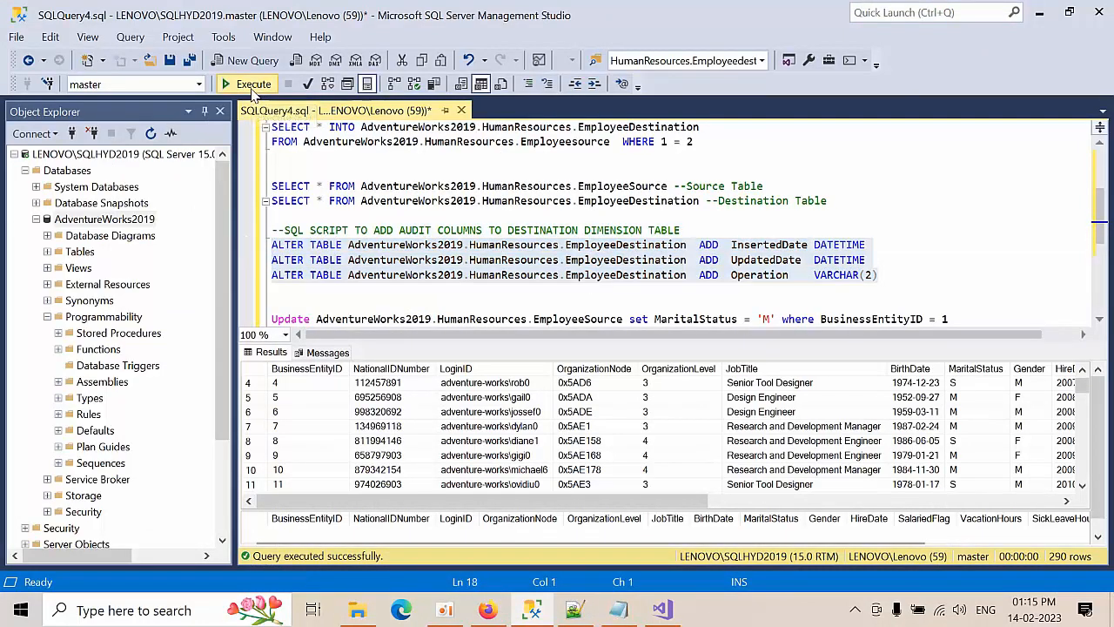
# Query only the EmployeeDestination table and examine its column list for the InsertedDate, UpdatedDate and Operation audit columns.
pyautogui.moveTo(849, 205); pyautogui.dragTo(271, 202)
pyautogui.click(252, 85)
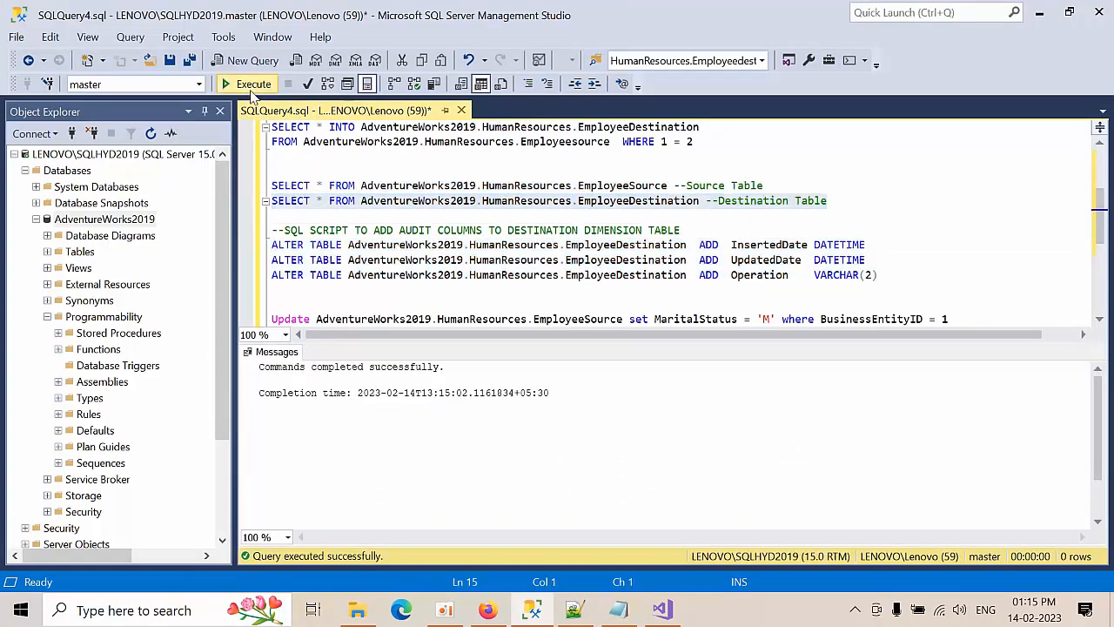
pyautogui.moveTo(570, 536); pyautogui.dragTo(1001, 471)
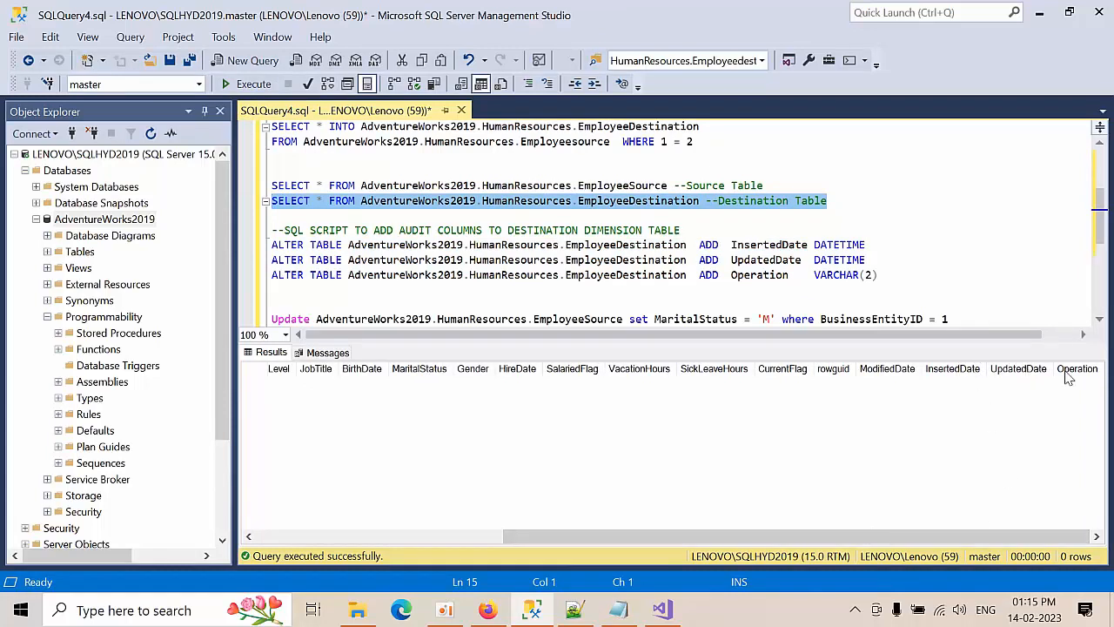
pyautogui.moveTo(942, 535); pyautogui.dragTo(501, 431)
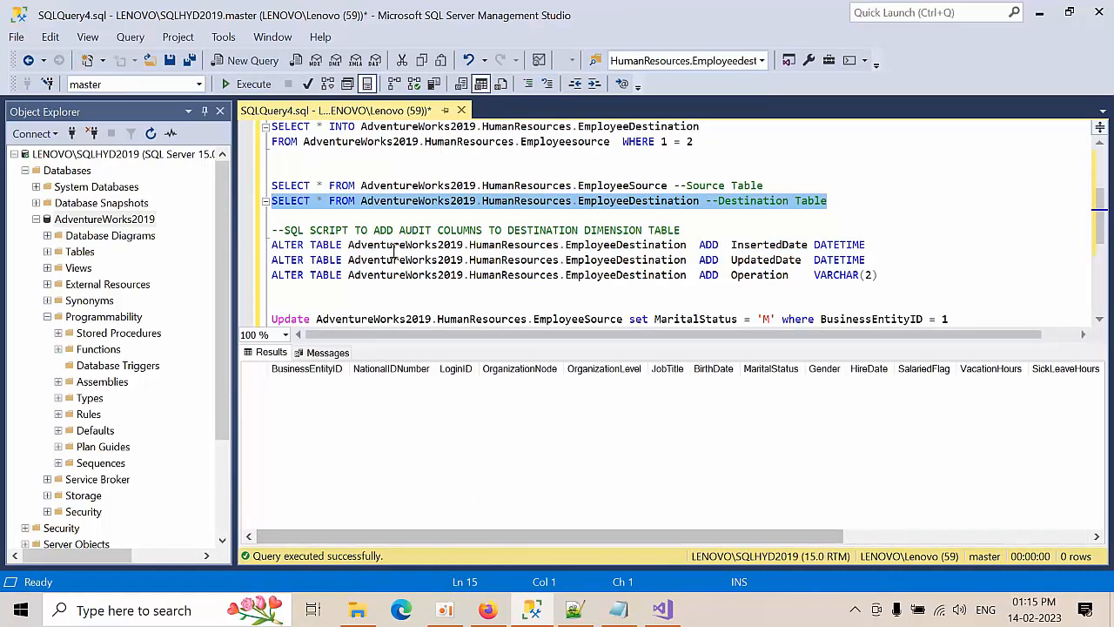
pyautogui.moveTo(814, 274); pyautogui.dragTo(903, 283)
pyautogui.click(903, 283)
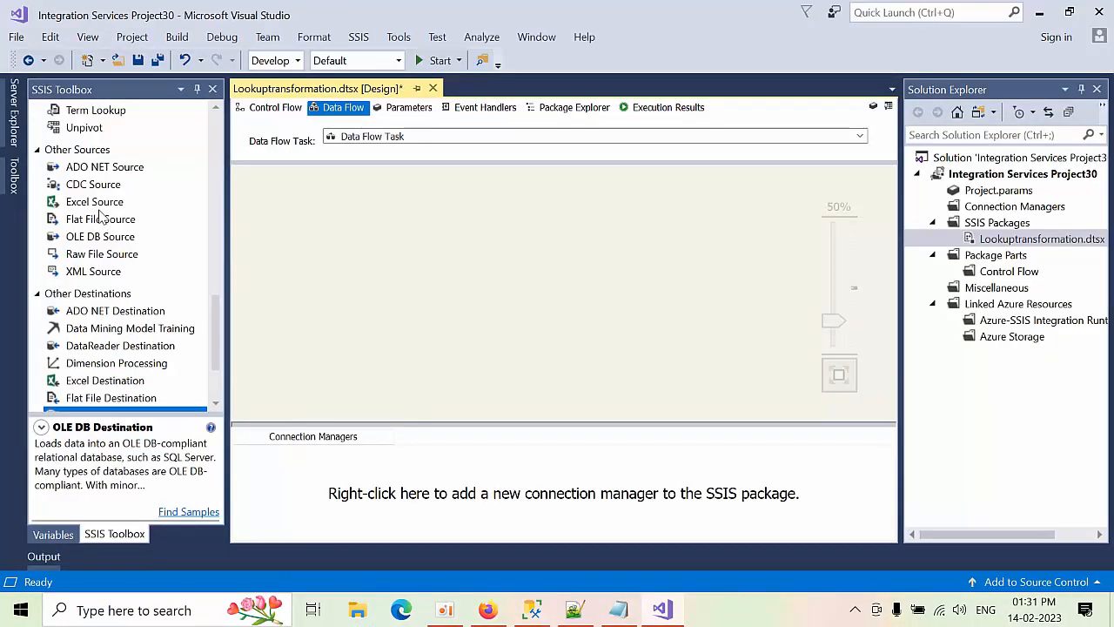
# Add an OLE DB Source and, below it to the right, an OLE DB Destination to the package's data flow.
pyautogui.moveTo(98, 240); pyautogui.dragTo(384, 214)
pyautogui.scroll(-2, 217, 314)
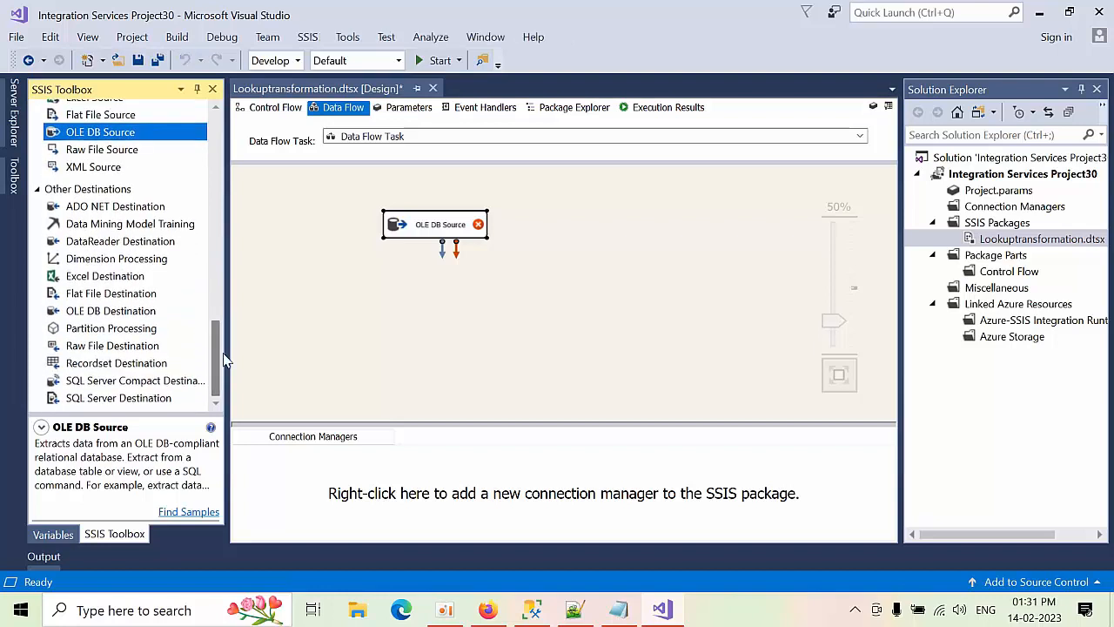
pyautogui.moveTo(161, 310); pyautogui.dragTo(685, 366)
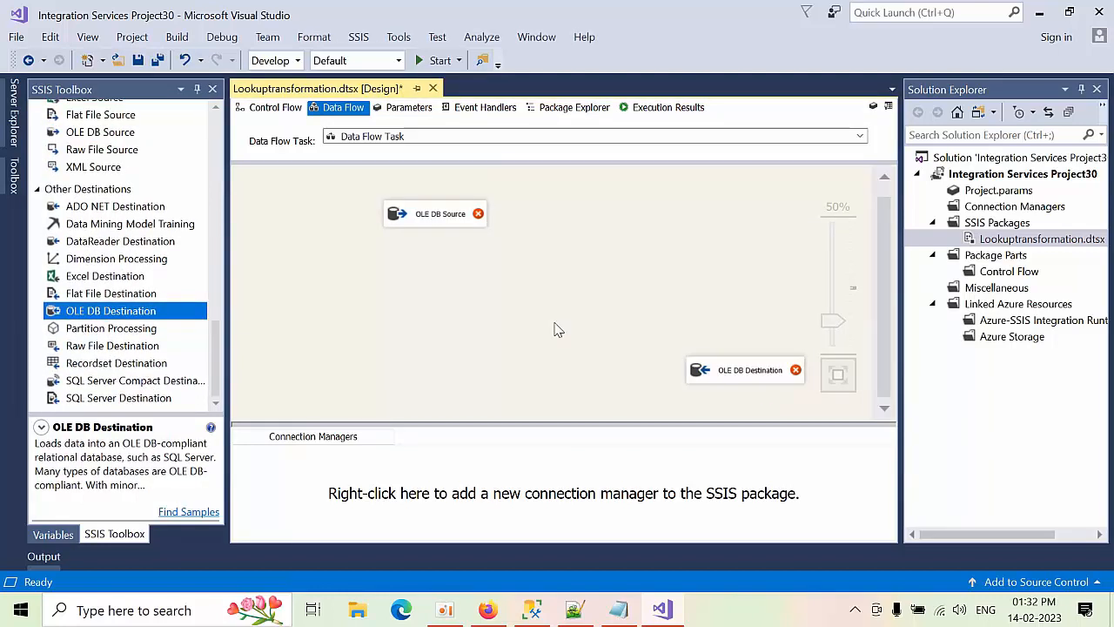
# Open the OLE DB Source for editing and assign it a connection manager for LENOVO\SQLHYD2019.AdventureWorks2019.
pyautogui.click(440, 215)
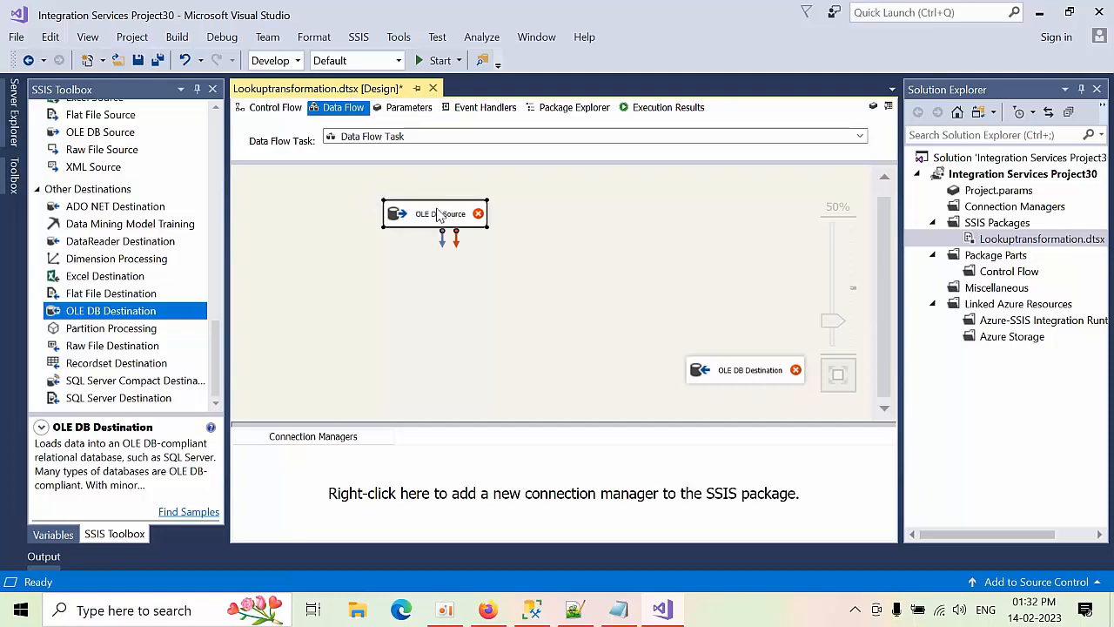
pyautogui.rightClick(437, 218)
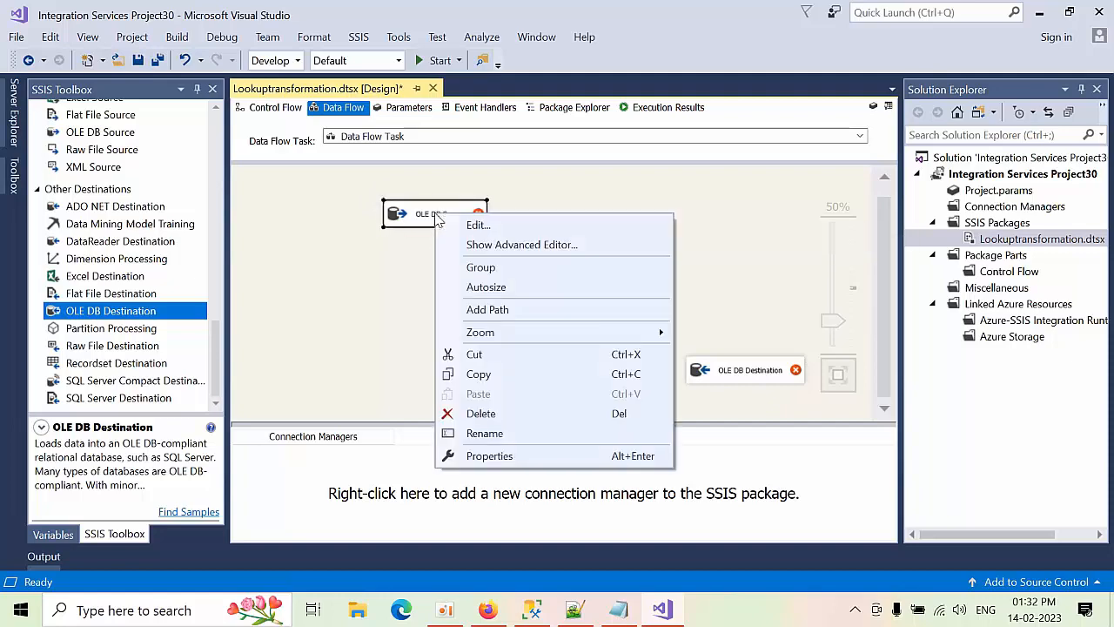
pyautogui.click(470, 226)
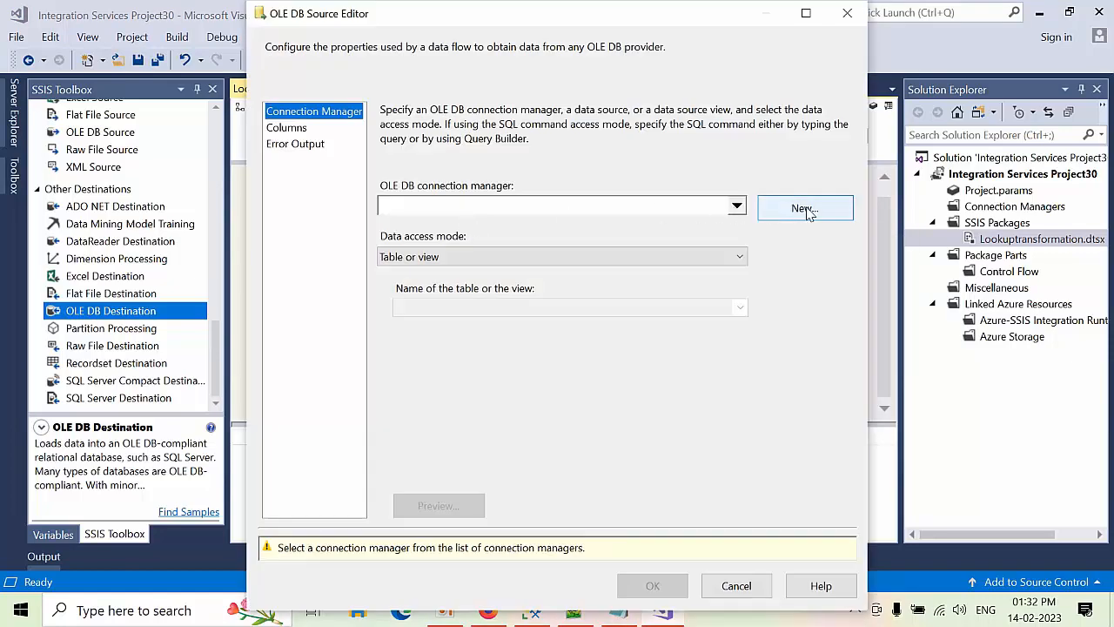
pyautogui.click(805, 211)
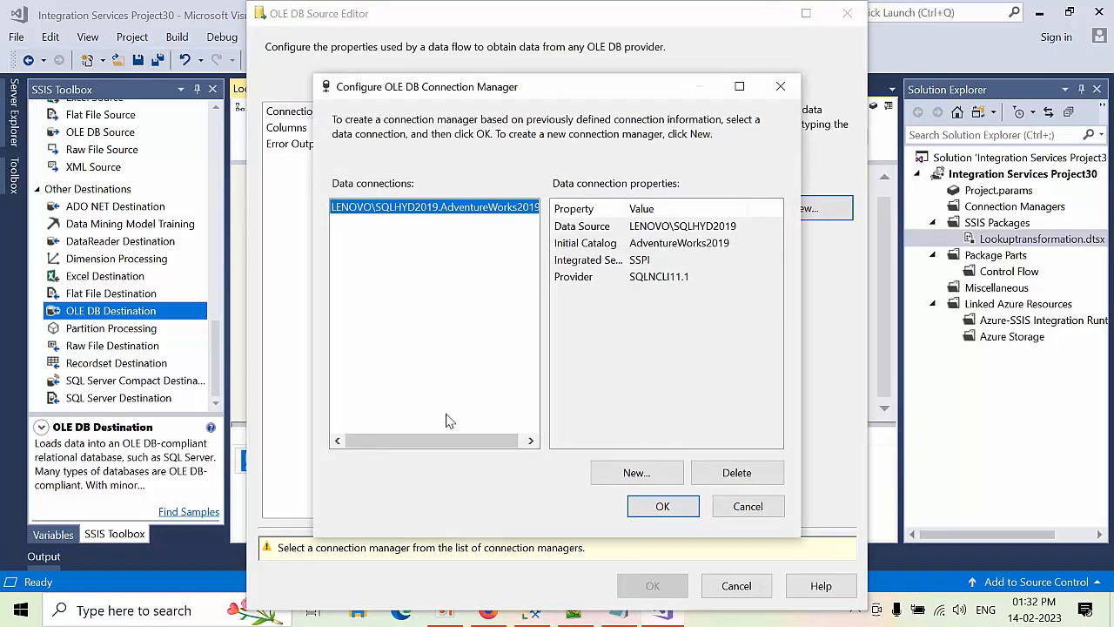
pyautogui.click(662, 507)
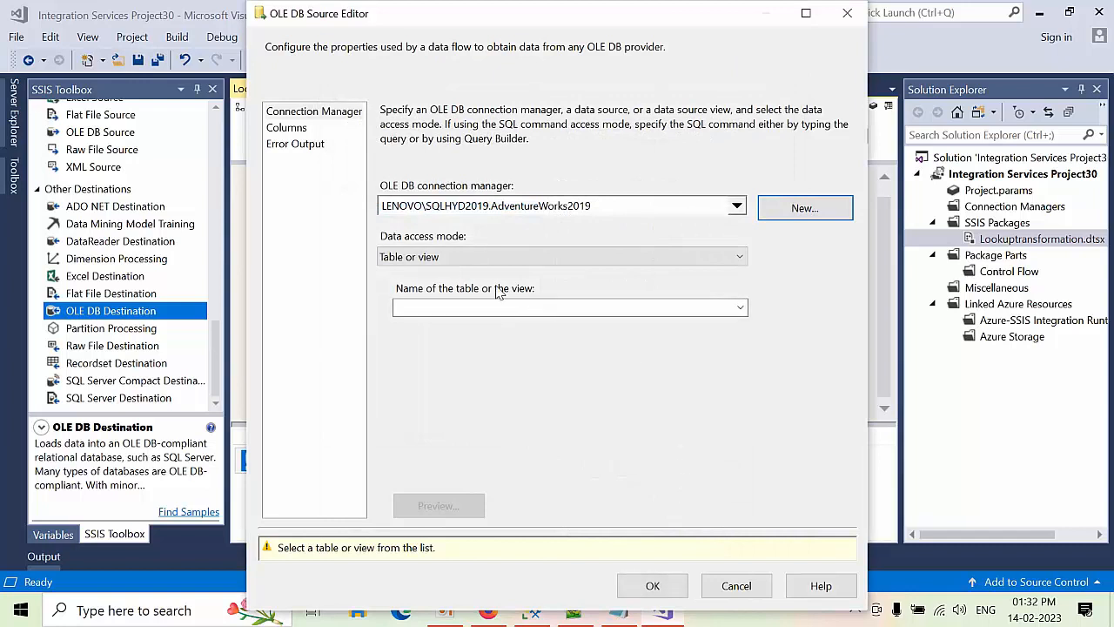
# Choose the [HumanResources].[EmployeeSource] table in Table or view mode for the source and preview its rows.
pyautogui.click(477, 257)
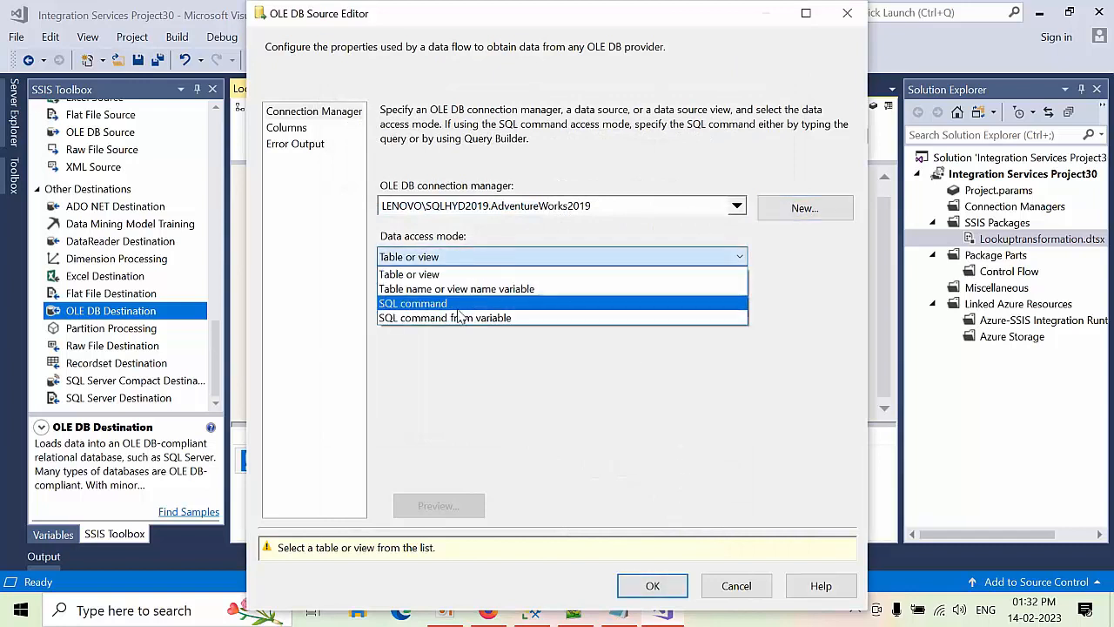
pyautogui.click(467, 276)
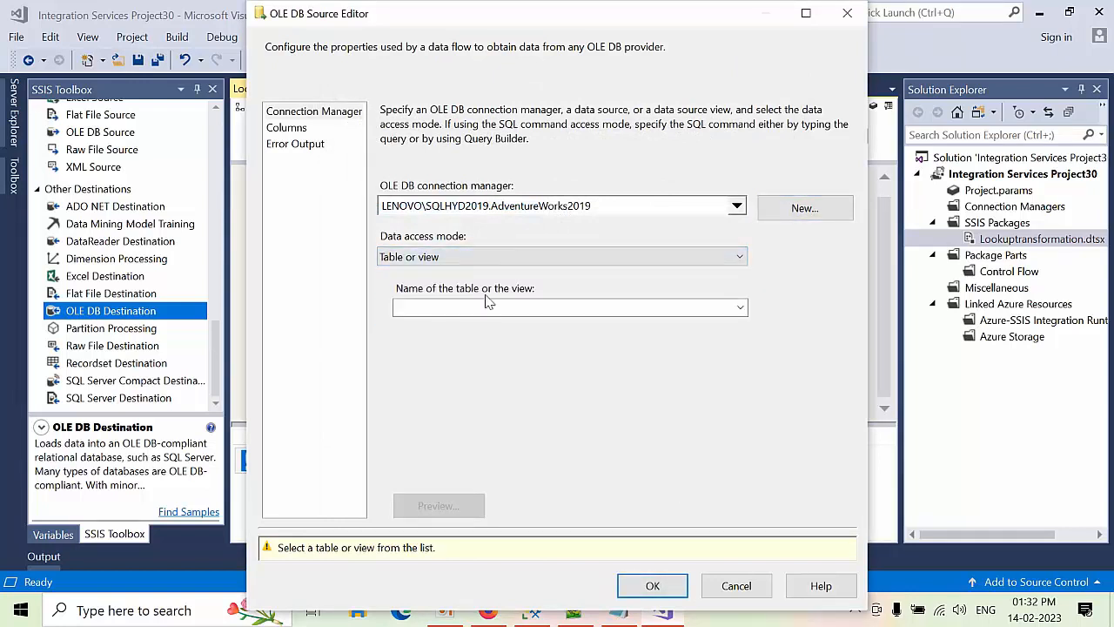
pyautogui.click(522, 308)
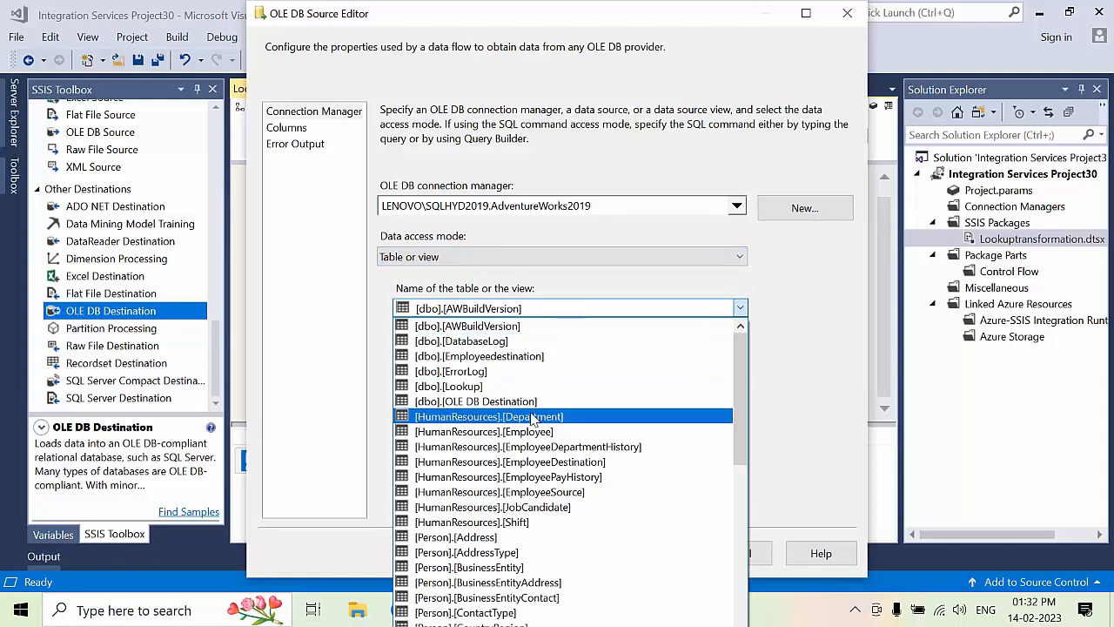
pyautogui.click(544, 492)
pyautogui.click(459, 506)
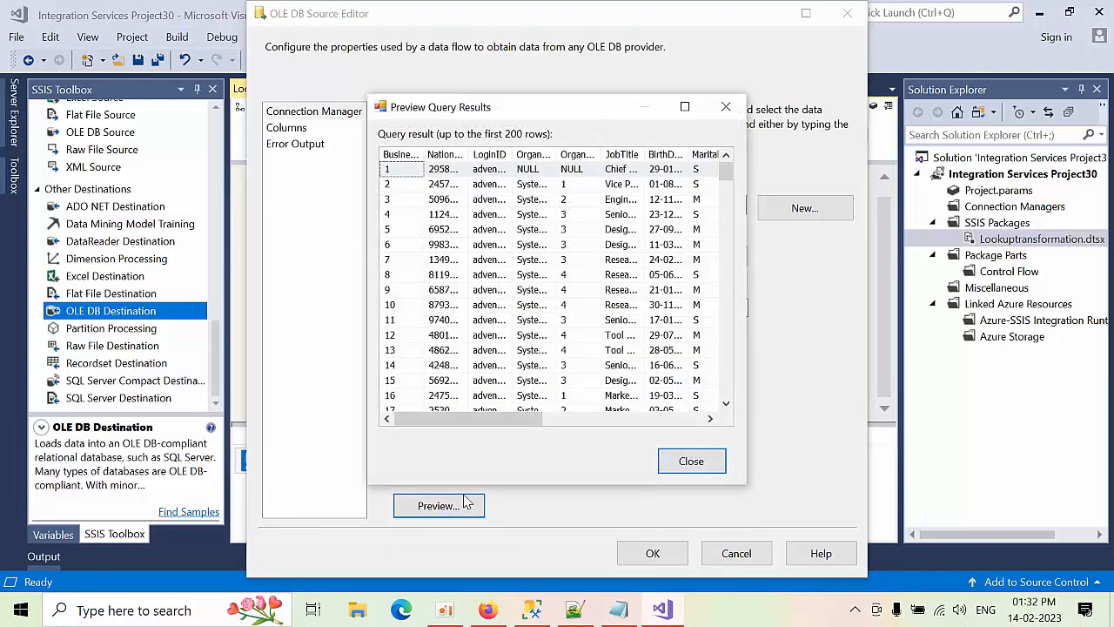
pyautogui.click(678, 470)
# Set the source's data access mode to SQL command and use the EmployeeSource SELECT query copied from SQL Server Management Studio as its text.
pyautogui.click(515, 257)
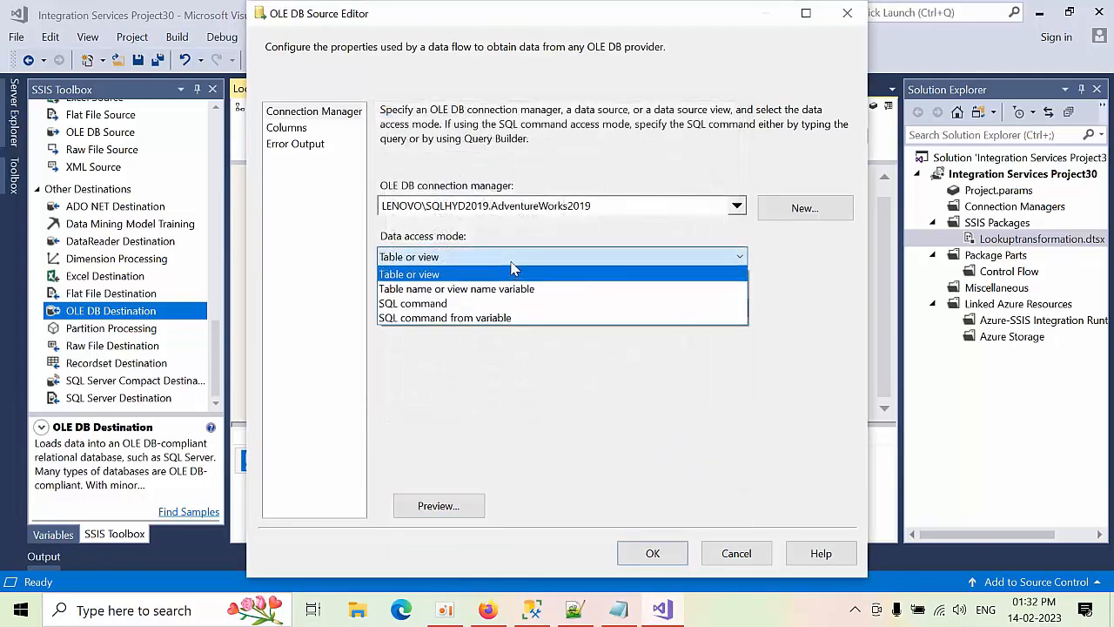
pyautogui.click(480, 304)
pyautogui.click(480, 304)
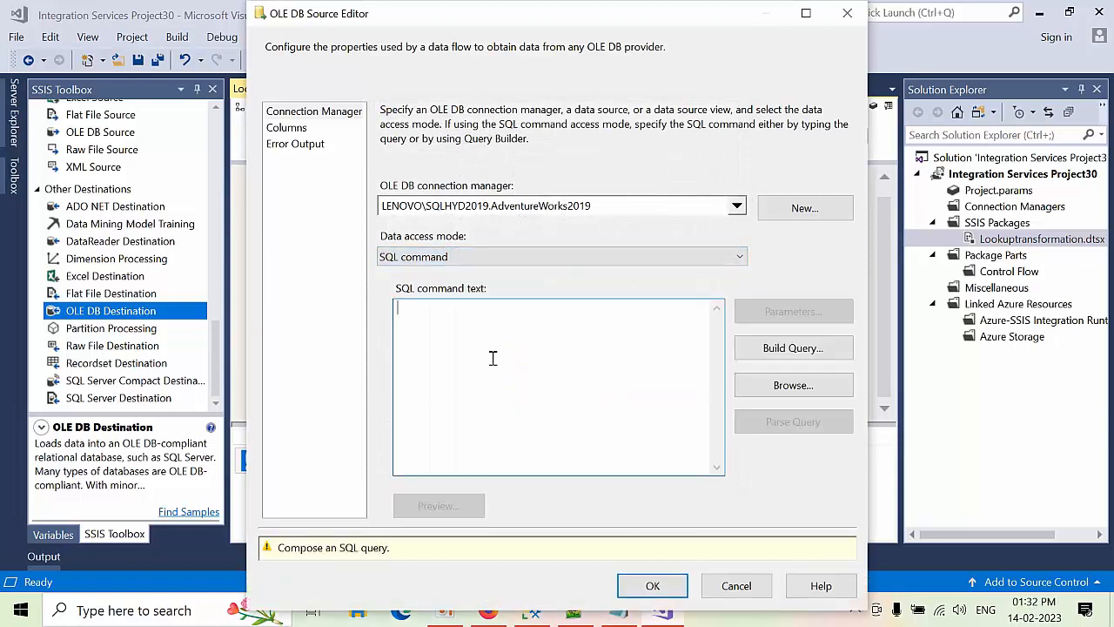
pyautogui.write('select * from')
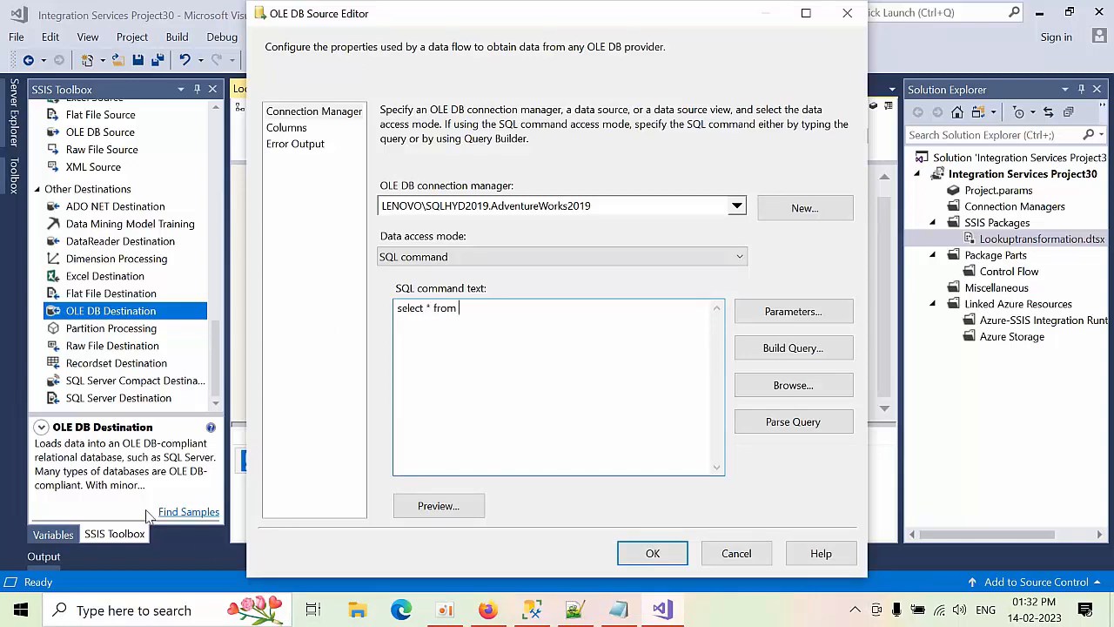
pyautogui.click(532, 609)
pyautogui.click(738, 201)
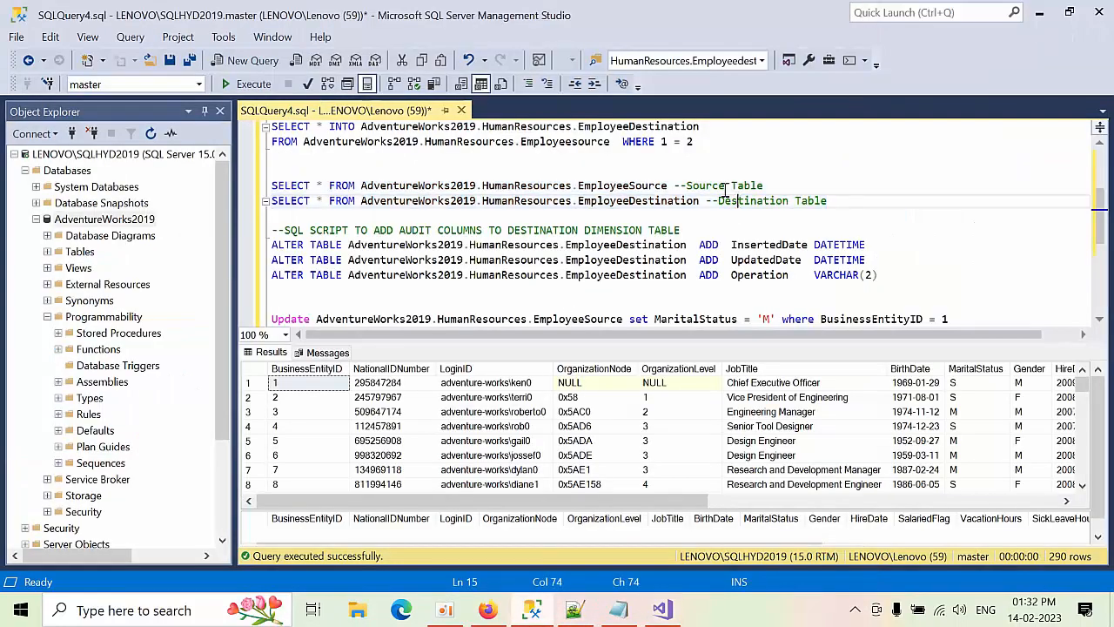
pyautogui.moveTo(673, 185); pyautogui.dragTo(223, 190)
pyautogui.hotkey('ctrl', 'c')
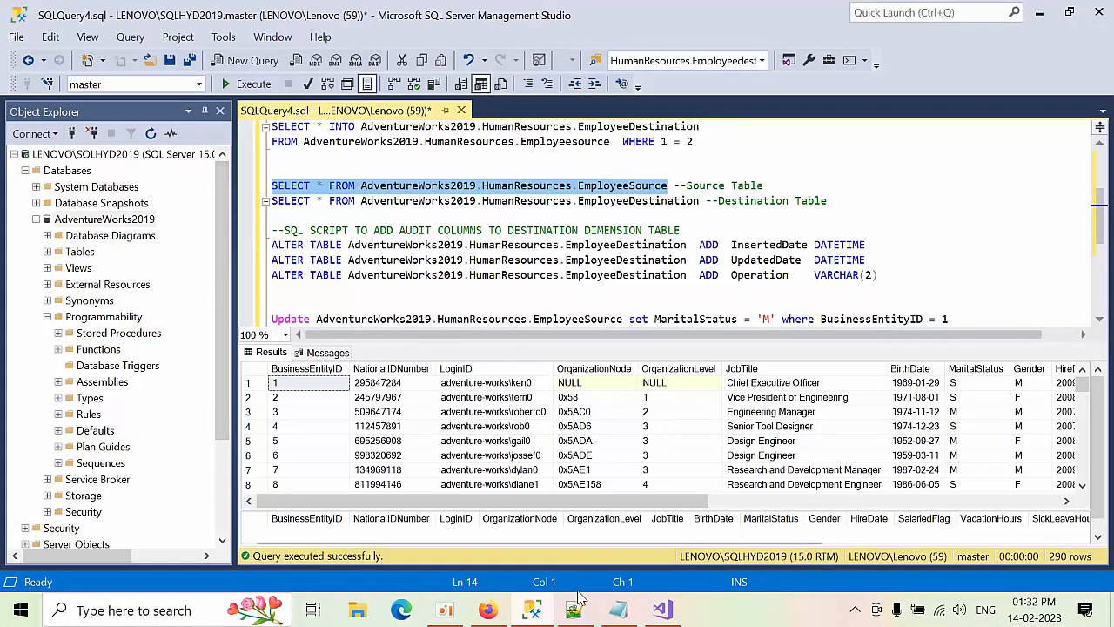
pyautogui.click(659, 611)
pyautogui.hotkey('ctrl', 'a')
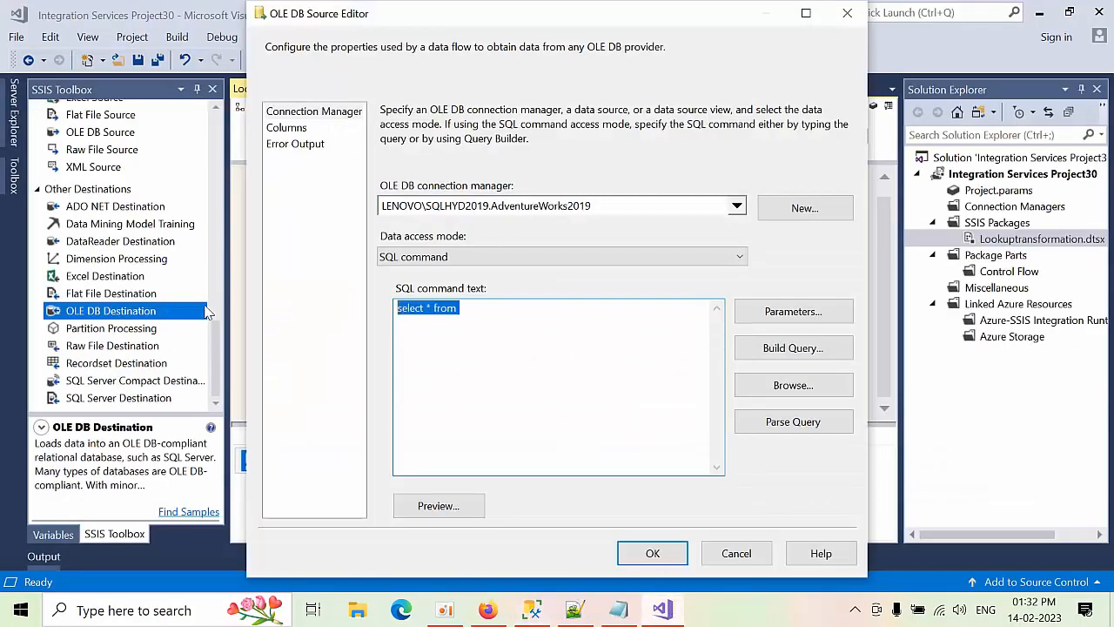
pyautogui.hotkey('ctrl', 'v')
# Expand the source query into explicit column names with the Query Builder, then review the source's columns and accept its settings.
pyautogui.click(802, 349)
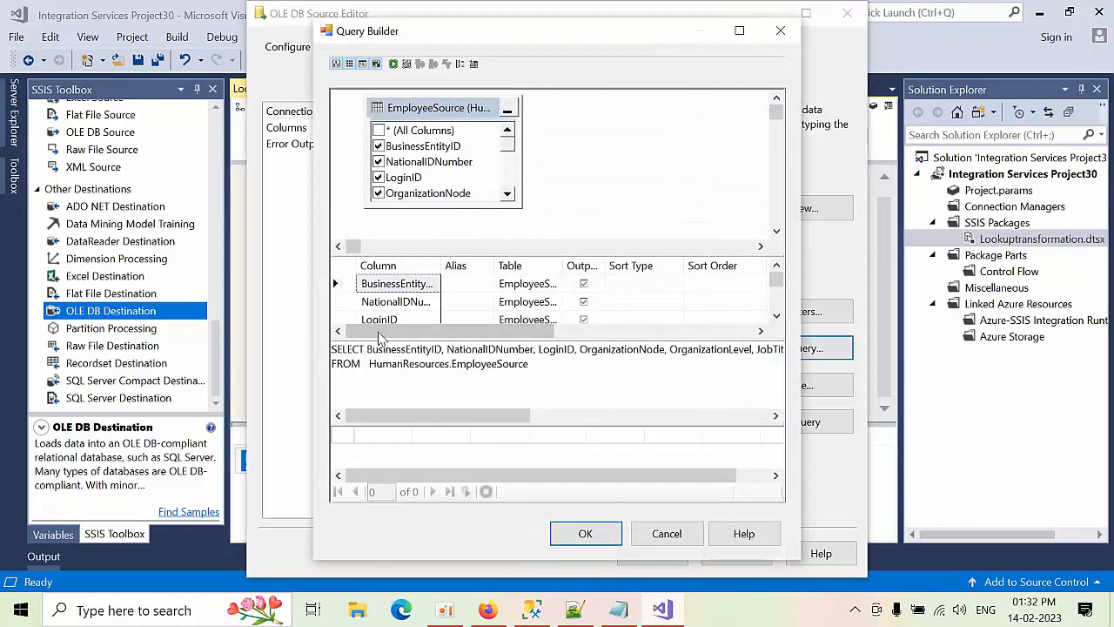
pyautogui.click(598, 536)
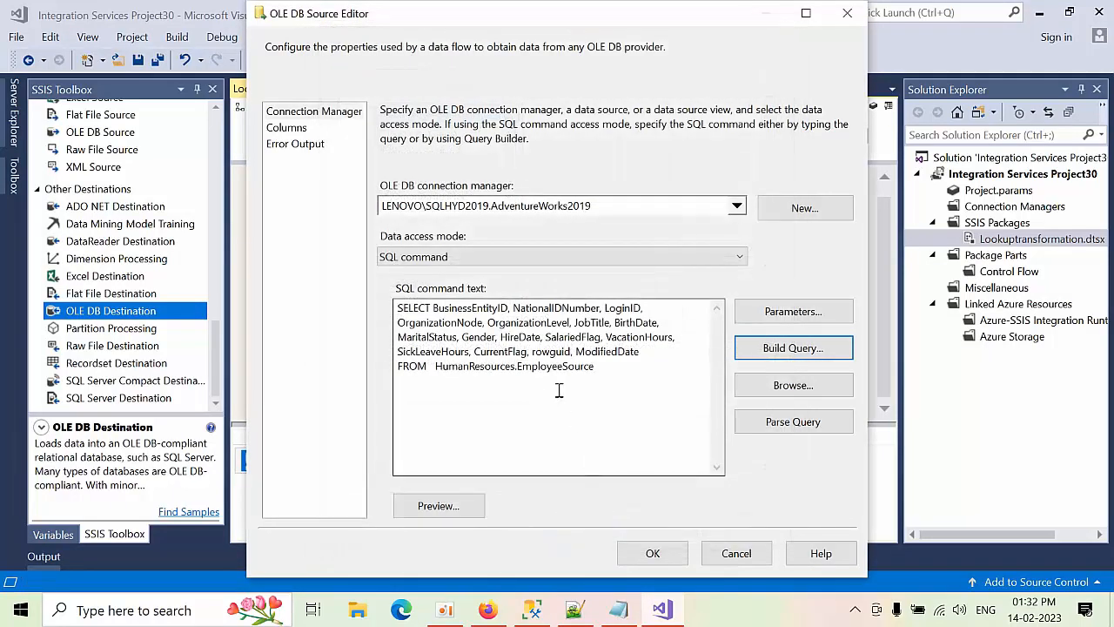
pyautogui.click(288, 128)
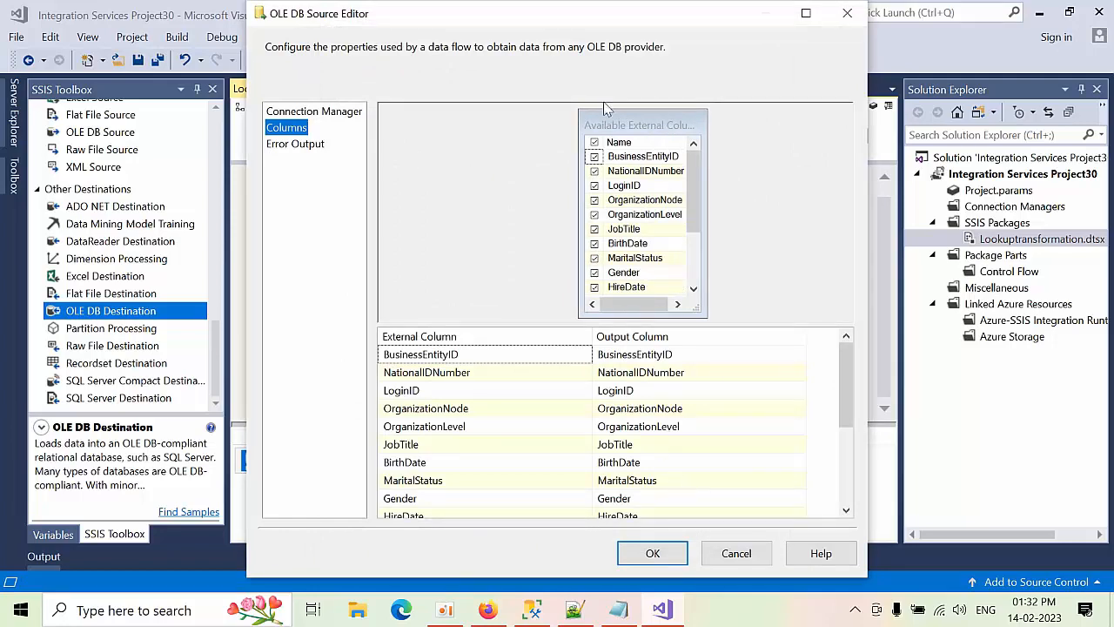
pyautogui.scroll(-2, 644, 216)
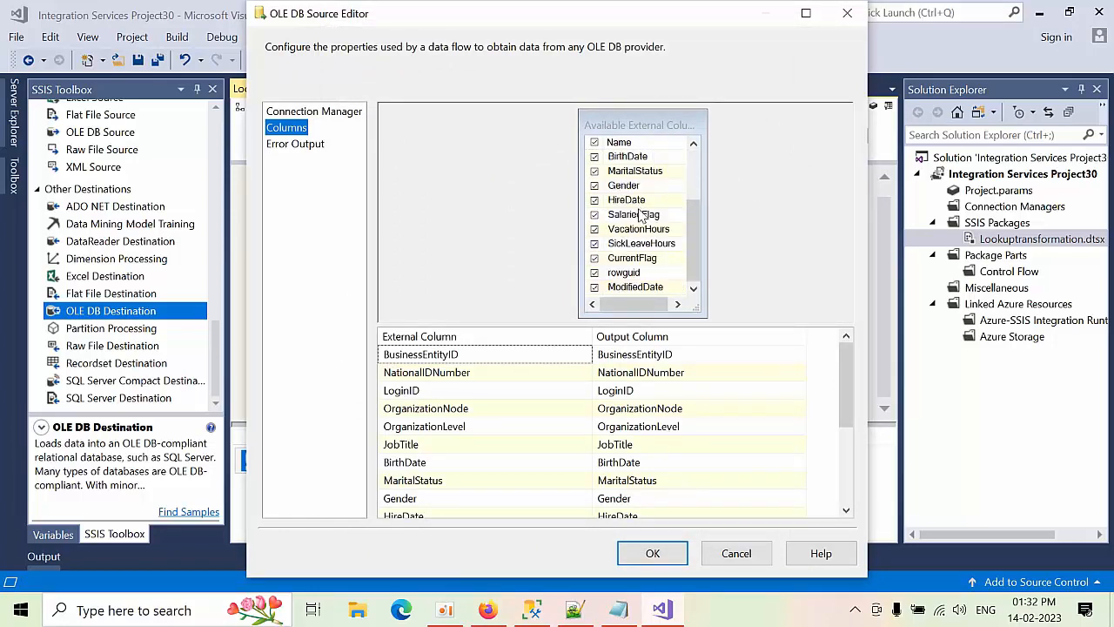
pyautogui.click(657, 554)
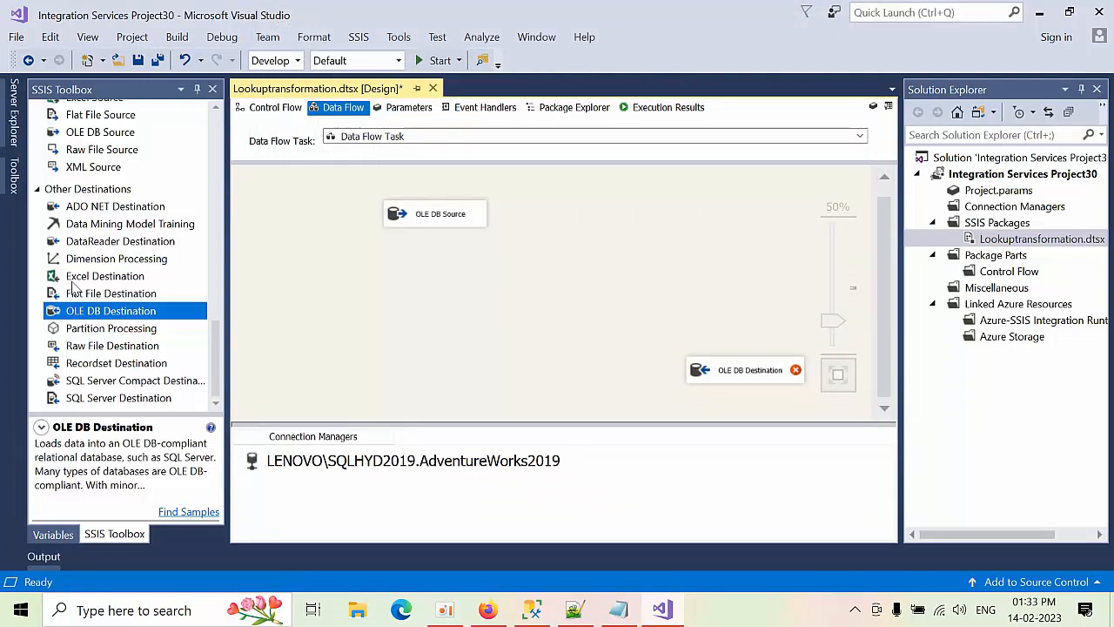
# Add a Lookup transformation below the OLE DB Source and connect the source's data output to it.
pyautogui.scroll(10, 87, 301)
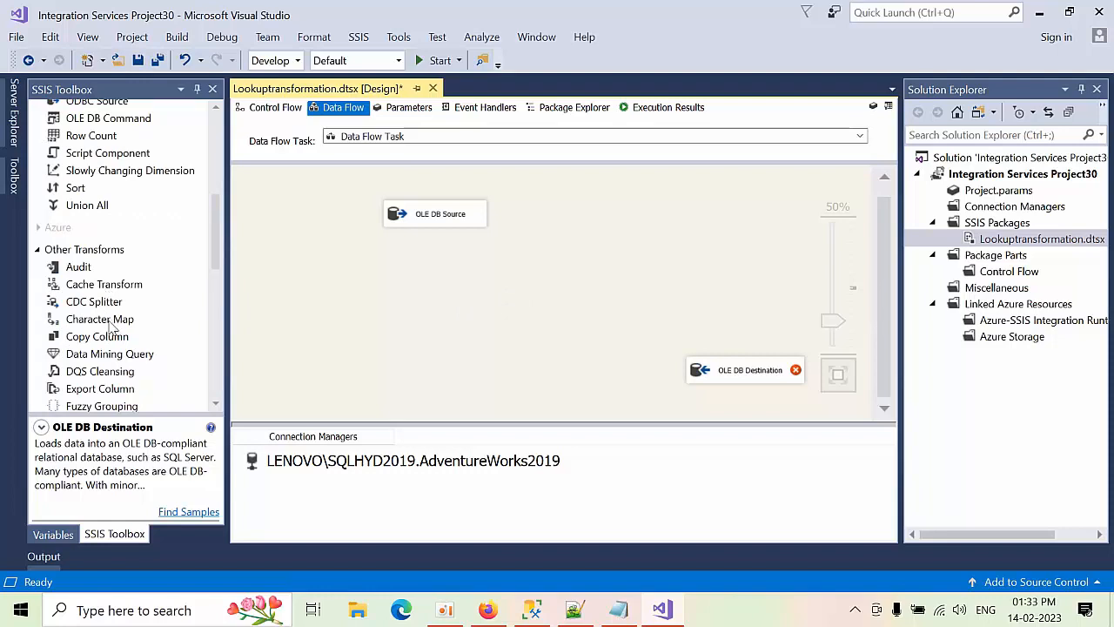
pyautogui.scroll(-2, 114, 352)
pyautogui.scroll(8, 108, 300)
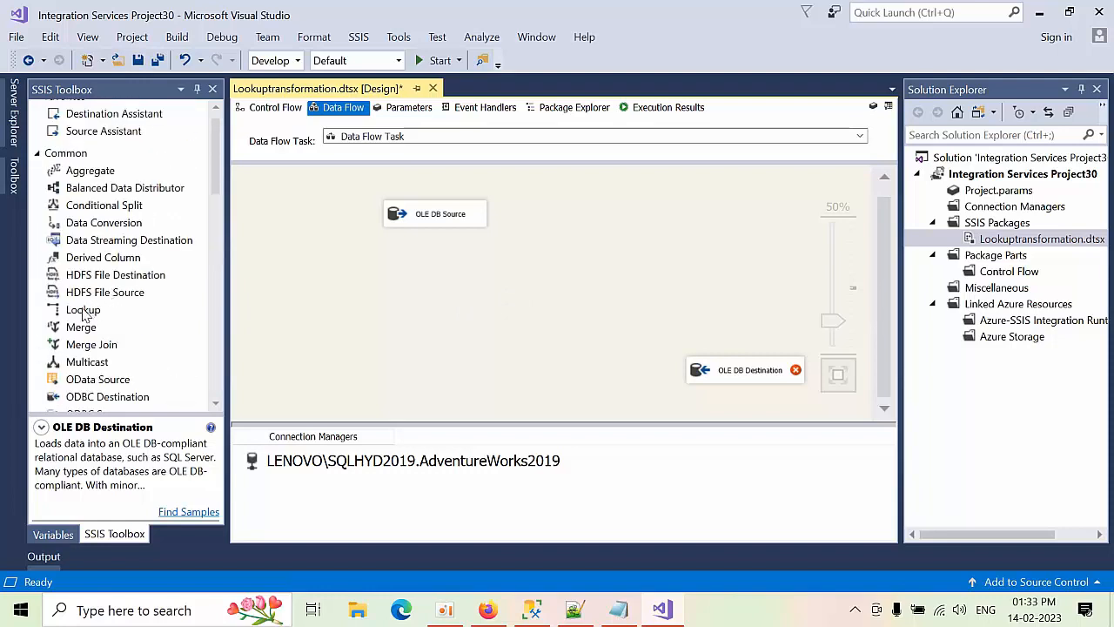
pyautogui.moveTo(83, 310); pyautogui.dragTo(399, 279)
pyautogui.click(437, 203)
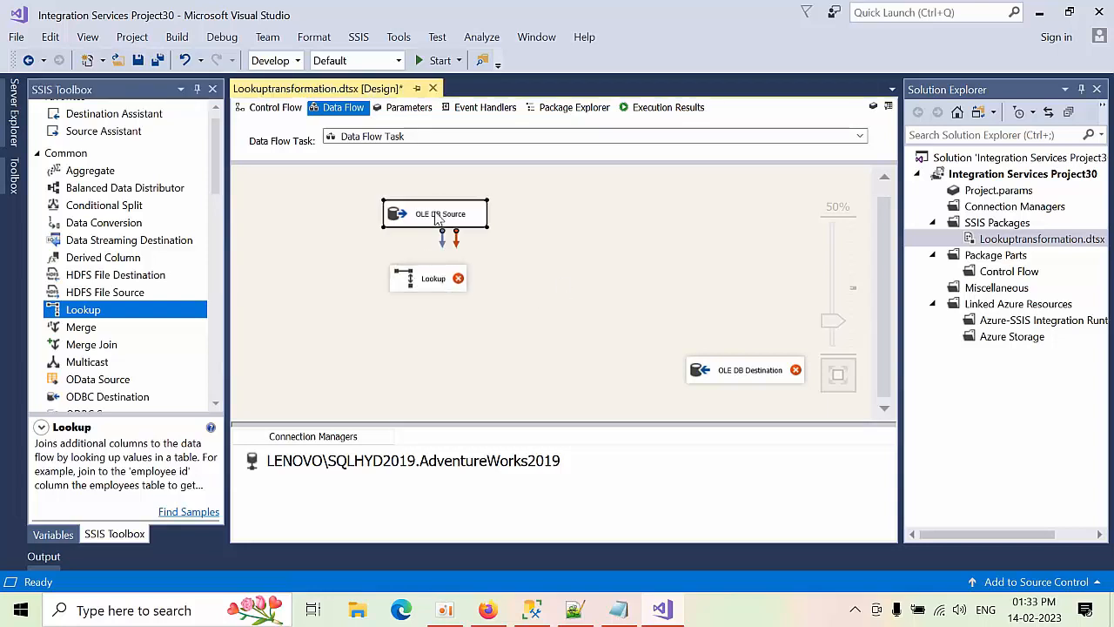
pyautogui.moveTo(443, 238); pyautogui.dragTo(436, 278)
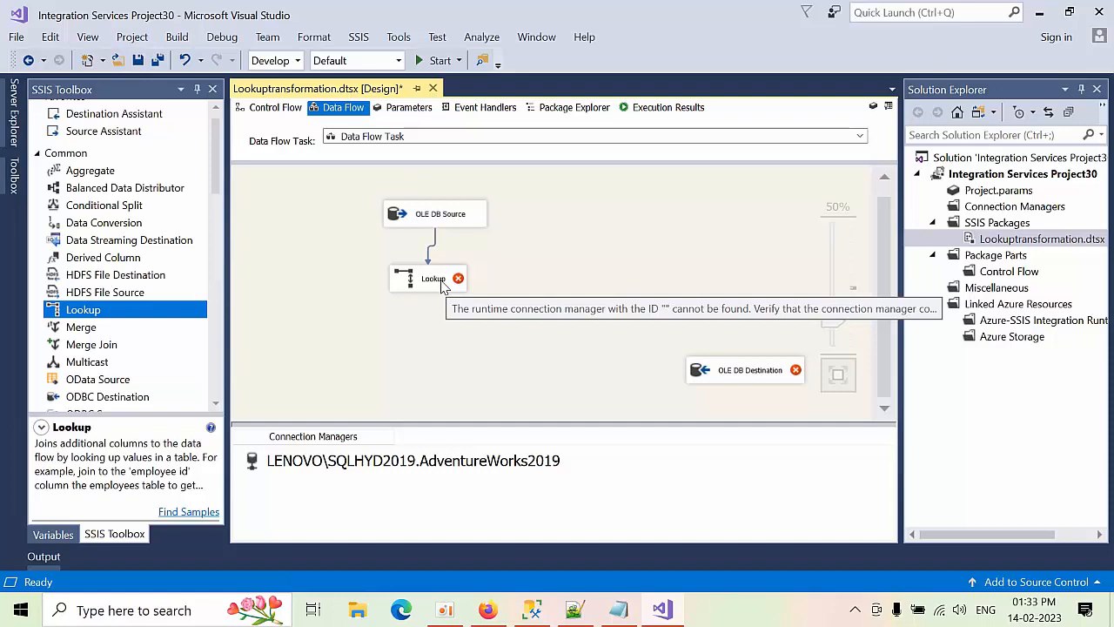
# Open the Lookup for editing and set its reference table to [HumanResources].[EmployeeDestination].
pyautogui.doubleClick(435, 280)
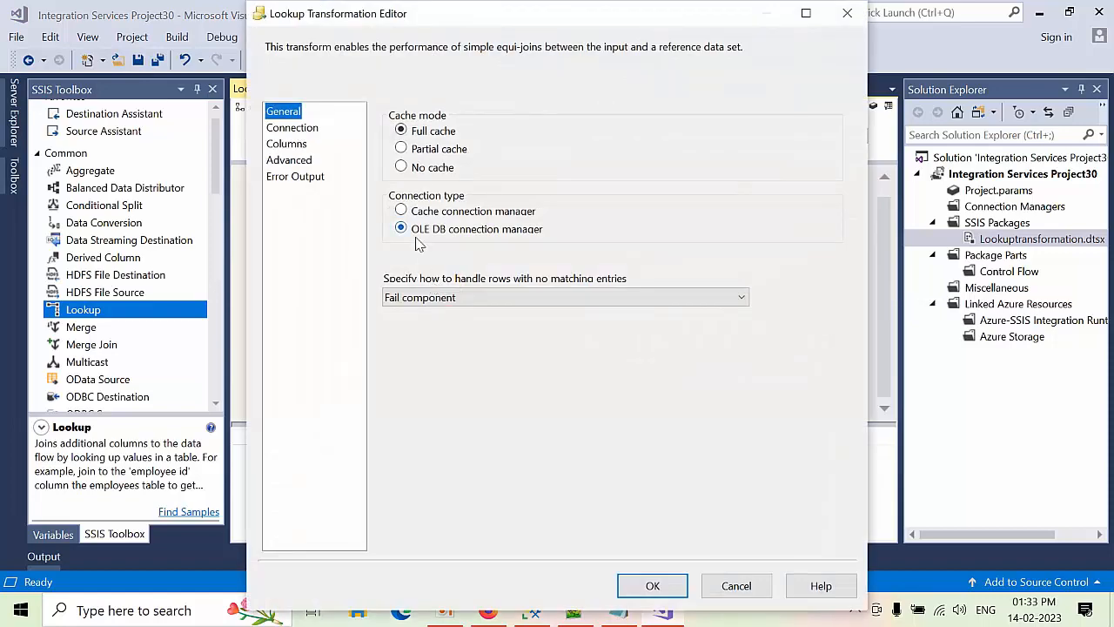
pyautogui.click(847, 13)
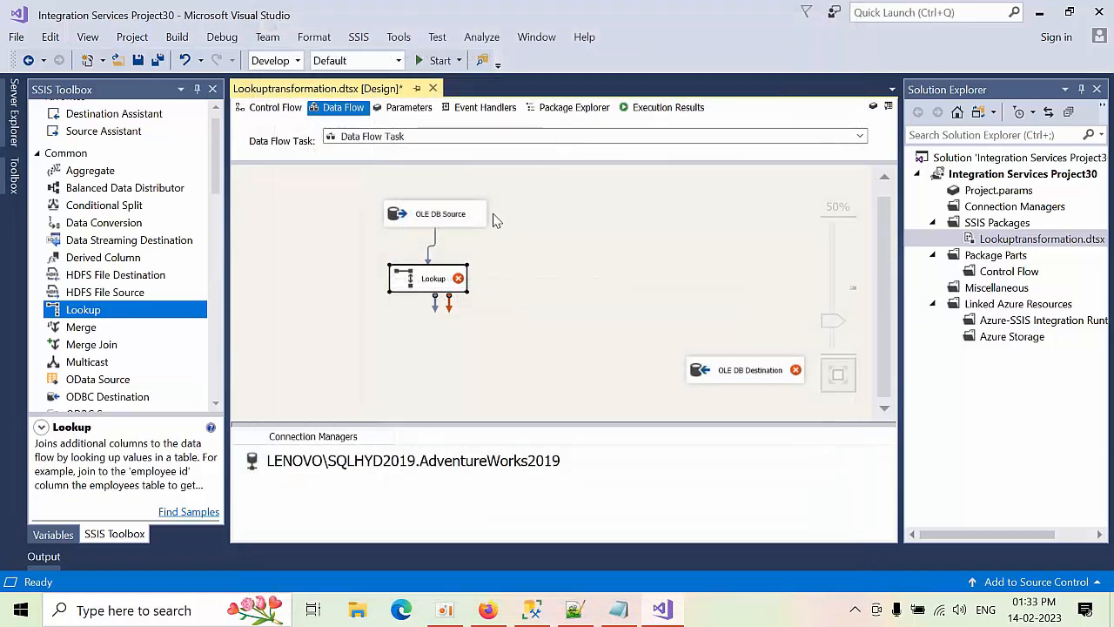
pyautogui.rightClick(437, 278)
pyautogui.click(470, 285)
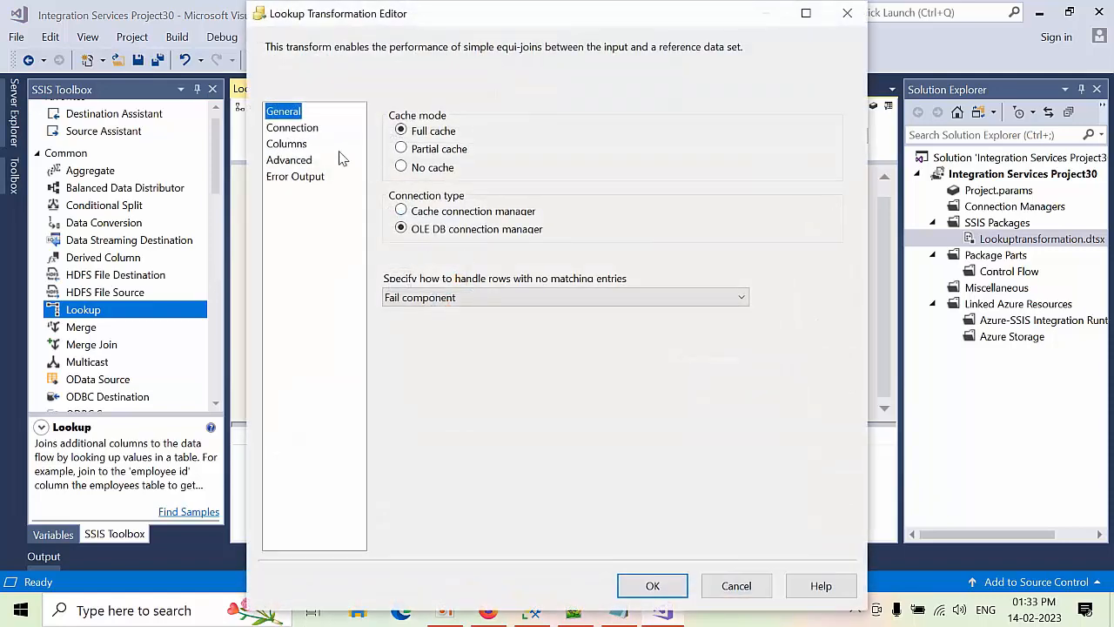
pyautogui.click(300, 129)
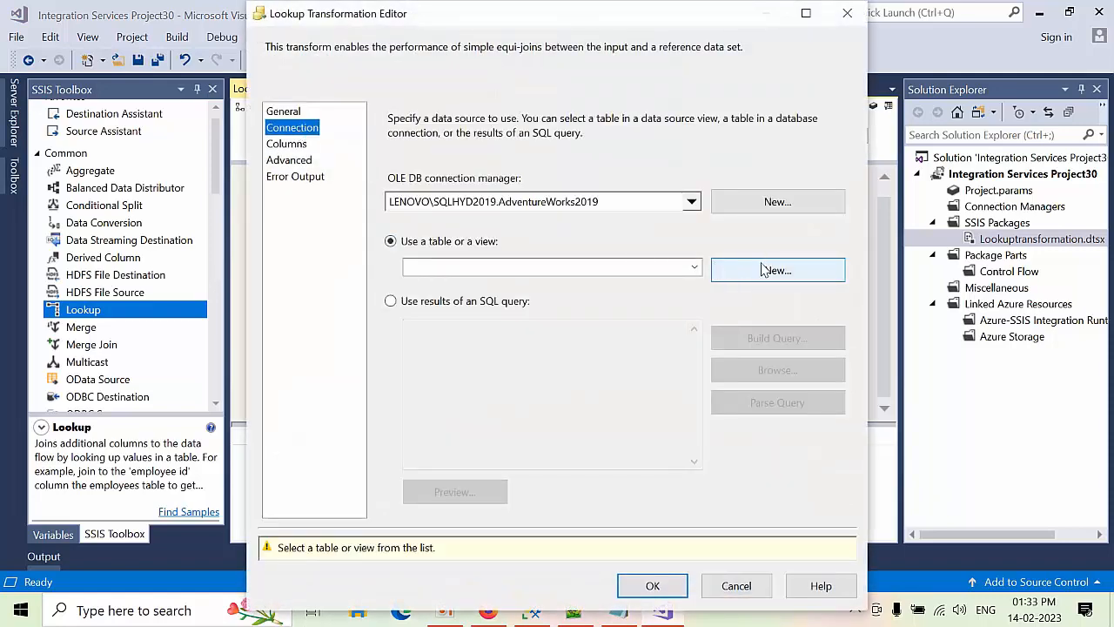
pyautogui.click(693, 269)
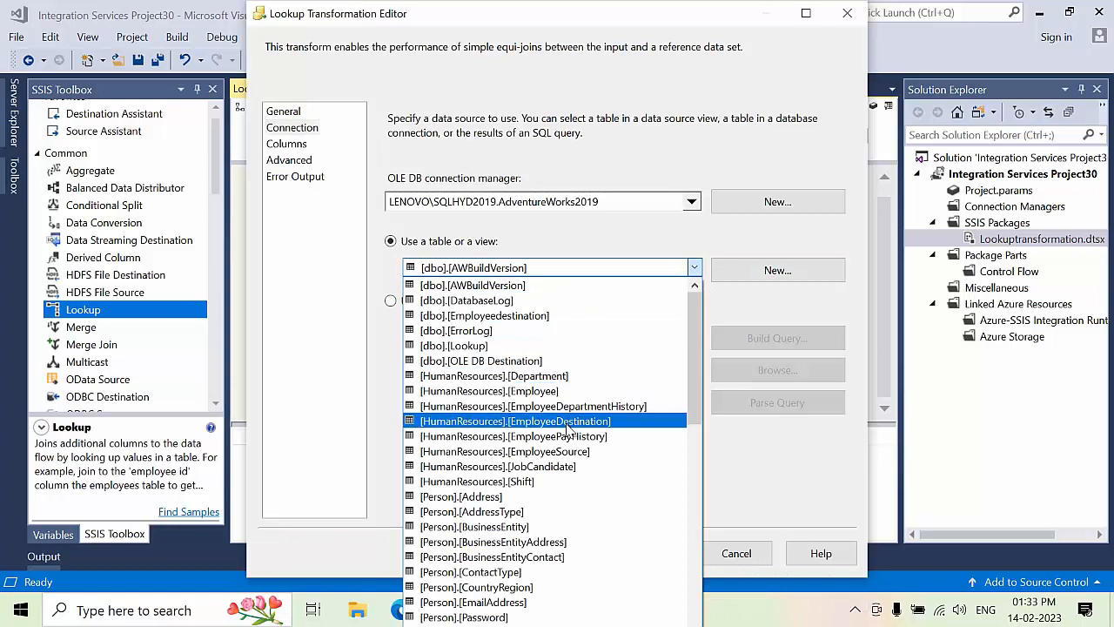
pyautogui.click(568, 421)
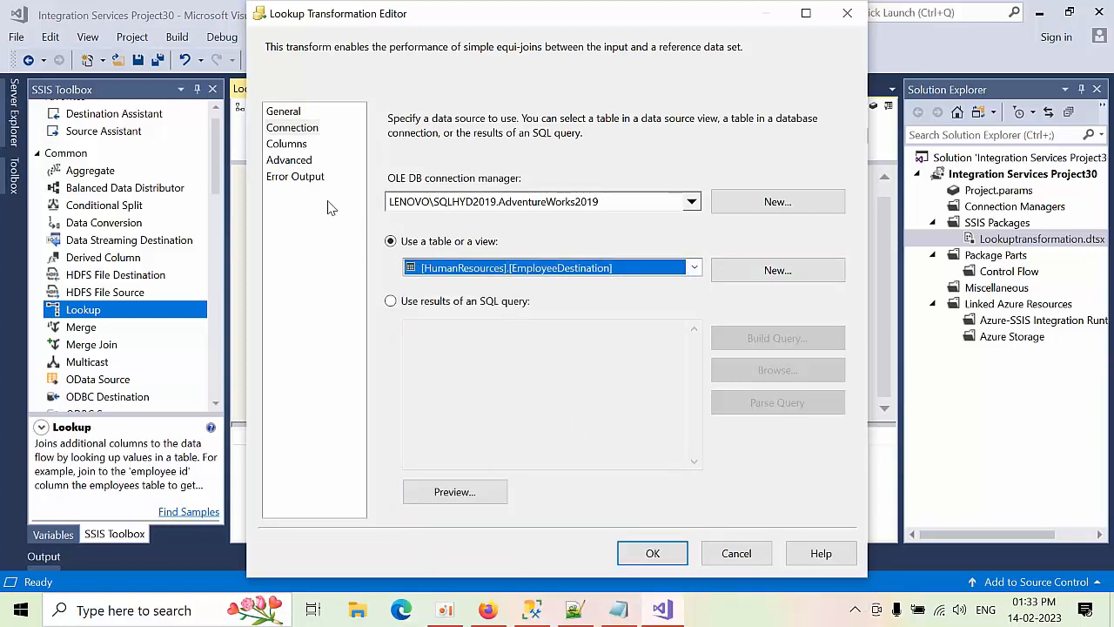
# Create a relationship in the Lookup's columns between the input column BusinessEntityID and the lookup column BusinessEntityID.
pyautogui.click(287, 144)
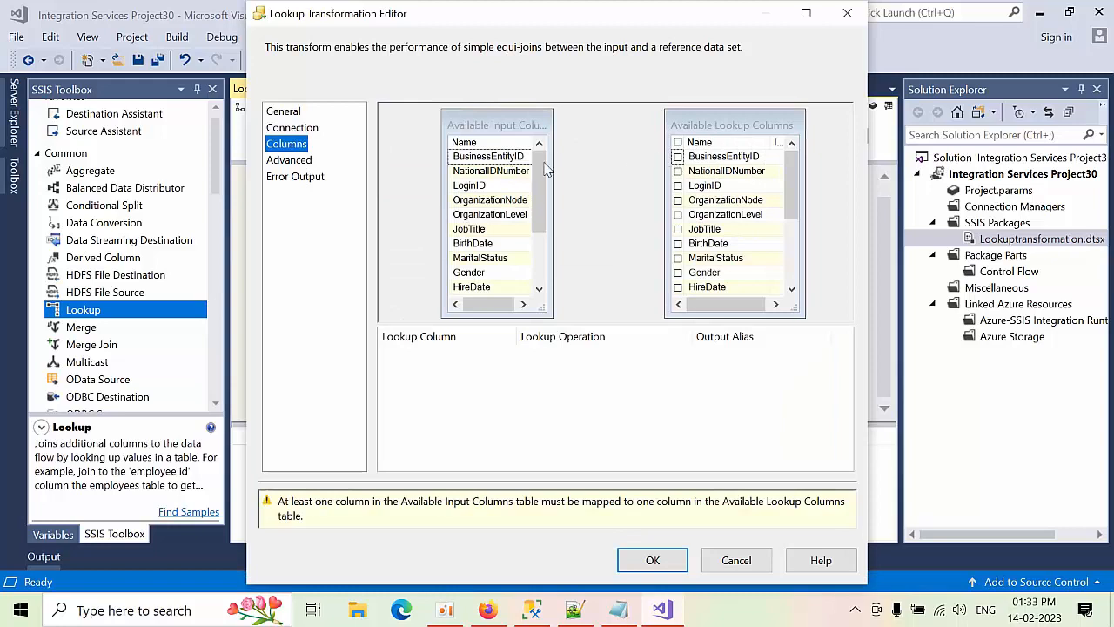
pyautogui.rightClick(651, 160)
pyautogui.click(672, 169)
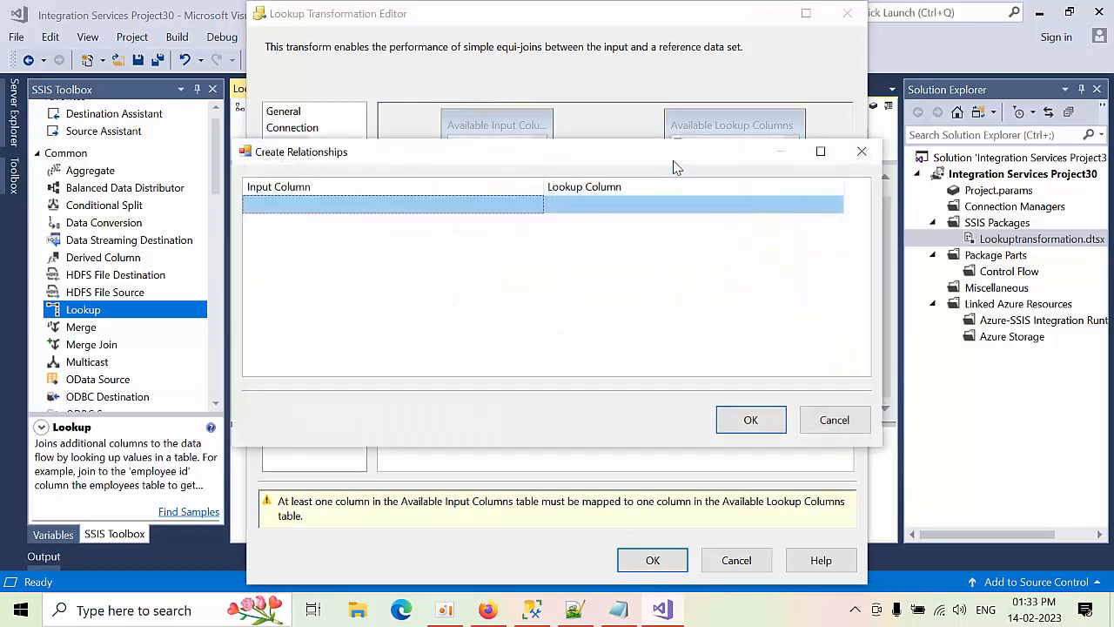
pyautogui.click(338, 207)
pyautogui.click(334, 225)
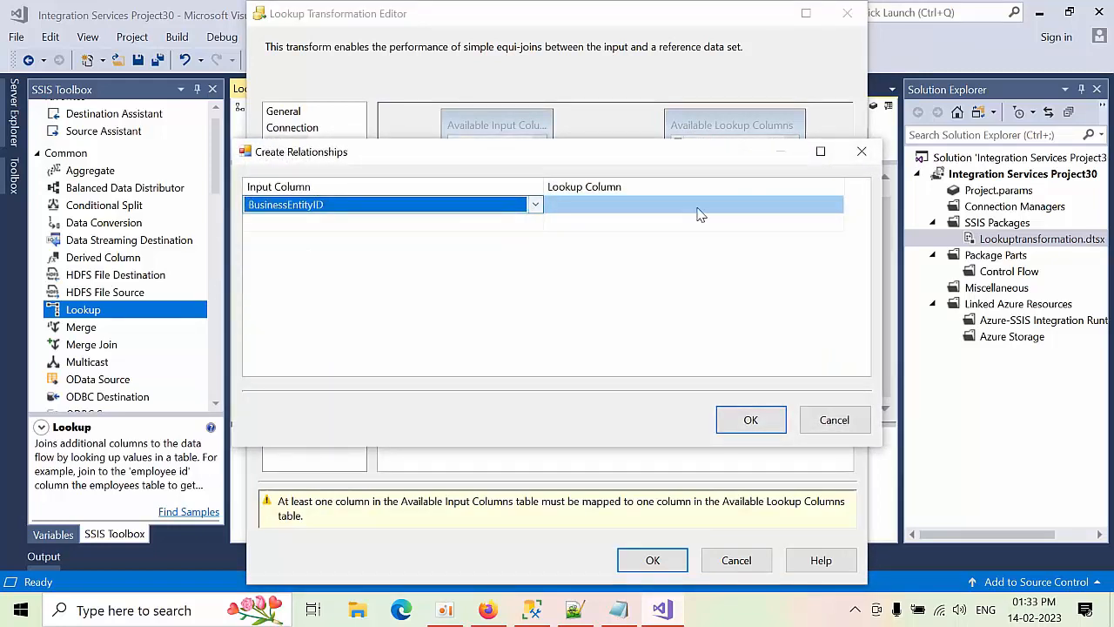
pyautogui.click(699, 209)
pyautogui.click(699, 210)
pyautogui.click(672, 223)
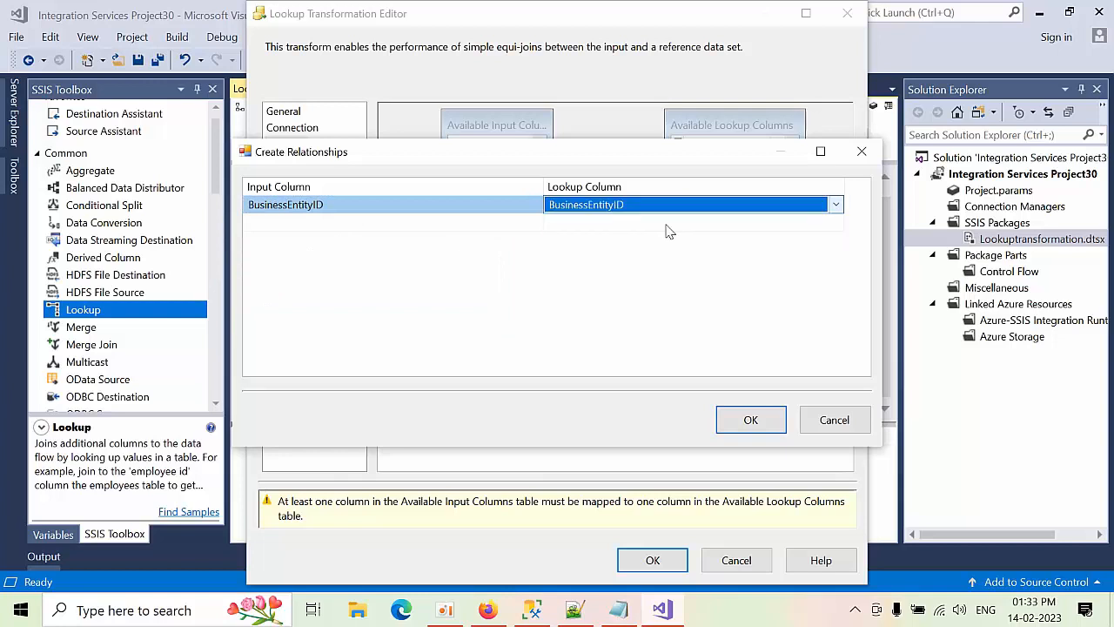
pyautogui.click(774, 421)
# Check the BusinessEntityID mapping between the input and lookup columns and accept the Lookup's settings.
pyautogui.rightClick(647, 165)
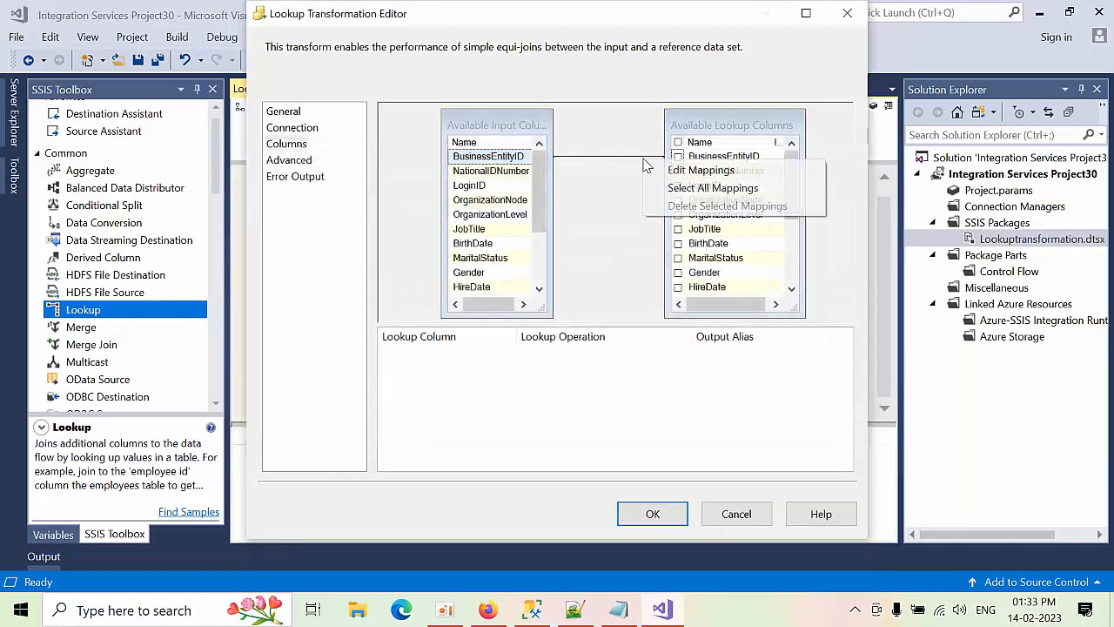
pyautogui.click(695, 157)
pyautogui.click(520, 159)
pyautogui.moveTo(519, 159); pyautogui.dragTo(693, 165)
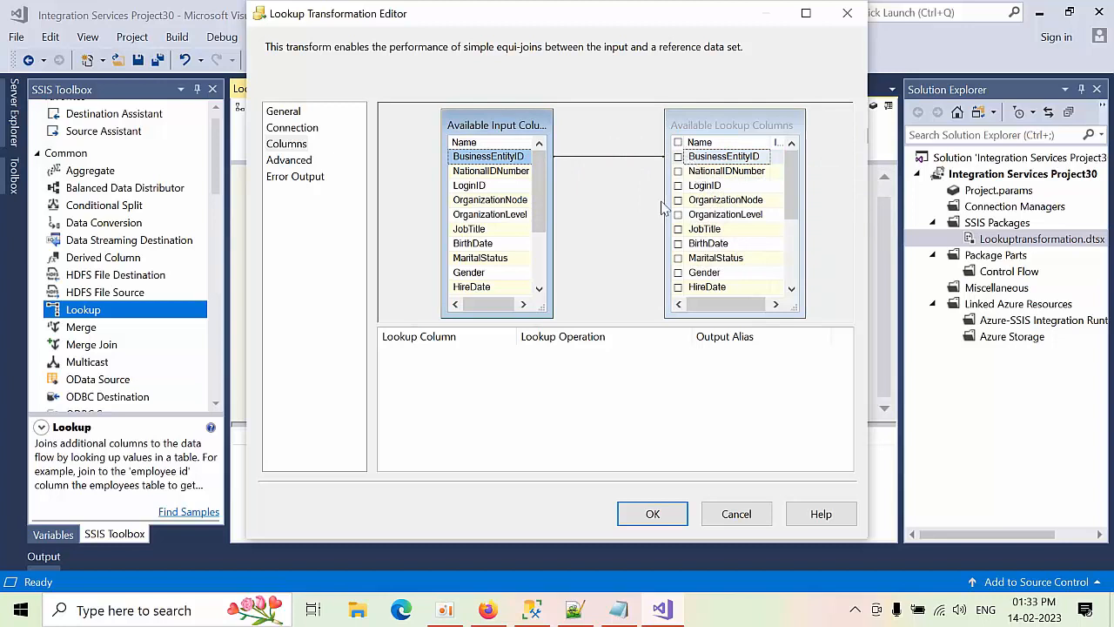
pyautogui.click(665, 512)
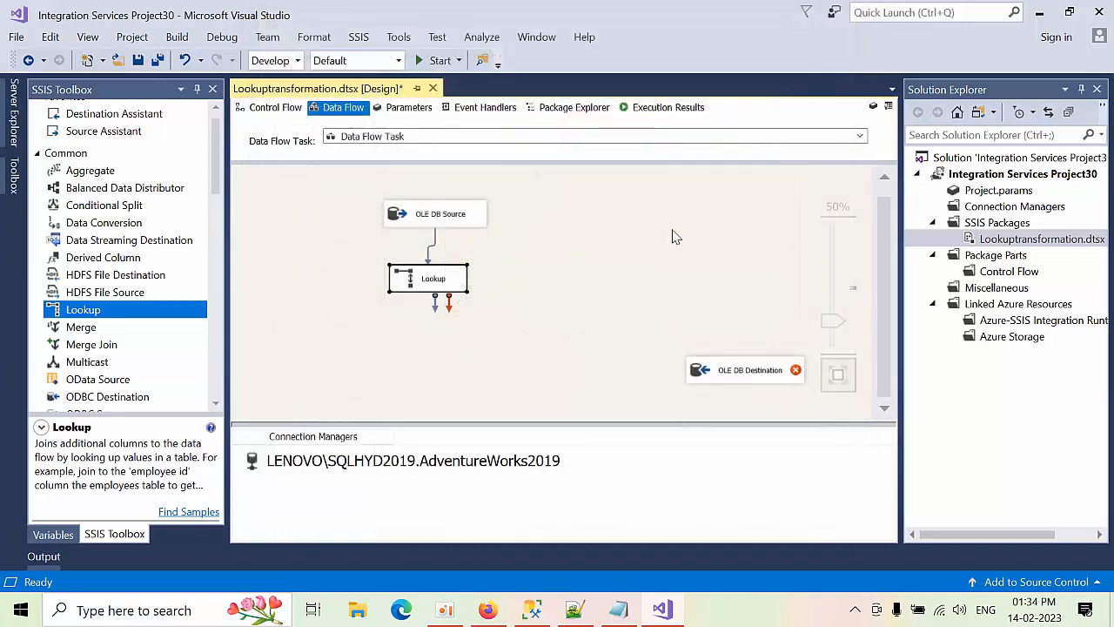
# Connect the Lookup's error output to the OLE DB Destination, setting the error handling of the Lookup Match Output to Redirect row.
pyautogui.click(418, 290)
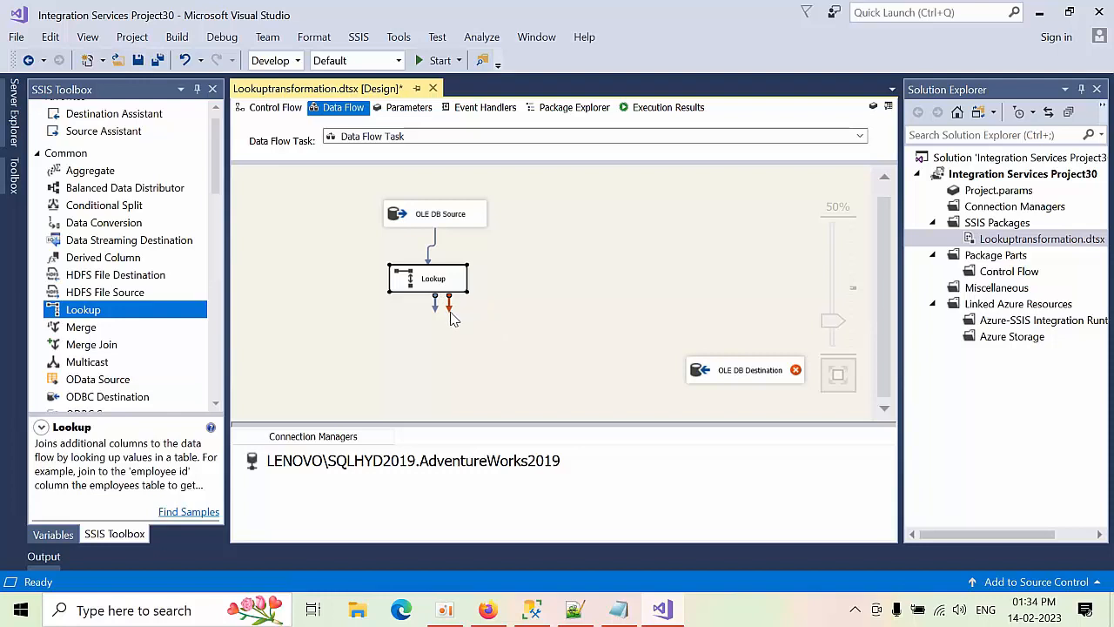
pyautogui.moveTo(452, 307); pyautogui.dragTo(752, 369)
pyautogui.moveTo(752, 369); pyautogui.dragTo(753, 371)
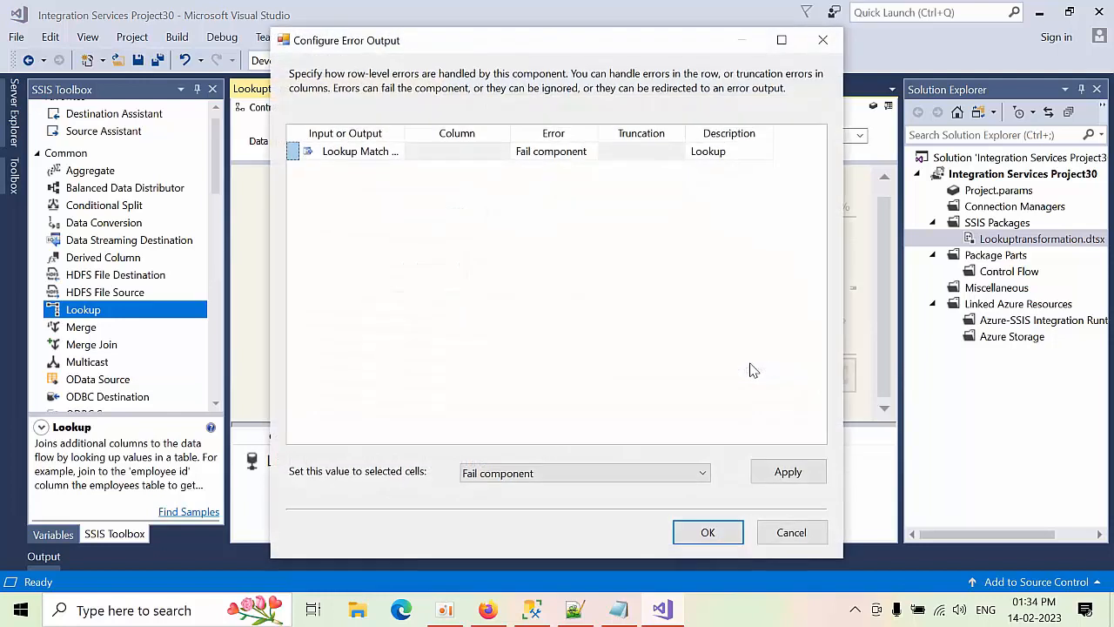
pyautogui.click(563, 157)
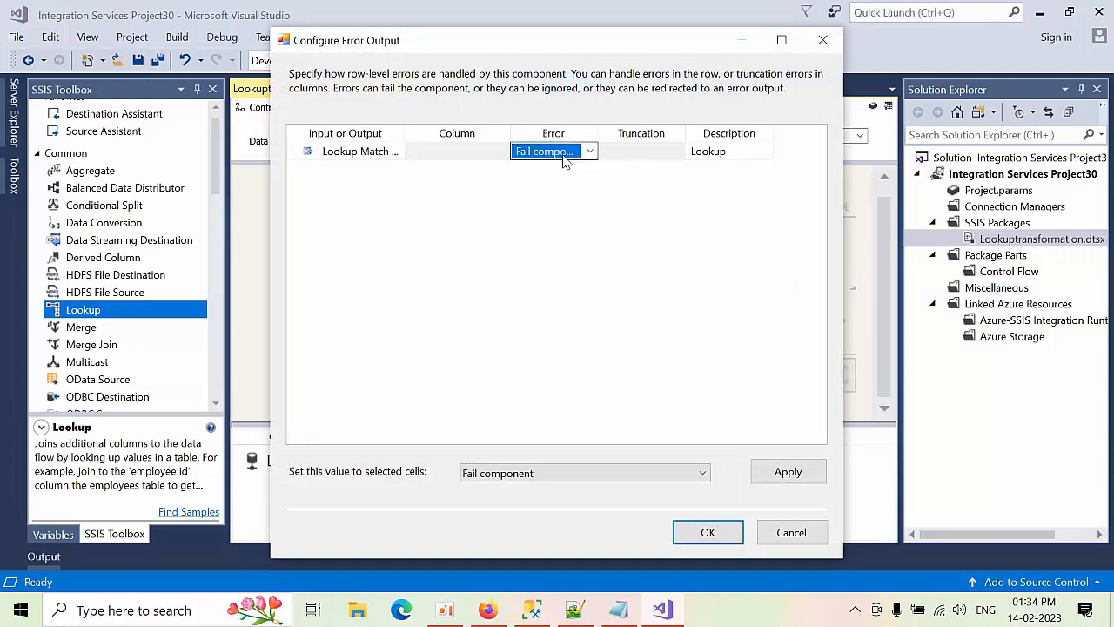
pyautogui.click(561, 157)
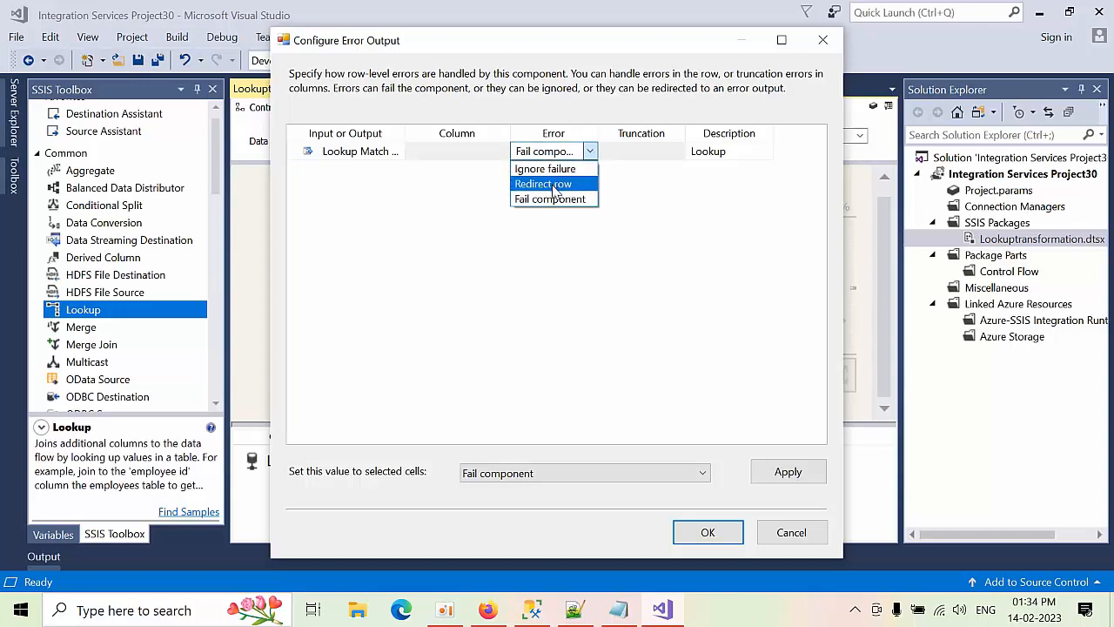
pyautogui.click(548, 184)
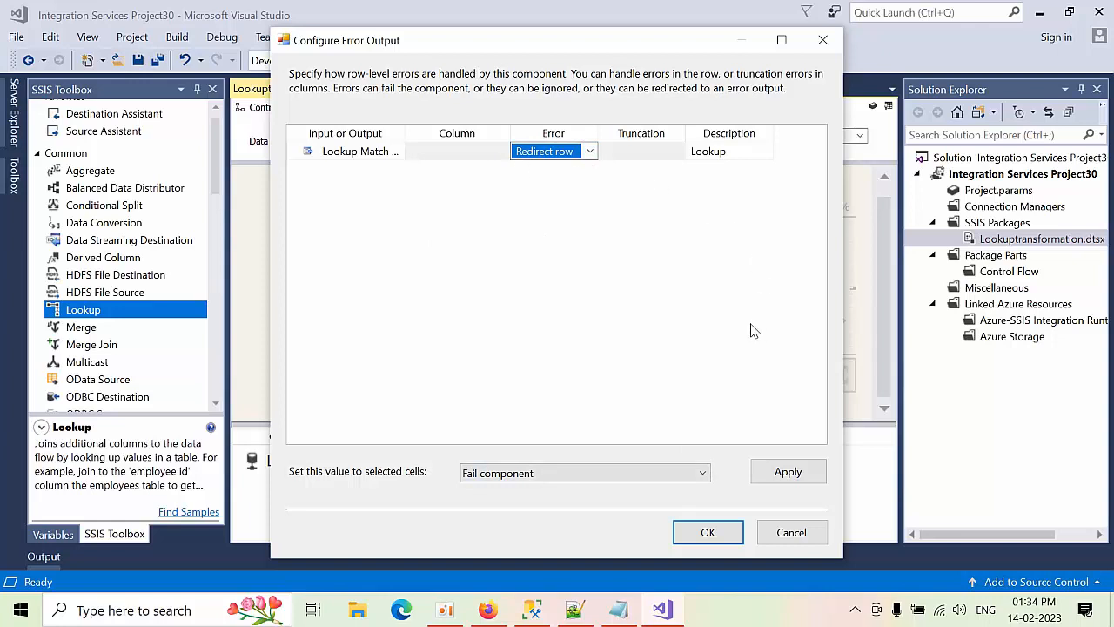
pyautogui.click(714, 531)
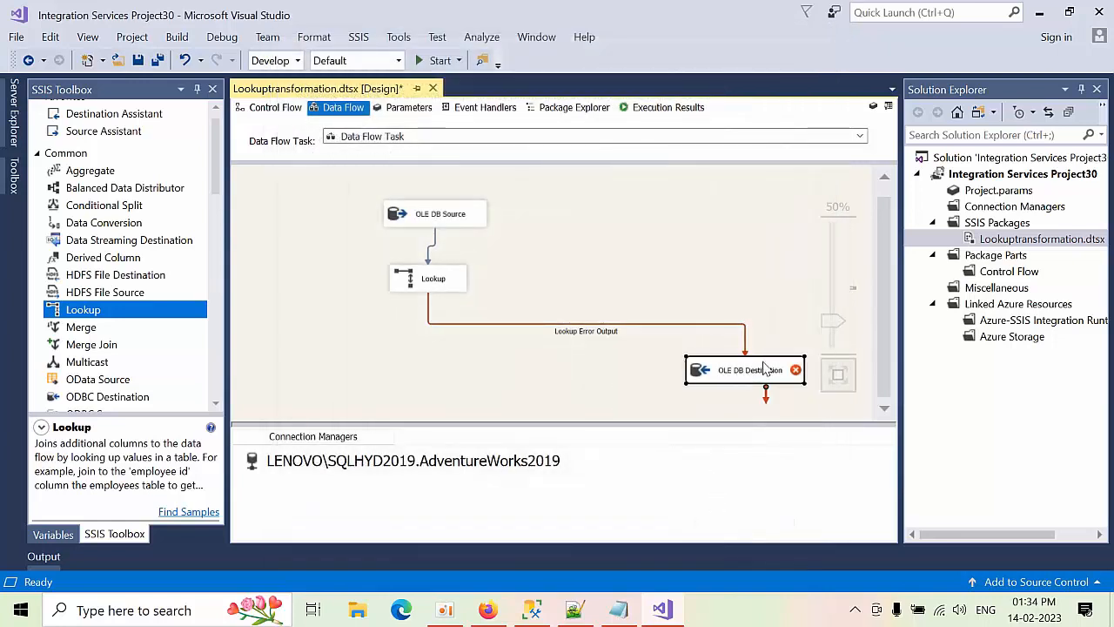
# Set the OLE DB Destination's table to [HumanResources].[EmployeeDestination], review its column mappings and accept the settings.
pyautogui.moveTo(749, 381)
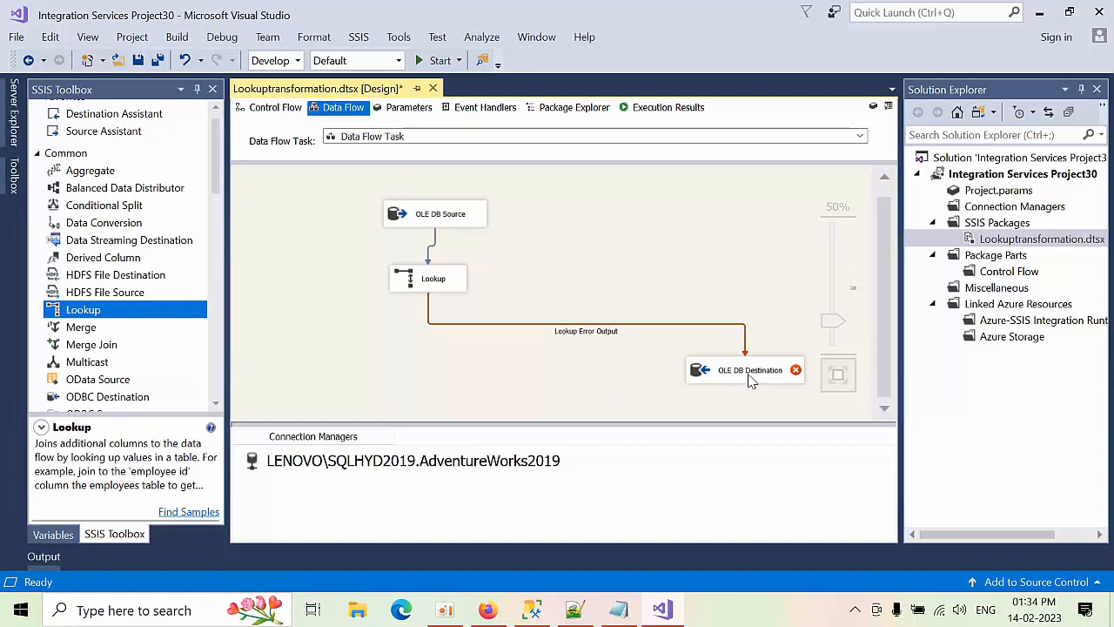
pyautogui.doubleClick(750, 381)
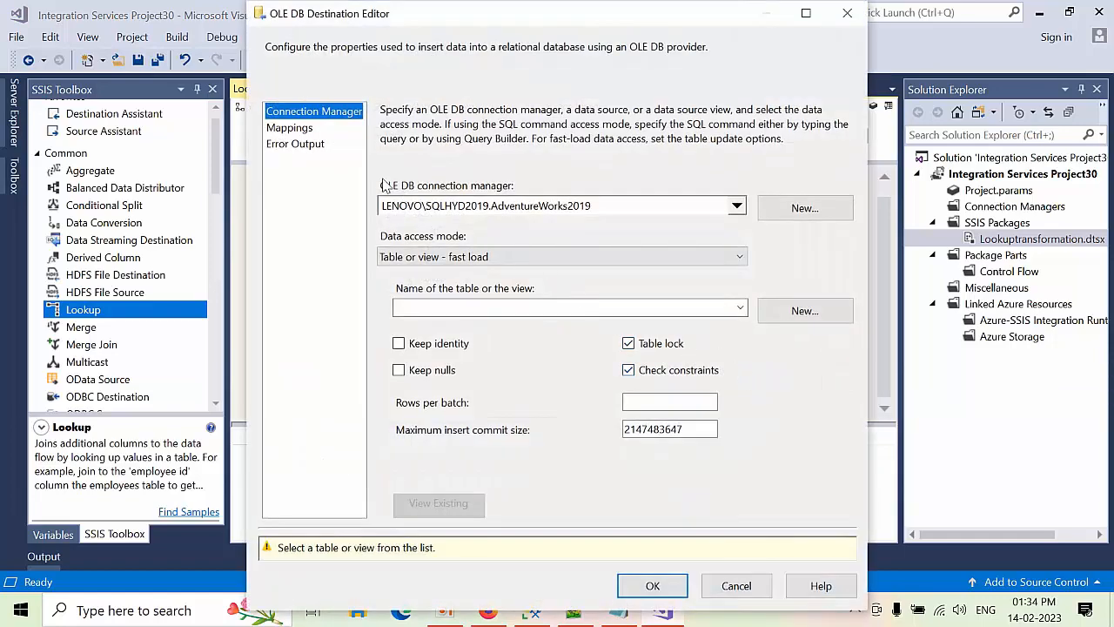
pyautogui.click(513, 308)
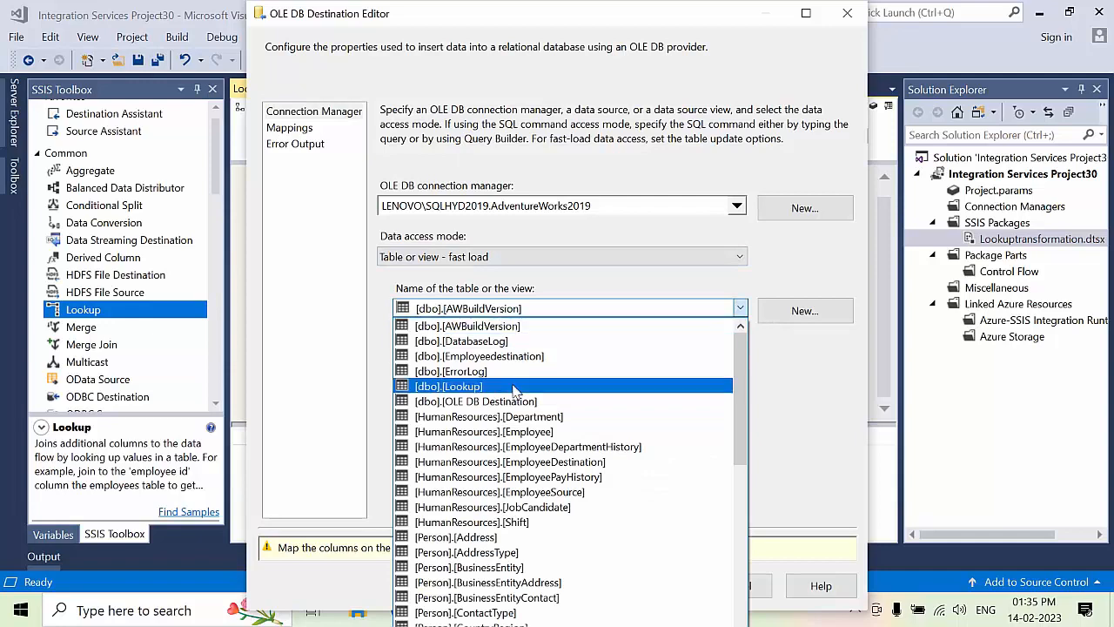
pyautogui.click(539, 462)
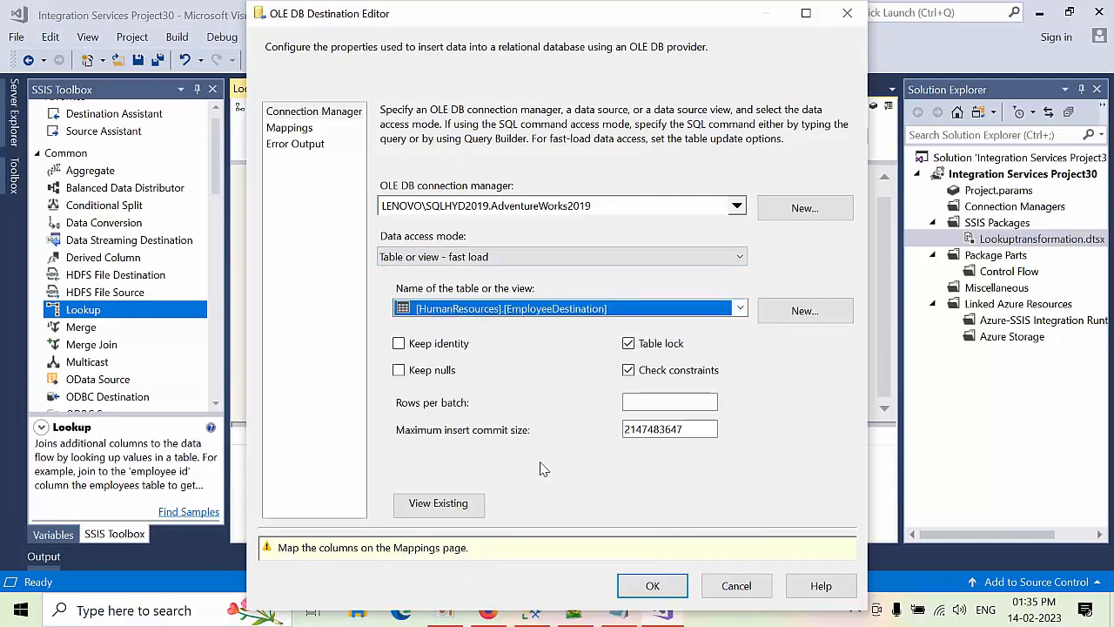
pyautogui.click(278, 129)
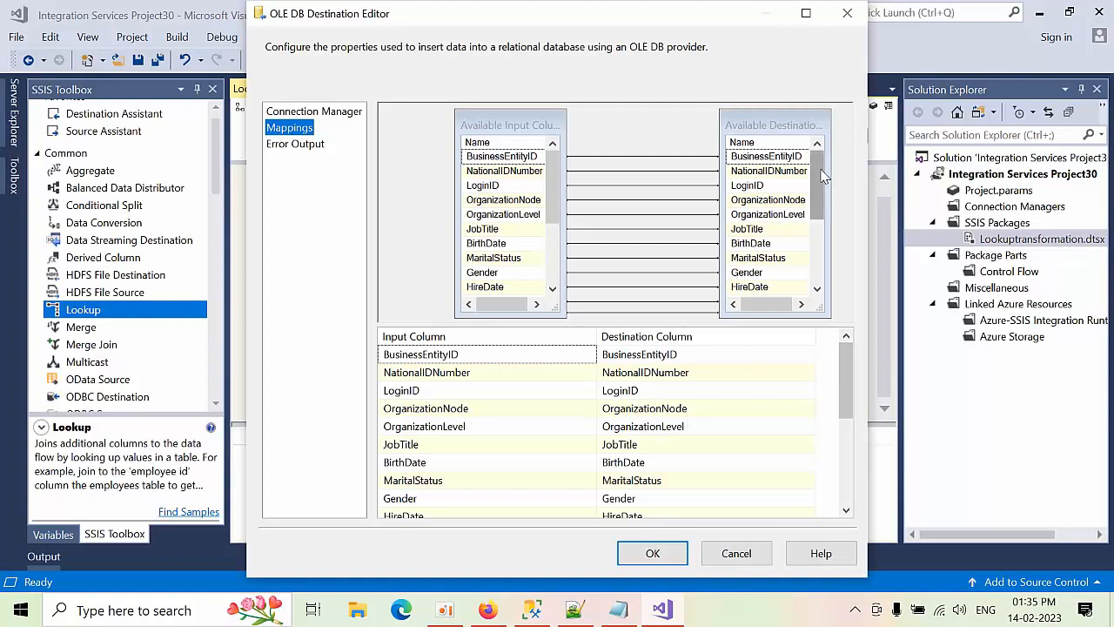
pyautogui.moveTo(823, 175); pyautogui.dragTo(817, 270)
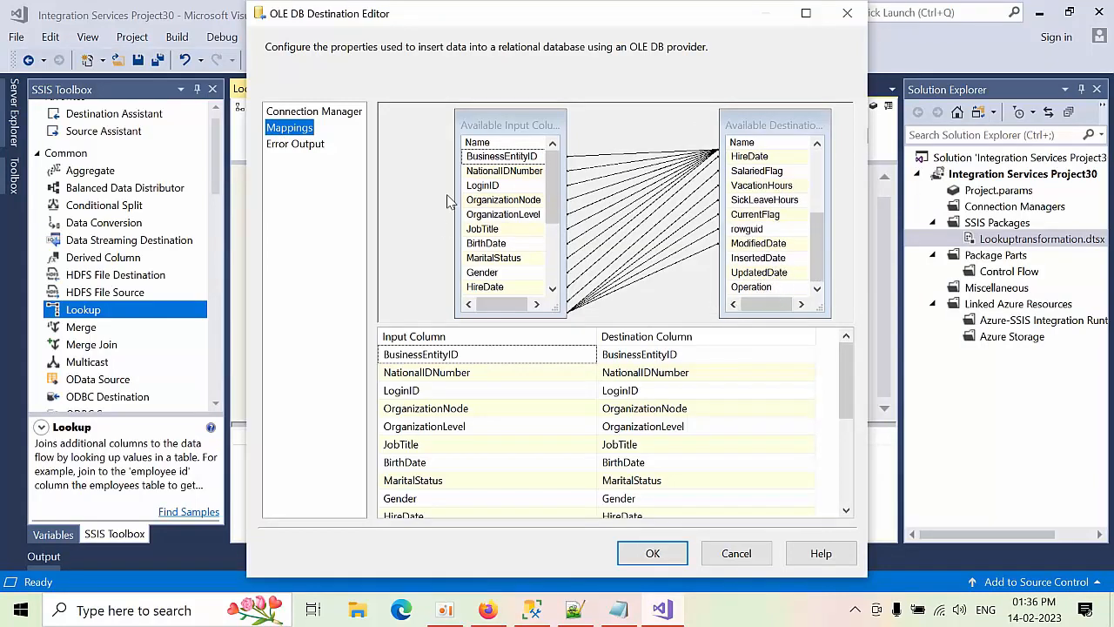
pyautogui.moveTo(550, 170); pyautogui.dragTo(551, 234)
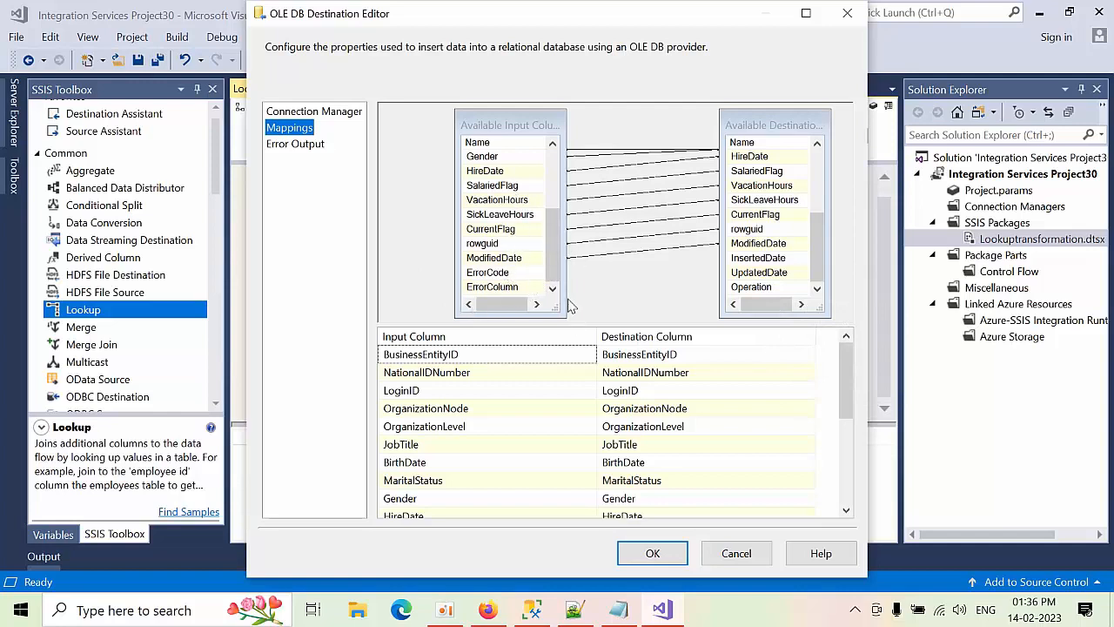
pyautogui.click(652, 553)
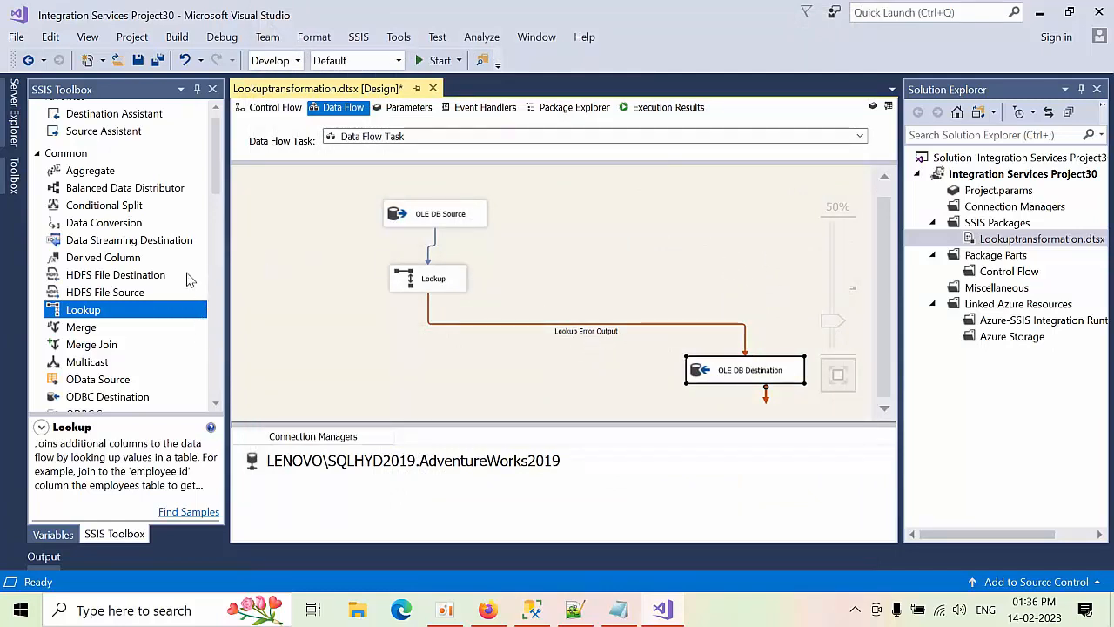
# Add a Derived Column transformation to the data flow between the Lookup and the OLE DB Destination.
pyautogui.moveTo(210, 156)
pyautogui.mouseDown()
pyautogui.moveTo(214, 198)
pyautogui.moveTo(213, 172)
pyautogui.mouseUp()
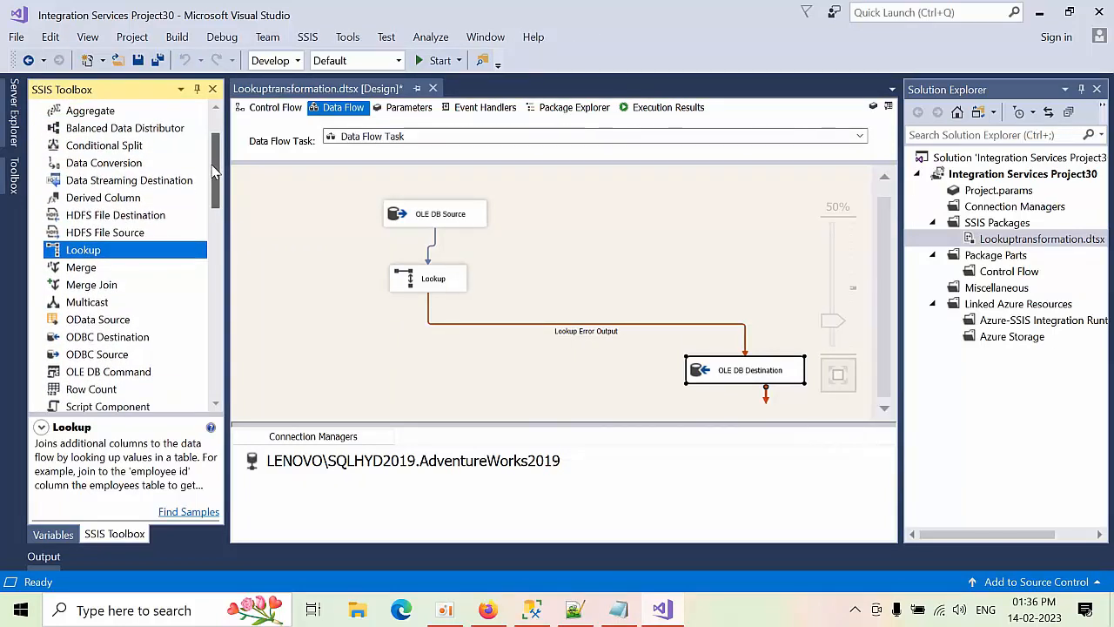
pyautogui.moveTo(85, 198); pyautogui.dragTo(655, 275)
pyautogui.moveTo(722, 290); pyautogui.dragTo(658, 307)
# Delete the Lookup Error Output path that runs from the Lookup to the OLE DB Destination.
pyautogui.click(453, 319)
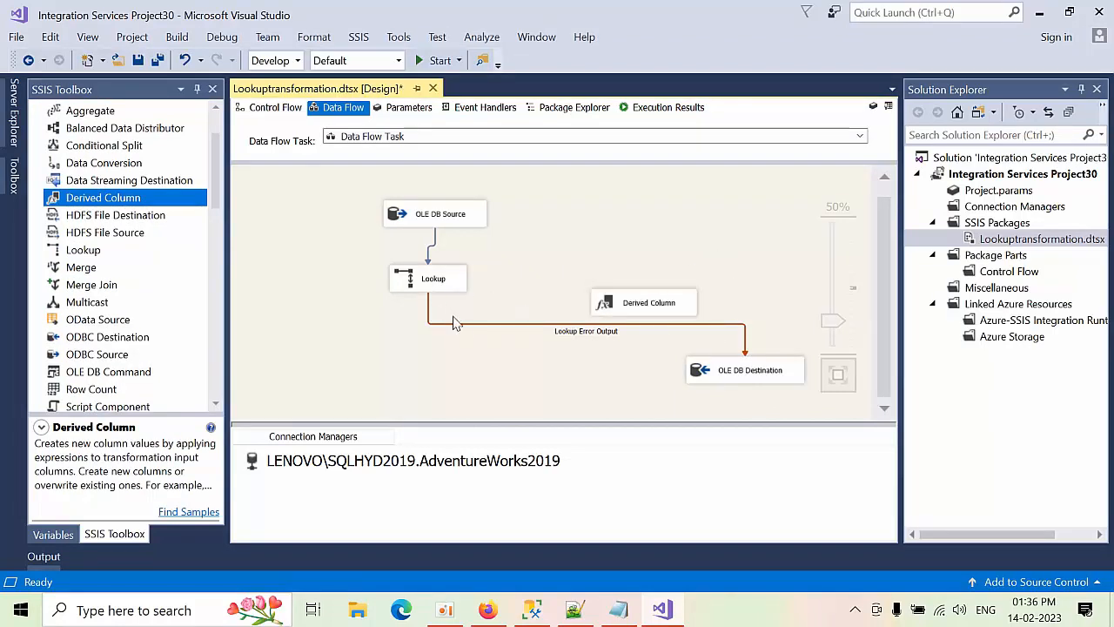
pyautogui.click(749, 349)
pyautogui.press('Delete')
# Connect the Lookup's error output to the Derived Column, keeping Redirect row as the error handling.
pyautogui.click(426, 282)
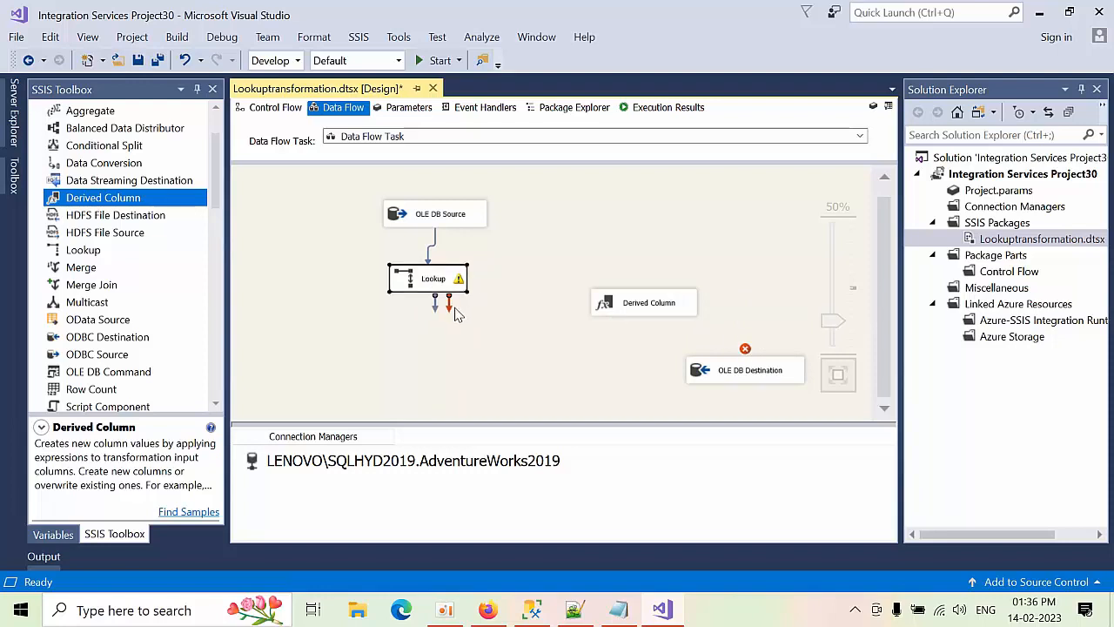
pyautogui.moveTo(449, 301); pyautogui.dragTo(665, 301)
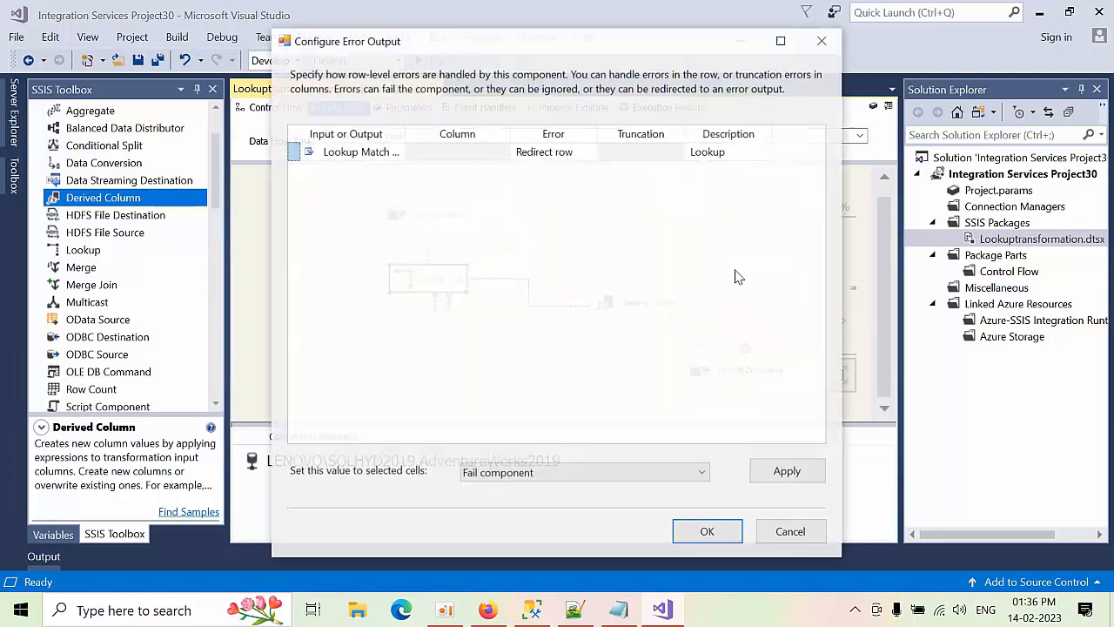
pyautogui.click(659, 472)
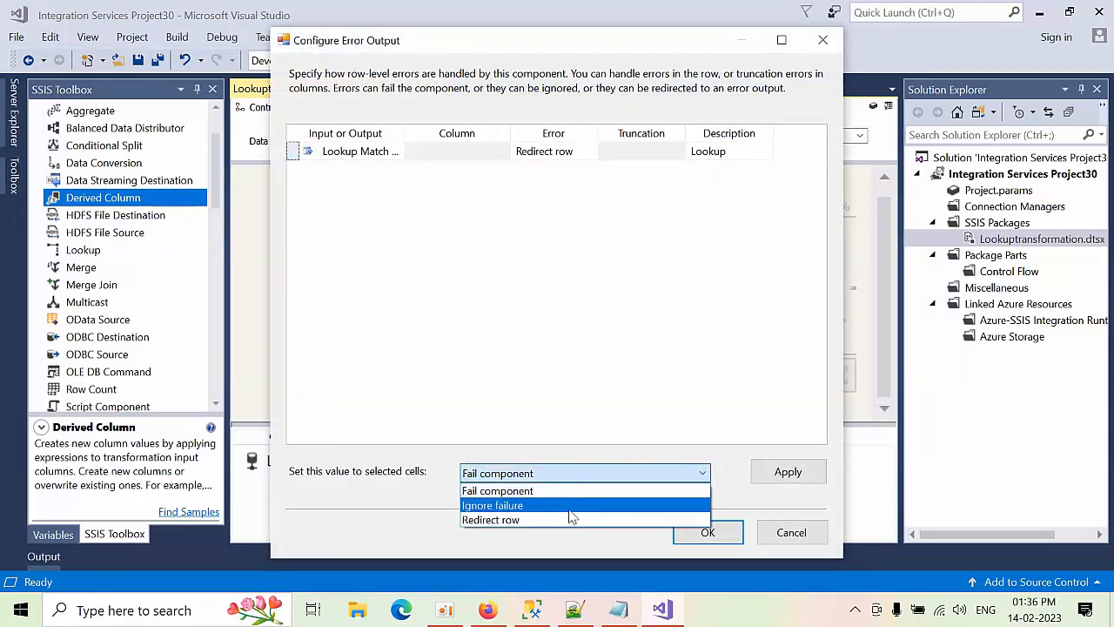
pyautogui.click(588, 469)
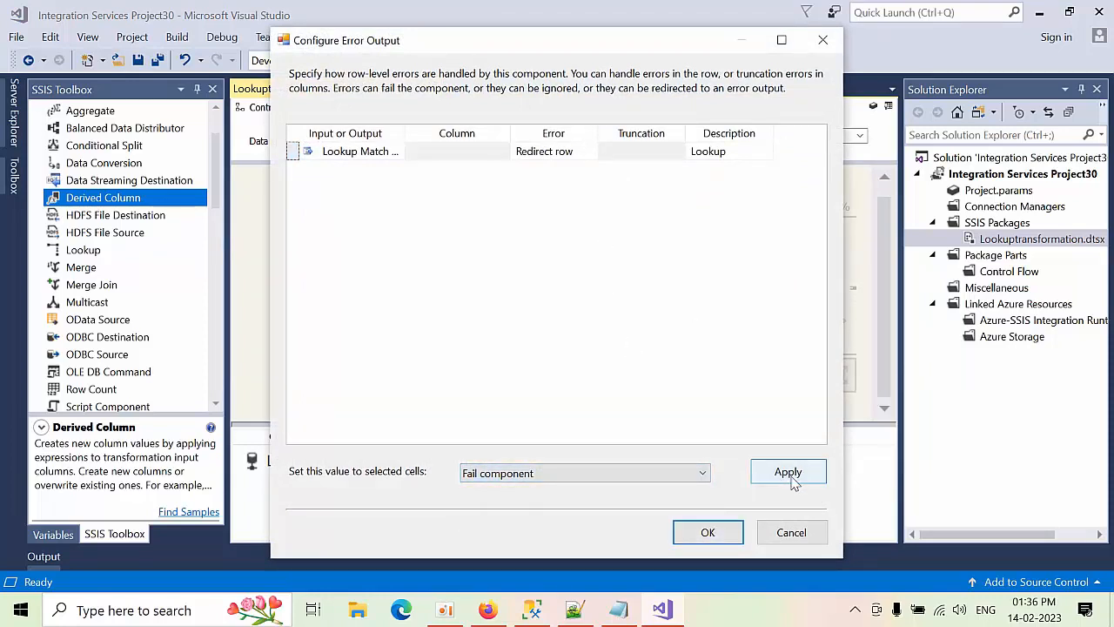
pyautogui.click(707, 533)
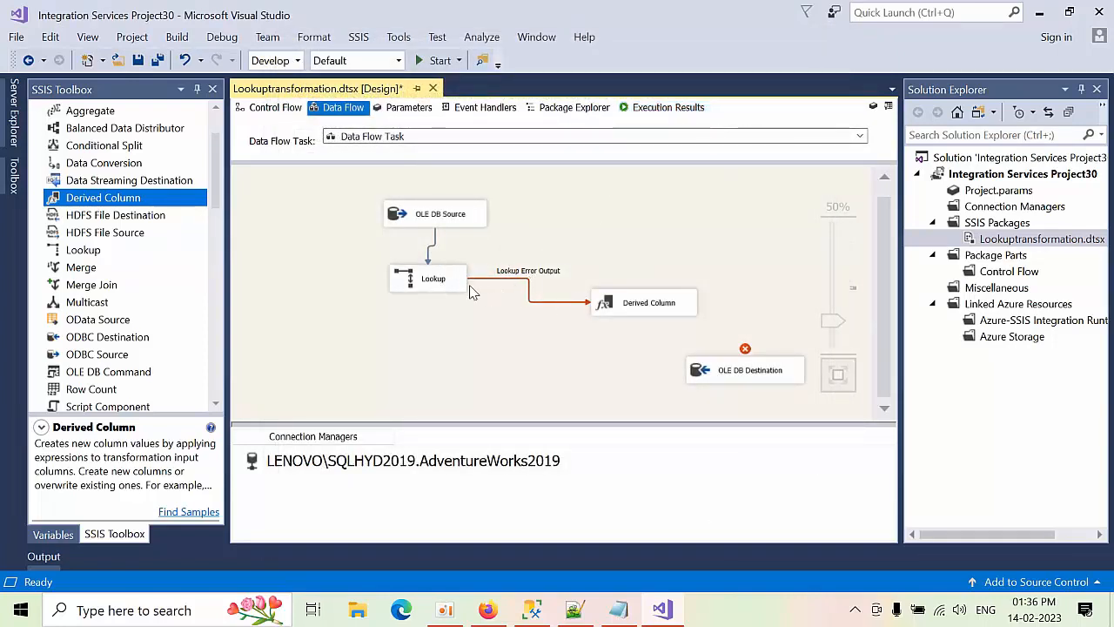
# Connect the Derived Column's output to the OLE DB Destination.
pyautogui.click(645, 311)
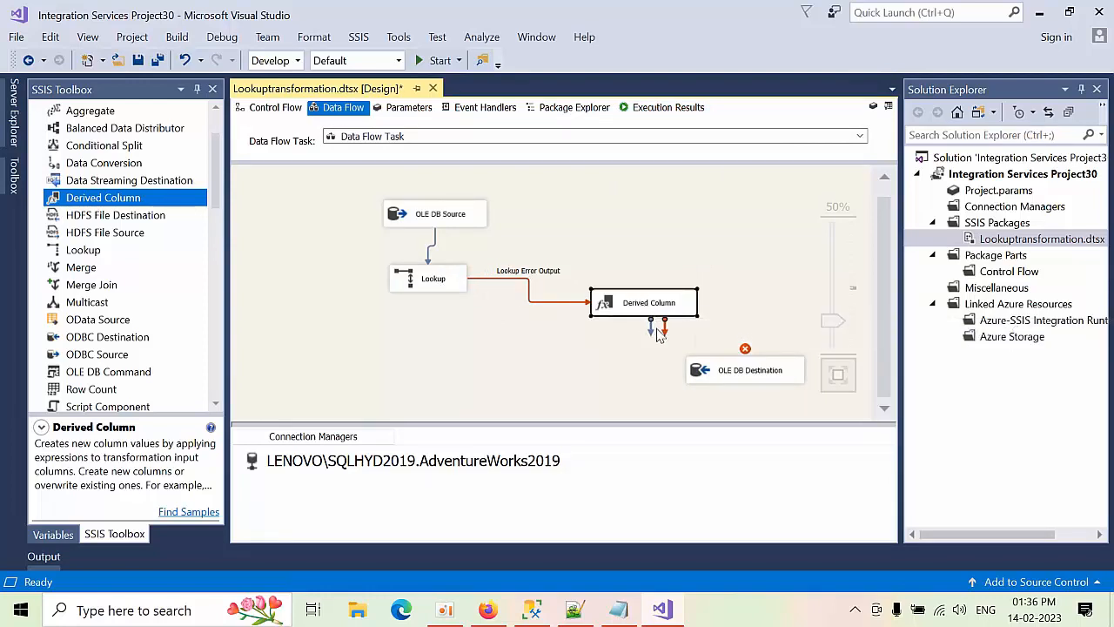
pyautogui.moveTo(664, 329); pyautogui.dragTo(762, 374)
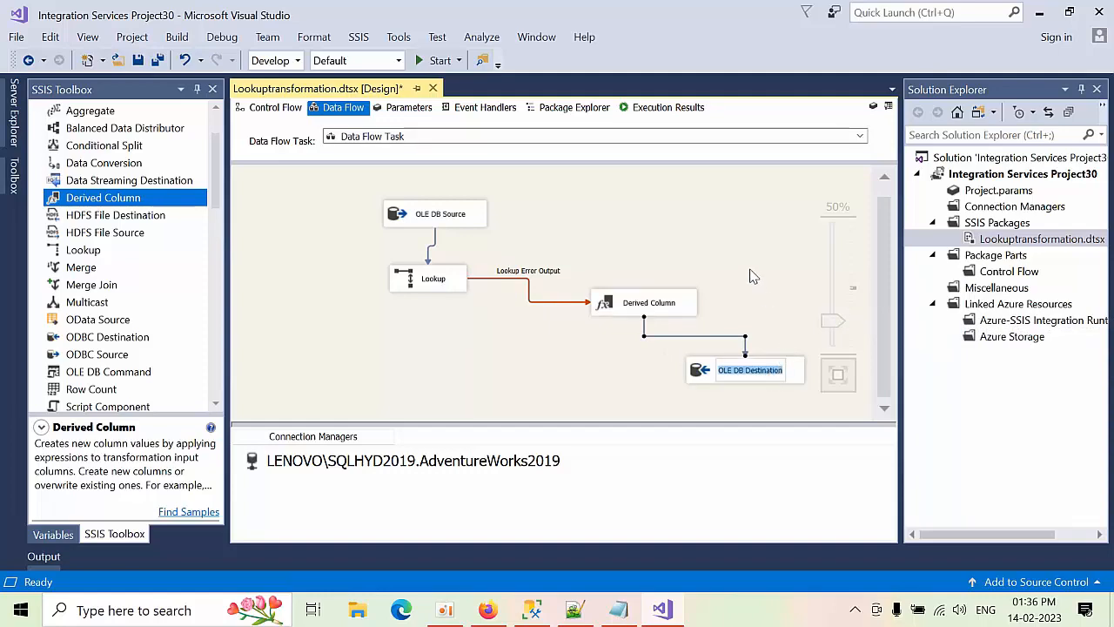
pyautogui.click(753, 275)
# Open the Derived Column for editing and add a new column Inserteddate with the expression Getdate().
pyautogui.doubleClick(652, 304)
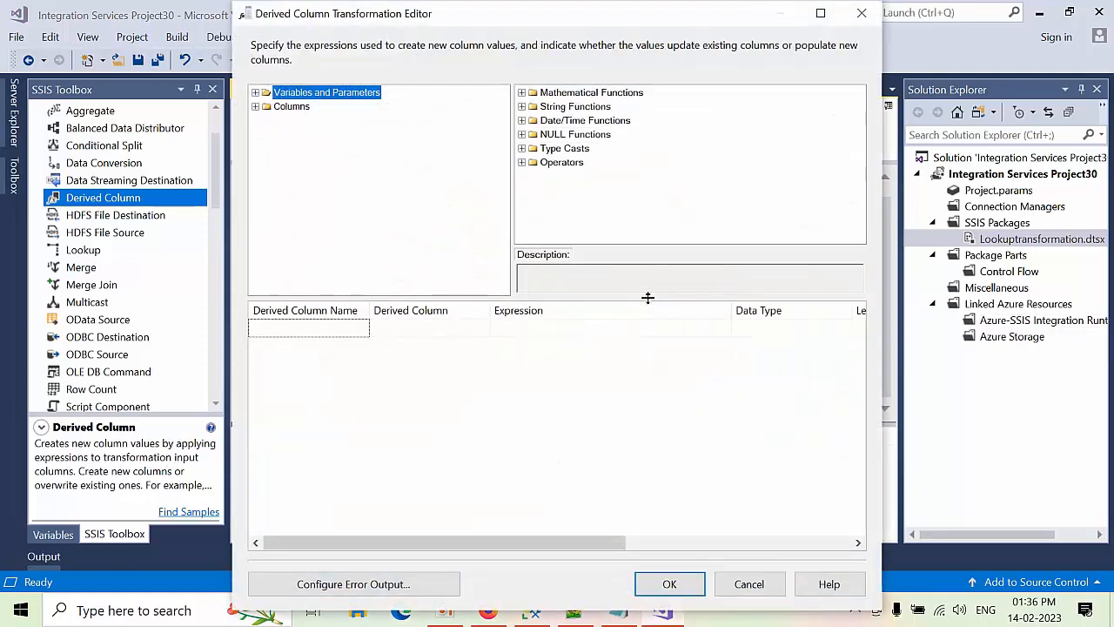
pyautogui.click(344, 337)
pyautogui.click(347, 332)
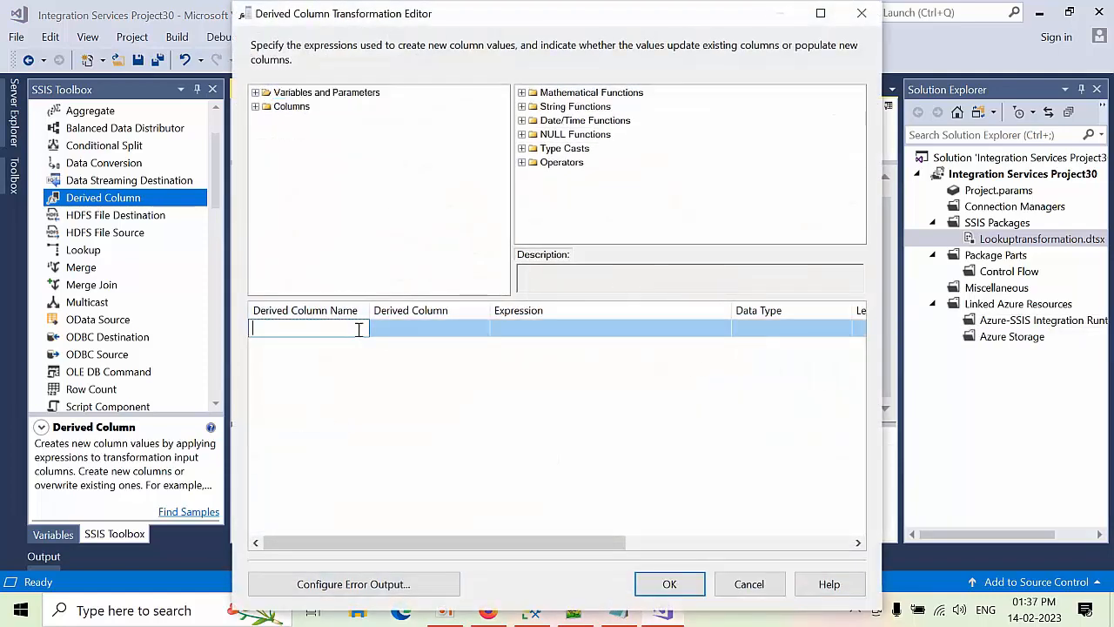
pyautogui.write('l')
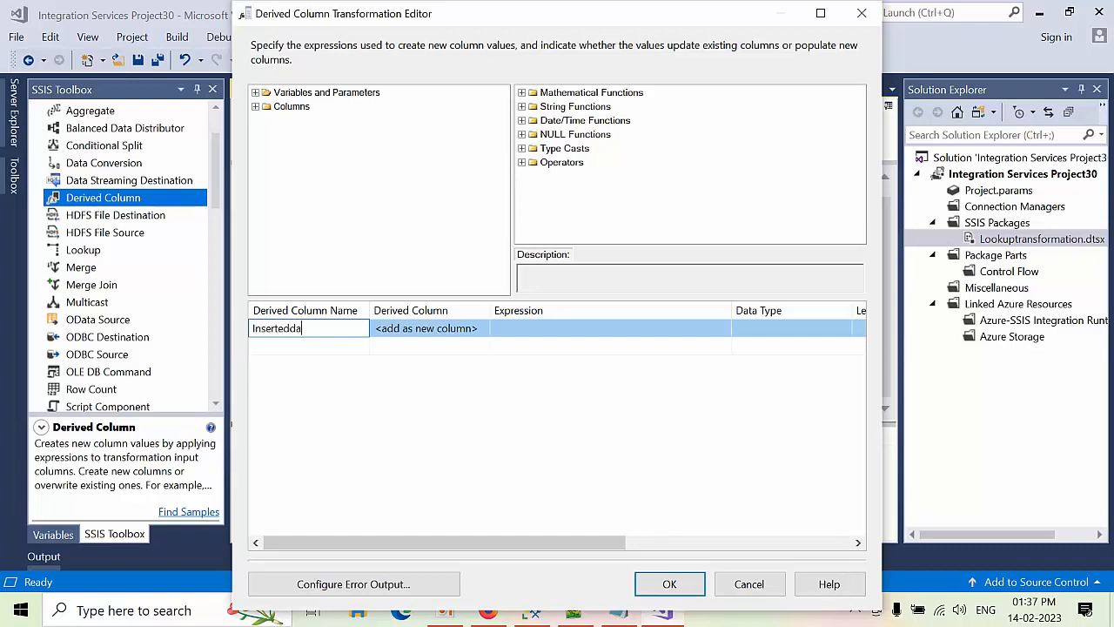
pyautogui.click(546, 324)
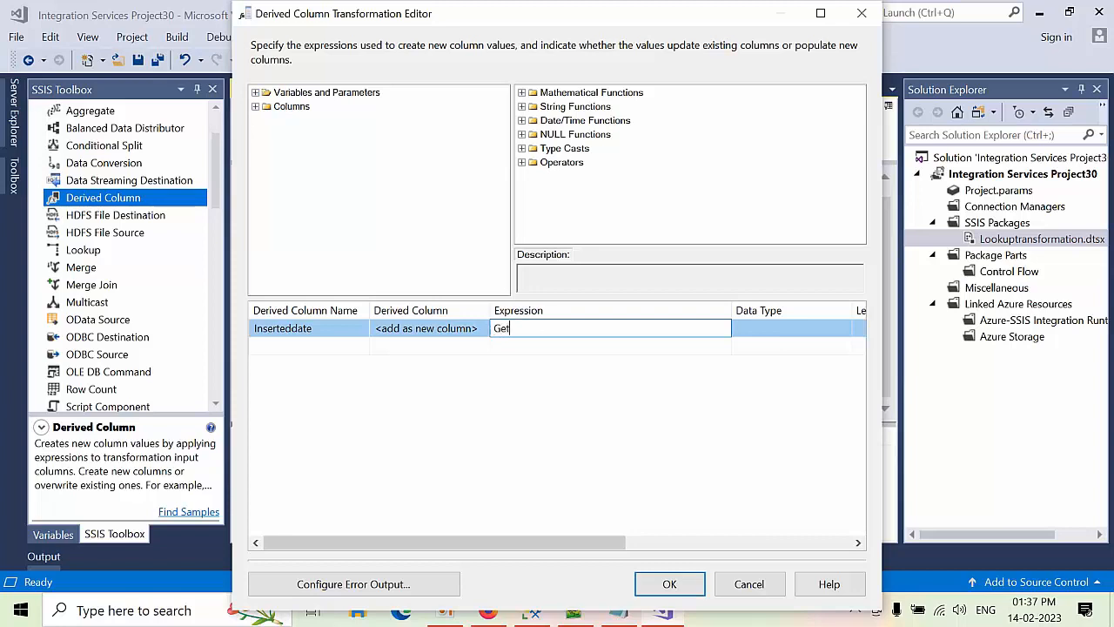
pyautogui.write('Getdate(')
pyautogui.click(577, 341)
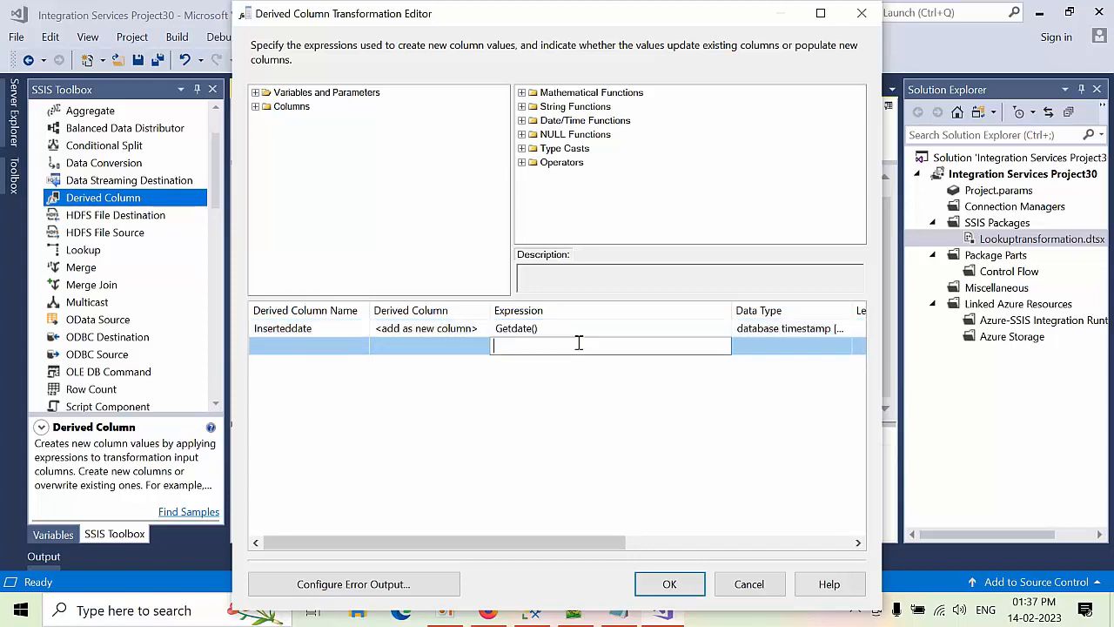
# Add a second derived column named Operation with the expression "I".
pyautogui.click(298, 335)
pyautogui.click(298, 346)
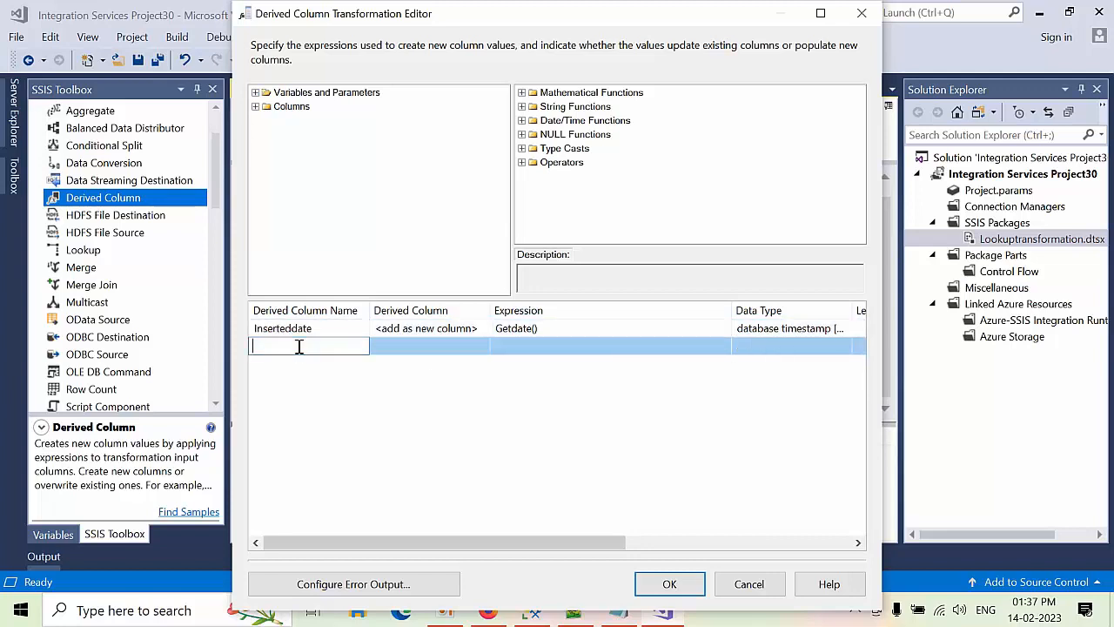
pyautogui.write('Operation')
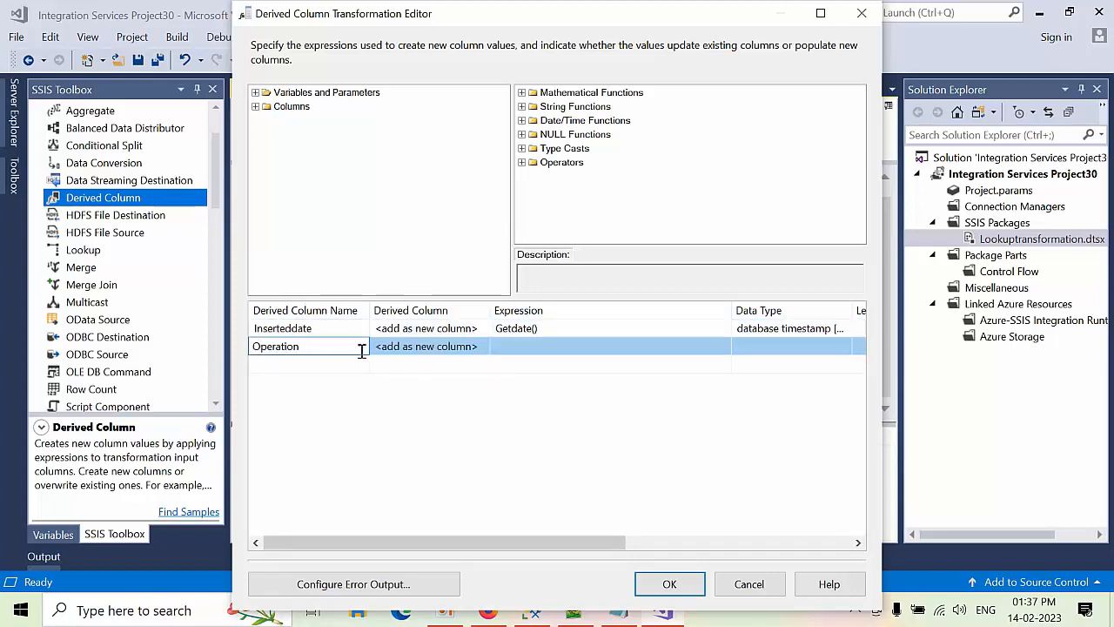
pyautogui.click(561, 345)
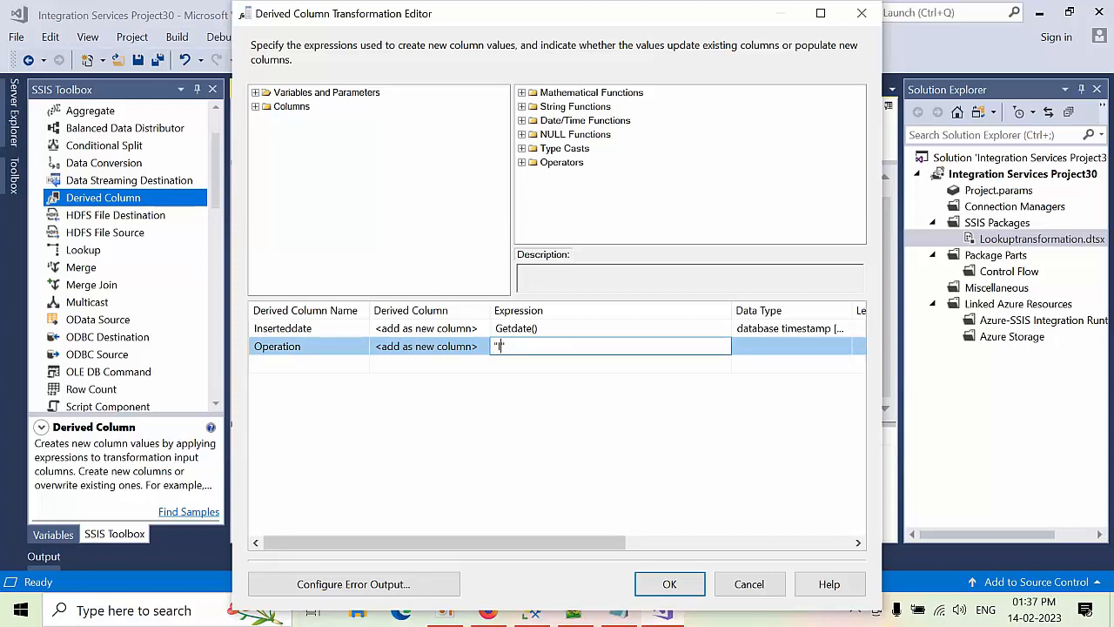
pyautogui.write('"I"')
pyautogui.press('Return')
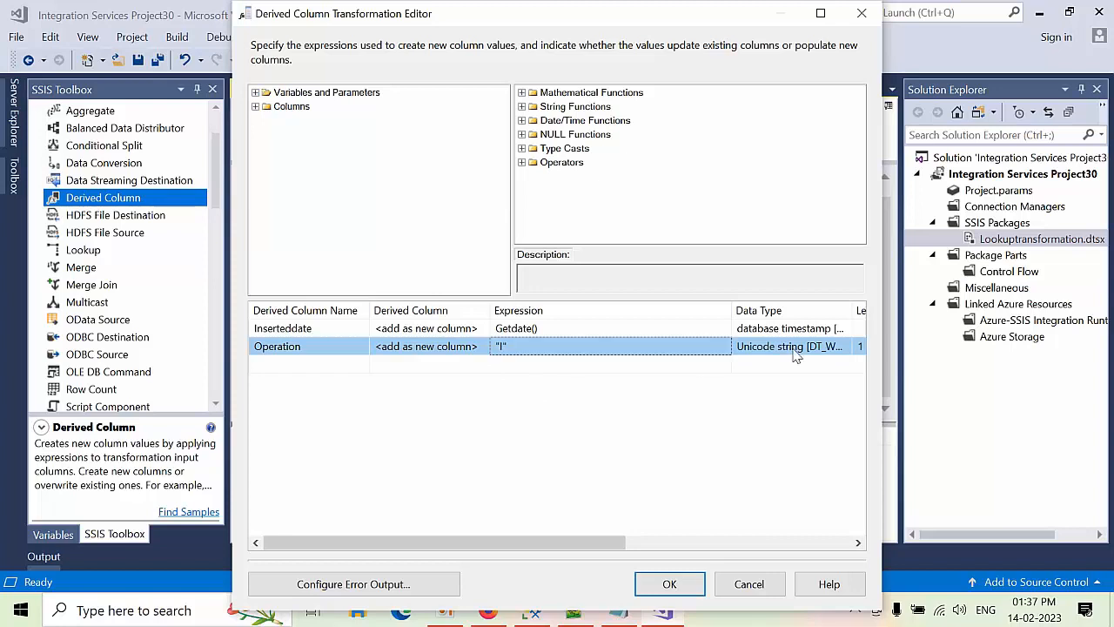
# Check the derived columns' data types and prefix the Operation expression "I" with a (DT_STR, «length», «code_page») type cast.
pyautogui.moveTo(588, 548); pyautogui.dragTo(723, 542)
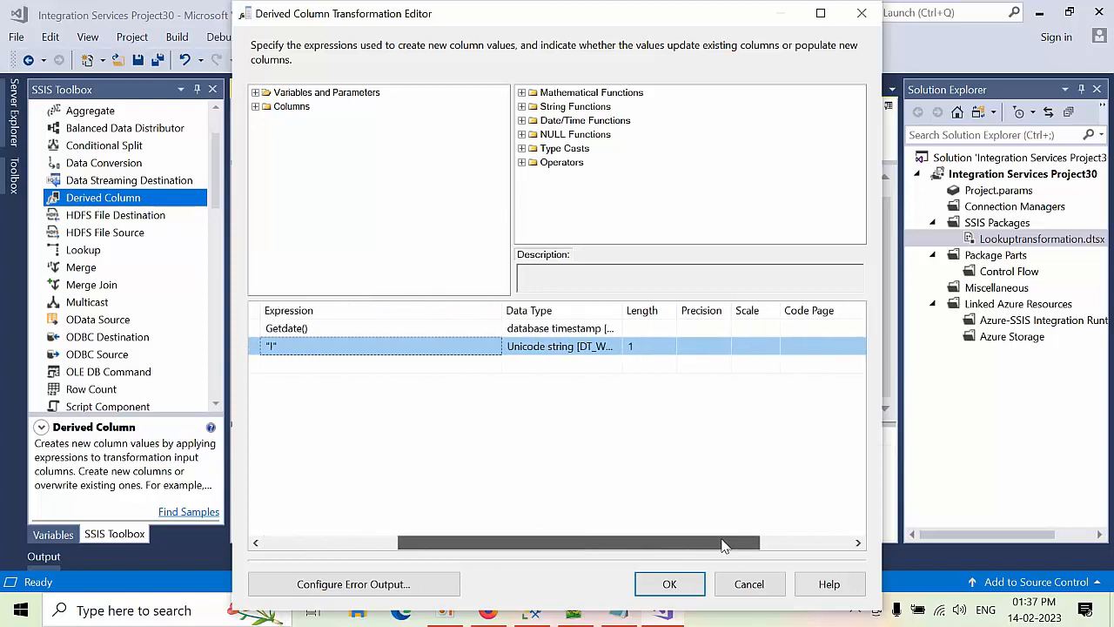
pyautogui.moveTo(618, 309); pyautogui.dragTo(710, 312)
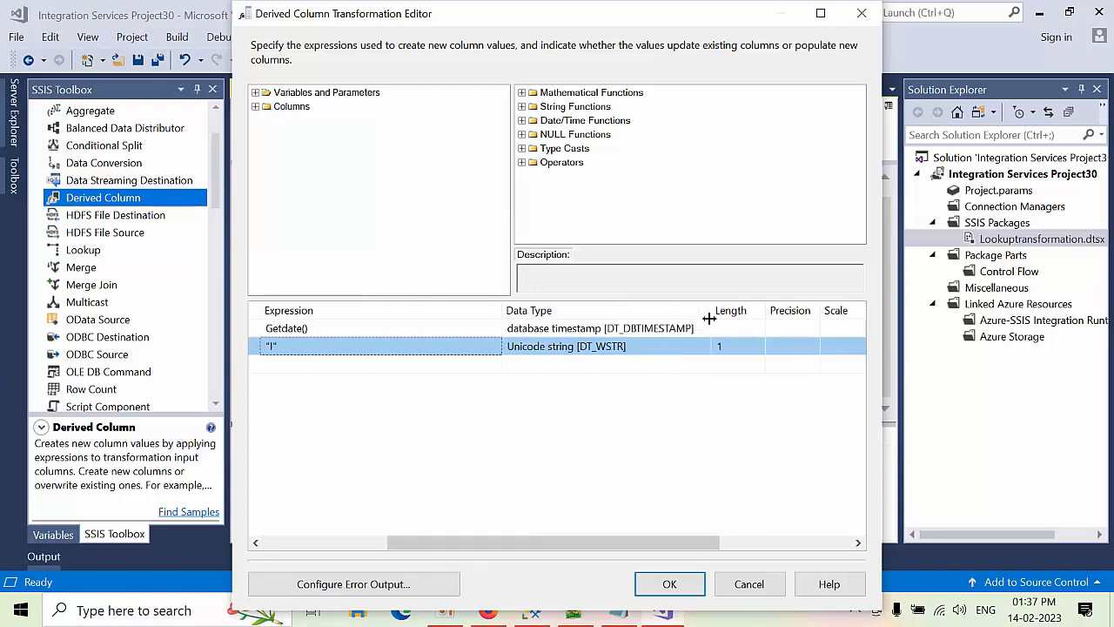
pyautogui.moveTo(583, 550); pyautogui.dragTo(459, 545)
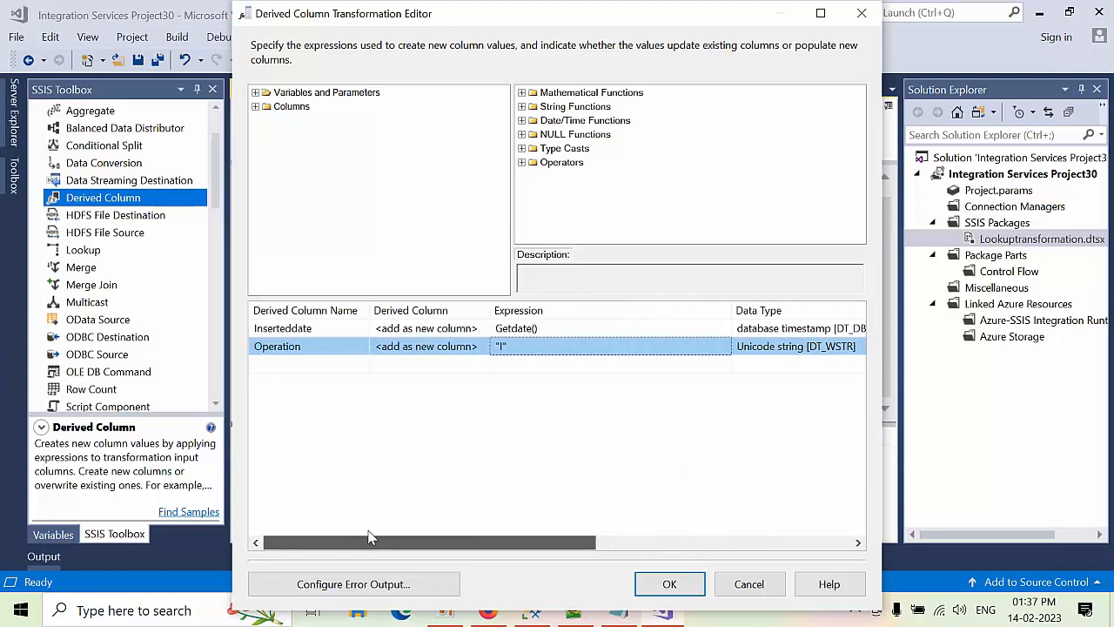
pyautogui.click(514, 347)
pyautogui.press('Left')
pyautogui.press('Left')
pyautogui.press('Left')
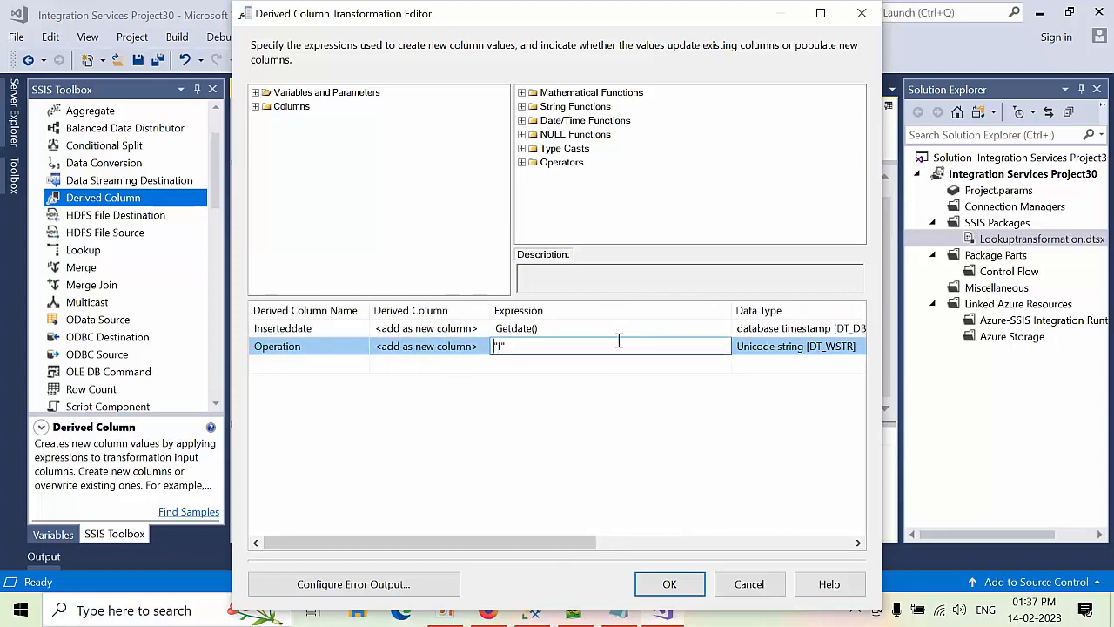
pyautogui.doubleClick(564, 148)
pyautogui.scroll(-4, 584, 174)
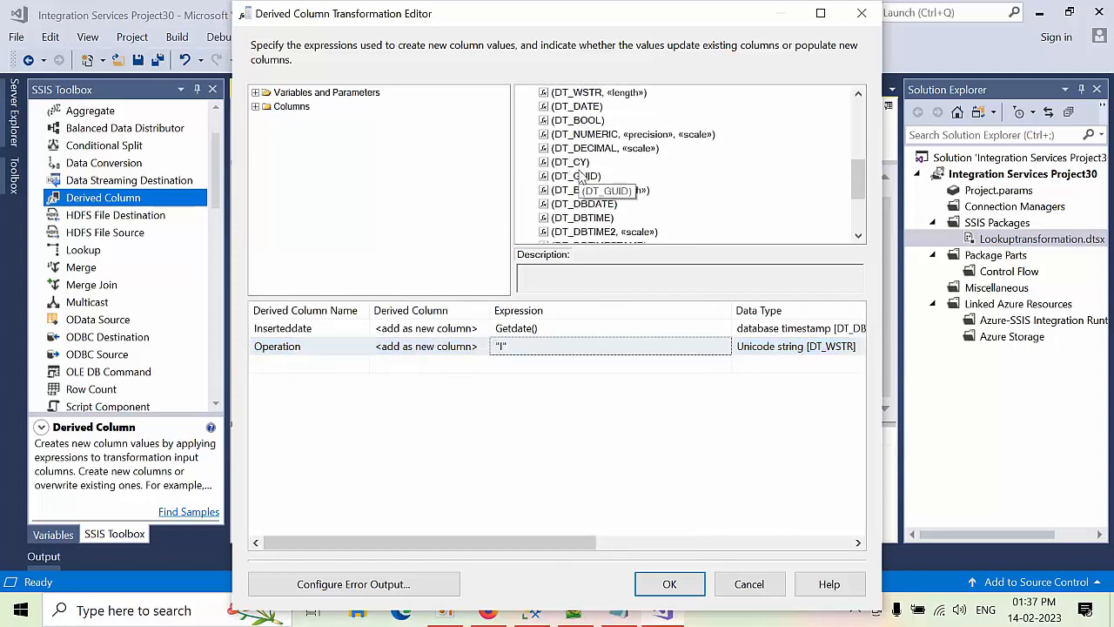
pyautogui.scroll(1, 612, 178)
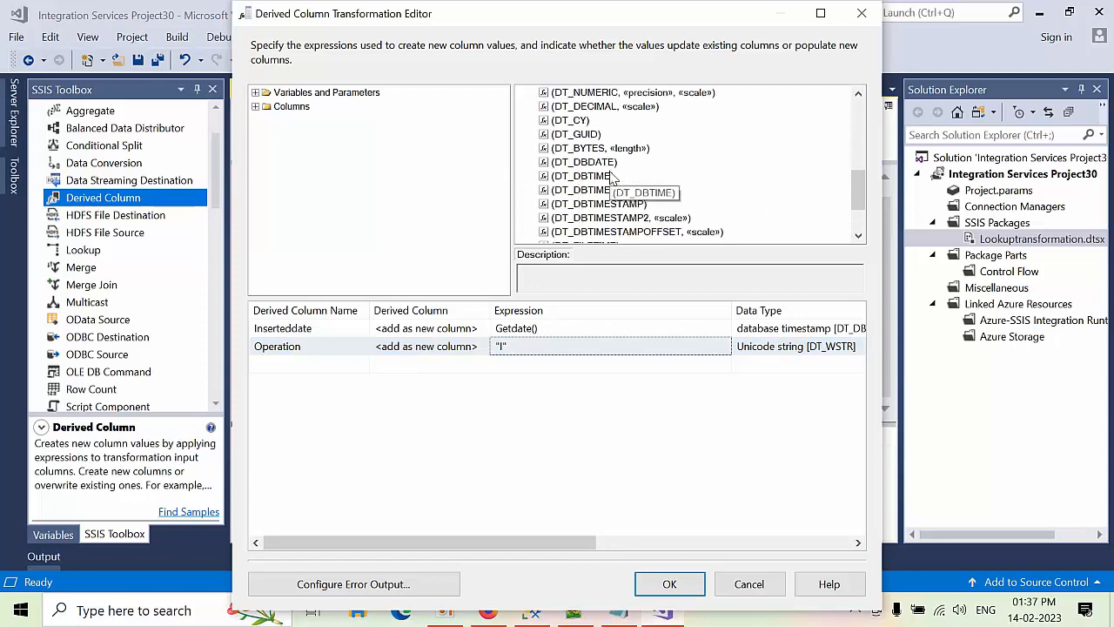
pyautogui.scroll(2, 612, 179)
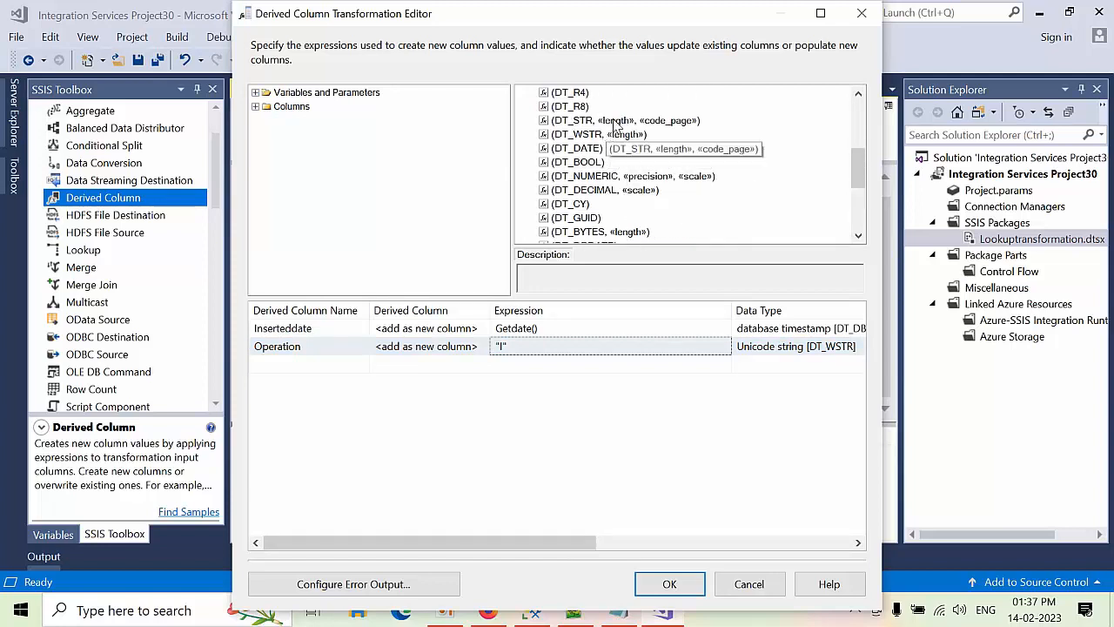
pyautogui.moveTo(607, 124); pyautogui.dragTo(497, 350)
pyautogui.click(588, 330)
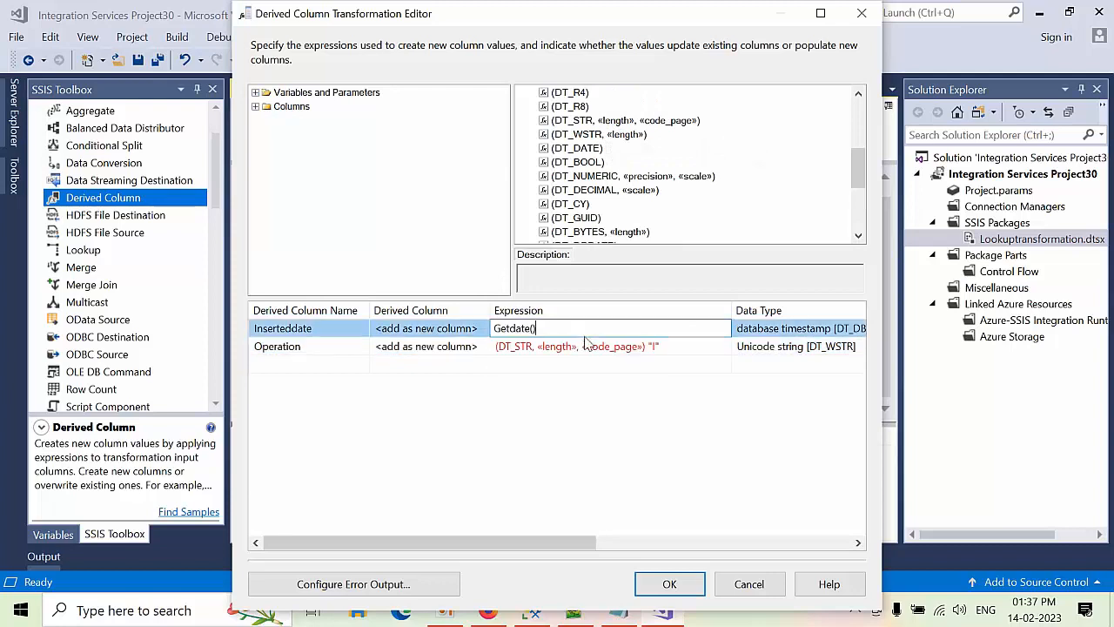
# Set the Operation cast's length to 2 and code page to 1252, and save the Derived Column transformation.
pyautogui.click(574, 351)
pyautogui.moveTo(577, 346); pyautogui.dragTo(537, 348)
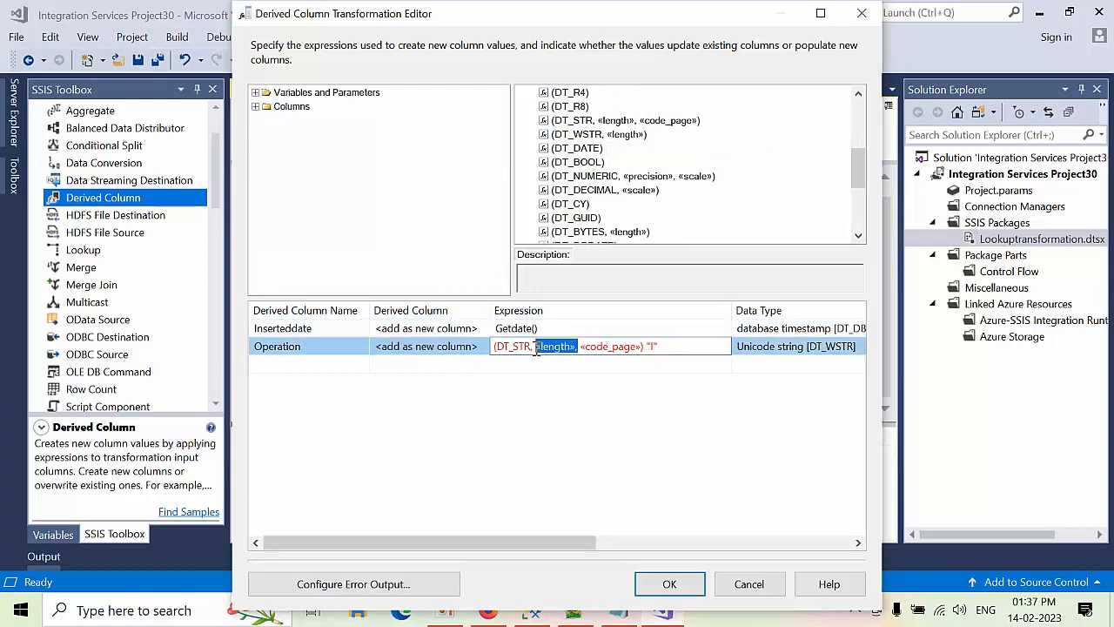
pyautogui.write('2')
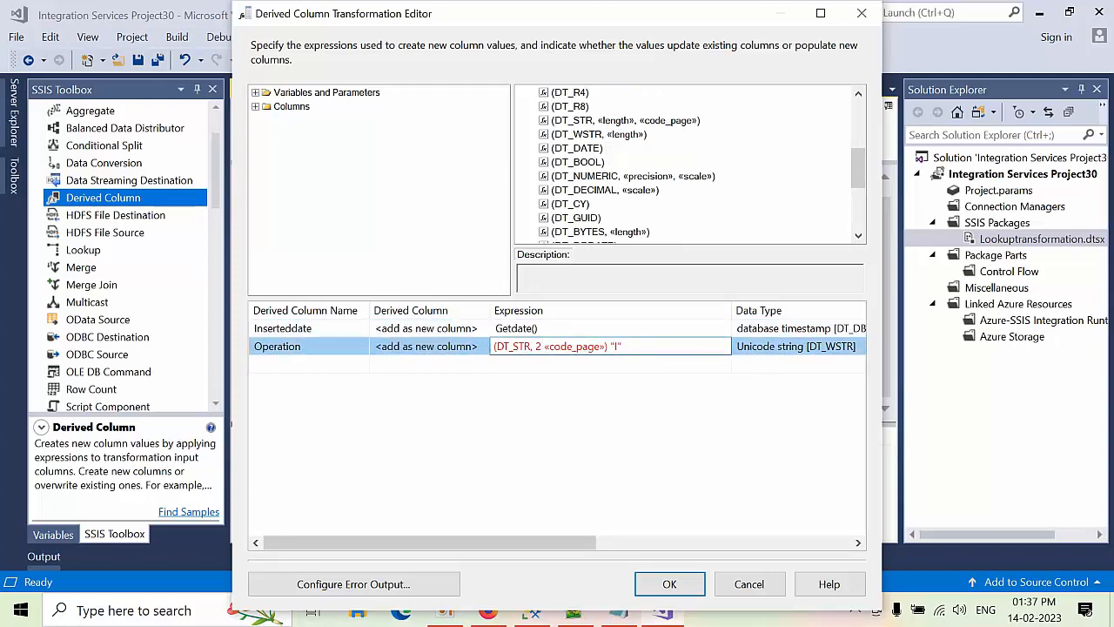
pyautogui.write(',')
pyautogui.moveTo(608, 346); pyautogui.dragTo(549, 352)
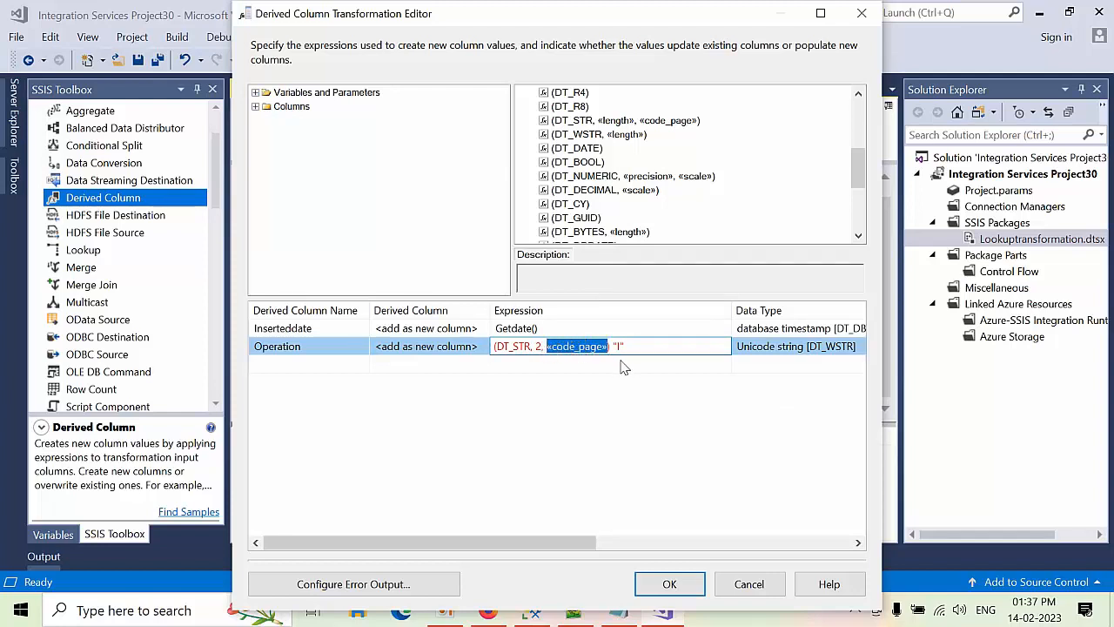
pyautogui.write('1252')
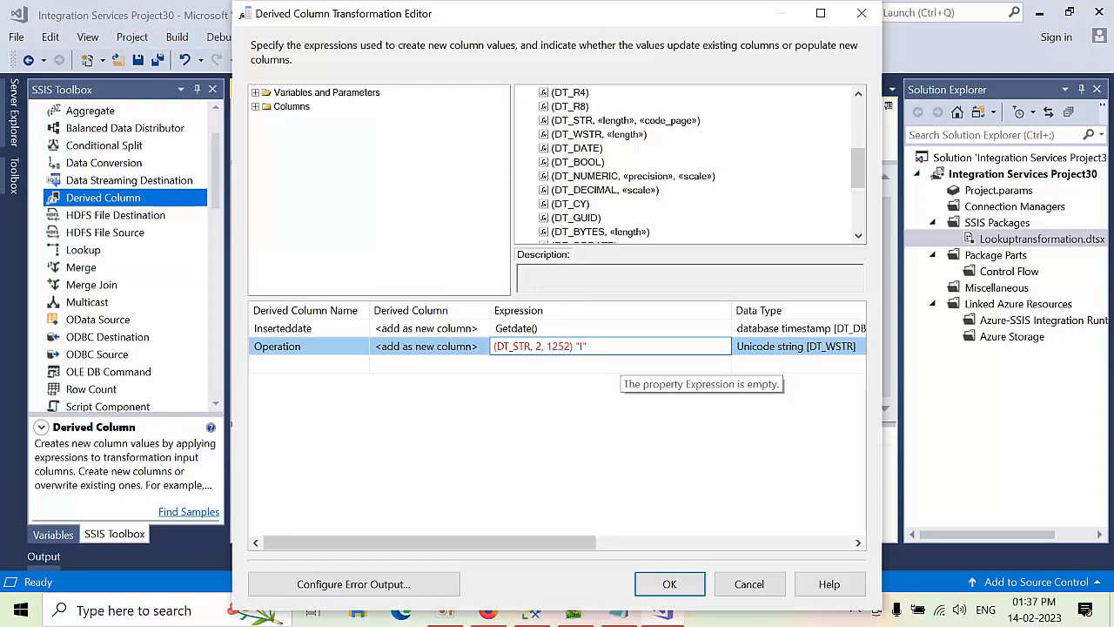
pyautogui.click(613, 383)
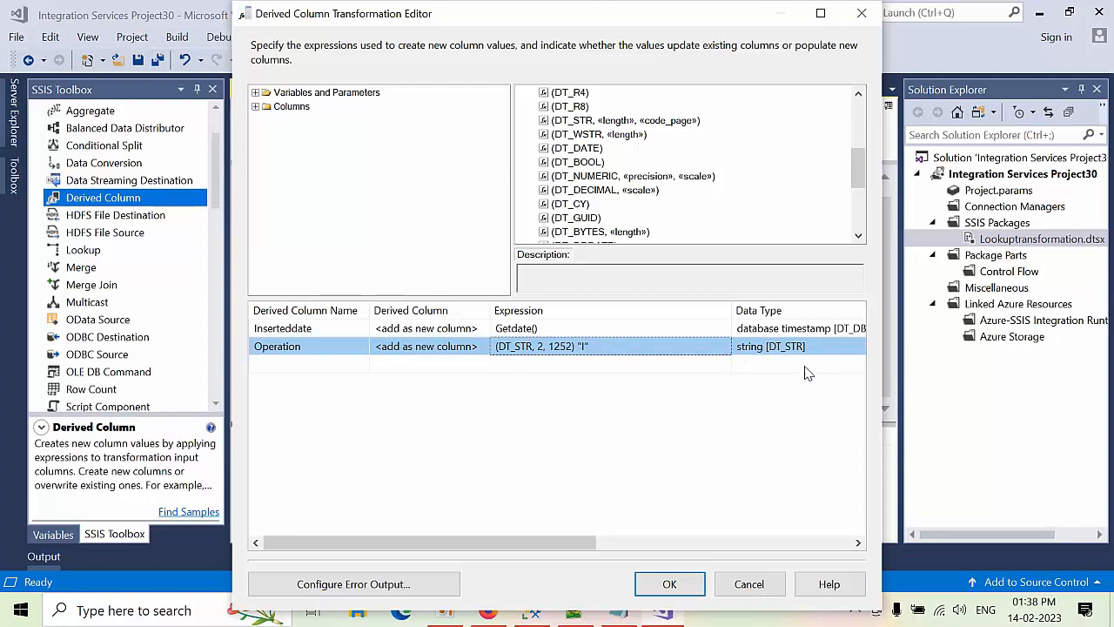
pyautogui.click(654, 588)
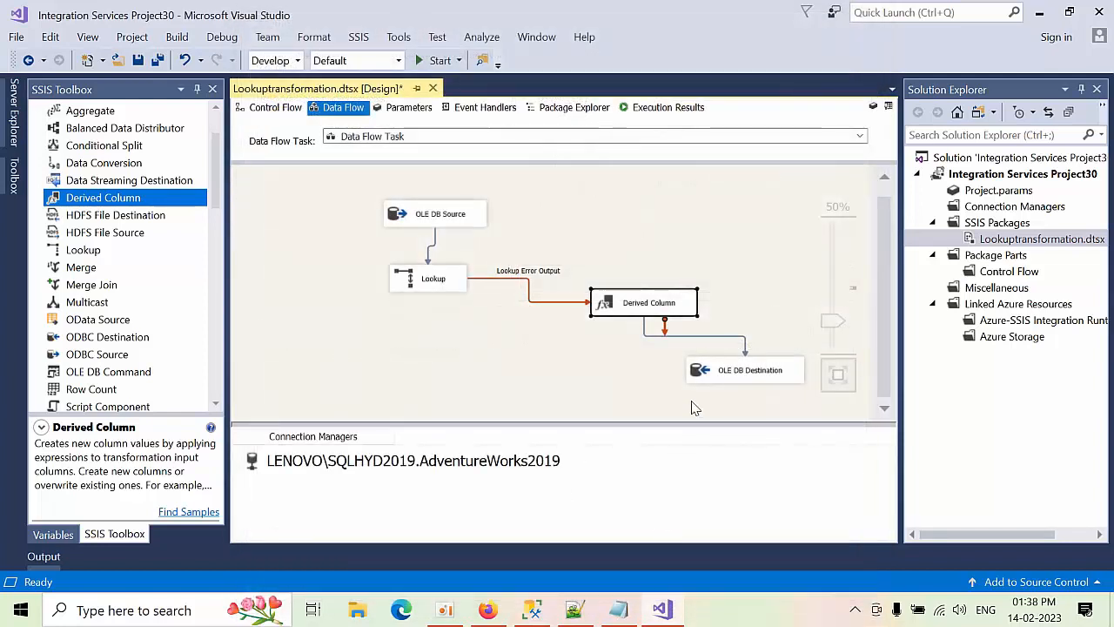
pyautogui.click(694, 408)
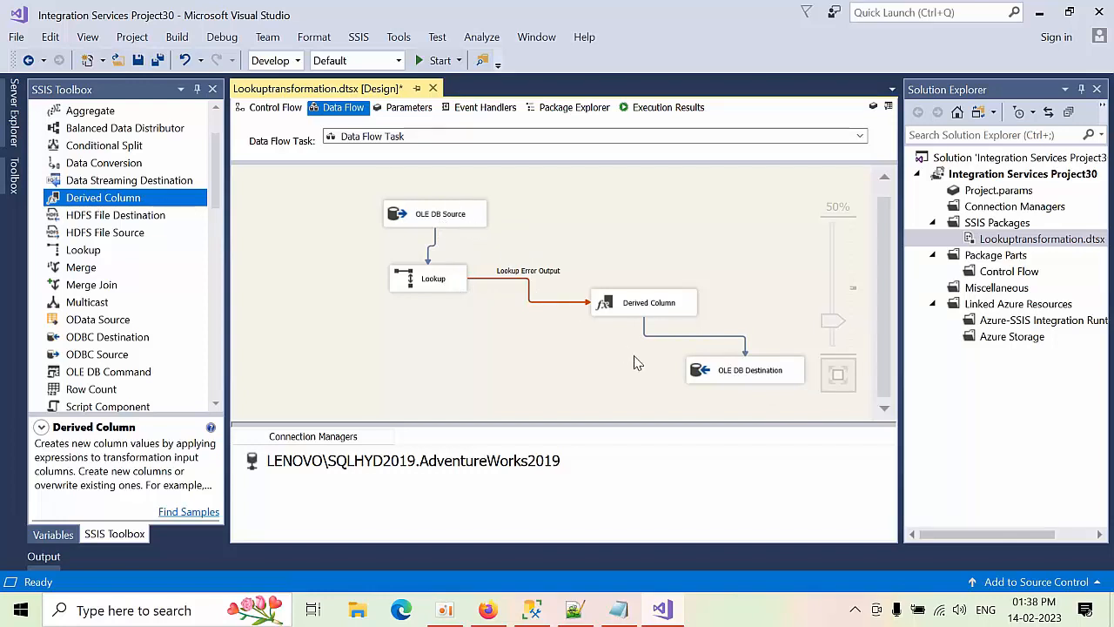
# Switch to SQL Server Management Studio and run both SELECT statements to compare the EmployeeSource and EmployeeDestination tables.
pyautogui.click(542, 614)
pyautogui.click(653, 234)
pyautogui.click(837, 203)
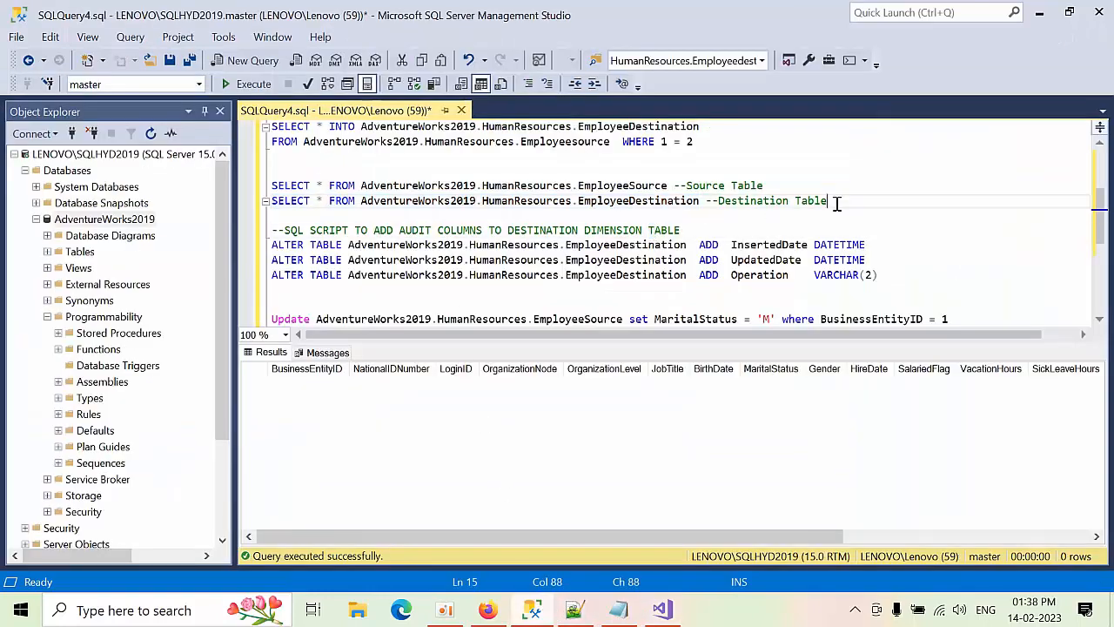
pyautogui.moveTo(837, 203); pyautogui.dragTo(198, 184)
pyautogui.click(236, 83)
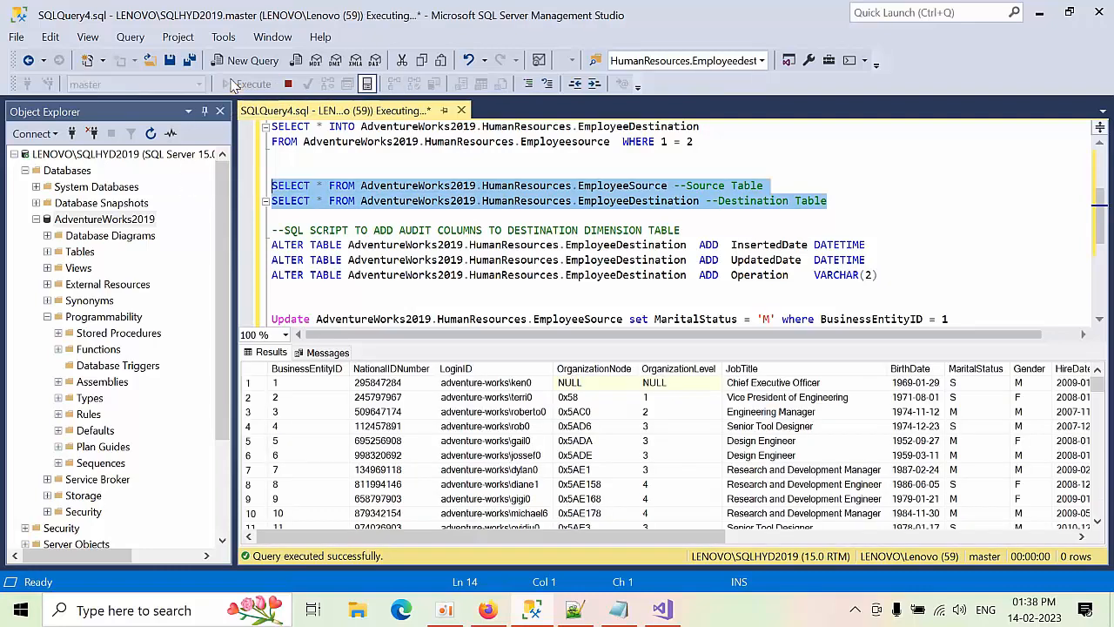
pyautogui.click(446, 432)
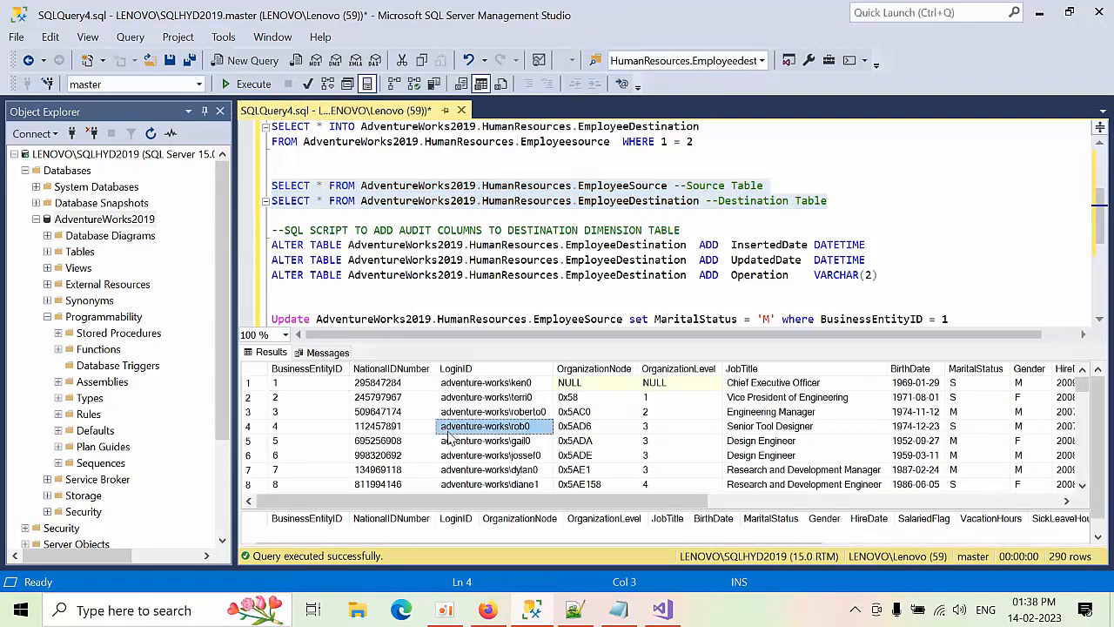
pyautogui.click(535, 530)
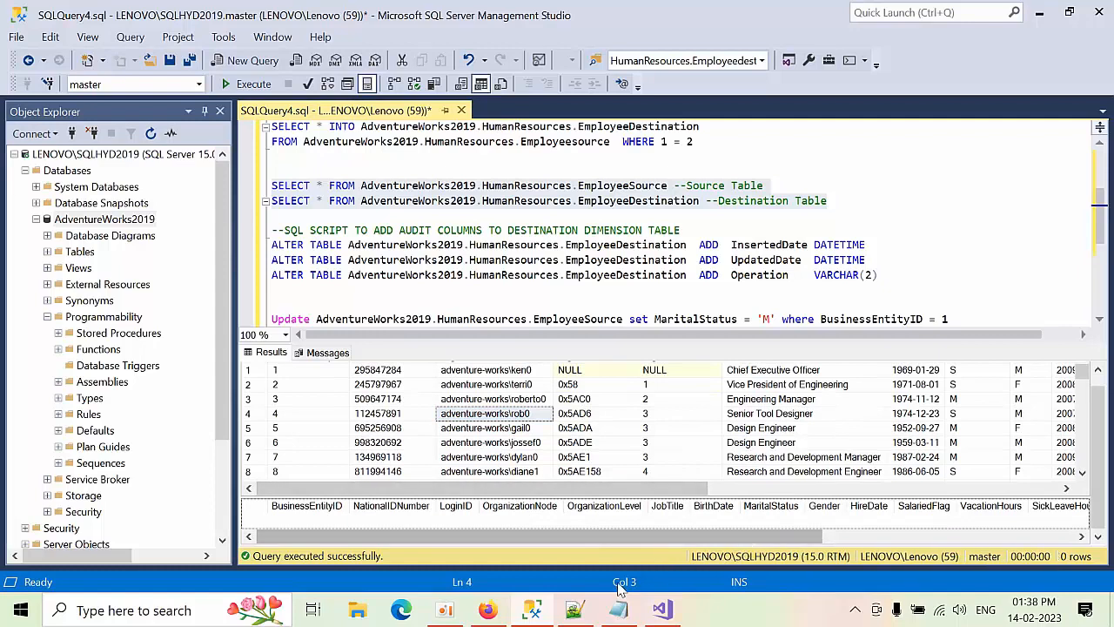
# Switch to Visual Studio, run the Lookuptransformation package, and stop debugging once it completes.
pyautogui.click(664, 610)
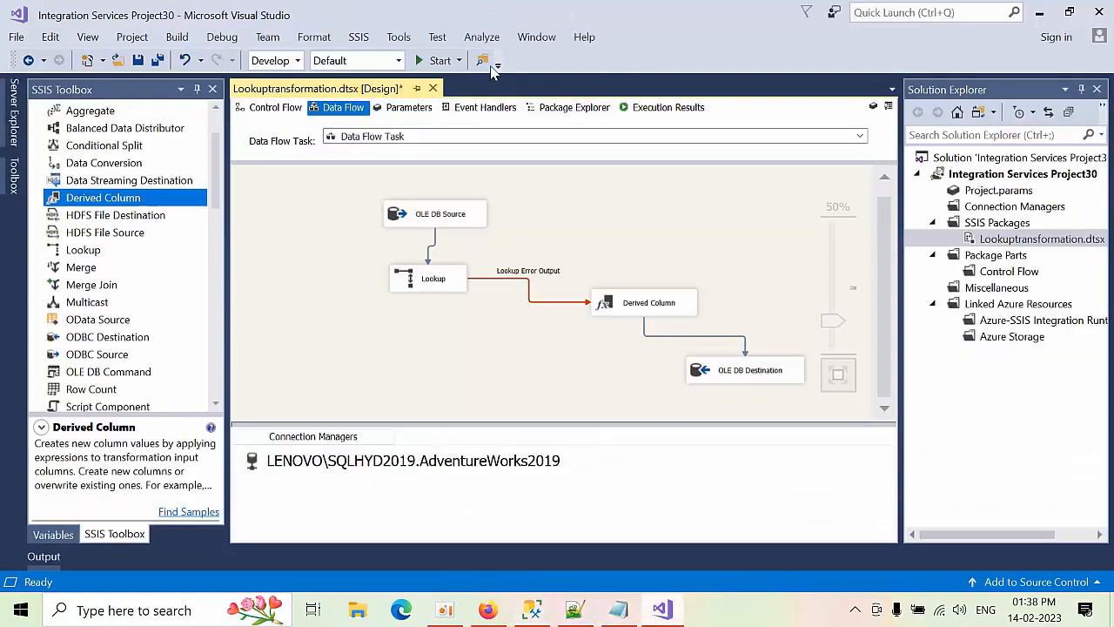
pyautogui.click(436, 61)
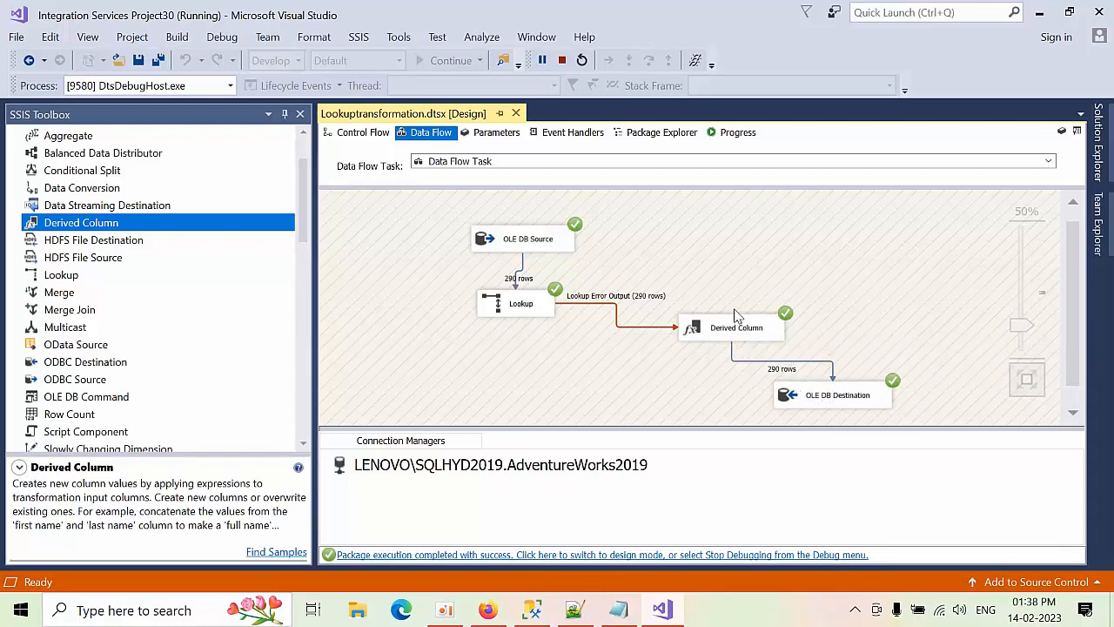
pyautogui.click(562, 60)
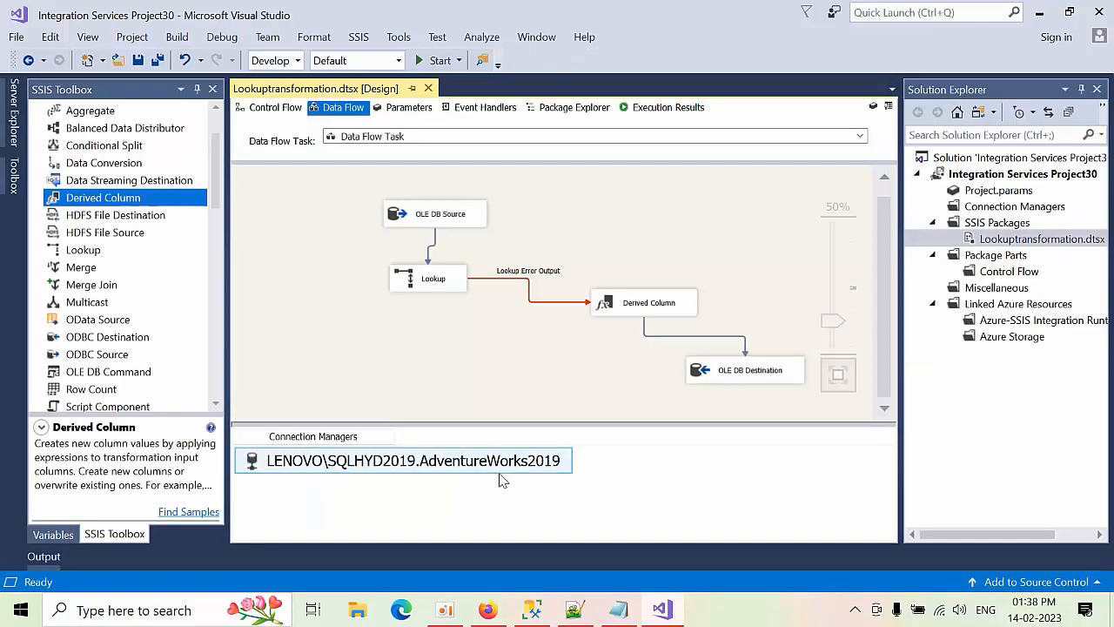
# Rerun the source and destination SELECT statements in SQL Server Management Studio and compare the rows of both tables.
pyautogui.click(532, 609)
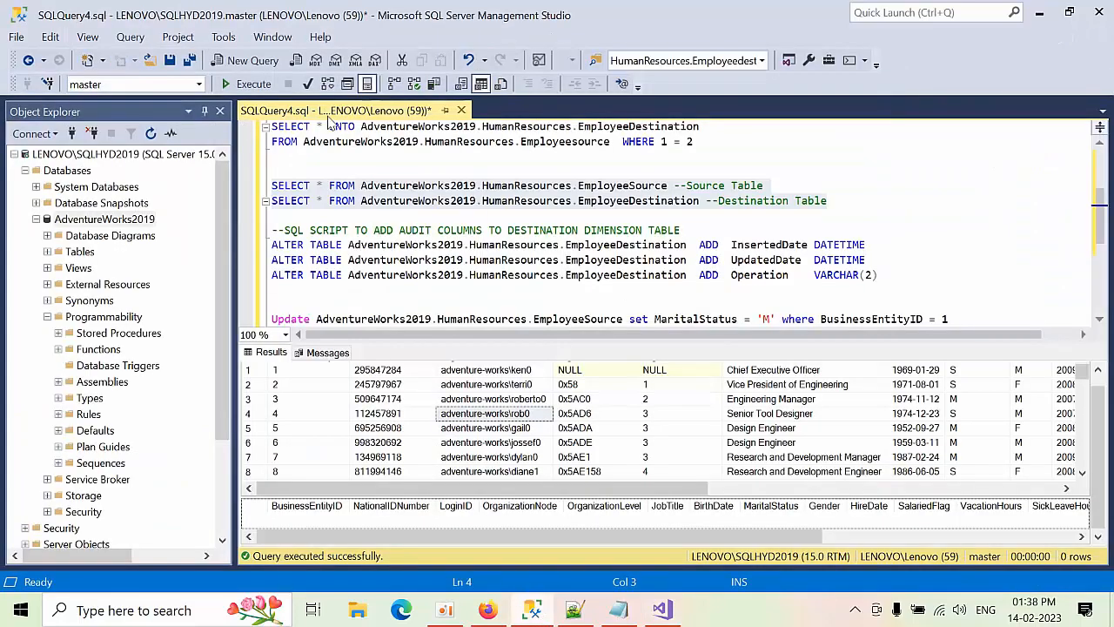
pyautogui.click(253, 83)
pyautogui.click(539, 428)
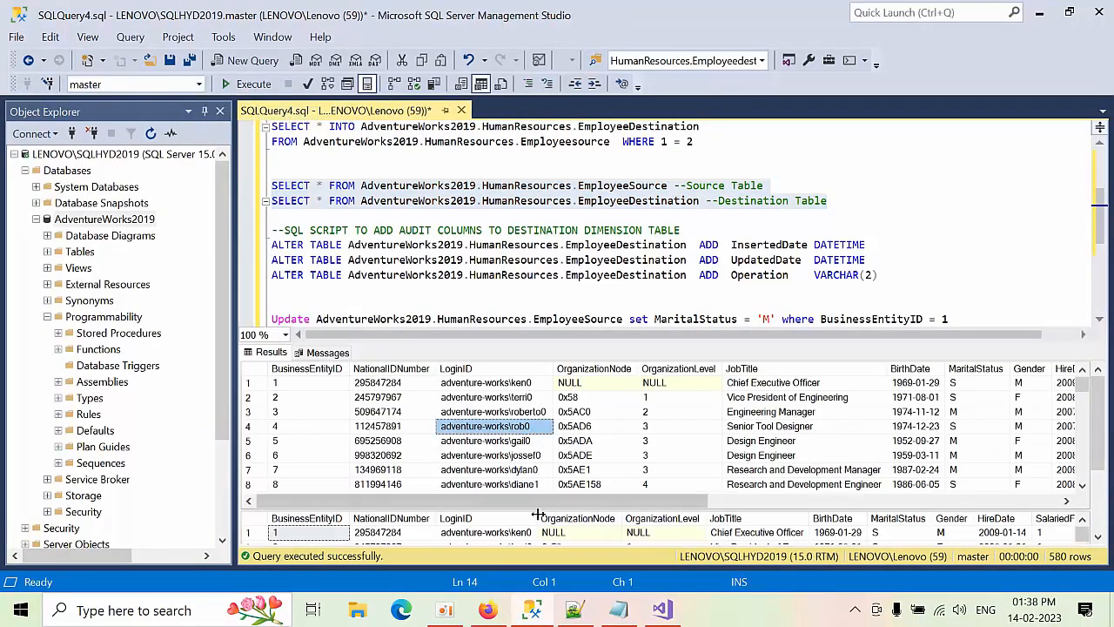
pyautogui.click(534, 517)
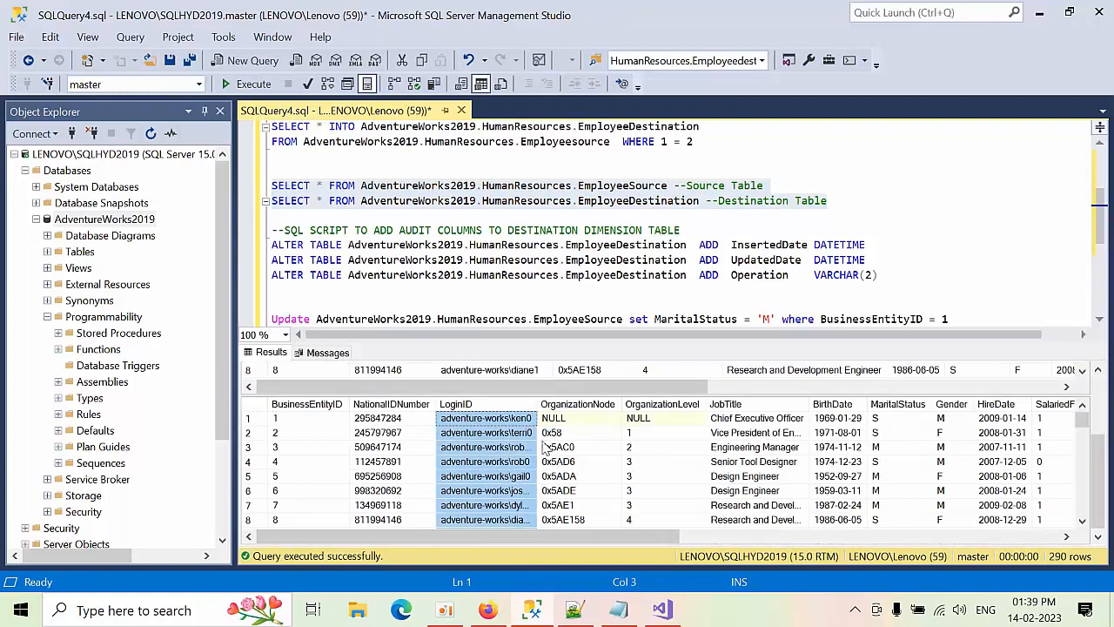
pyautogui.click(493, 370)
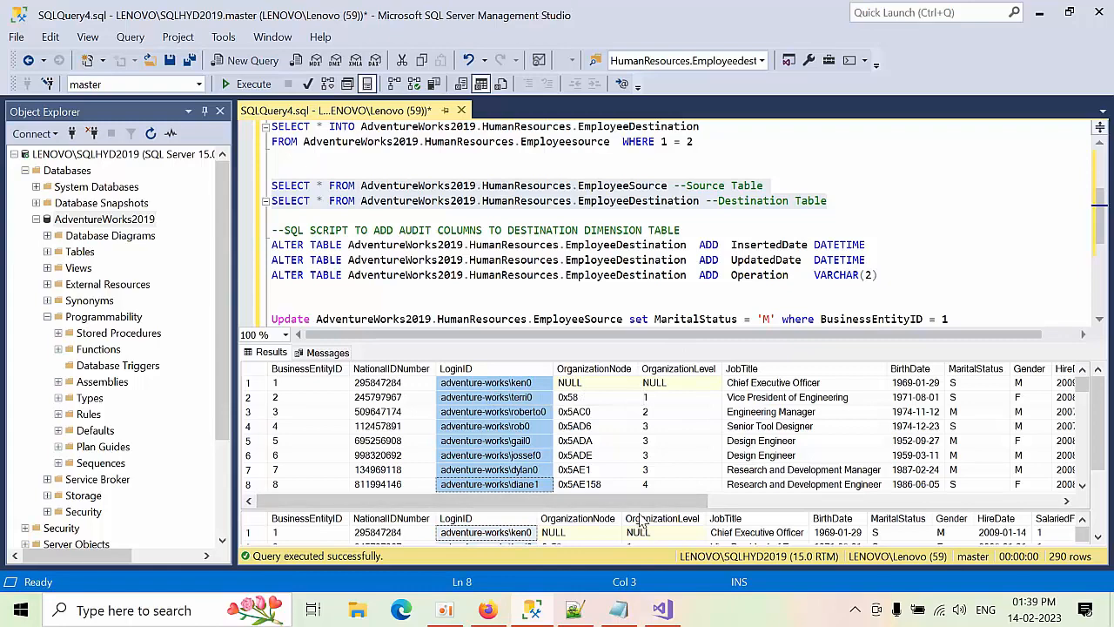
pyautogui.scroll(-3, 640, 518)
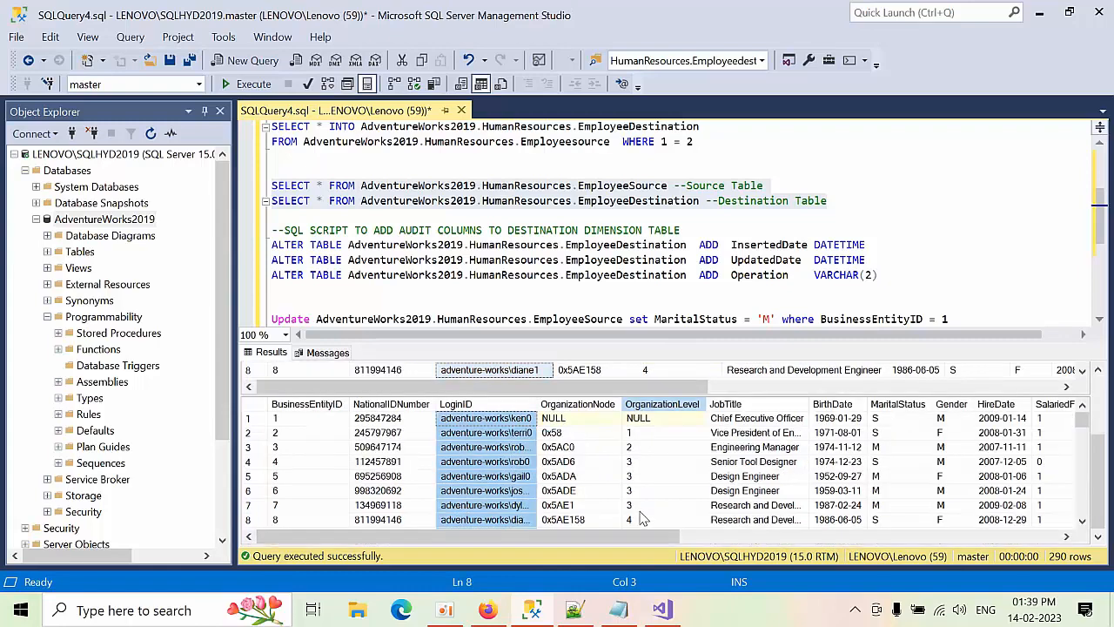
pyautogui.click(1039, 12)
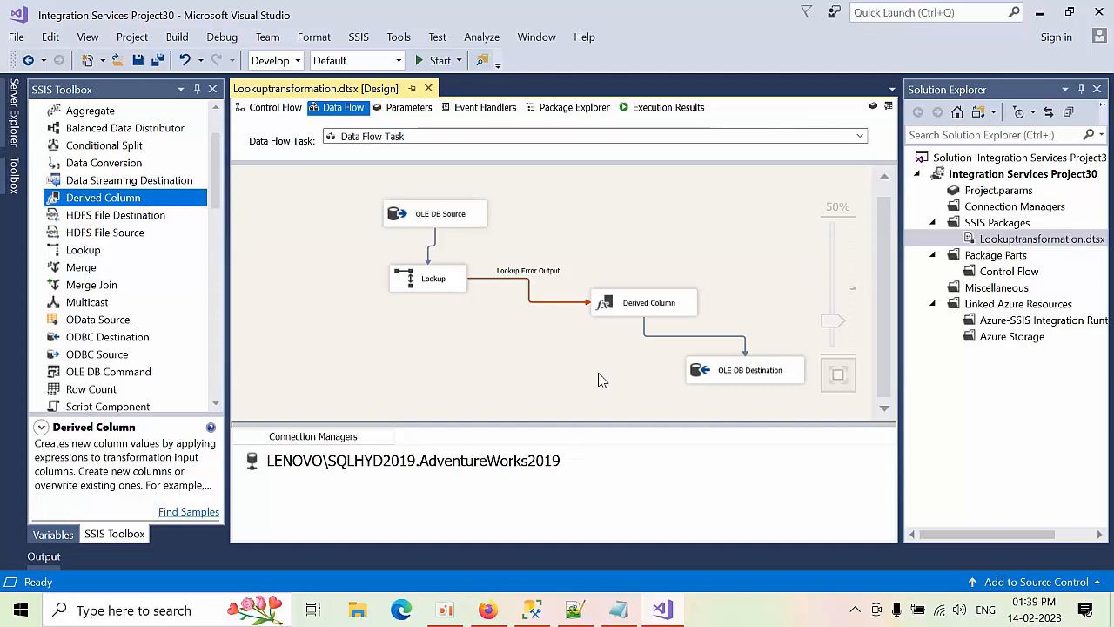
# Examine the InsertedDate, UpdatedDate and Operation audit columns in the EmployeeDestination query results.
pyautogui.click(540, 609)
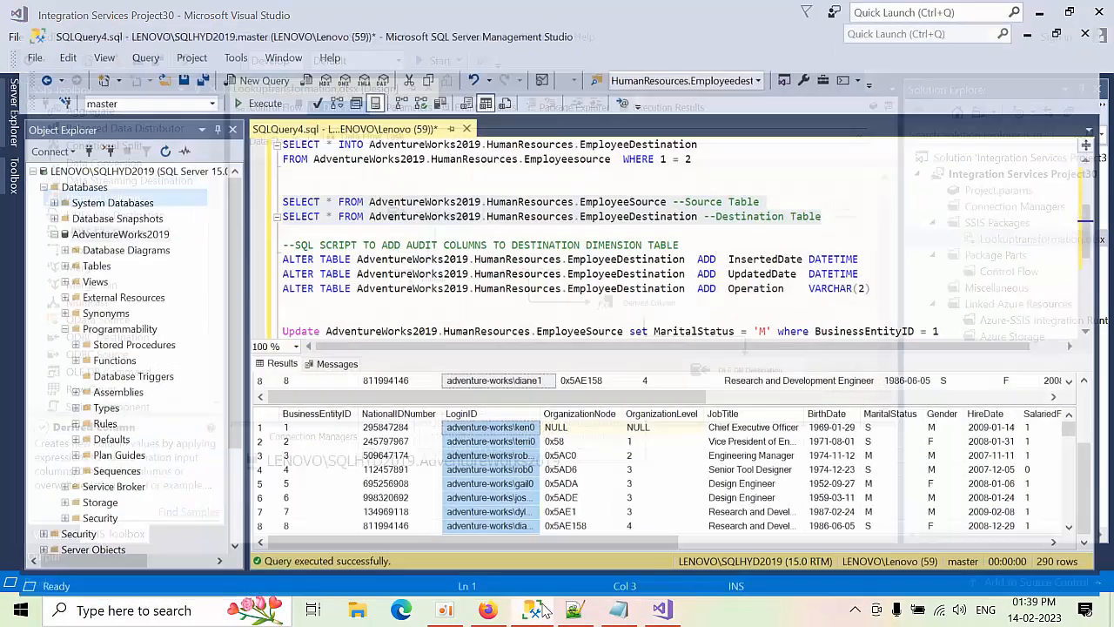
pyautogui.moveTo(569, 540); pyautogui.dragTo(956, 544)
pyautogui.click(813, 433)
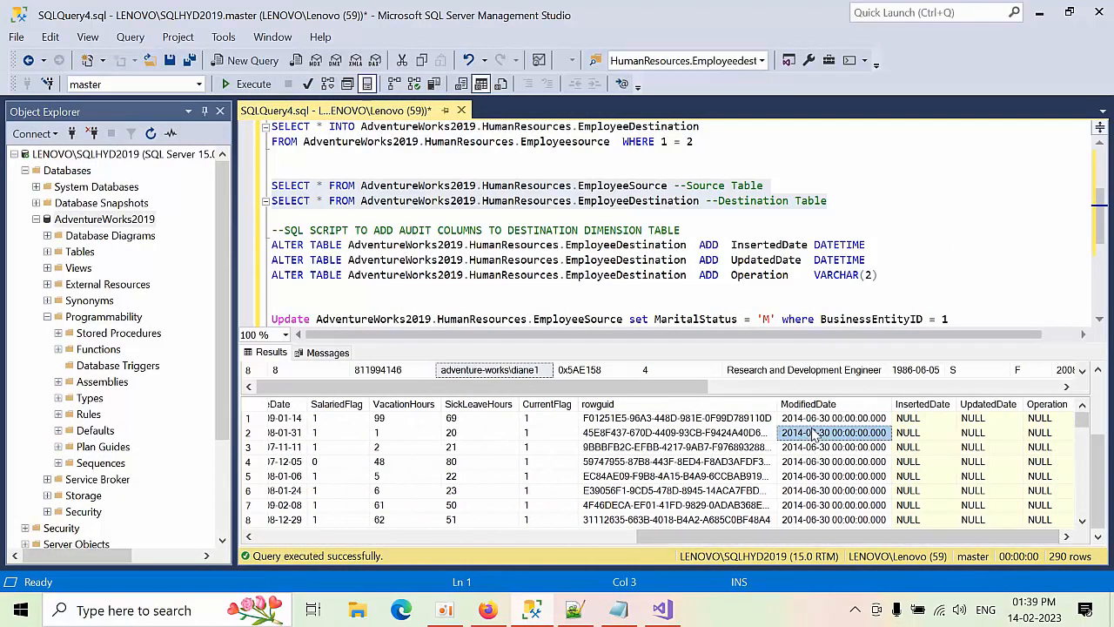
pyautogui.moveTo(921, 420); pyautogui.dragTo(945, 519)
pyautogui.click(949, 466)
pyautogui.scroll(4, 950, 465)
pyautogui.scroll(20, 951, 470)
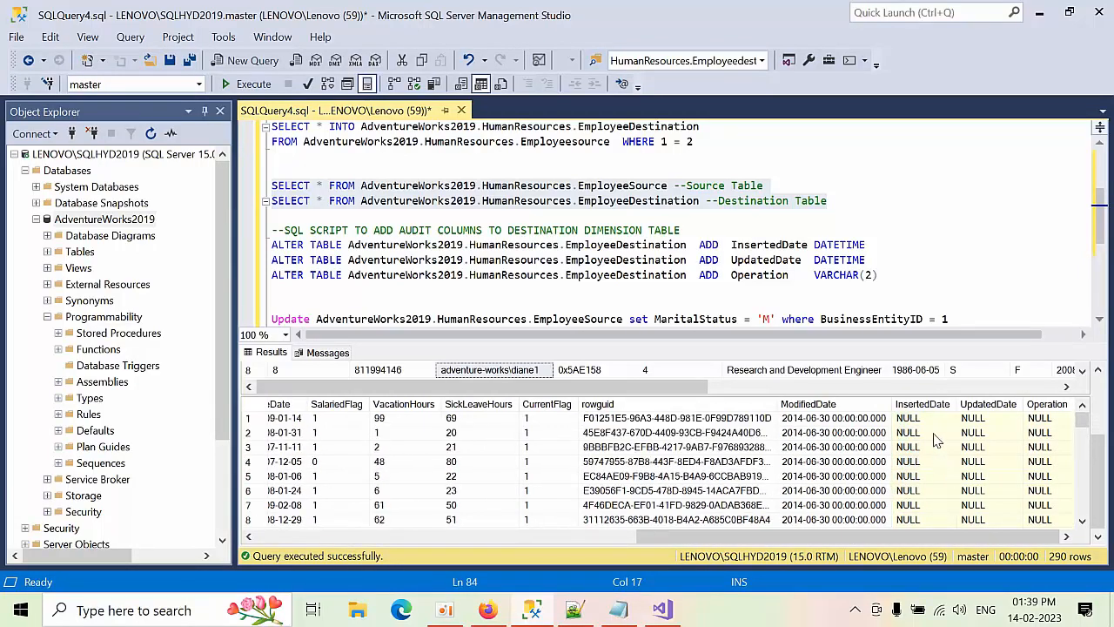
pyautogui.moveTo(933, 419); pyautogui.dragTo(937, 512)
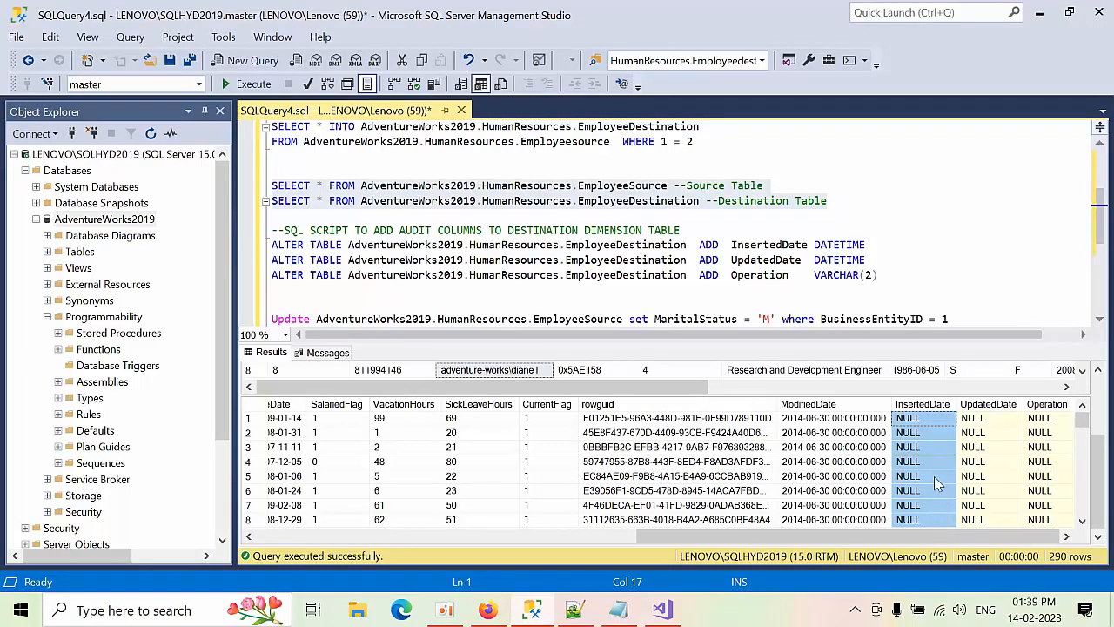
# Add the statement "Truncate table AdventureWorks2019.HumanResources.EmployeeDestination" below the two SELECT statements in the SQL script.
pyautogui.click(662, 610)
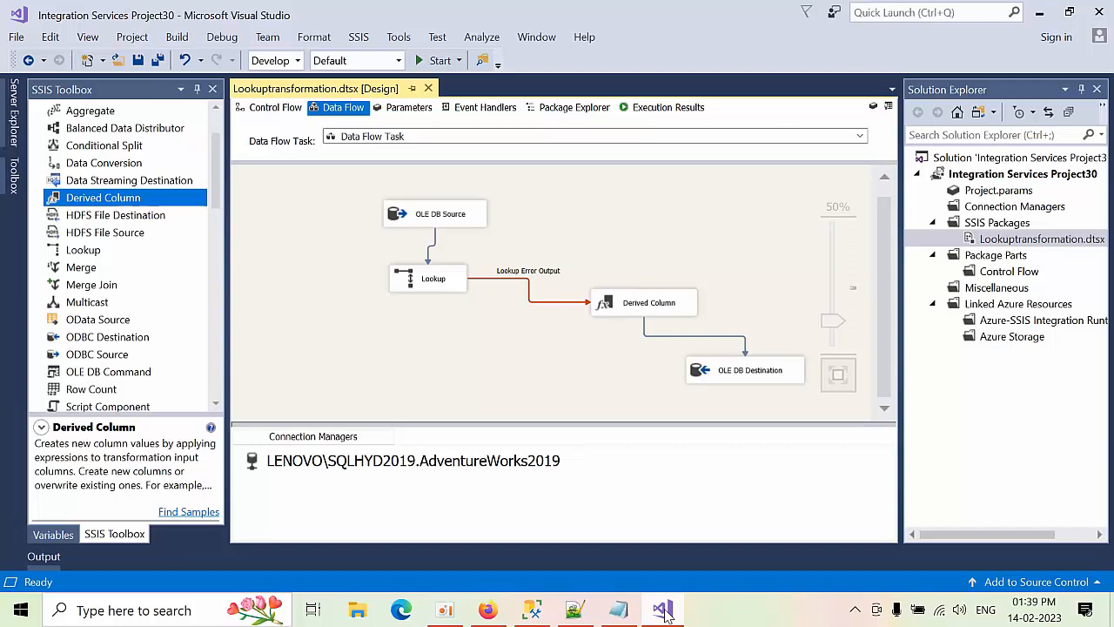
pyautogui.click(662, 610)
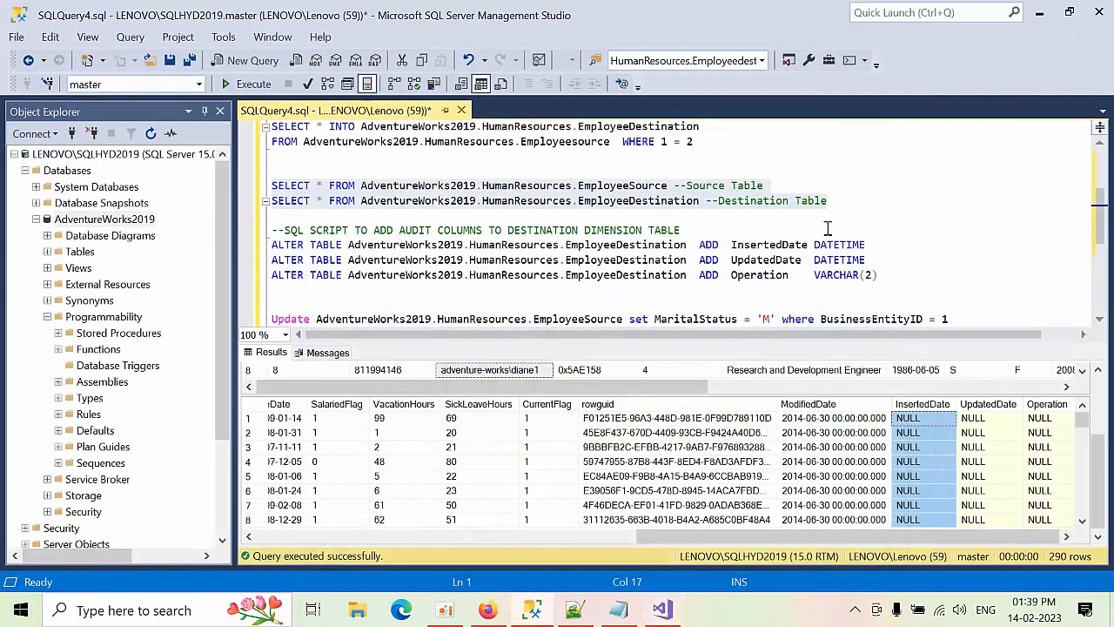
pyautogui.click(854, 215)
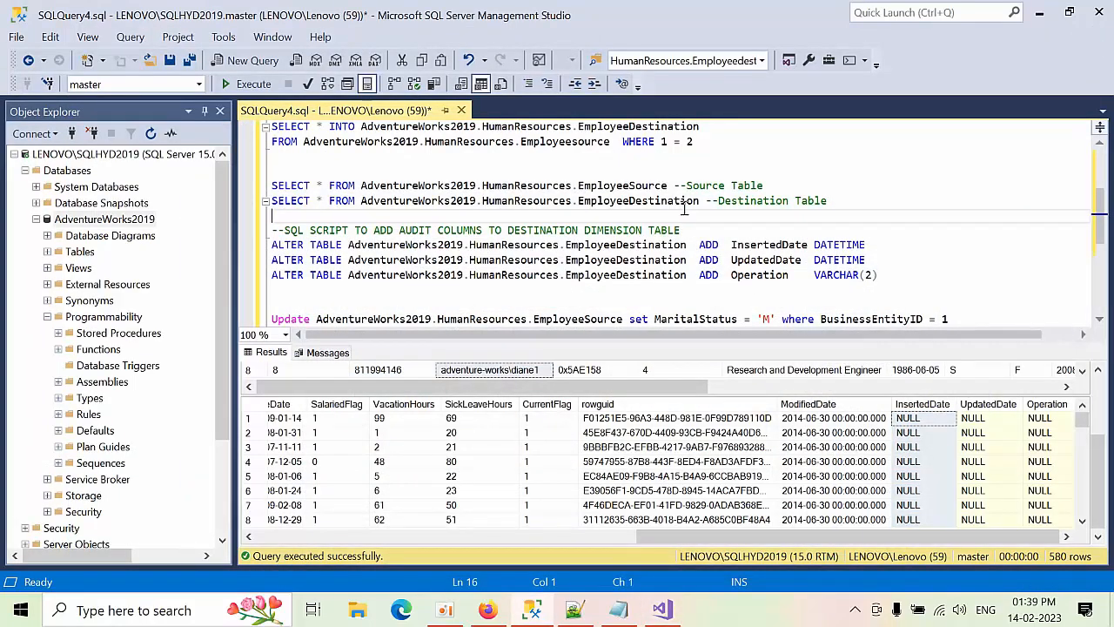
pyautogui.moveTo(699, 201); pyautogui.dragTo(361, 201)
pyautogui.hotkey('ctrl', 'c')
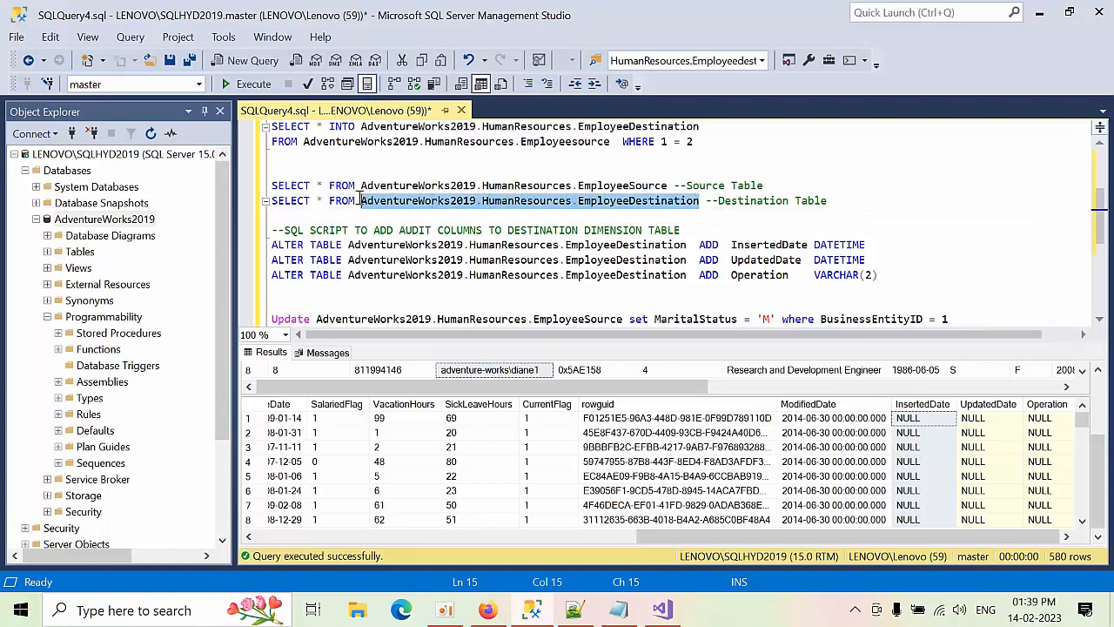
pyautogui.click(849, 207)
pyautogui.press('Return')
pyautogui.press('Return')
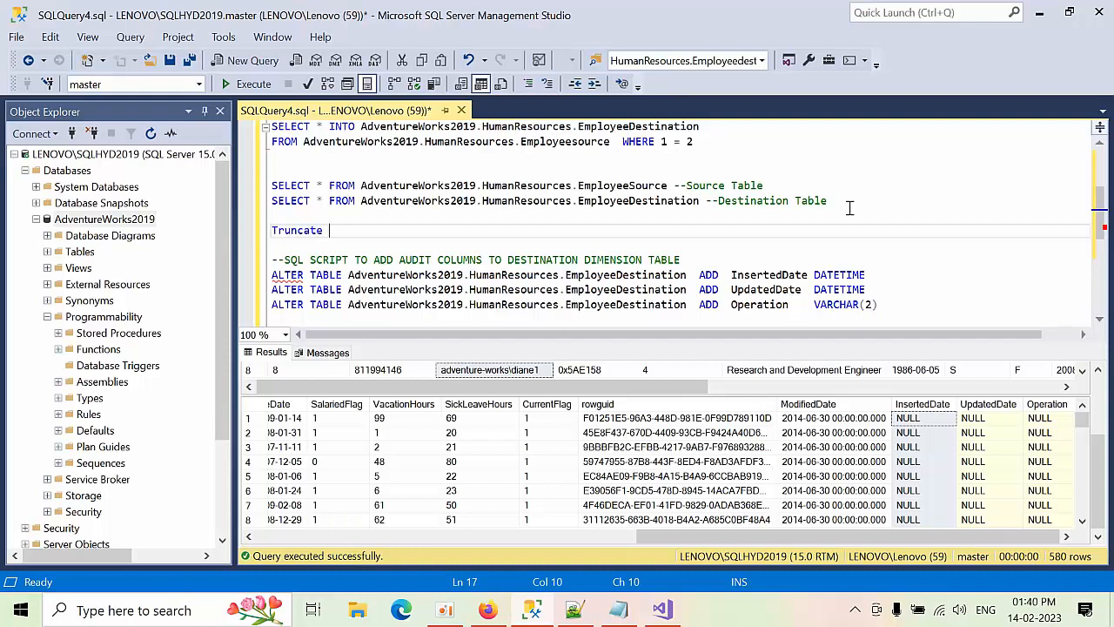
pyautogui.hotkey('ctrl', 'v')
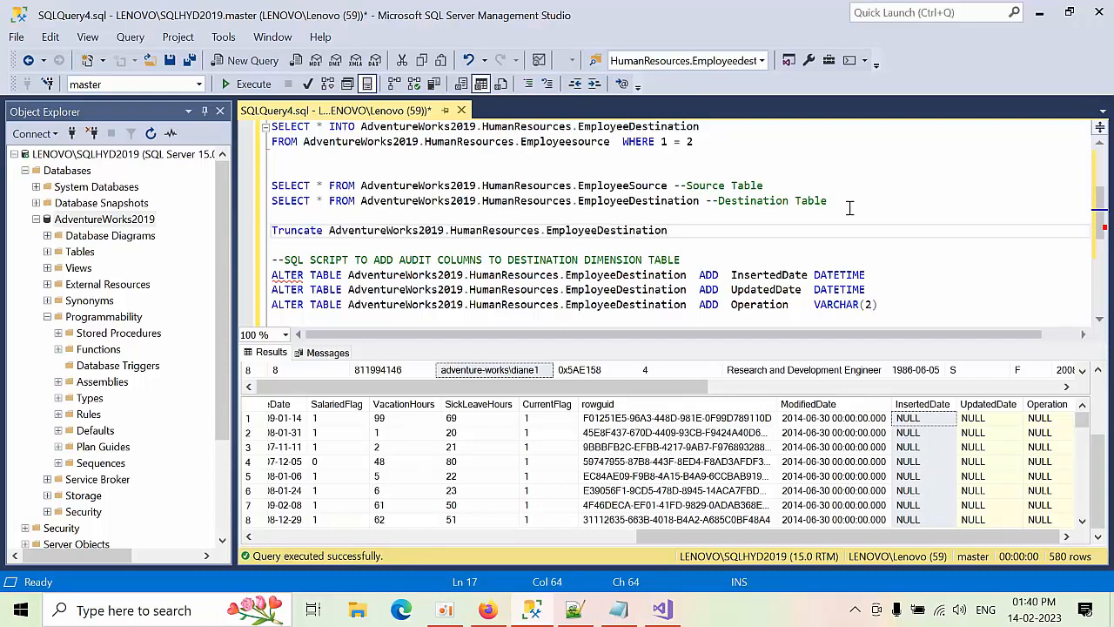
pyautogui.click(333, 231)
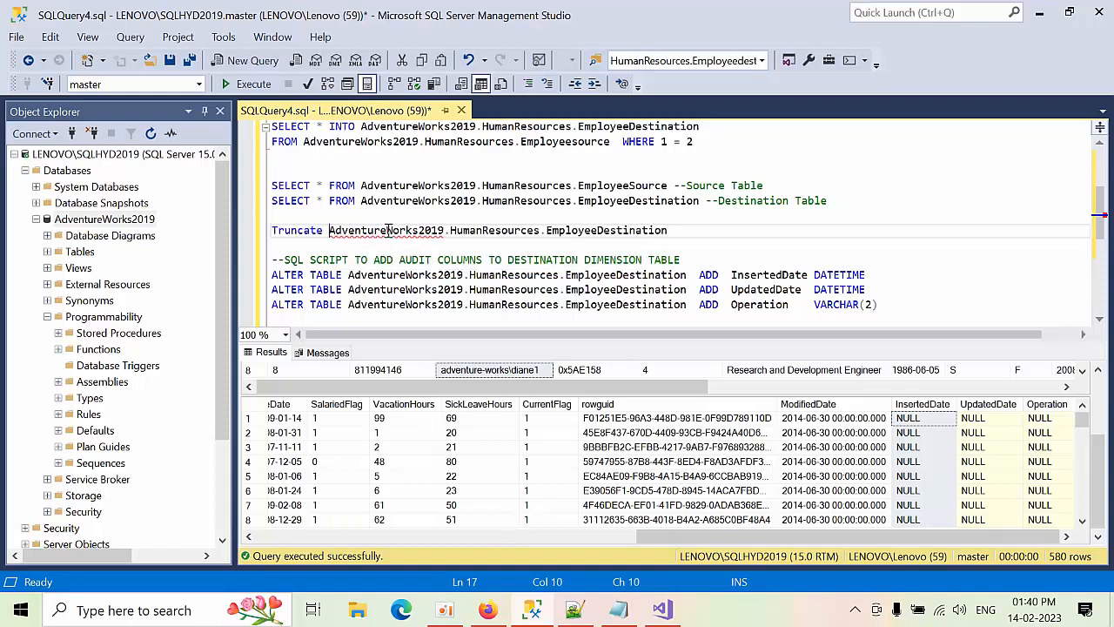
pyautogui.write('table')
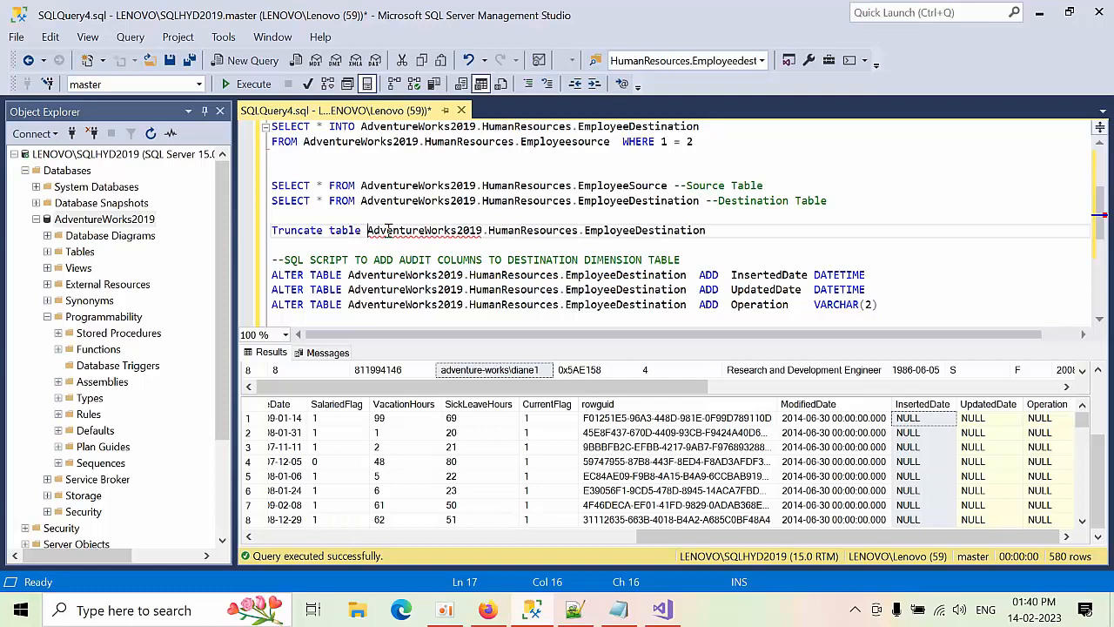
# Execute only the Truncate table statement for EmployeeDestination and comment that line out.
pyautogui.moveTo(717, 230); pyautogui.dragTo(270, 230)
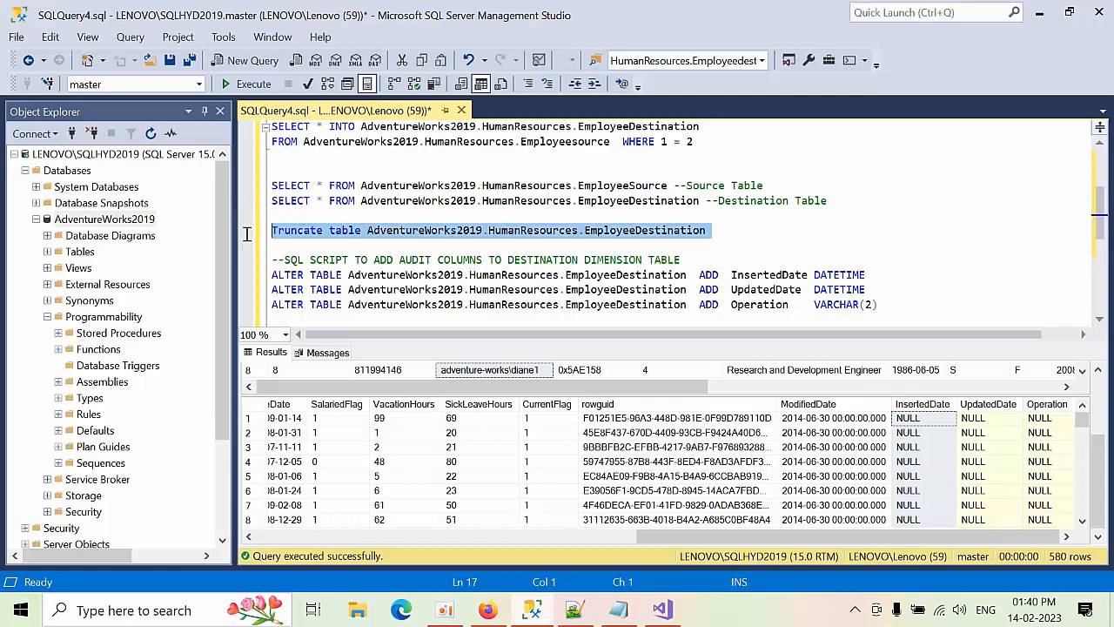
pyautogui.click(248, 84)
pyautogui.click(720, 231)
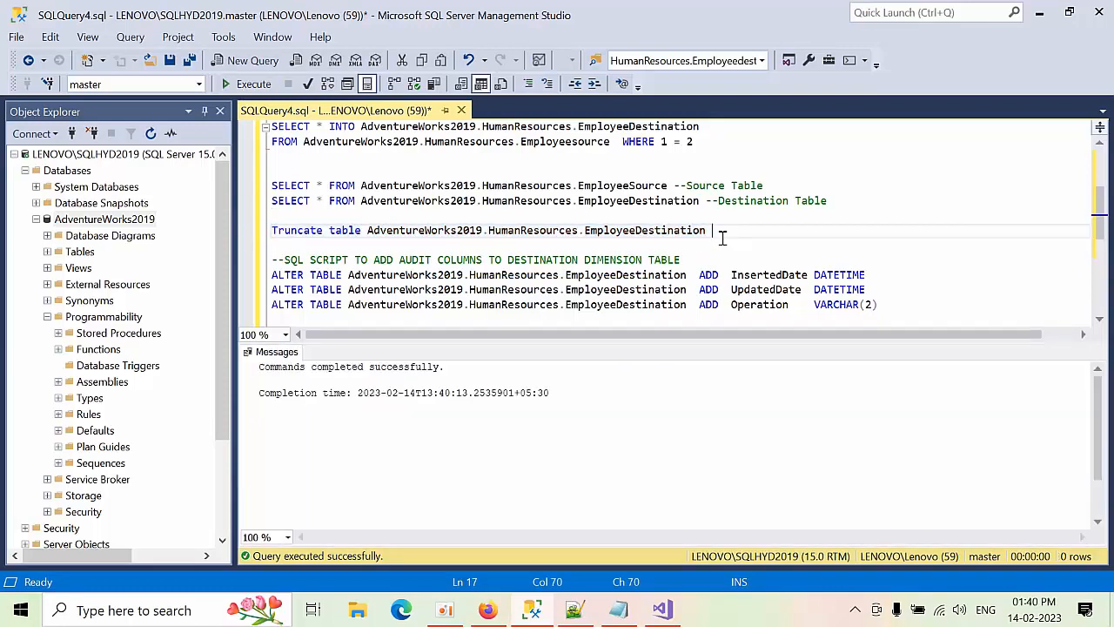
pyautogui.moveTo(793, 241); pyautogui.dragTo(272, 232)
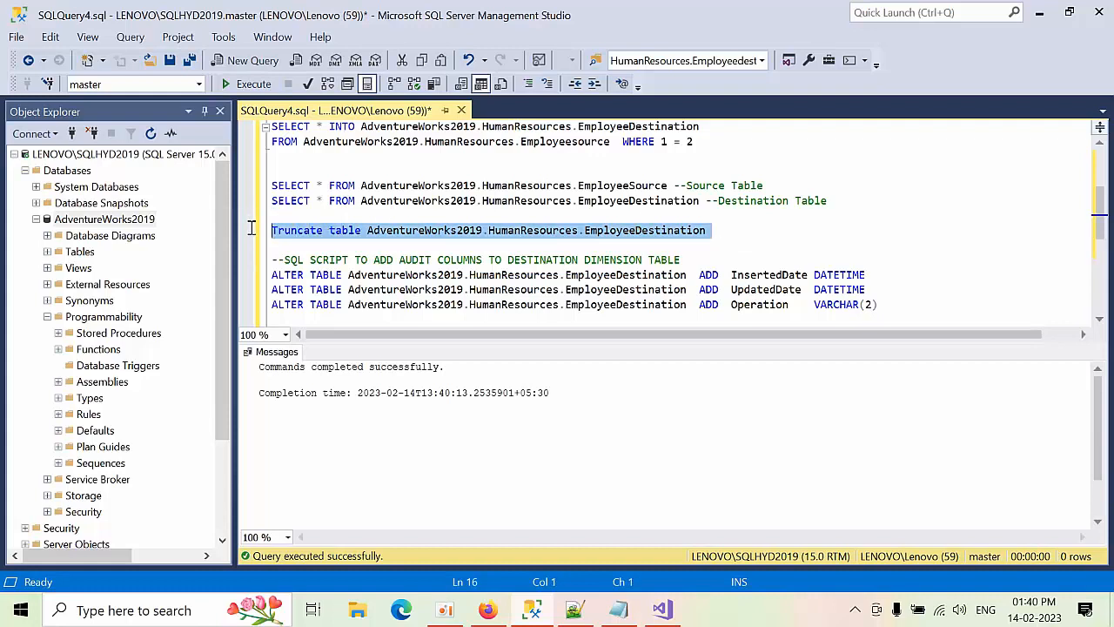
pyautogui.click(527, 83)
pyautogui.click(766, 277)
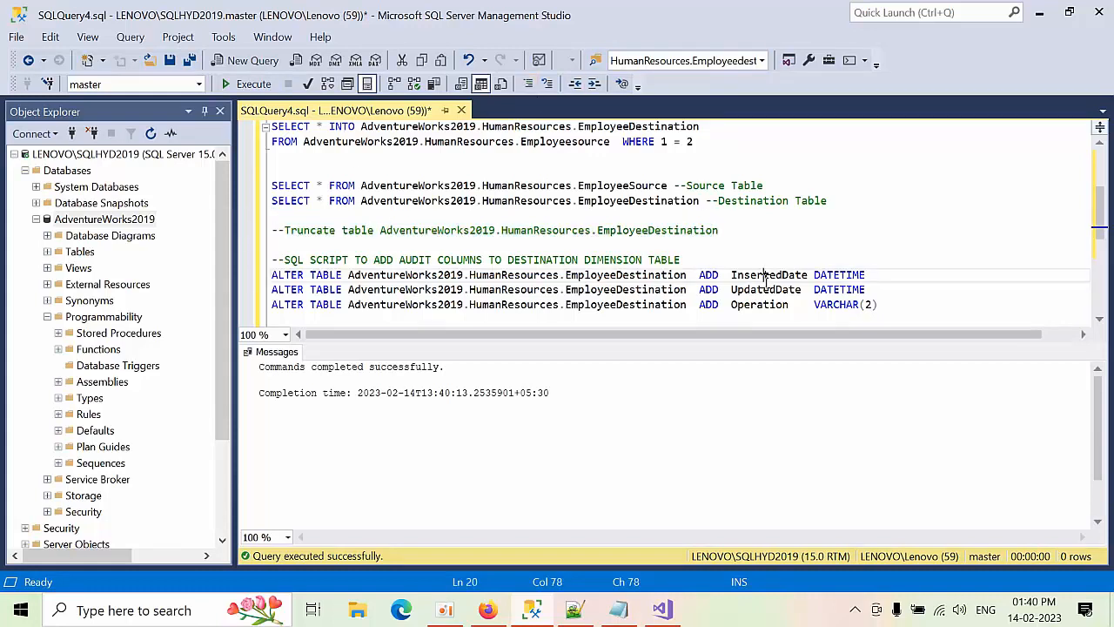
# Switch to Visual Studio and review the Inserteddate and Operation expressions in the Derived Column transformation, leaving its editor without changes.
pyautogui.click(663, 611)
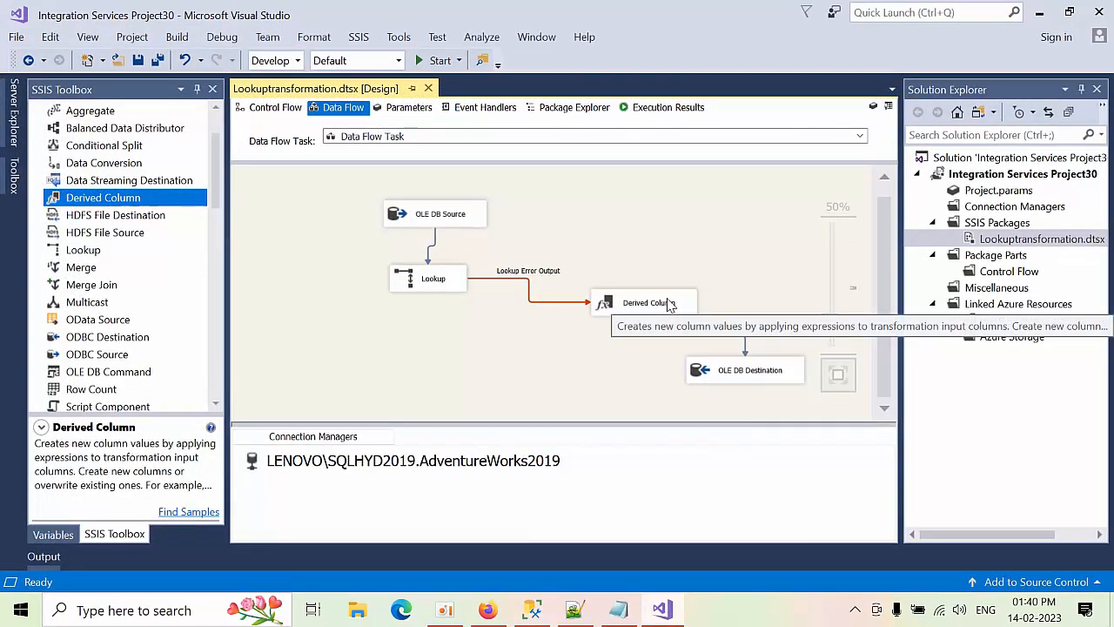
pyautogui.rightClick(668, 303)
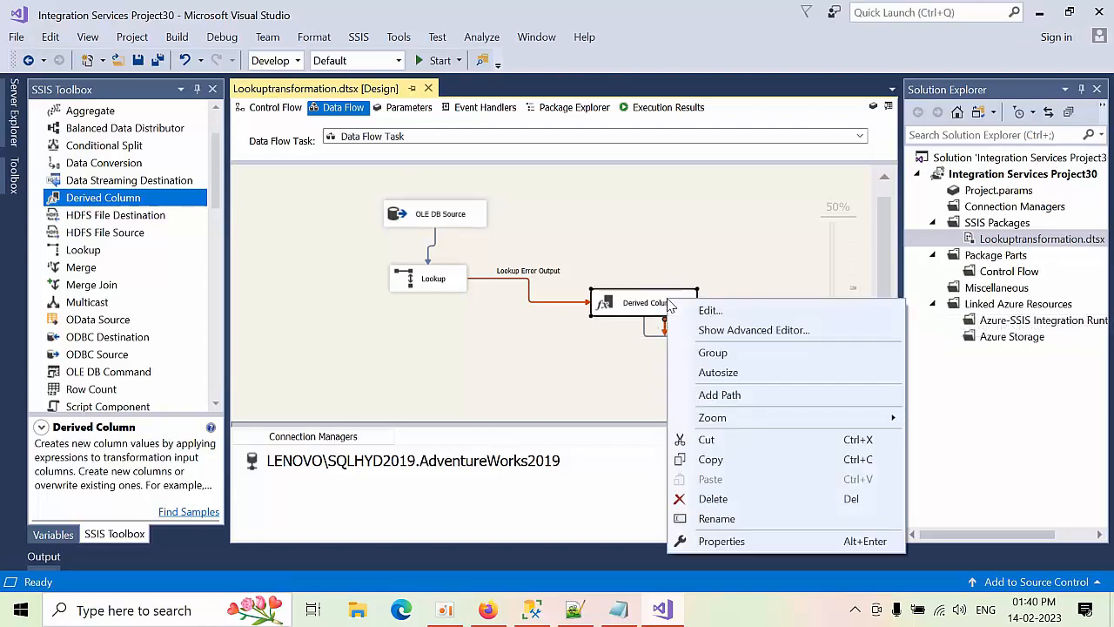
pyautogui.click(689, 312)
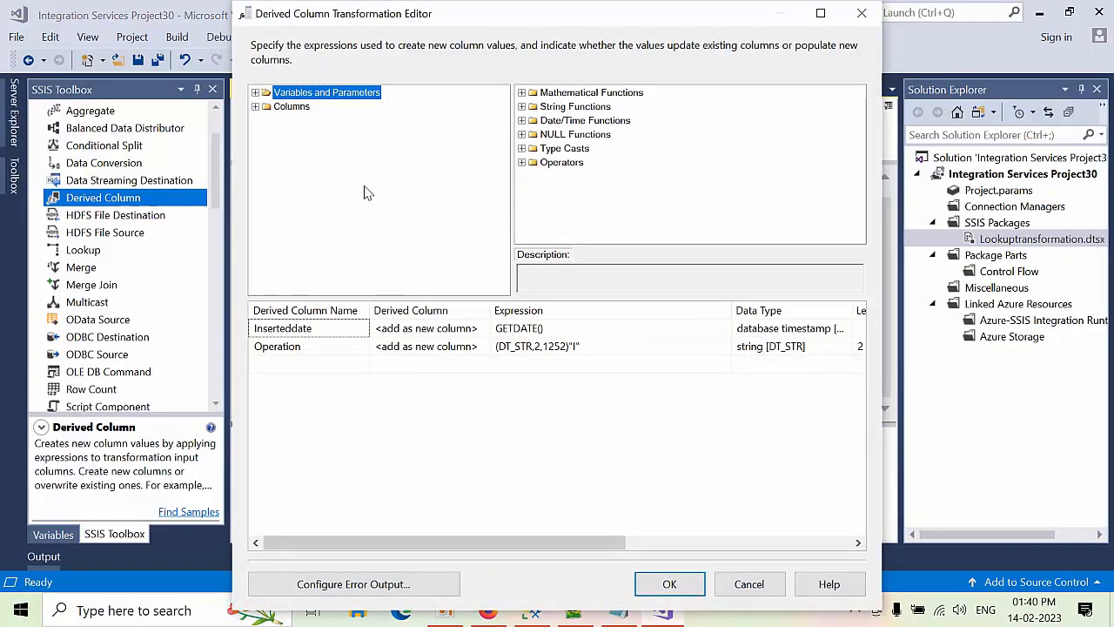
pyautogui.click(735, 592)
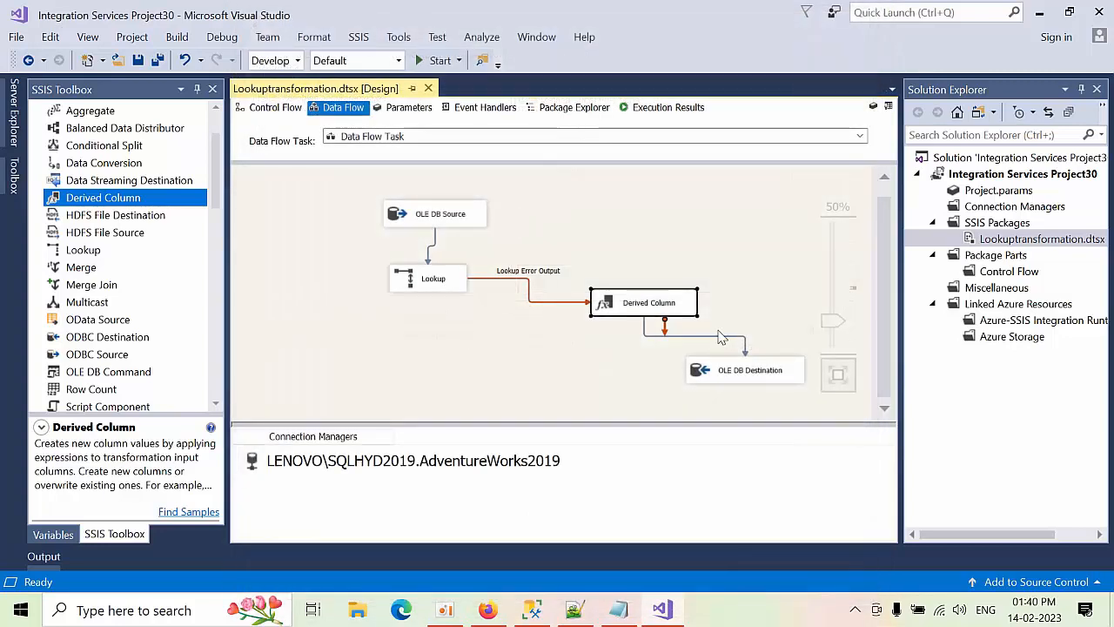
# In the OLE DB Destination mappings, sort by input column and map the Operation input to the Operation destination column.
pyautogui.doubleClick(734, 390)
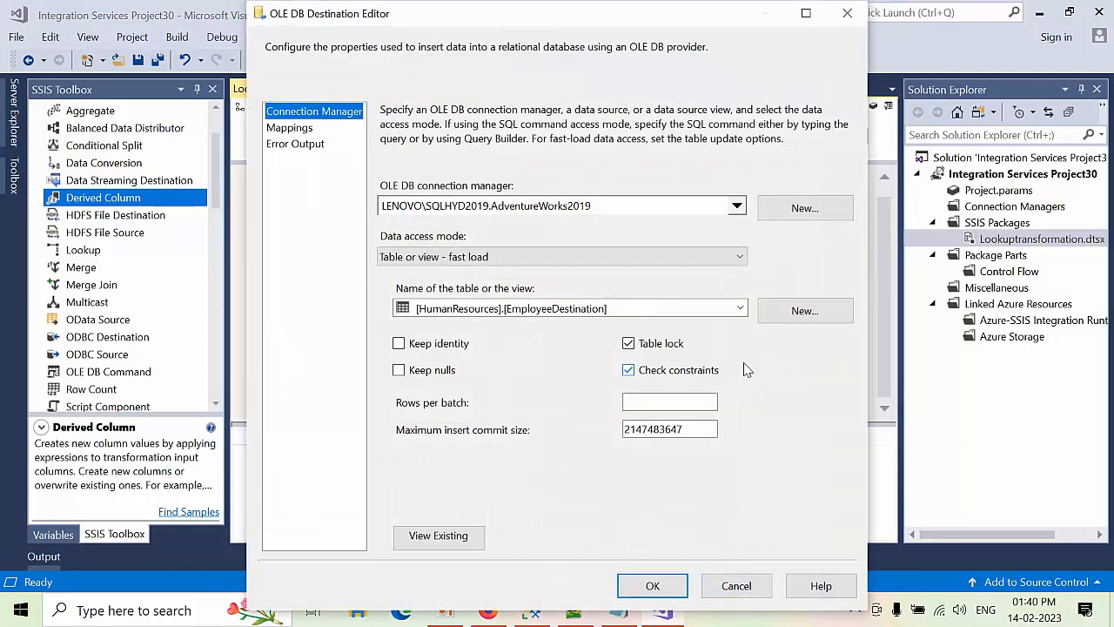
pyautogui.click(281, 128)
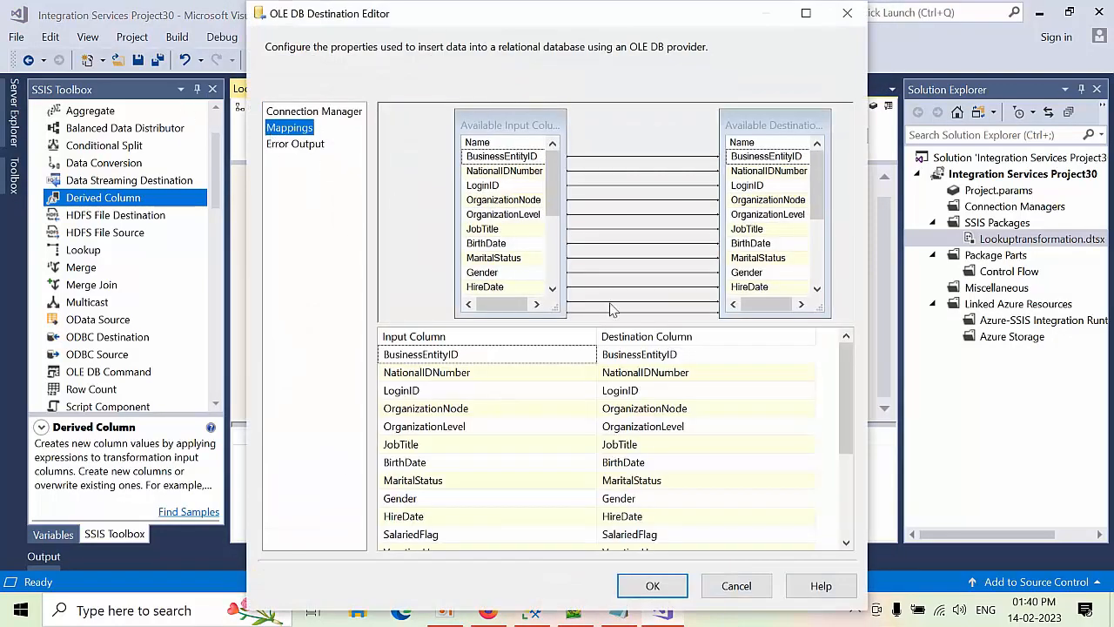
pyautogui.click(449, 346)
pyautogui.click(449, 341)
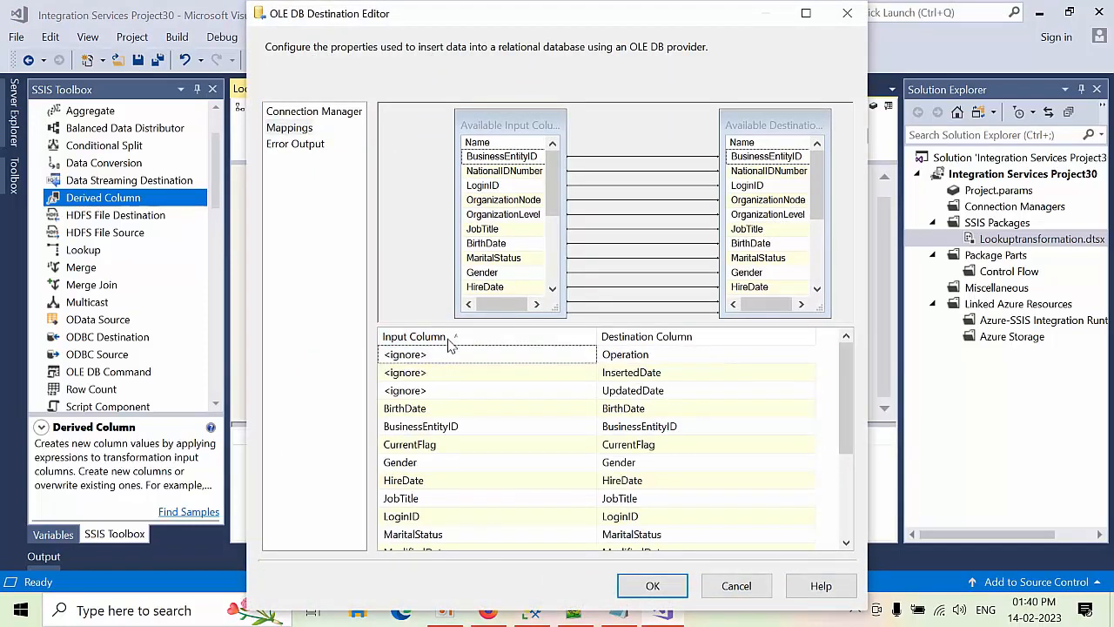
pyautogui.click(557, 360)
pyautogui.click(553, 357)
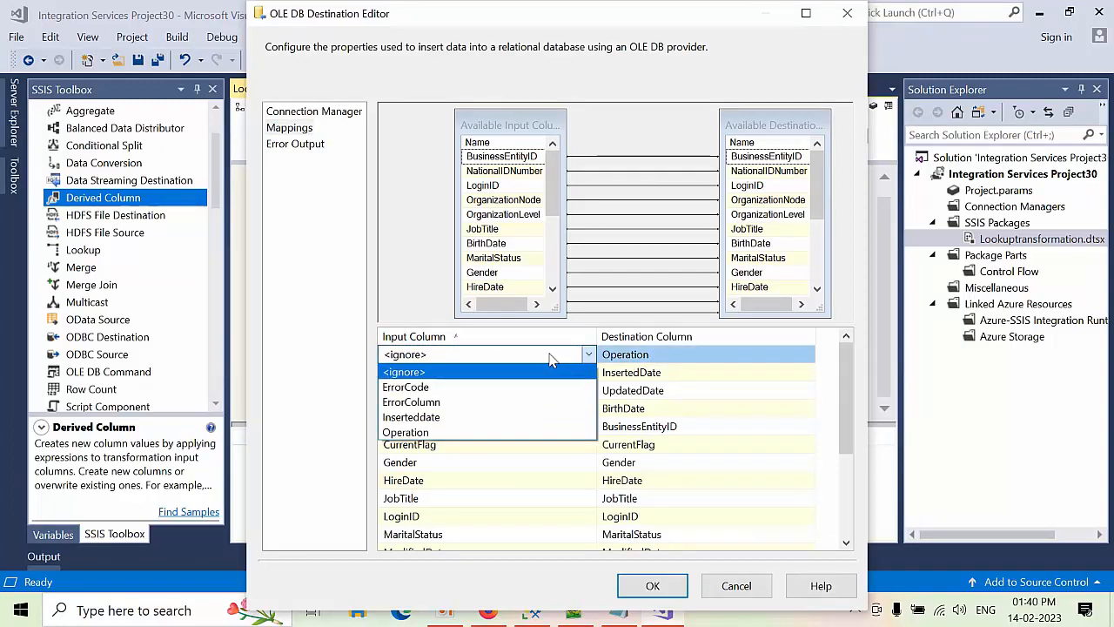
pyautogui.click(449, 433)
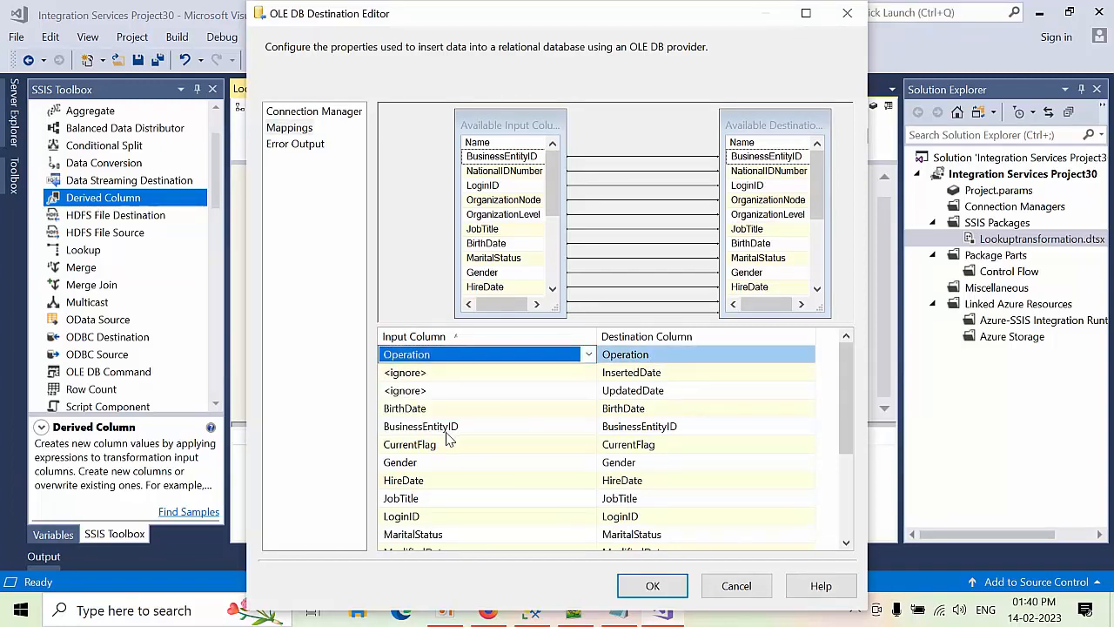
# Map the Inserteddate input to the InsertedDate destination column and accept the OLE DB Destination settings.
pyautogui.click(496, 376)
pyautogui.click(497, 374)
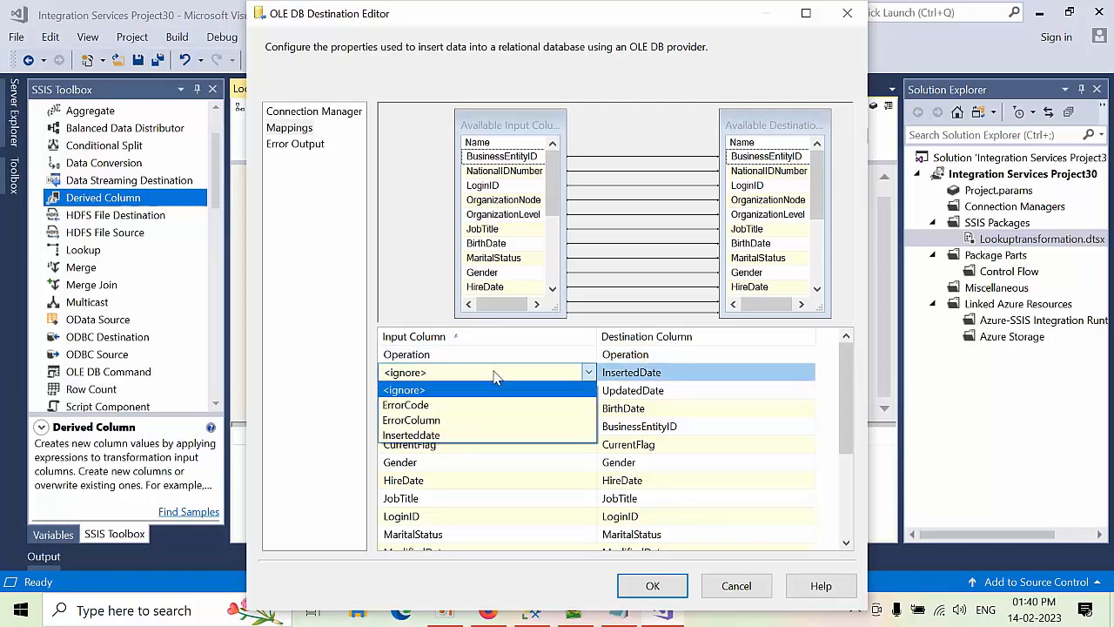
pyautogui.click(443, 436)
pyautogui.click(653, 586)
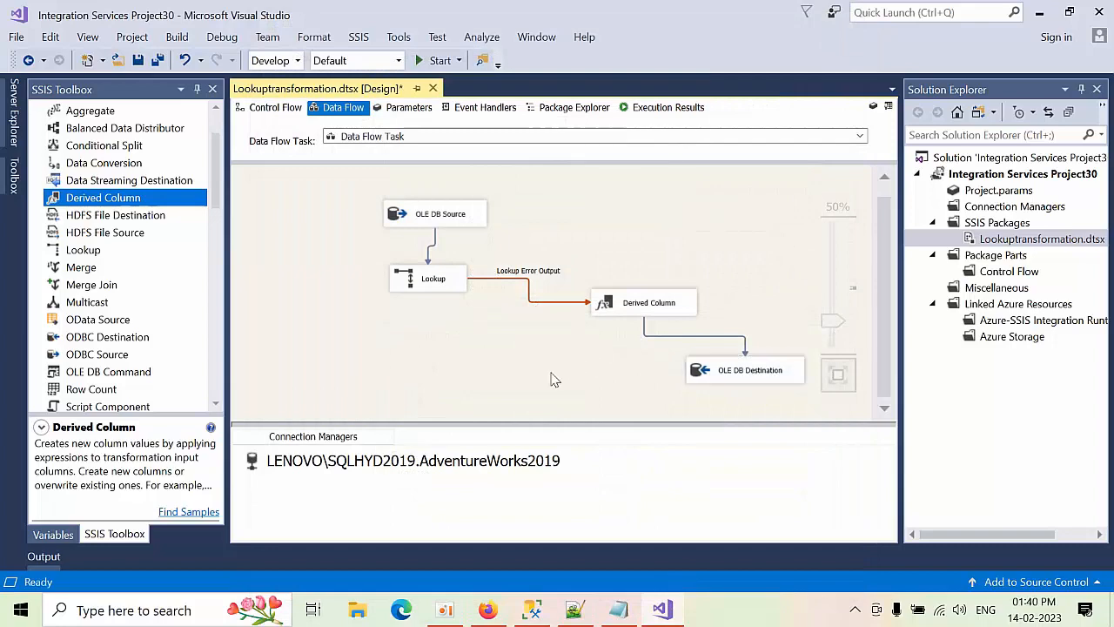
# Run the Lookuptransformation package, and rerun the source and destination SELECT statements in SQL Server Management Studio.
pyautogui.click(433, 60)
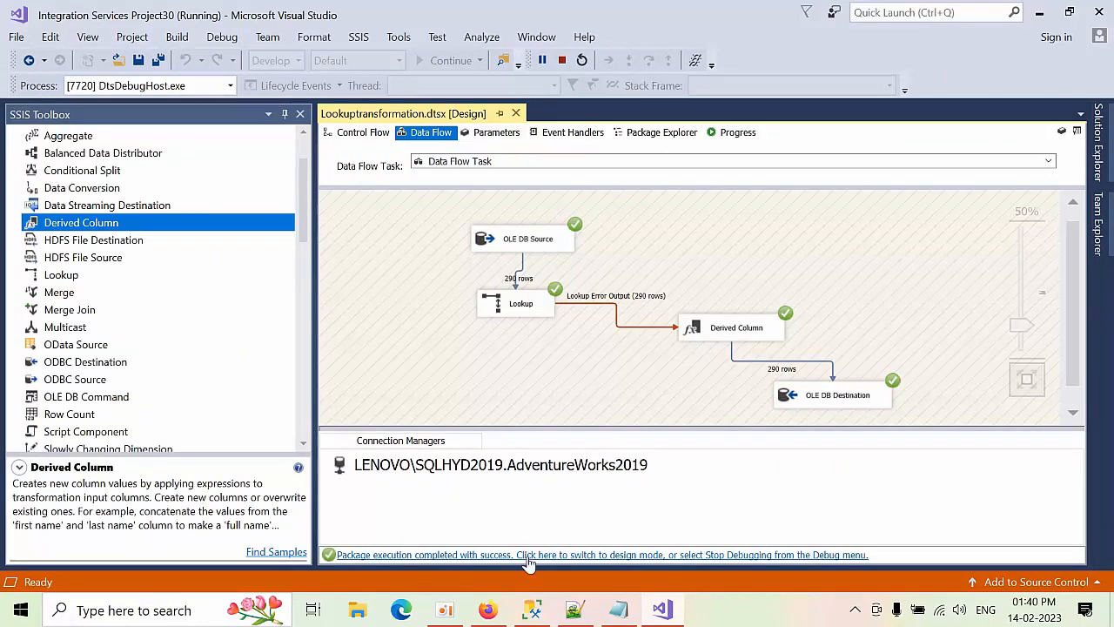
pyautogui.click(533, 611)
pyautogui.moveTo(833, 201); pyautogui.dragTo(149, 184)
pyautogui.click(249, 83)
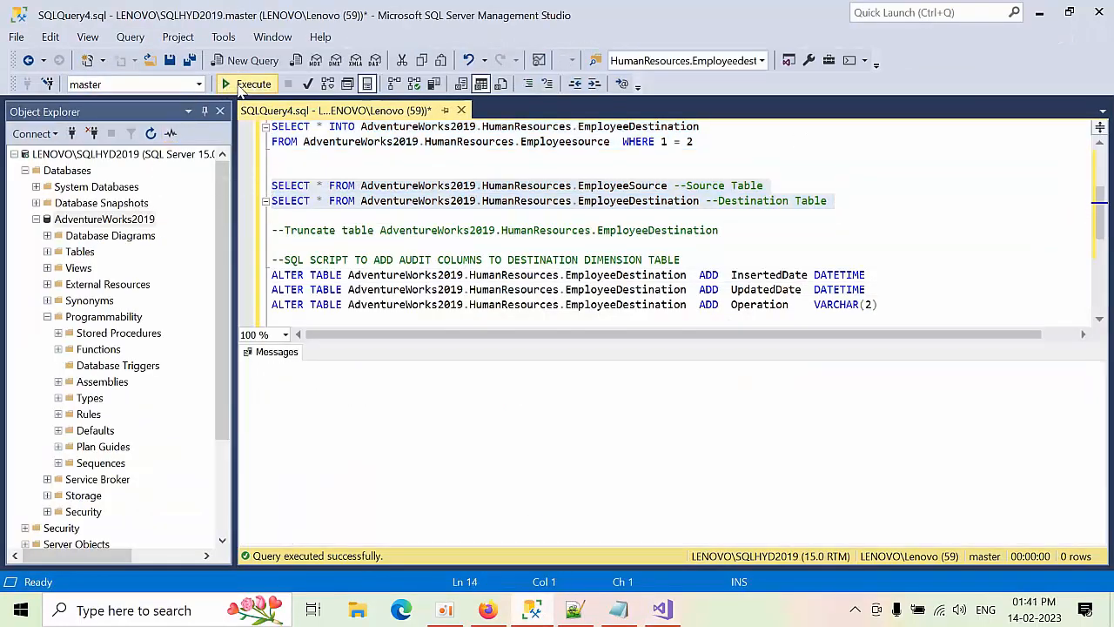
# Examine the InsertedDate, UpdatedDate and Operation values across the EmployeeDestination result rows.
pyautogui.click(585, 440)
pyautogui.moveTo(576, 532); pyautogui.dragTo(581, 522)
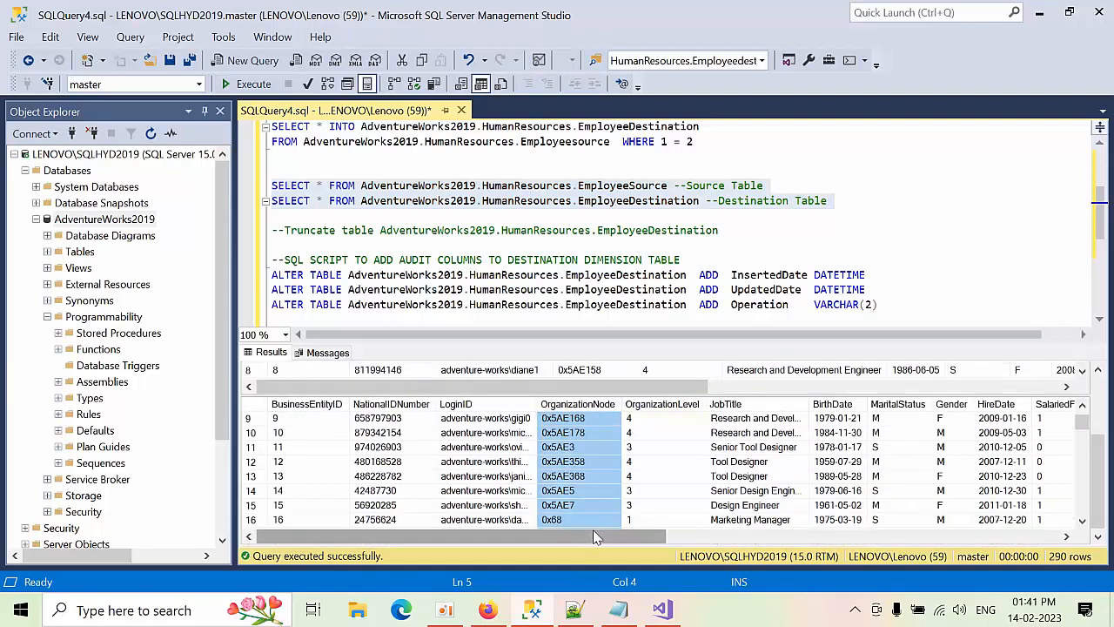
pyautogui.moveTo(656, 536); pyautogui.dragTo(1055, 536)
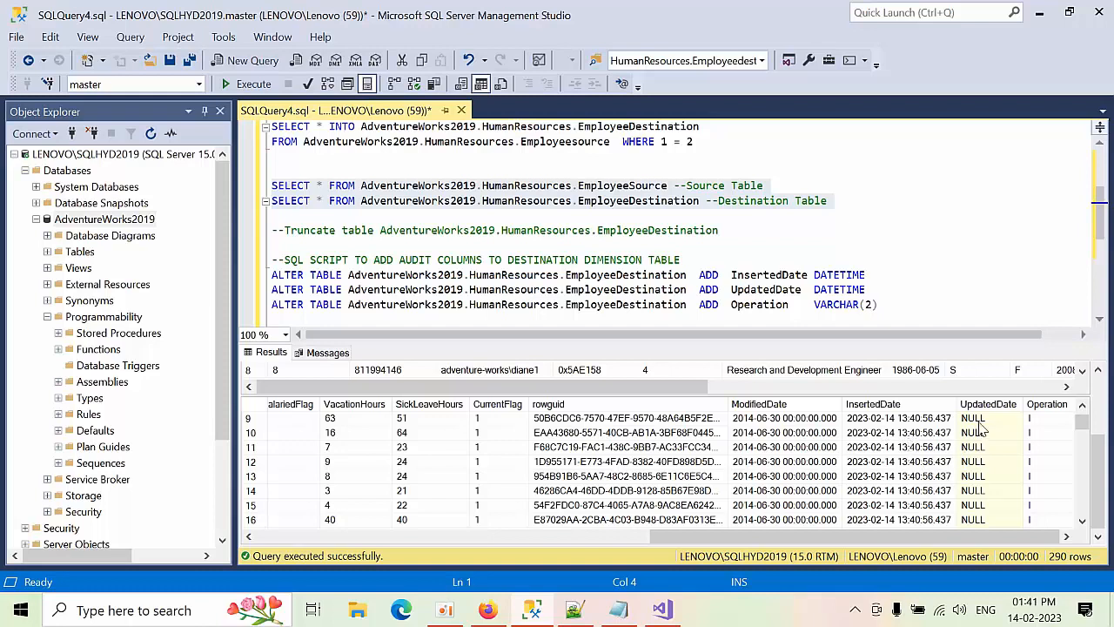
pyautogui.moveTo(979, 424); pyautogui.dragTo(988, 493)
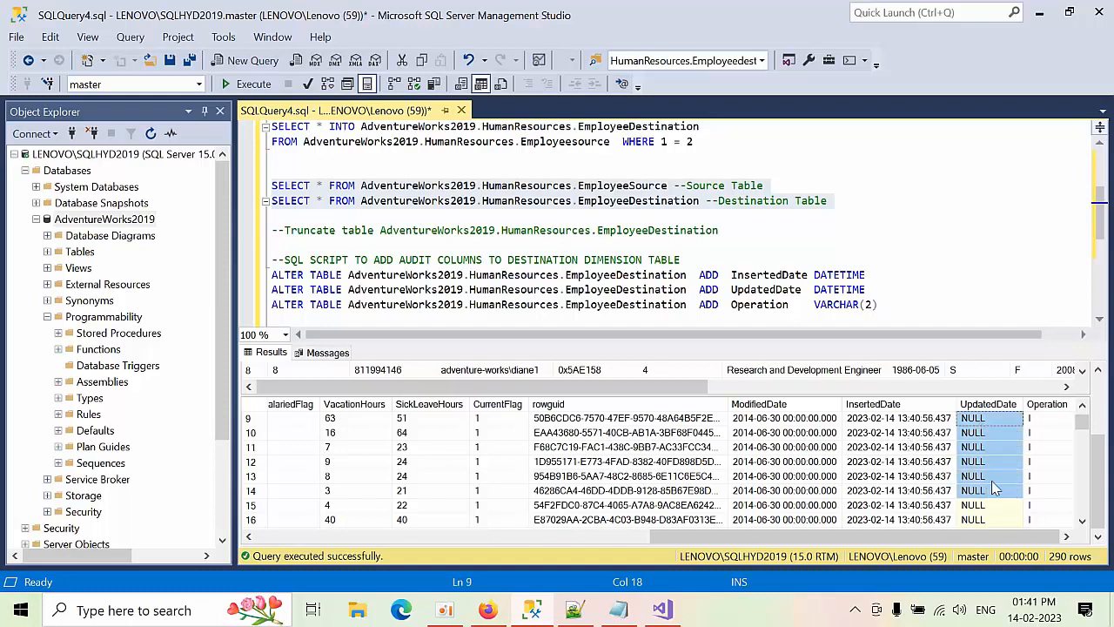
pyautogui.moveTo(1050, 422); pyautogui.dragTo(1045, 479)
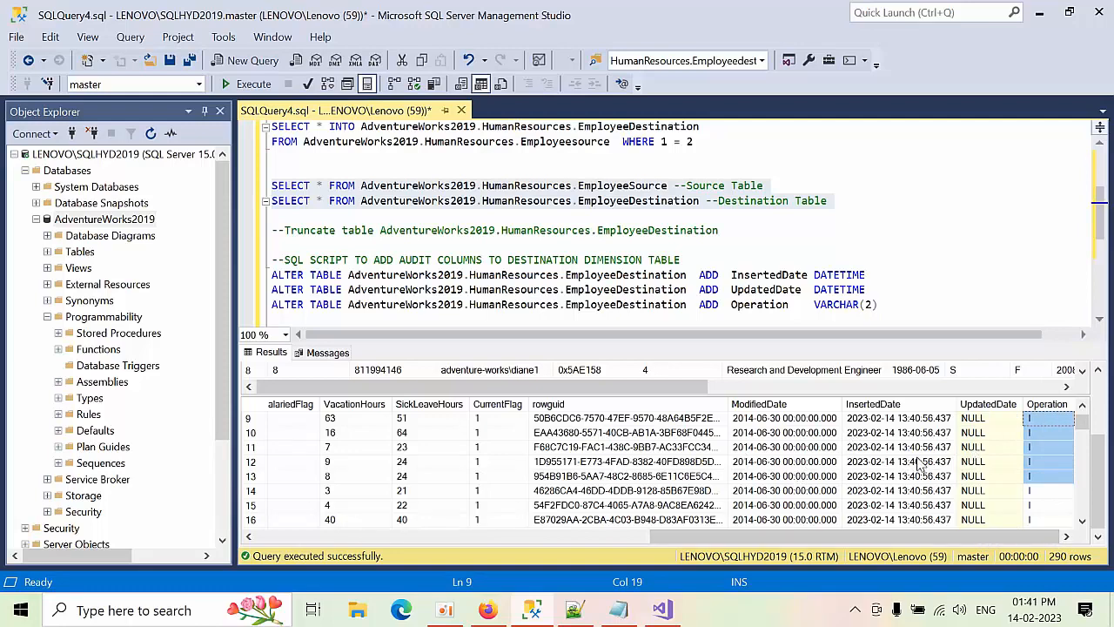
pyautogui.click(1041, 422)
pyautogui.click(1047, 445)
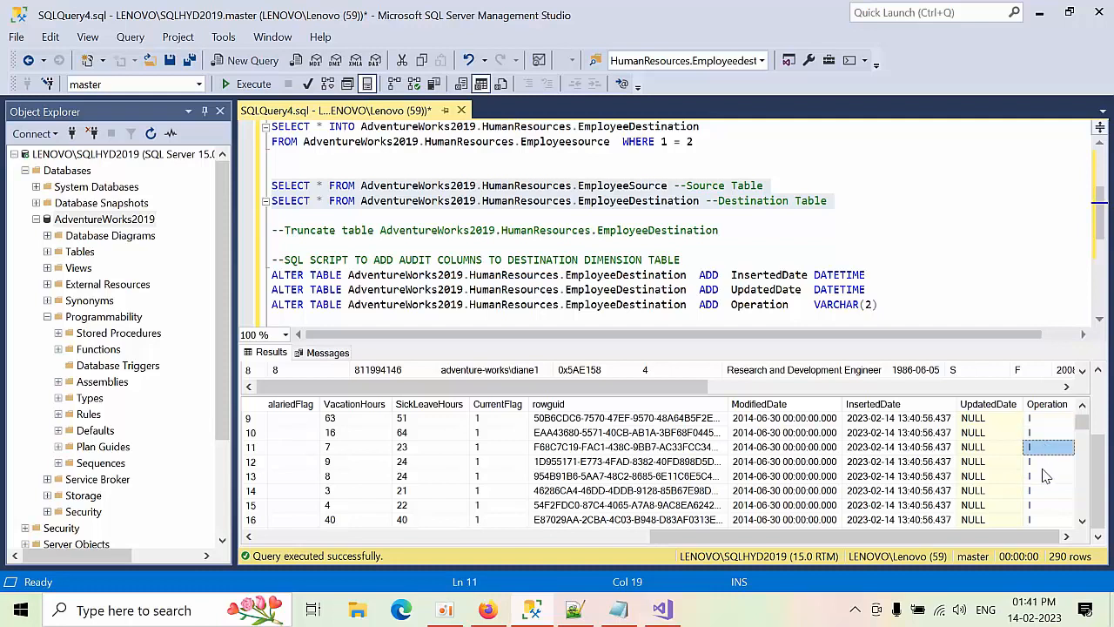
pyautogui.press('Down')
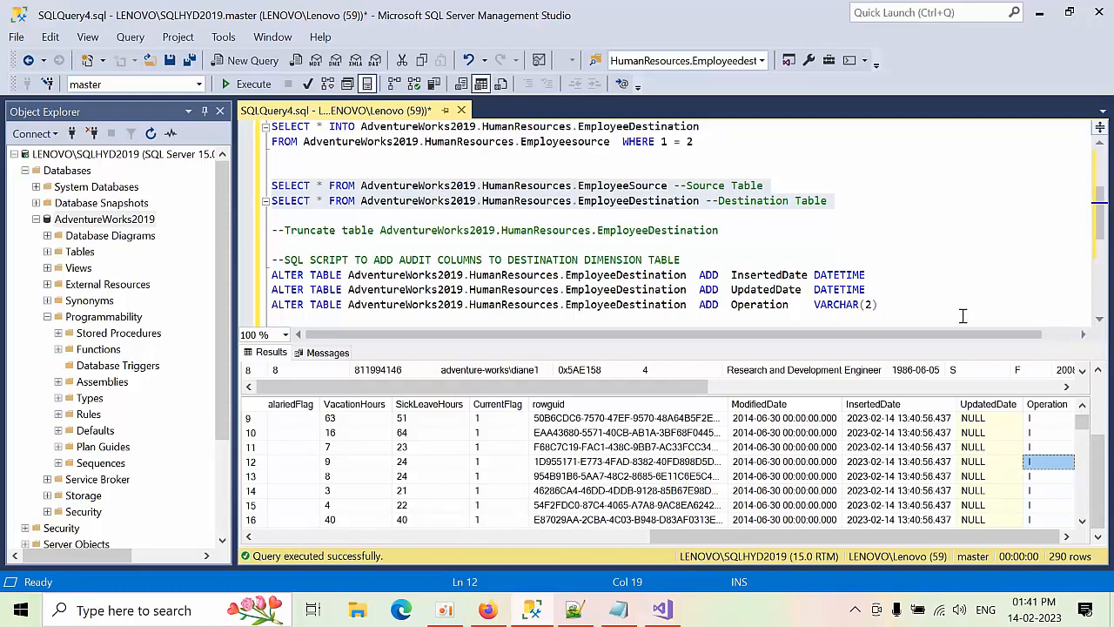
# Switch to Visual Studio, review the row flow through the completed data flow, and stop debugging the package.
pyautogui.click(664, 608)
pyautogui.scroll(-1, 575, 271)
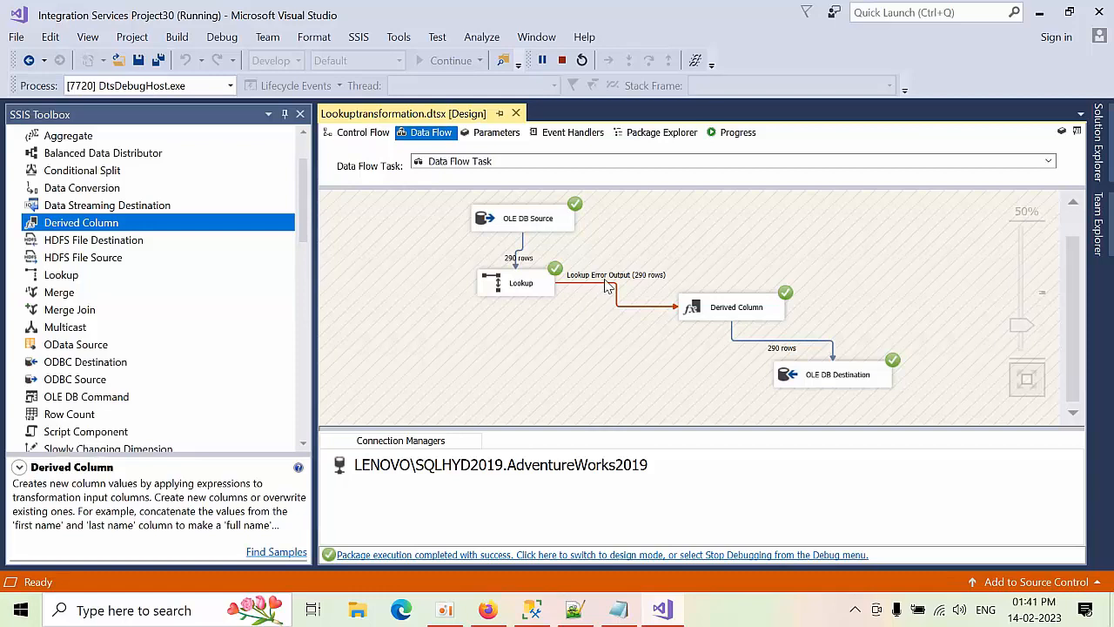
pyautogui.click(562, 60)
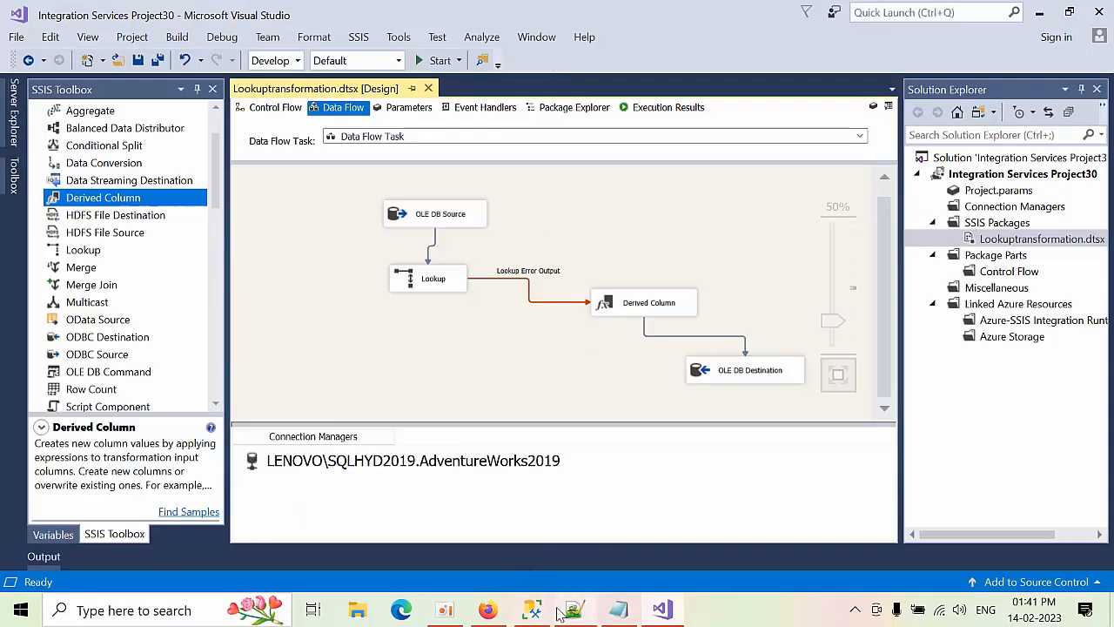
# Switch to SQL Server Management Studio and examine the EmployeeDestination rows from BusinessEntityID through HireDate, including JobTitle, OrganizationLevel and MaritalStatus.
pyautogui.click(531, 610)
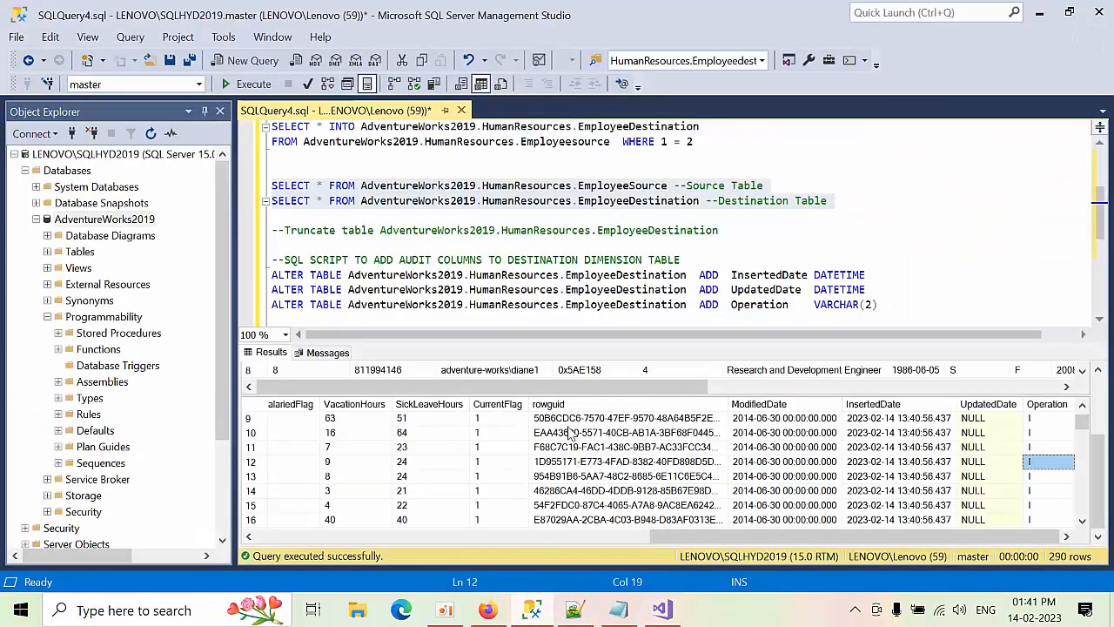
pyautogui.moveTo(616, 538); pyautogui.dragTo(315, 538)
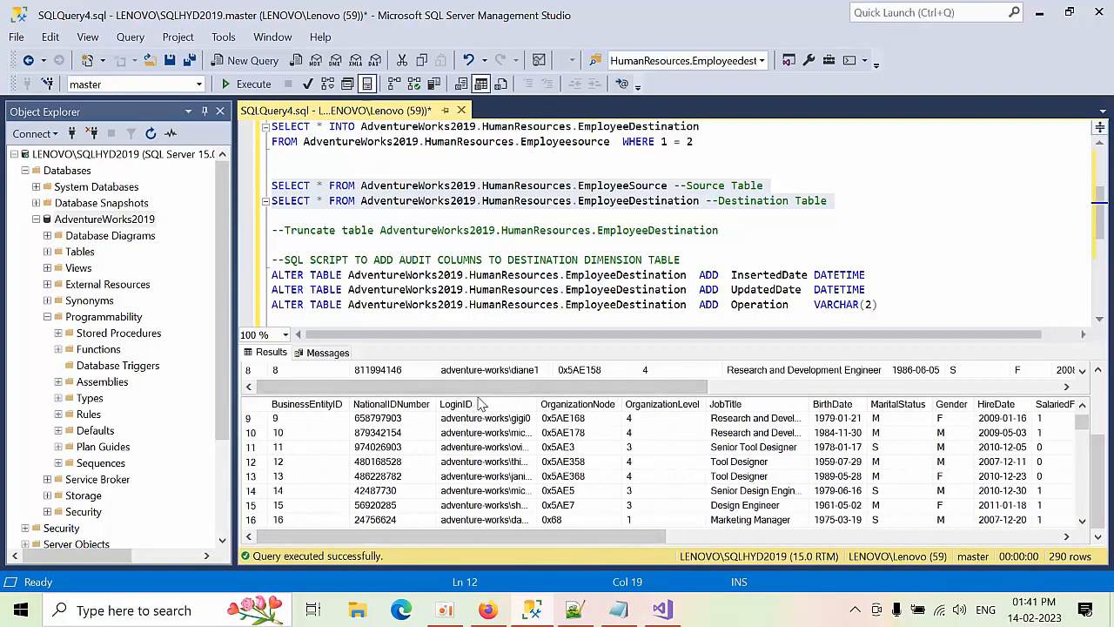
pyautogui.scroll(3, 373, 481)
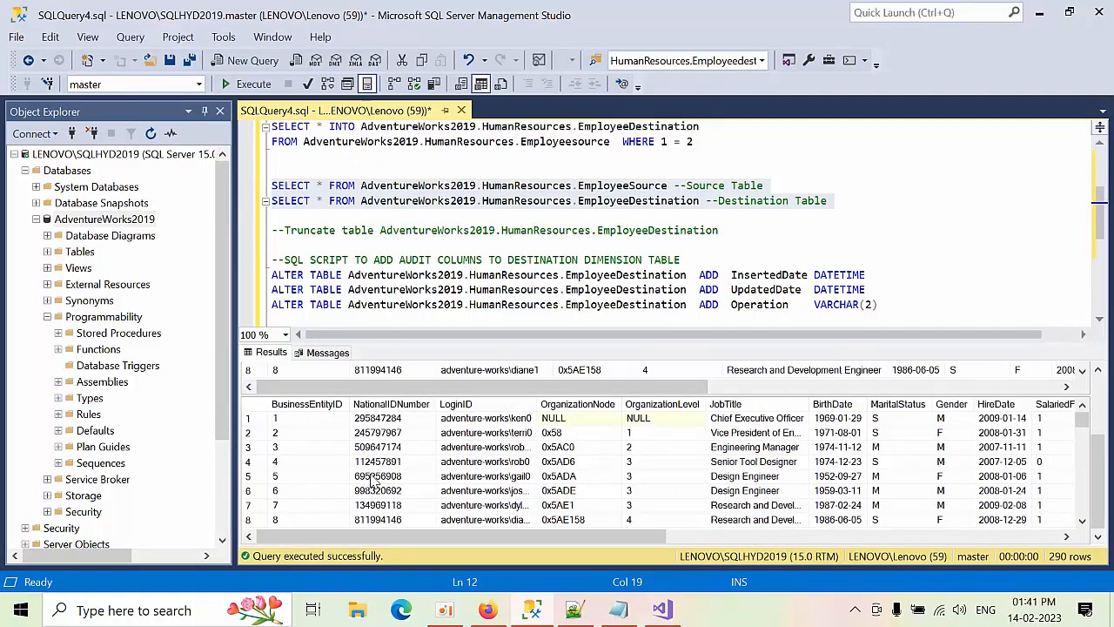
pyautogui.click(301, 423)
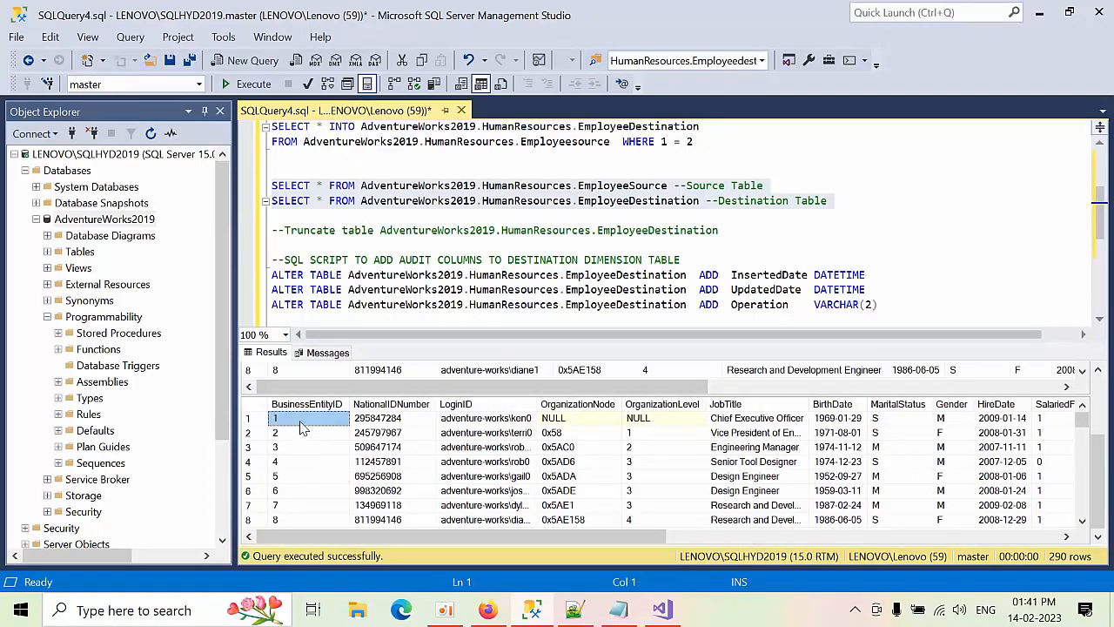
pyautogui.click(382, 422)
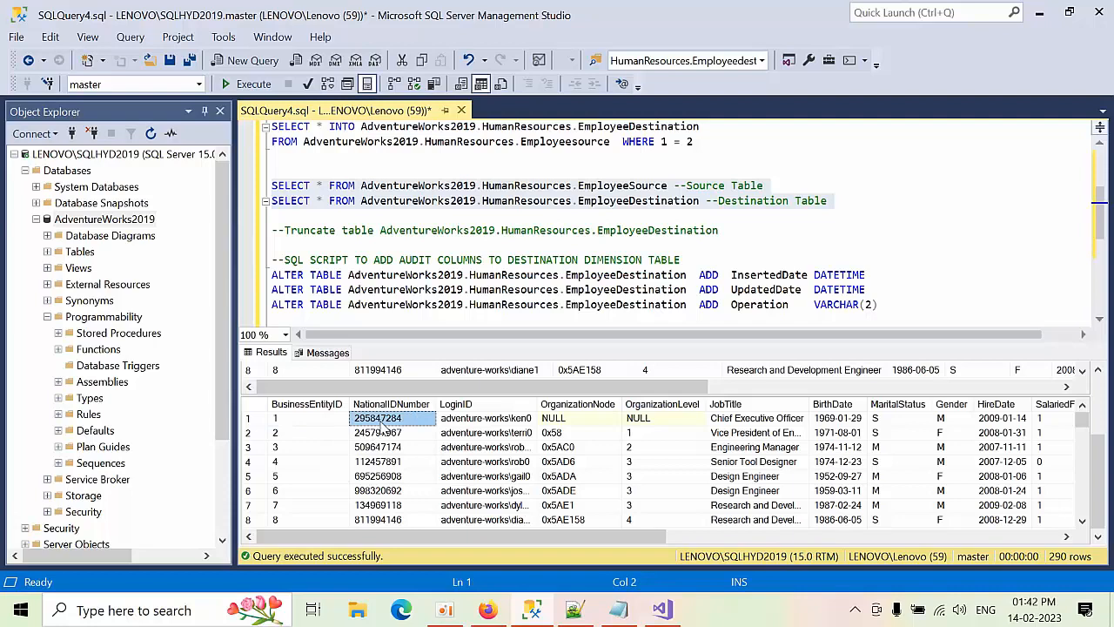
pyautogui.click(479, 422)
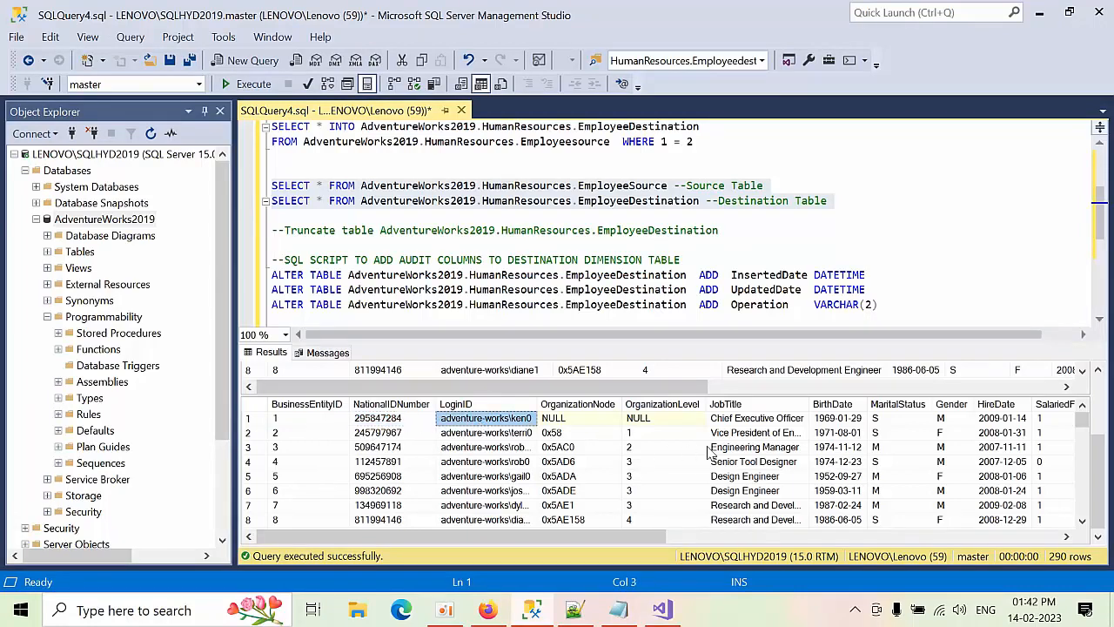
pyautogui.moveTo(750, 419); pyautogui.dragTo(759, 482)
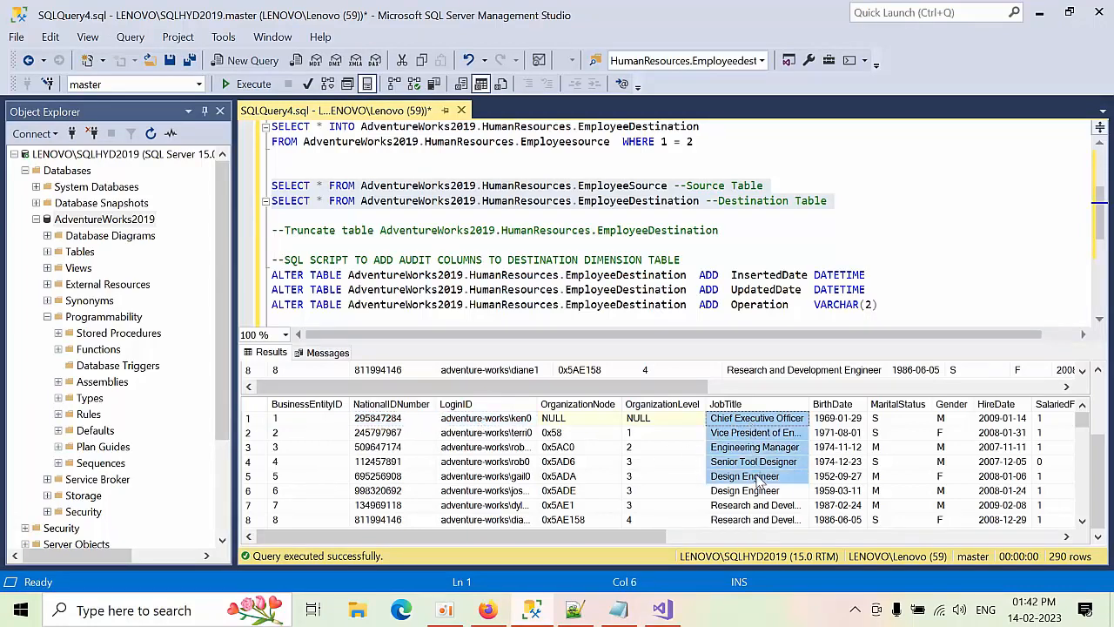
pyautogui.moveTo(688, 434); pyautogui.dragTo(693, 507)
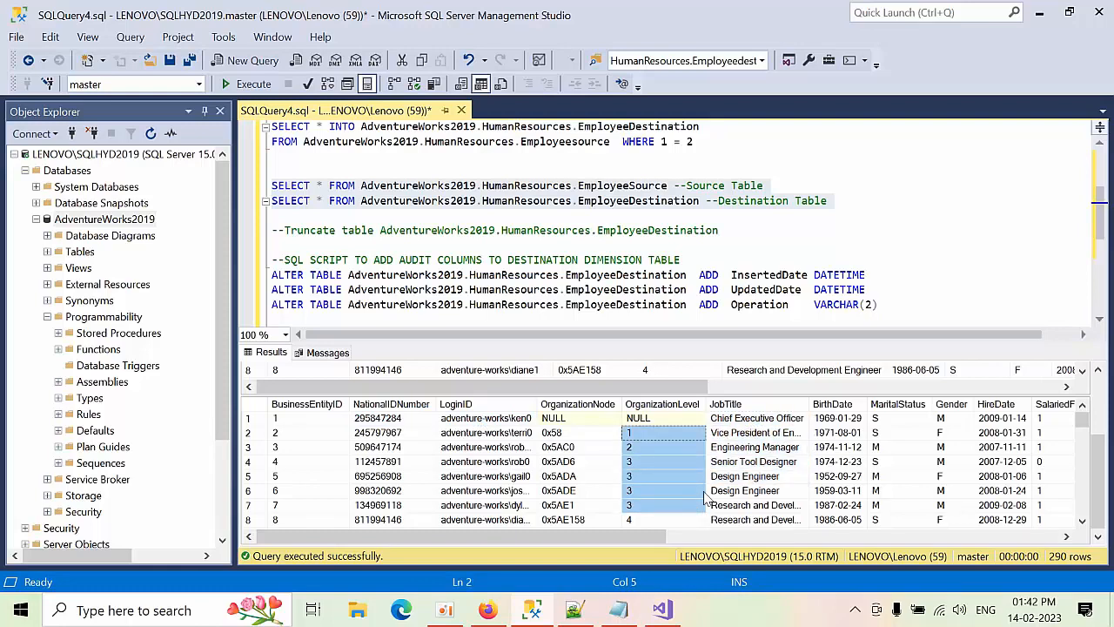
pyautogui.moveTo(846, 420); pyautogui.dragTo(858, 492)
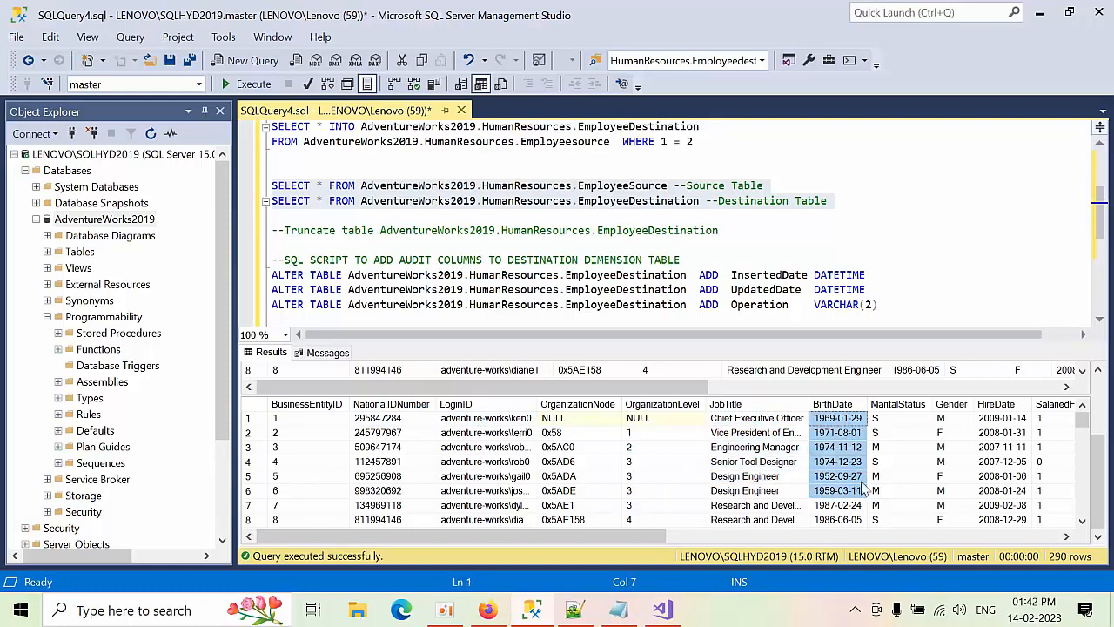
pyautogui.moveTo(941, 419); pyautogui.dragTo(966, 494)
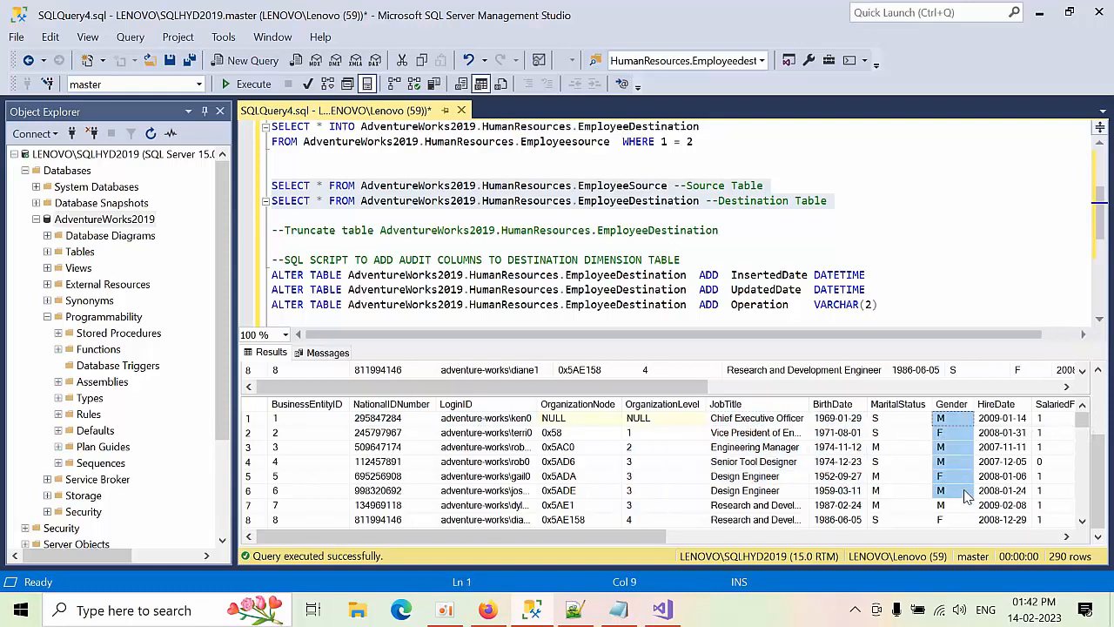
pyautogui.moveTo(997, 419); pyautogui.dragTo(1003, 464)
pyautogui.moveTo(888, 419); pyautogui.dragTo(902, 487)
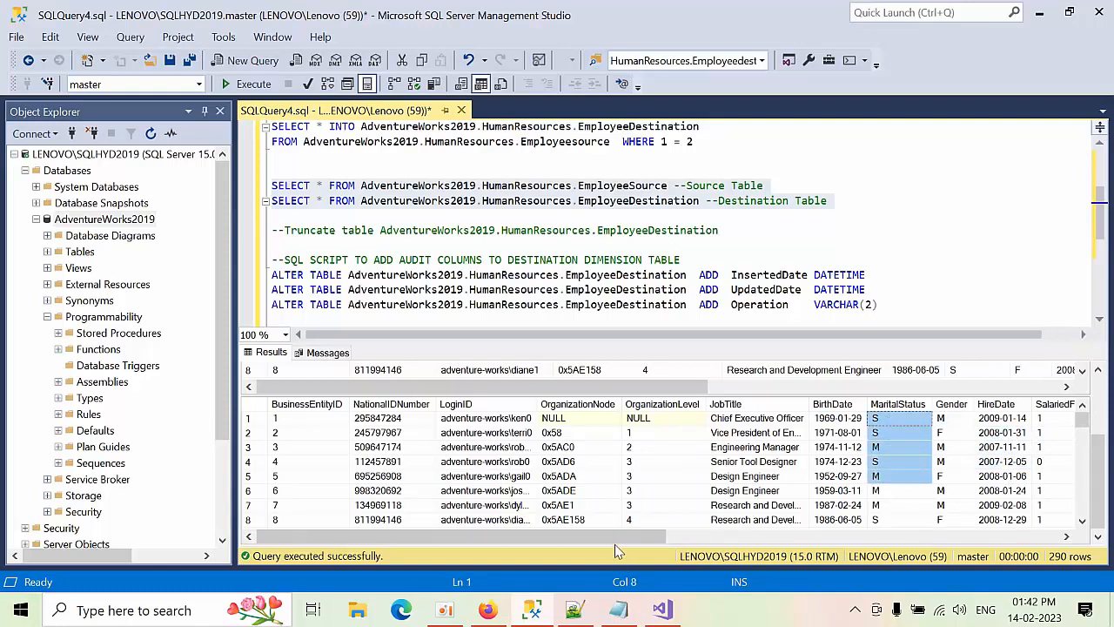
# Examine the SickLeaveHours, VacationHours and MaritalStatus values in the EmployeeDestination result rows.
pyautogui.moveTo(614, 538); pyautogui.dragTo(812, 539)
pyautogui.moveTo(830, 435); pyautogui.dragTo(831, 493)
pyautogui.moveTo(745, 438); pyautogui.dragTo(756, 496)
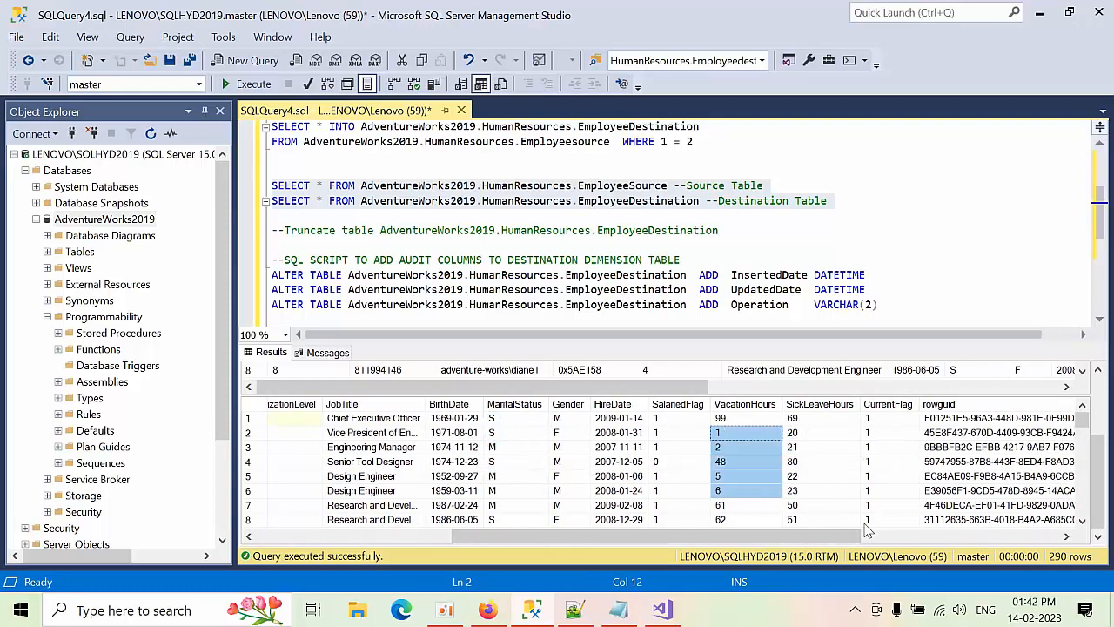
pyautogui.click(531, 477)
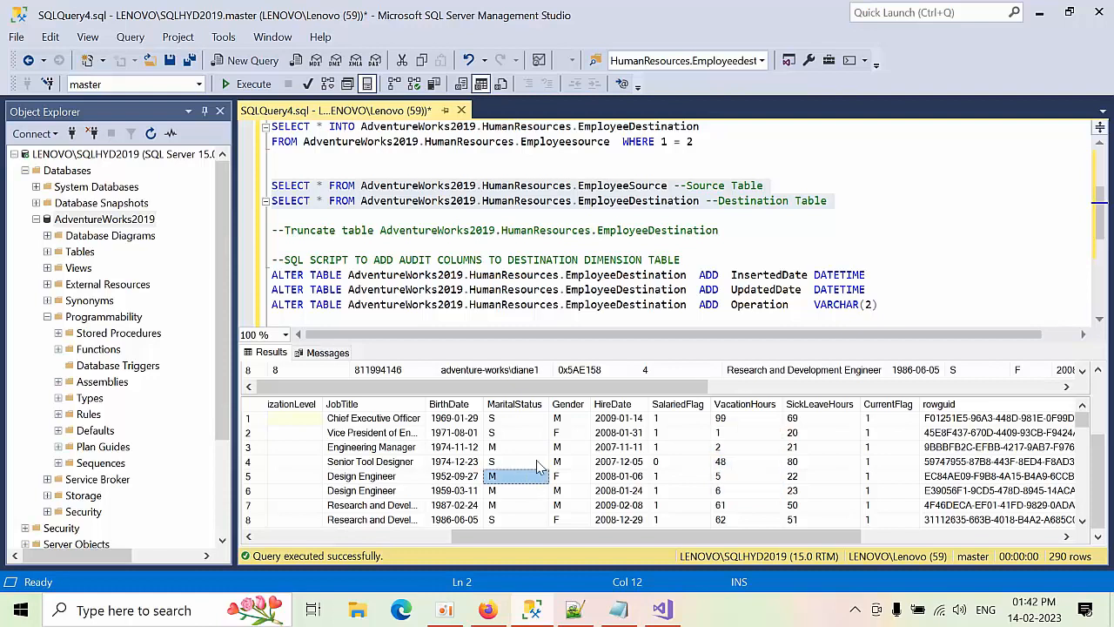
pyautogui.click(739, 248)
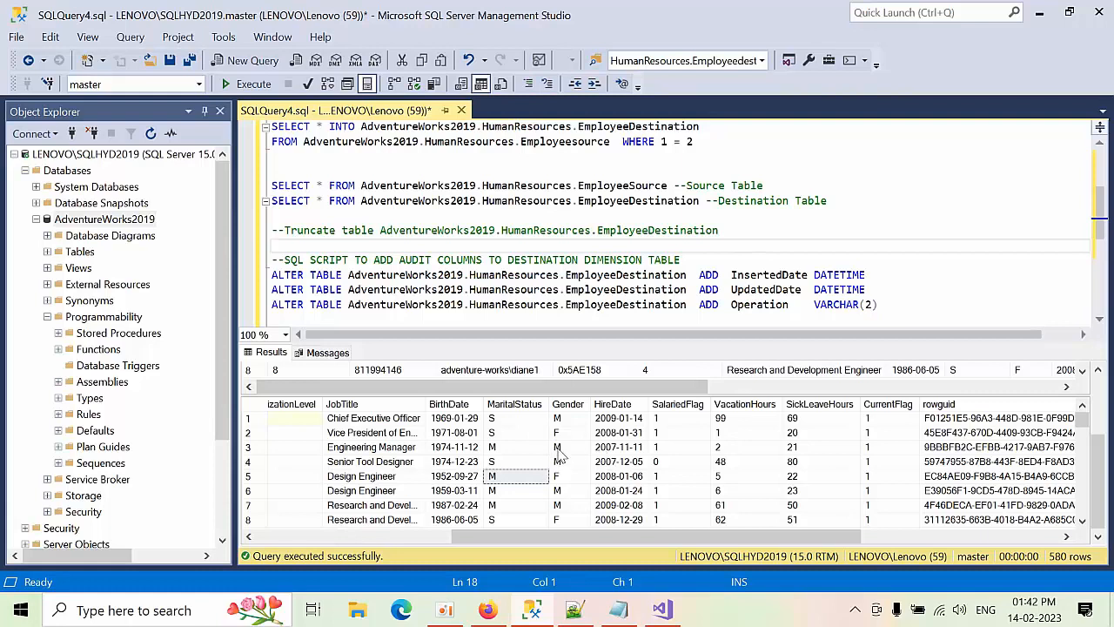
pyautogui.click(512, 420)
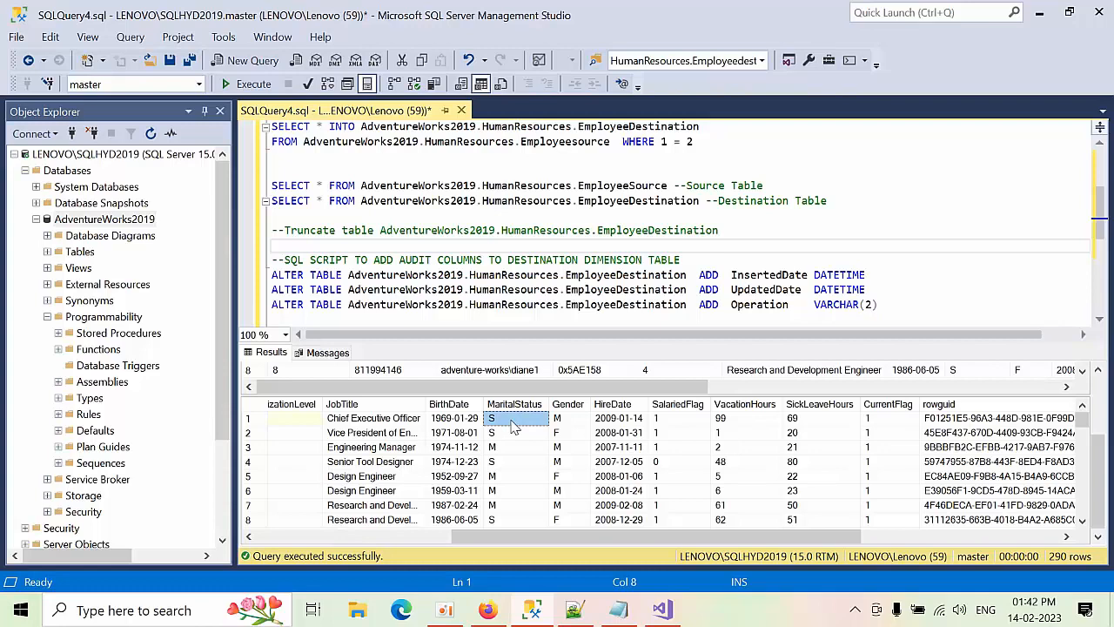
# Switch to Visual Studio and add a Conditional Split transformation to the data flow below the Lookup.
pyautogui.click(661, 610)
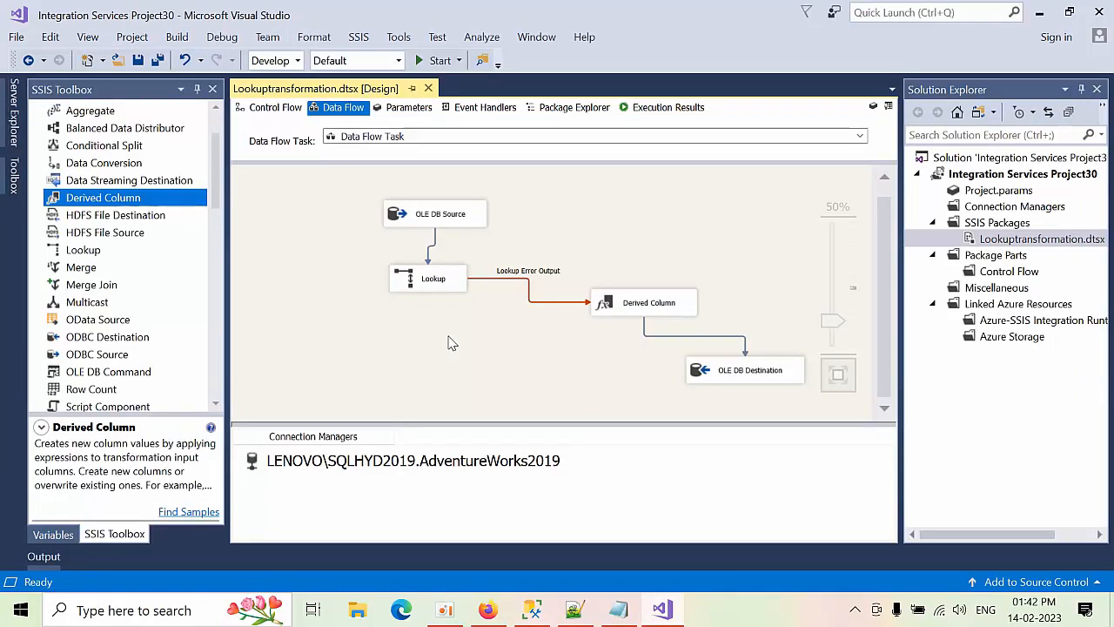
pyautogui.moveTo(214, 179); pyautogui.dragTo(213, 157)
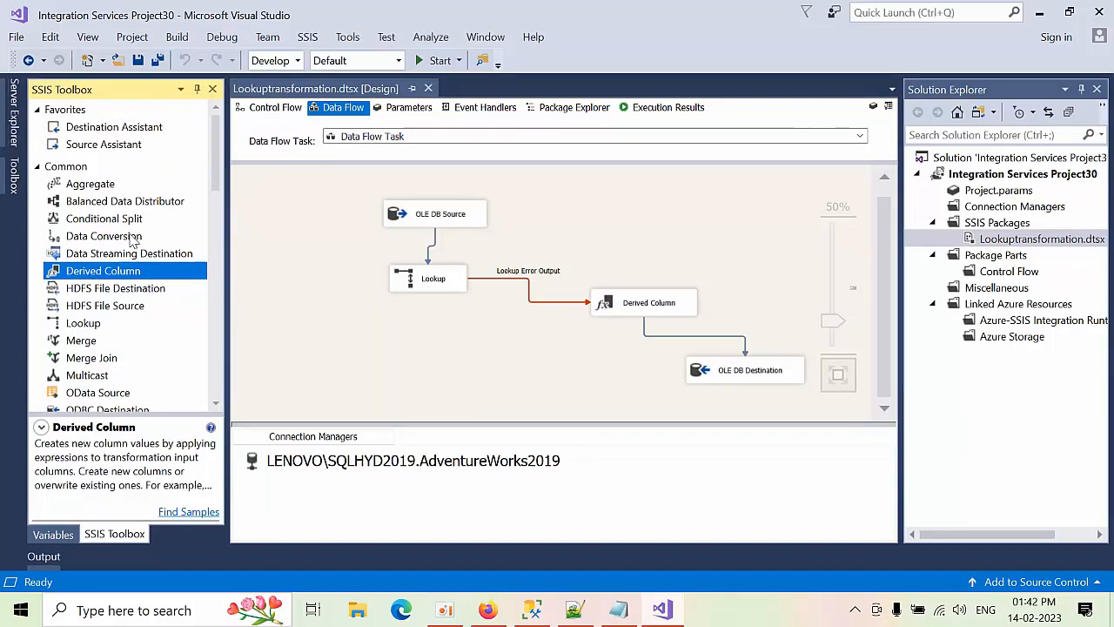
pyautogui.moveTo(99, 218); pyautogui.dragTo(330, 341)
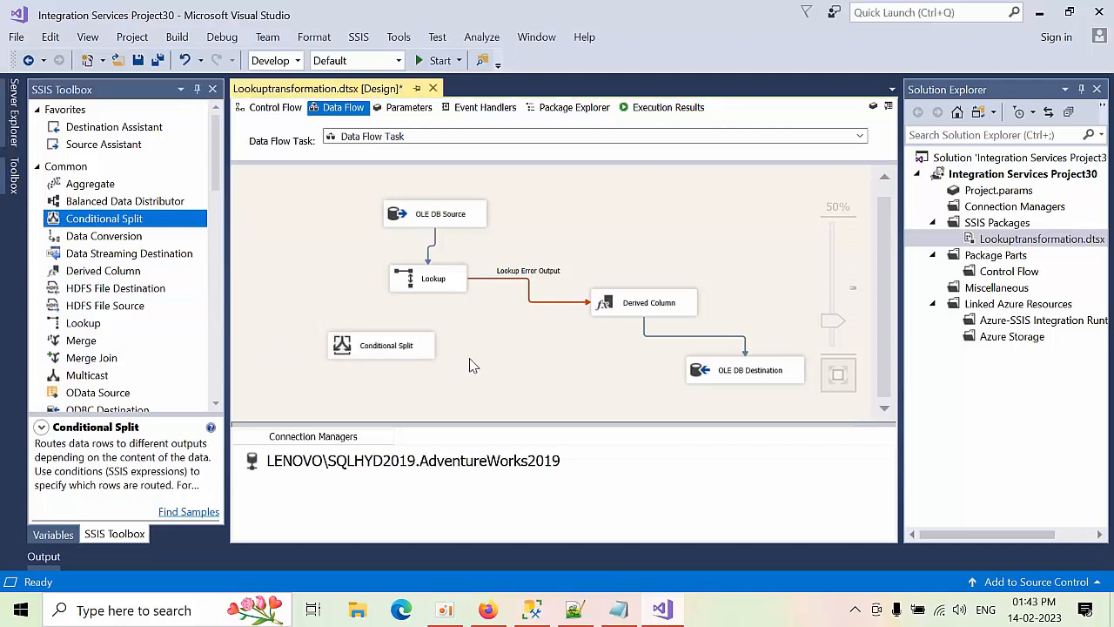
# Connect the Lookup Match Output to the Conditional Split Input and place the Conditional Split below and to the left of the Lookup.
pyautogui.click(426, 285)
pyautogui.moveTo(437, 307); pyautogui.dragTo(385, 345)
pyautogui.click(477, 302)
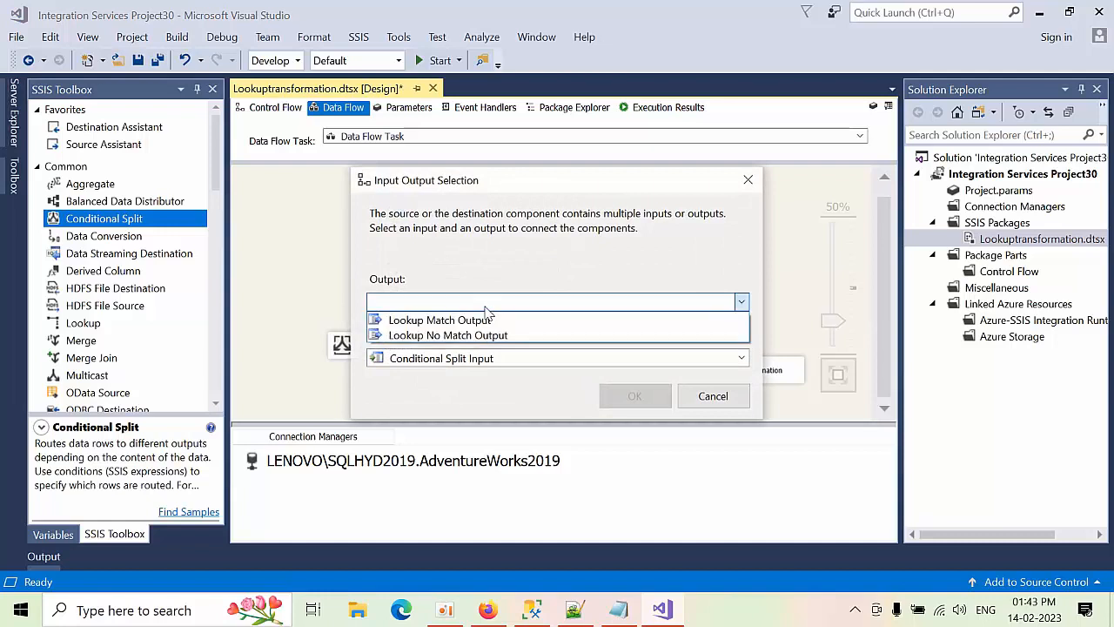
pyautogui.click(513, 318)
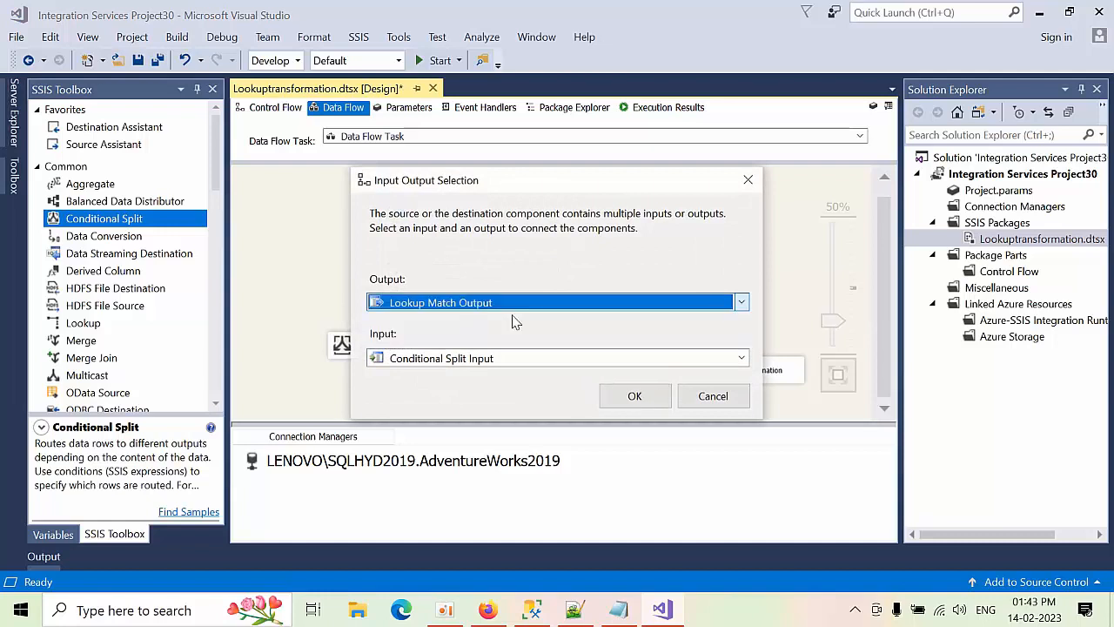
pyautogui.click(633, 399)
pyautogui.moveTo(398, 349); pyautogui.dragTo(346, 350)
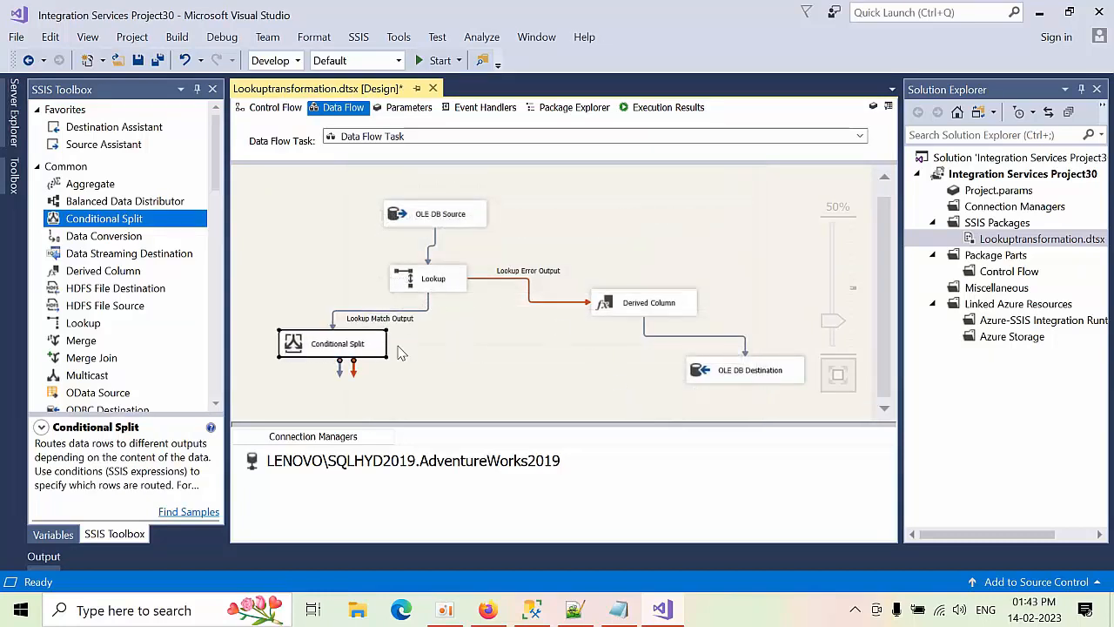
pyautogui.click(504, 356)
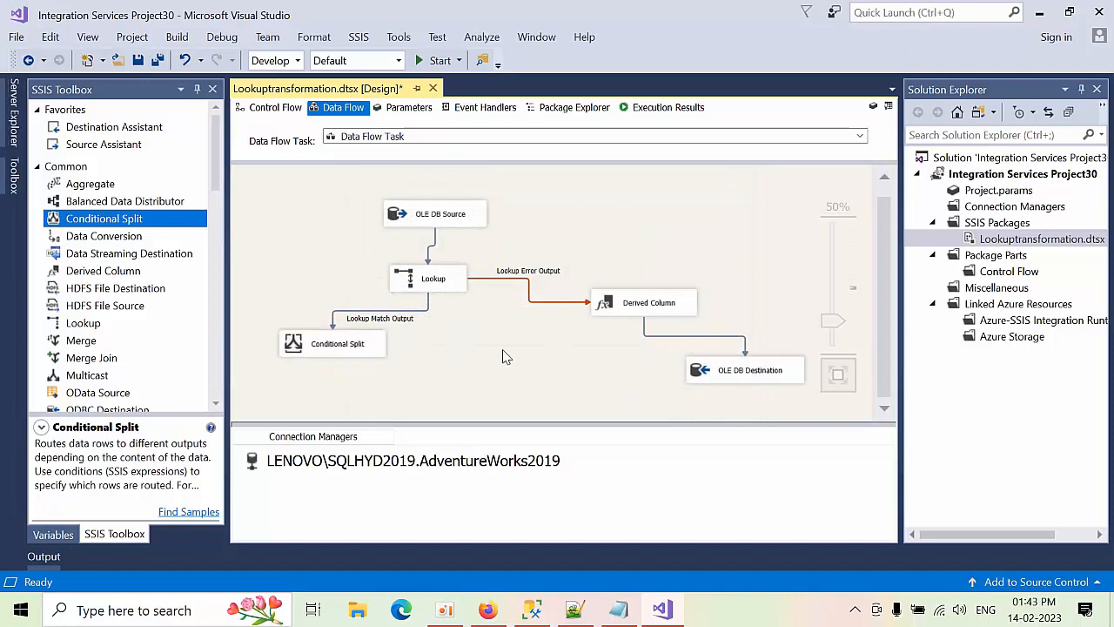
# Review the input columns available to the Conditional Split transformation, and close its editor without adding a condition.
pyautogui.doubleClick(357, 348)
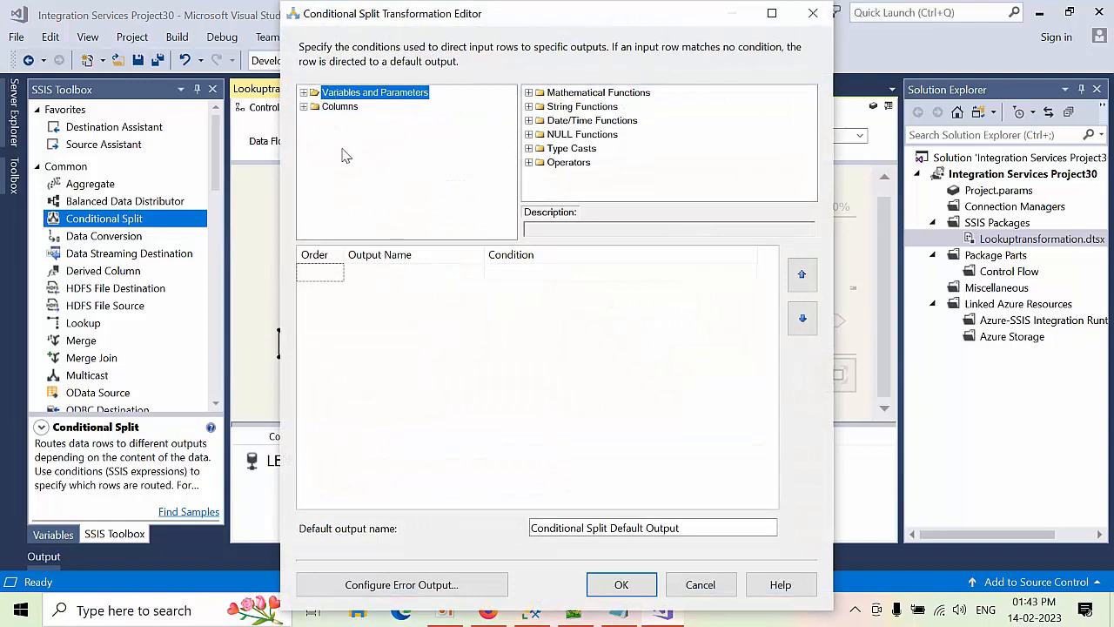
pyautogui.click(371, 271)
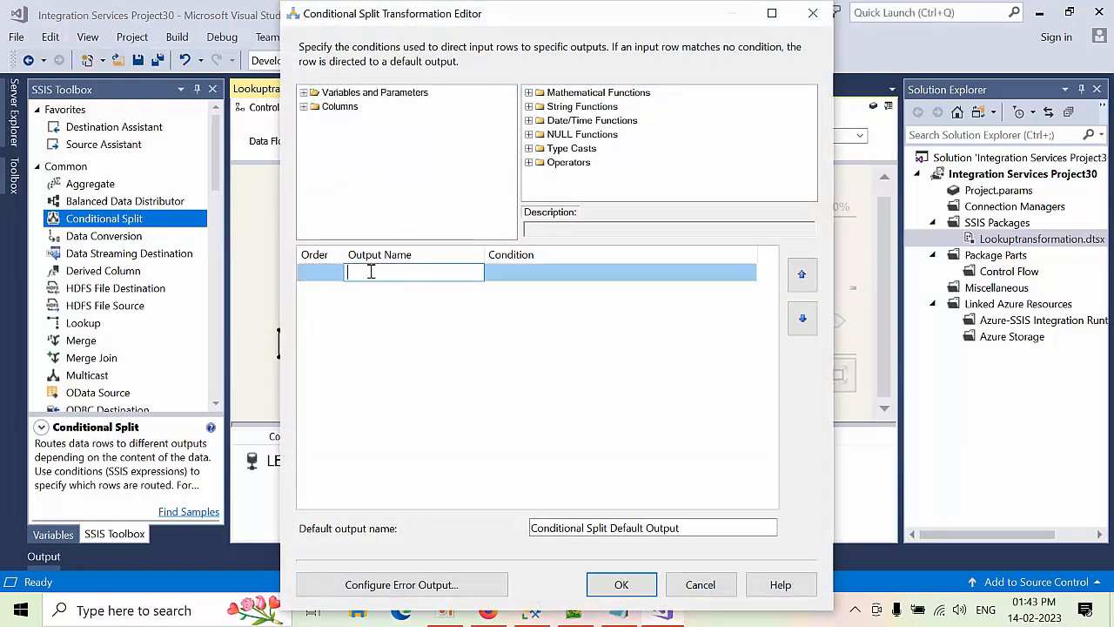
pyautogui.doubleClick(340, 107)
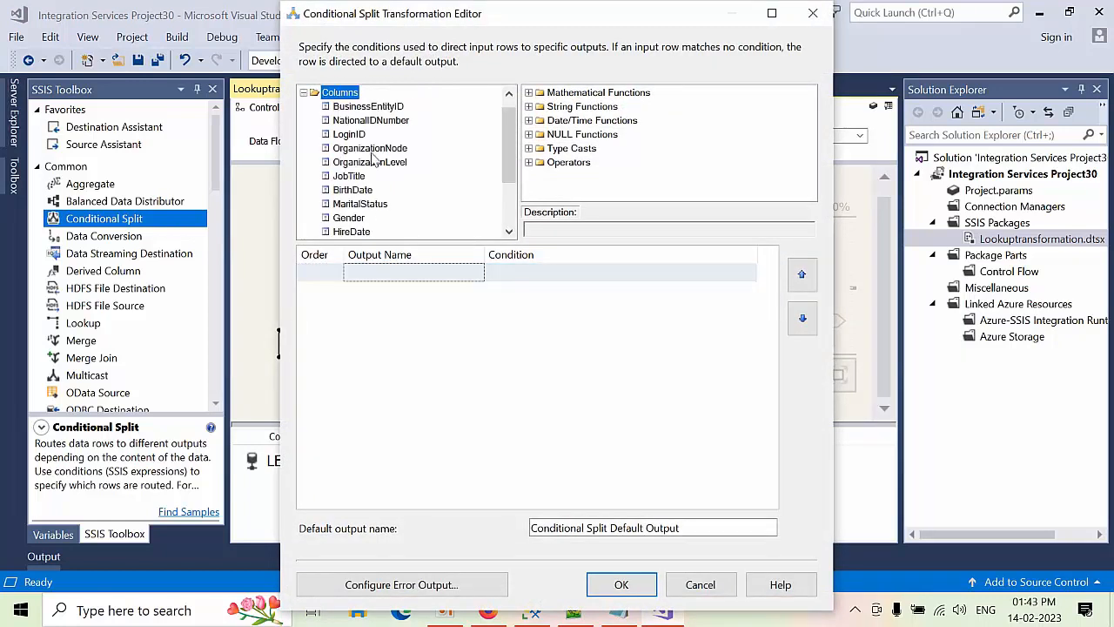
pyautogui.scroll(-1, 392, 161)
pyautogui.scroll(-1, 392, 174)
pyautogui.scroll(3, 388, 183)
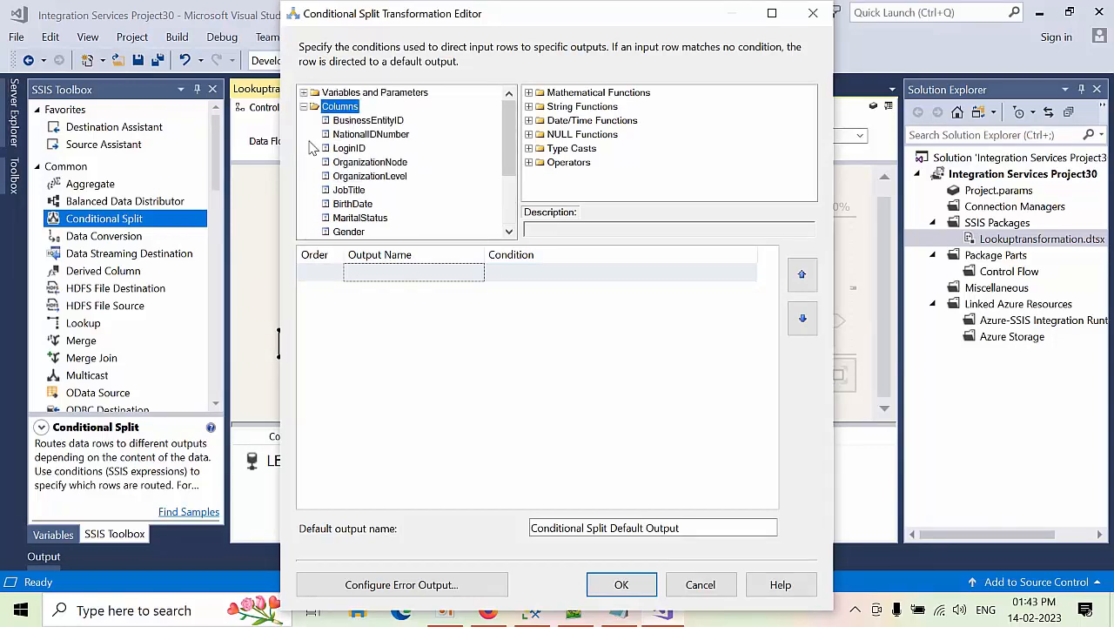
pyautogui.scroll(-2, 392, 192)
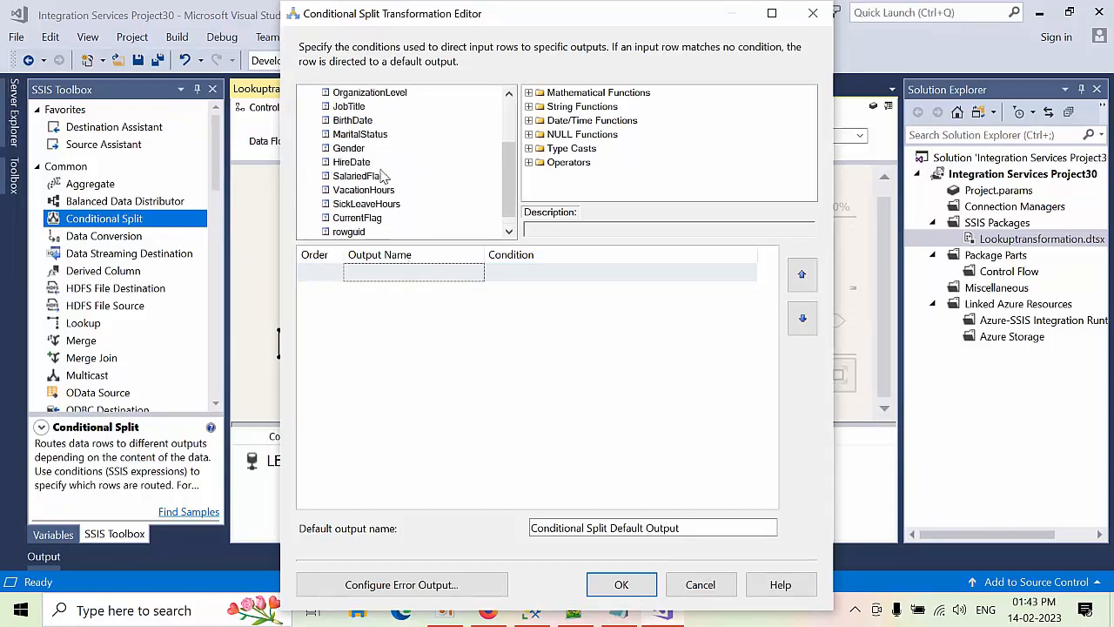
pyautogui.scroll(2, 366, 148)
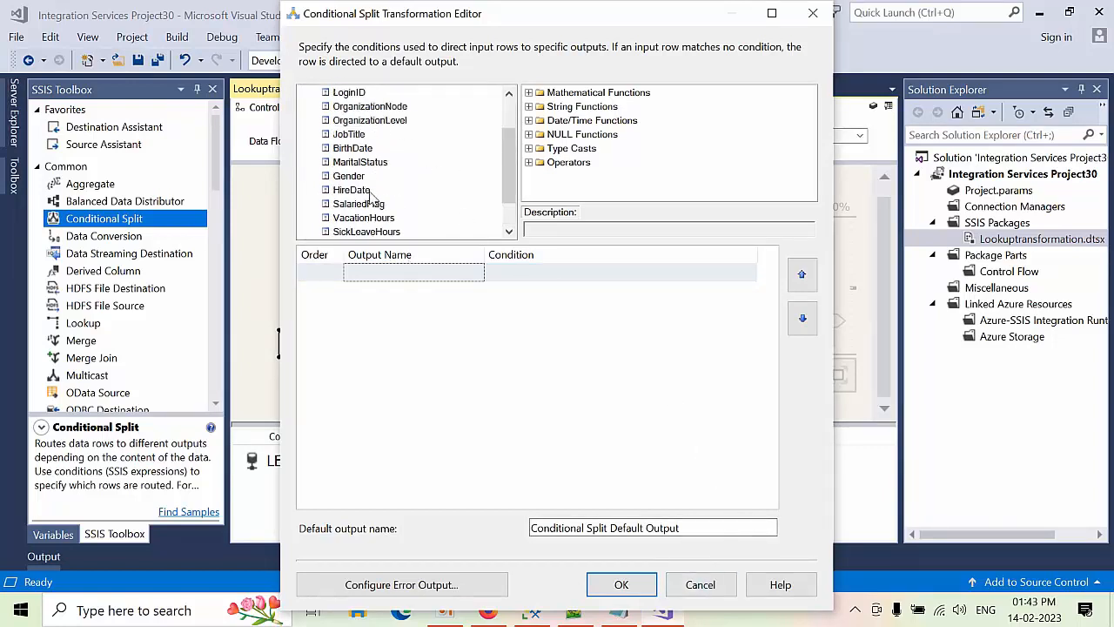
pyautogui.scroll(-2, 357, 165)
pyautogui.scroll(1, 364, 196)
pyautogui.scroll(-1, 370, 213)
pyautogui.scroll(2, 370, 209)
pyautogui.scroll(-2, 367, 200)
pyautogui.scroll(1, 366, 196)
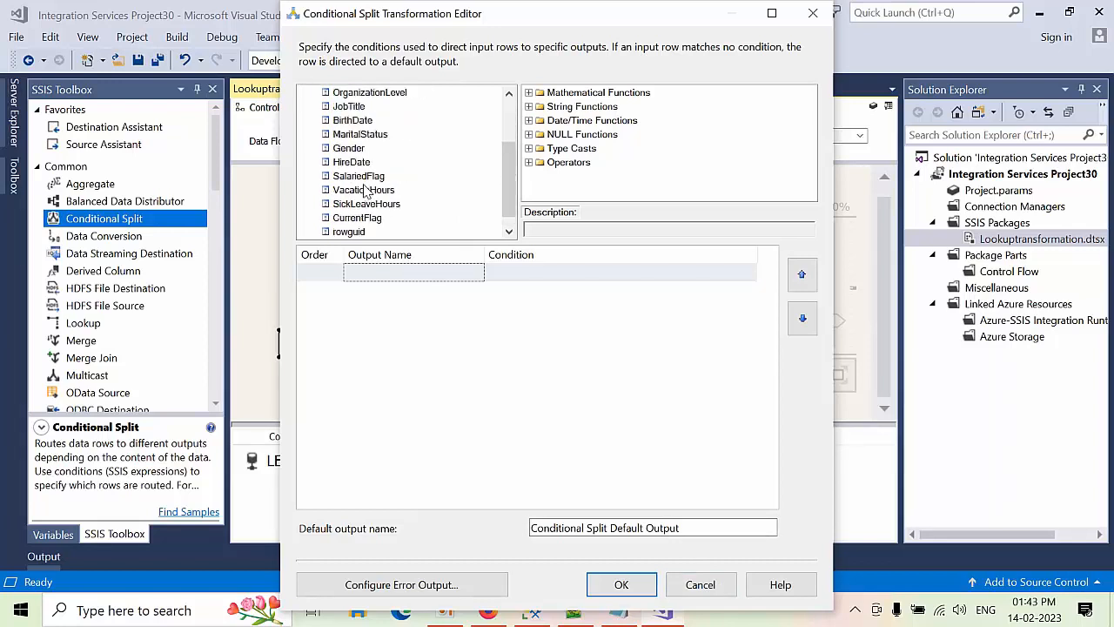
pyautogui.scroll(-1, 366, 192)
pyautogui.scroll(2, 365, 192)
pyautogui.scroll(-1, 365, 193)
pyautogui.scroll(1, 366, 193)
pyautogui.scroll(-2, 368, 196)
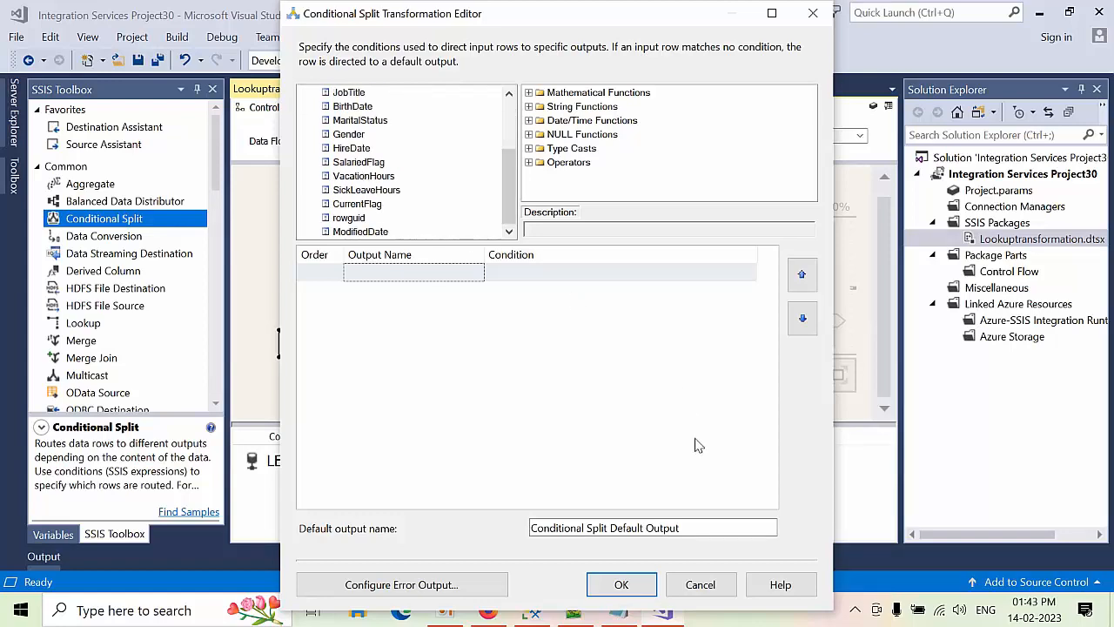
pyautogui.click(700, 585)
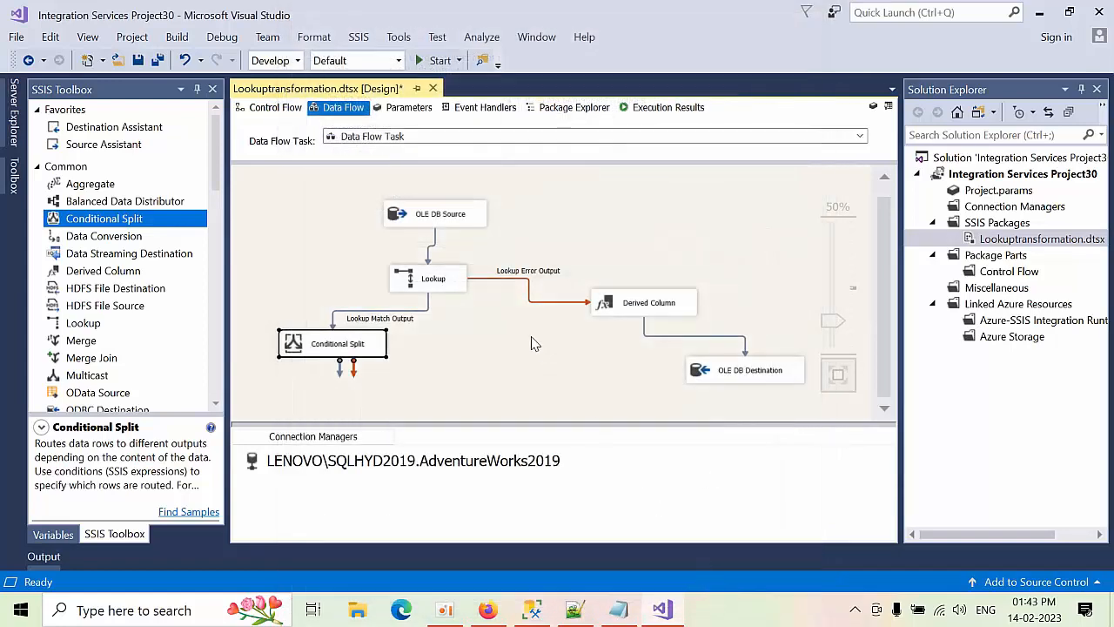
# Add the MaritalStatus lookup column as a new column with the output alias MaritalStatus_lkp in the Lookup transformation.
pyautogui.click(440, 282)
pyautogui.doubleClick(439, 282)
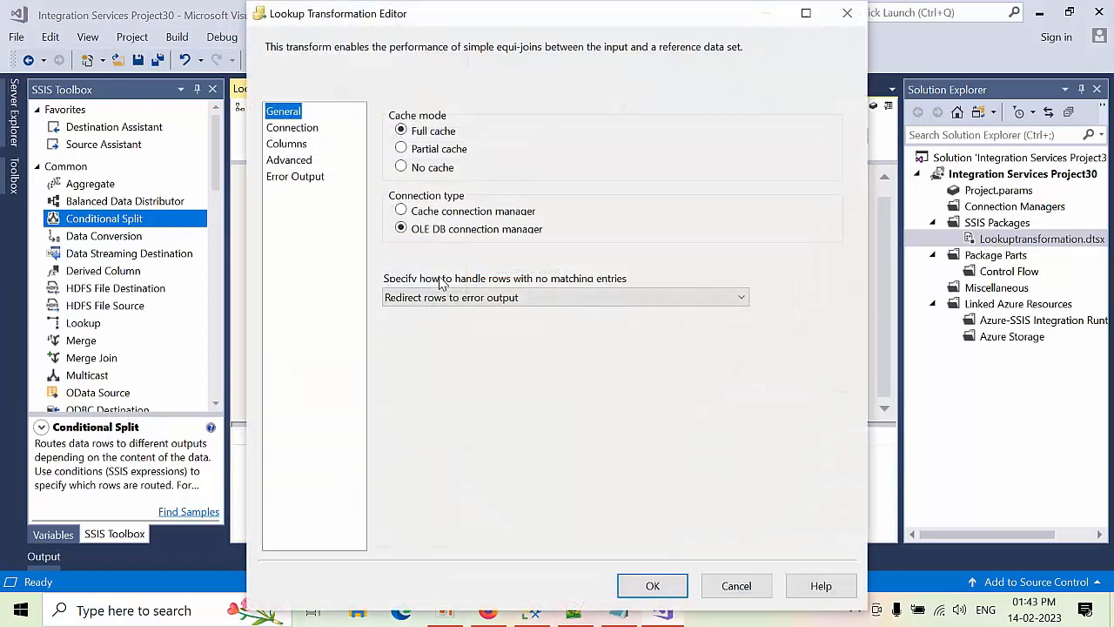
pyautogui.click(313, 132)
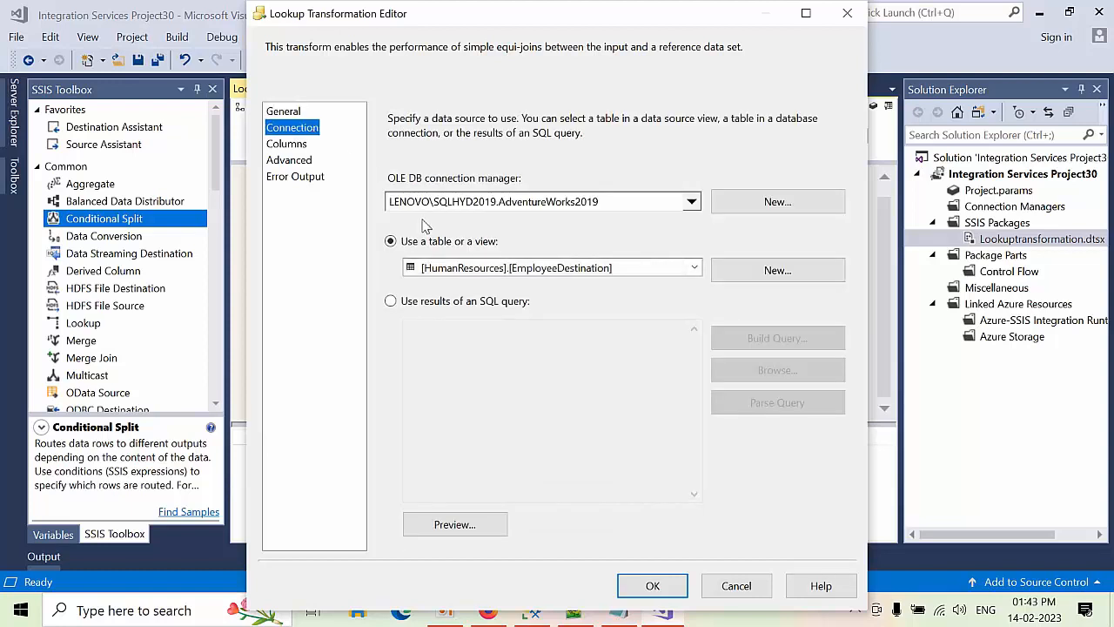
pyautogui.click(296, 146)
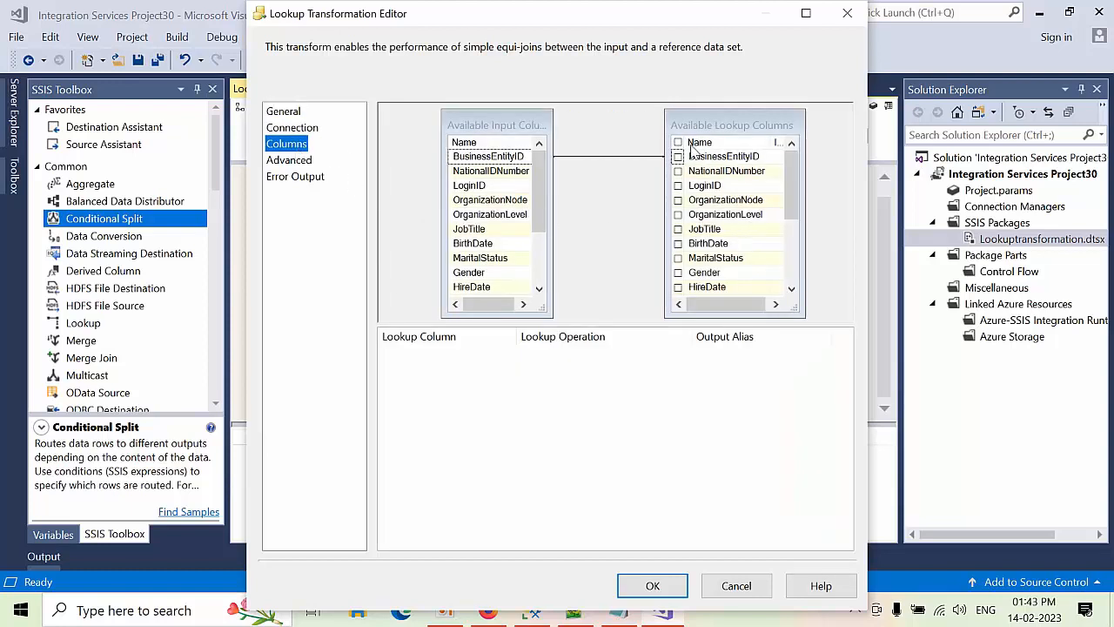
pyautogui.moveTo(791, 171); pyautogui.dragTo(796, 218)
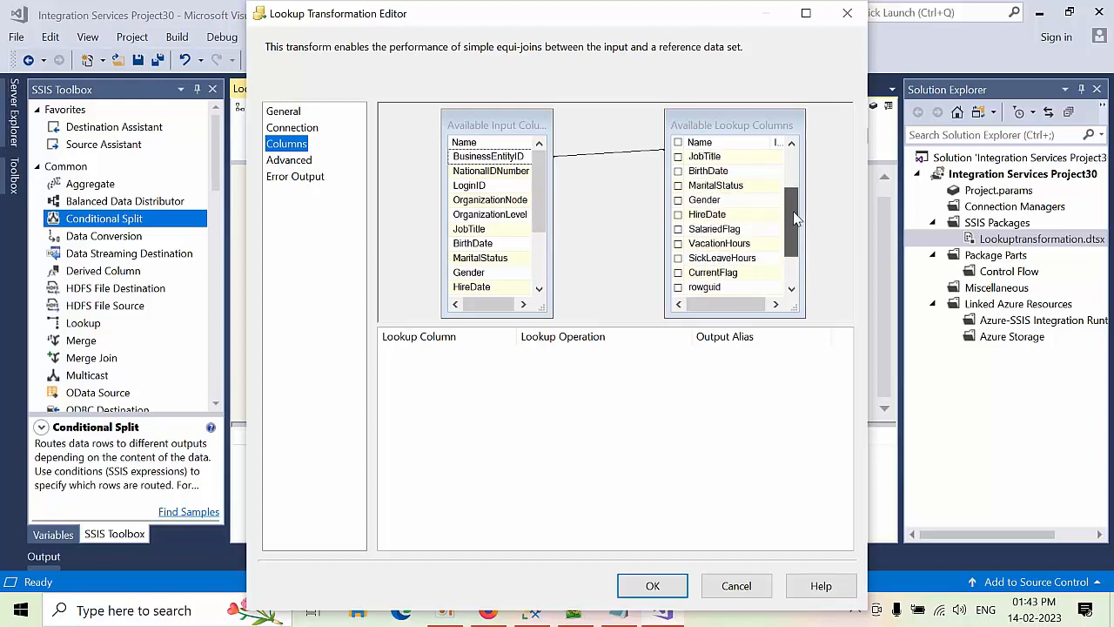
pyautogui.click(678, 186)
pyautogui.click(779, 354)
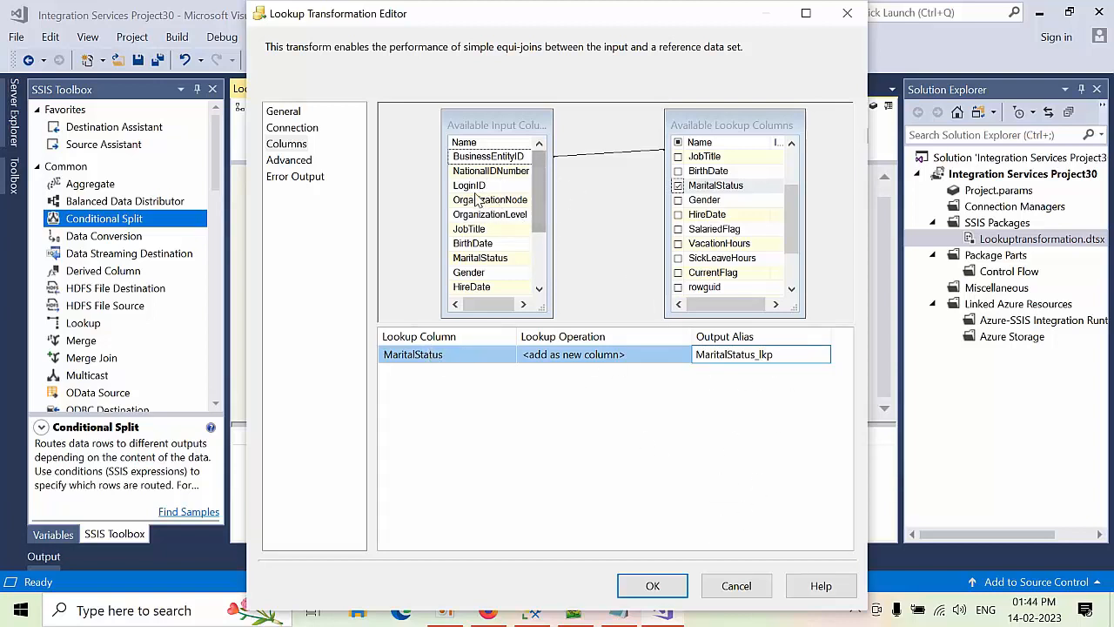
pyautogui.scroll(-1, 479, 215)
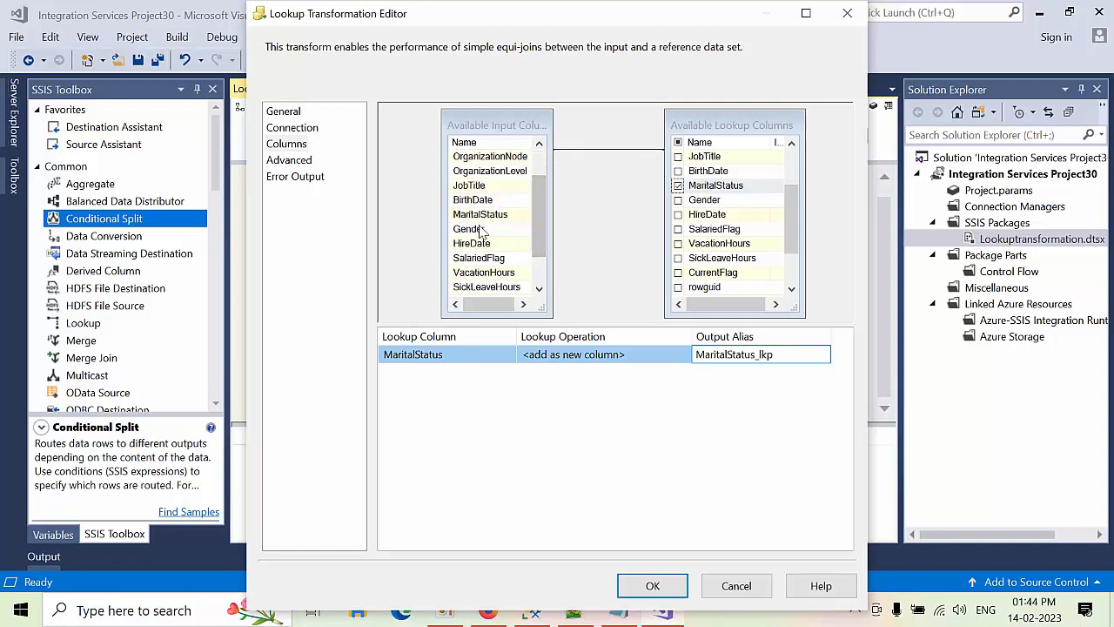
pyautogui.click(653, 586)
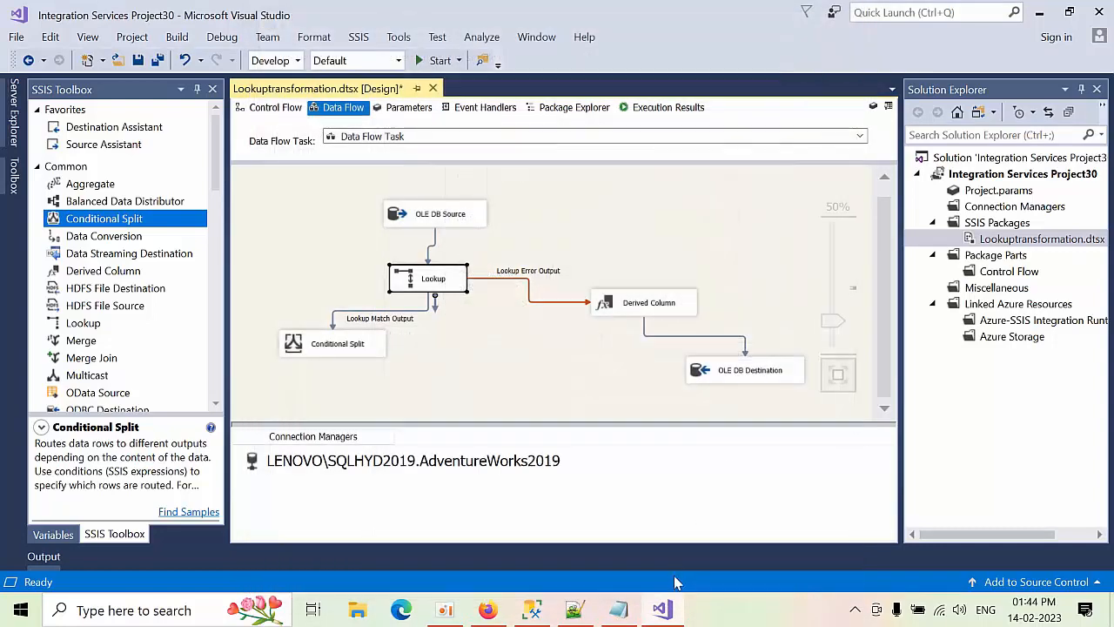
# Add an output named Incremental changes to the Conditional Split transformation.
pyautogui.click(364, 347)
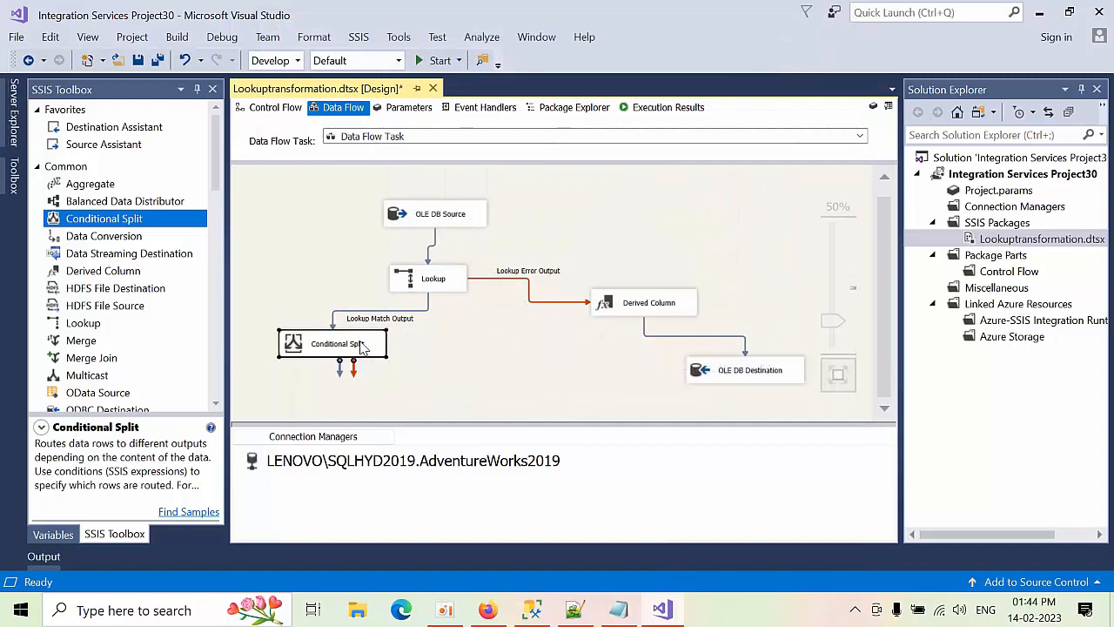
pyautogui.doubleClick(353, 346)
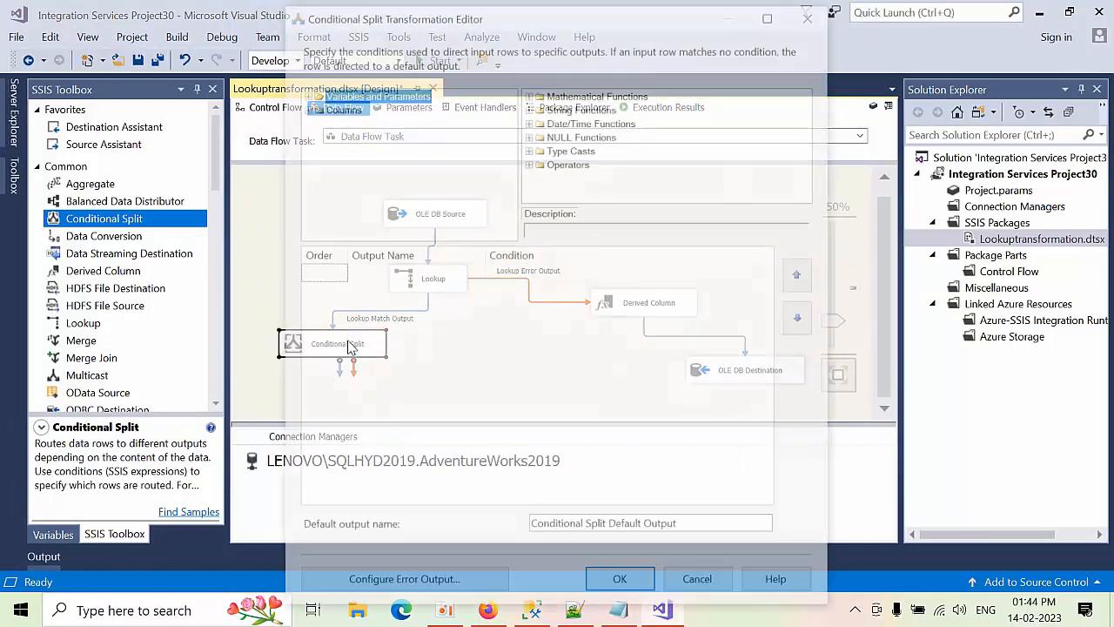
pyautogui.click(419, 276)
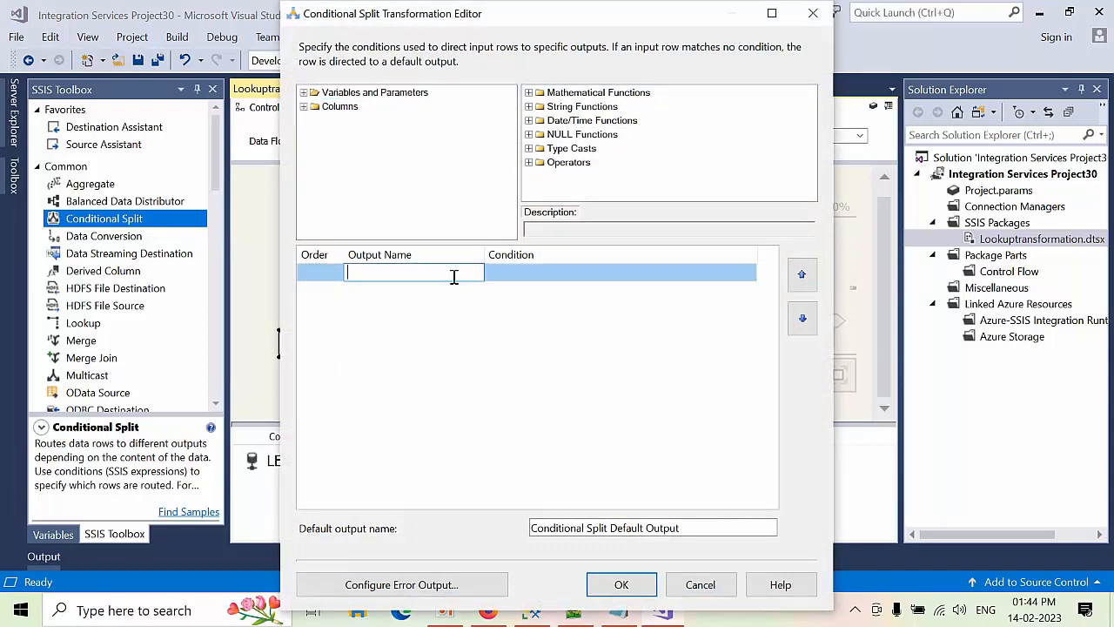
pyautogui.write('Incremental changes')
# Set the Incremental changes output's condition to [MaritalStatus] != [MaritalStatus_lkp] and apply the Conditional Split settings.
pyautogui.click(548, 270)
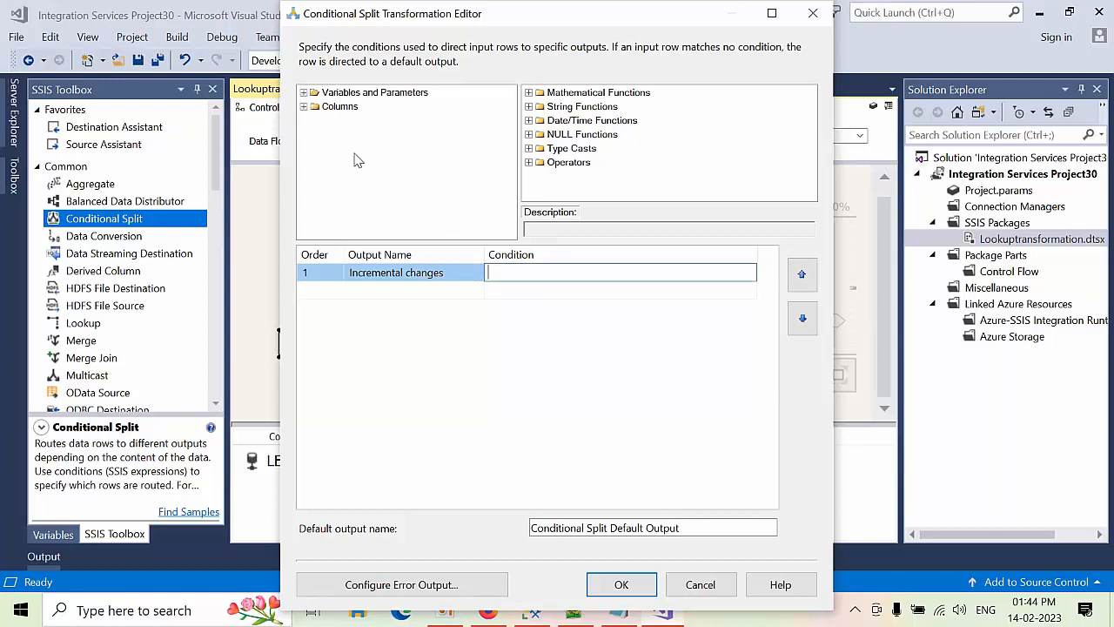
pyautogui.doubleClick(340, 106)
pyautogui.scroll(-2, 365, 157)
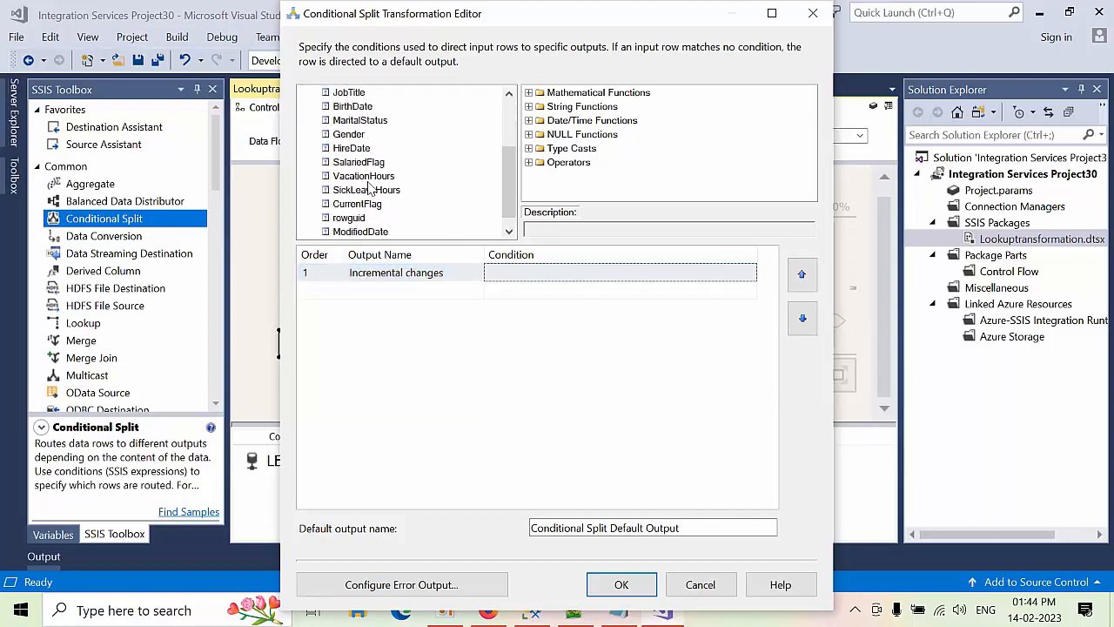
pyautogui.scroll(-1, 373, 193)
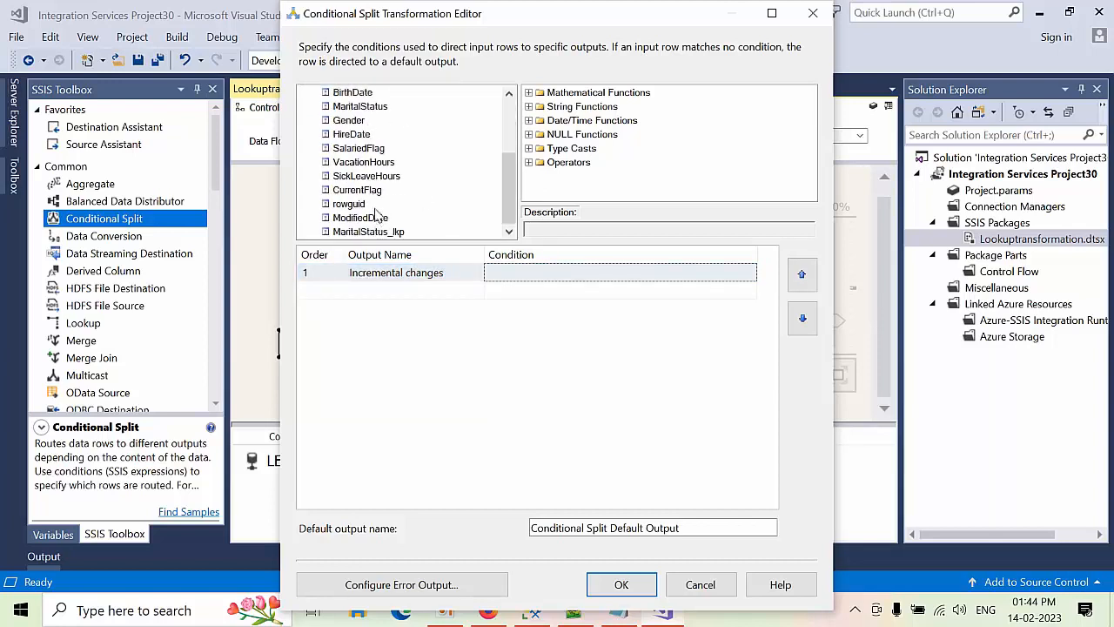
pyautogui.scroll(2, 376, 214)
pyautogui.moveTo(374, 190); pyautogui.dragTo(520, 272)
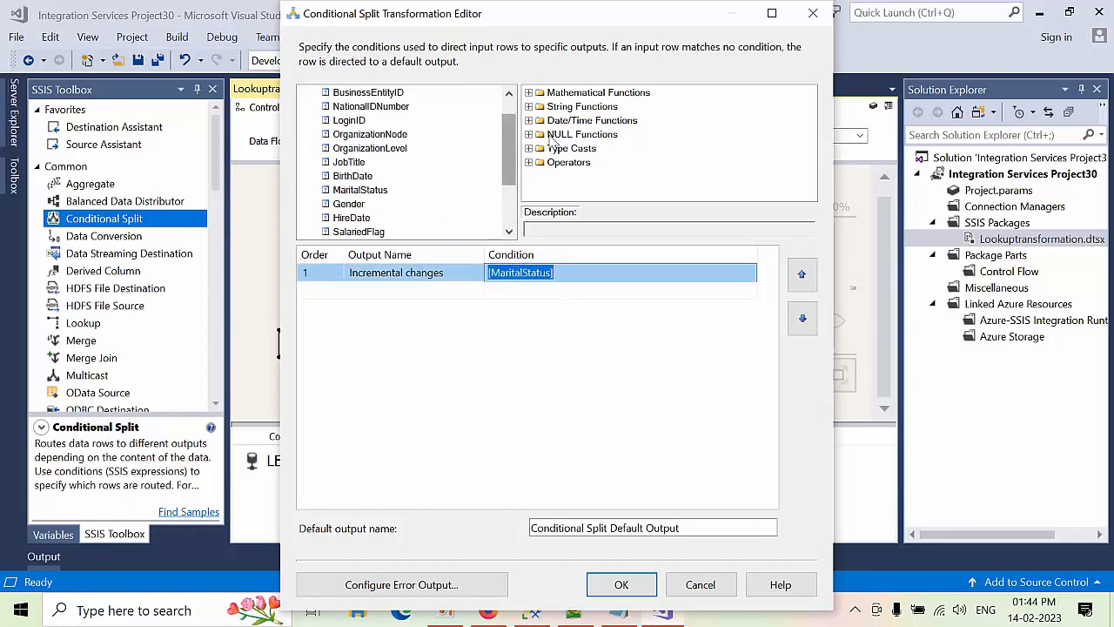
pyautogui.doubleClick(577, 165)
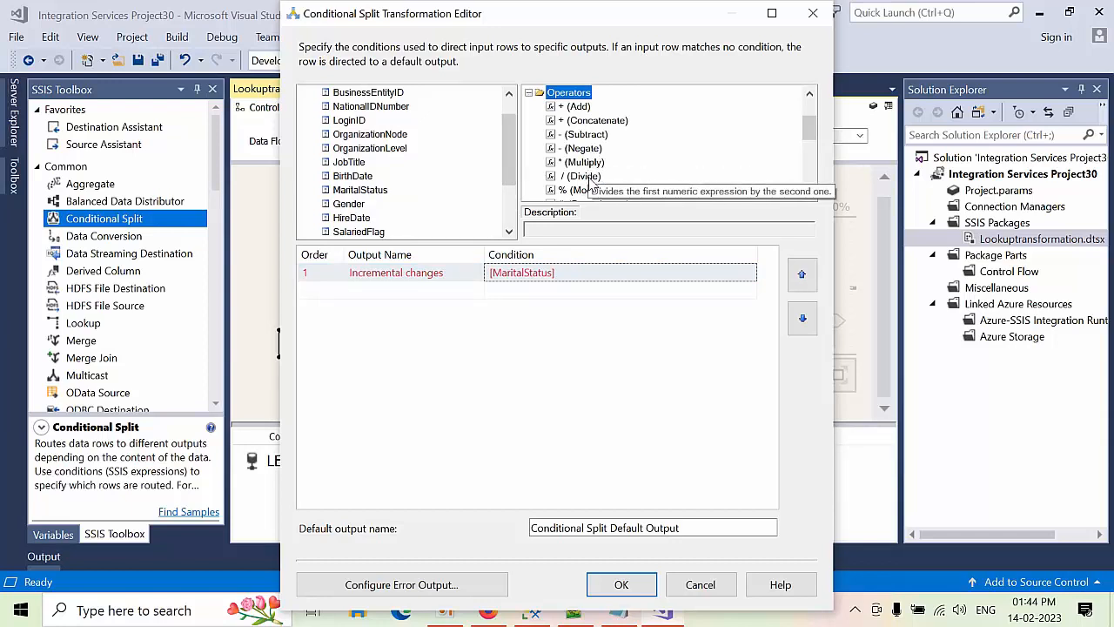
pyautogui.scroll(-1, 589, 183)
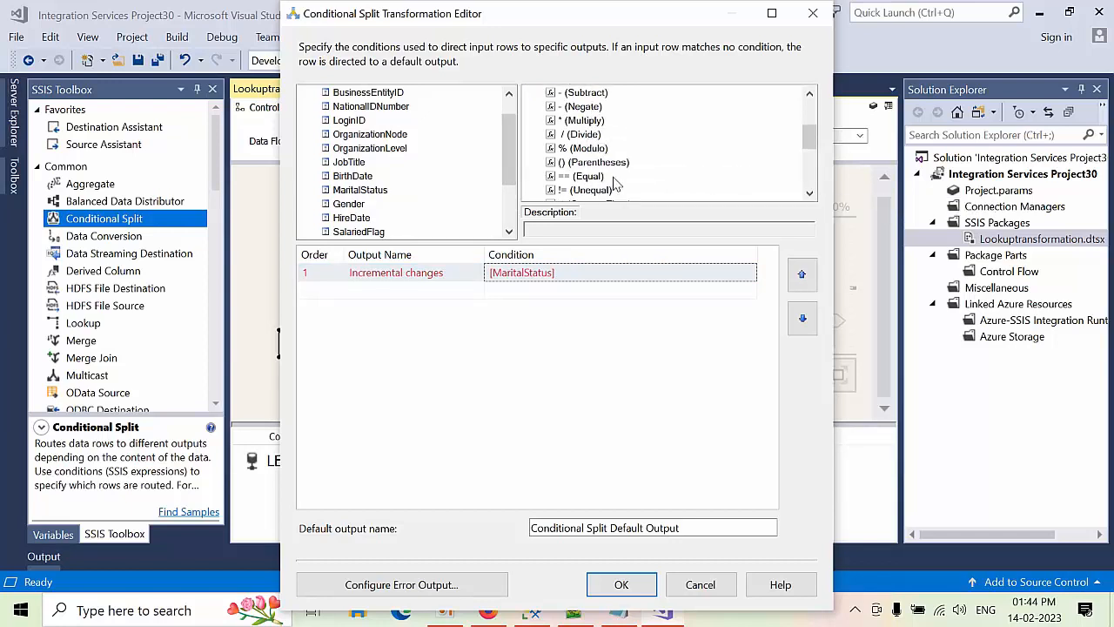
pyautogui.moveTo(591, 190); pyautogui.dragTo(589, 269)
pyautogui.moveTo(509, 155); pyautogui.dragTo(510, 196)
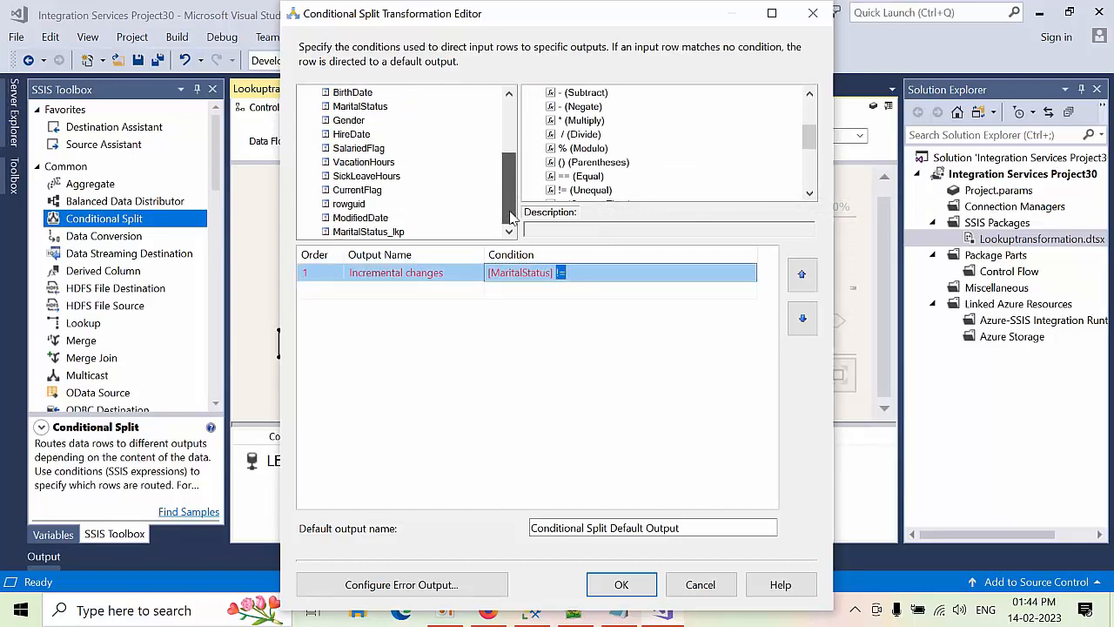
pyautogui.click(370, 233)
pyautogui.moveTo(370, 235); pyautogui.dragTo(603, 278)
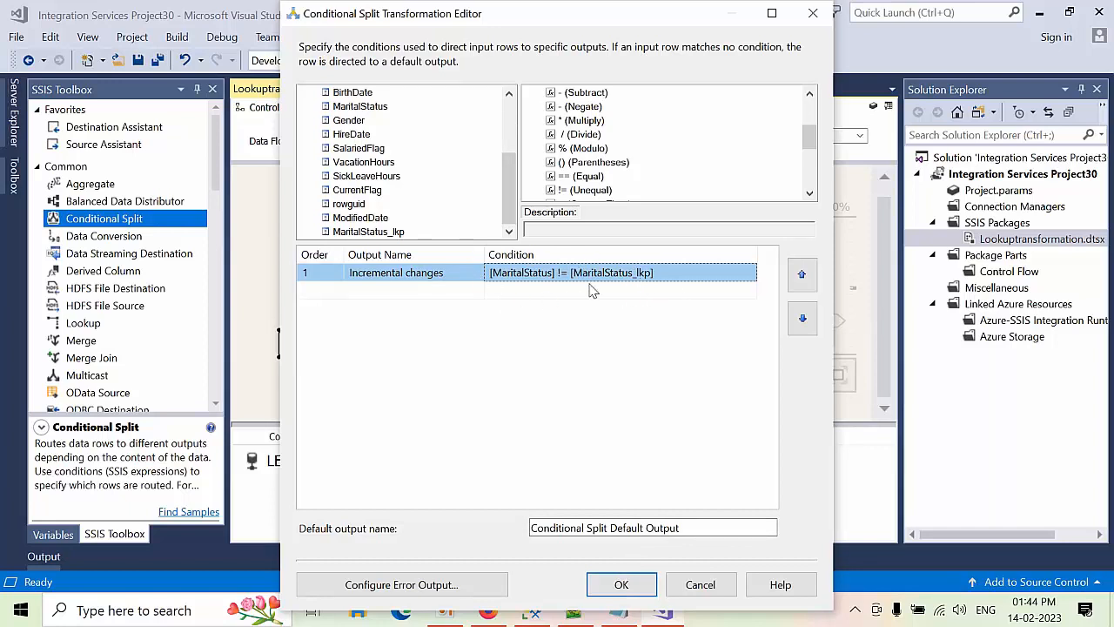
pyautogui.click(621, 588)
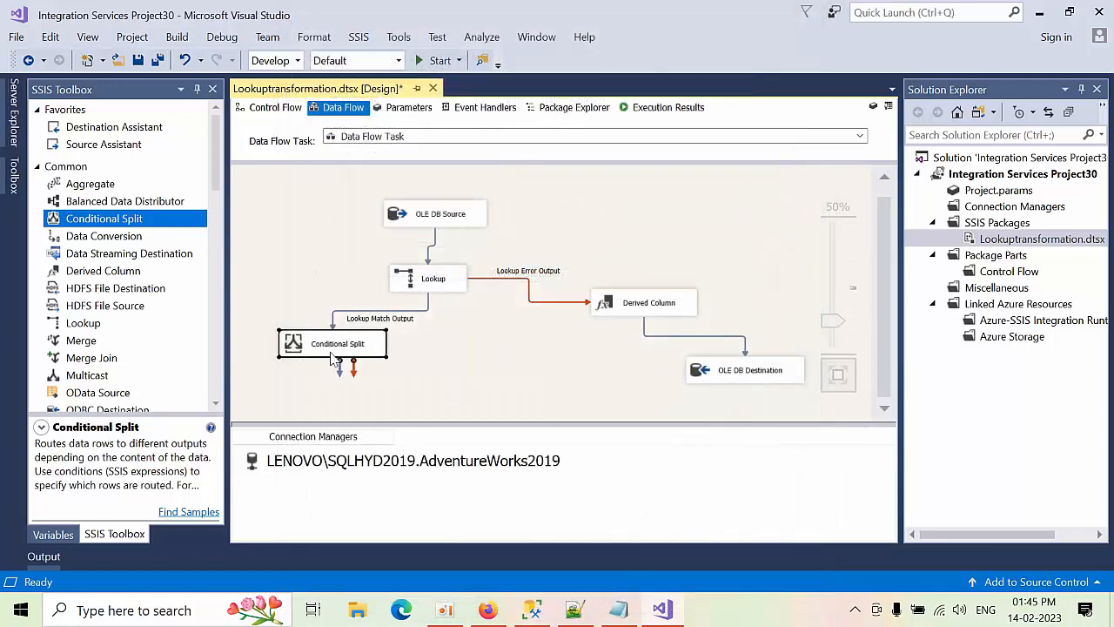
# Move the Conditional Split closer beneath the Lookup on the data flow canvas.
pyautogui.moveTo(331, 350); pyautogui.dragTo(379, 350)
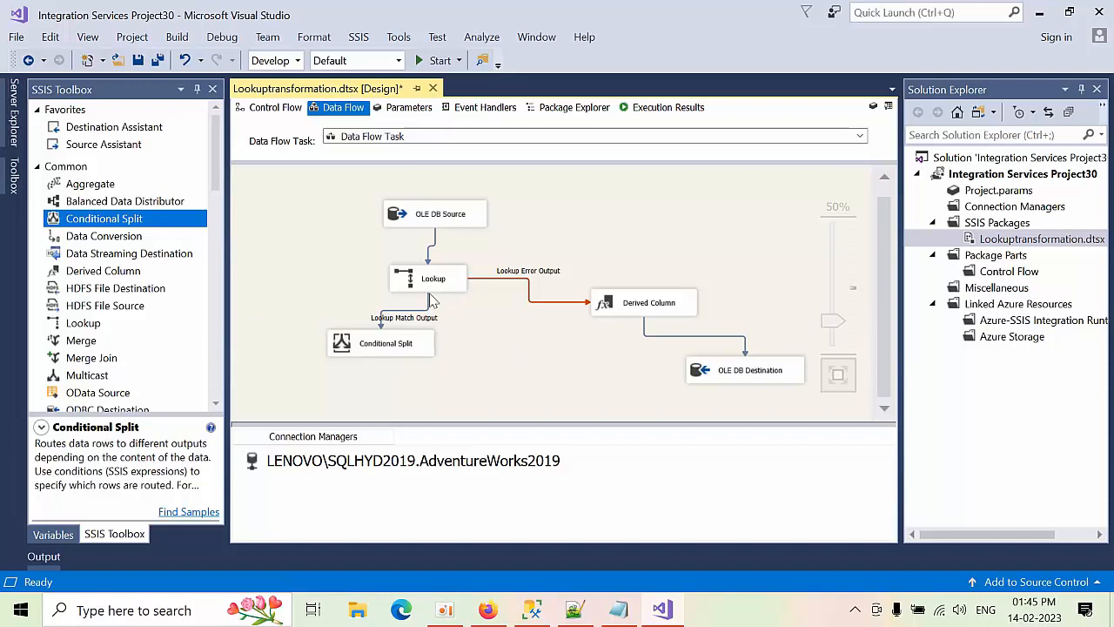
pyautogui.click(383, 348)
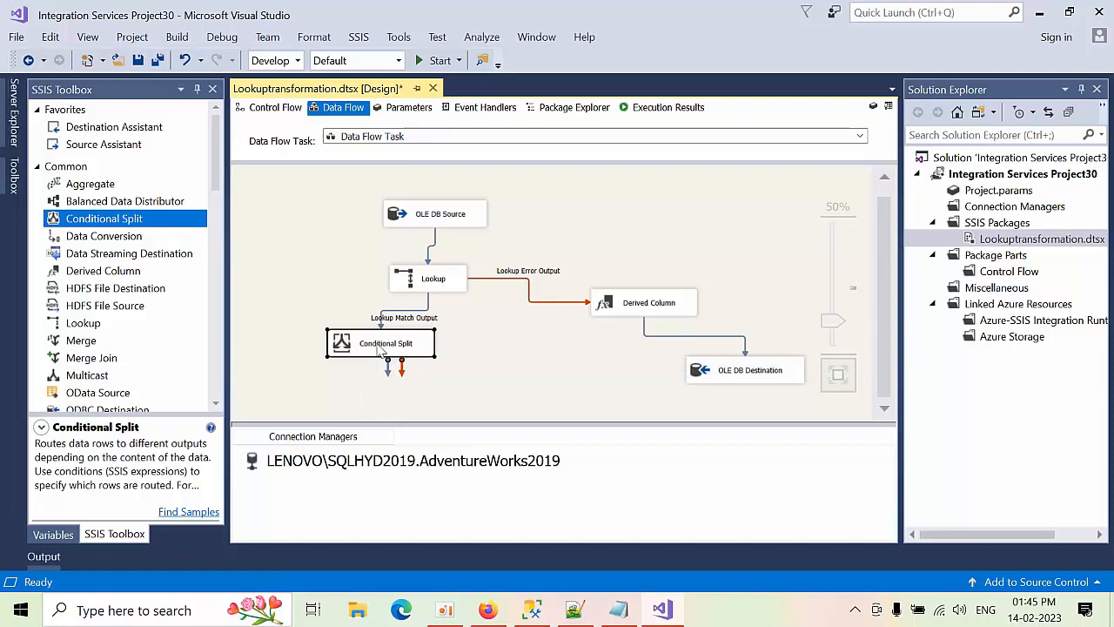
pyautogui.moveTo(384, 352); pyautogui.dragTo(380, 341)
pyautogui.click(472, 357)
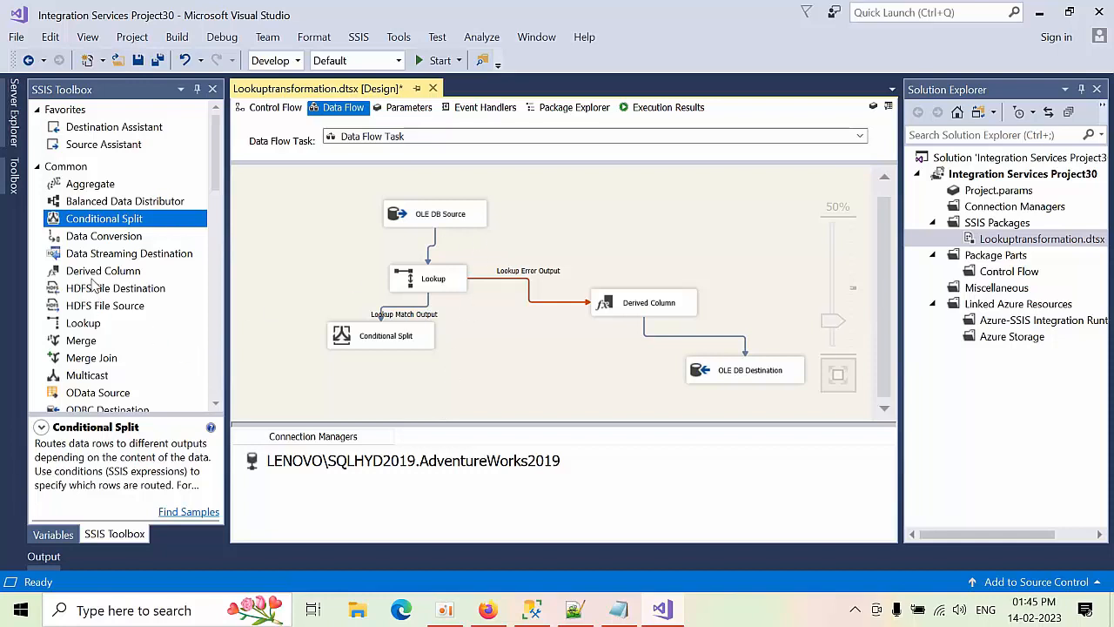
# Add an OLE DB Command transformation to the data flow below the Conditional Split.
pyautogui.click(106, 240)
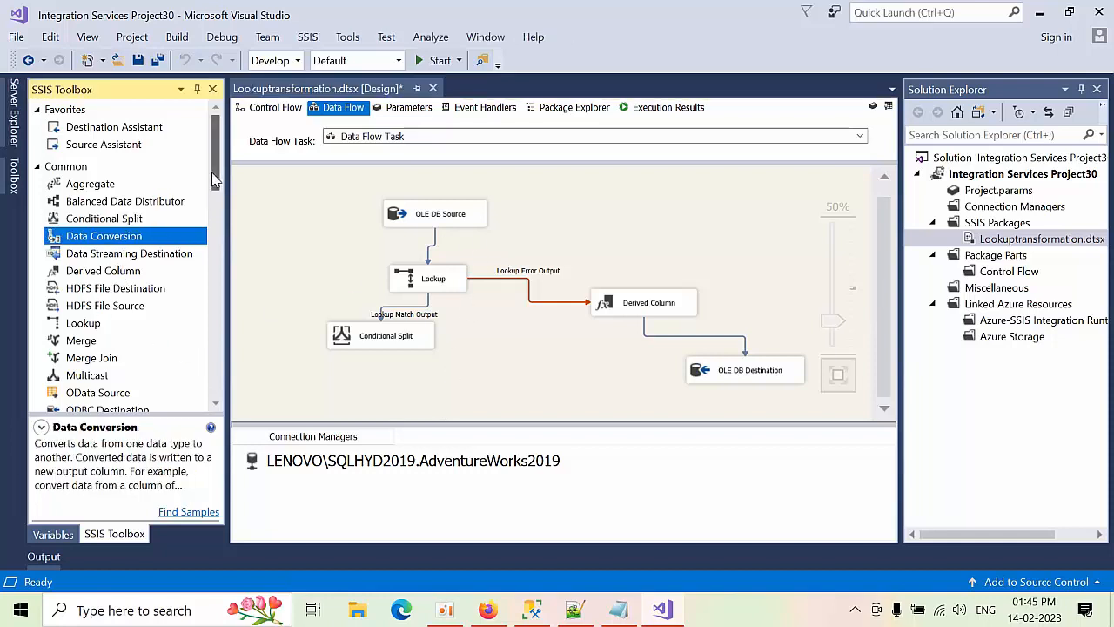
pyautogui.moveTo(215, 179); pyautogui.dragTo(217, 219)
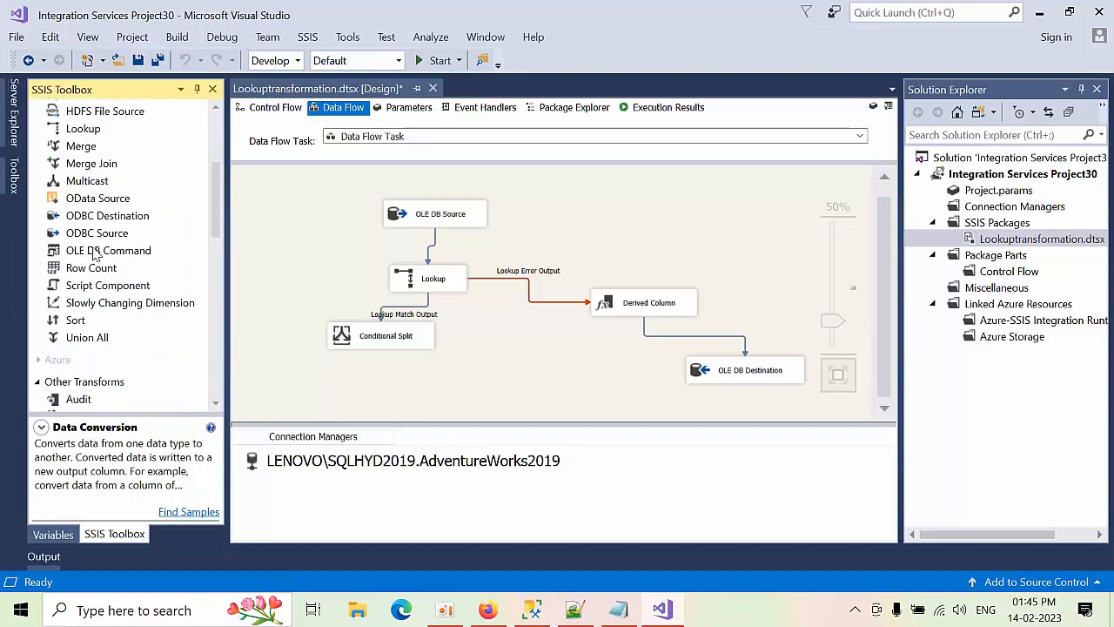
pyautogui.moveTo(97, 252); pyautogui.dragTo(365, 381)
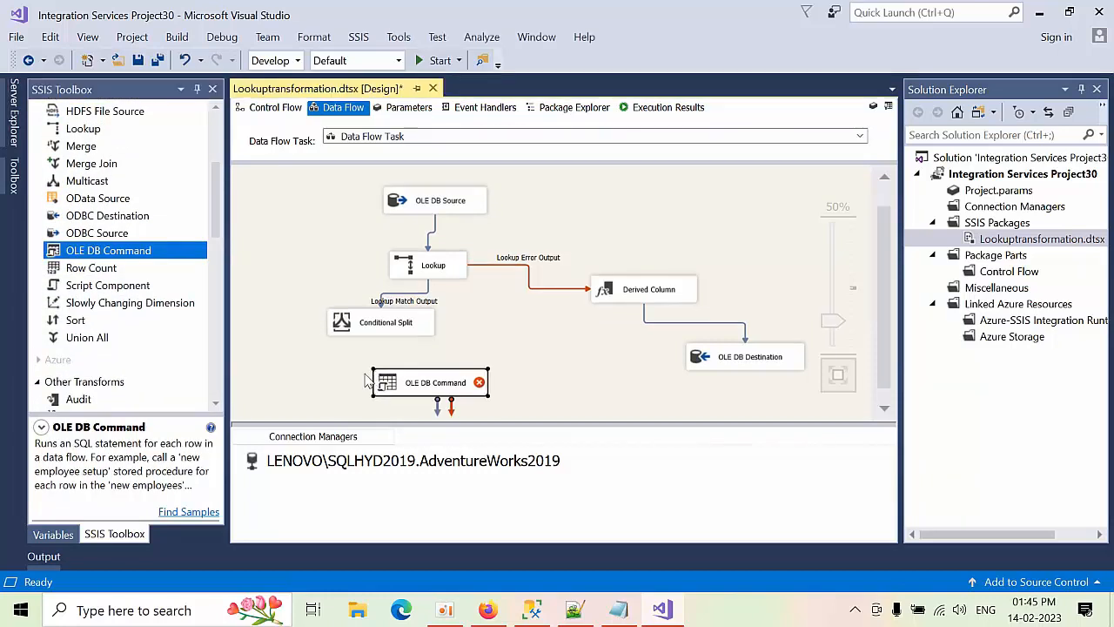
# Connect the Conditional Split's Incremental changes output to the OLE DB Command Input.
pyautogui.click(393, 322)
pyautogui.moveTo(387, 341); pyautogui.dragTo(414, 383)
pyautogui.click(515, 303)
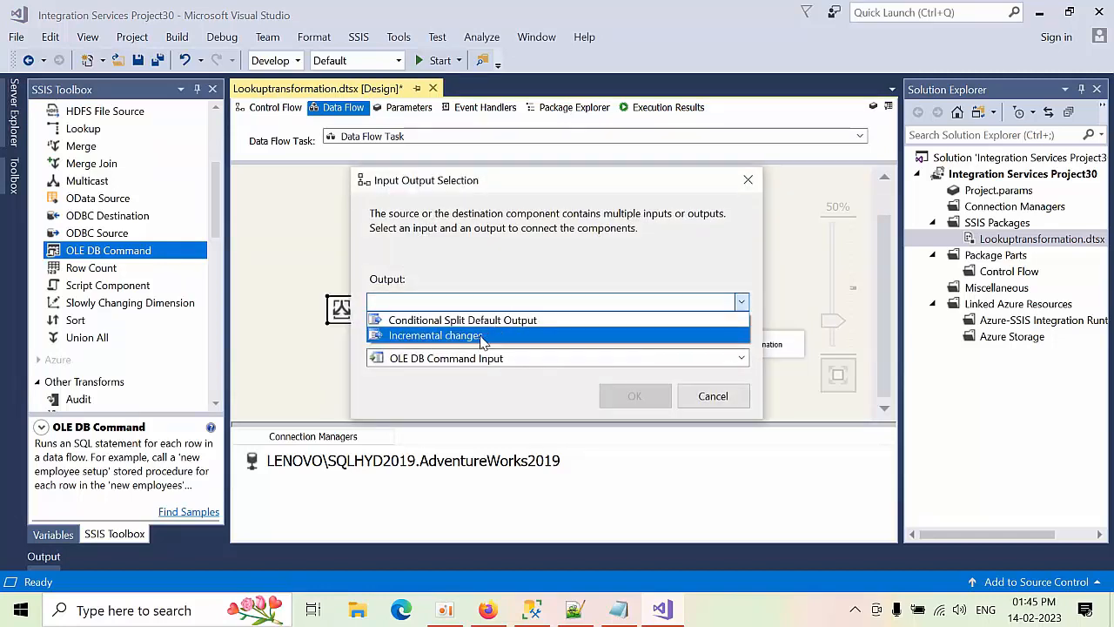
pyautogui.click(481, 336)
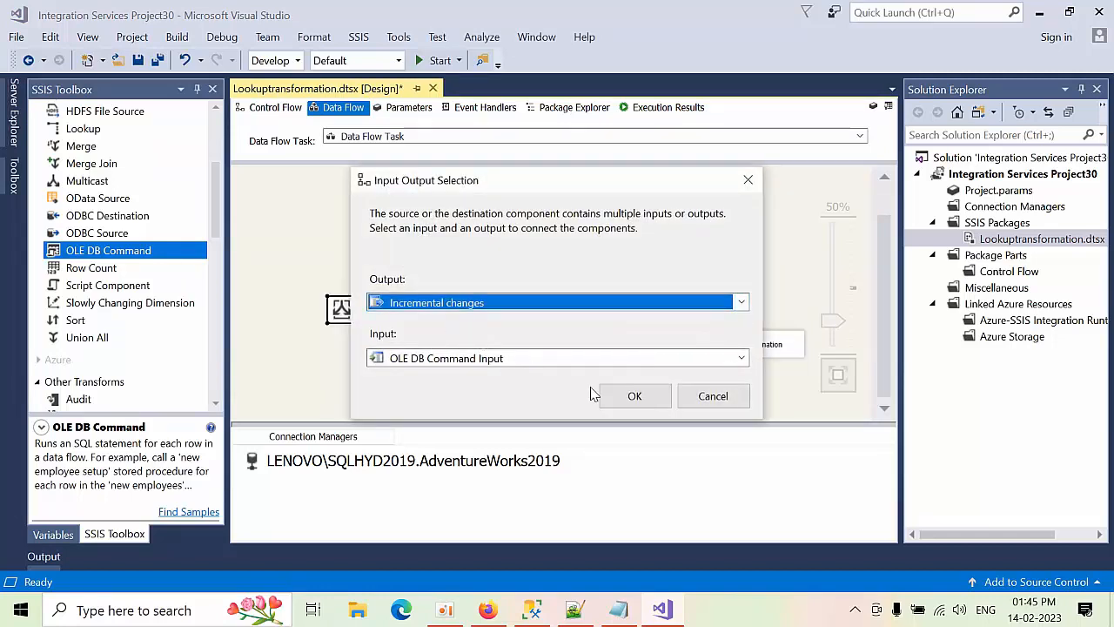
pyautogui.click(630, 398)
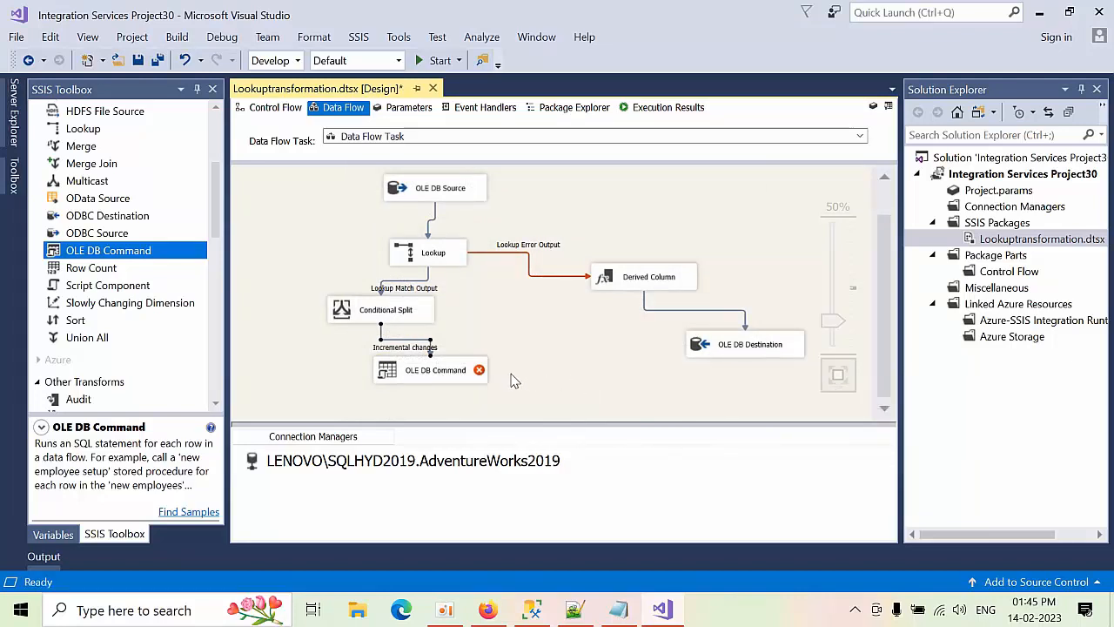
pyautogui.click(428, 372)
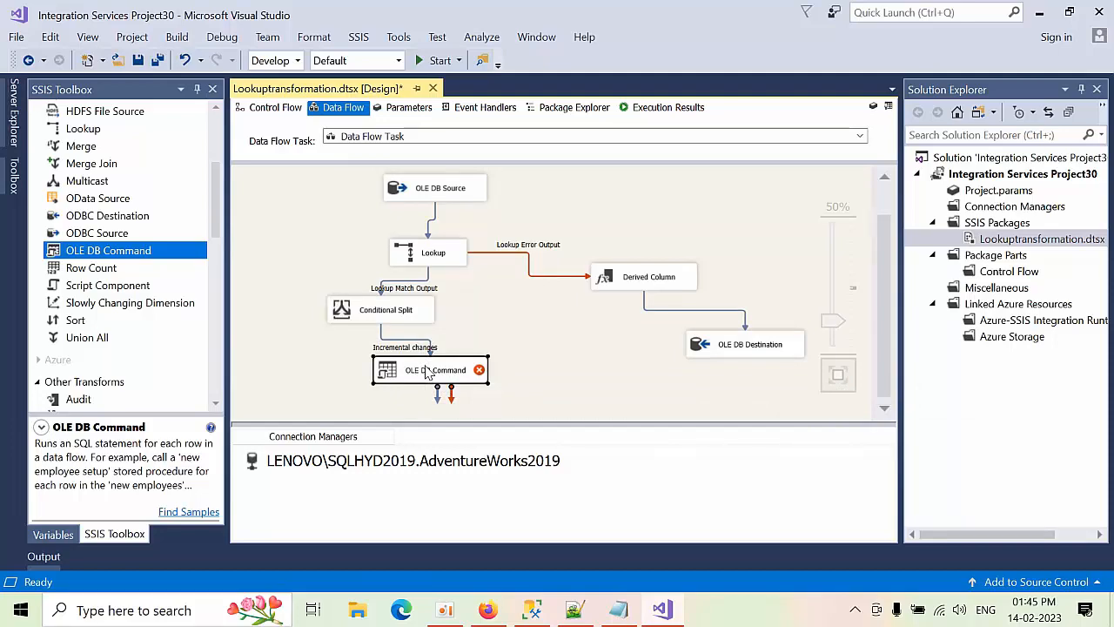
pyautogui.rightClick(427, 372)
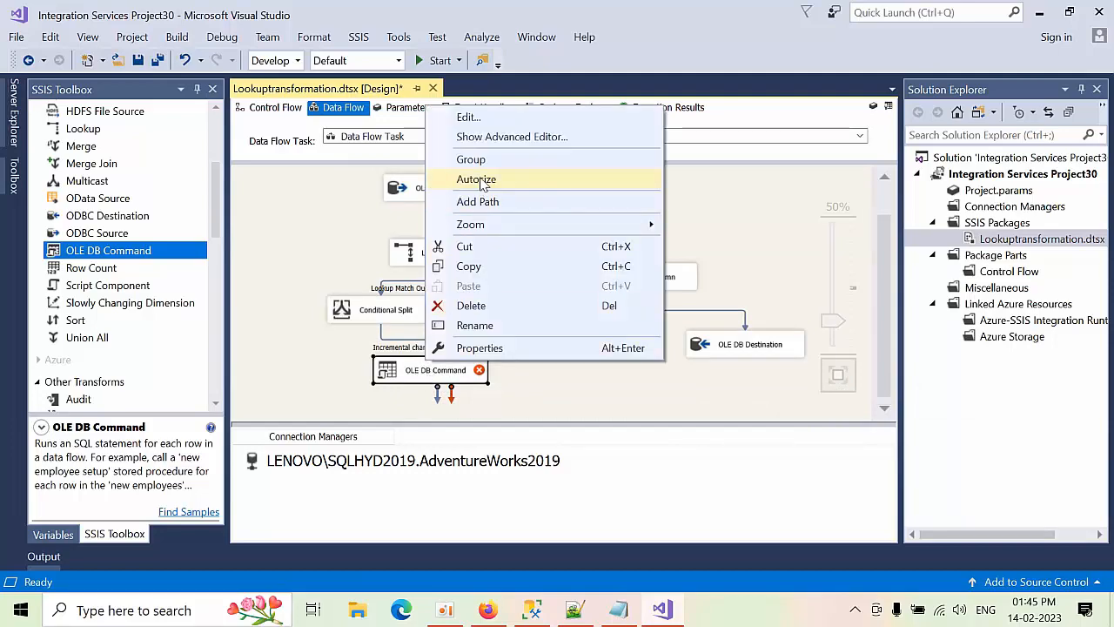
pyautogui.click(481, 118)
pyautogui.click(479, 218)
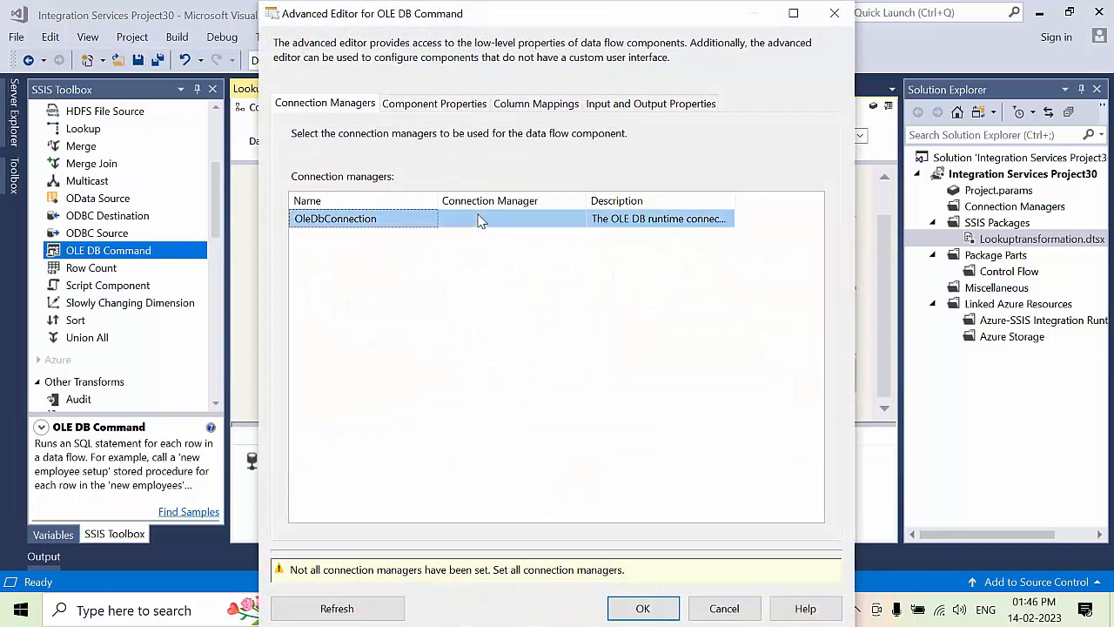
pyautogui.click(483, 218)
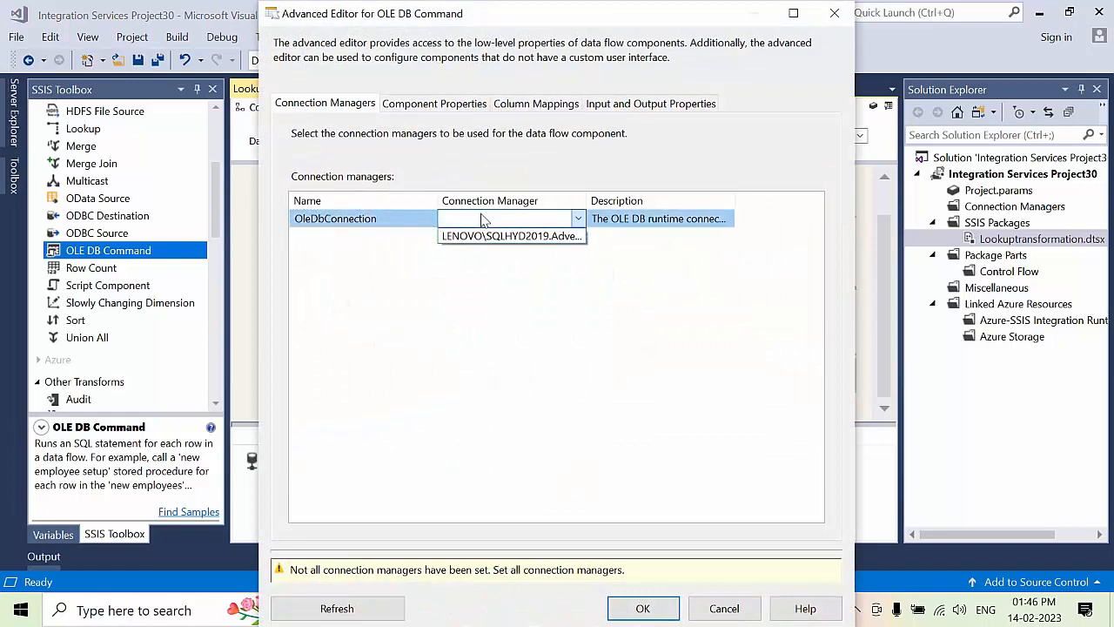
pyautogui.click(592, 201)
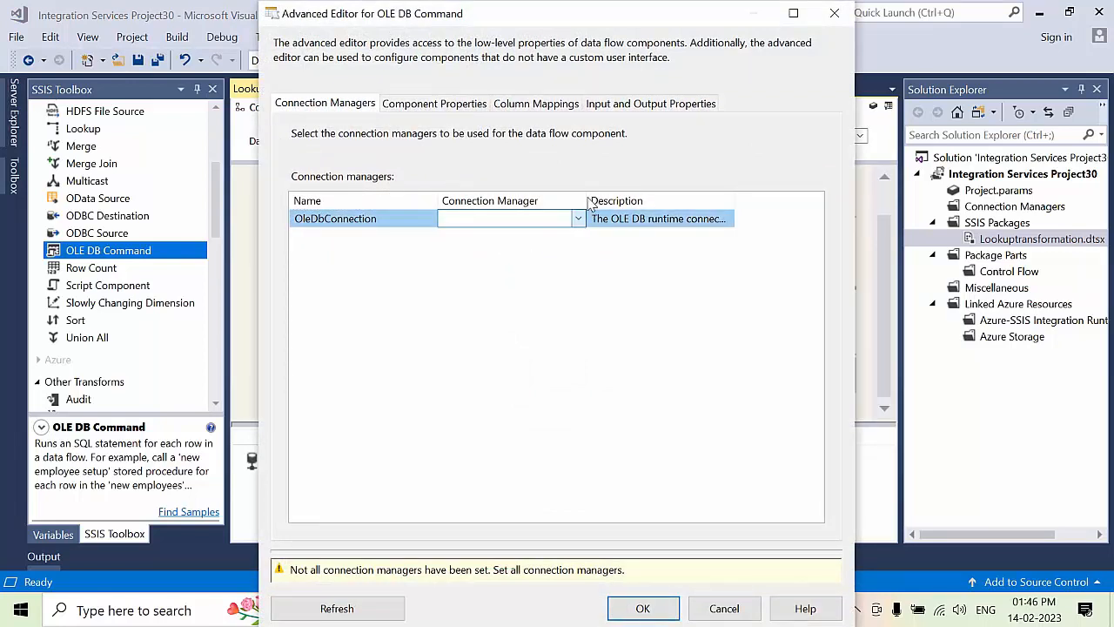
pyautogui.click(480, 222)
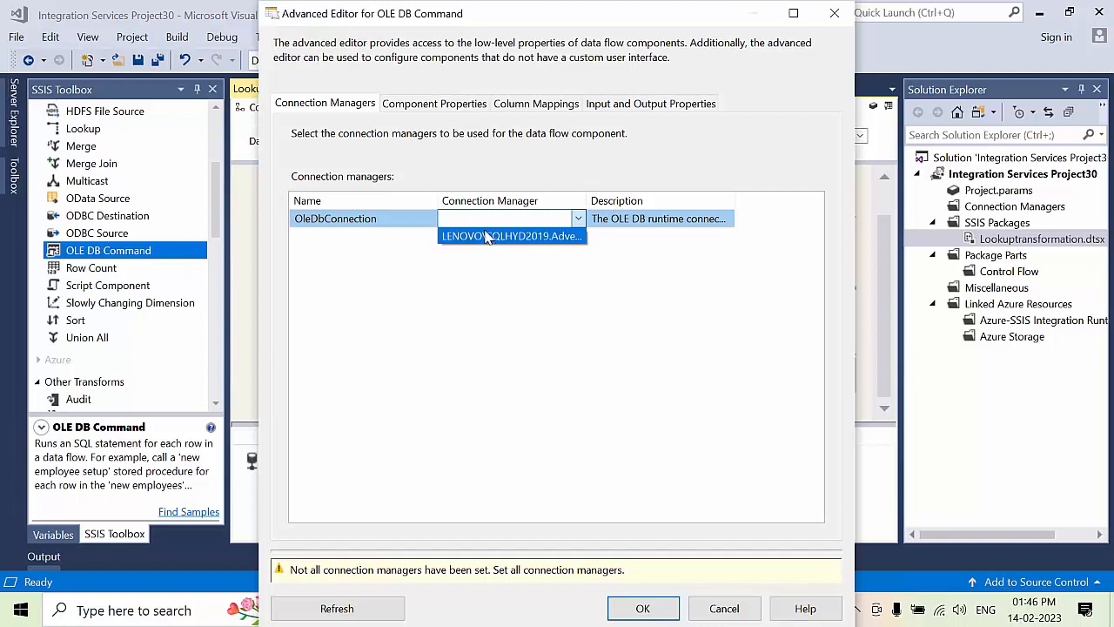
pyautogui.click(701, 611)
pyautogui.click(703, 609)
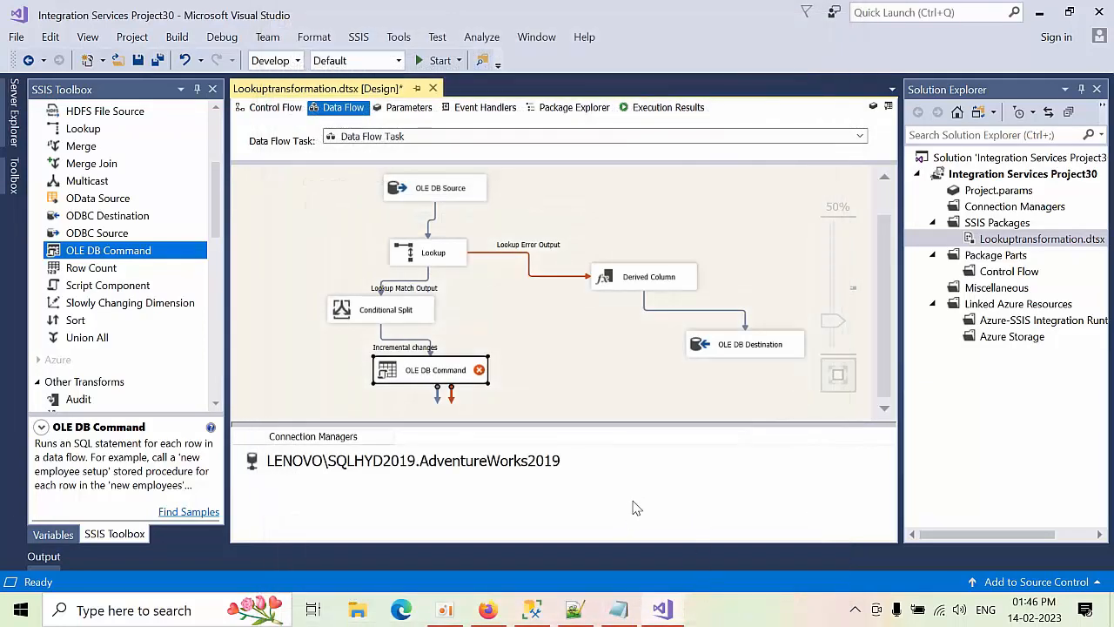
# Create a new OLE DB connection manager in the package from the existing LENOVO\SQLHYD2019.AdventureWorks2019 data connection.
pyautogui.rightClick(636, 514)
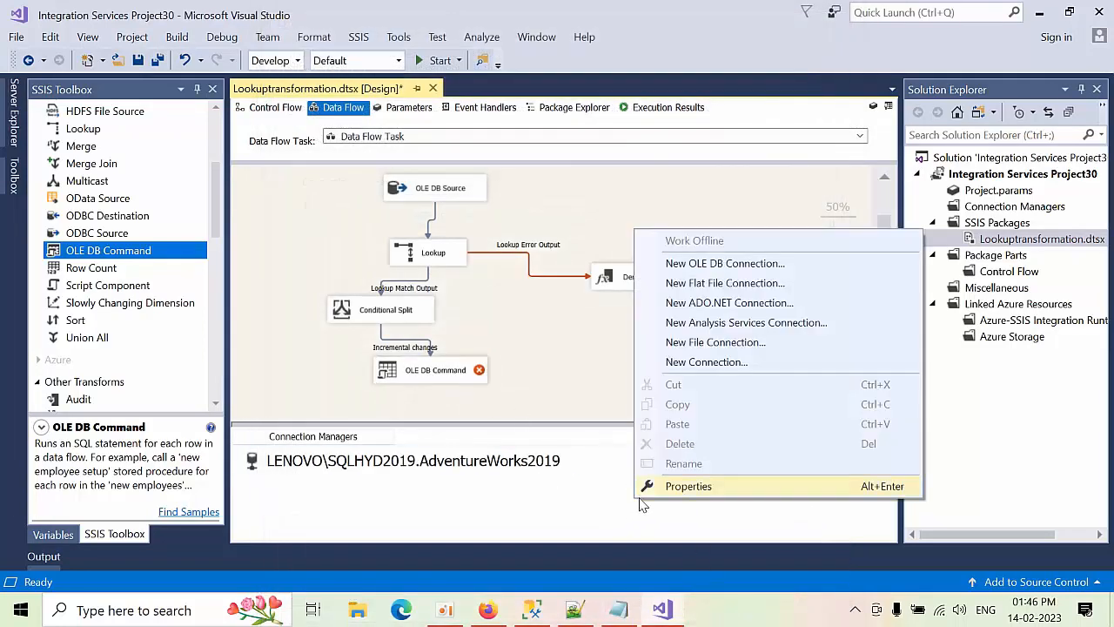
pyautogui.click(712, 264)
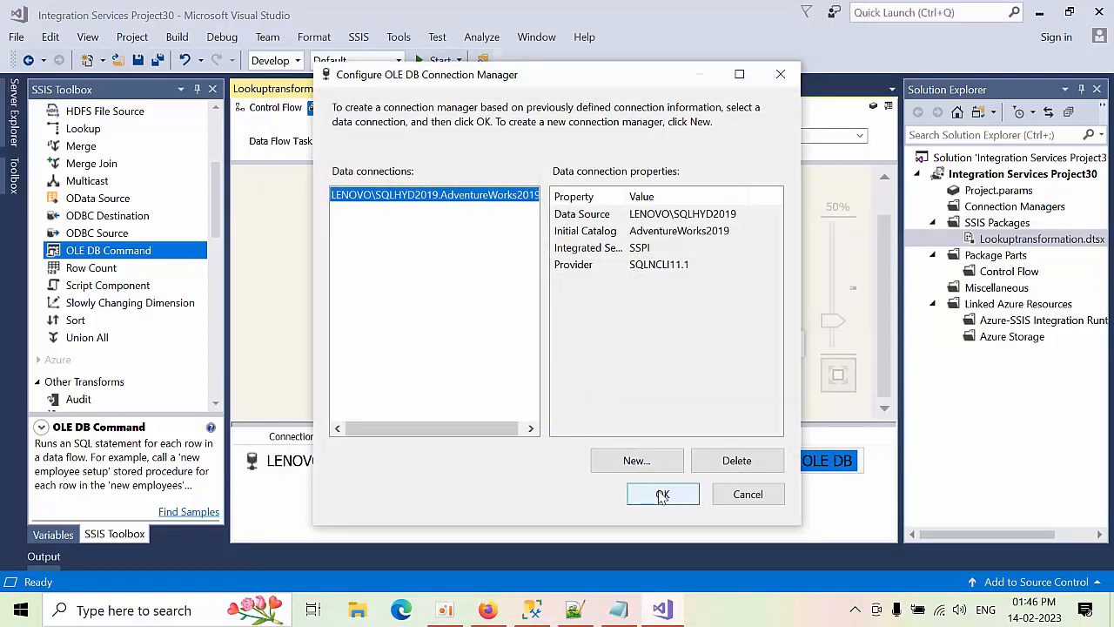
pyautogui.click(658, 494)
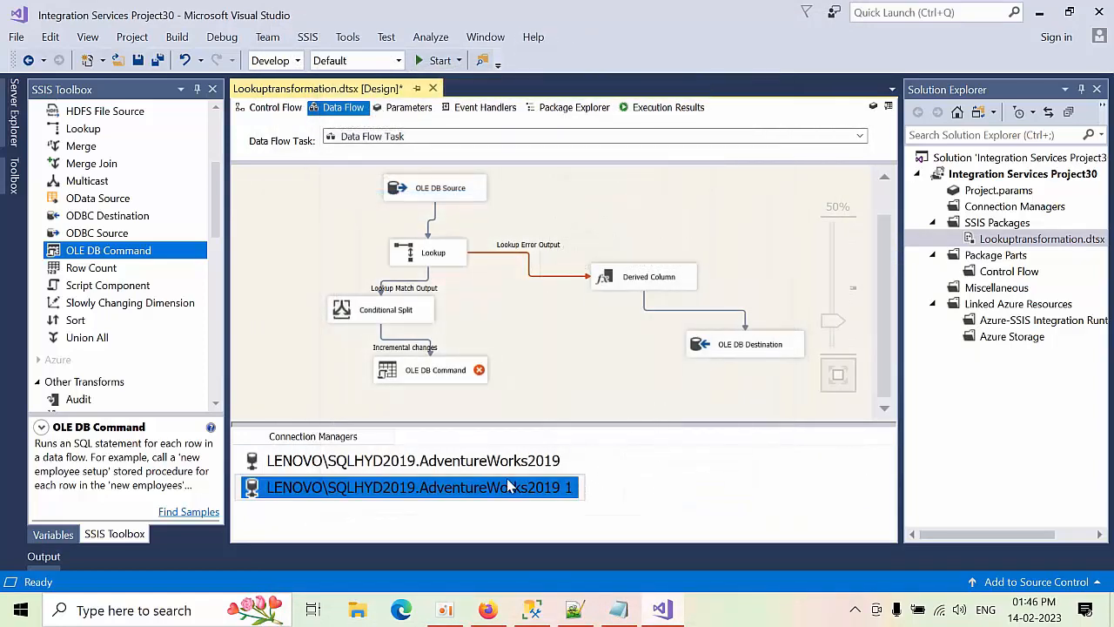
# Rename the newly added AdventureWorks2019 connection manager to Destination.
pyautogui.rightClick(513, 491)
pyautogui.click(564, 449)
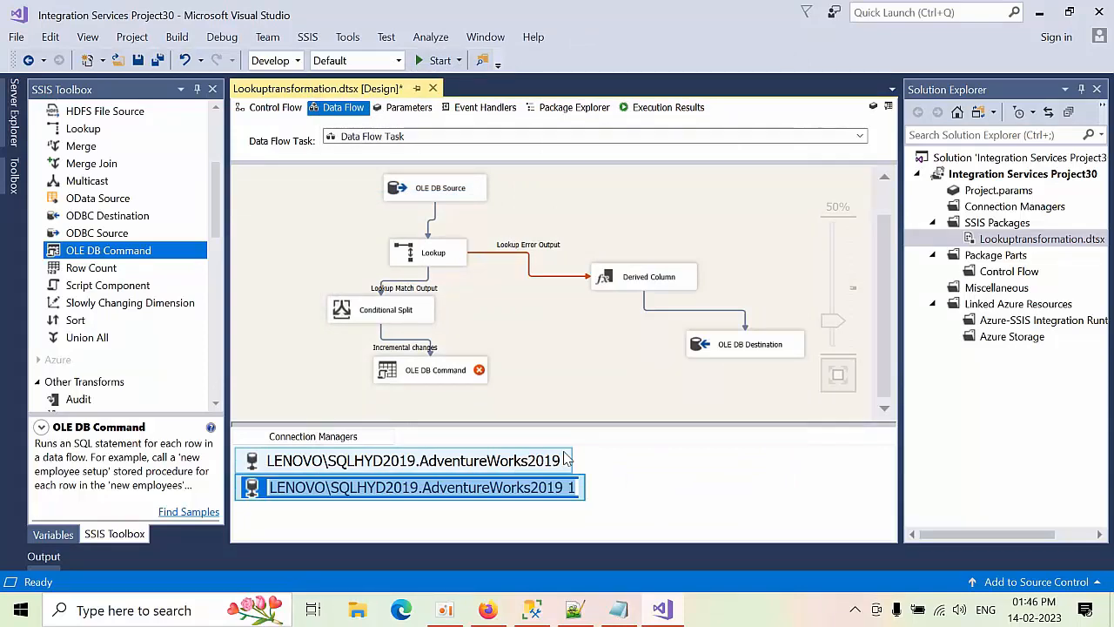
pyautogui.write('Destination')
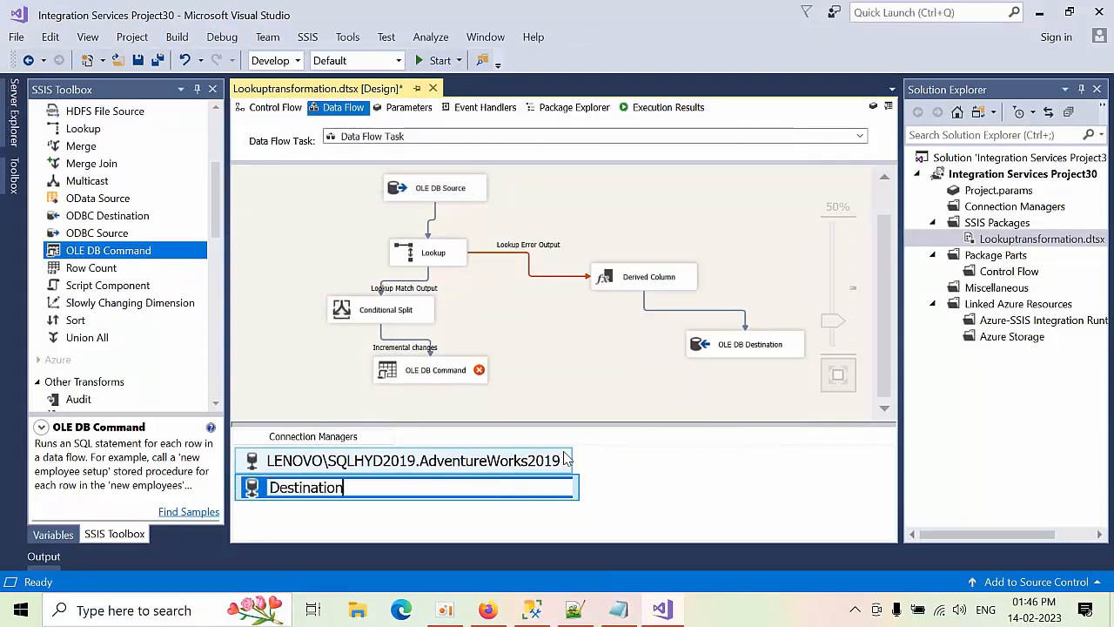
pyautogui.press('Return')
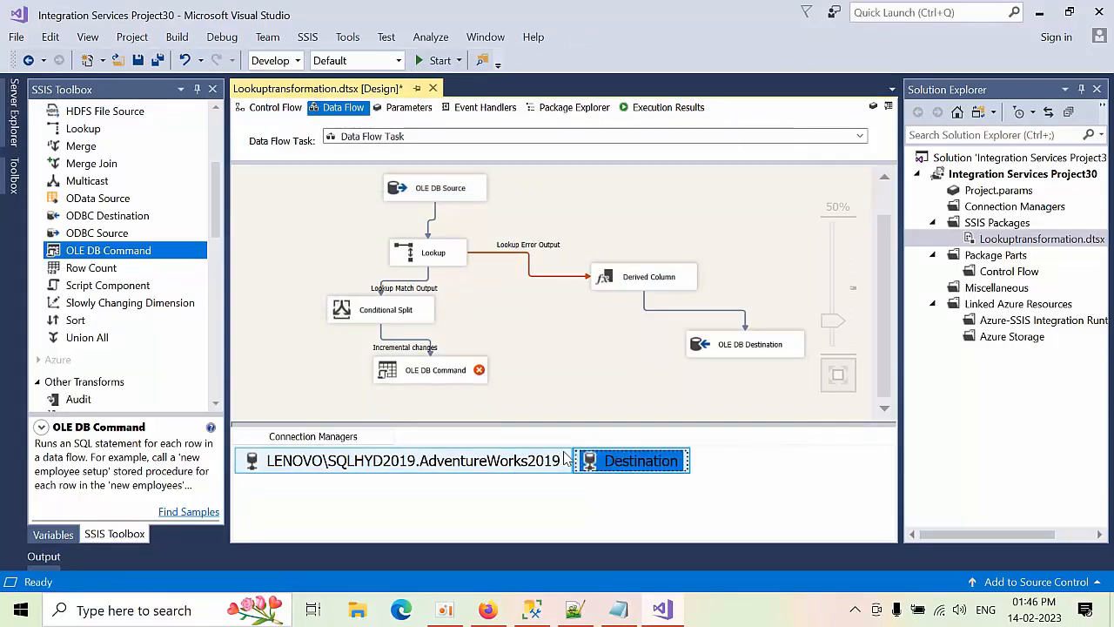
pyautogui.click(771, 486)
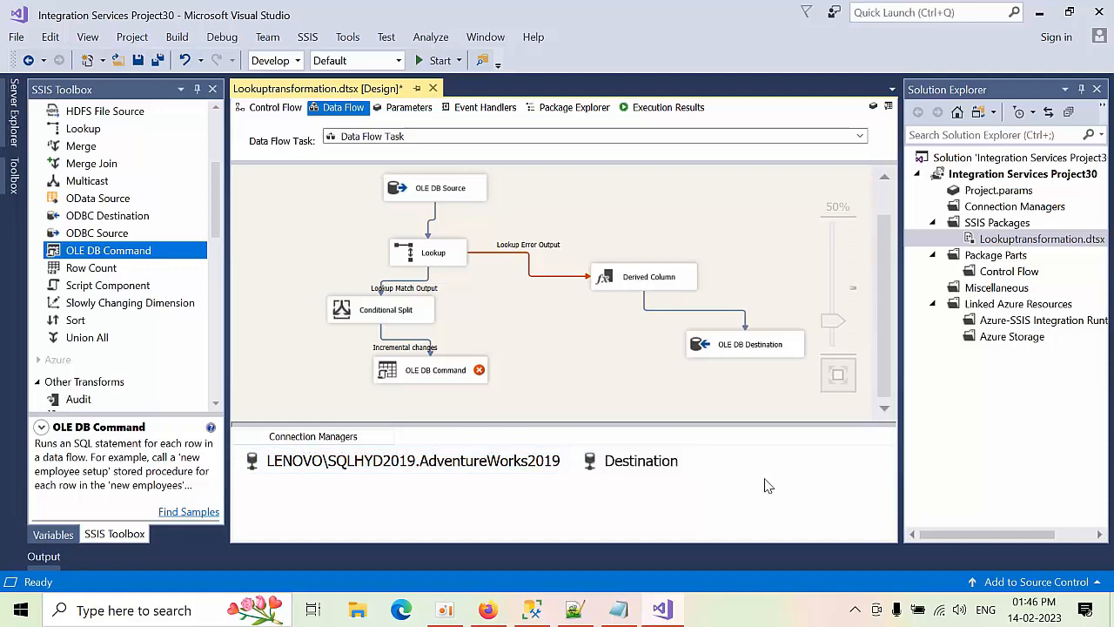
# Set the OLE DB Command's OleDbConnection to the Destination connection manager, refresh the editor and apply the settings.
pyautogui.click(444, 373)
pyautogui.doubleClick(443, 373)
pyautogui.click(513, 220)
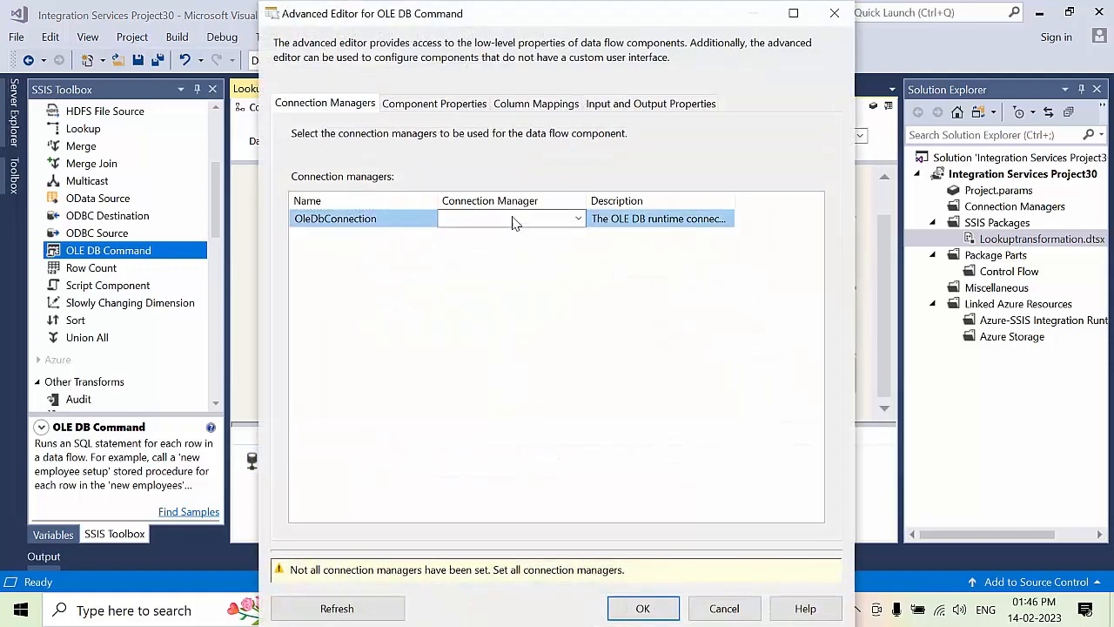
pyautogui.click(513, 220)
pyautogui.click(514, 237)
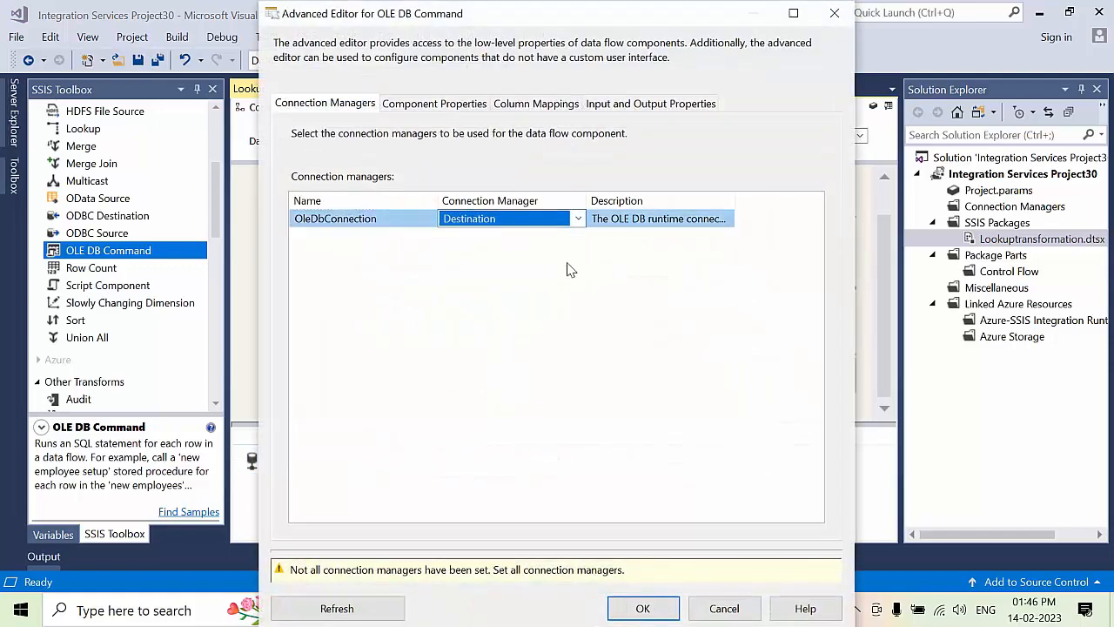
pyautogui.click(643, 619)
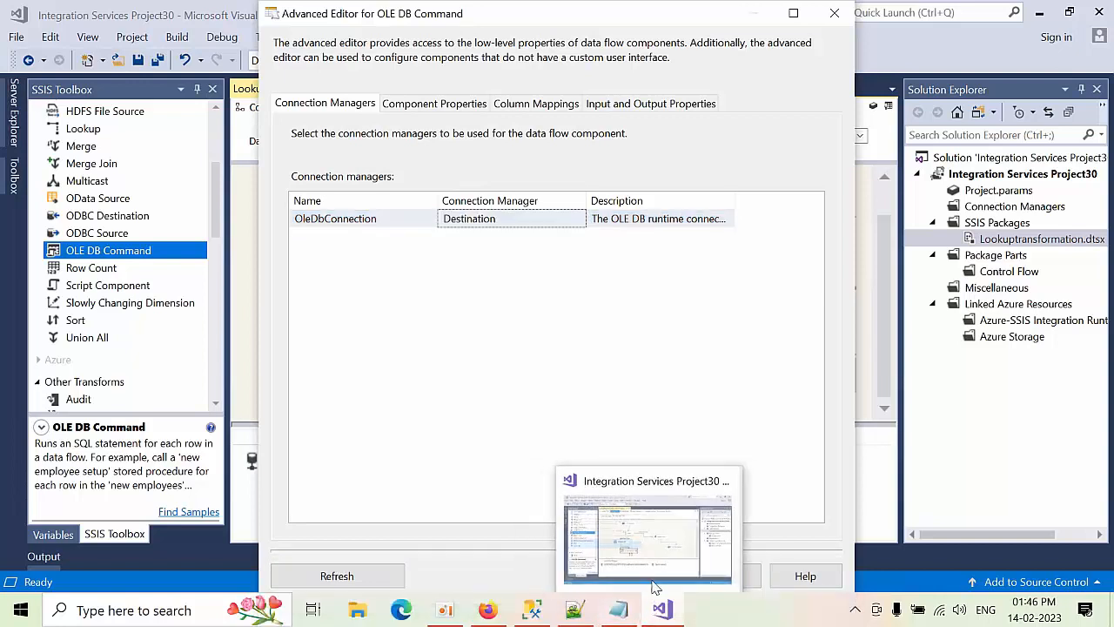
pyautogui.click(696, 397)
pyautogui.click(357, 576)
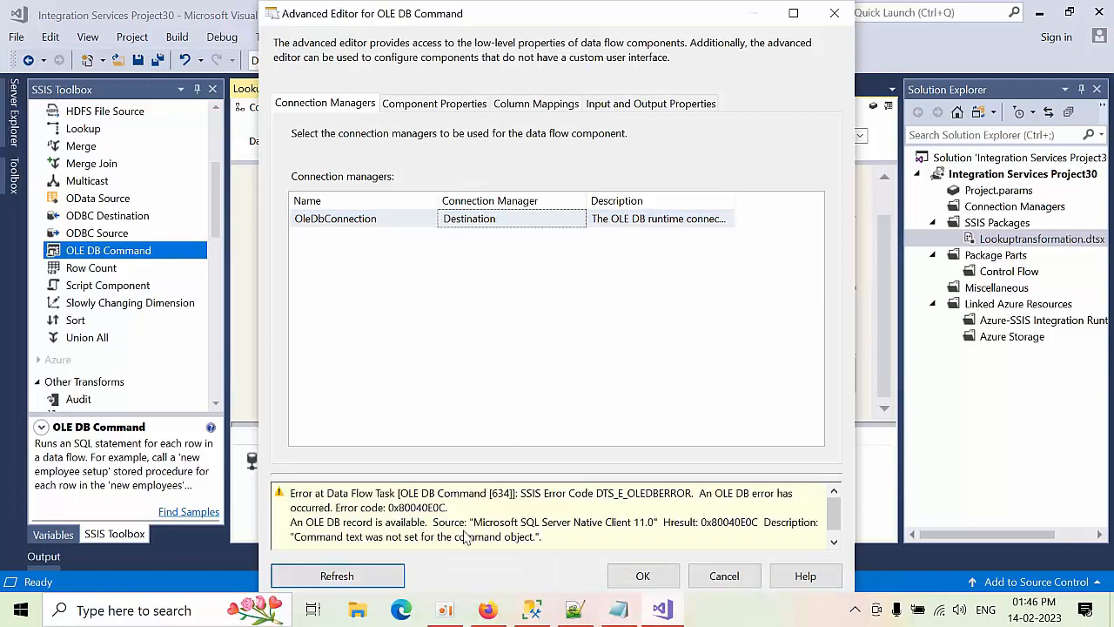
pyautogui.click(642, 576)
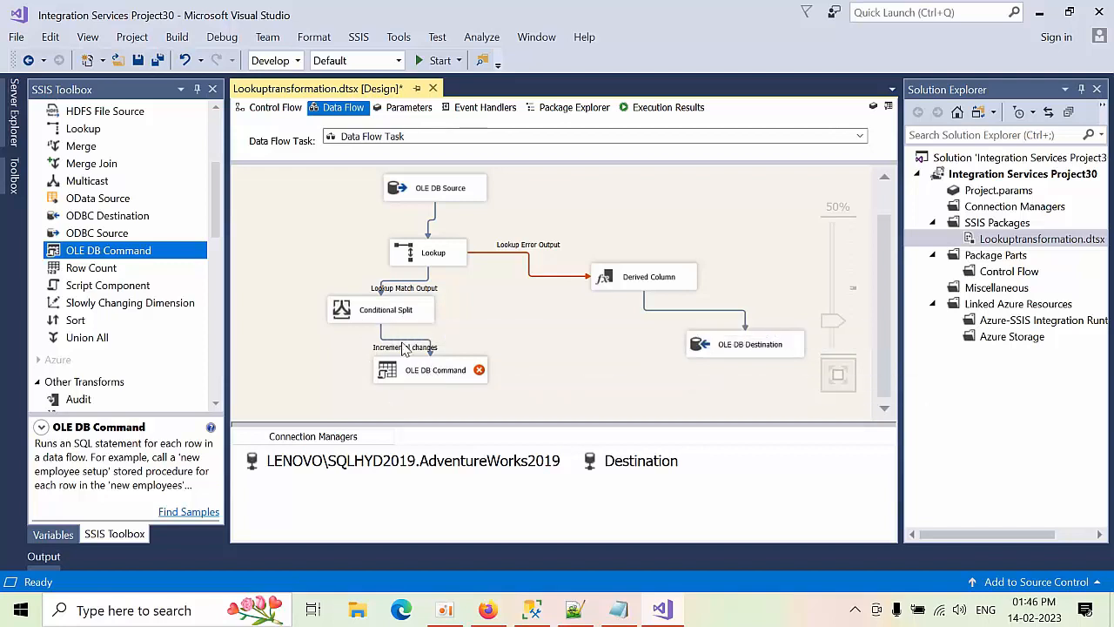
# Switch to SQL Server Management Studio and copy the Update statement that sets MaritalStatus in EmployeeSource.
pyautogui.moveTo(464, 378)
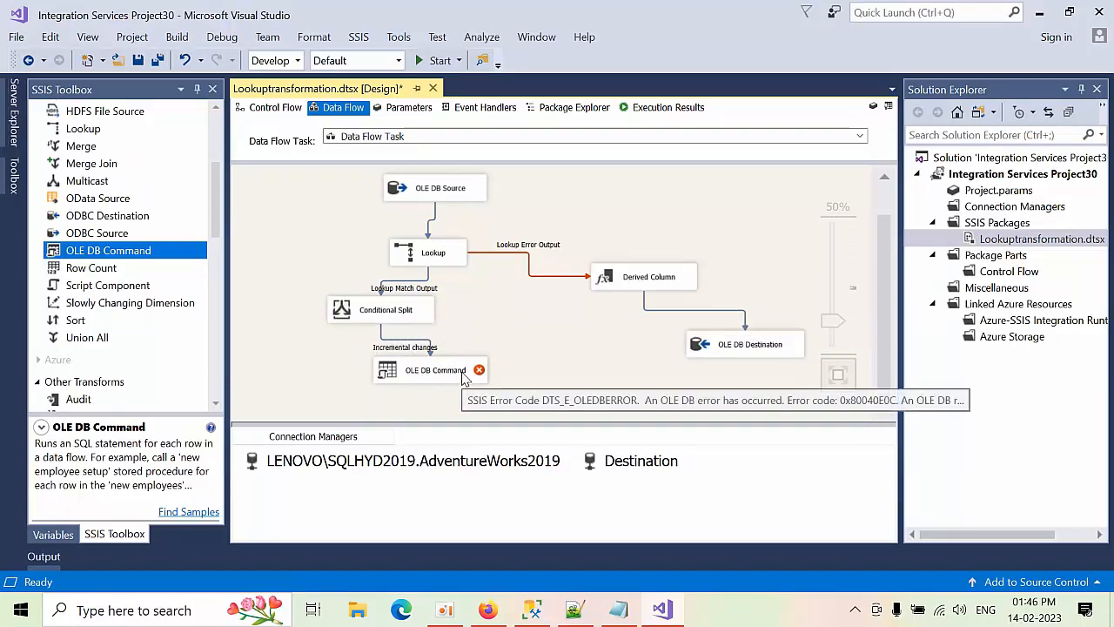
pyautogui.doubleClick(464, 376)
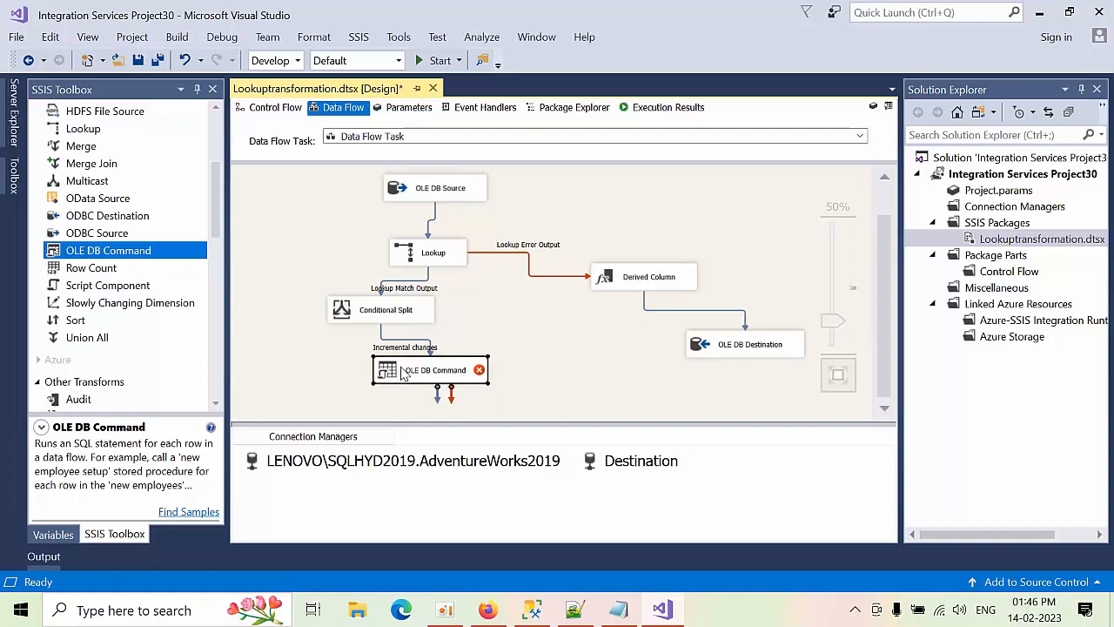
pyautogui.click(724, 607)
pyautogui.click(532, 610)
pyautogui.click(682, 259)
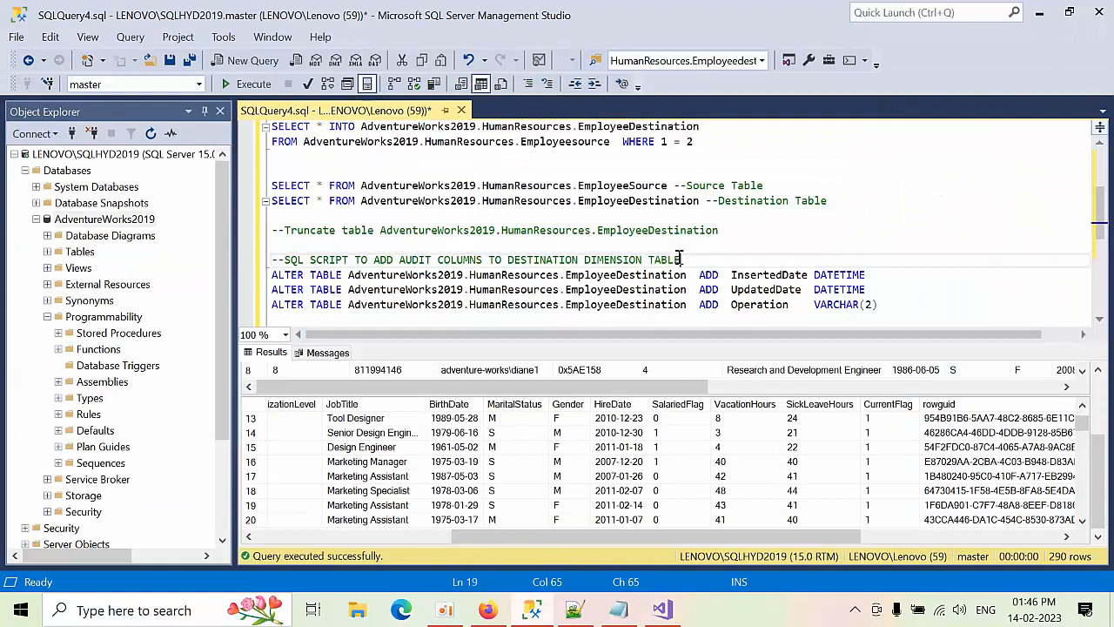
pyautogui.scroll(-5, 694, 281)
pyautogui.scroll(2, 695, 278)
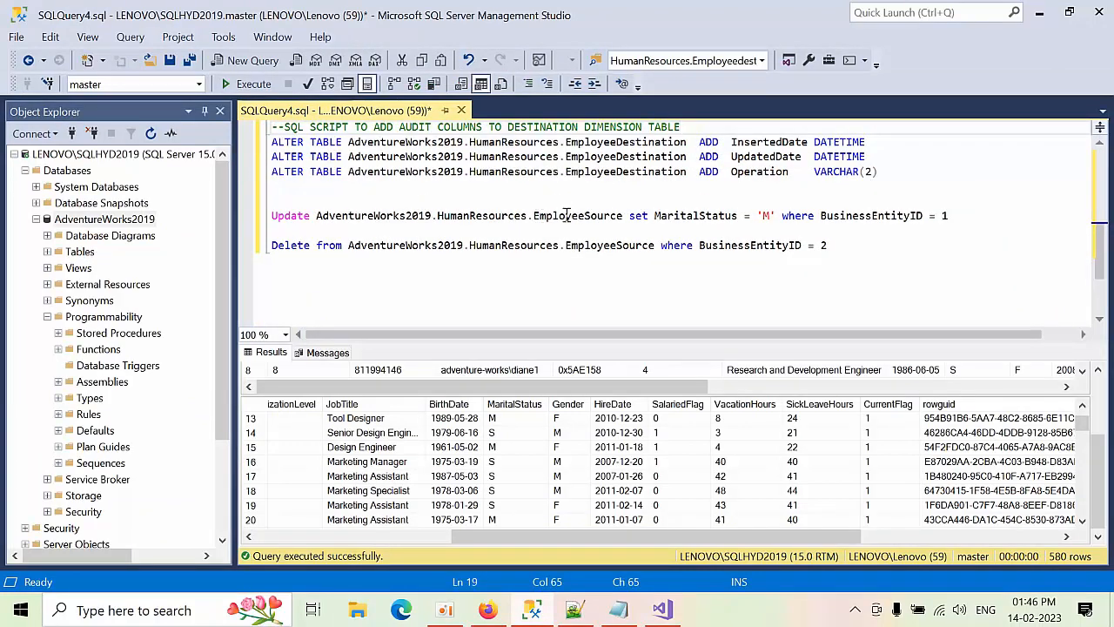
pyautogui.moveTo(620, 215); pyautogui.dragTo(591, 215)
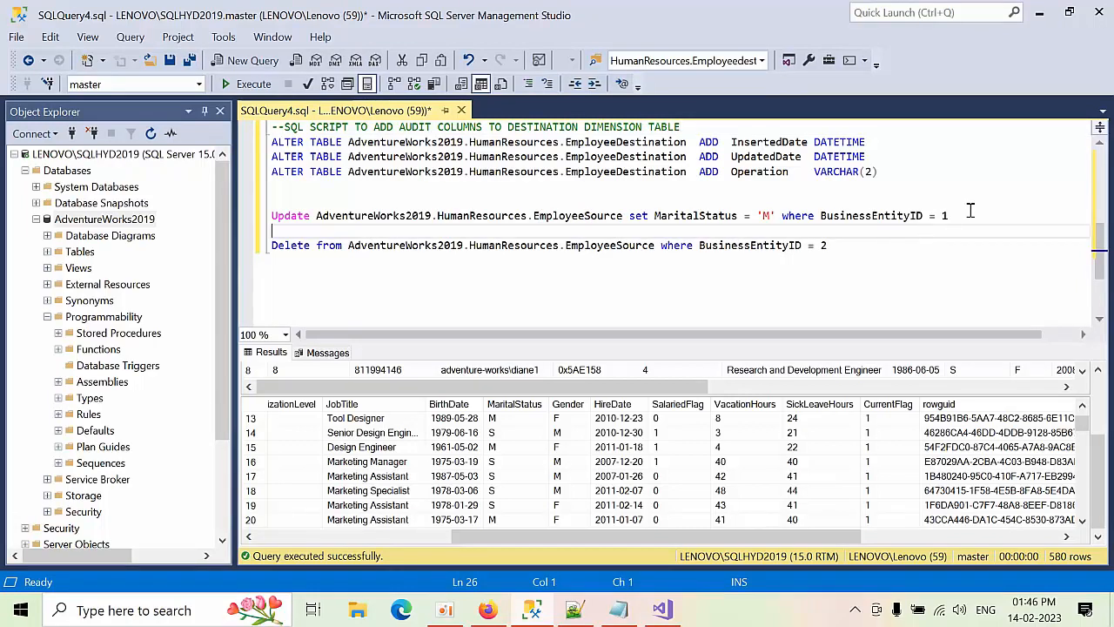
pyautogui.moveTo(969, 213); pyautogui.dragTo(240, 213)
pyautogui.hotkey('ctrl', 'c')
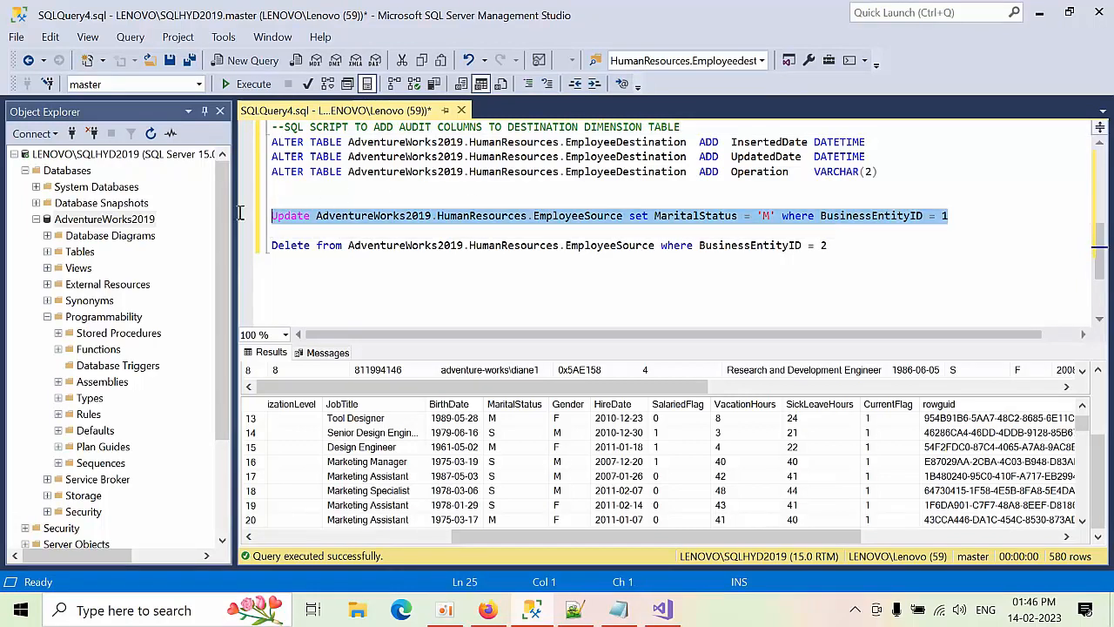
# Paste the copied Update statement a few lines below the Delete statement in the query.
pyautogui.click(847, 245)
pyautogui.press('Return')
pyautogui.press('Return')
pyautogui.press('Return')
pyautogui.hotkey('ctrl', 'v')
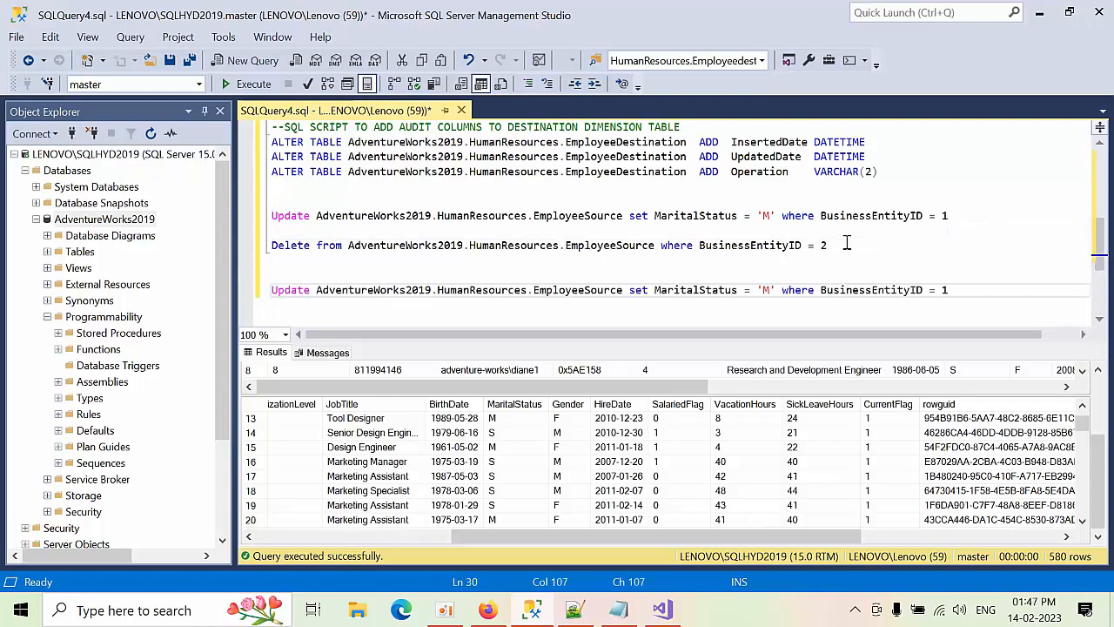
# Change the target table in the pasted Update statement to EmployeeDestination.
pyautogui.moveTo(623, 290); pyautogui.dragTo(590, 299)
pyautogui.press('BackSpace')
pyautogui.press('BackSpace')
pyautogui.write('des')
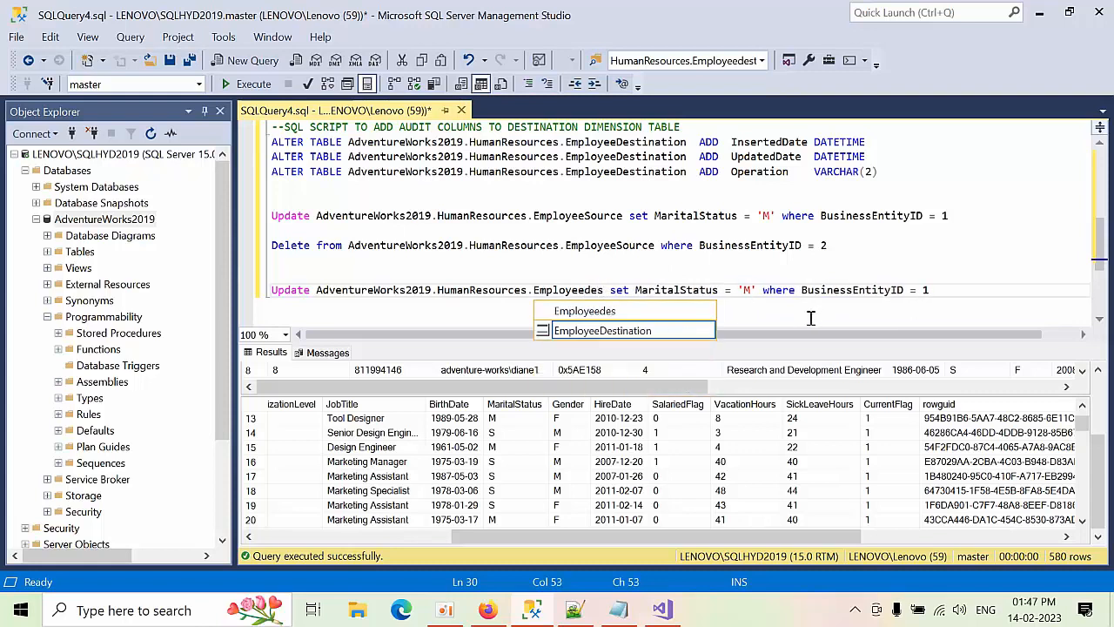
pyautogui.doubleClick(662, 331)
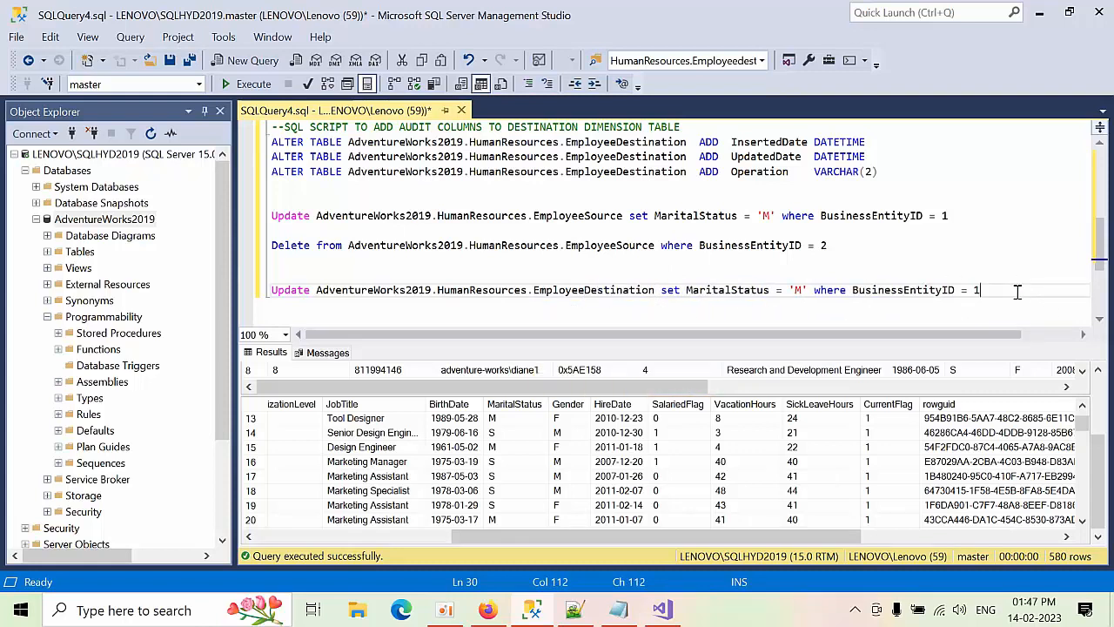
pyautogui.moveTo(1016, 292); pyautogui.dragTo(272, 291)
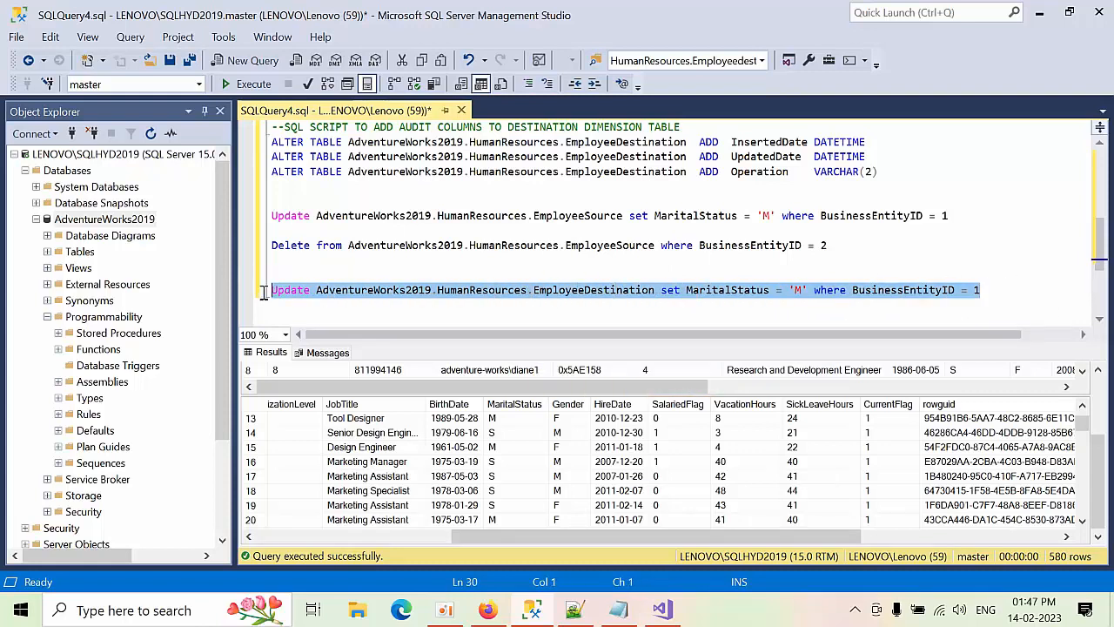
pyautogui.click(1008, 297)
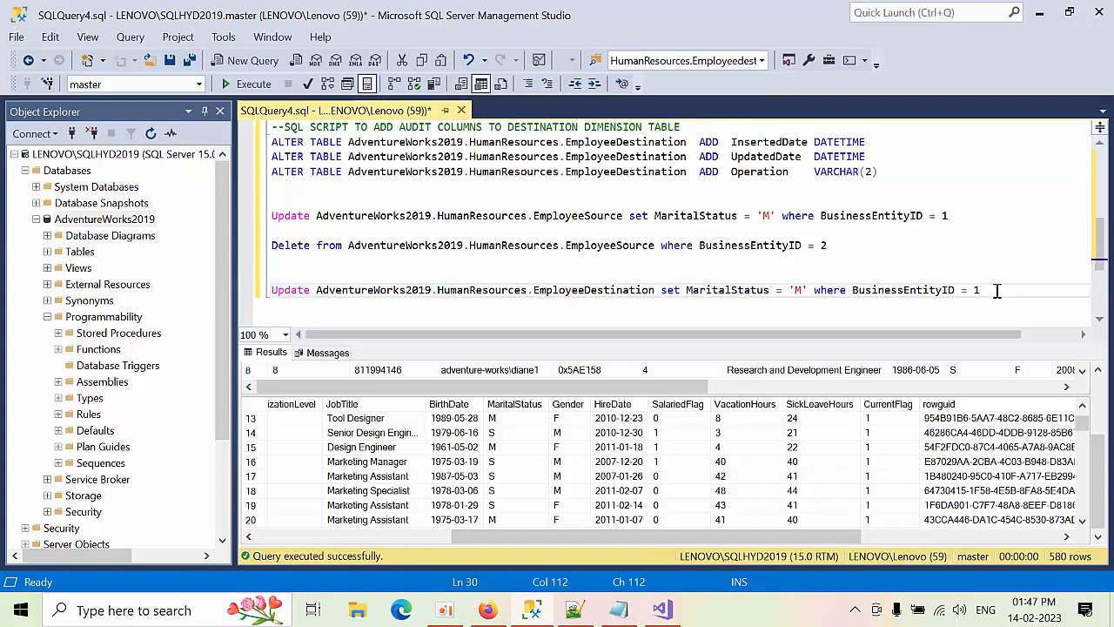
# Replace the MaritalStatus and BusinessEntityID values in the EmployeeDestination Update statement with ? parameter placeholders.
pyautogui.moveTo(808, 291); pyautogui.dragTo(799, 290)
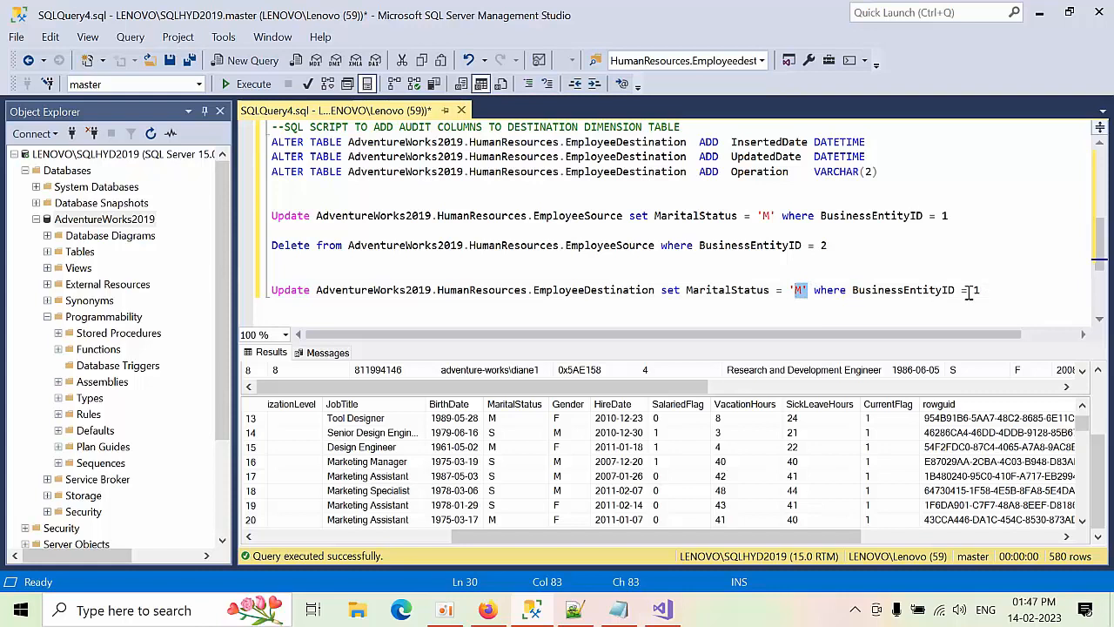
pyautogui.moveTo(805, 290); pyautogui.dragTo(794, 290)
pyautogui.write("'")
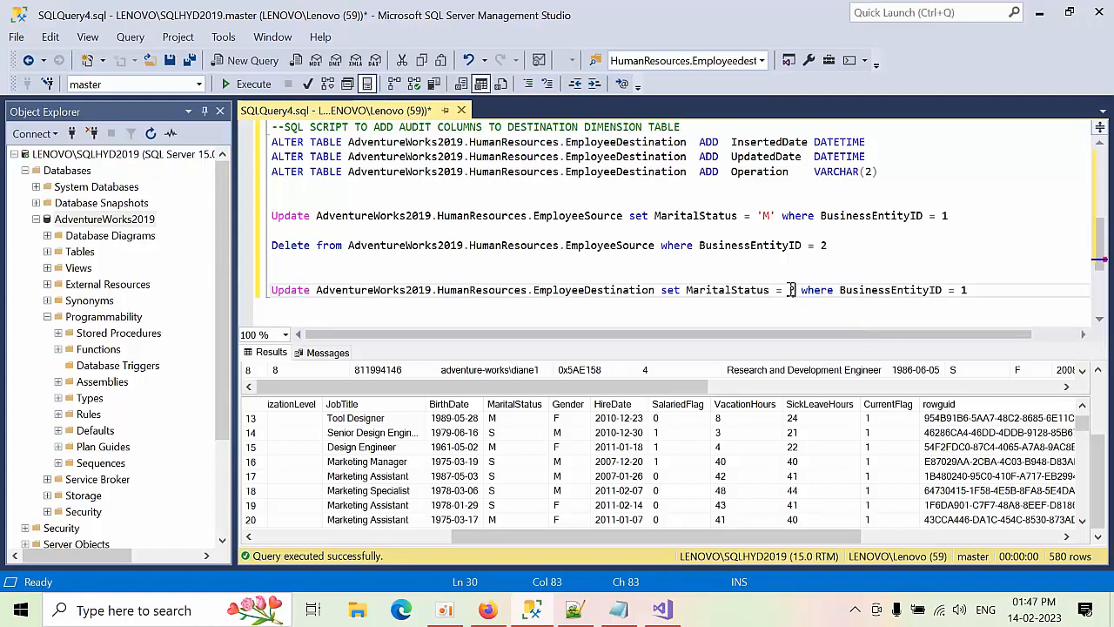
pyautogui.moveTo(792, 290)
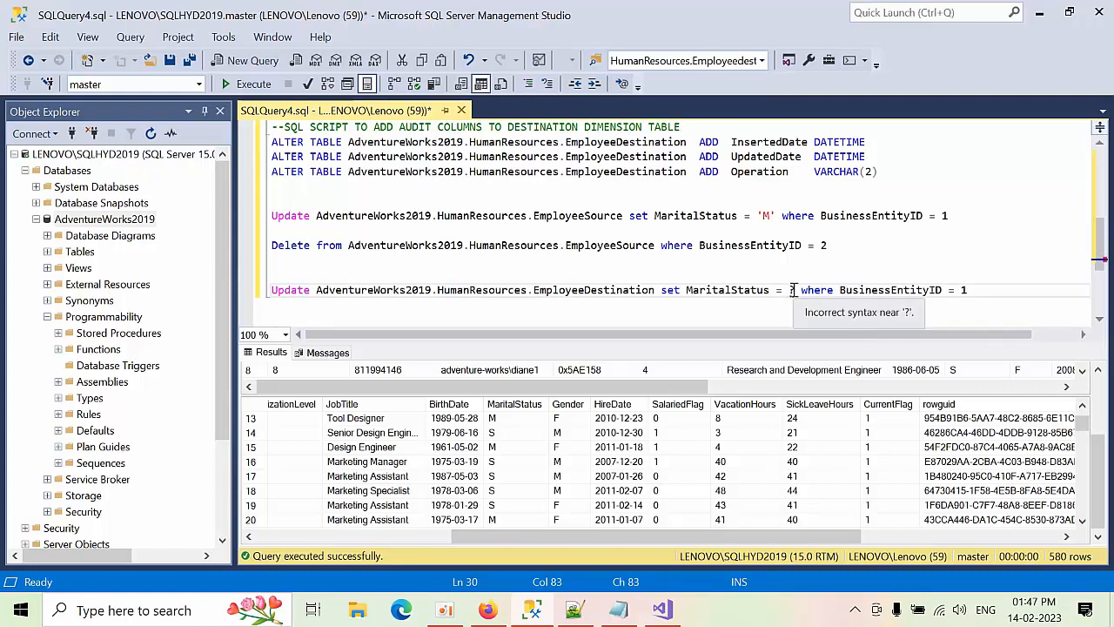
pyautogui.click(964, 289)
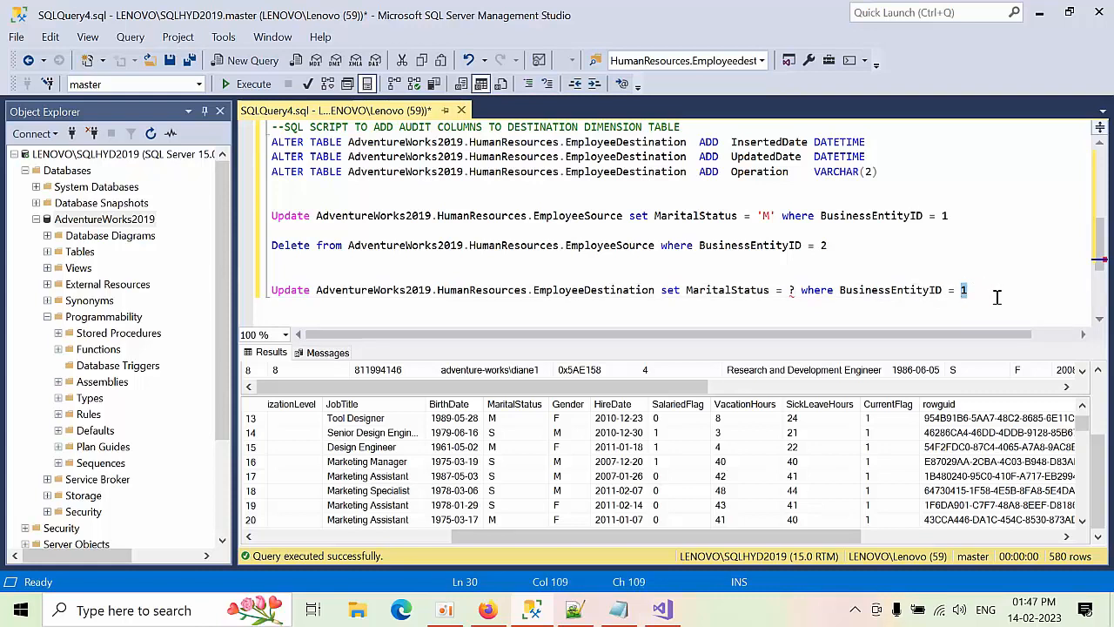
pyautogui.write('?')
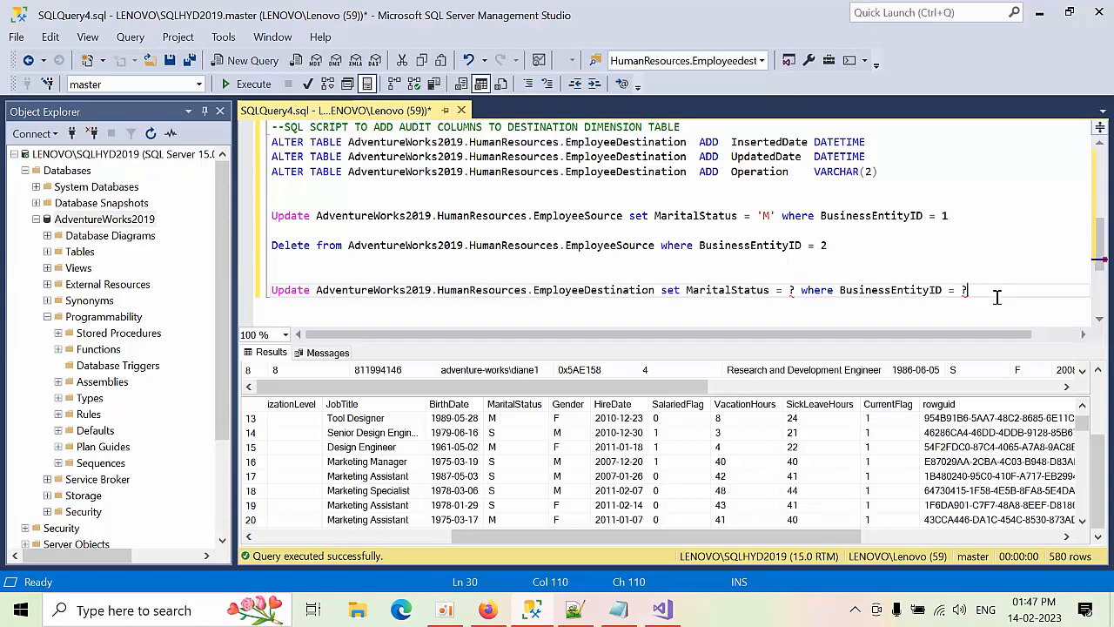
# Copy the whole parameterized EmployeeDestination Update statement to the clipboard.
pyautogui.moveTo(997, 296); pyautogui.dragTo(273, 279)
pyautogui.click(305, 283)
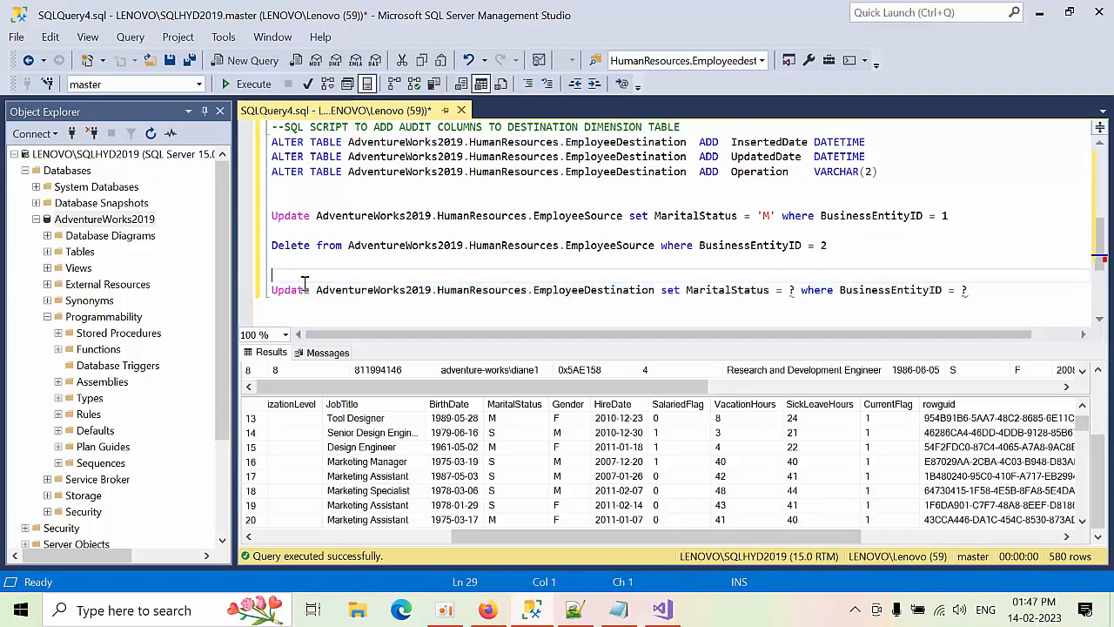
pyautogui.rightClick(303, 283)
pyautogui.click(945, 295)
pyautogui.moveTo(978, 296); pyautogui.dragTo(286, 306)
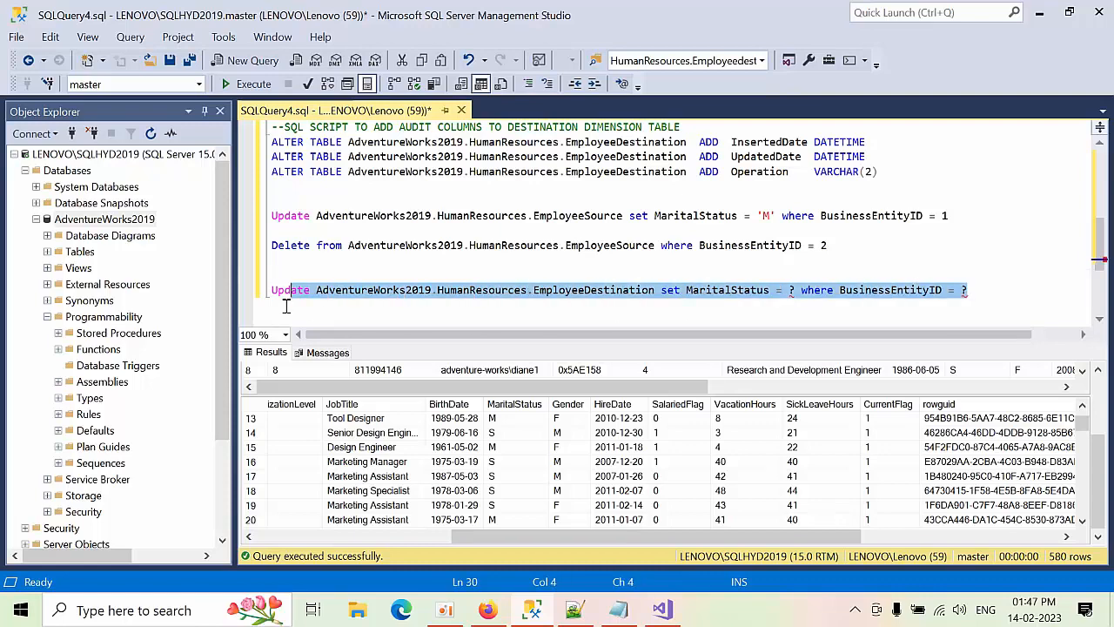
pyautogui.rightClick(321, 300)
pyautogui.click(908, 295)
pyautogui.click(988, 296)
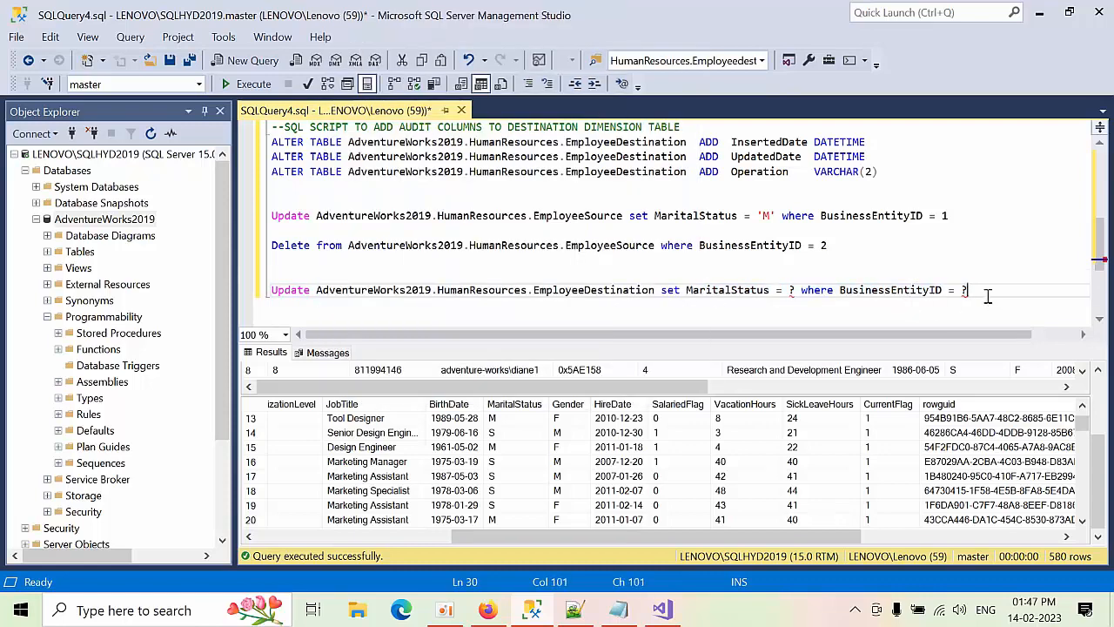
pyautogui.moveTo(988, 296); pyautogui.dragTo(274, 293)
pyautogui.rightClick(353, 292)
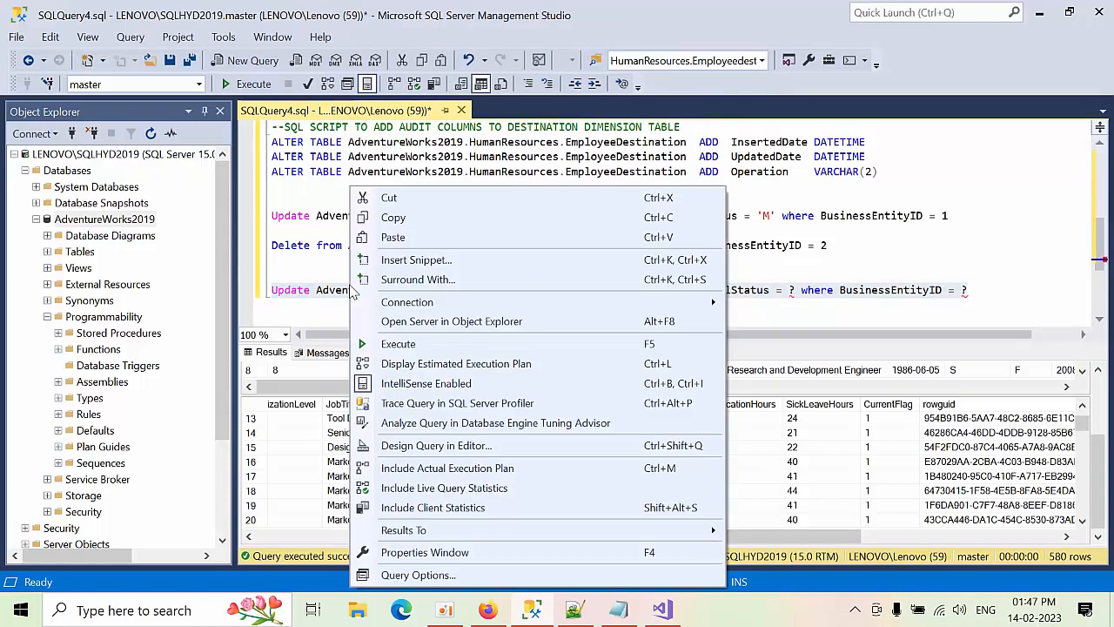
pyautogui.click(420, 221)
# Switch to Visual Studio and paste the copied EmployeeDestination Update statement into the OLE DB Command's SqlCommand property.
pyautogui.click(670, 611)
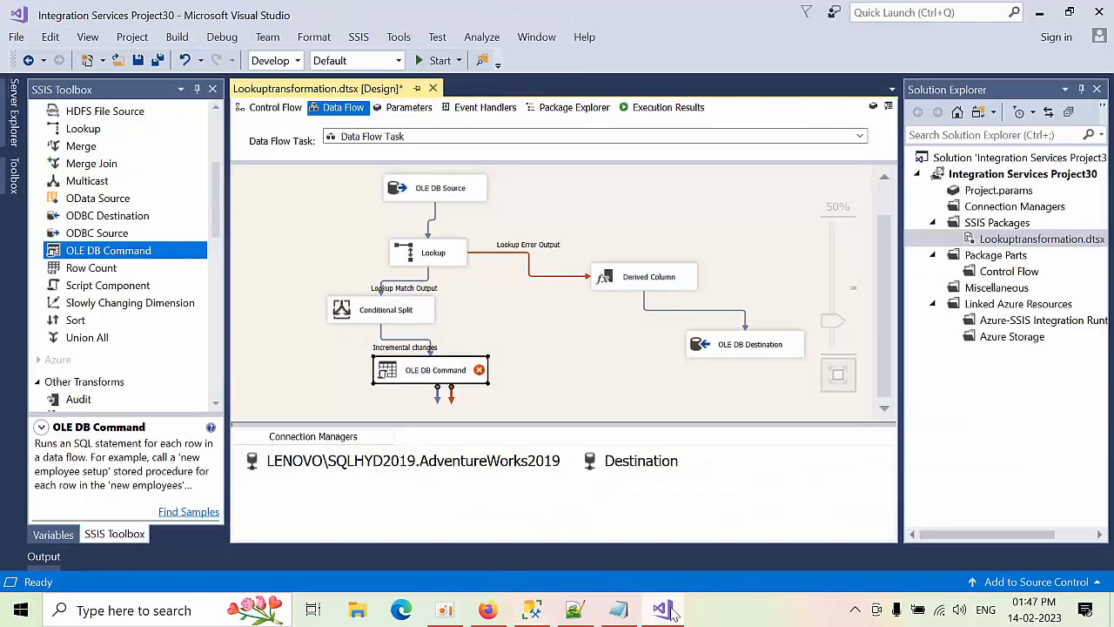
pyautogui.click(546, 369)
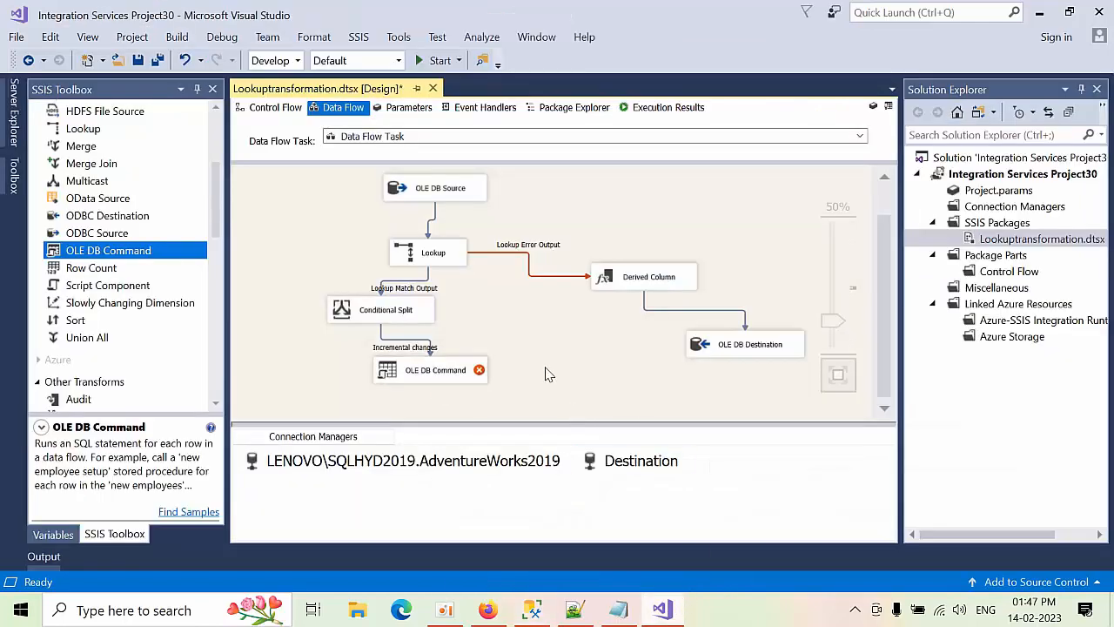
pyautogui.doubleClick(433, 371)
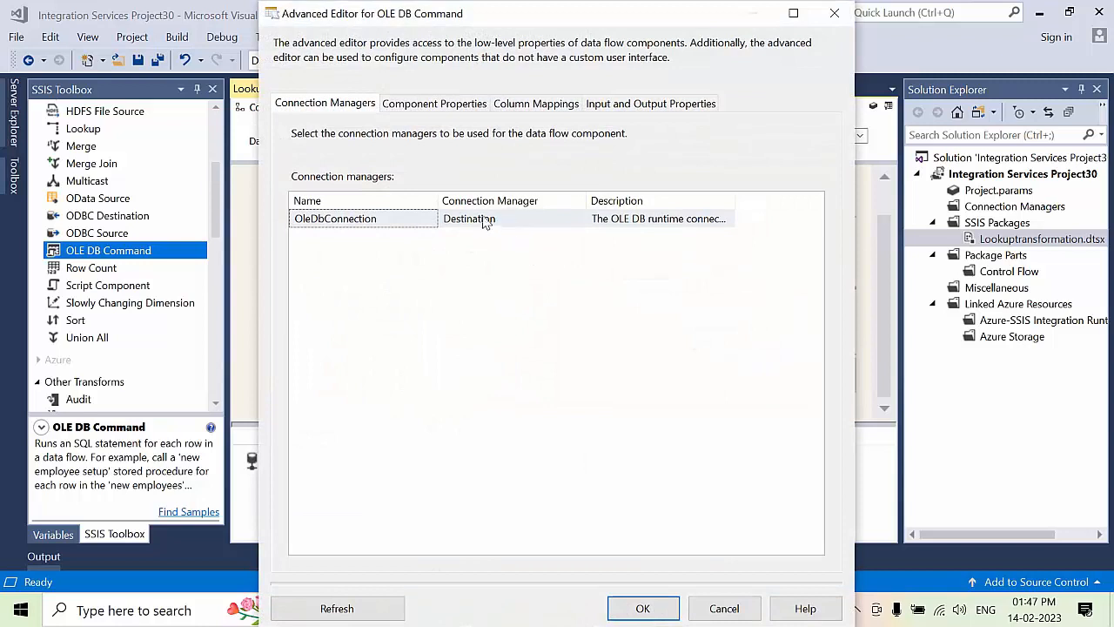
pyautogui.click(444, 103)
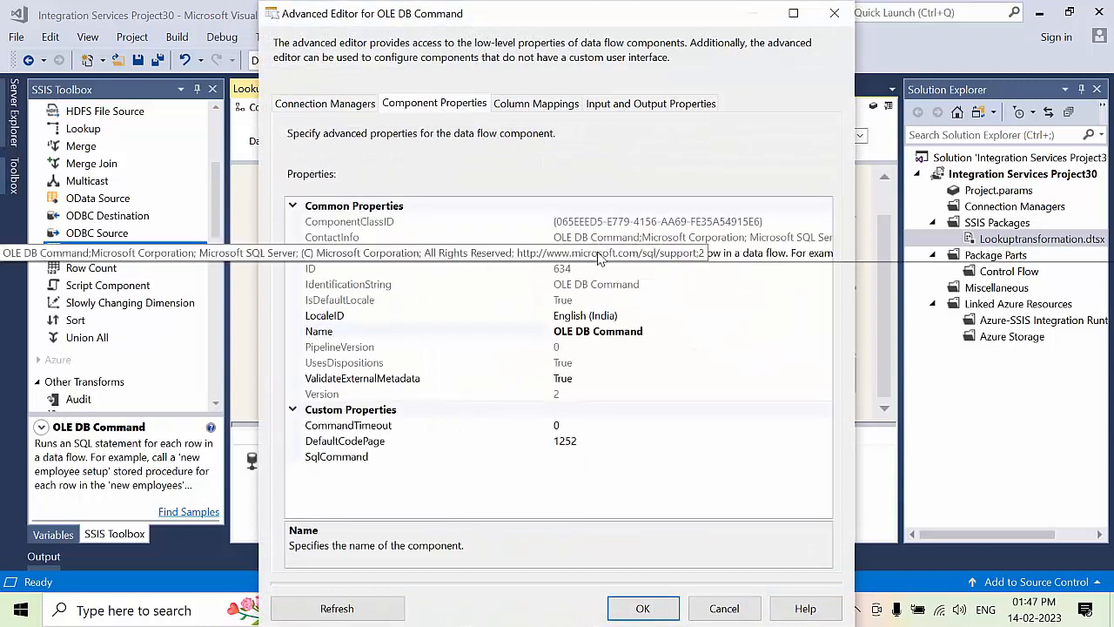
pyautogui.click(609, 455)
pyautogui.click(829, 457)
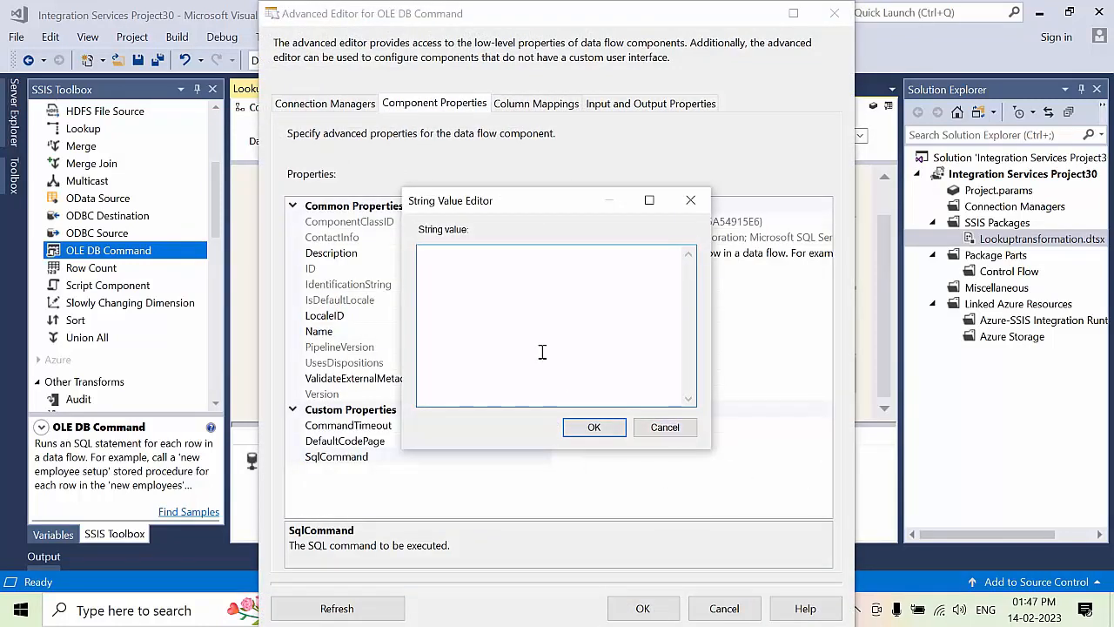
pyautogui.hotkey('ctrl', 'v')
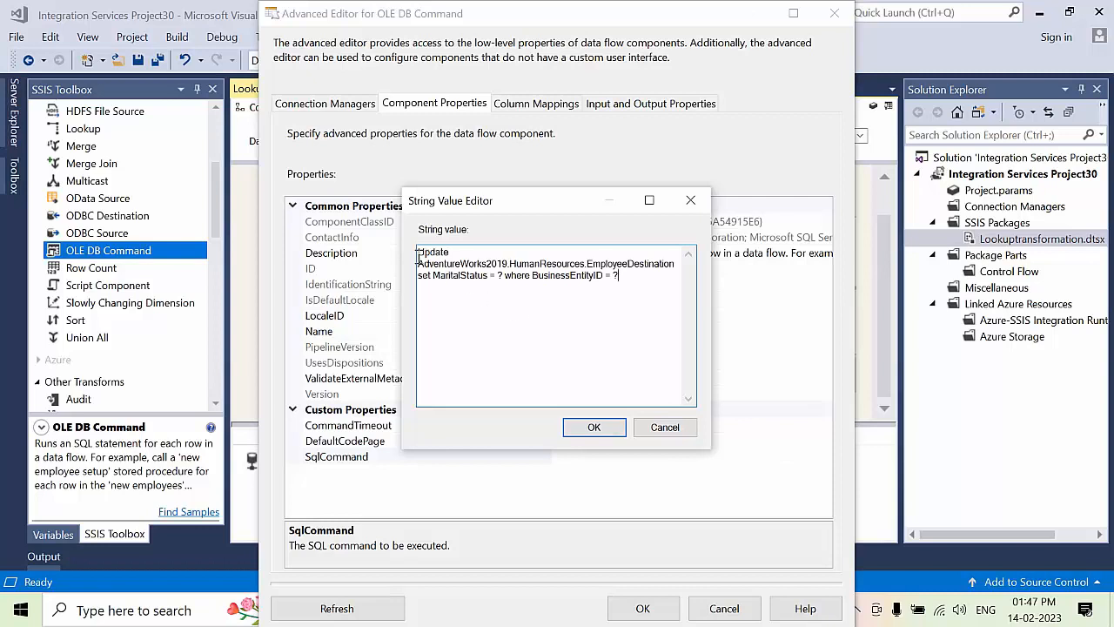
# Add a comma after MaritalStatus = ? and the line opearation = "U" before the where clause, then accept the SqlCommand text.
pyautogui.press('BackSpace')
pyautogui.write(',')
pyautogui.press('Return')
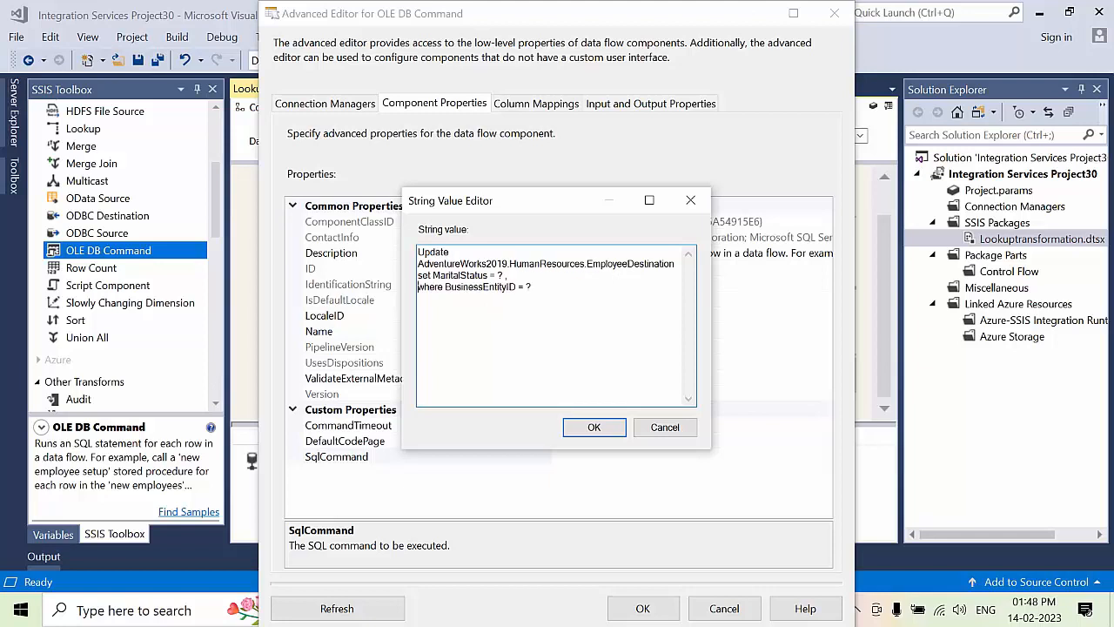
pyautogui.press('Return')
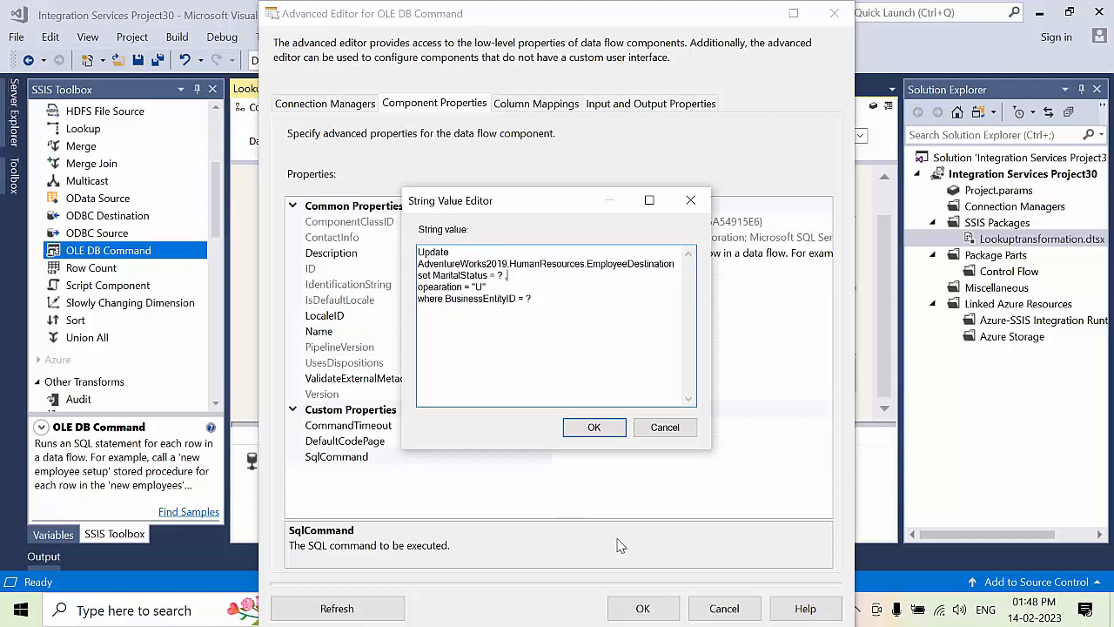
pyautogui.moveTo(433, 275); pyautogui.dragTo(485, 277)
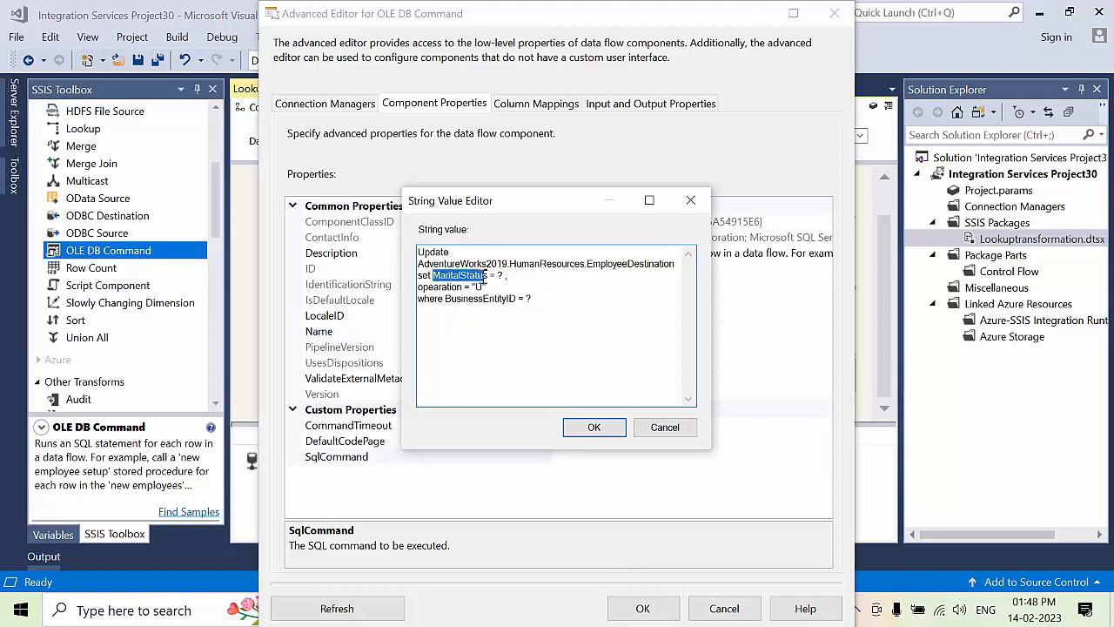
pyautogui.click(493, 276)
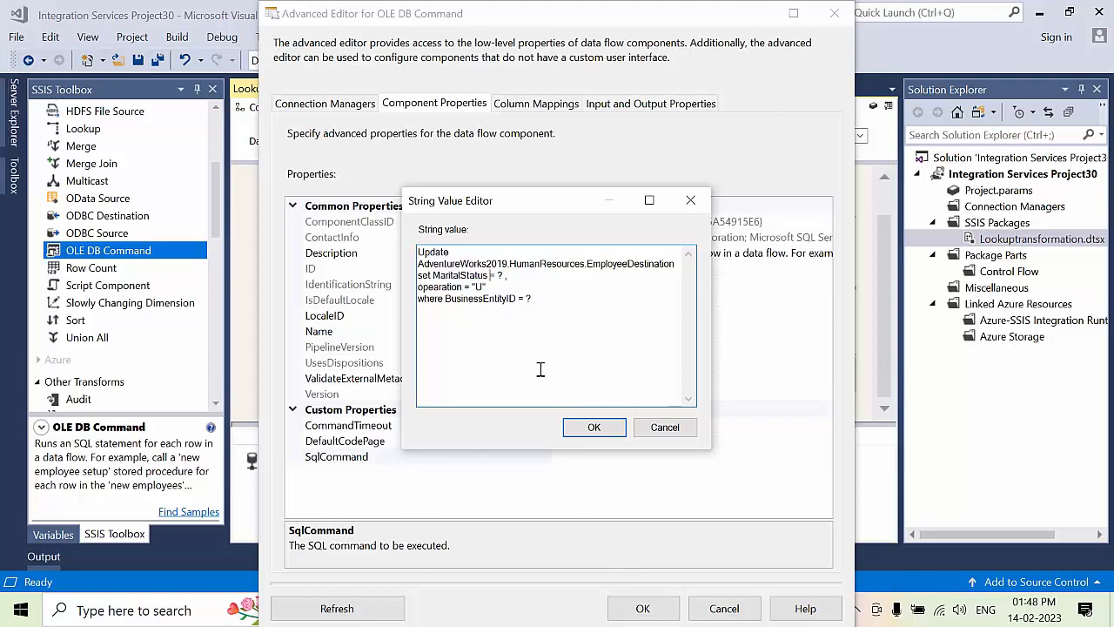
pyautogui.moveTo(492, 275); pyautogui.dragTo(439, 276)
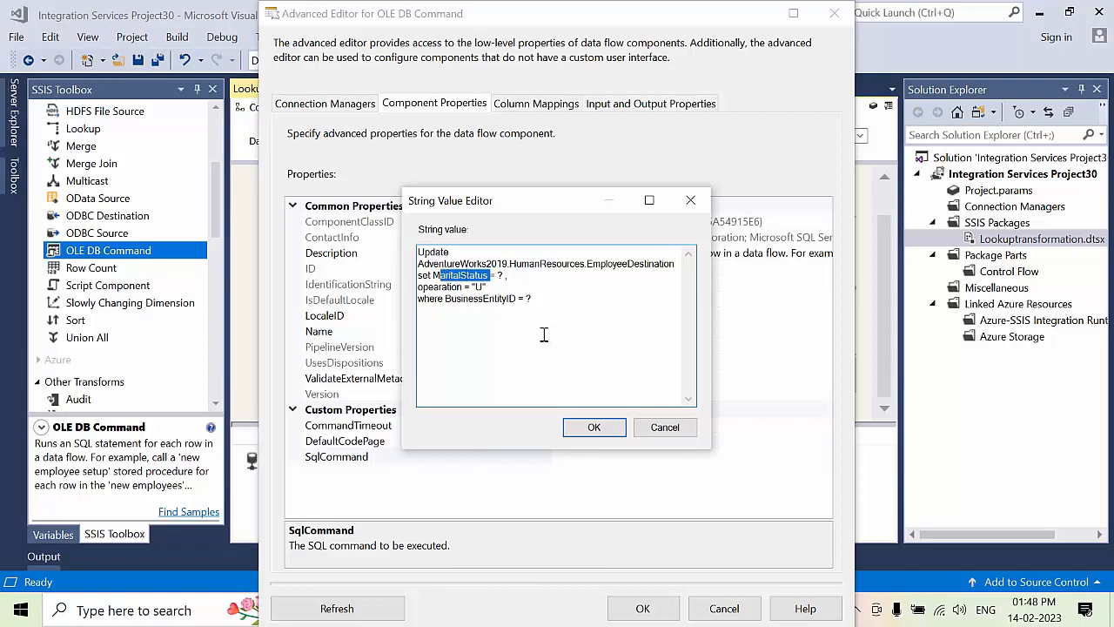
pyautogui.click(593, 427)
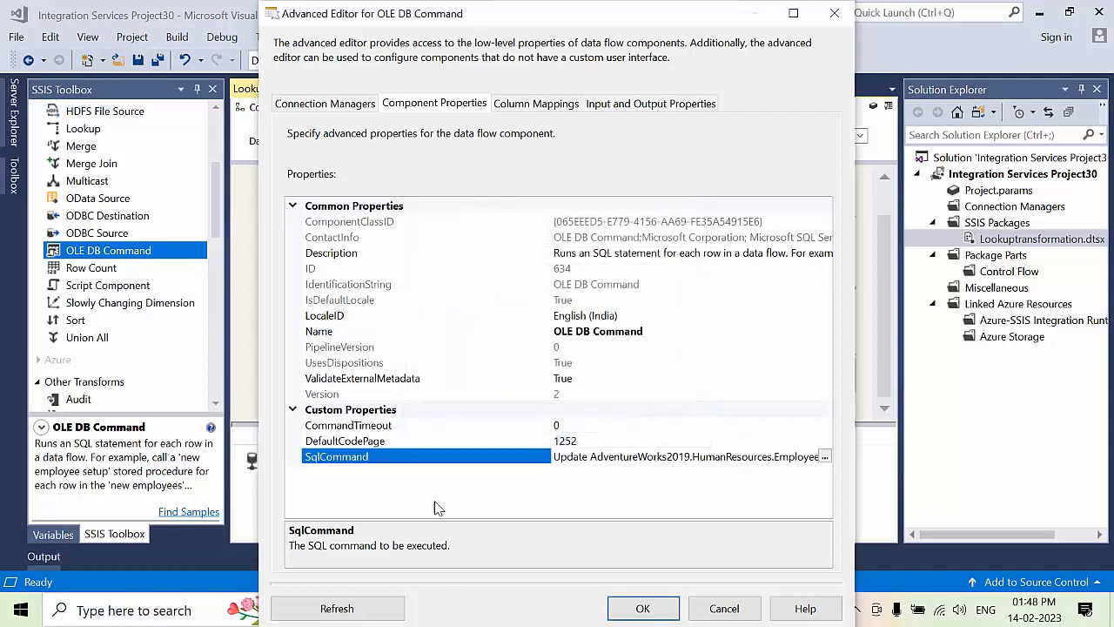
# Refresh the OLE DB Command's metadata and read through the full error details.
pyautogui.click(360, 612)
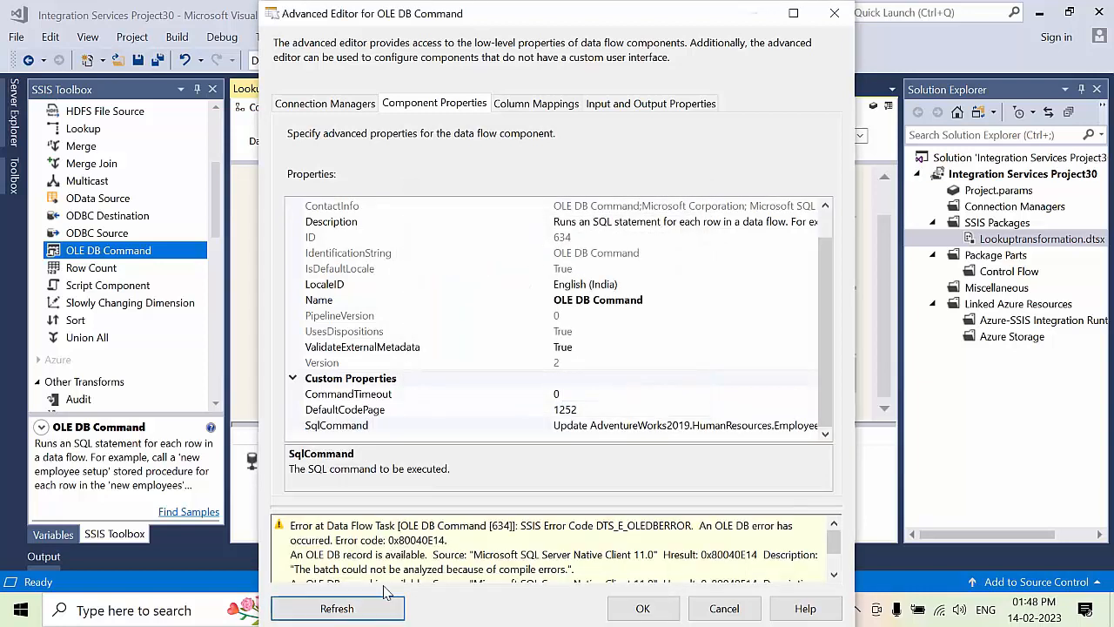
pyautogui.scroll(-2, 594, 563)
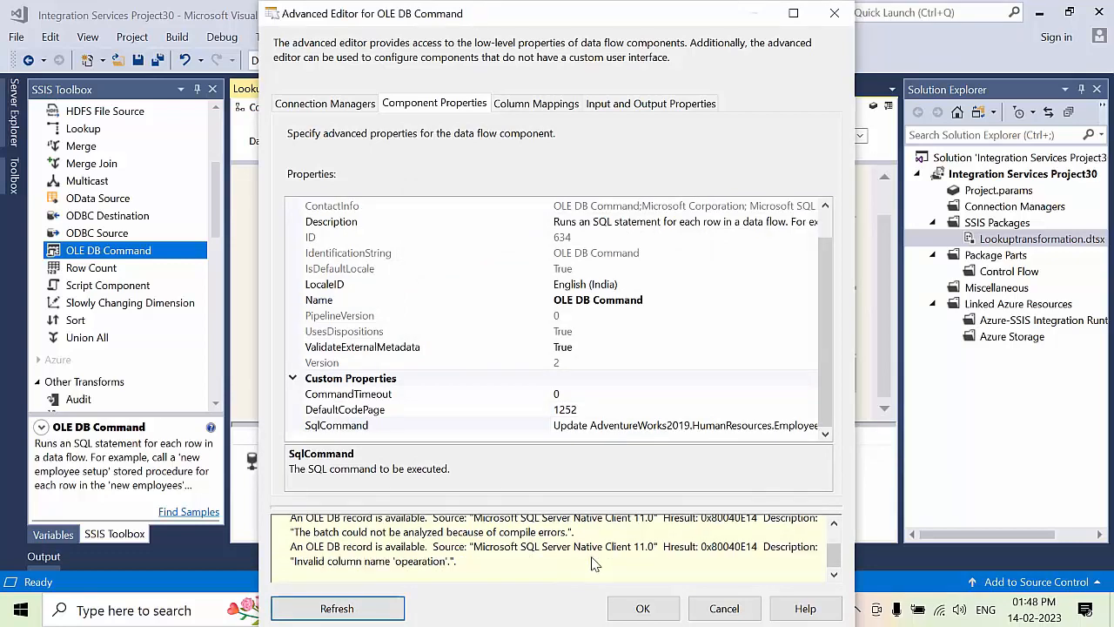
pyautogui.scroll(2, 594, 562)
pyautogui.scroll(-2, 594, 563)
pyautogui.scroll(2, 594, 562)
pyautogui.scroll(-2, 595, 562)
# Insert the line updatedate = getdate(), after the MaritalStatus assignment in the SqlCommand statement and accept the text.
pyautogui.click(692, 424)
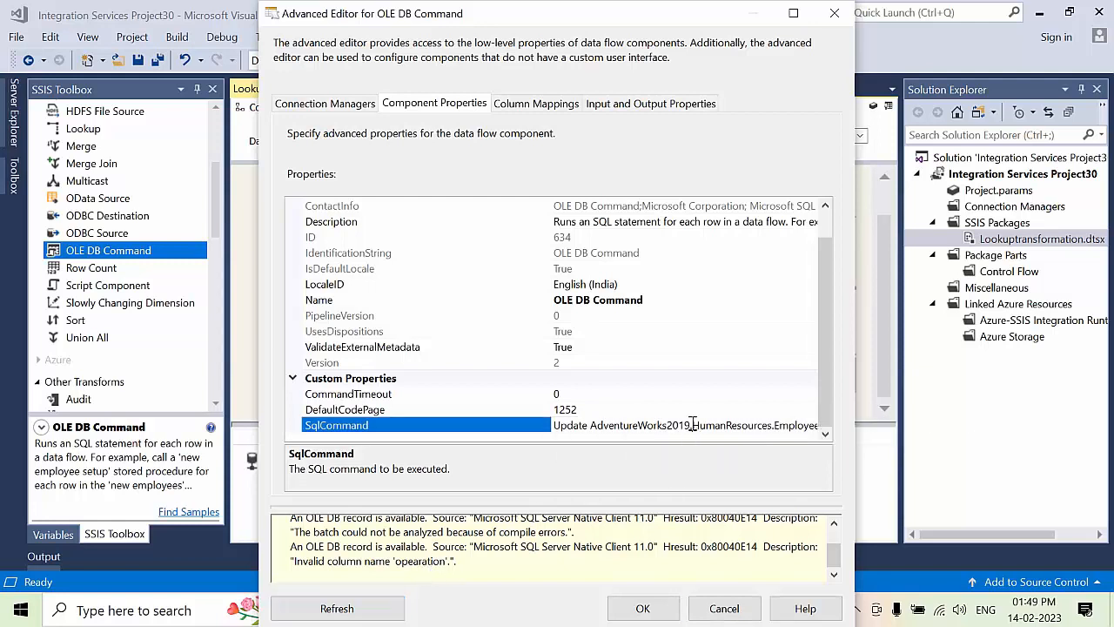
pyautogui.moveTo(692, 425); pyautogui.dragTo(771, 439)
pyautogui.click(809, 425)
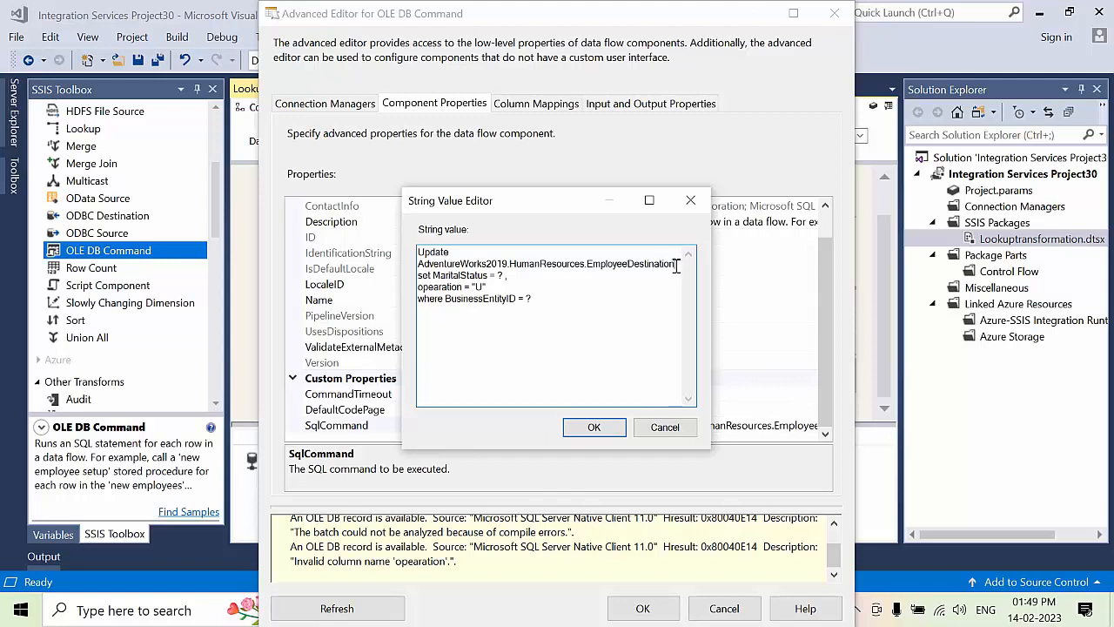
pyautogui.moveTo(677, 265); pyautogui.dragTo(588, 255)
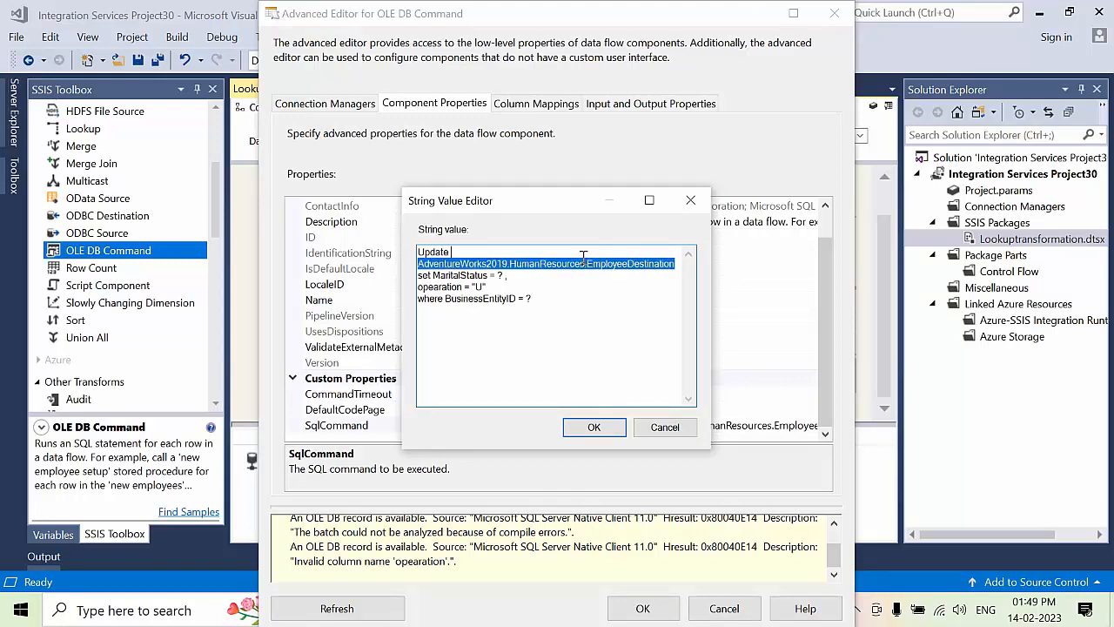
pyautogui.click(517, 283)
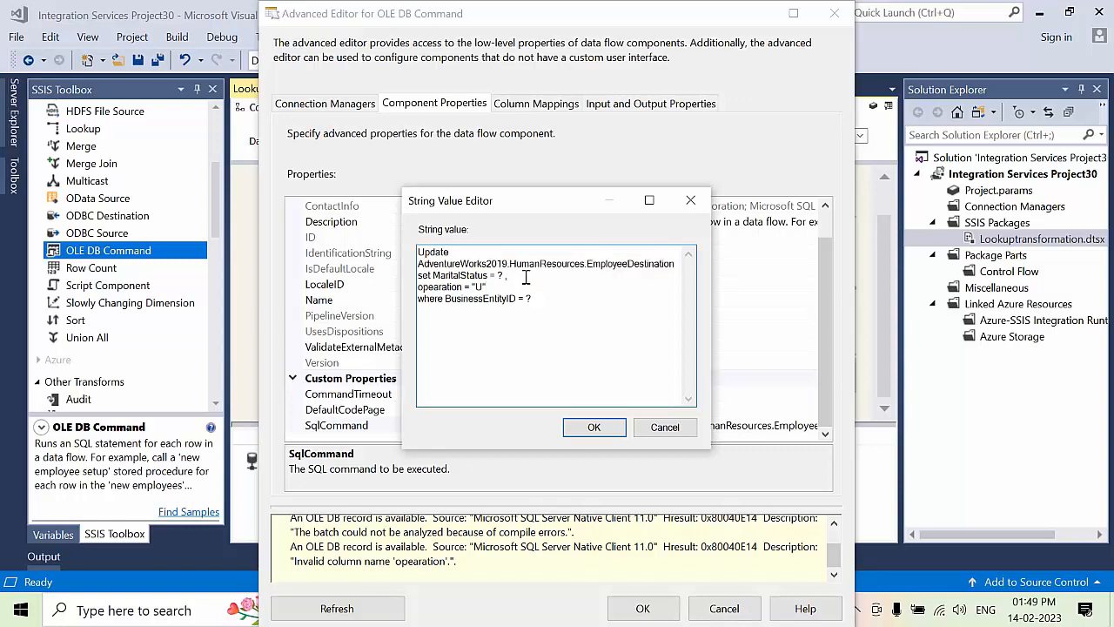
pyautogui.click(525, 277)
pyautogui.press('Return')
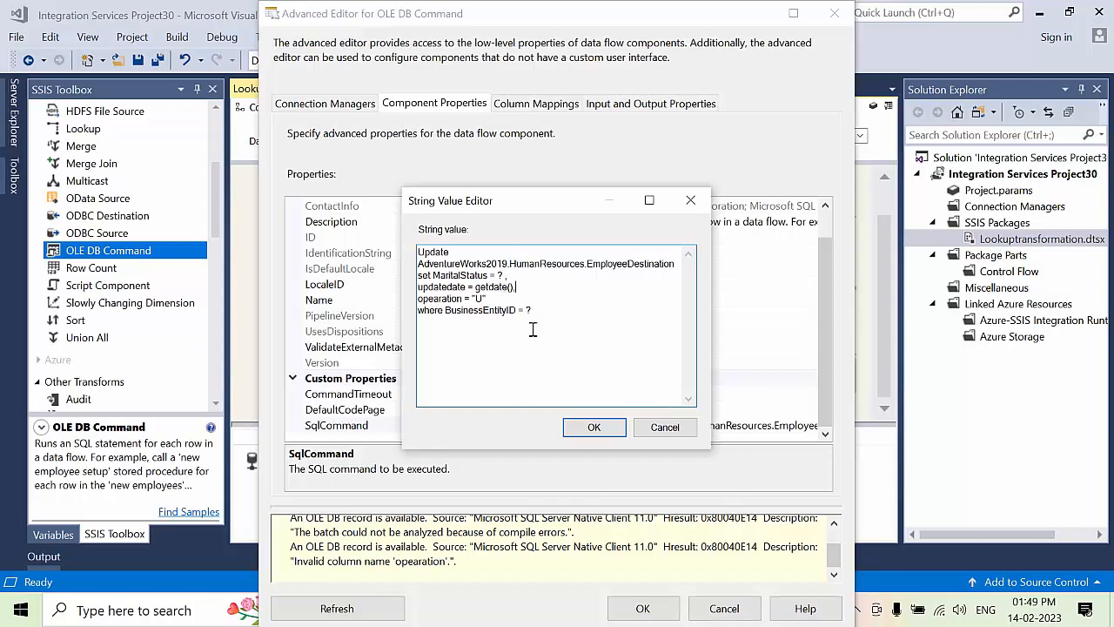
pyautogui.click(596, 426)
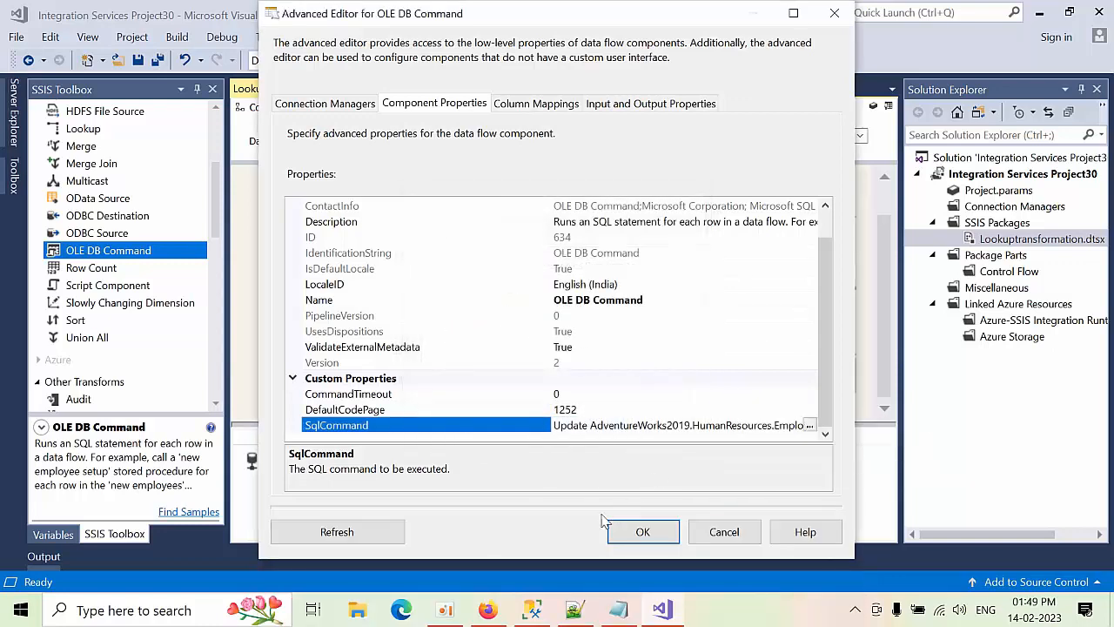
# Select Destination as the OLE DB Command's connection manager and accept the editor's changes.
pyautogui.click(345, 108)
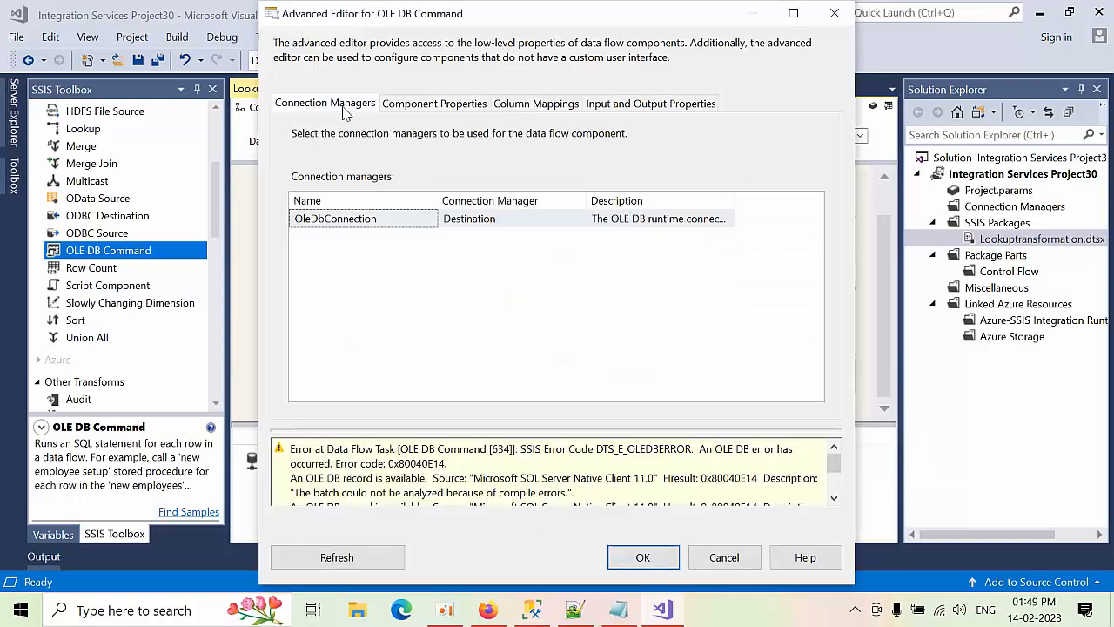
pyautogui.click(541, 223)
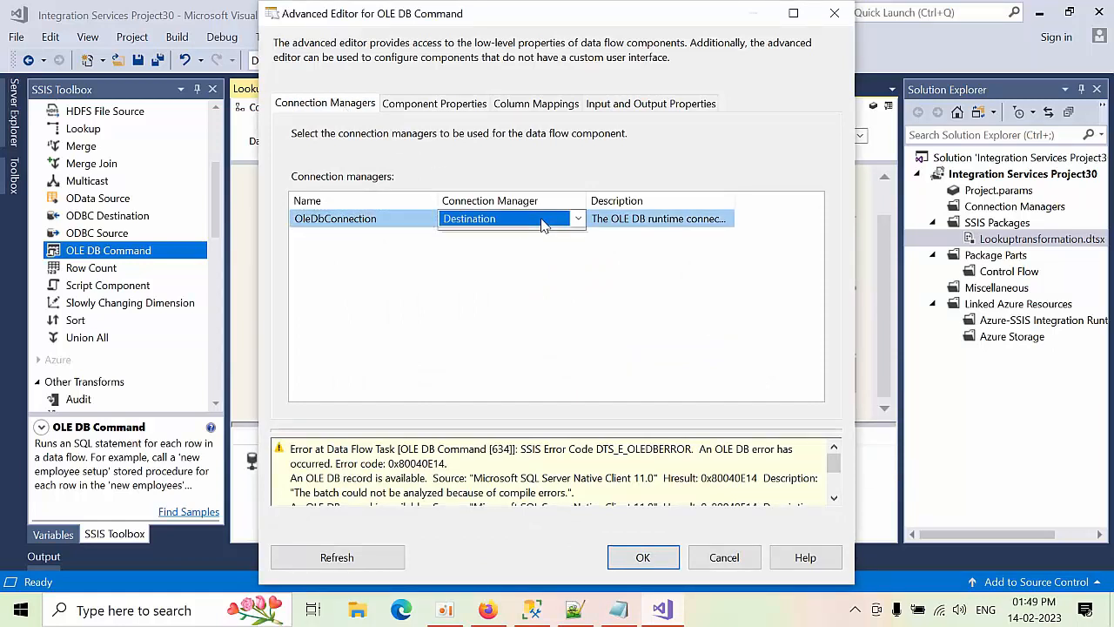
pyautogui.click(541, 224)
pyautogui.click(543, 222)
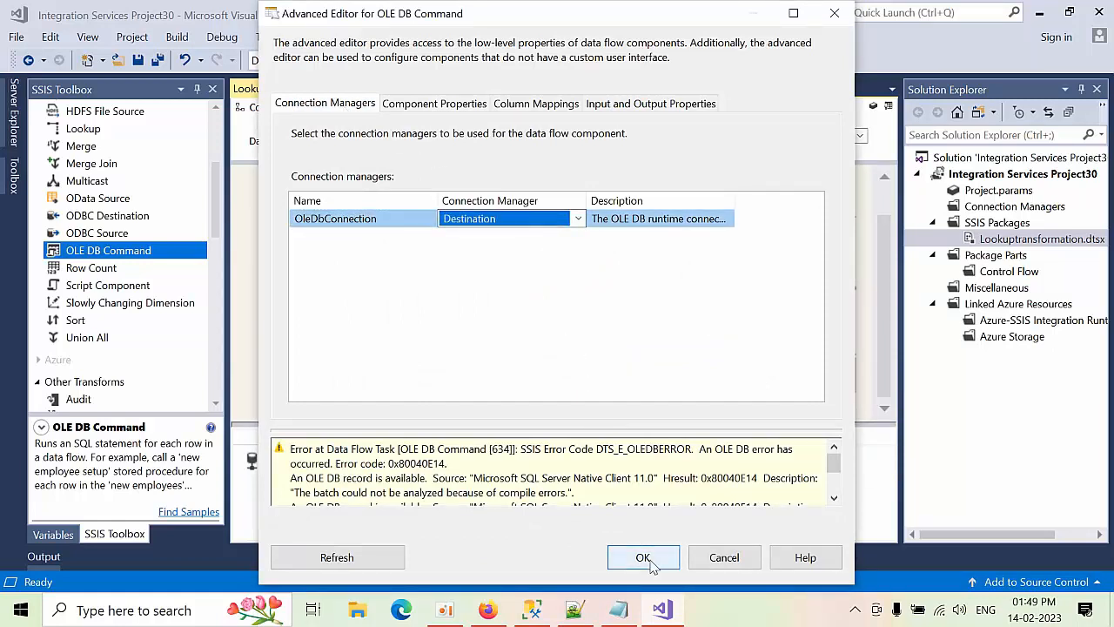
pyautogui.click(662, 478)
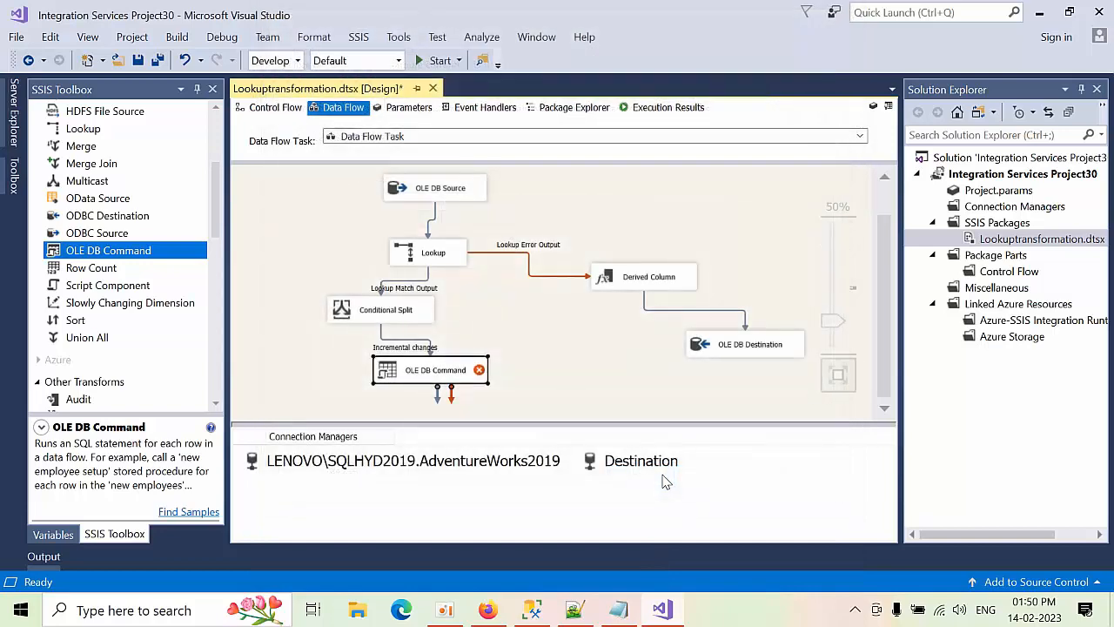
# Reopen the OLE DB Command's editor, review its connection manager and component properties, and cancel out.
pyautogui.doubleClick(439, 371)
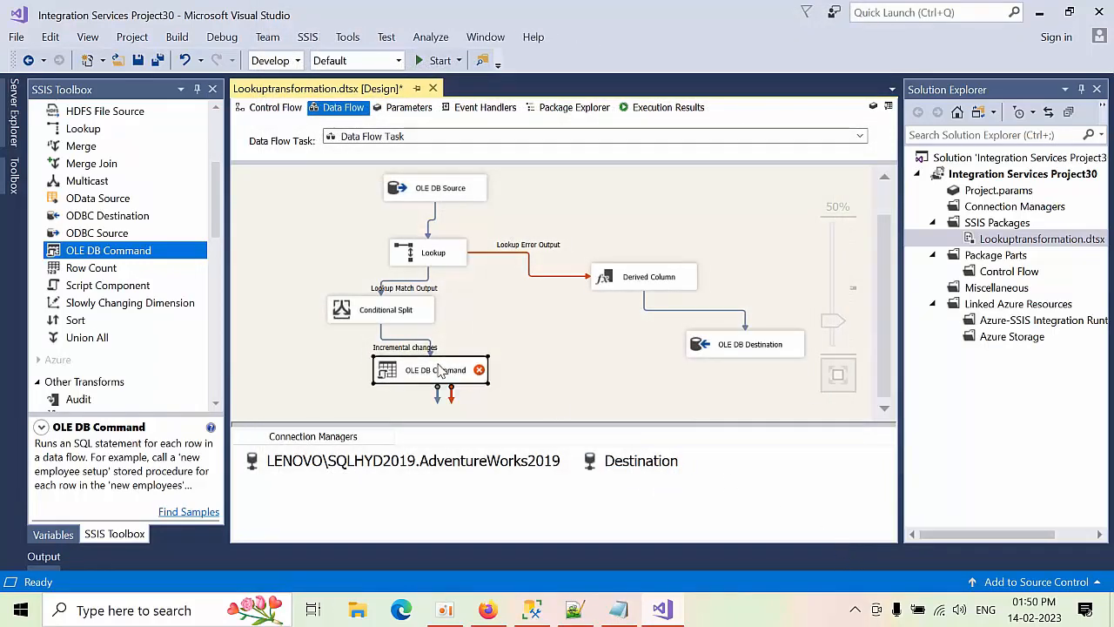
pyautogui.click(506, 219)
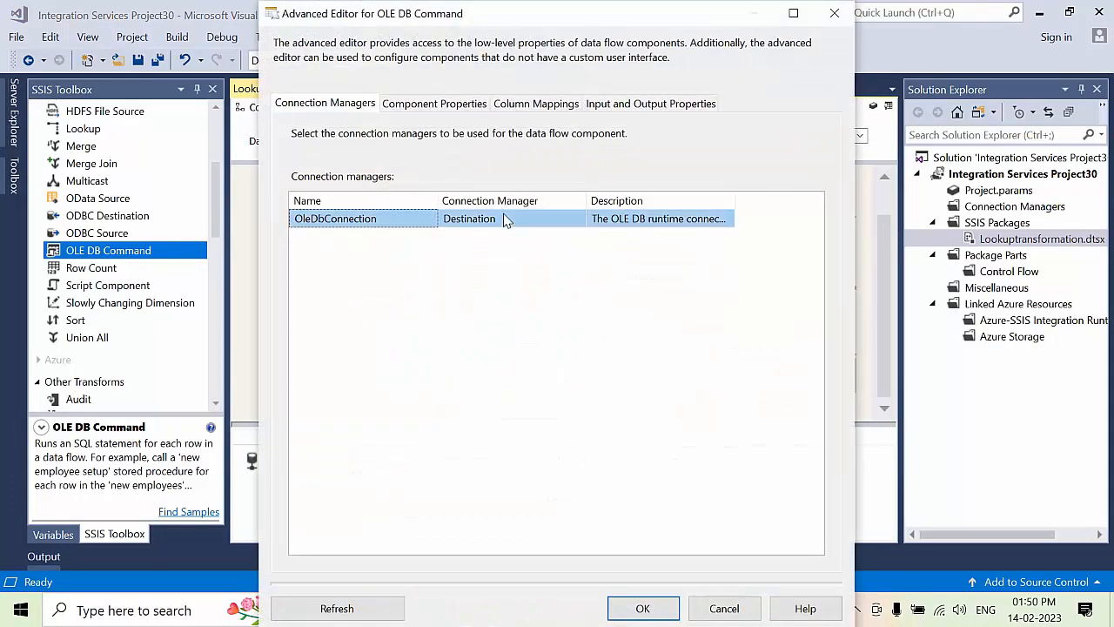
pyautogui.click(445, 104)
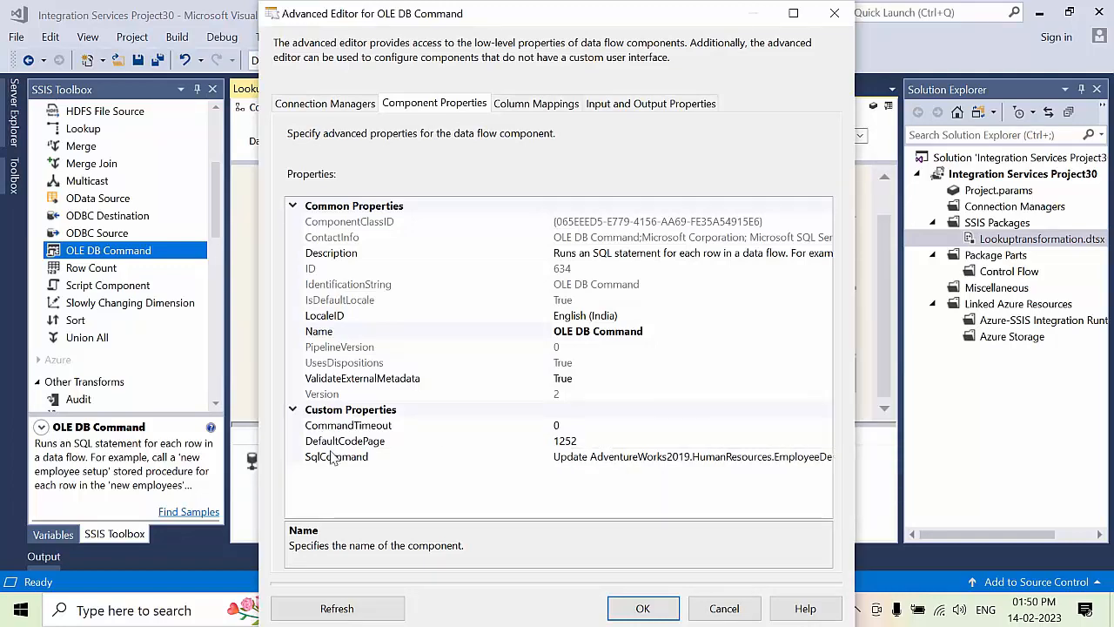
pyautogui.click(721, 609)
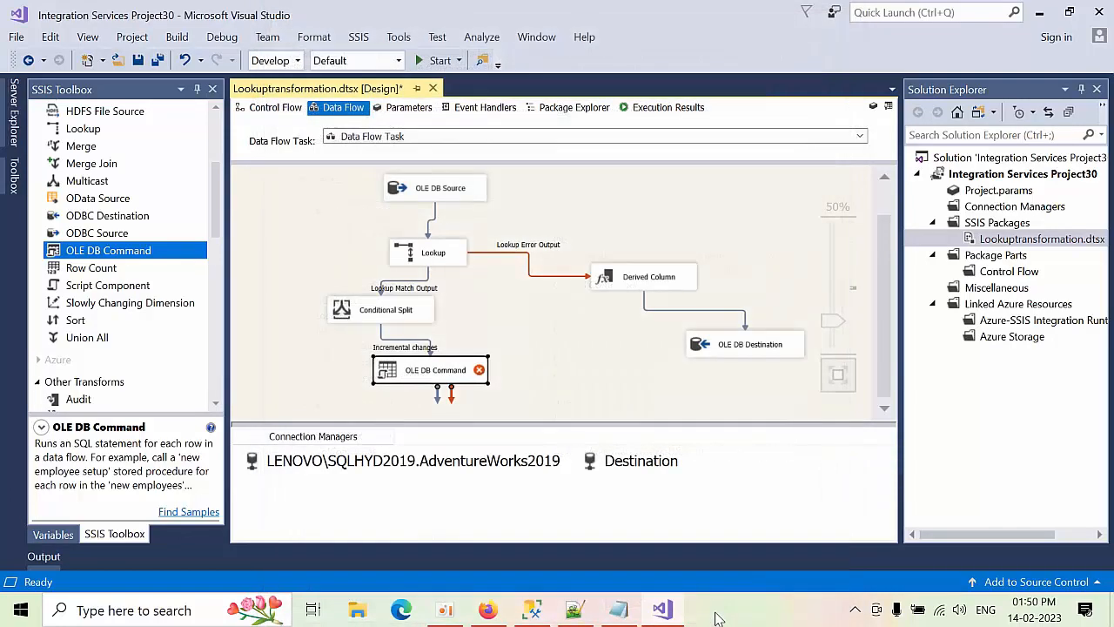
# Switch to SQL Server Management Studio, to the query holding the parameterized EmployeeDestination Update statement.
pyautogui.click(532, 609)
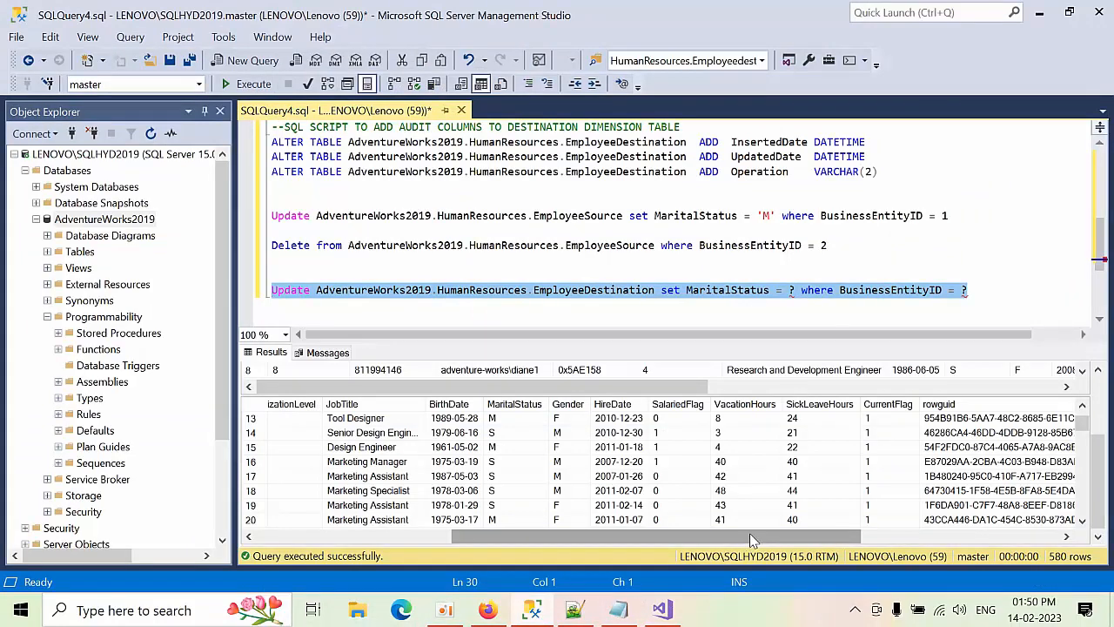
# Copy an Operation cell with its header from the EmployeeDestination results into the query below the last UPDATE statement, and select the word Operation.
pyautogui.moveTo(749, 534); pyautogui.dragTo(949, 535)
pyautogui.click(1051, 405)
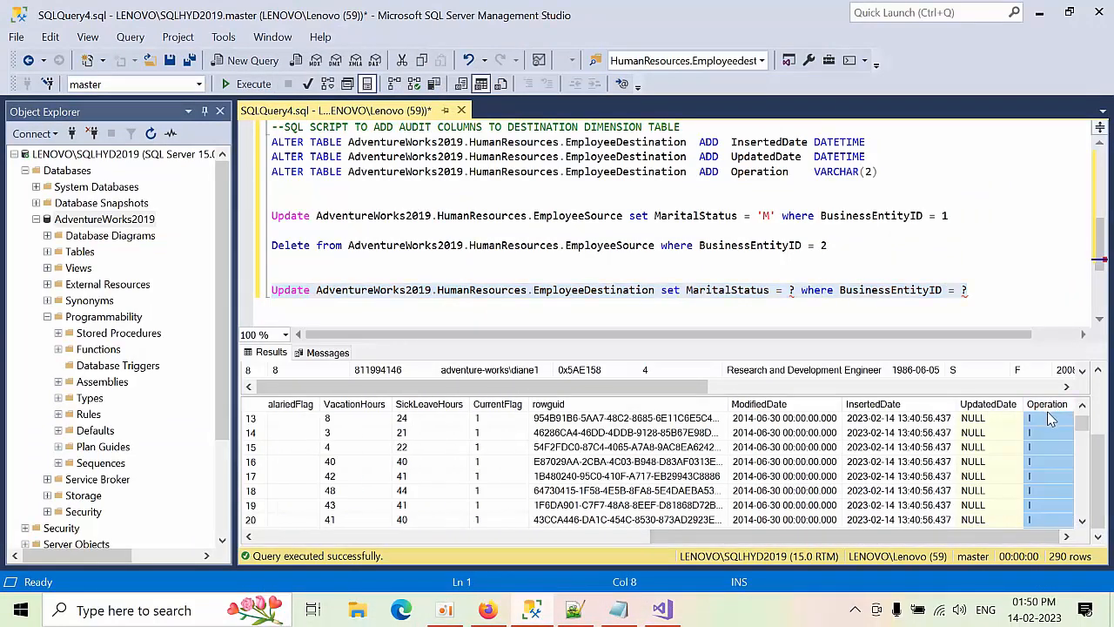
pyautogui.click(1041, 421)
pyautogui.rightClick(1041, 426)
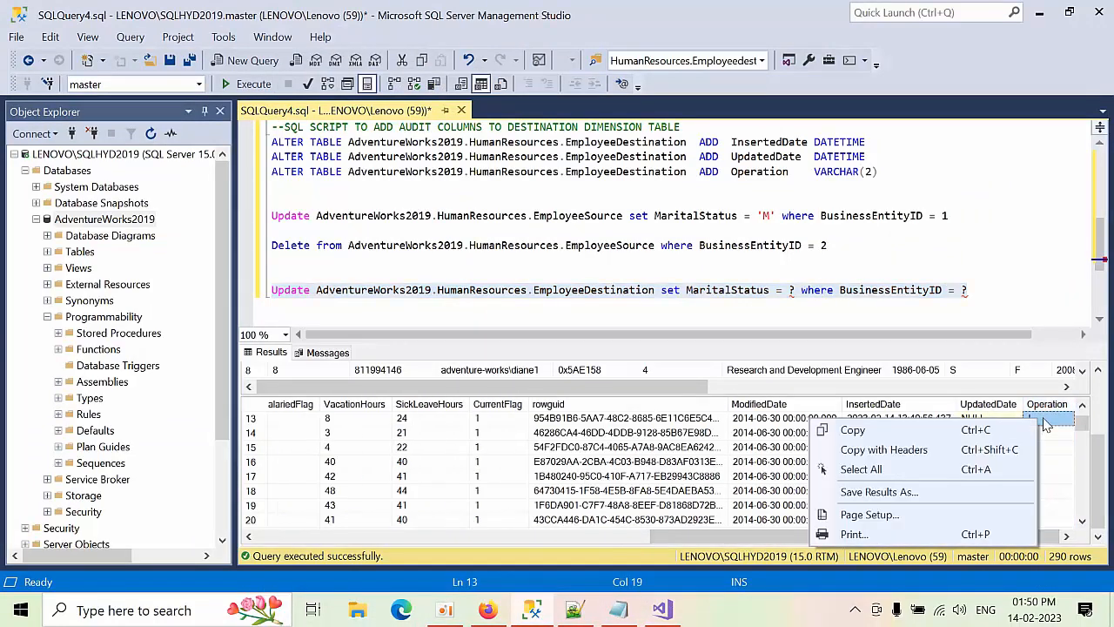
pyautogui.click(917, 454)
pyautogui.click(992, 288)
pyautogui.press('Return')
pyautogui.press('Return')
pyautogui.press('Return')
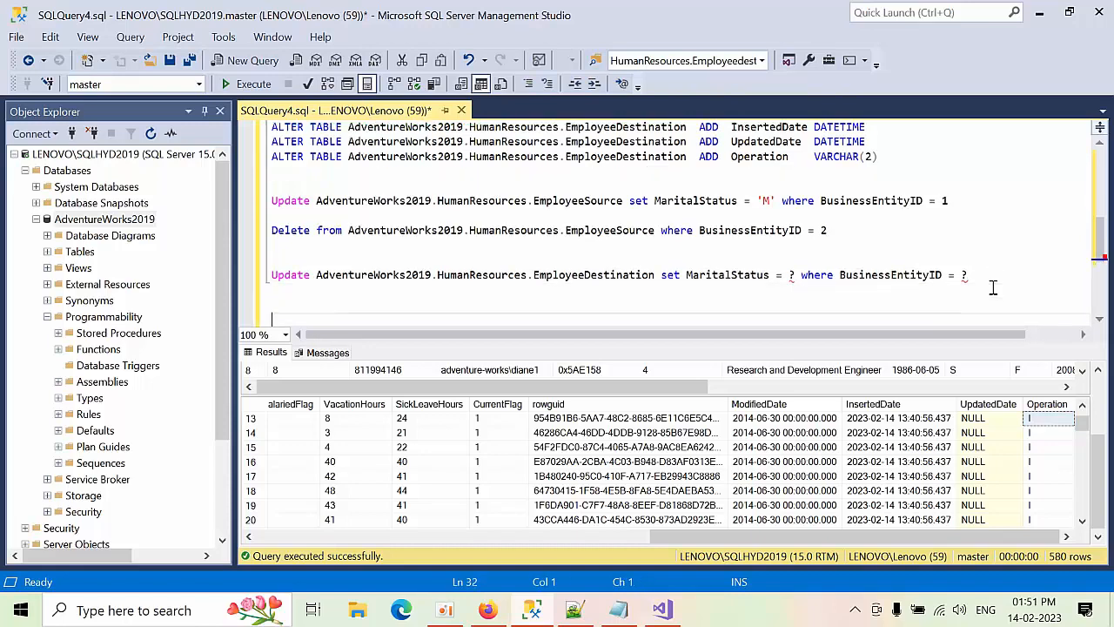
pyautogui.write('Operation I')
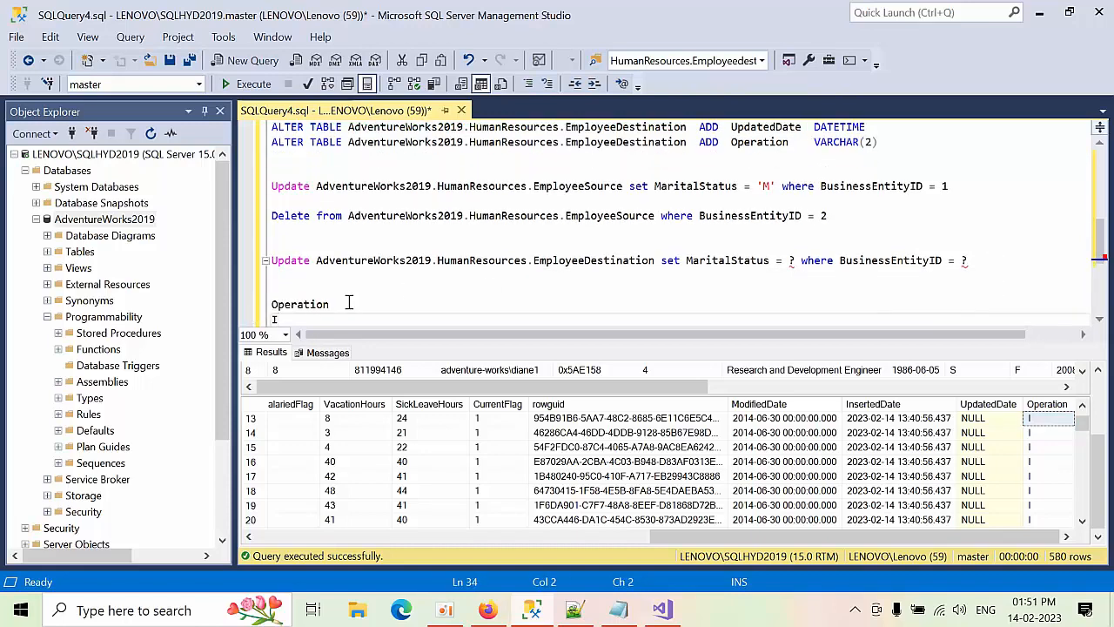
pyautogui.moveTo(348, 304); pyautogui.dragTo(272, 304)
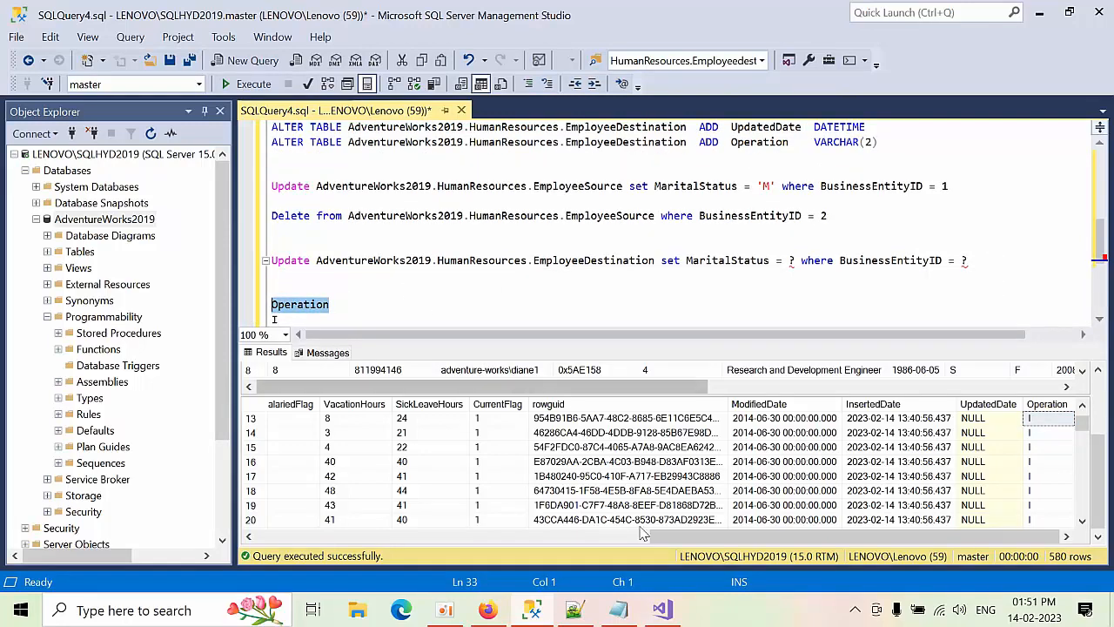
# Switch to Visual Studio, replace the misspelled column with Operation in the OLE DB Command's SqlCommand statement, refresh, and review the errors.
pyautogui.click(664, 611)
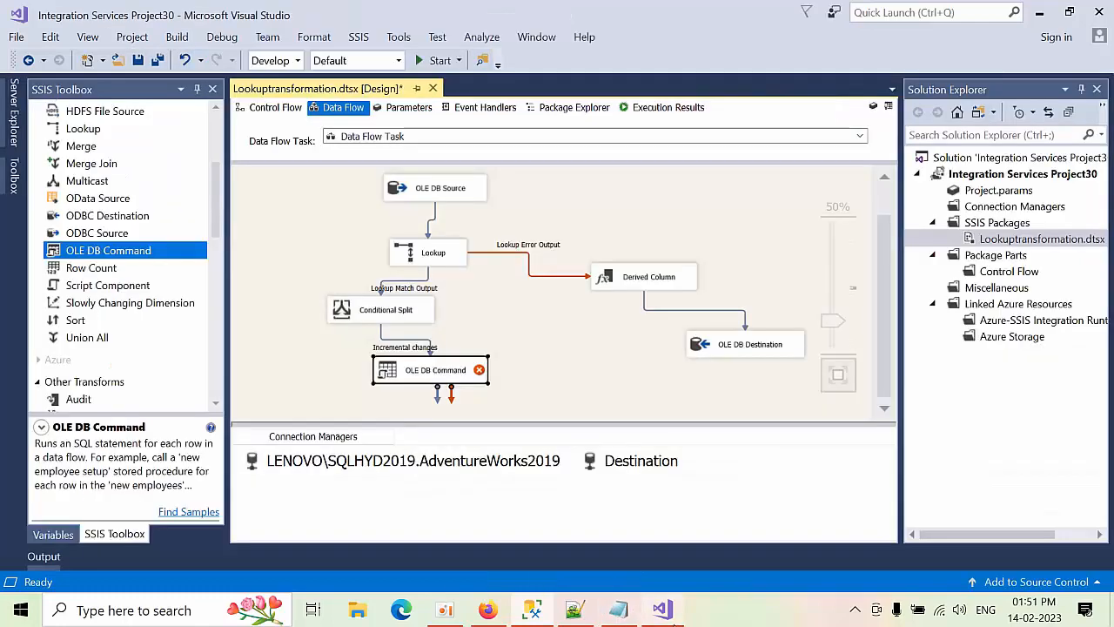
pyautogui.doubleClick(446, 376)
pyautogui.click(466, 106)
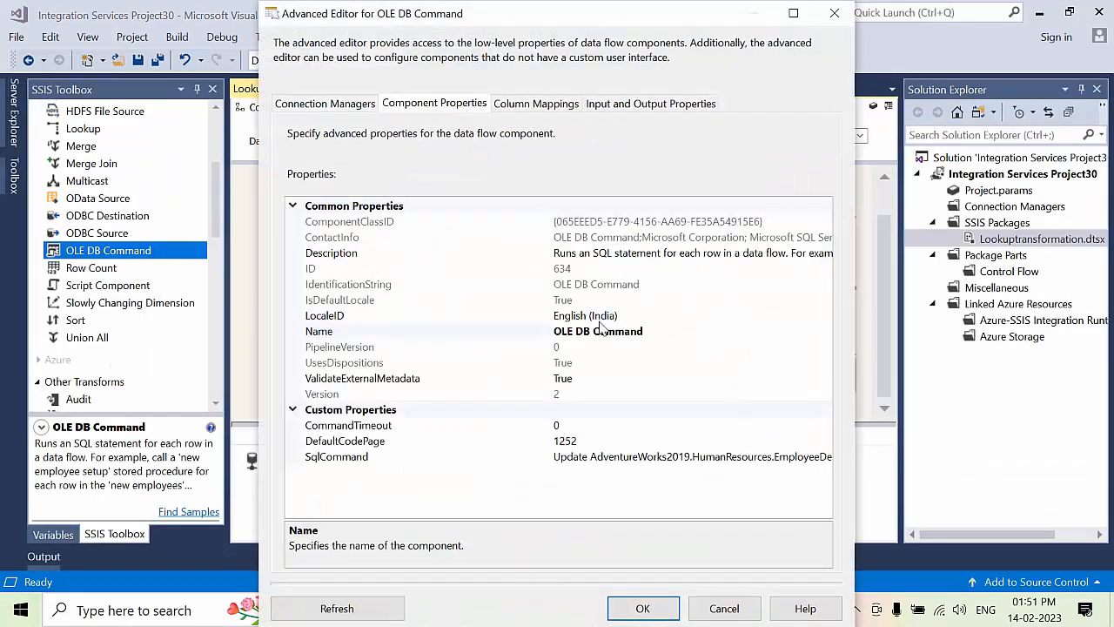
pyautogui.click(656, 457)
pyautogui.click(824, 457)
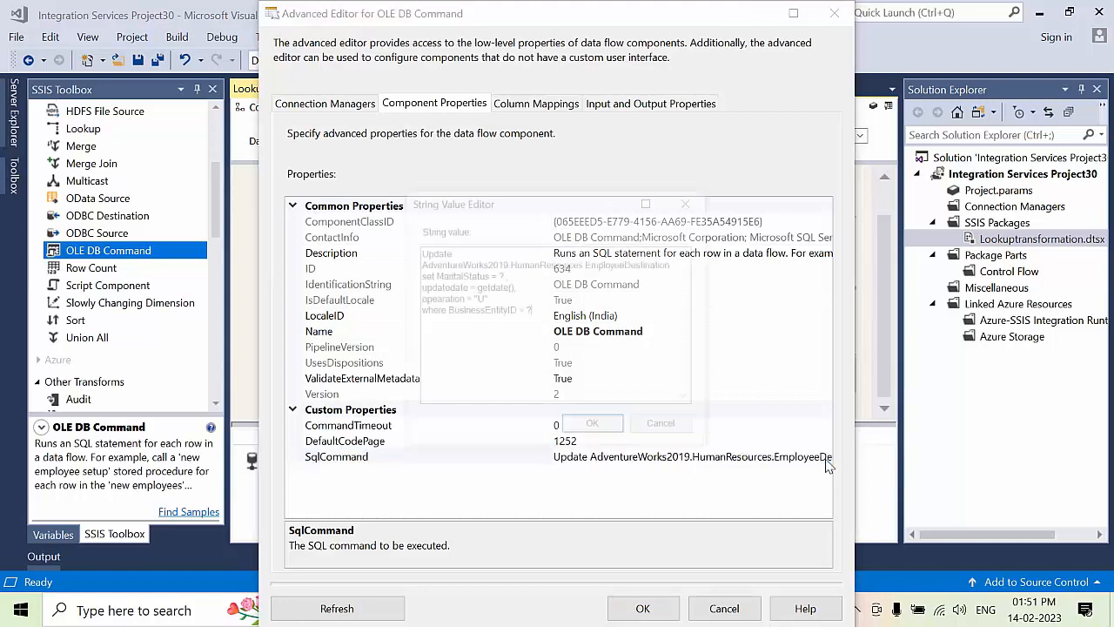
pyautogui.moveTo(463, 297); pyautogui.dragTo(415, 299)
pyautogui.write('Operation')
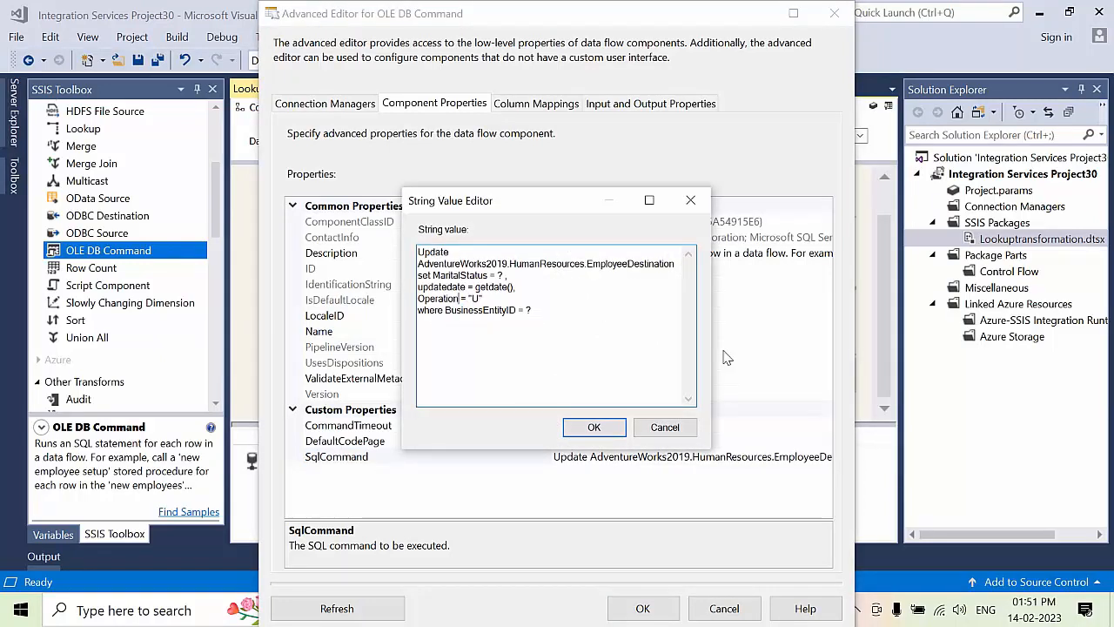
pyautogui.click(596, 426)
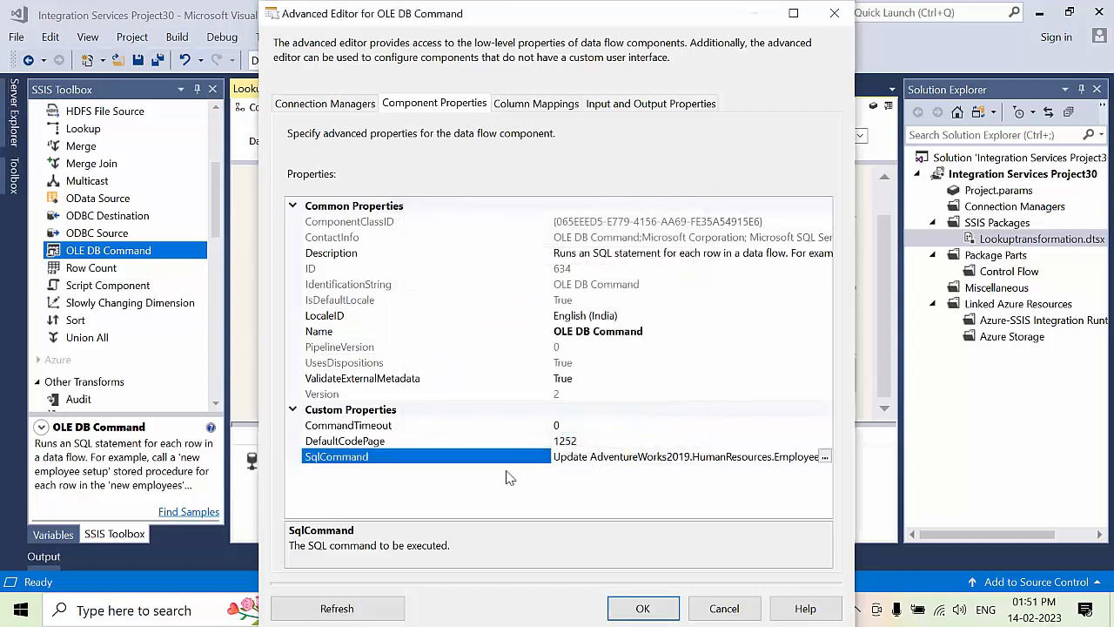
pyautogui.click(346, 608)
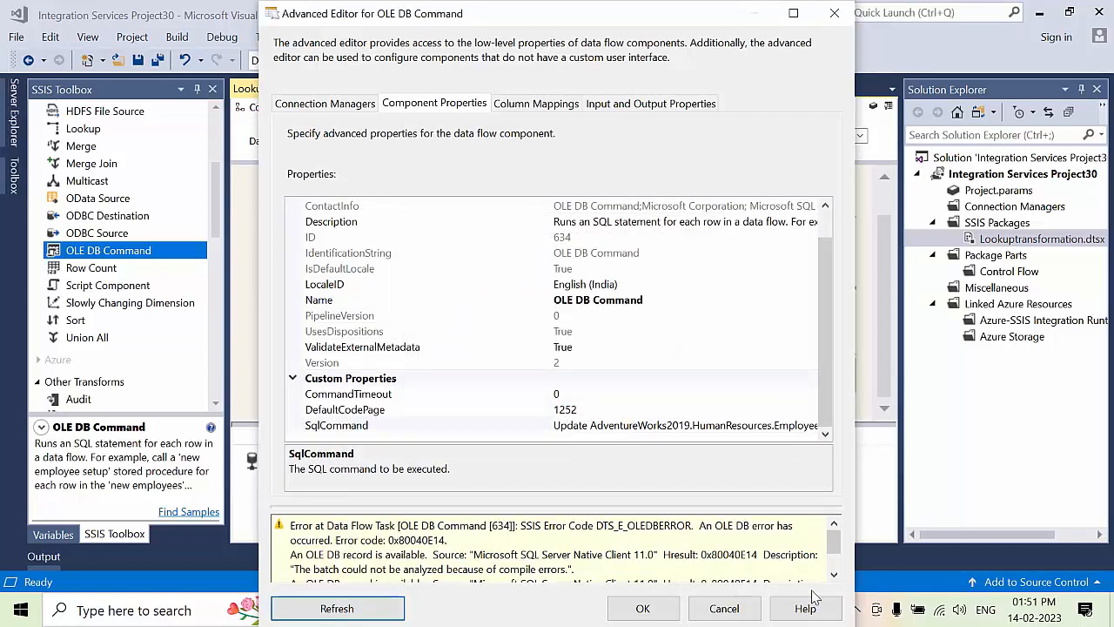
pyautogui.click(834, 575)
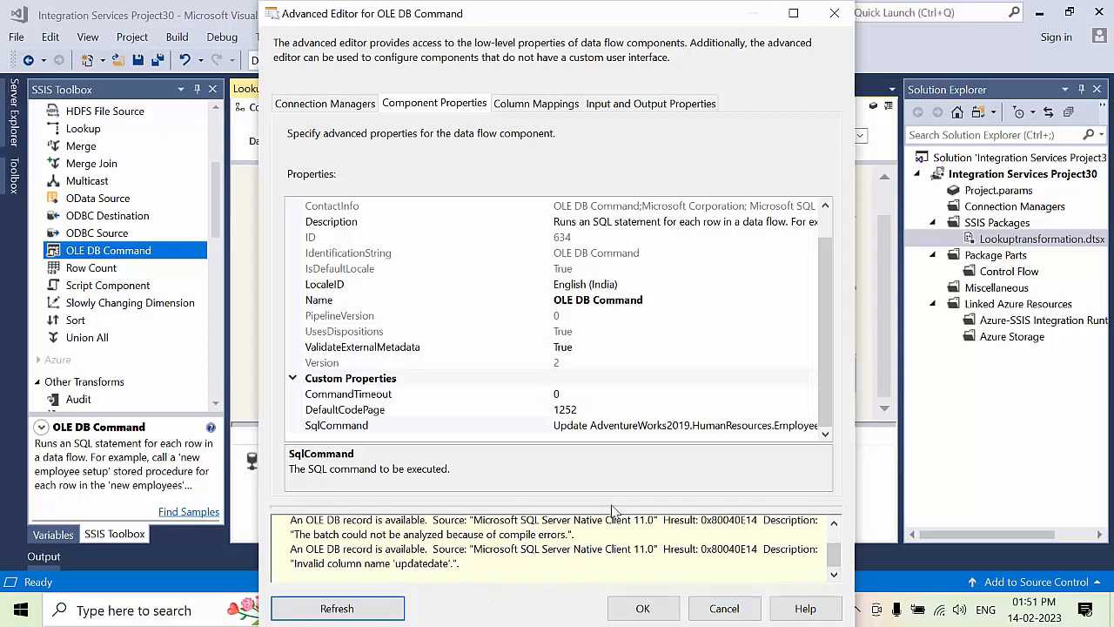
# Try correcting the date column to updateddate in the SqlCommand statement, refresh, and discard the OLE DB Command changes.
pyautogui.click(735, 412)
pyautogui.click(725, 425)
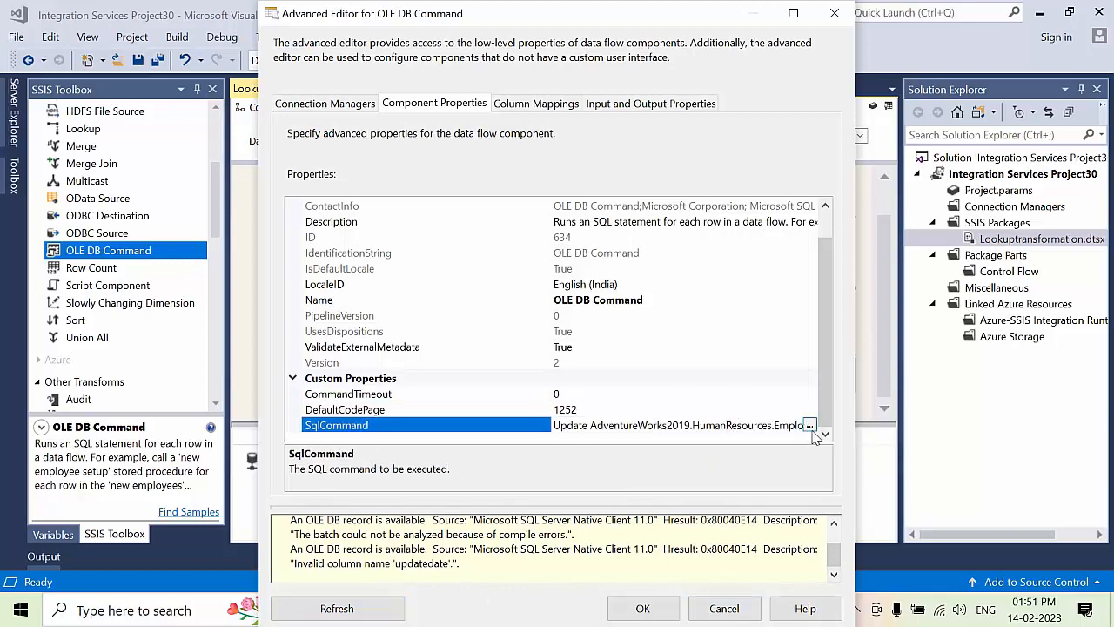
pyautogui.click(812, 425)
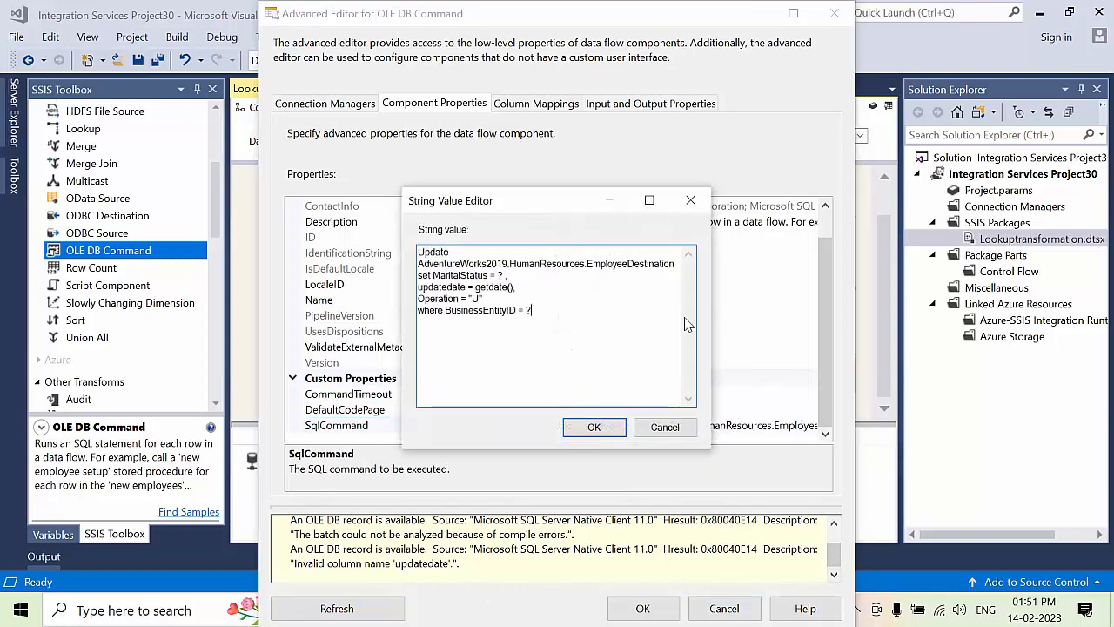
pyautogui.click(453, 288)
pyautogui.write('d')
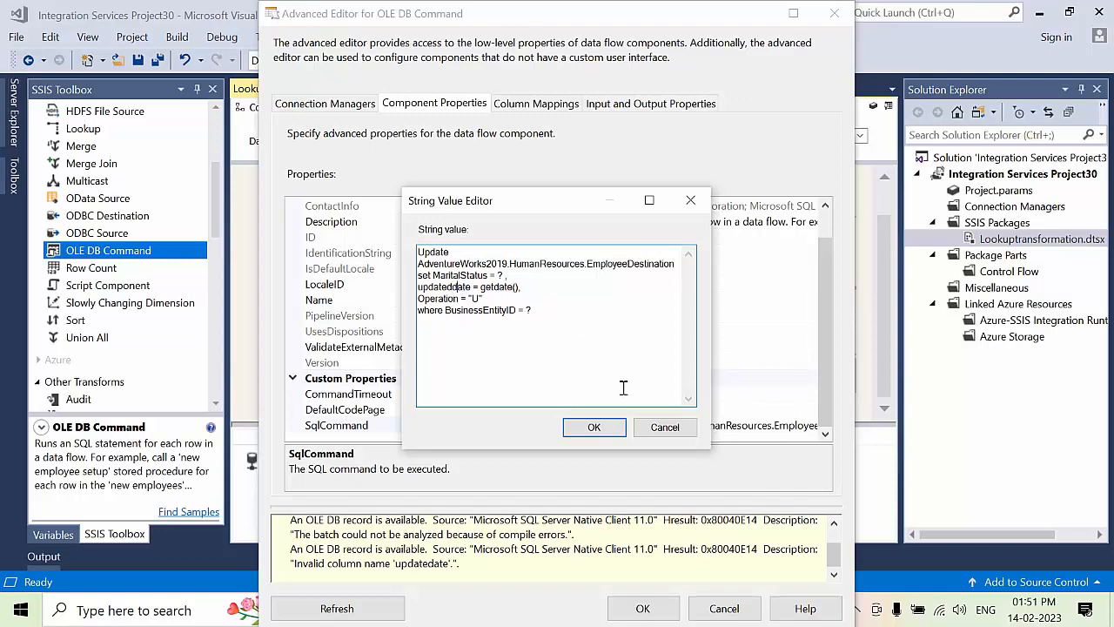
pyautogui.click(614, 441)
pyautogui.click(354, 542)
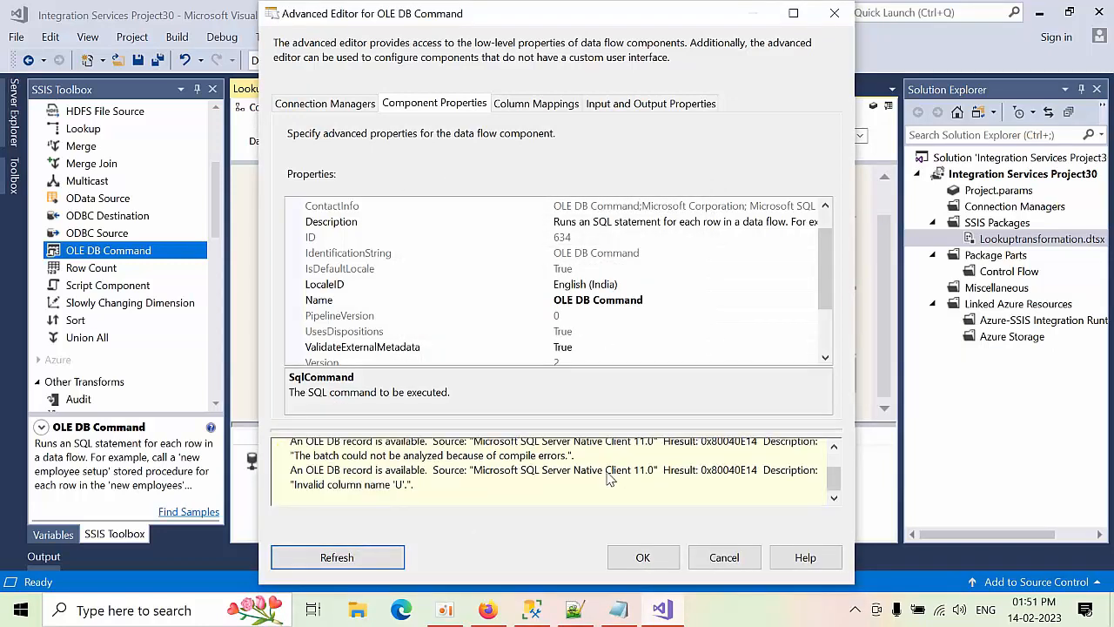
pyautogui.scroll(-1, 612, 475)
pyautogui.click(721, 561)
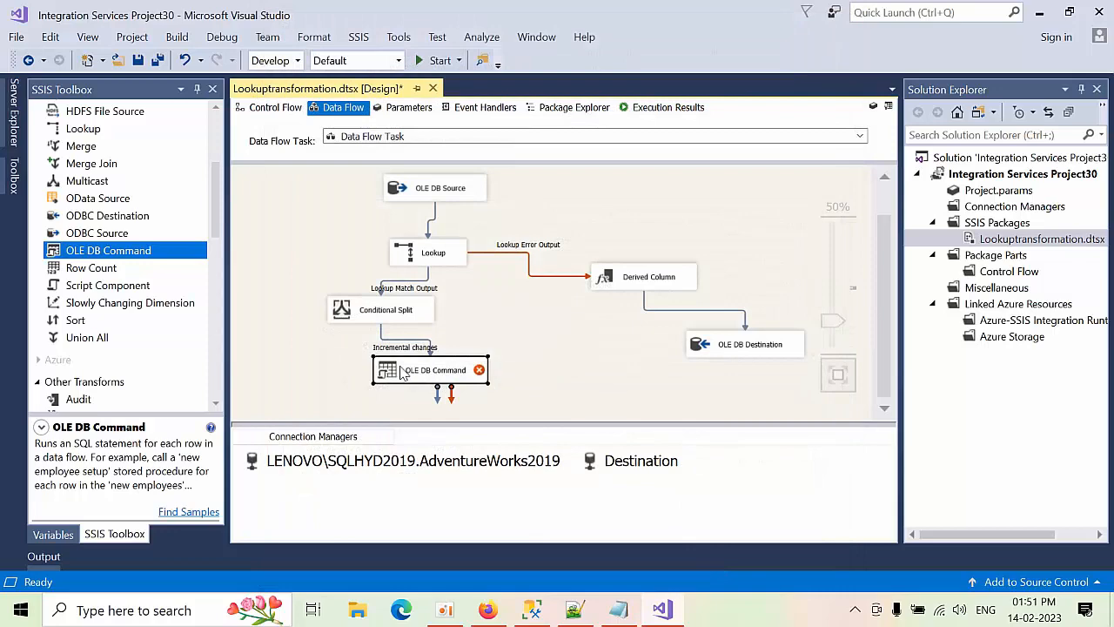
# Set the OLE DB Command's SqlCommand to update MaritalStatus = ?, updatedate = getdate() and opearation = "u" where BusinessEntityID = ?, and refresh.
pyautogui.doubleClick(396, 370)
pyautogui.click(457, 109)
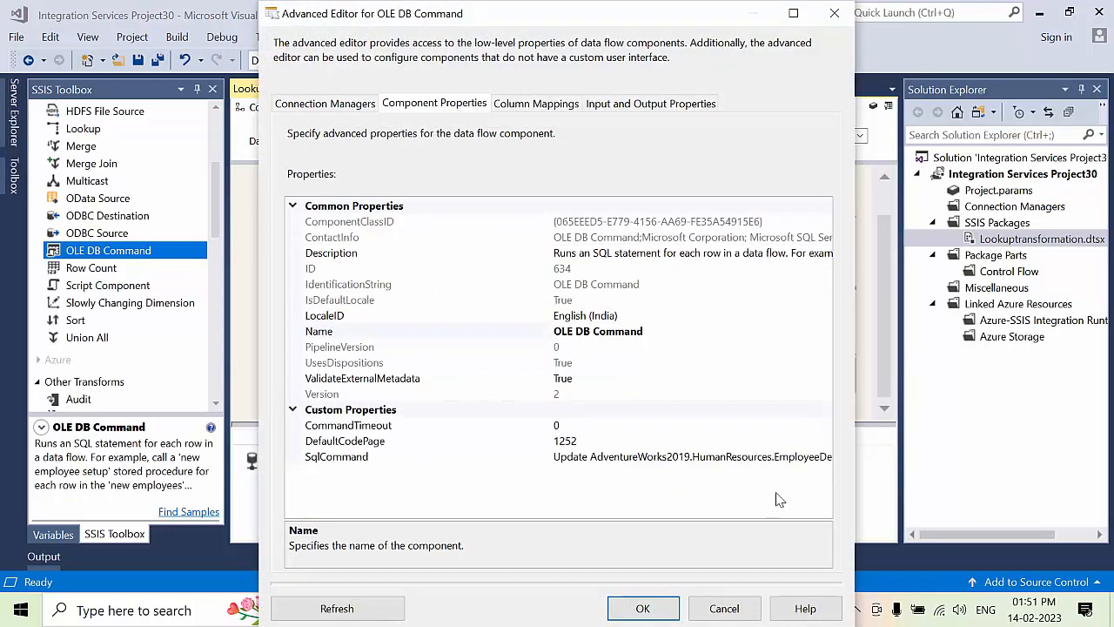
pyautogui.click(719, 461)
pyautogui.click(823, 456)
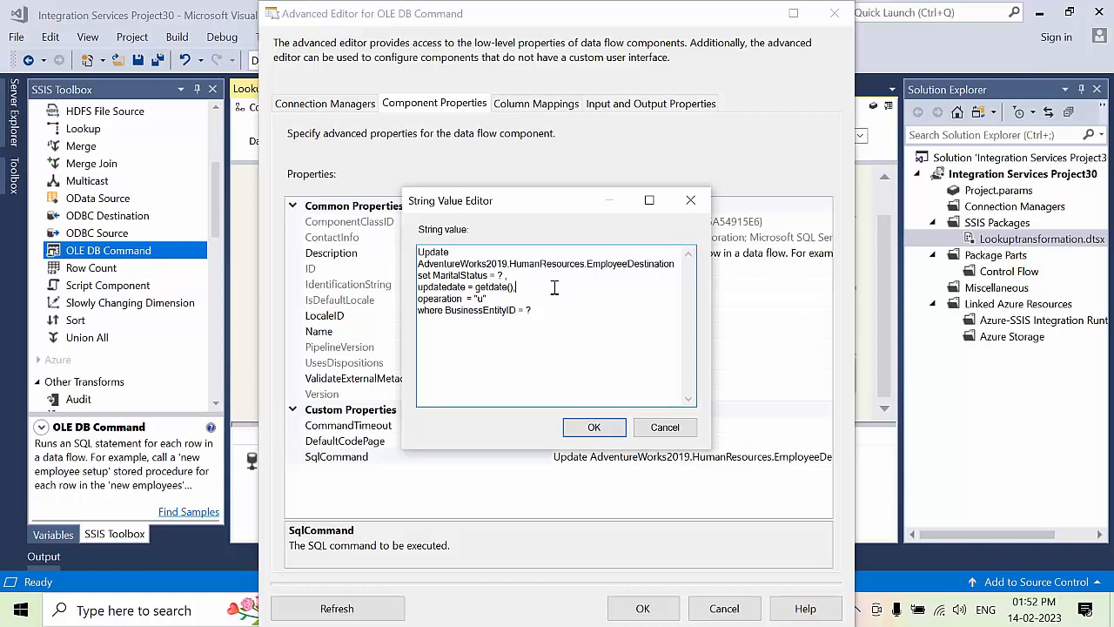
pyautogui.click(592, 427)
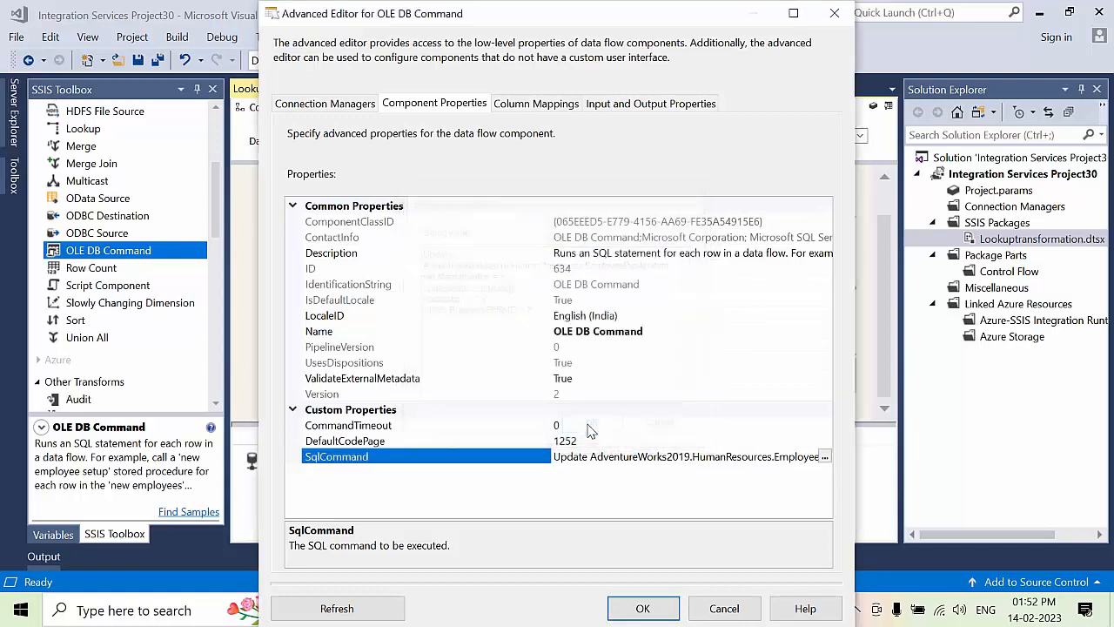
pyautogui.click(365, 611)
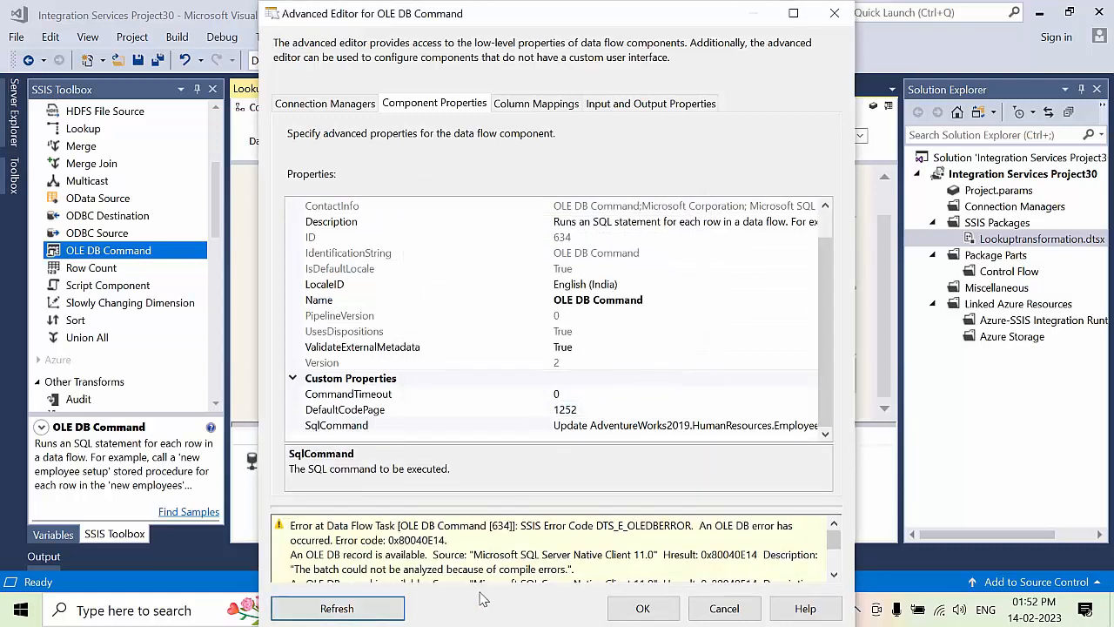
pyautogui.scroll(-2, 697, 561)
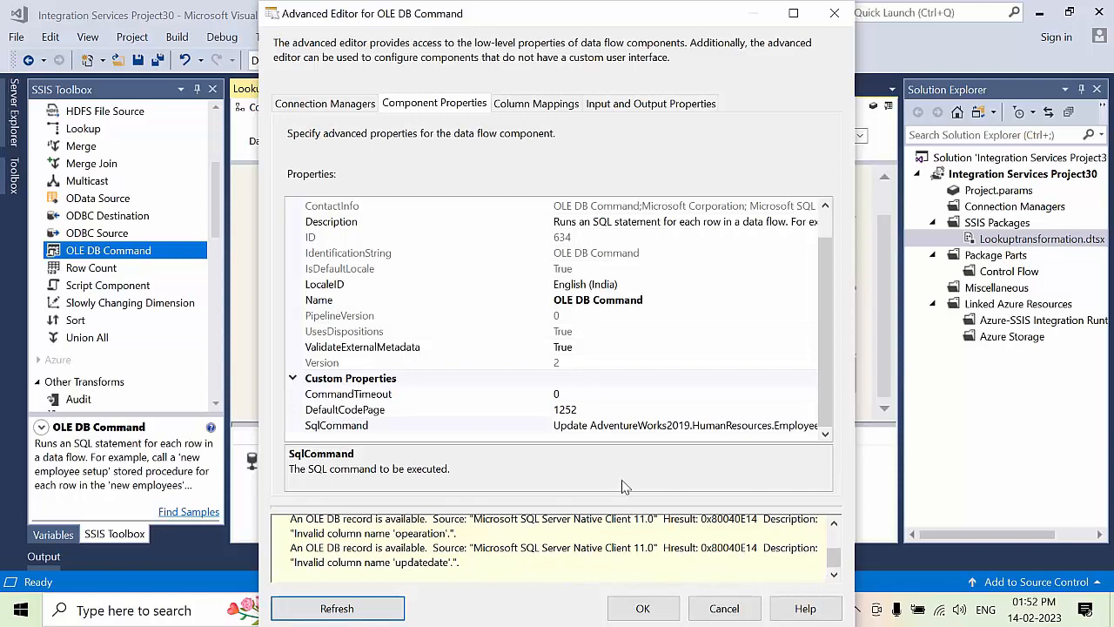
# Correct the date column to updateddate in the SqlCommand UPDATE statement, refresh, and review the remaining errors.
pyautogui.click(661, 425)
pyautogui.click(818, 426)
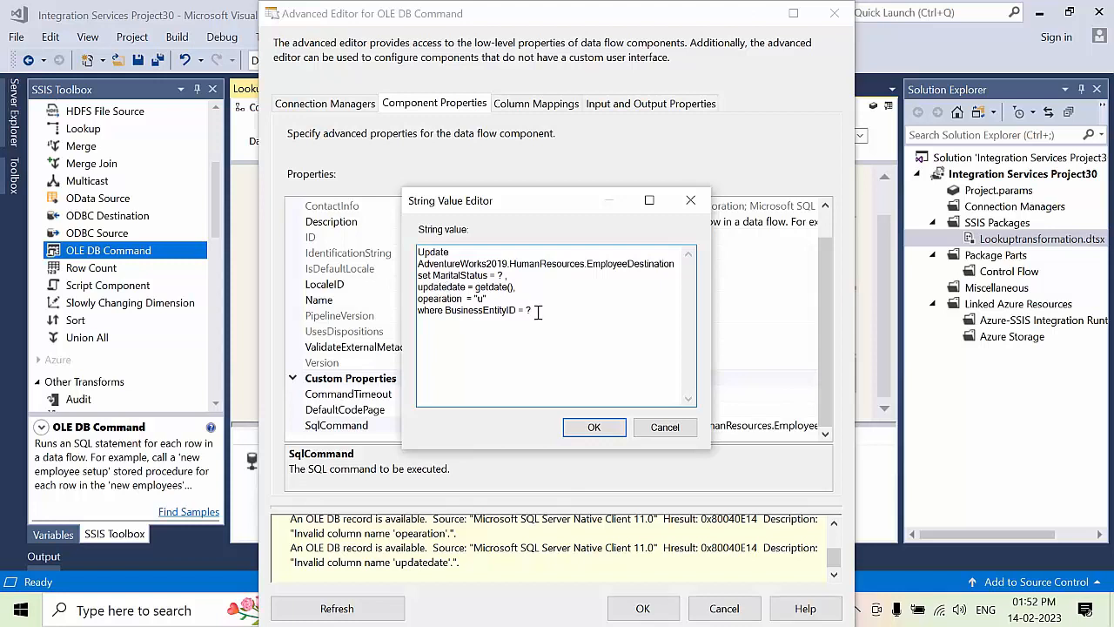
pyautogui.write('d')
pyautogui.click(594, 432)
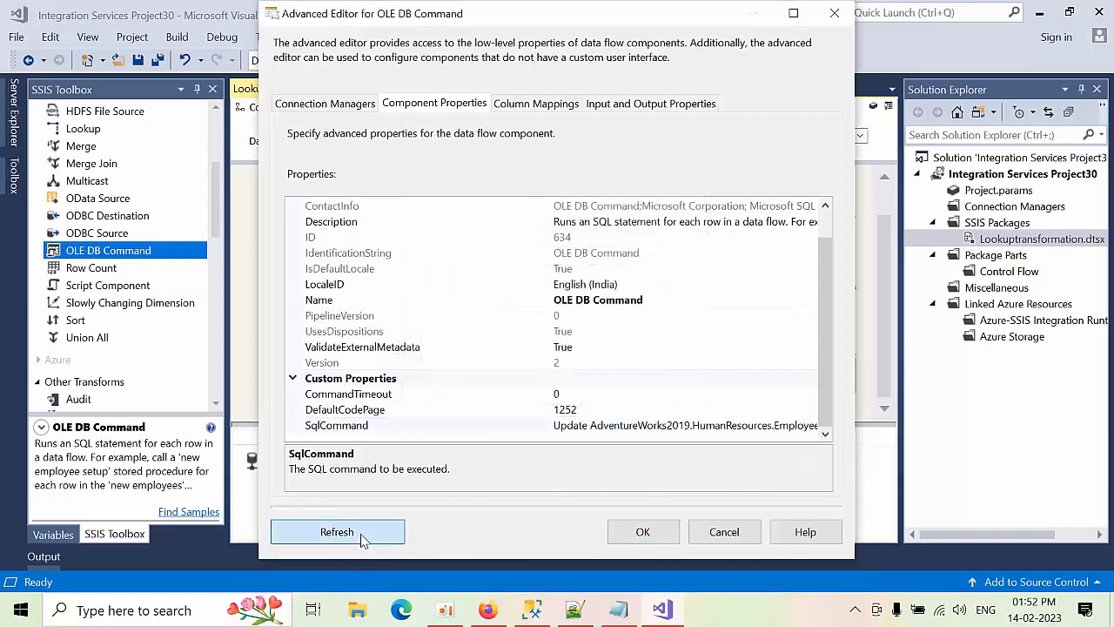
pyautogui.click(363, 540)
pyautogui.scroll(-2, 586, 477)
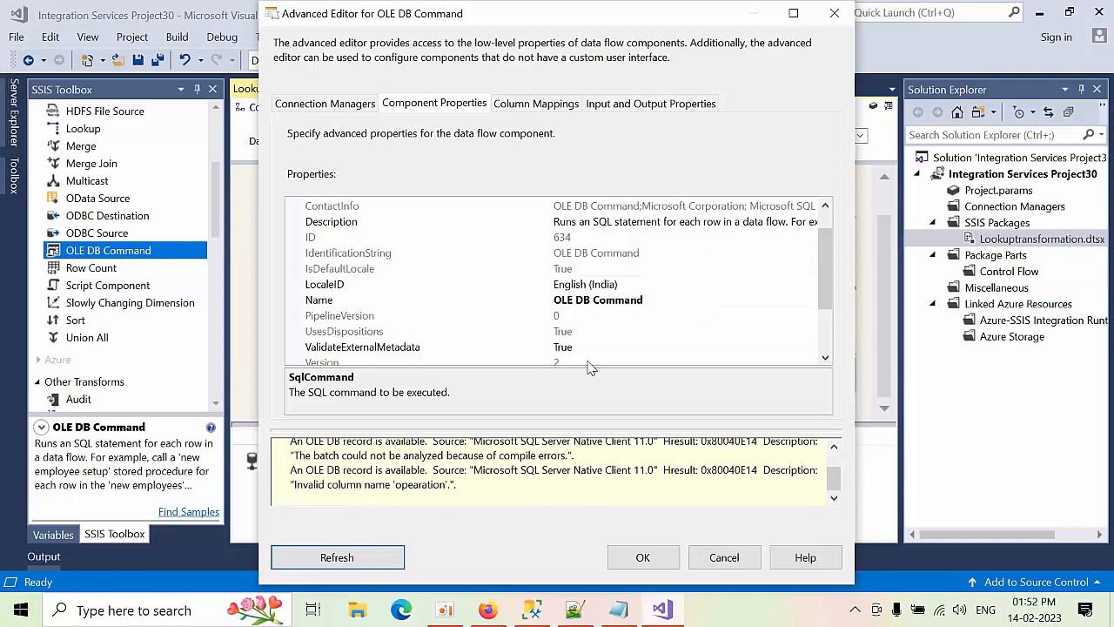
# Replace the misspelled column name with Operation in the SqlCommand UPDATE statement, refresh, and review the error details.
pyautogui.moveTo(827, 298); pyautogui.dragTo(823, 357)
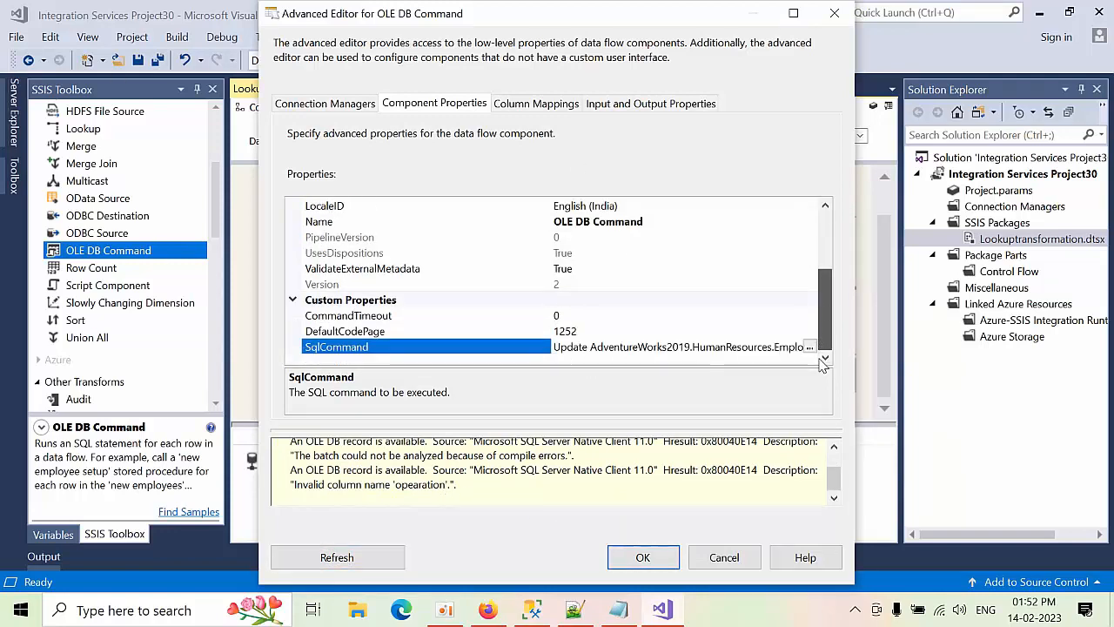
pyautogui.click(811, 347)
pyautogui.click(811, 346)
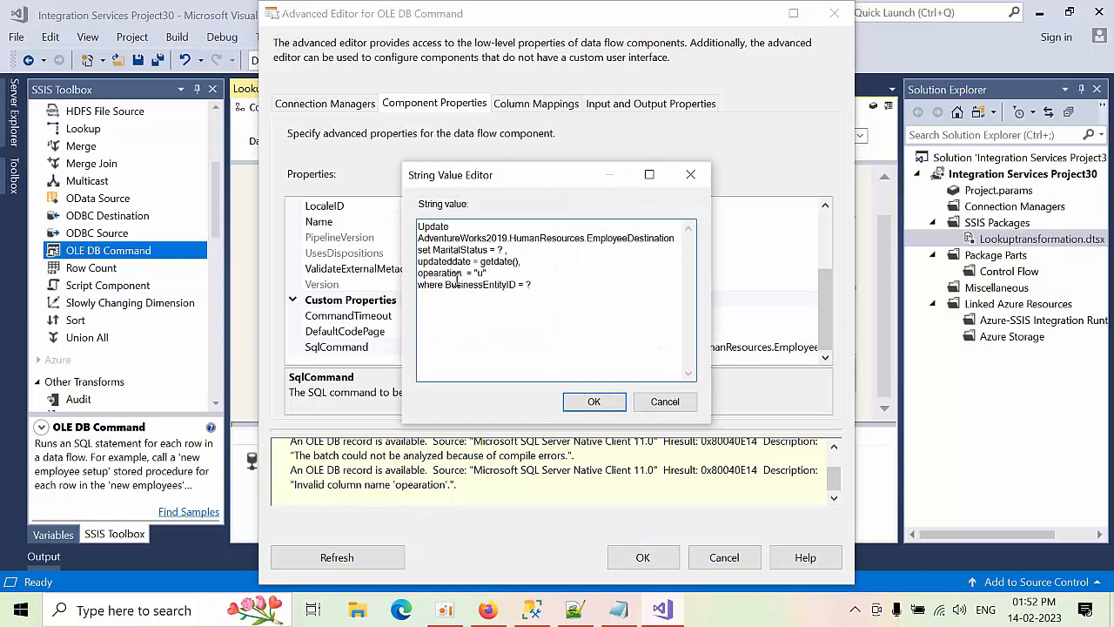
pyautogui.moveTo(459, 272); pyautogui.dragTo(416, 271)
pyautogui.write('Operation')
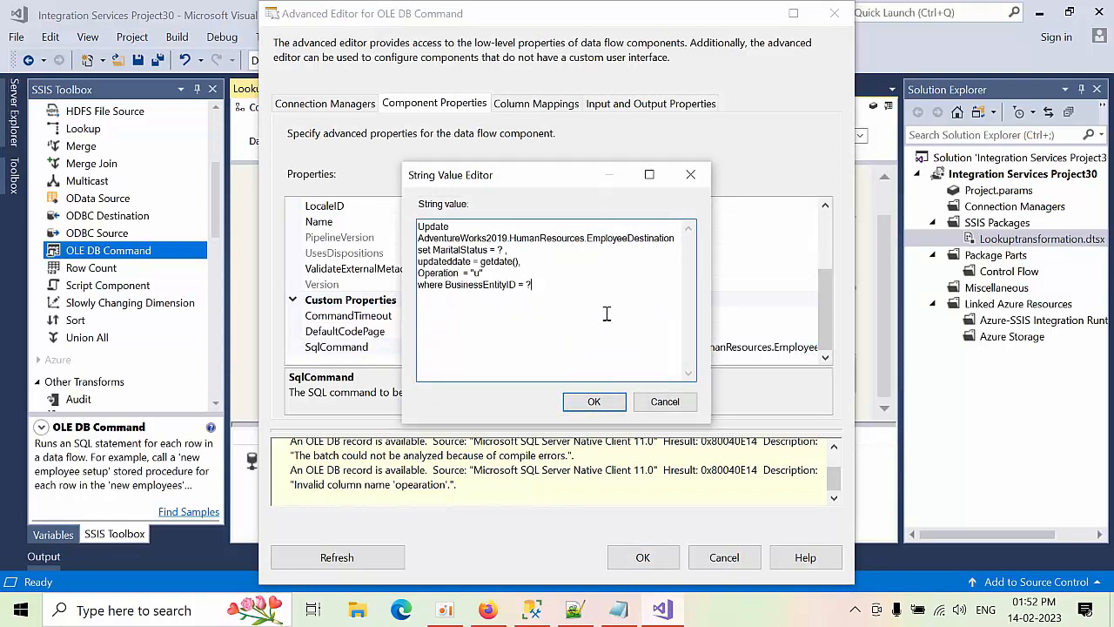
pyautogui.click(595, 403)
pyautogui.click(360, 489)
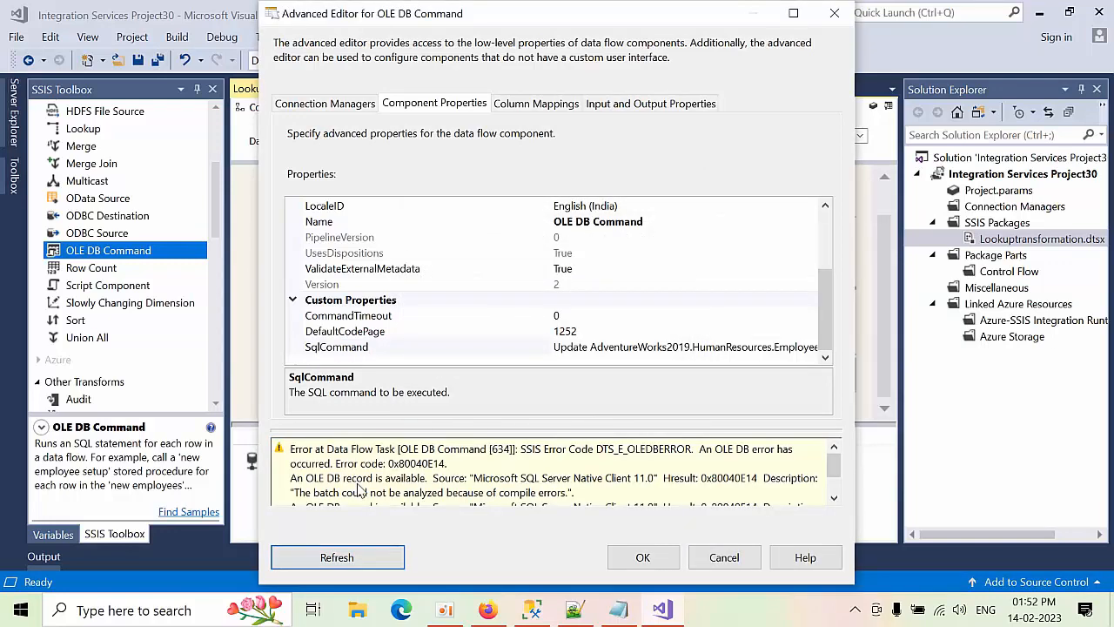
pyautogui.click(833, 499)
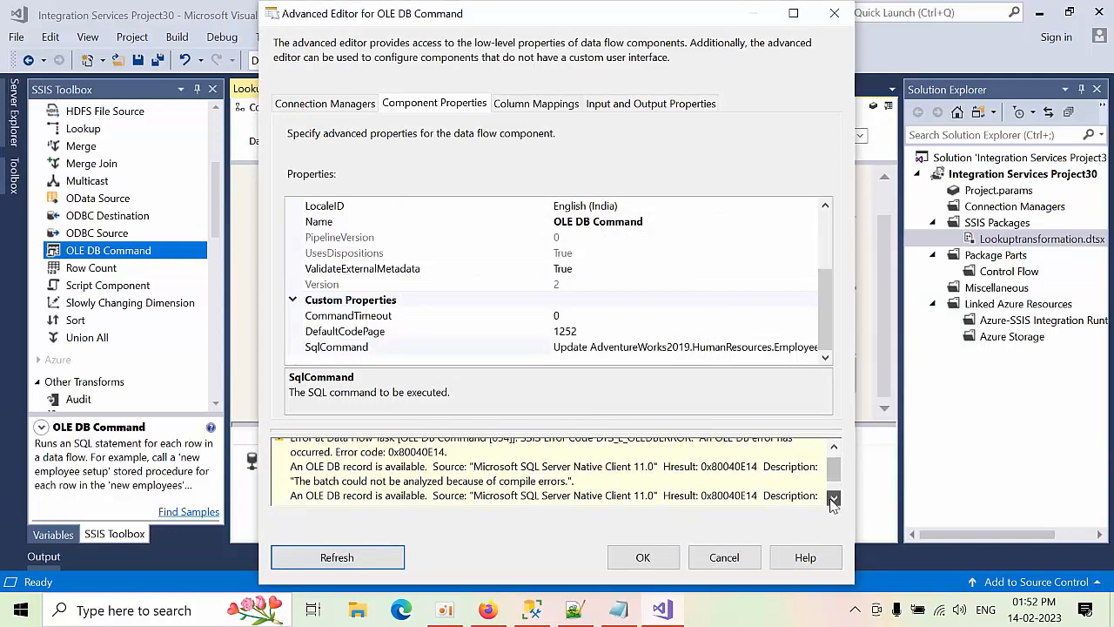
pyautogui.click(833, 499)
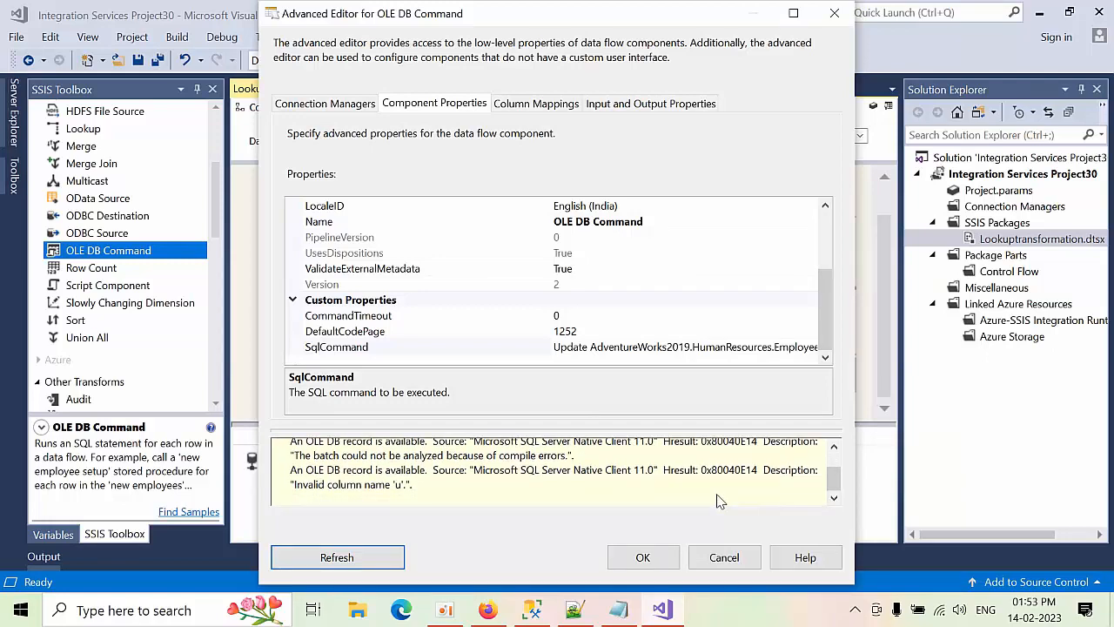
pyautogui.scroll(3, 719, 500)
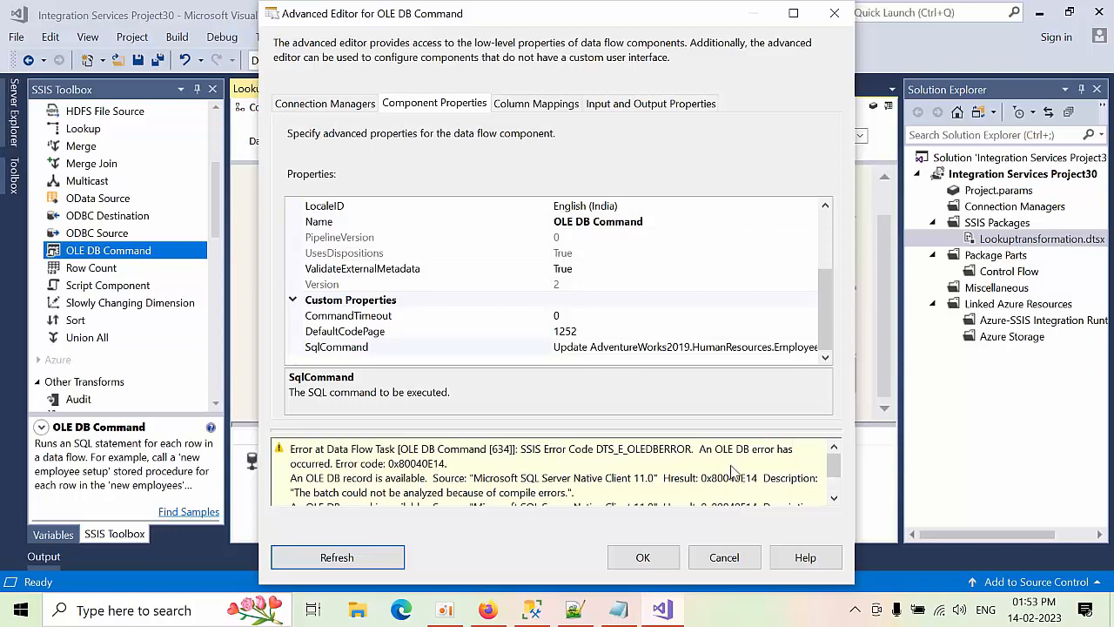
# Change the Operation value to 'u' in single quotes in the SqlCommand UPDATE statement, and refresh the OLE DB Command.
pyautogui.click(719, 346)
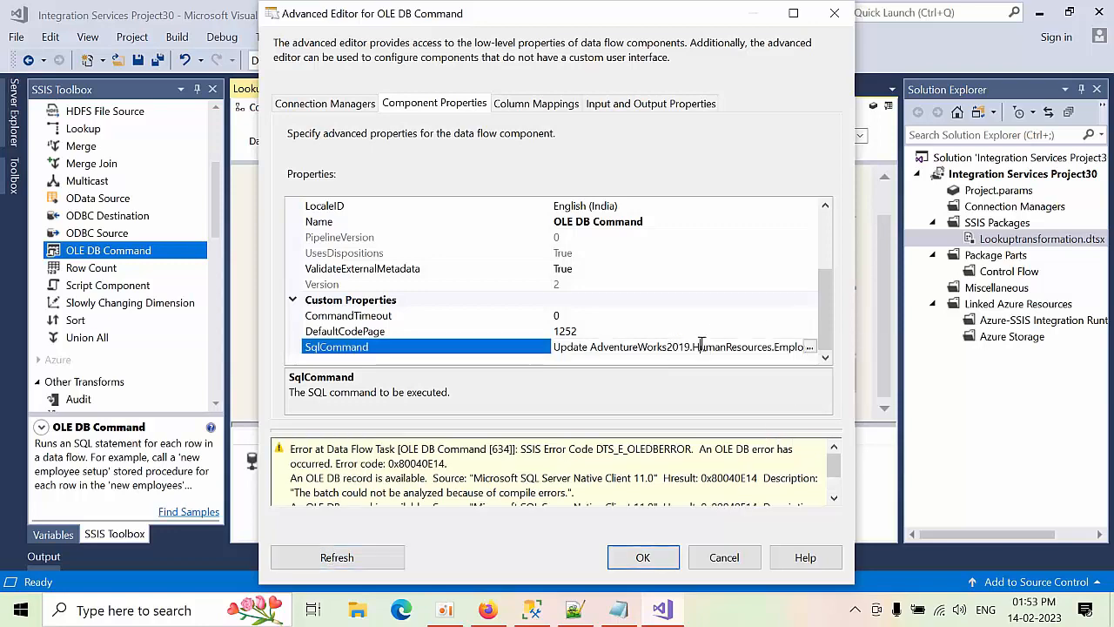
pyautogui.click(809, 346)
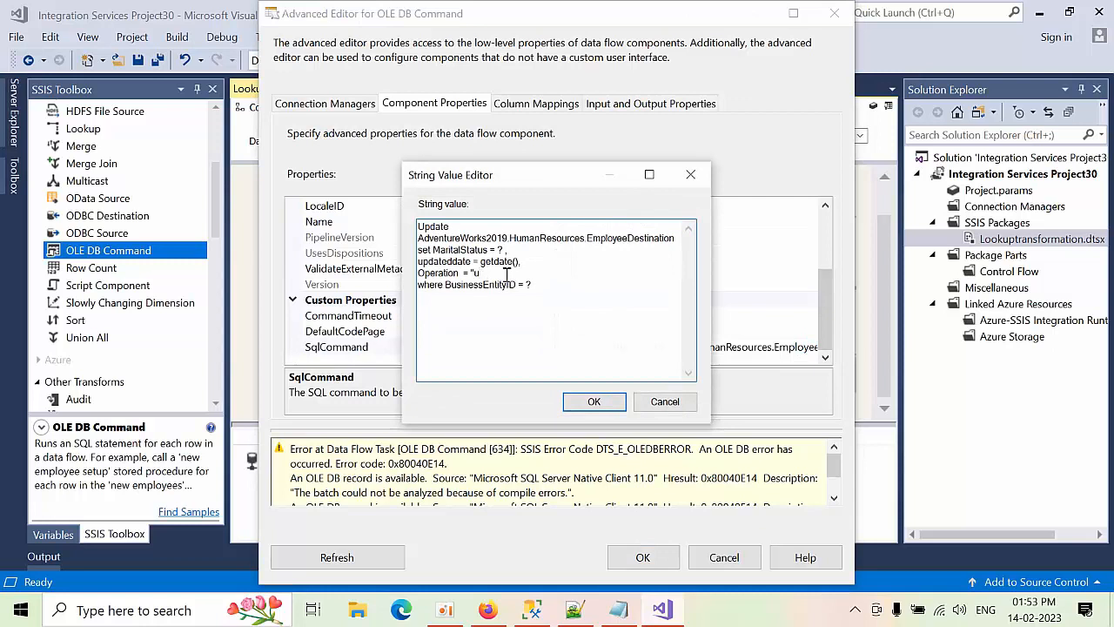
pyautogui.write("'")
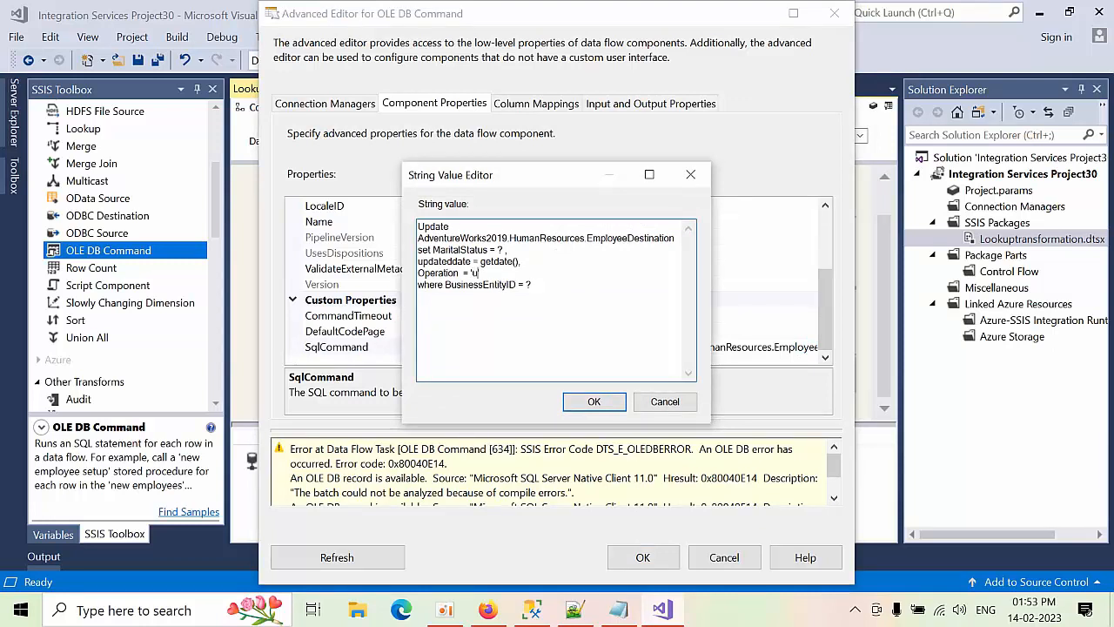
pyautogui.write('u')
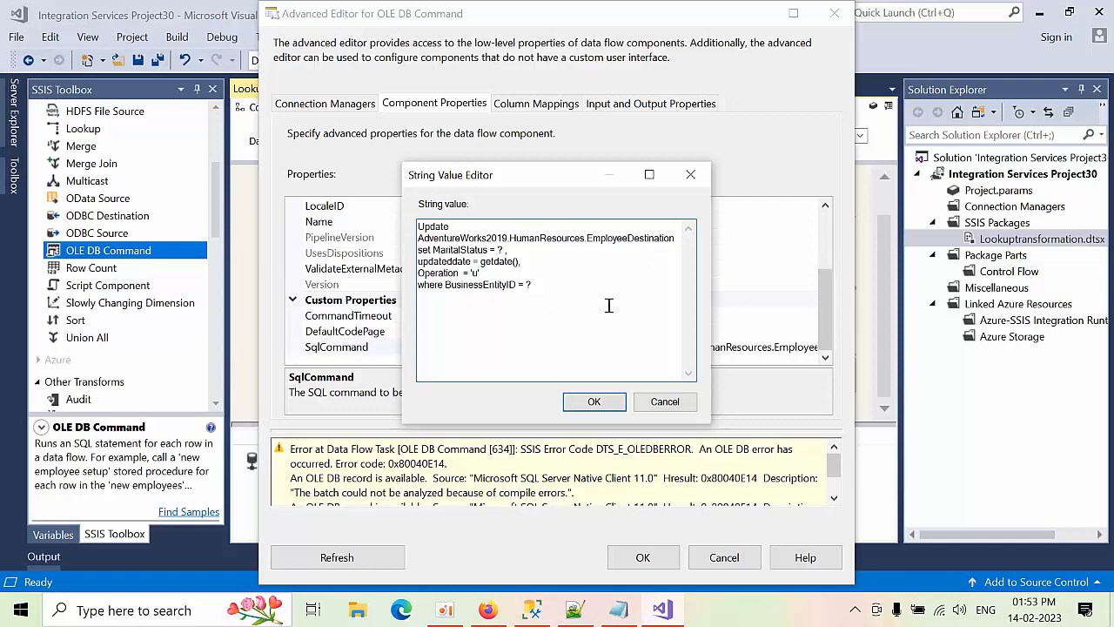
pyautogui.click(592, 401)
pyautogui.click(364, 488)
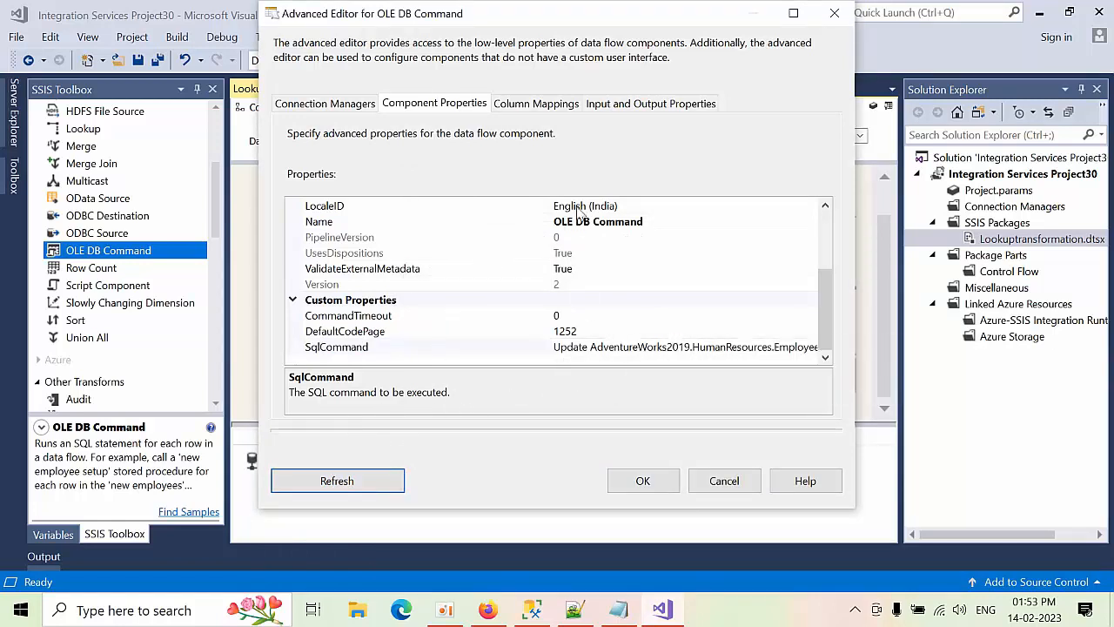
# Map MaritalStatus to Param_0 and BusinessEntityID to Param_1 in the OLE DB Command, and accept the configuration.
pyautogui.click(554, 109)
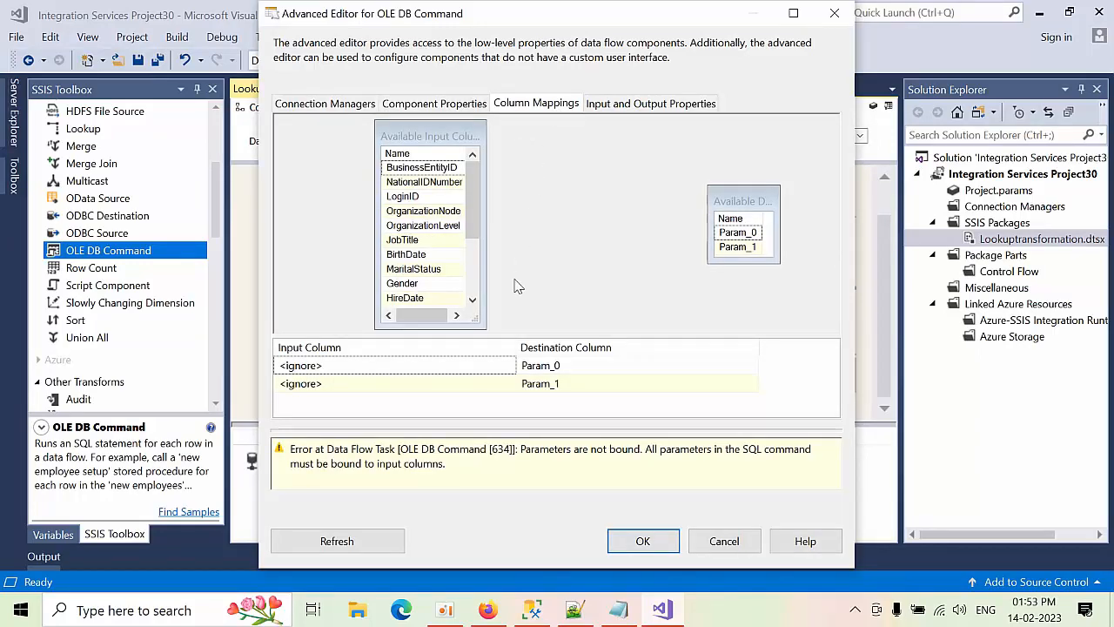
pyautogui.click(439, 369)
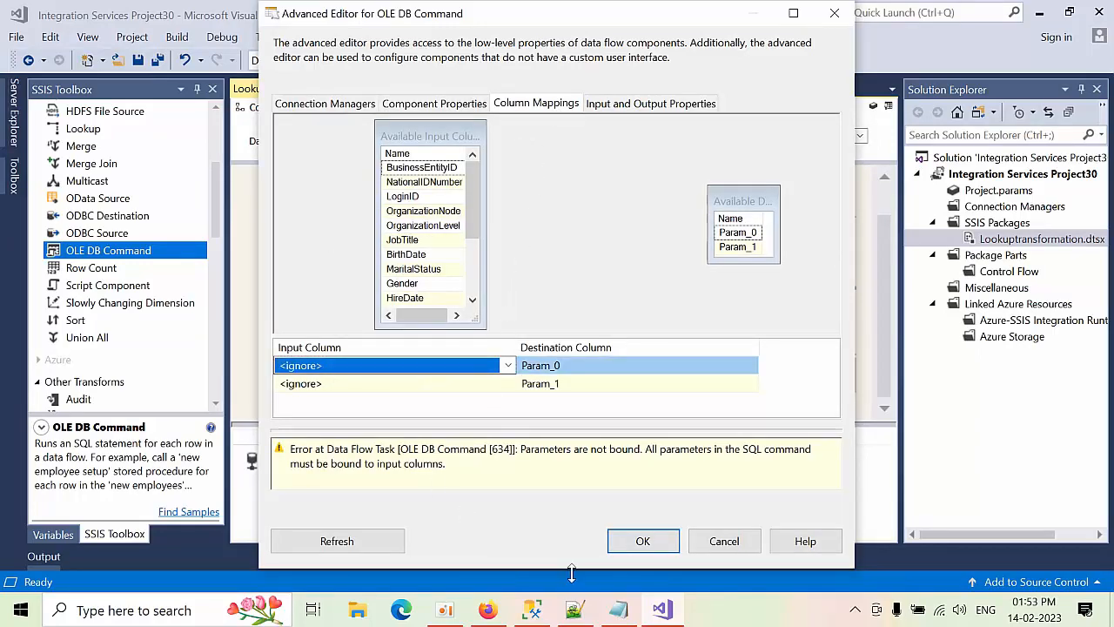
pyautogui.click(536, 605)
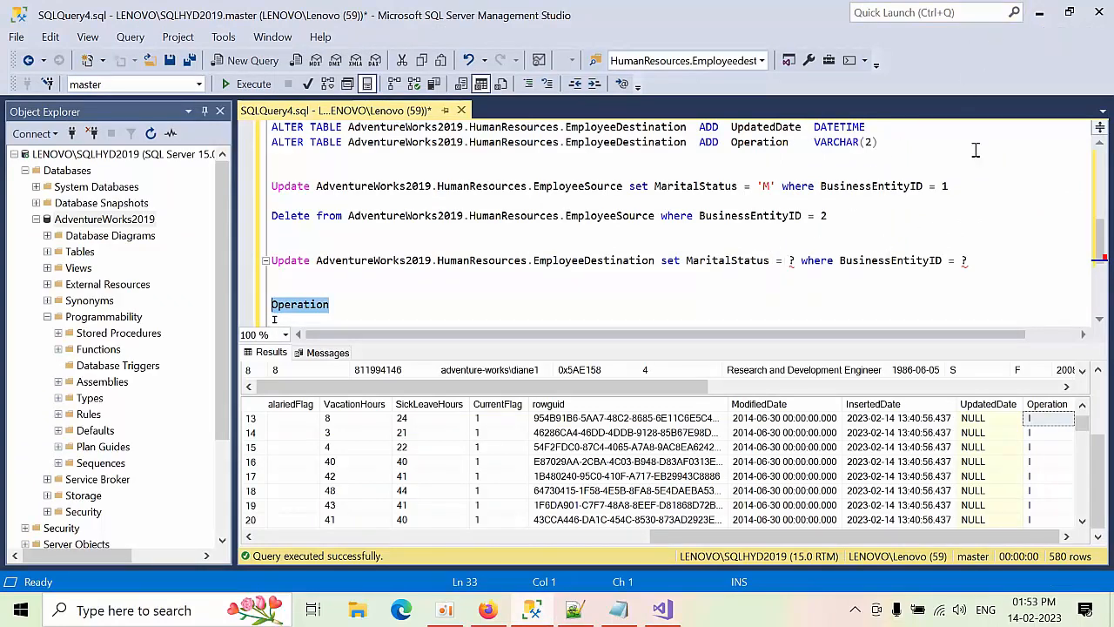
pyautogui.click(1039, 12)
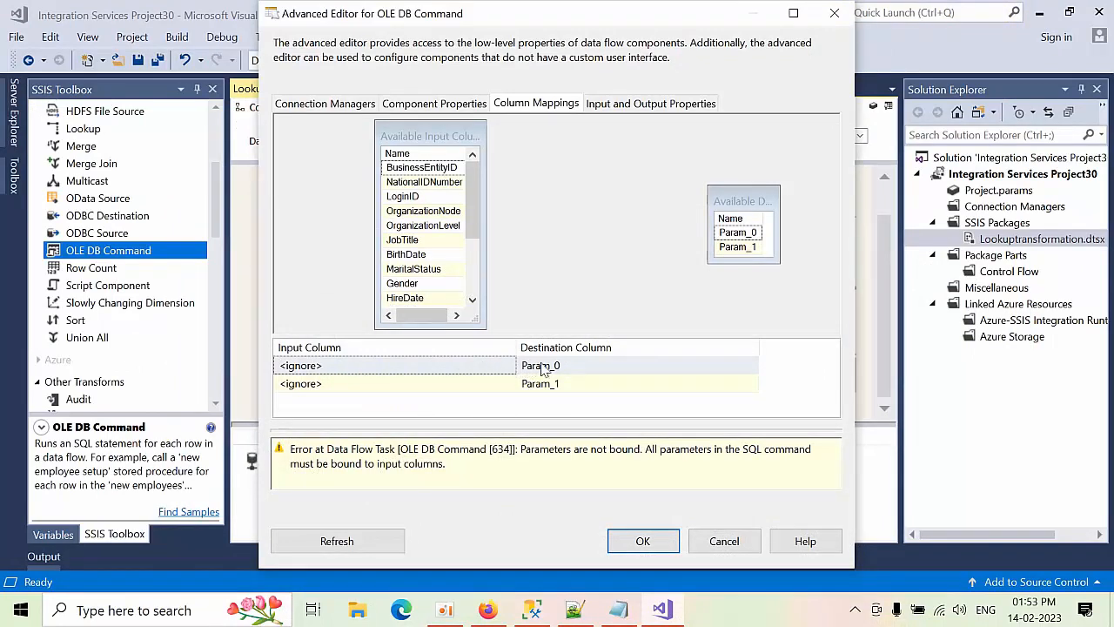
pyautogui.click(442, 367)
pyautogui.click(442, 366)
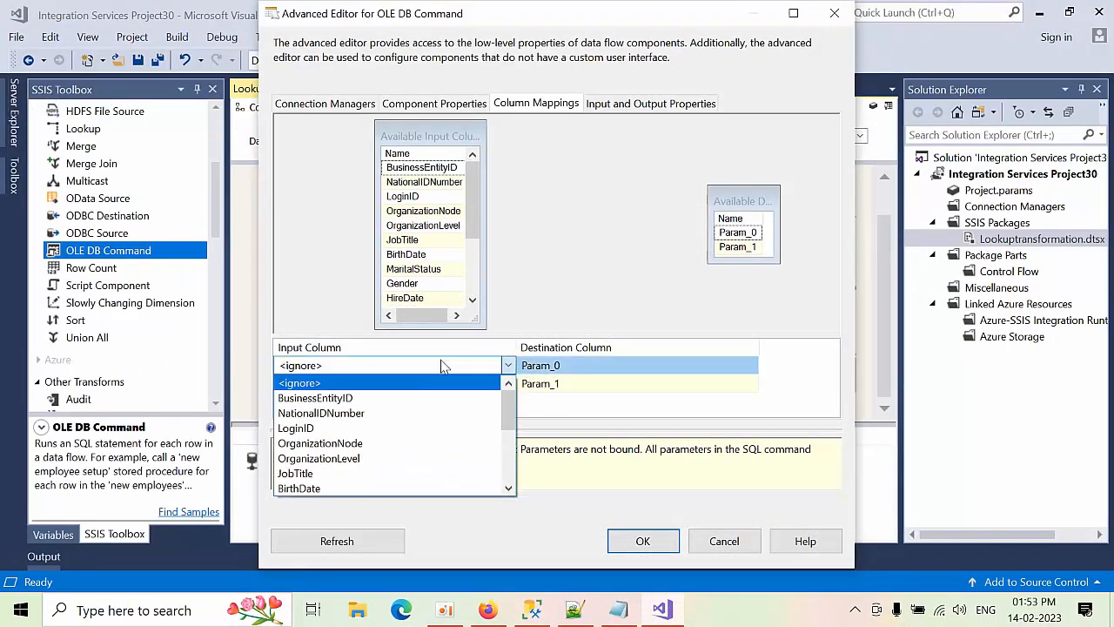
pyautogui.scroll(-1, 362, 478)
pyautogui.click(348, 488)
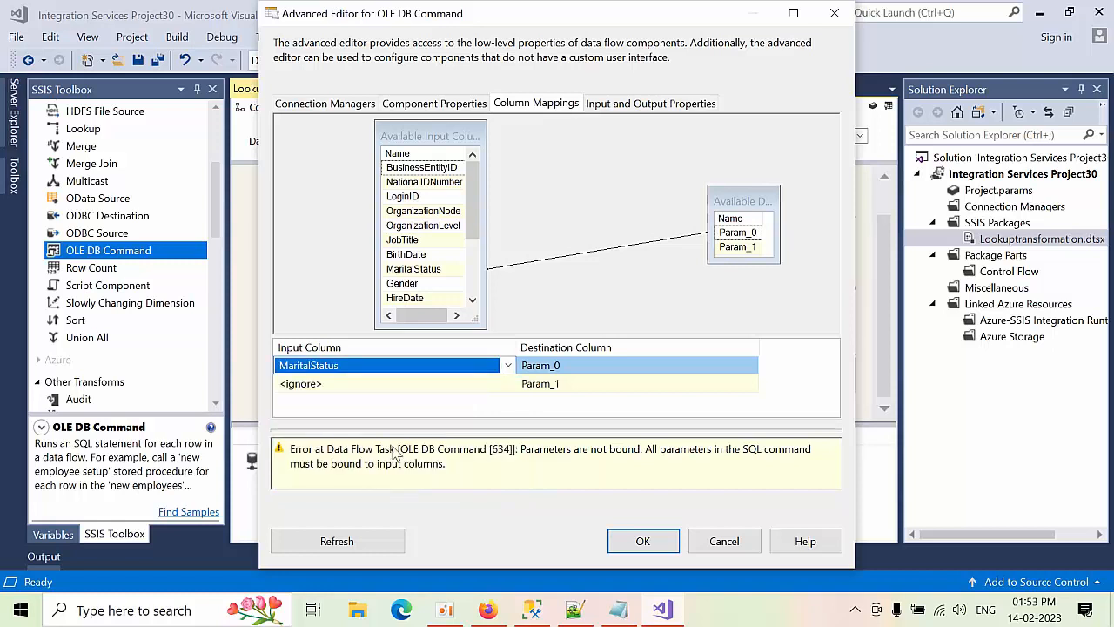
pyautogui.click(389, 384)
pyautogui.click(390, 384)
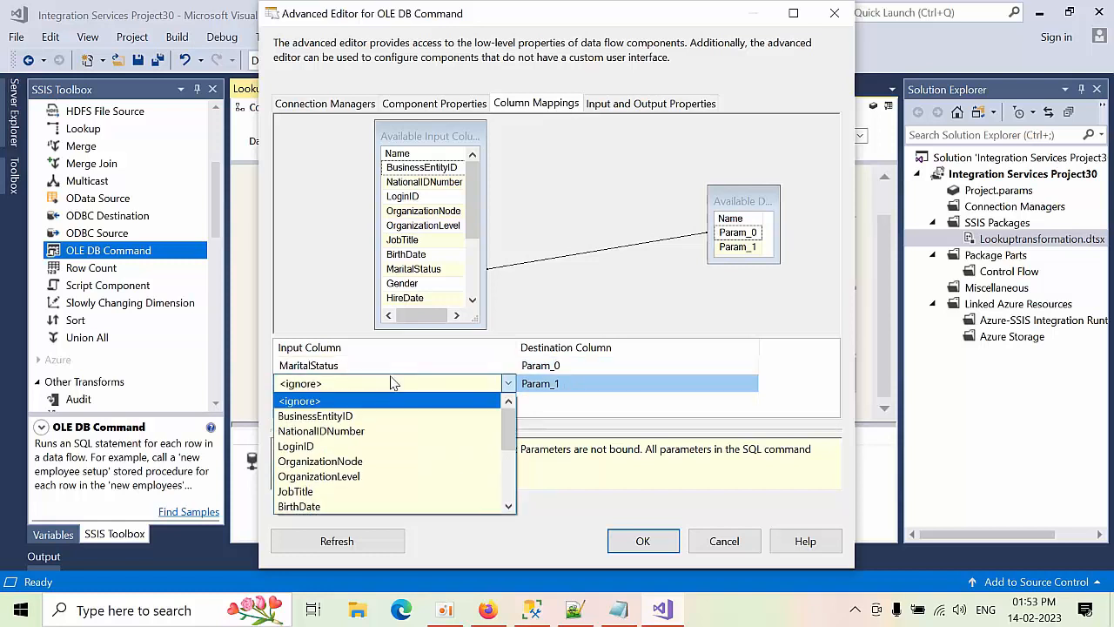
pyautogui.click(362, 417)
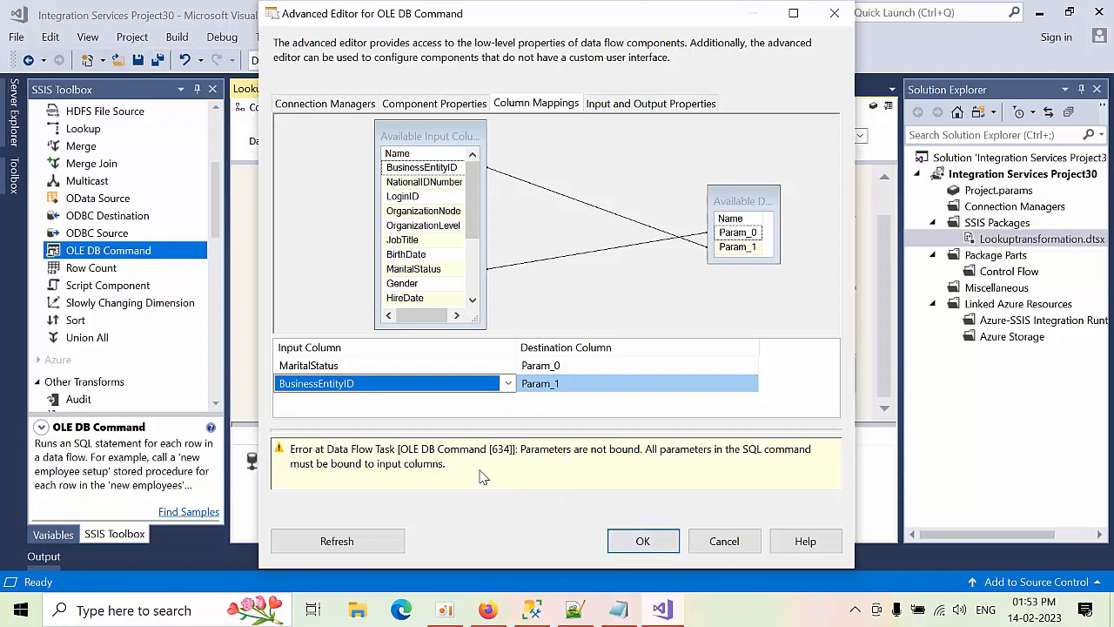
pyautogui.click(641, 541)
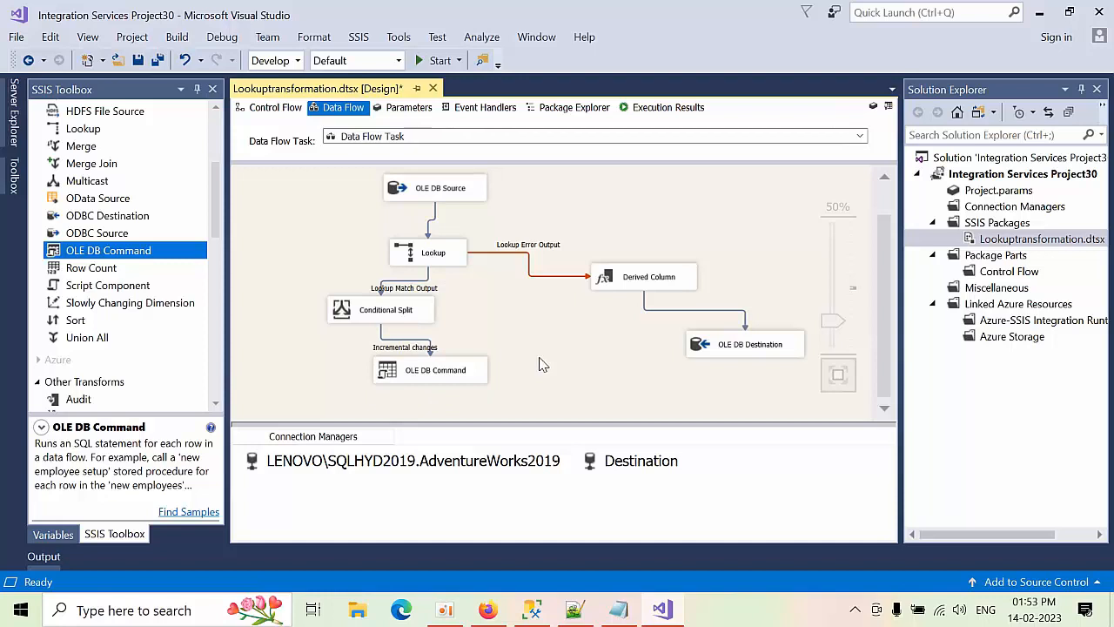
# Run the Lookuptransformation.dtsx package.
pyautogui.scroll(-1, 570, 362)
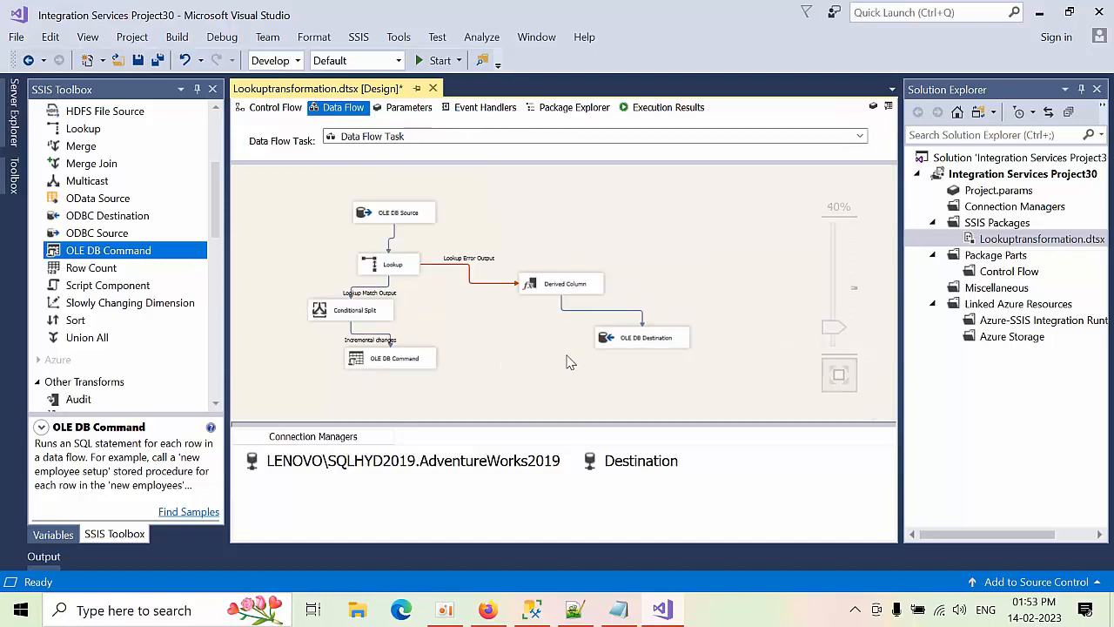
pyautogui.click(431, 63)
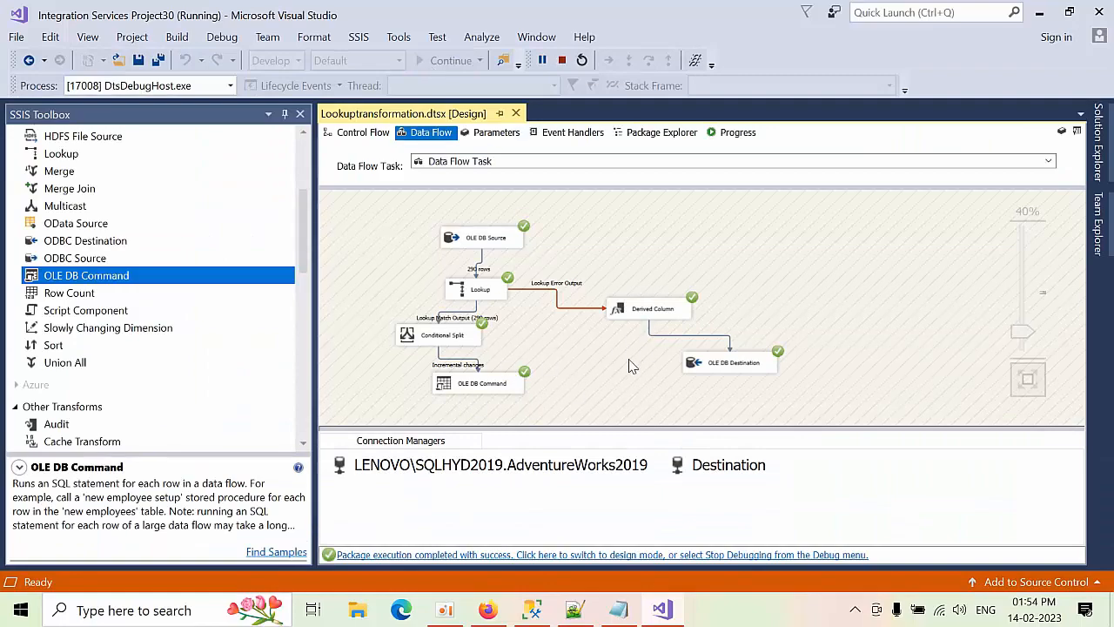
# Switch to SQL Server Management Studio and delete the stray word Operation below the parameterised UPDATE statement.
pyautogui.click(528, 614)
pyautogui.moveTo(348, 318); pyautogui.dragTo(252, 301)
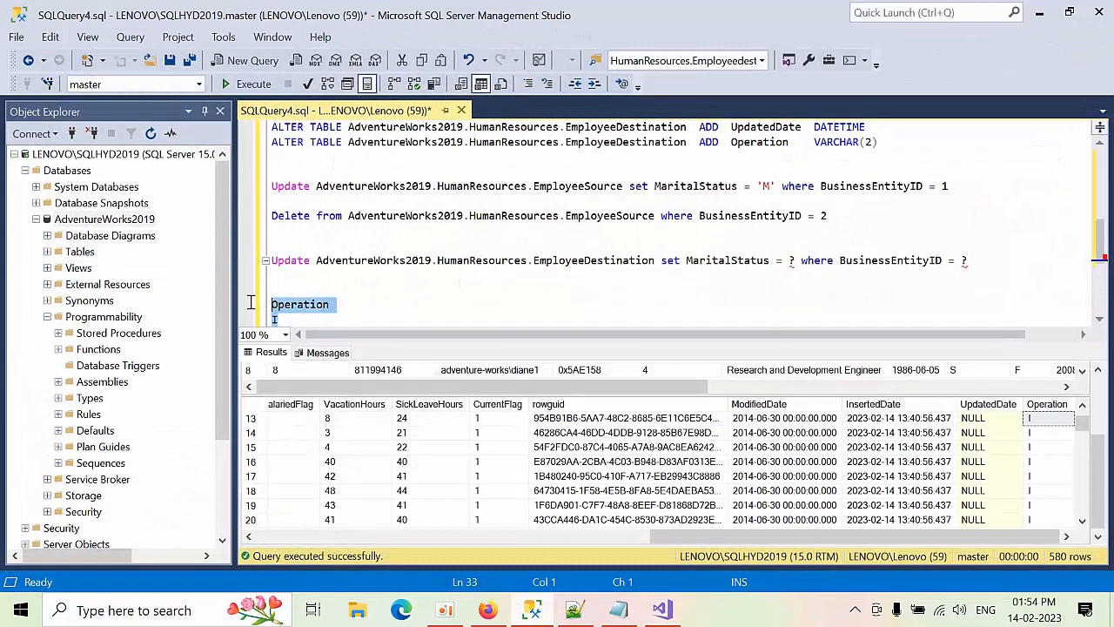
pyautogui.press('BackSpace')
# Execute the two SELECT queries on the EmployeeSource and EmployeeDestination tables.
pyautogui.scroll(1, 647, 260)
pyautogui.scroll(6, 646, 260)
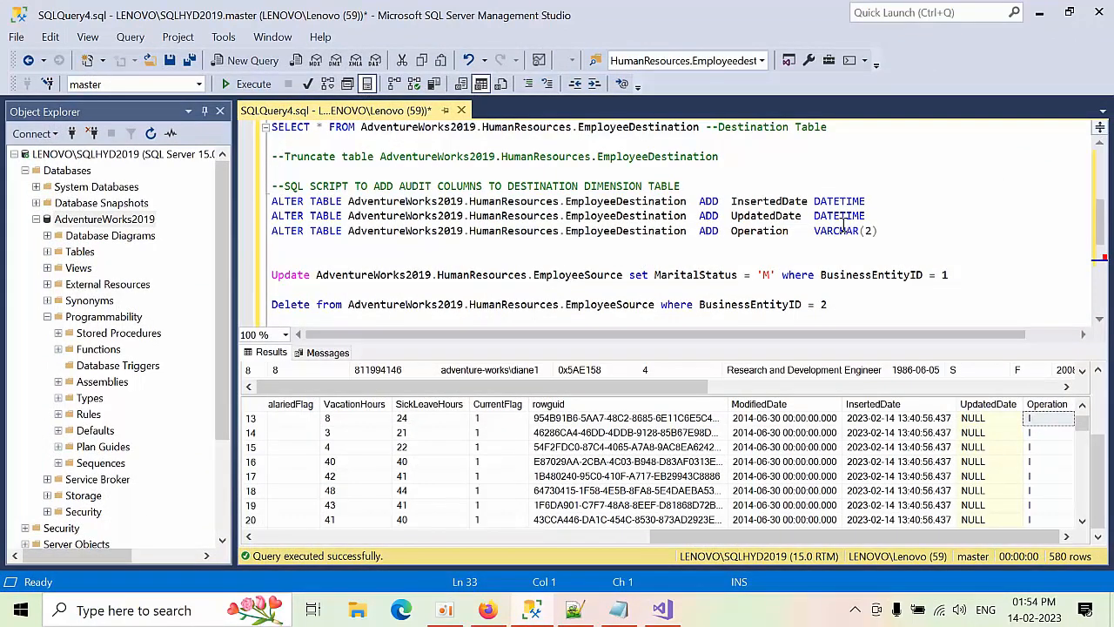
pyautogui.scroll(-2, 850, 267)
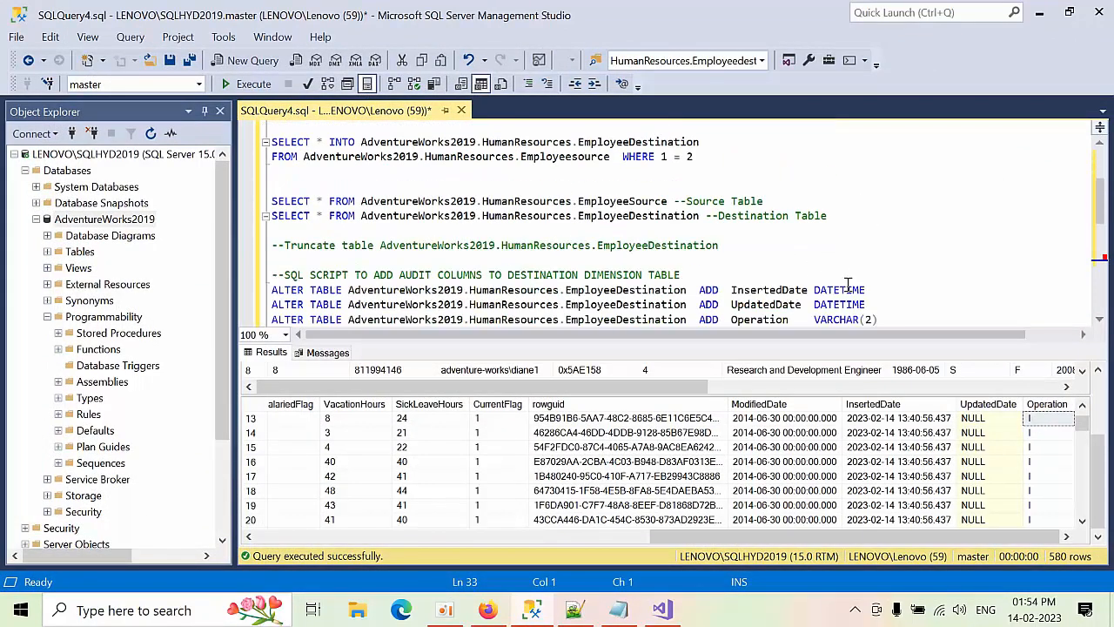
pyautogui.moveTo(832, 216); pyautogui.dragTo(205, 202)
pyautogui.click(230, 84)
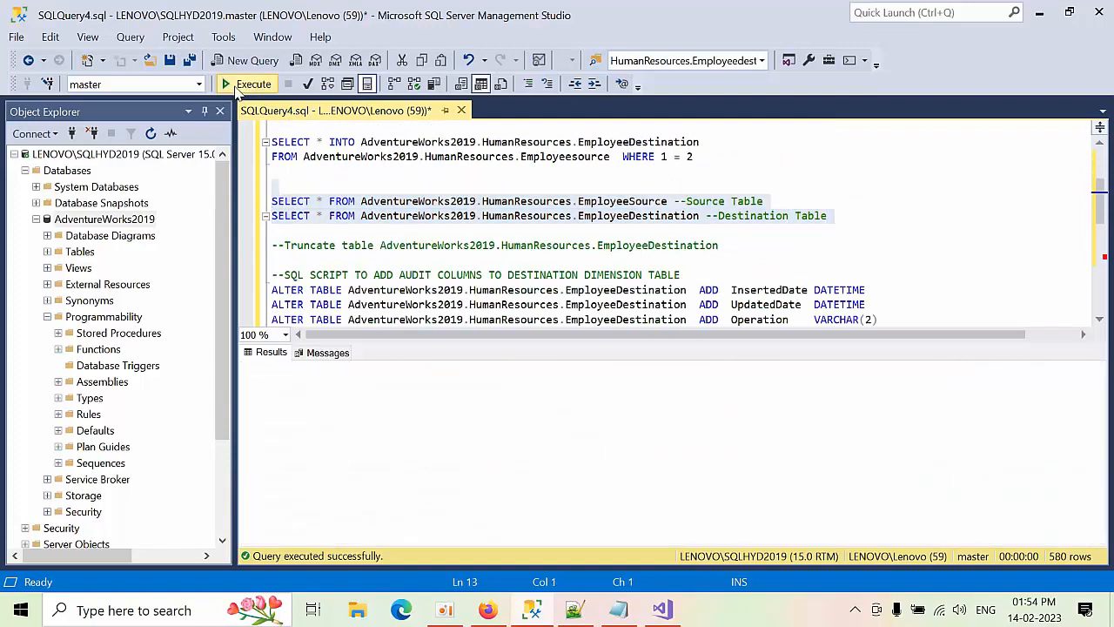
# Examine the InsertedDate, UpdatedDate and Operation columns in the destination results, and the source MaritalStatus for BusinessEntityID 1.
pyautogui.click(394, 435)
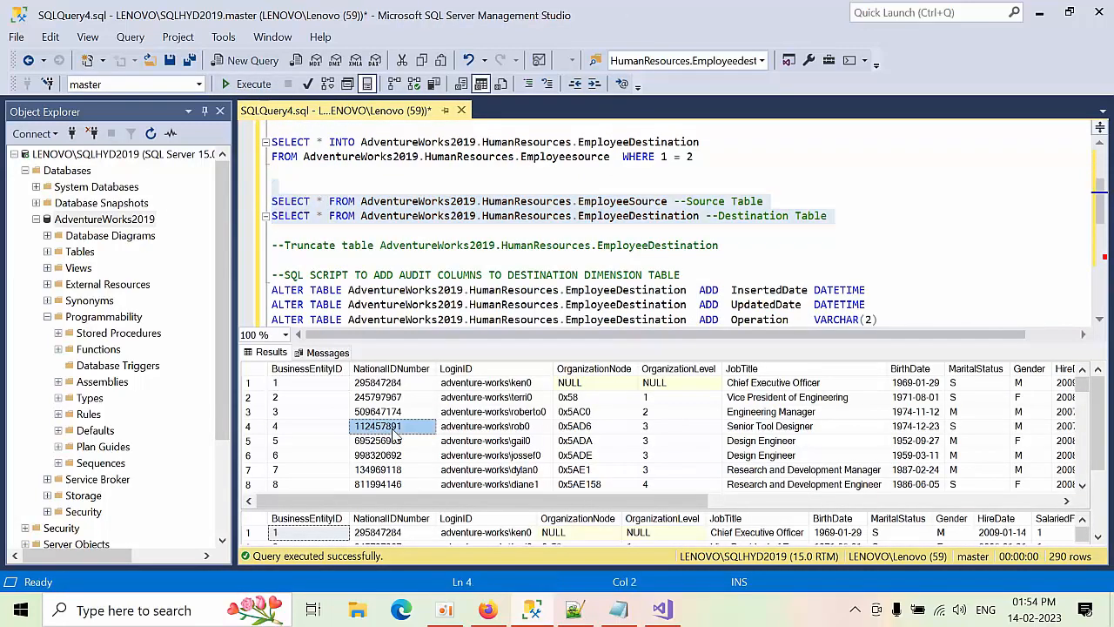
pyautogui.click(419, 537)
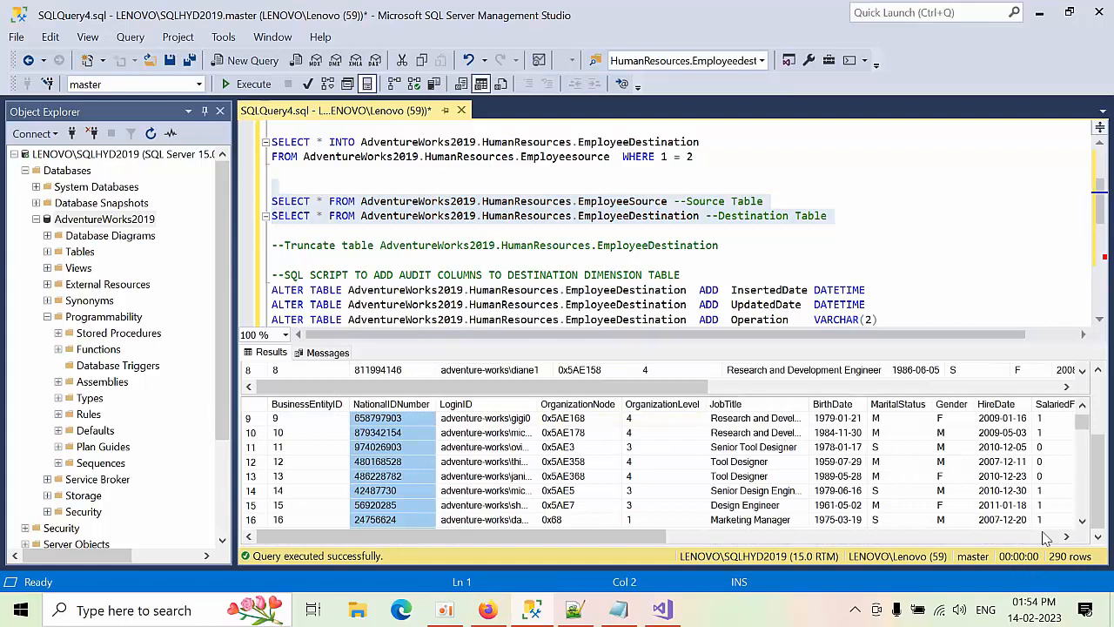
pyautogui.moveTo(620, 537); pyautogui.dragTo(1060, 560)
pyautogui.moveTo(873, 418); pyautogui.dragTo(879, 432)
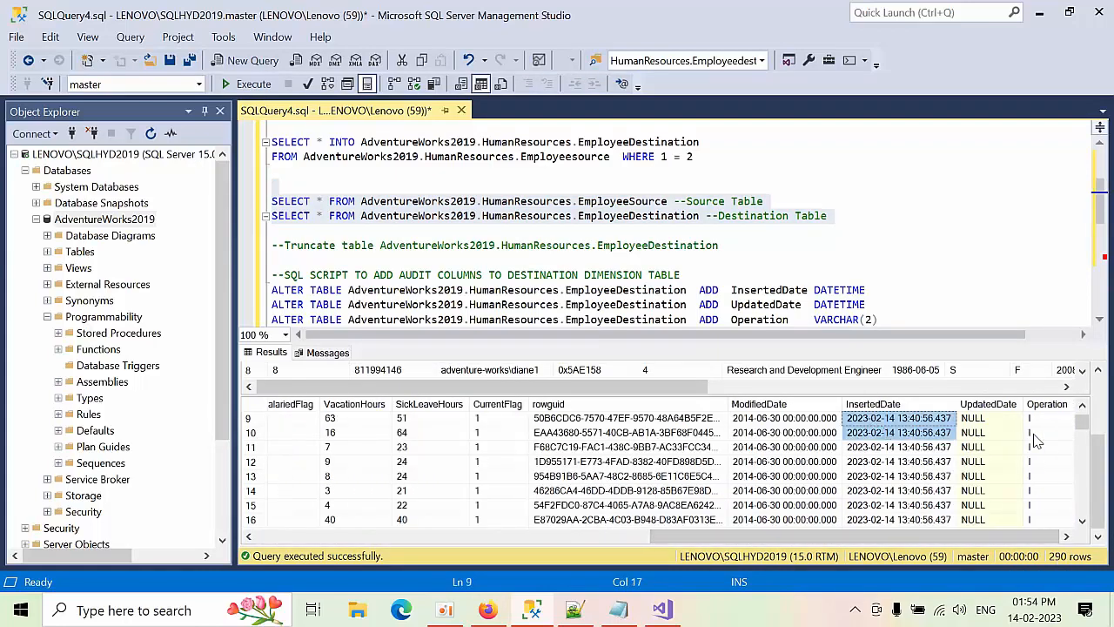
pyautogui.moveTo(1036, 418); pyautogui.dragTo(1036, 500)
pyautogui.moveTo(984, 448); pyautogui.dragTo(982, 489)
pyautogui.scroll(3, 559, 407)
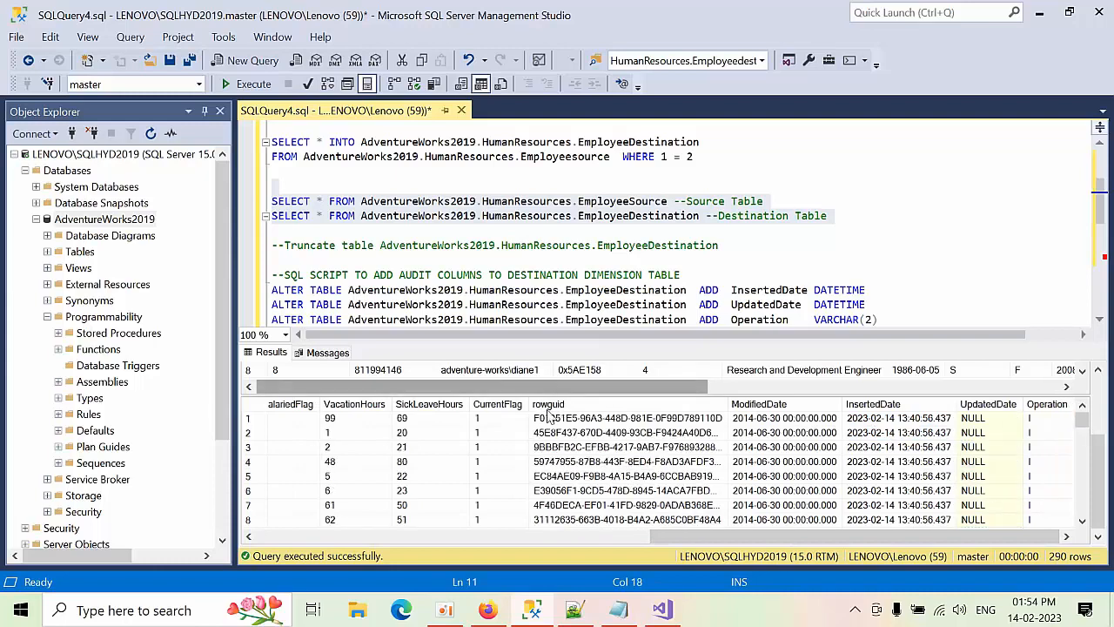
pyautogui.moveTo(816, 393); pyautogui.dragTo(816, 470)
pyautogui.click(492, 403)
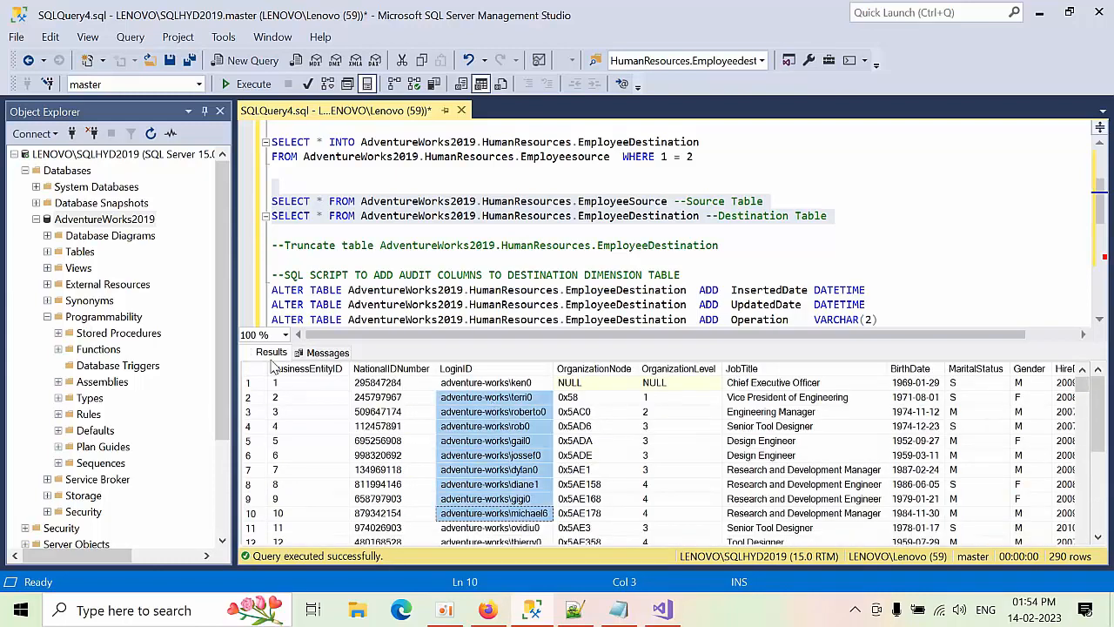
pyautogui.click(314, 386)
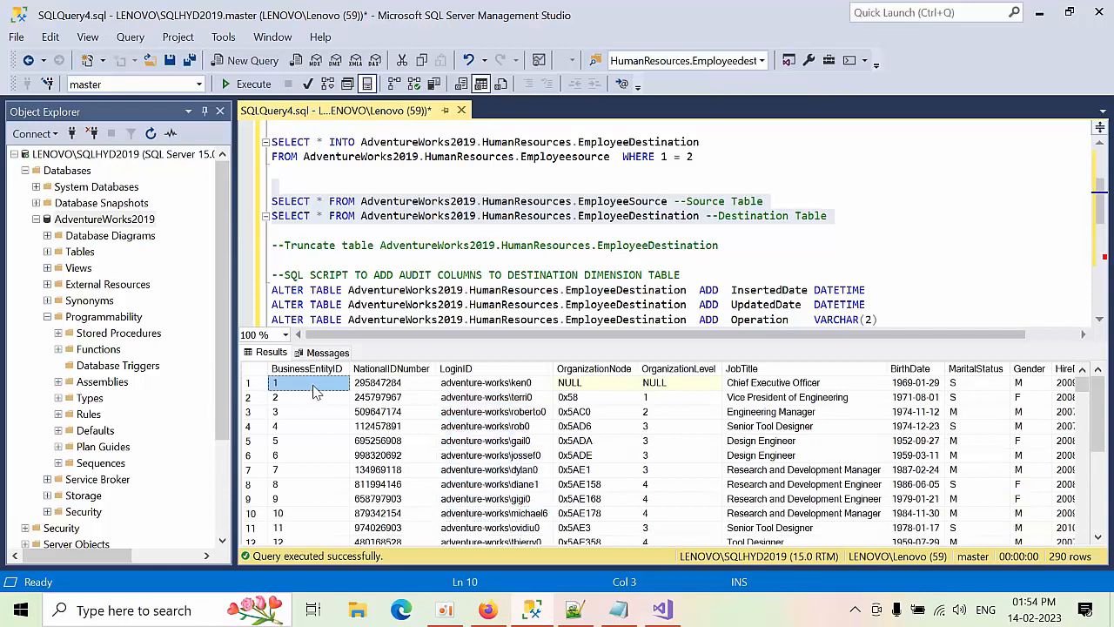
pyautogui.click(963, 387)
pyautogui.scroll(-2, 642, 219)
# Execute the UPDATE statement that sets MaritalStatus to 'M' in EmployeeSource for BusinessEntityID 1.
pyautogui.click(682, 274)
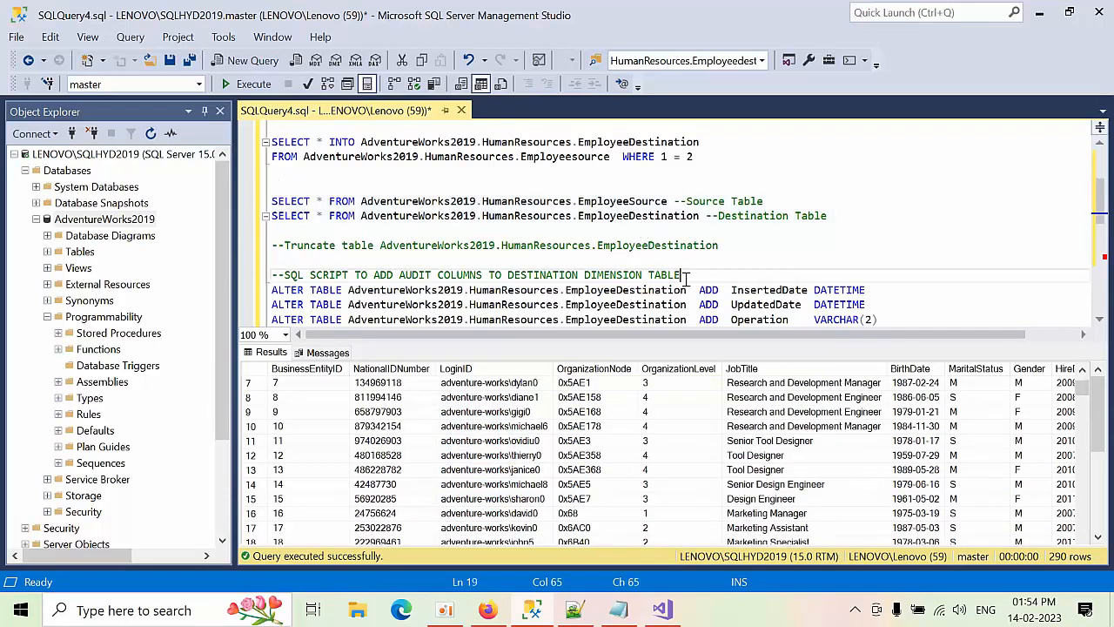
pyautogui.scroll(-3, 685, 279)
pyautogui.moveTo(968, 232); pyautogui.dragTo(258, 231)
pyautogui.click(247, 85)
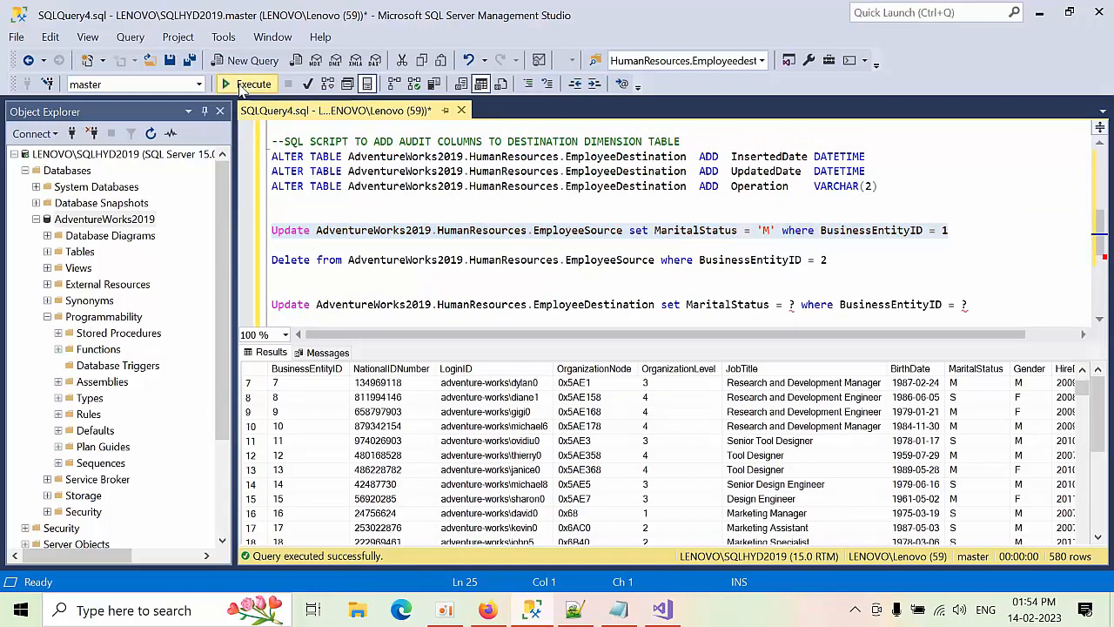
pyautogui.click(375, 218)
# Rerun both SELECT queries to compare MaritalStatus for BusinessEntityID 1 in source and destination, and return to Visual Studio.
pyautogui.scroll(2, 784, 161)
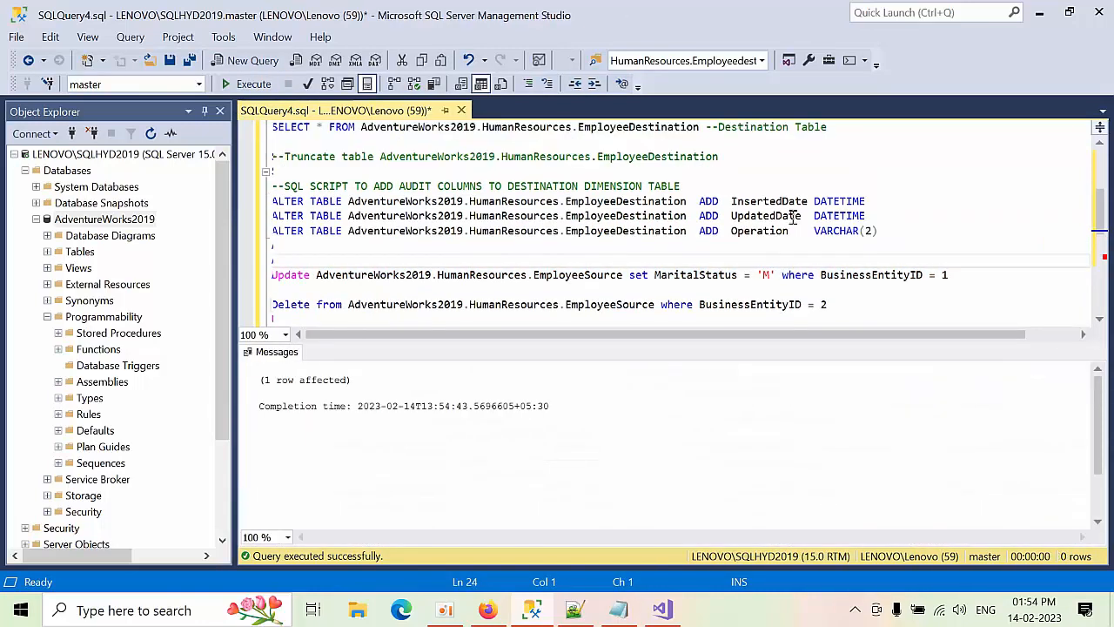
pyautogui.moveTo(832, 171); pyautogui.dragTo(272, 156)
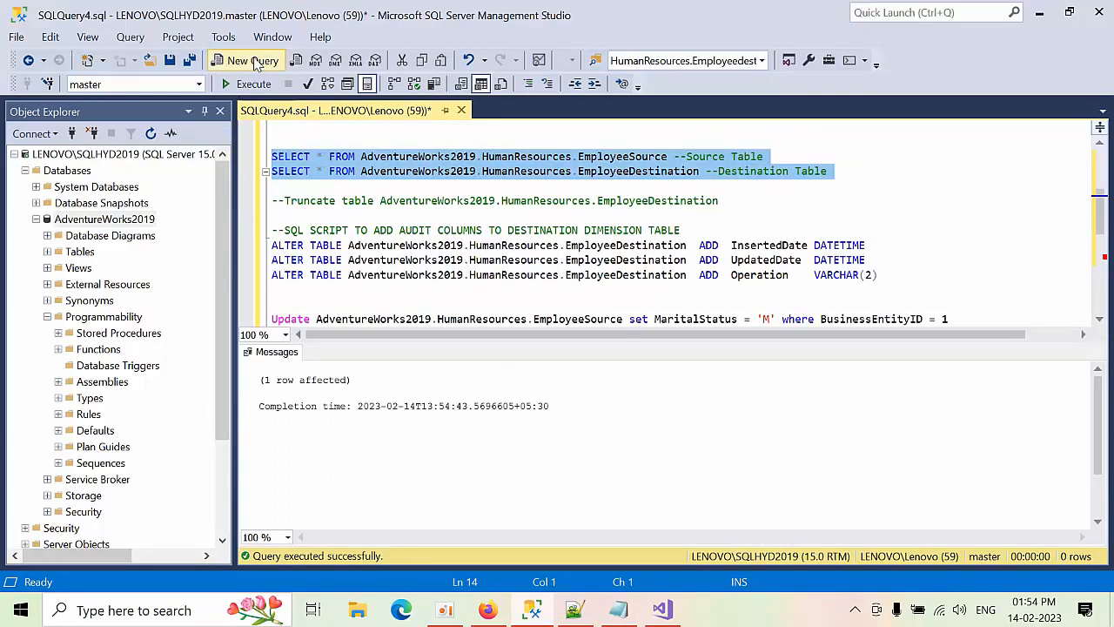
pyautogui.click(246, 84)
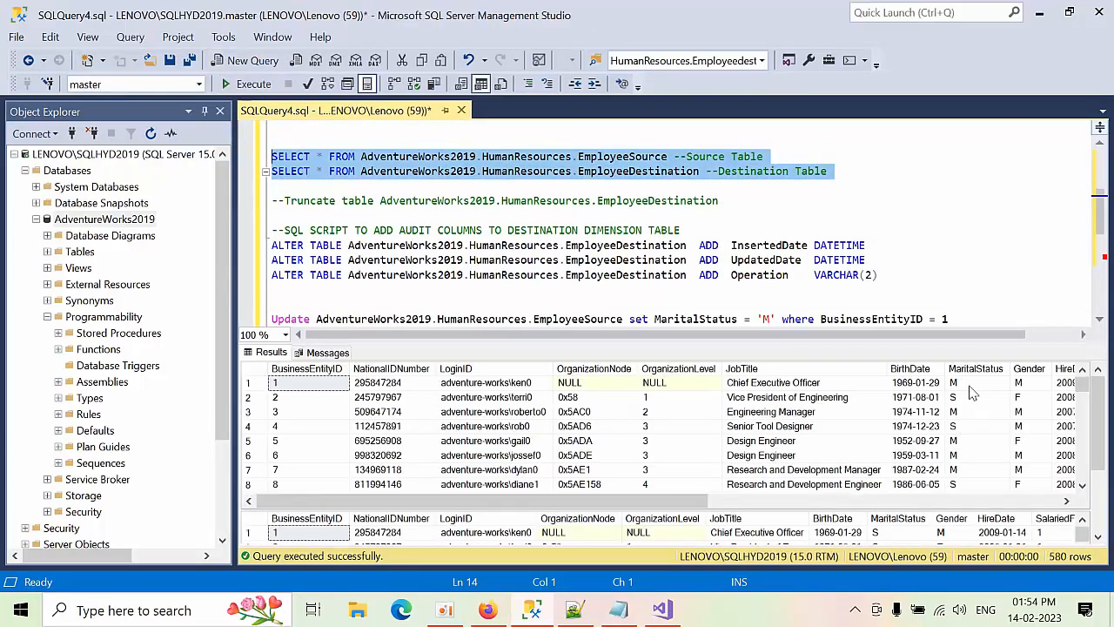
pyautogui.click(970, 388)
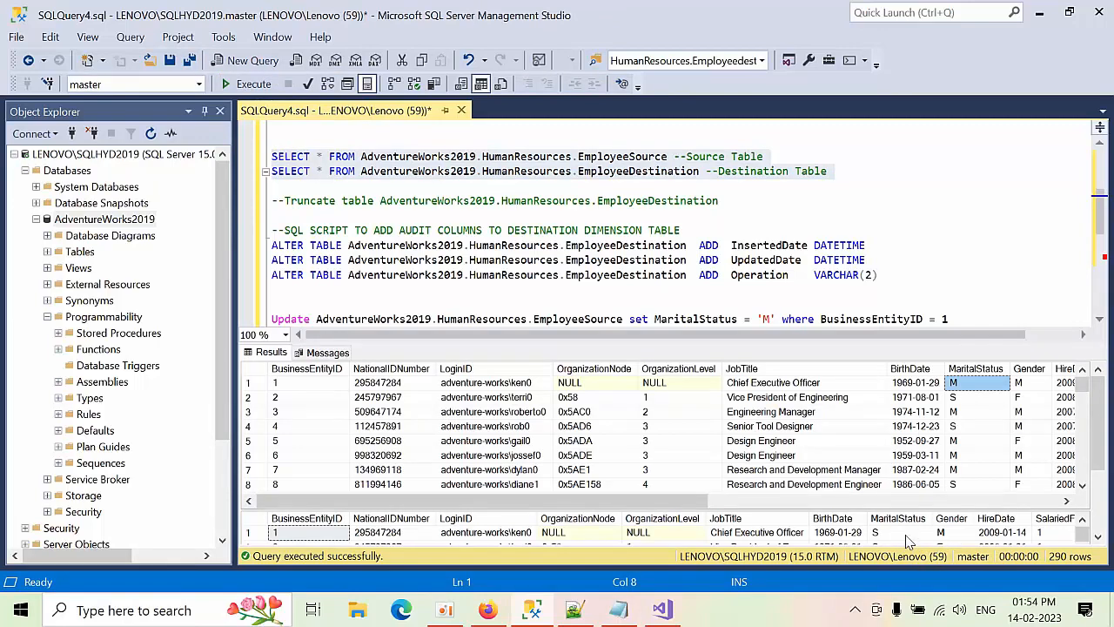
pyautogui.moveTo(904, 531); pyautogui.dragTo(903, 523)
pyautogui.scroll(8, 899, 449)
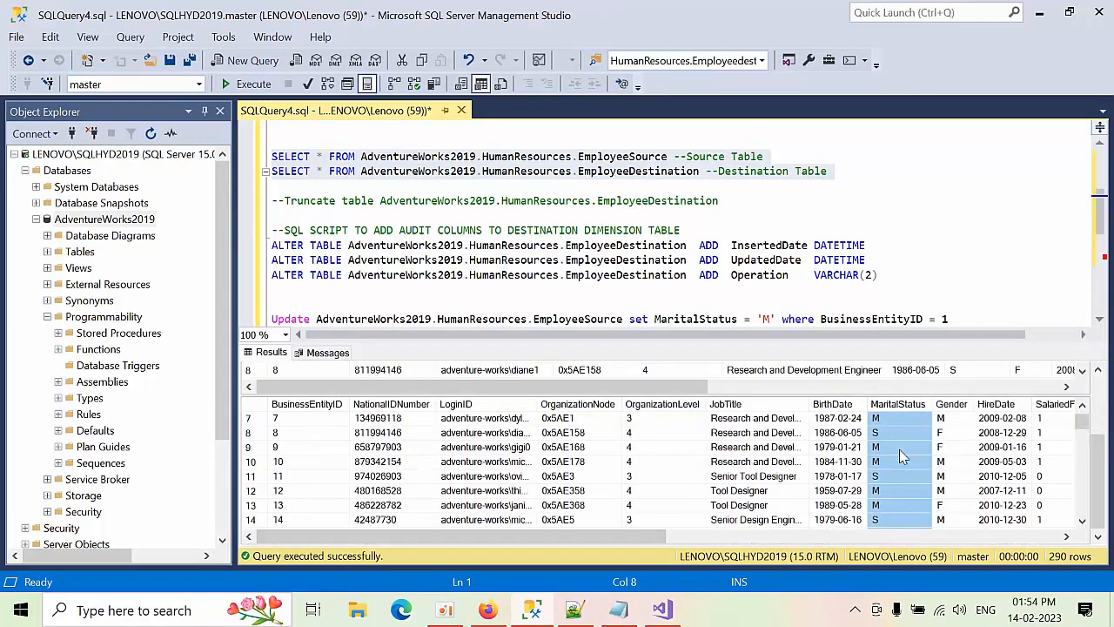
pyautogui.click(881, 420)
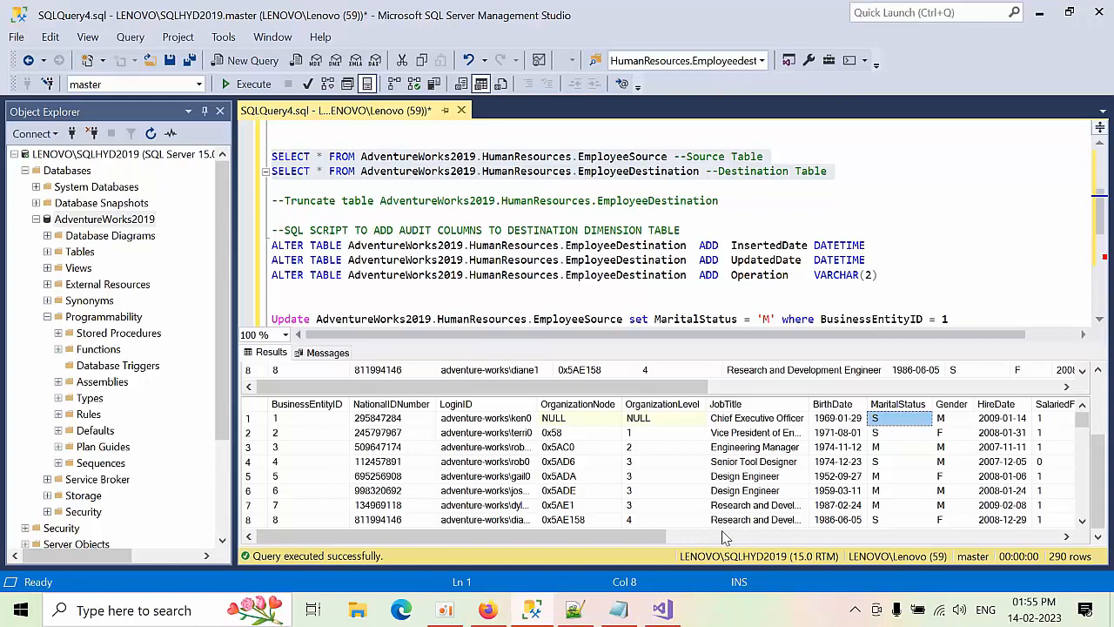
pyautogui.hotkey('alt', 'Tab')
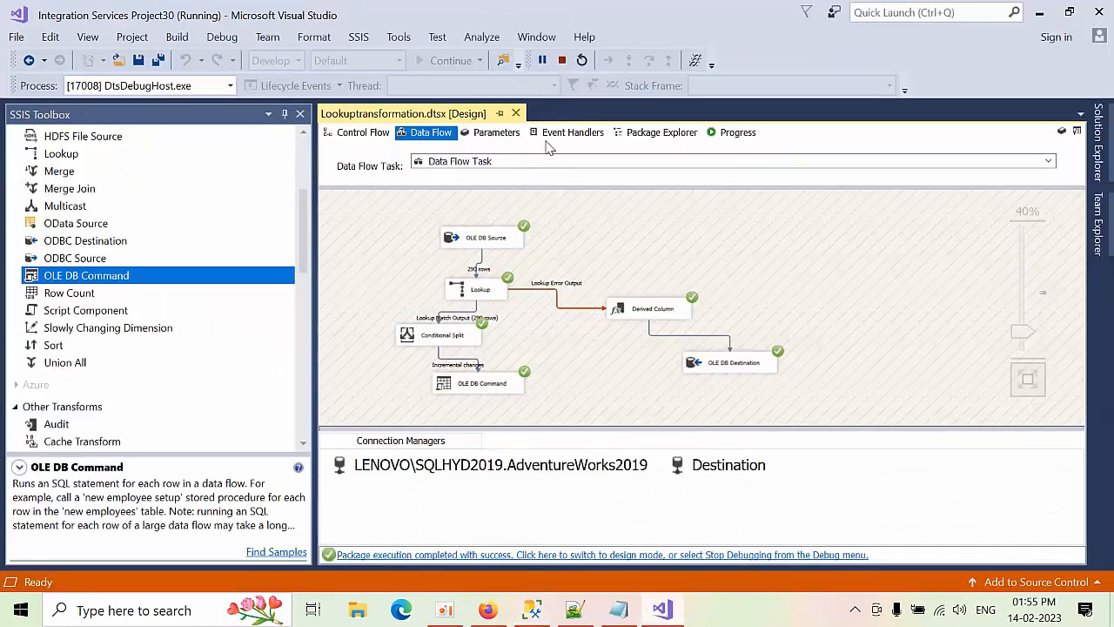
# Stop the current debugging session, execute the Lookuptransformation package again, and stop debugging after it completes.
pyautogui.click(562, 60)
pyautogui.click(440, 61)
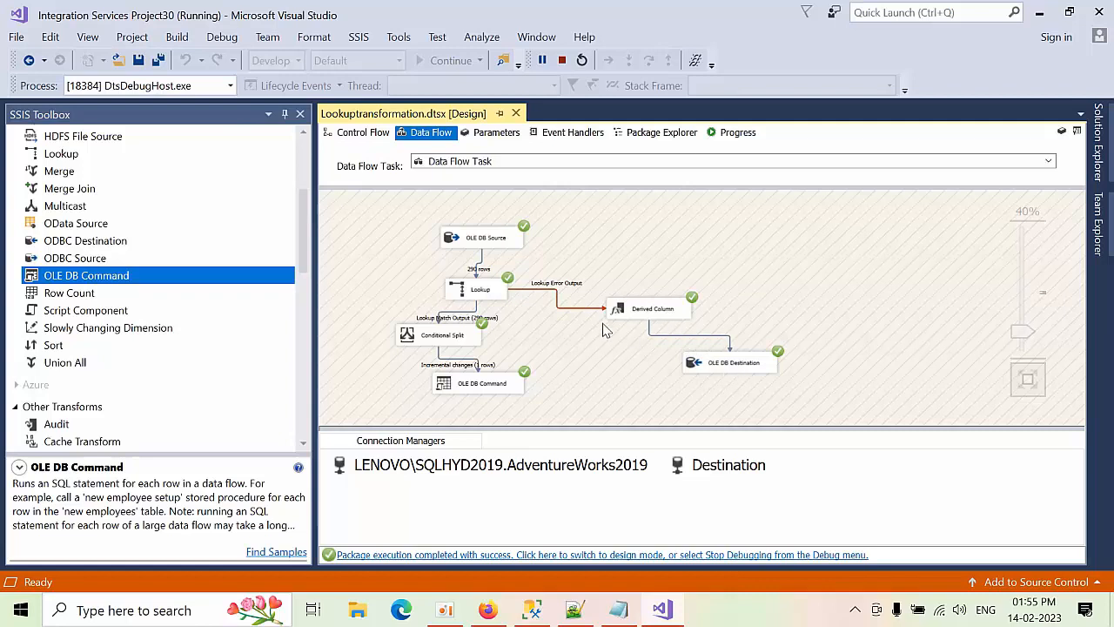
pyautogui.click(562, 61)
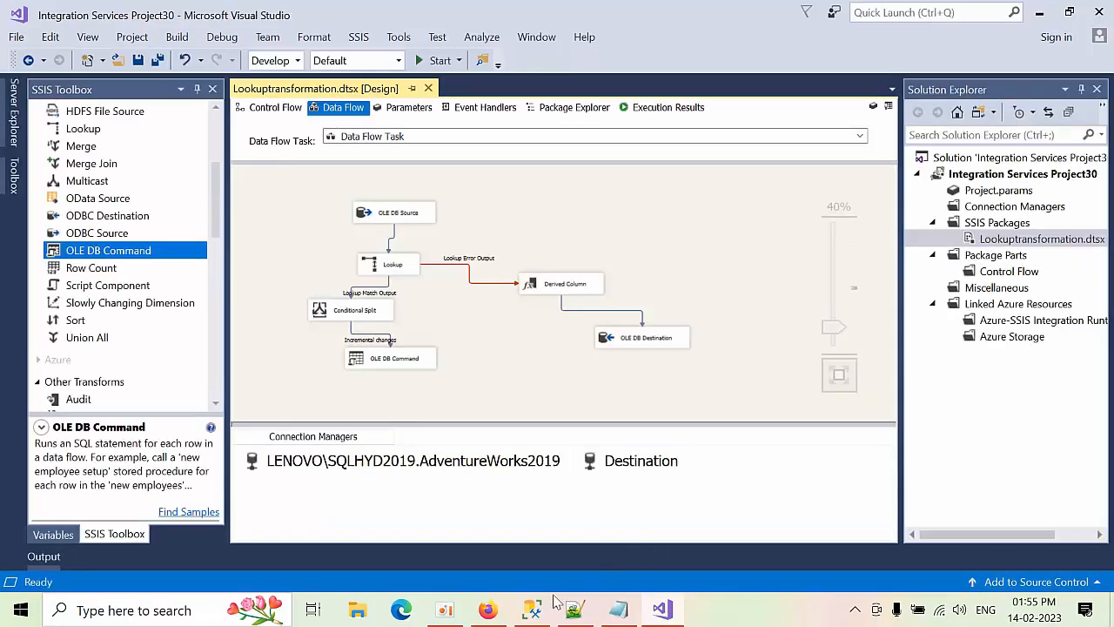
# Switch to SQL Server Management Studio and rerun both SELECT queries to compare MaritalStatus for BusinessEntityID 1 in source and destination.
pyautogui.click(534, 606)
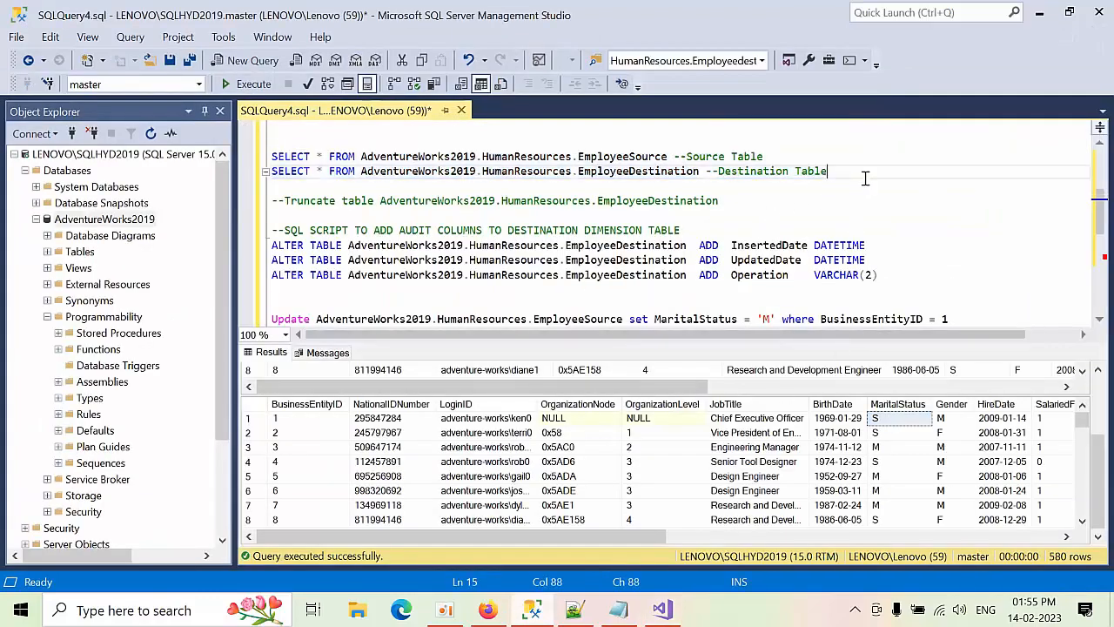
pyautogui.moveTo(863, 174); pyautogui.dragTo(271, 156)
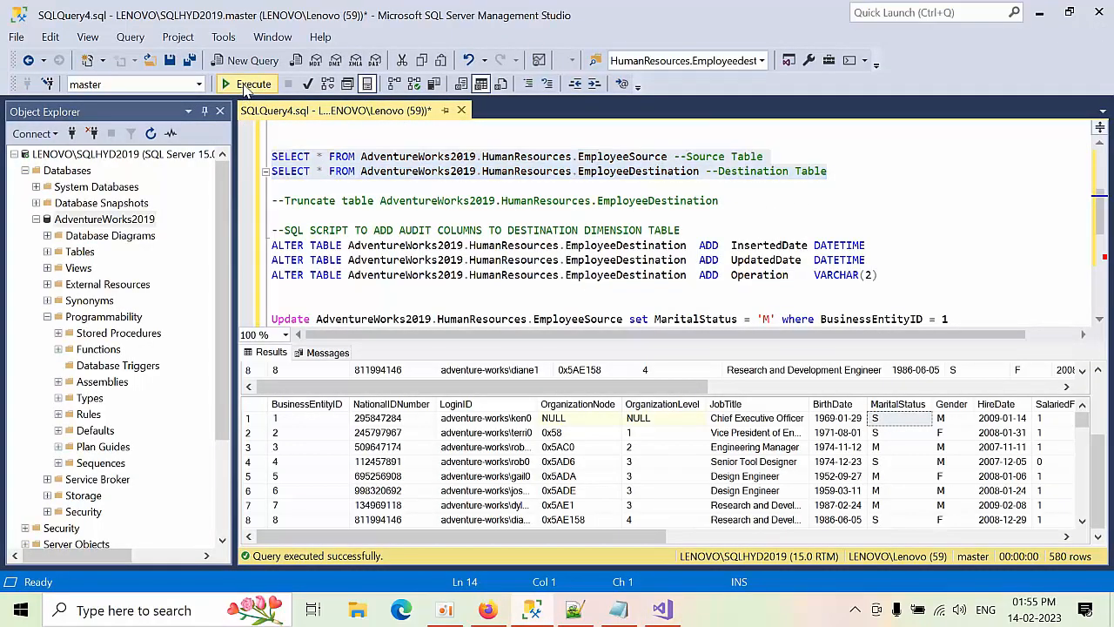
pyautogui.click(250, 84)
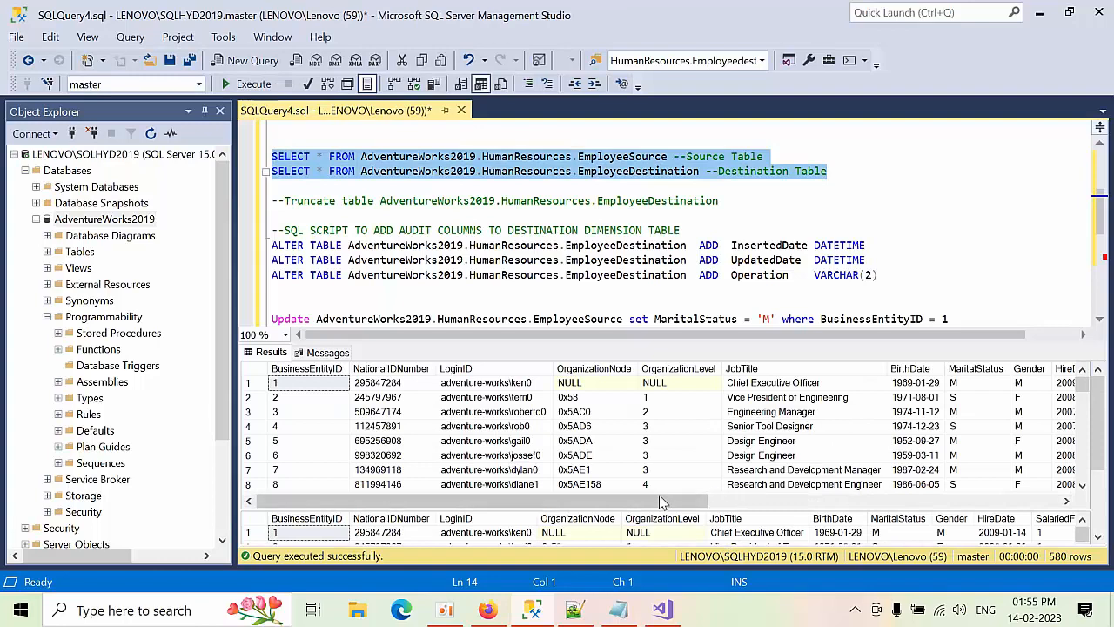
pyautogui.click(896, 532)
pyautogui.scroll(11, 919, 455)
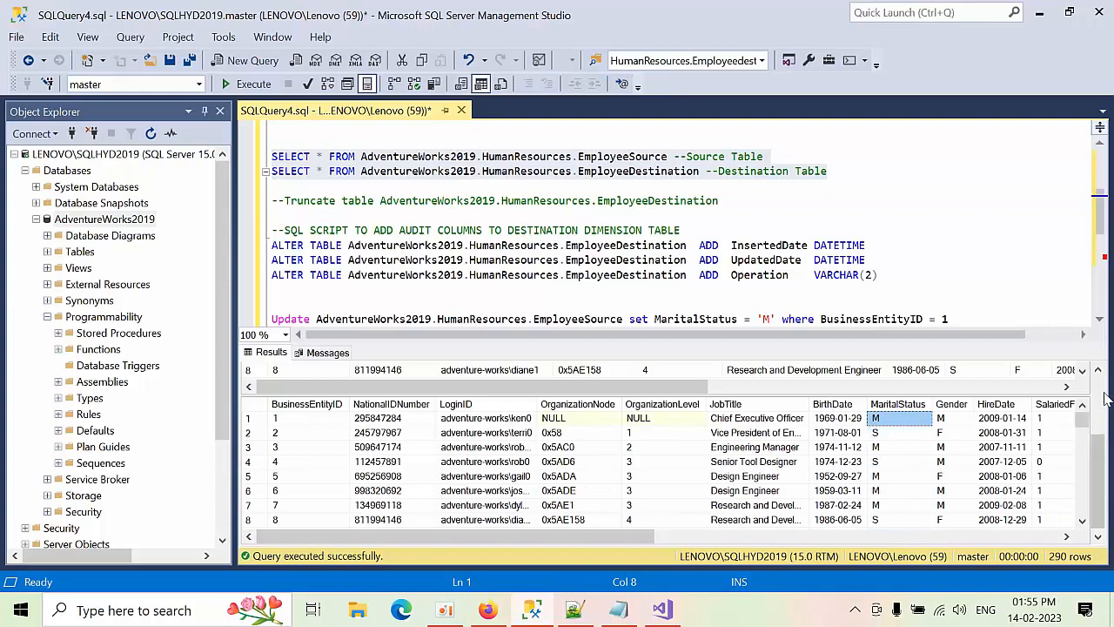
pyautogui.scroll(3, 1104, 435)
pyautogui.click(968, 386)
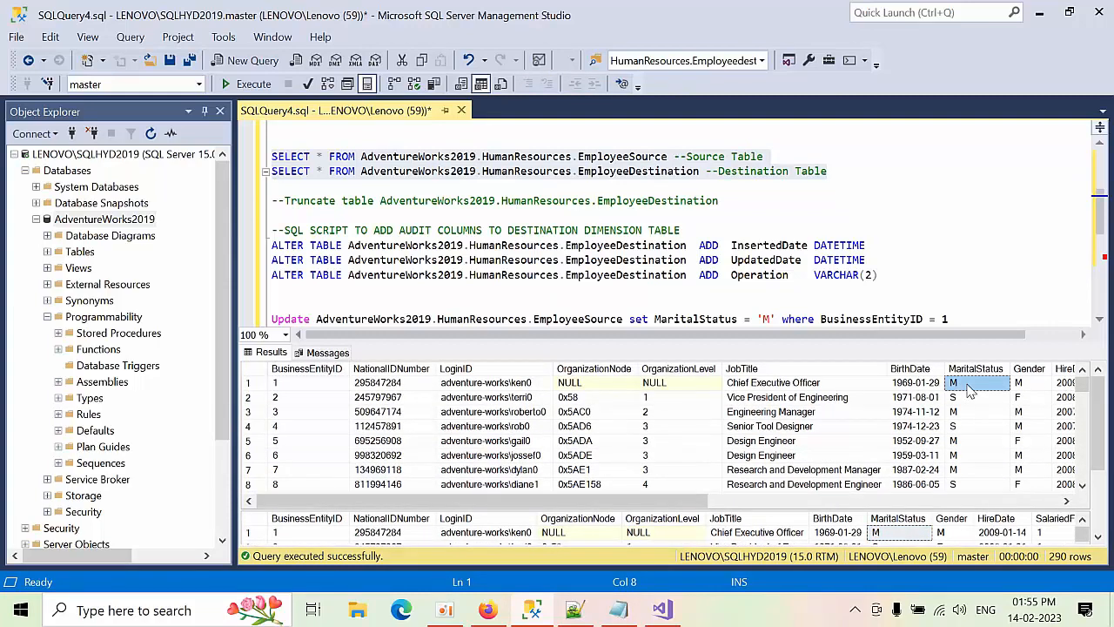
# Examine the InsertedDate, UpdatedDate and Operation values of the first row in the EmployeeDestination results.
pyautogui.moveTo(605, 501); pyautogui.dragTo(729, 503)
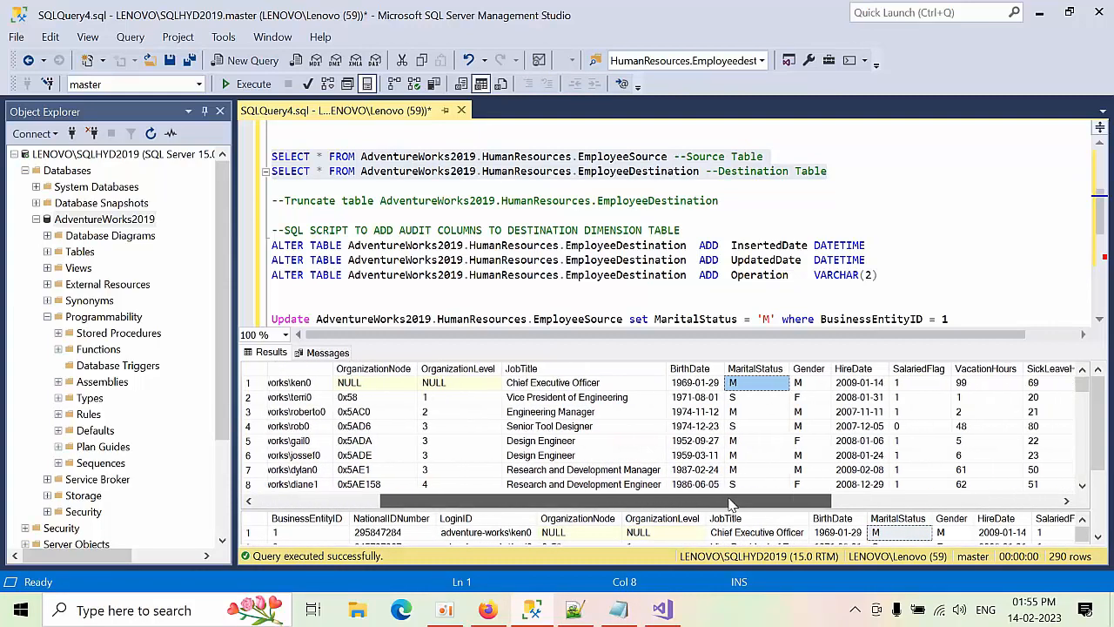
pyautogui.click(492, 524)
pyautogui.moveTo(548, 537); pyautogui.dragTo(835, 537)
pyautogui.click(851, 419)
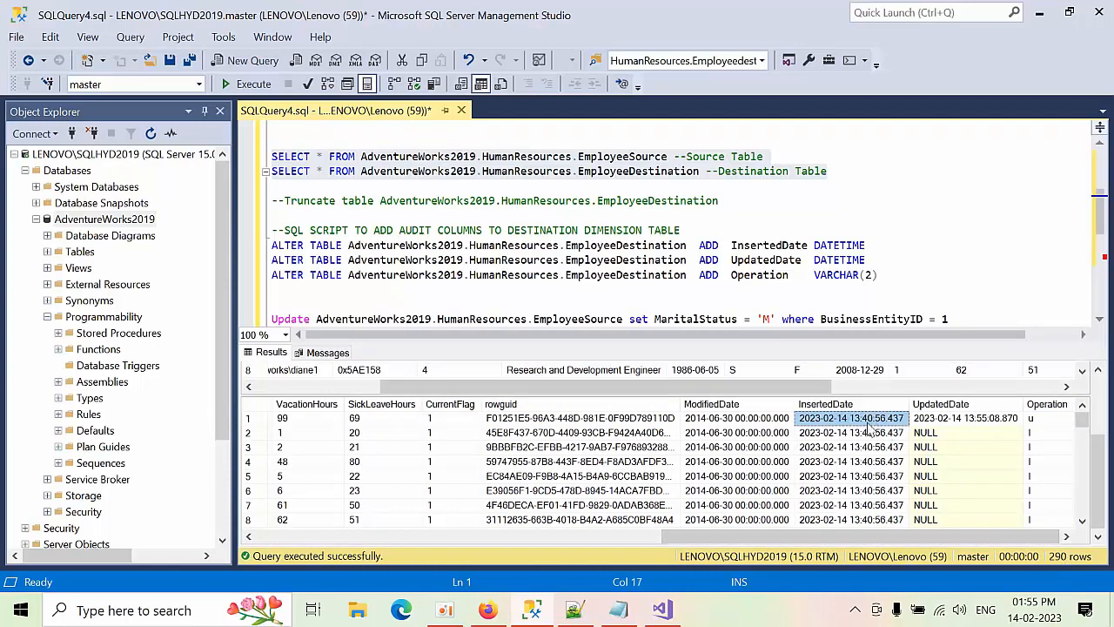
pyautogui.click(992, 421)
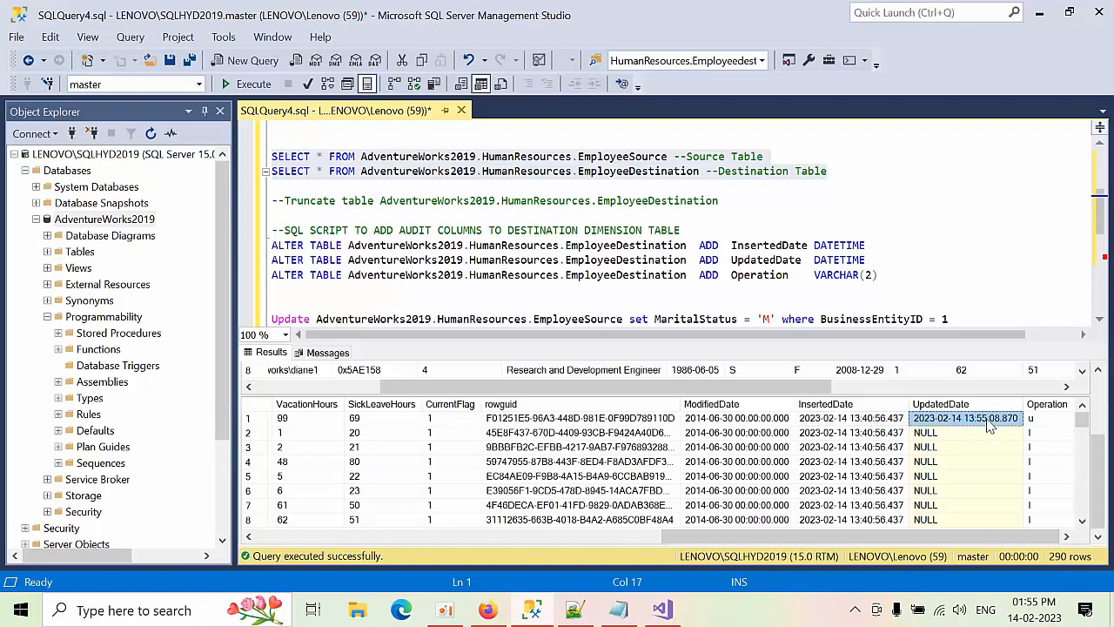
pyautogui.click(1039, 423)
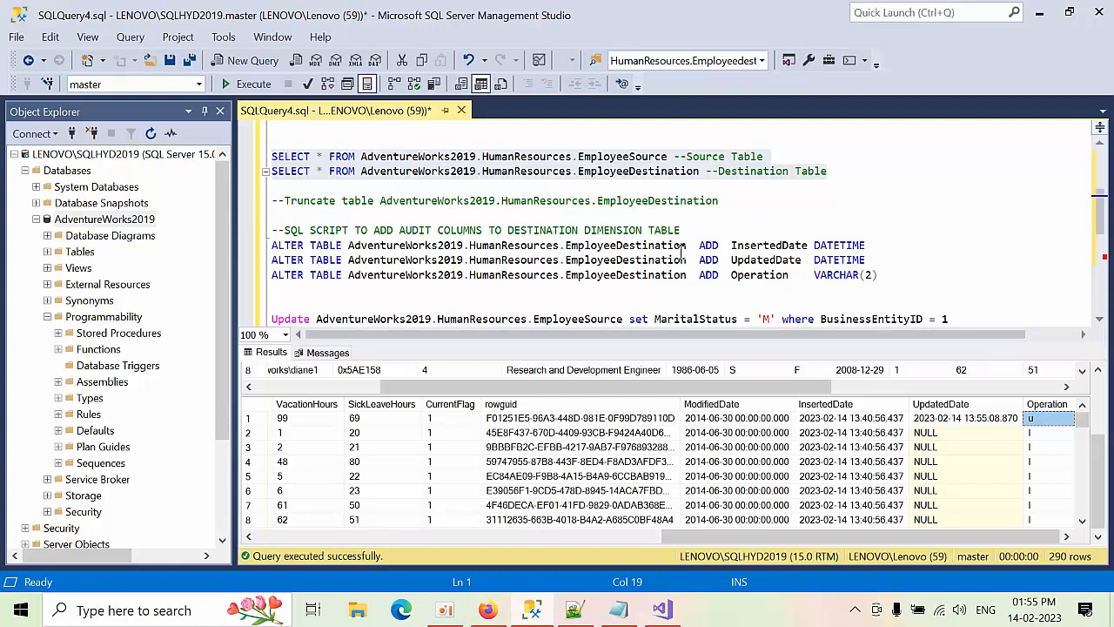
# Execute the DELETE statement that removes BusinessEntityID 2 from the EmployeeSource table.
pyautogui.scroll(-3, 684, 255)
pyautogui.click(661, 275)
pyautogui.scroll(-2, 683, 287)
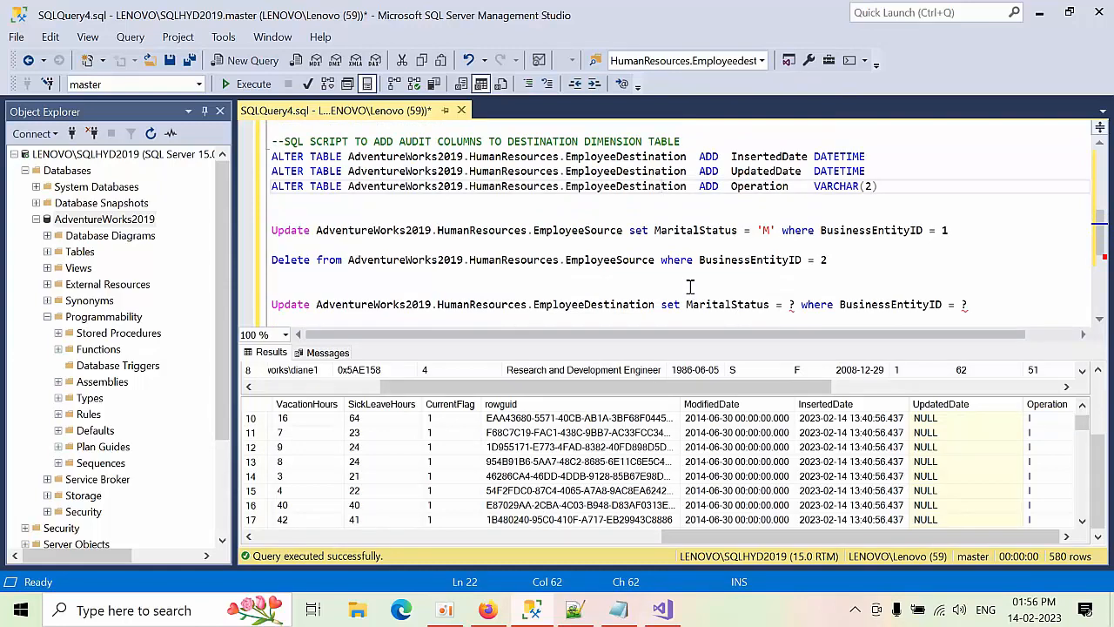
pyautogui.scroll(5, 690, 287)
pyautogui.scroll(-2, 691, 287)
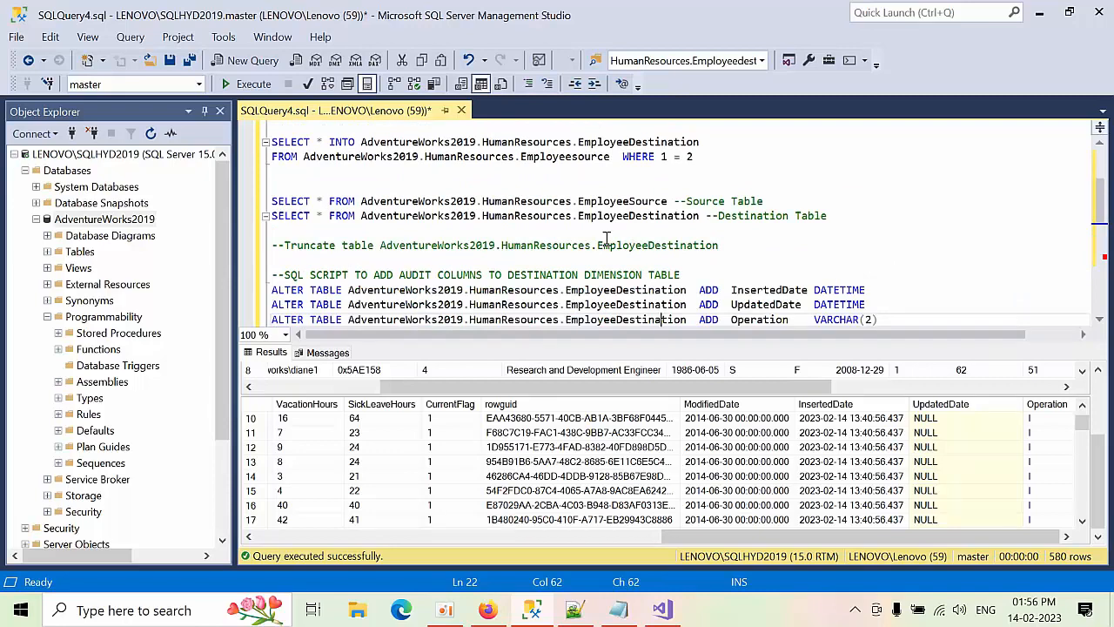
pyautogui.scroll(-3, 606, 240)
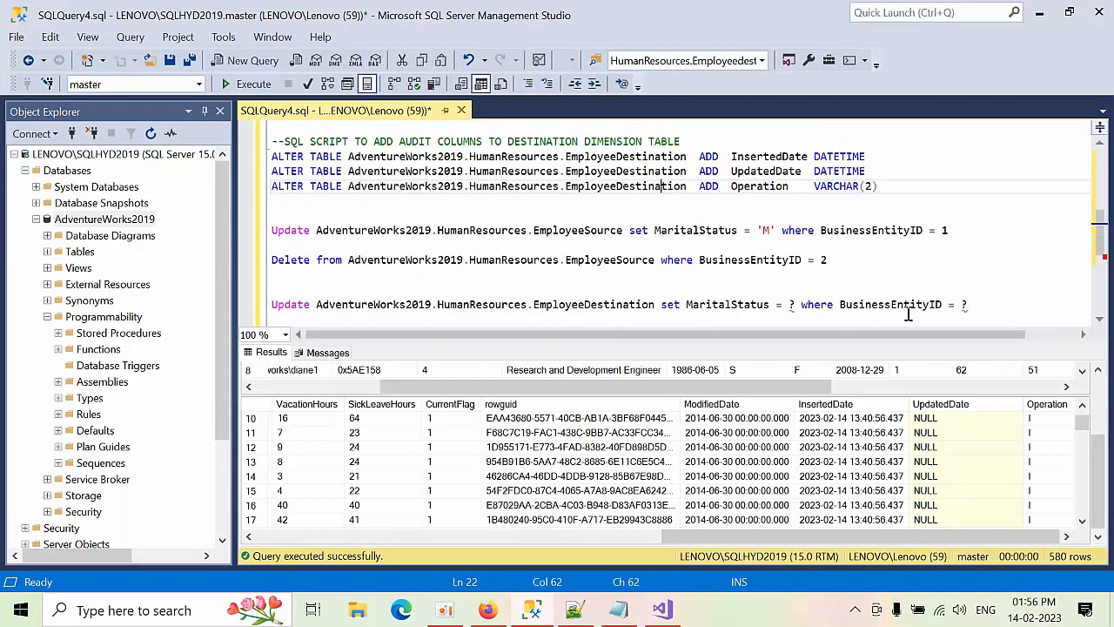
pyautogui.moveTo(838, 259); pyautogui.dragTo(243, 262)
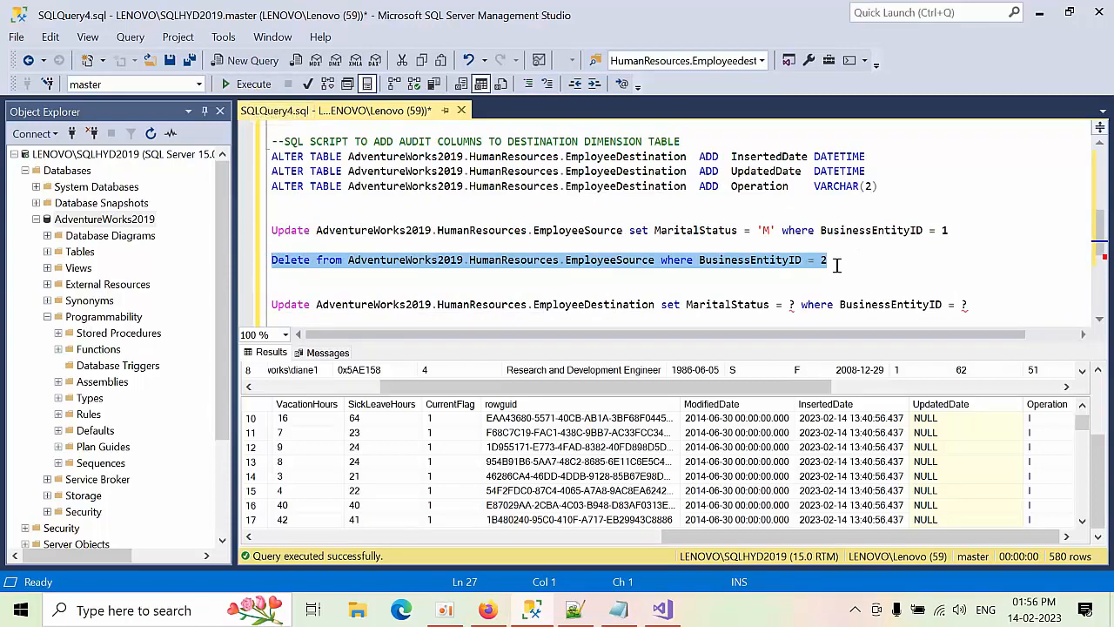
pyautogui.moveTo(836, 265); pyautogui.dragTo(259, 259)
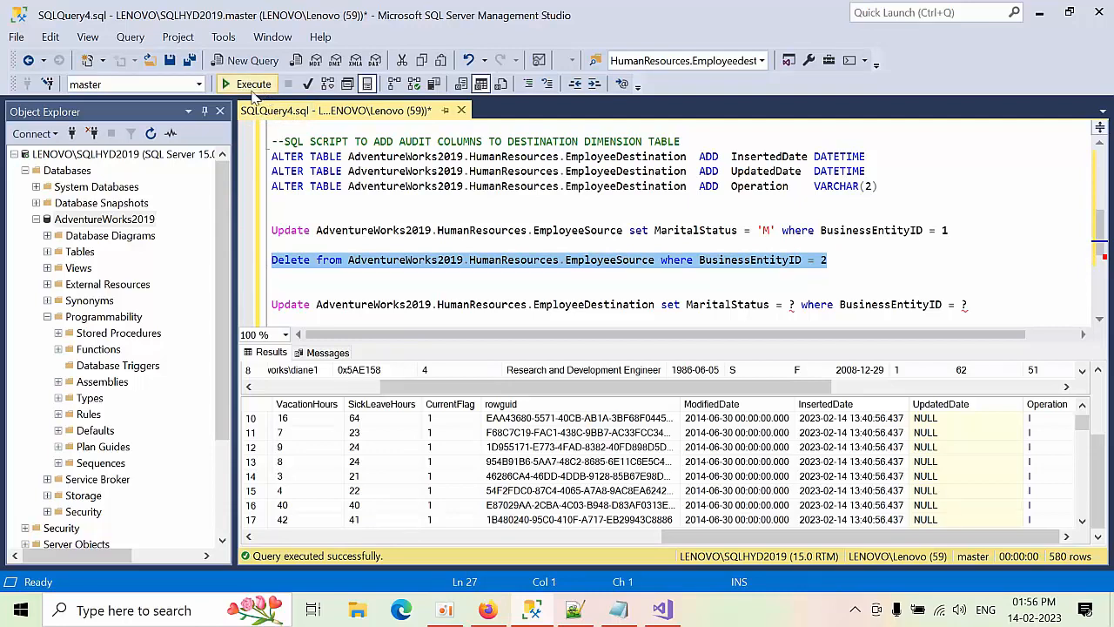
pyautogui.click(252, 85)
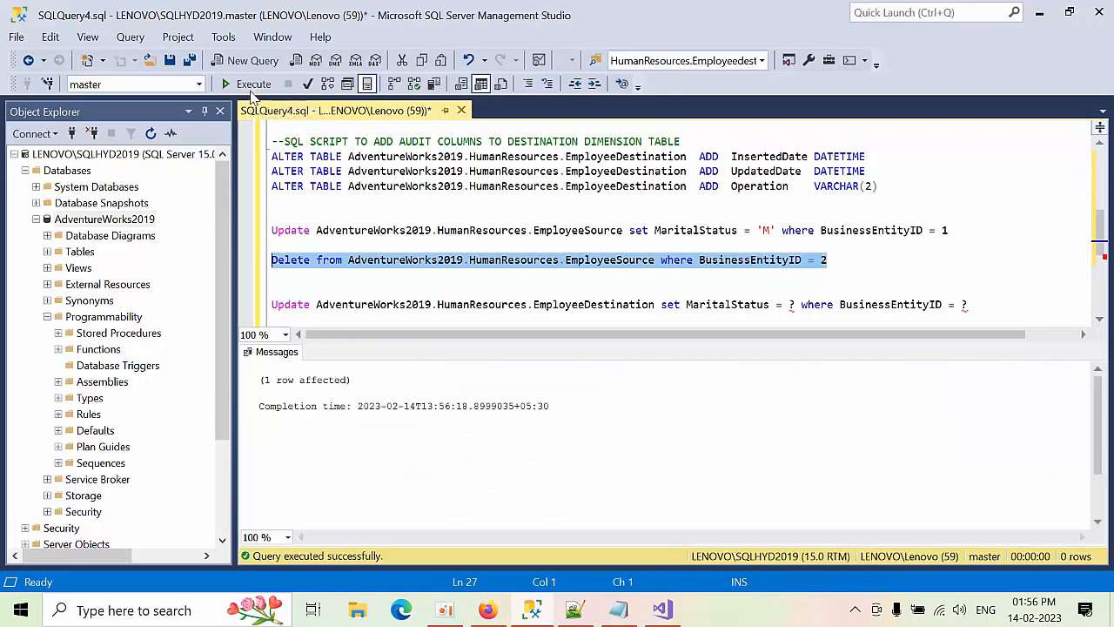
# Add the condition "where BusinessEntityID = 2" to the EmployeeSource SELECT query and copy it for use in the EmployeeDestination query.
pyautogui.scroll(3, 682, 186)
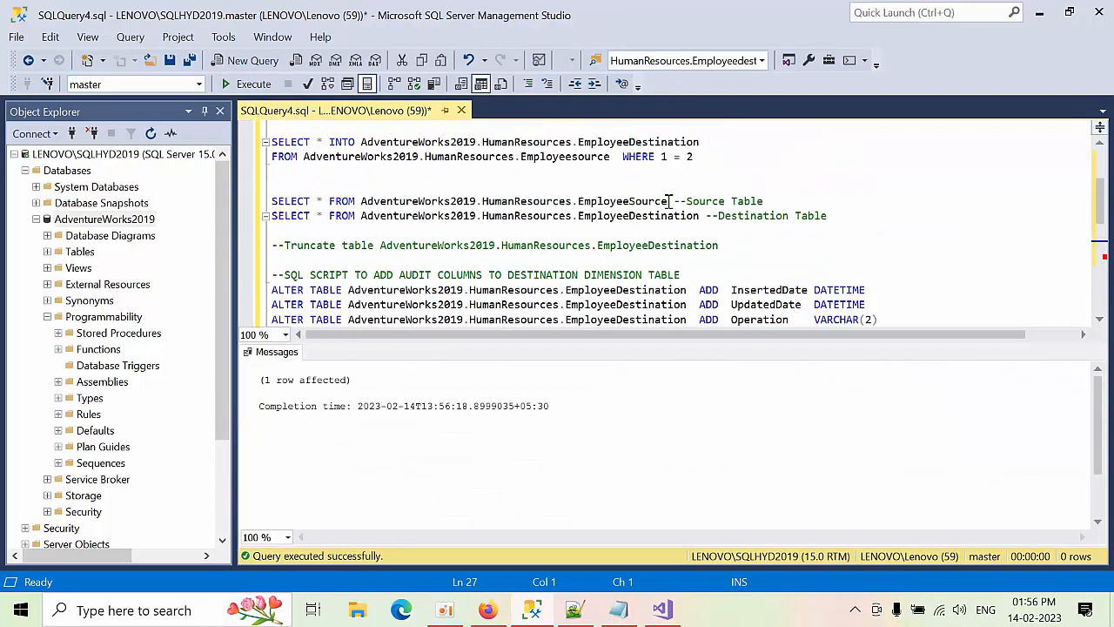
pyautogui.moveTo(734, 159); pyautogui.dragTo(249, 141)
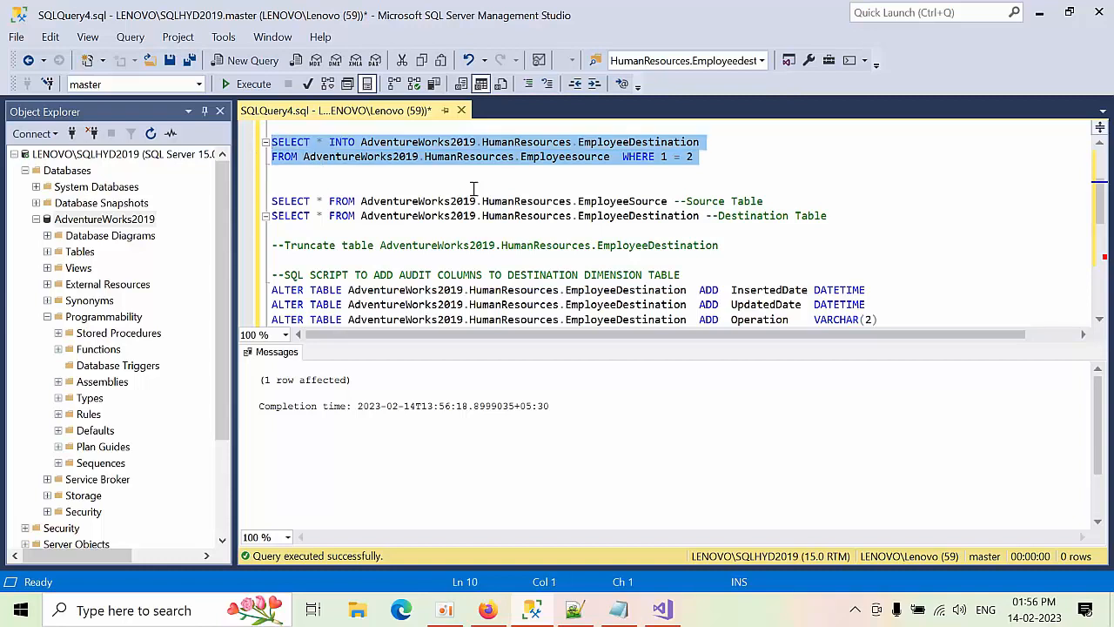
pyautogui.moveTo(834, 217); pyautogui.dragTo(265, 202)
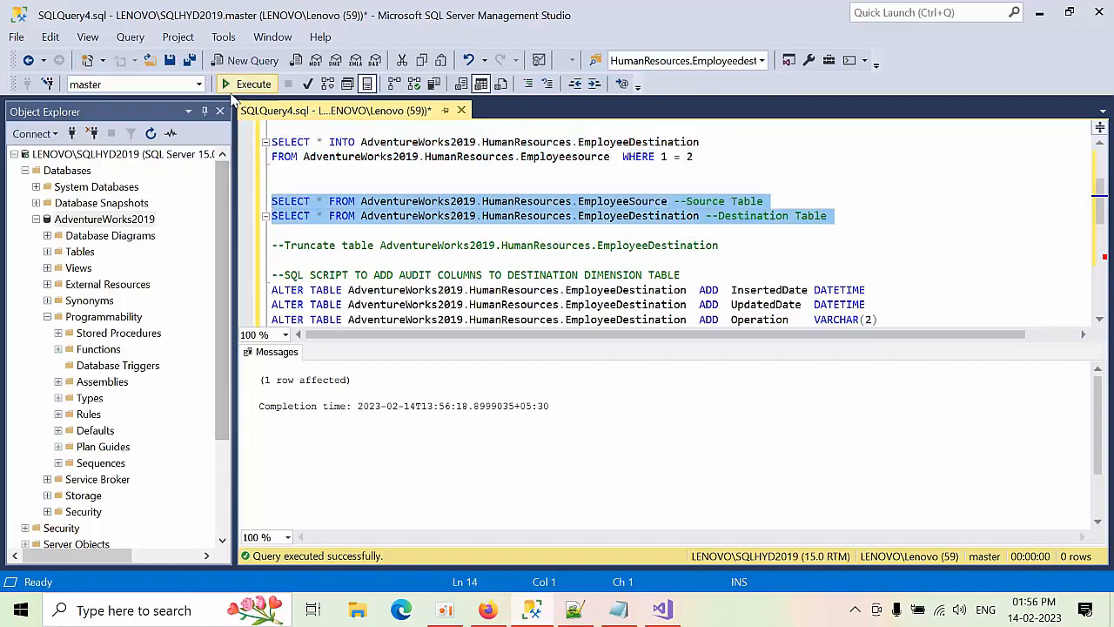
pyautogui.click(674, 201)
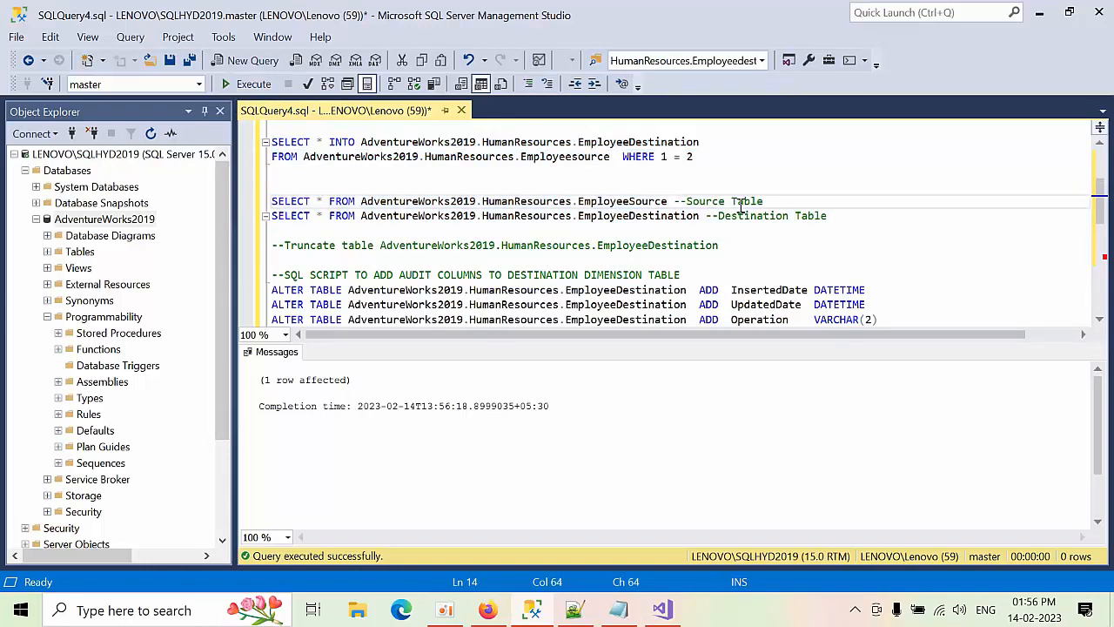
pyautogui.write('where by')
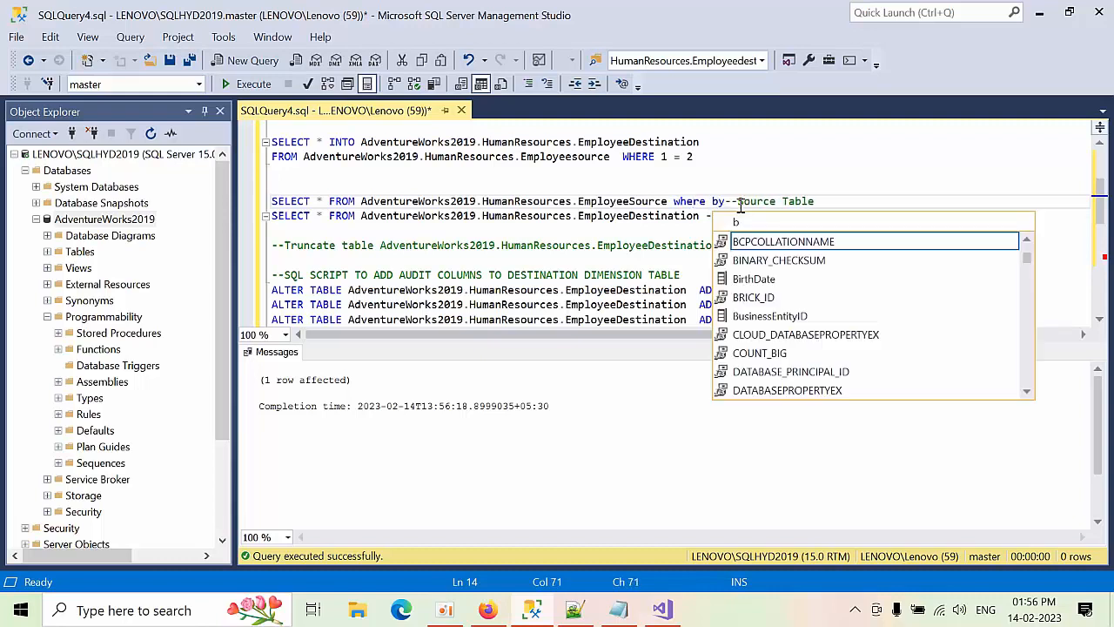
pyautogui.write('s')
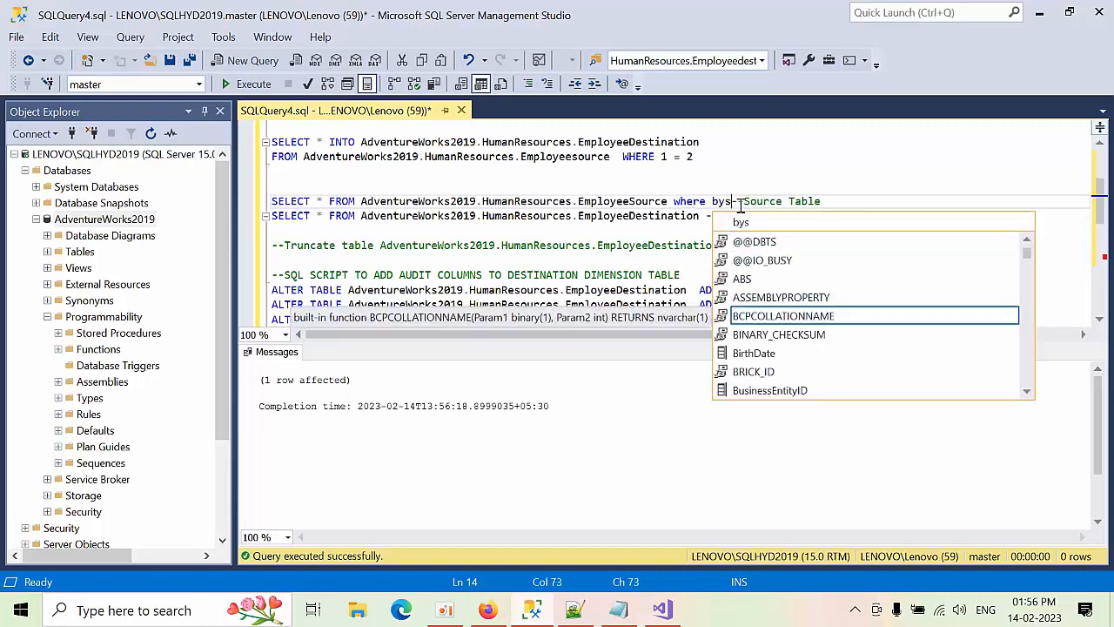
pyautogui.press('BackSpace')
pyautogui.press('BackSpace')
pyautogui.write('usin')
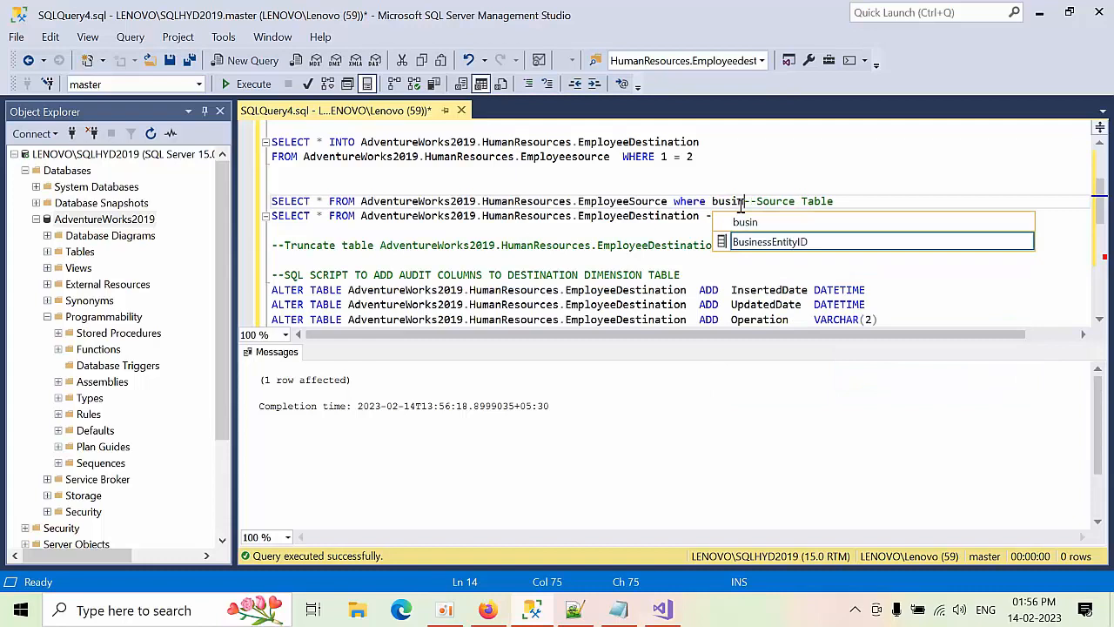
pyautogui.write(' = 2')
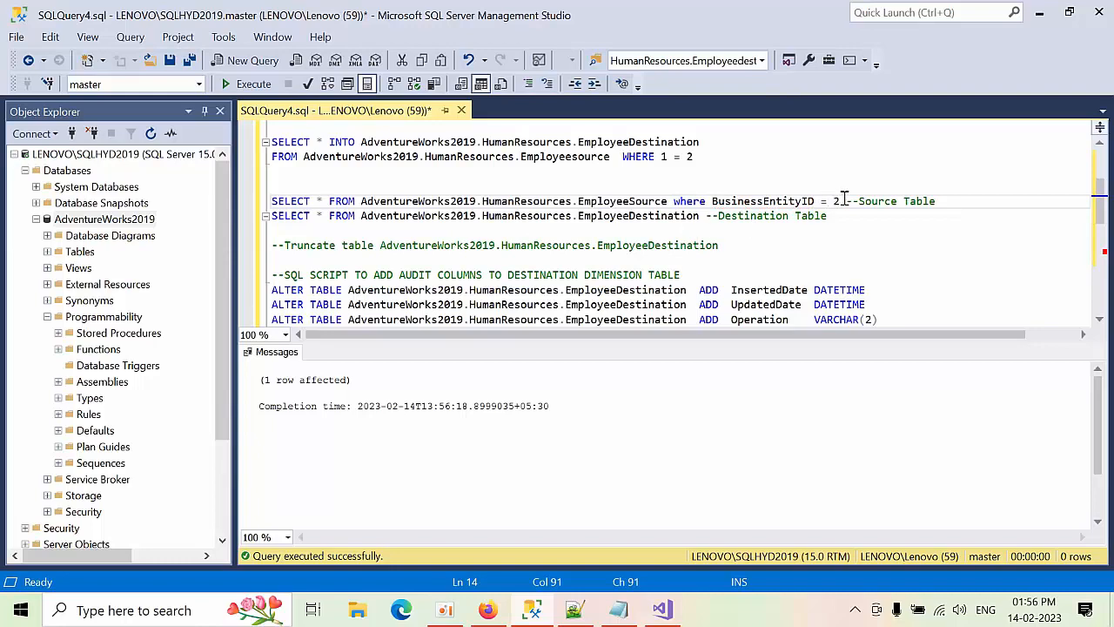
pyautogui.moveTo(844, 201); pyautogui.dragTo(676, 202)
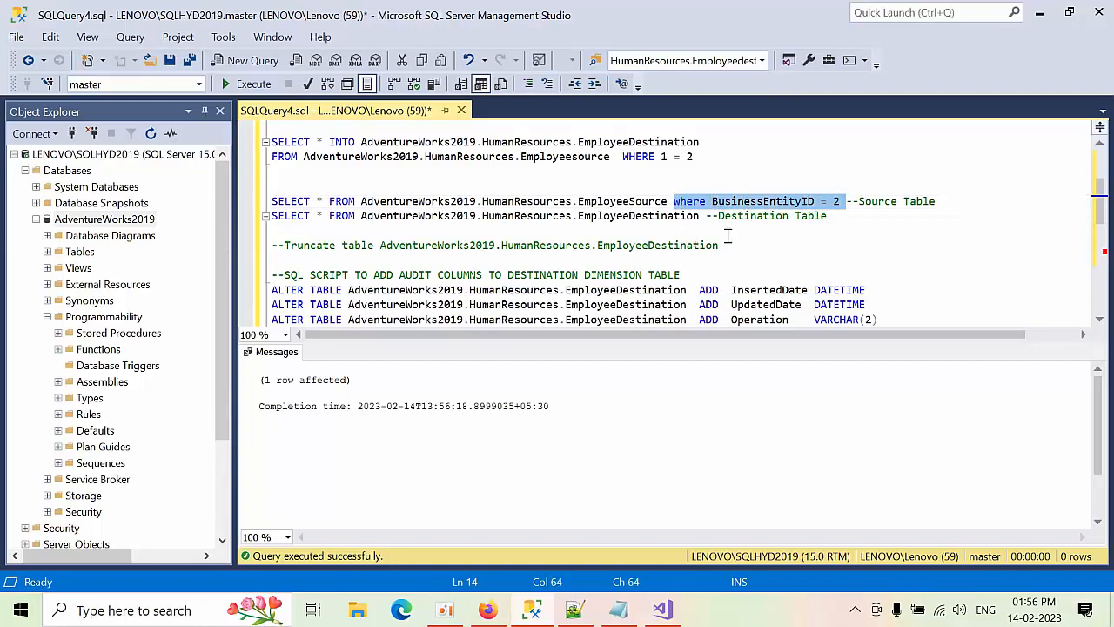
pyautogui.click(706, 216)
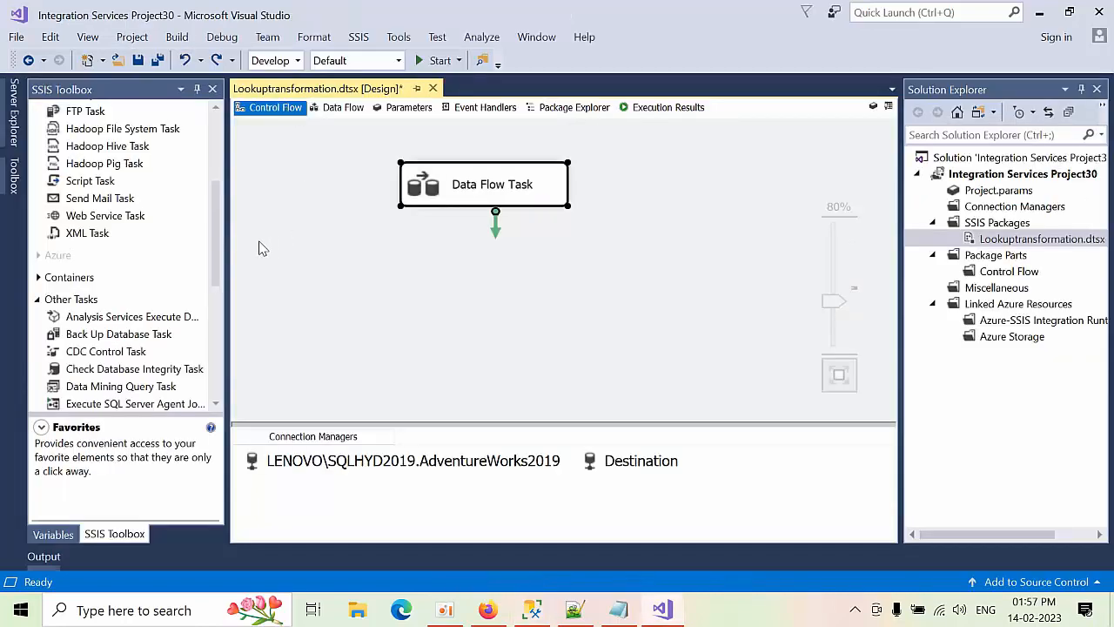
# Add a second Data Flow Task to the control flow below the existing one and connect the existing task to it.
pyautogui.scroll(5, 203, 299)
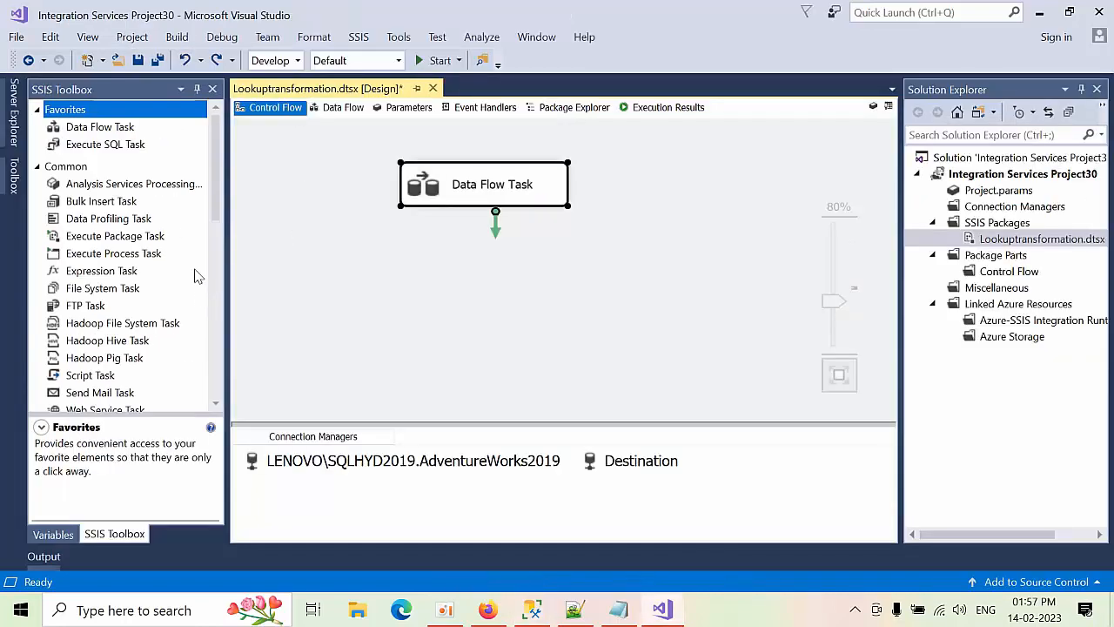
pyautogui.moveTo(85, 131); pyautogui.dragTo(495, 331)
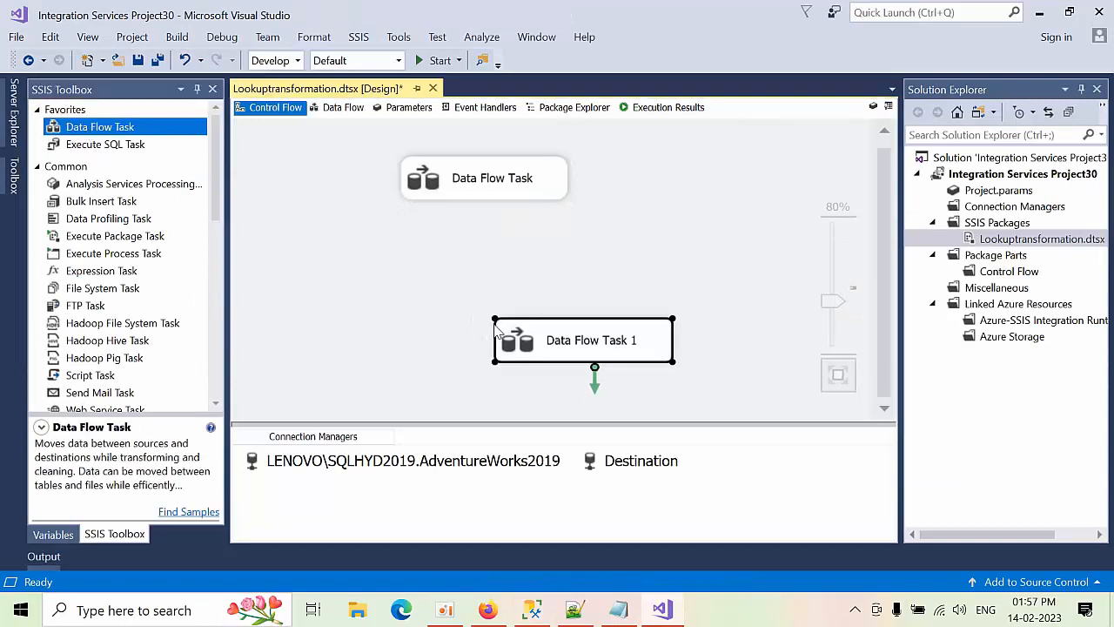
pyautogui.moveTo(666, 346); pyautogui.dragTo(590, 305)
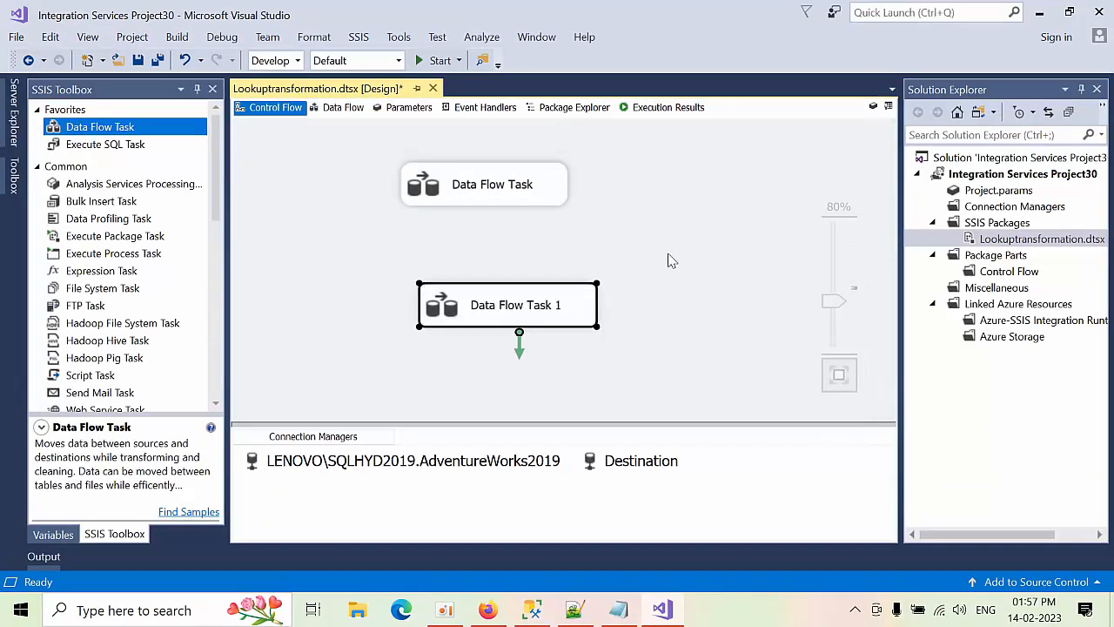
pyautogui.click(441, 202)
pyautogui.moveTo(495, 218); pyautogui.dragTo(515, 309)
pyautogui.click(516, 311)
pyautogui.click(733, 280)
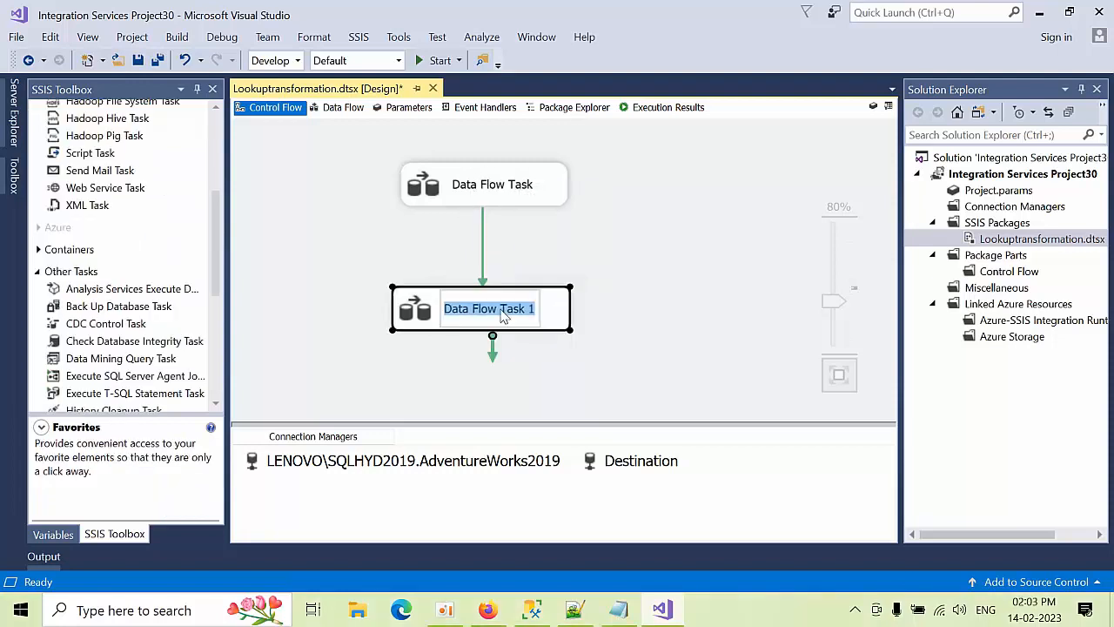
# Rename the second Data Flow Task as Incremental Delete.
pyautogui.write('Inc')
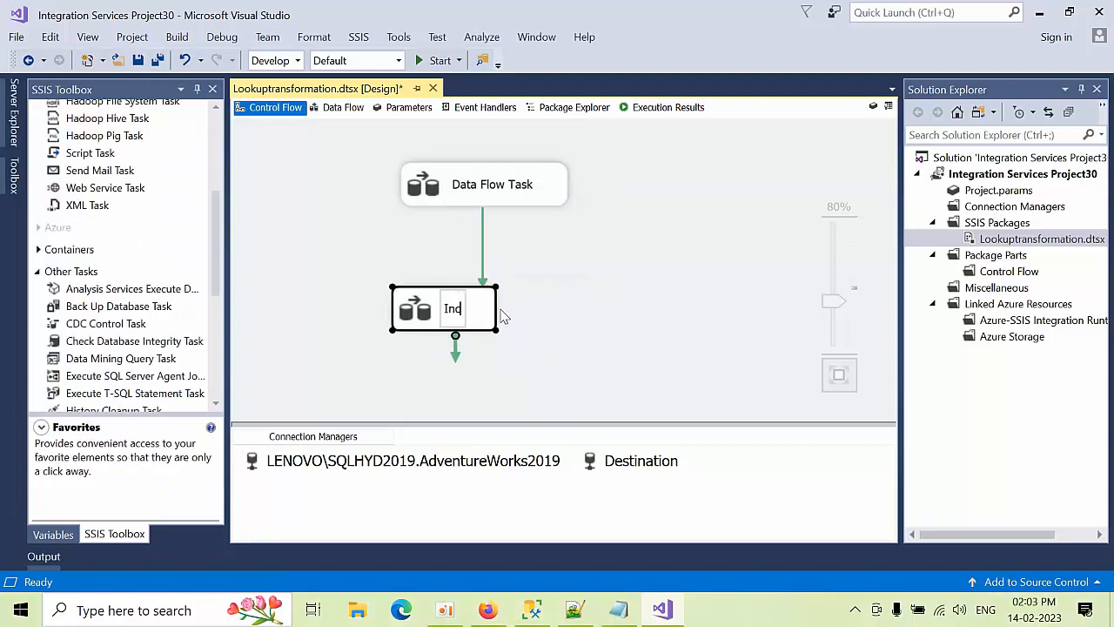
pyautogui.write('remental')
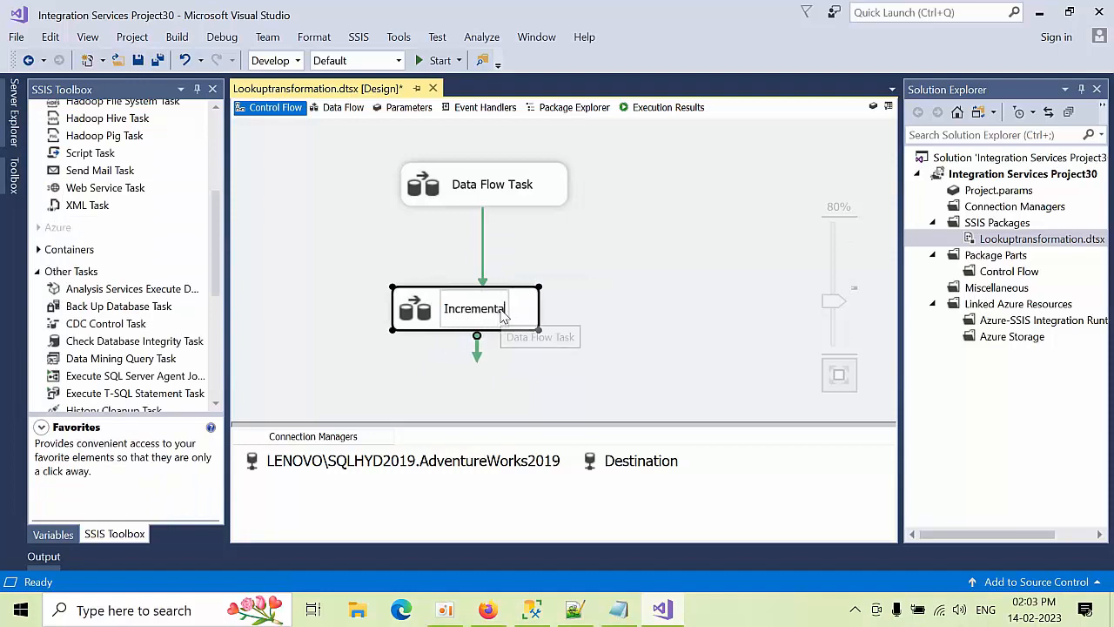
pyautogui.write(' Delete')
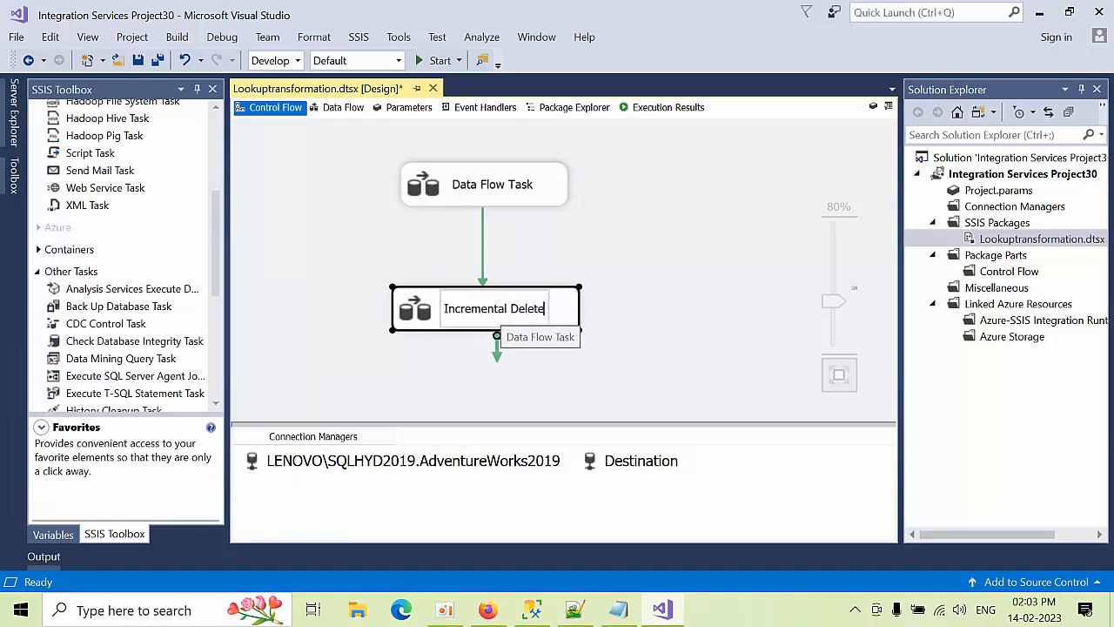
pyautogui.click(663, 311)
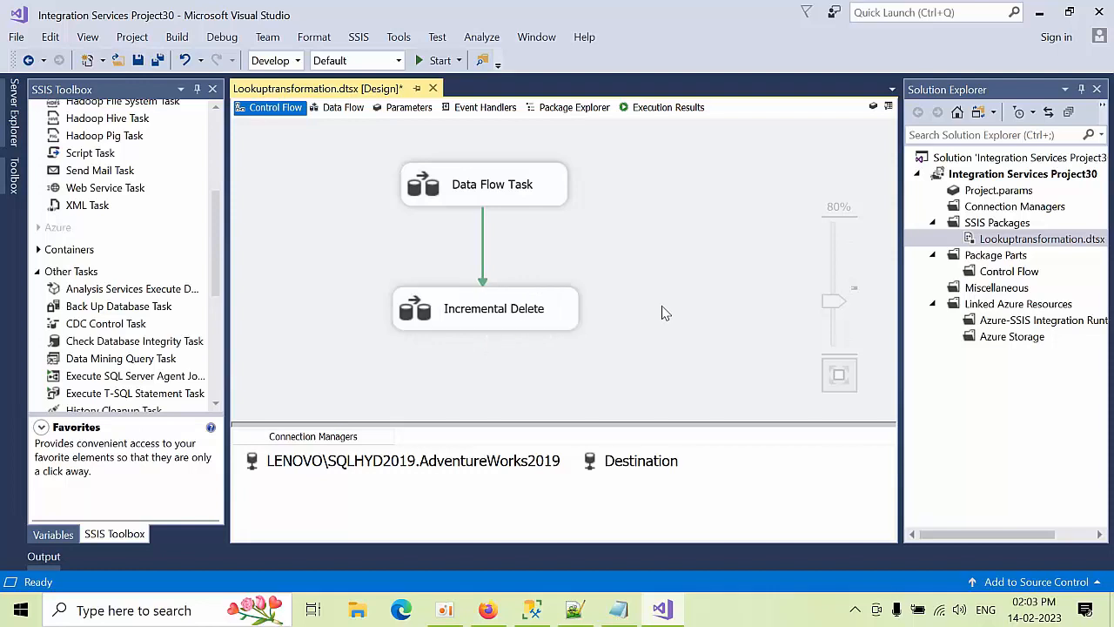
# Rename the first Data Flow Task as Full and Incremental load.
pyautogui.click(474, 190)
pyautogui.click(496, 191)
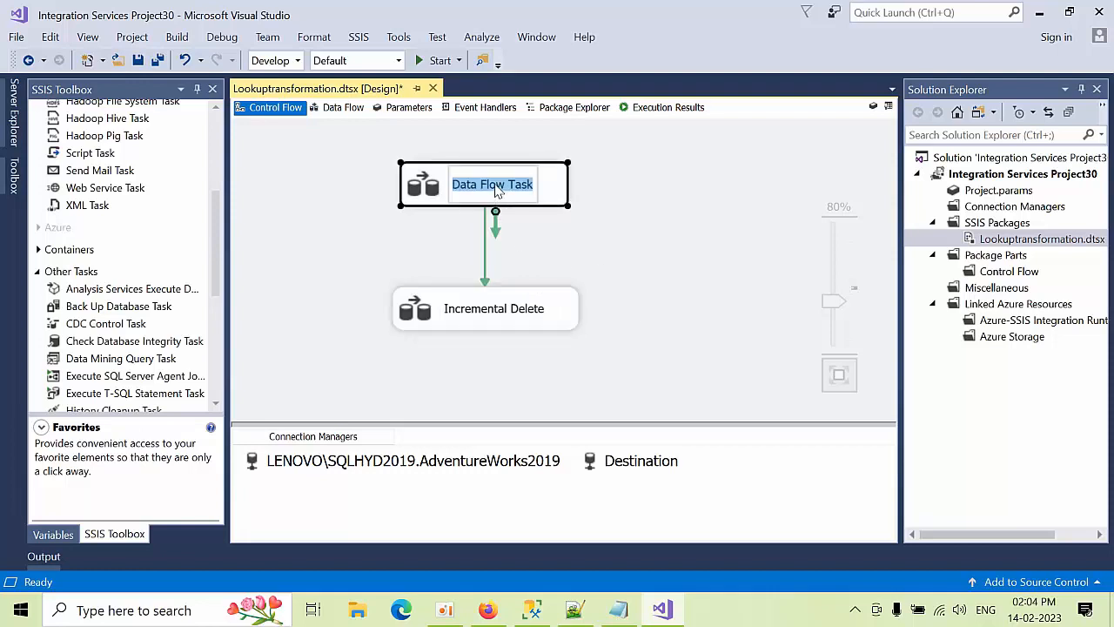
pyautogui.write('I')
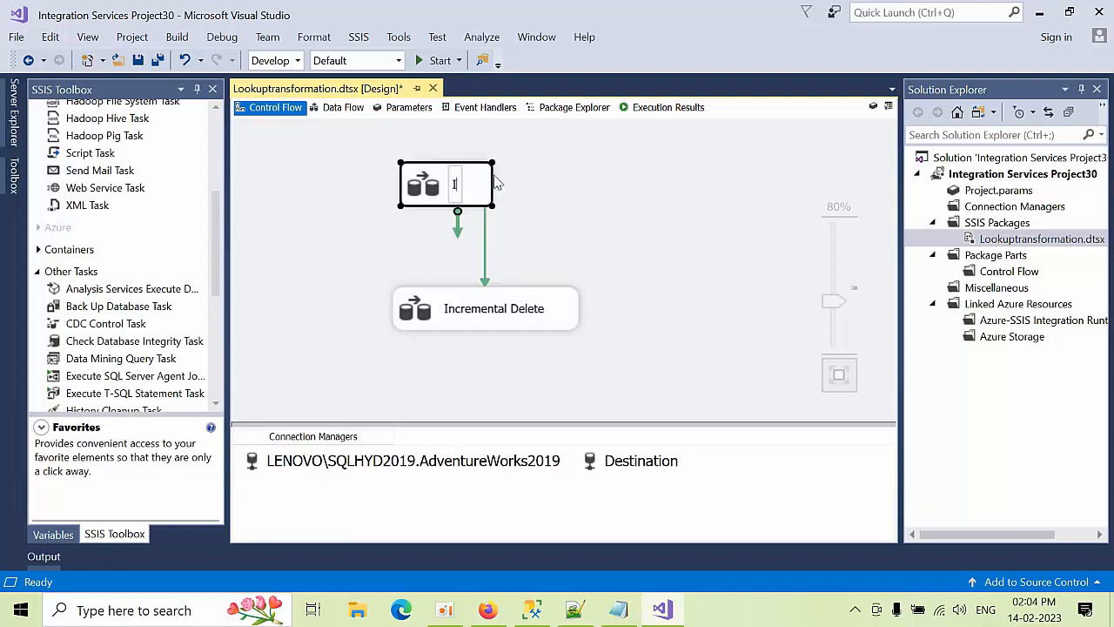
pyautogui.write('ncre')
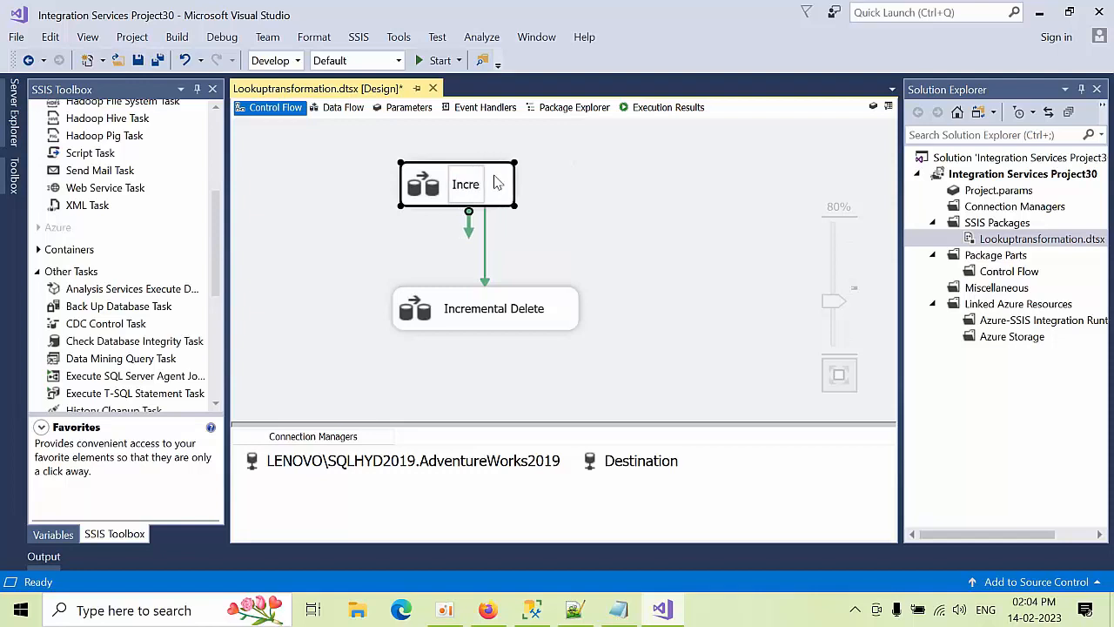
pyautogui.press('BackSpace')
pyautogui.press('BackSpace')
pyautogui.press('BackSpace')
pyautogui.press('BackSpace')
pyautogui.press('BackSpace')
pyautogui.write('F')
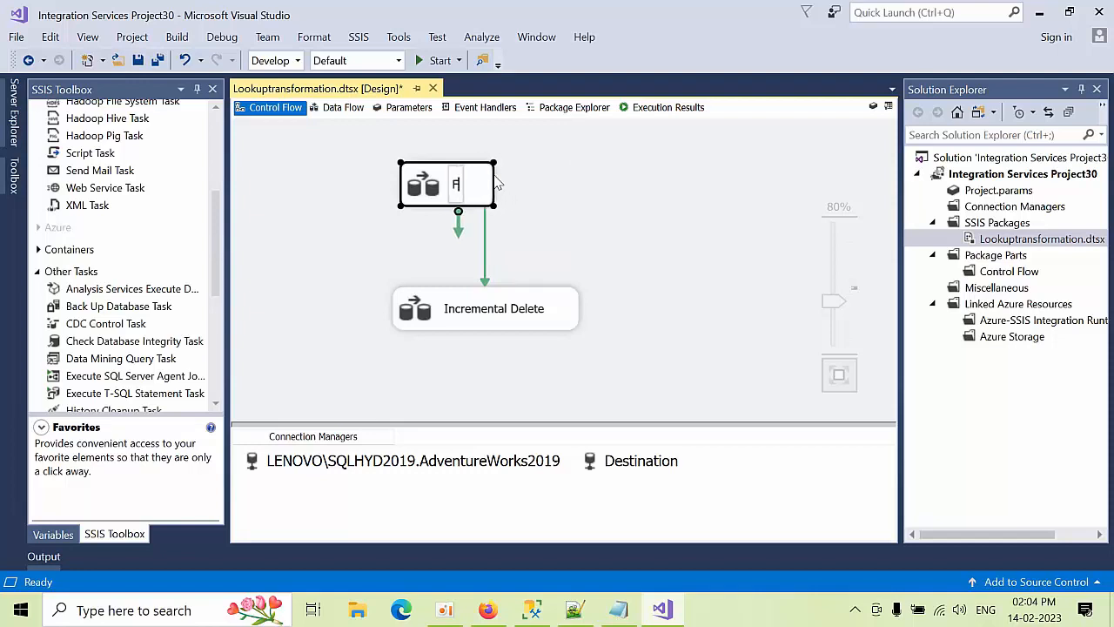
pyautogui.write('ull and')
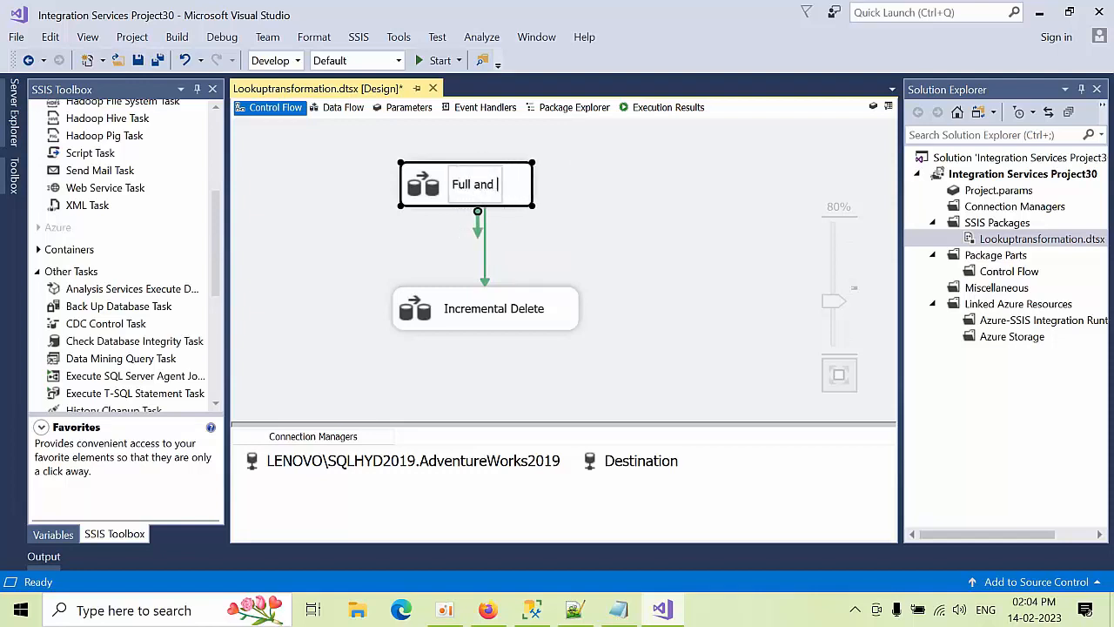
pyautogui.write(' Increment')
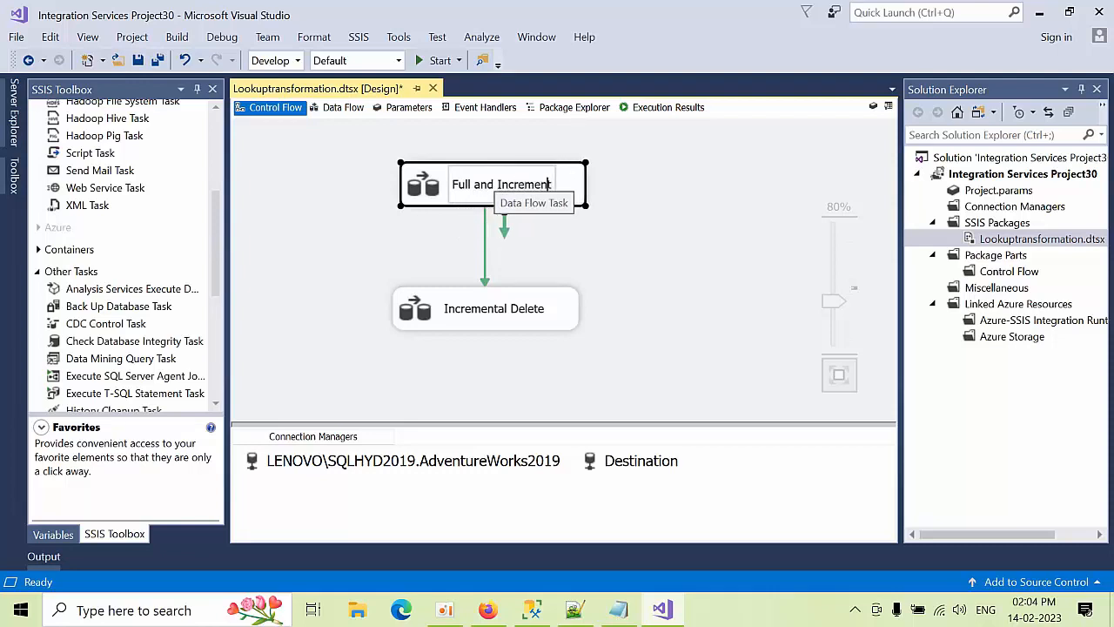
pyautogui.write('al load')
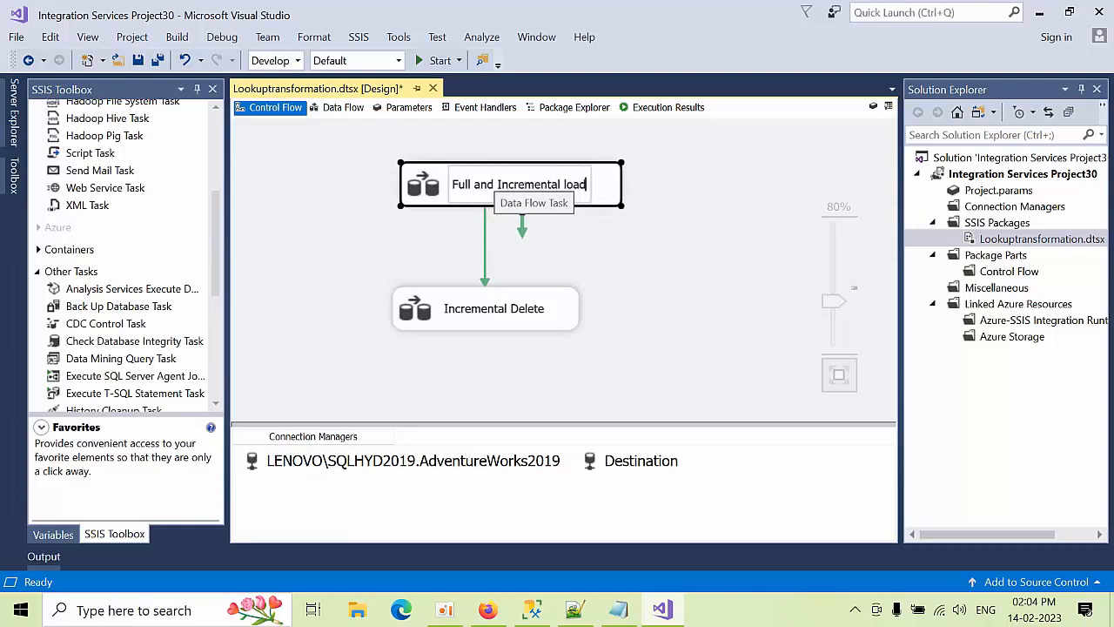
pyautogui.click(677, 351)
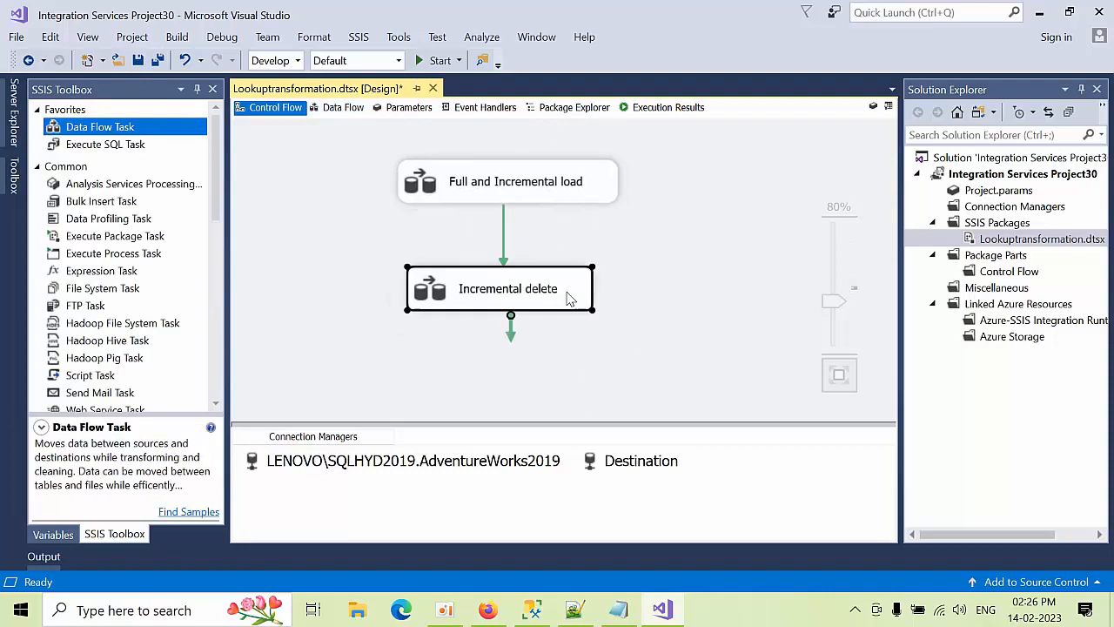
# Open the Incremental delete data flow and add an OLE DB Source to it.
pyautogui.doubleClick(568, 296)
pyautogui.scroll(-6, 154, 296)
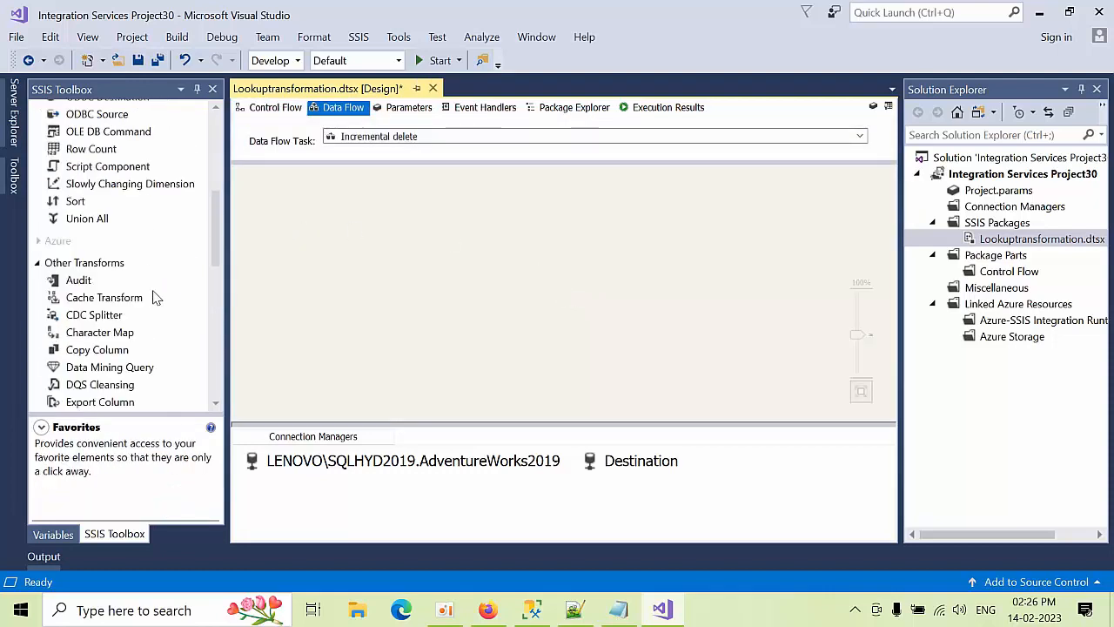
pyautogui.scroll(-8, 119, 339)
pyautogui.scroll(-2, 119, 344)
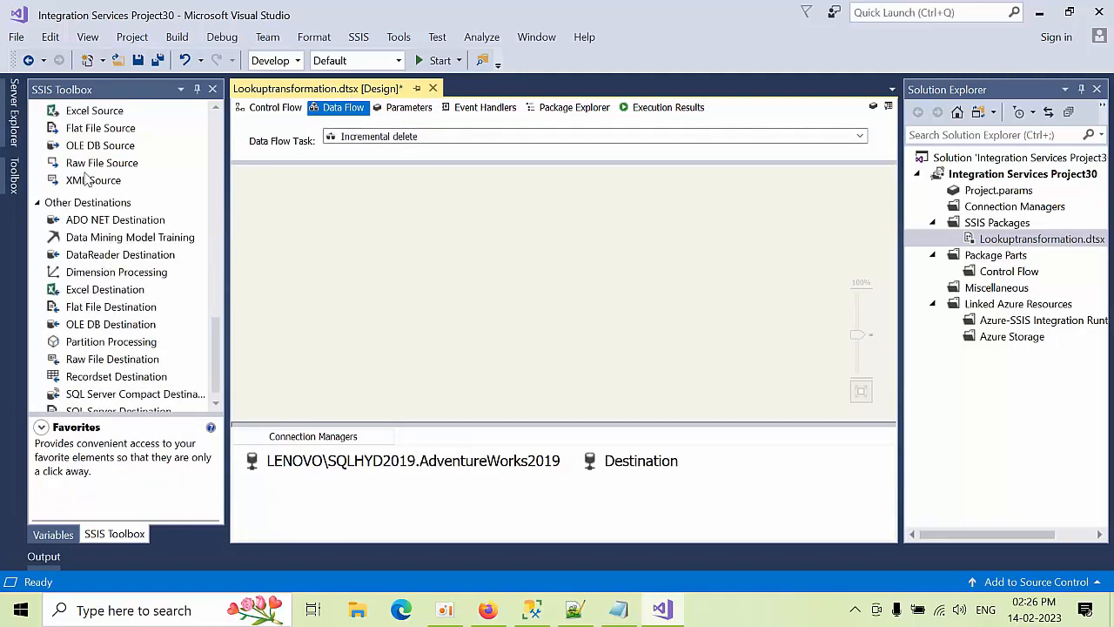
pyautogui.moveTo(96, 148); pyautogui.dragTo(474, 202)
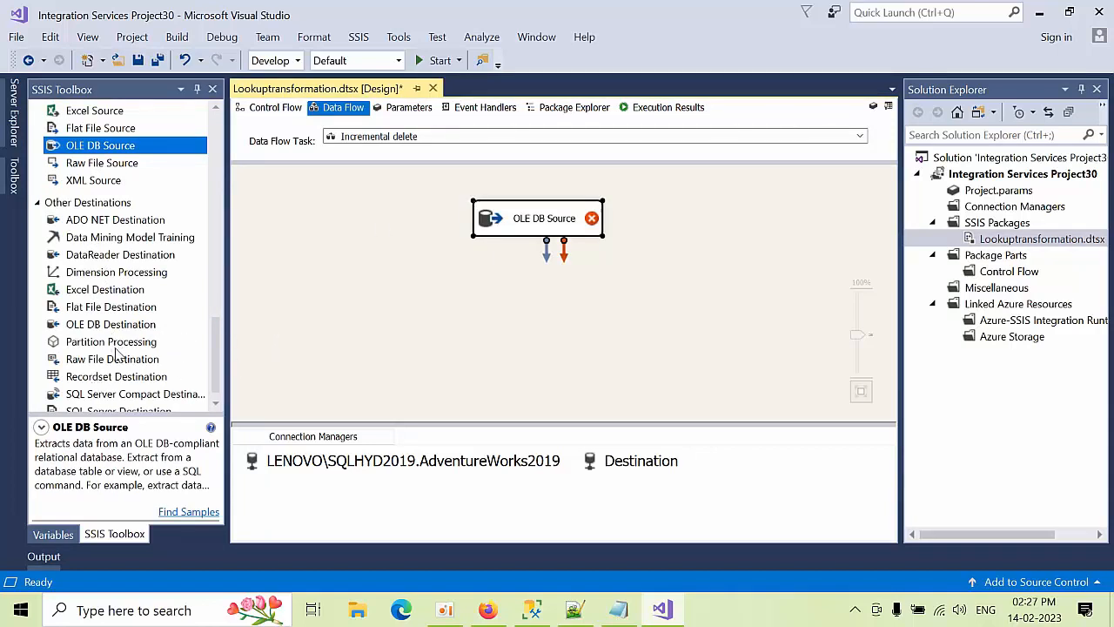
# Add an OLE DB Command below the OLE DB Source and place a Lookup transformation between the two.
pyautogui.scroll(-1, 120, 364)
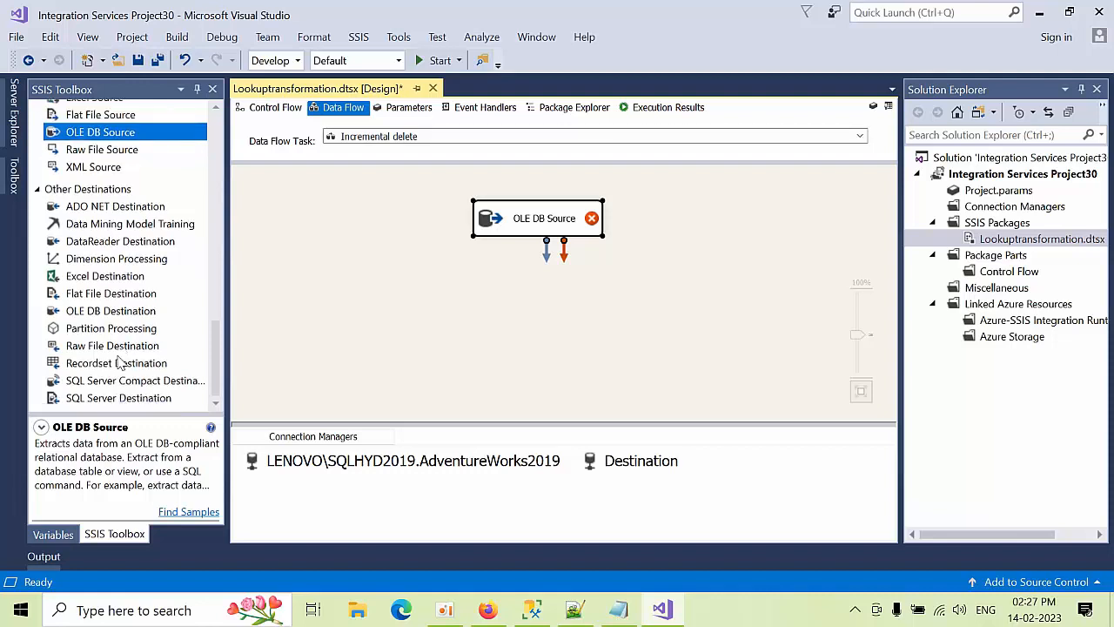
pyautogui.scroll(6, 133, 363)
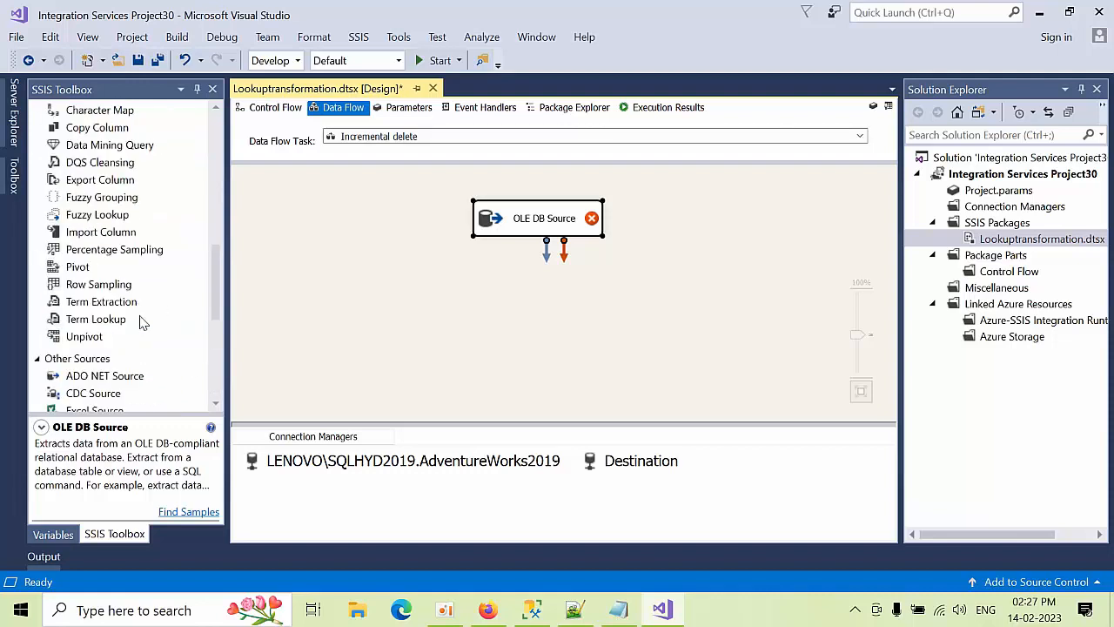
pyautogui.scroll(2, 142, 323)
pyautogui.scroll(2, 142, 323)
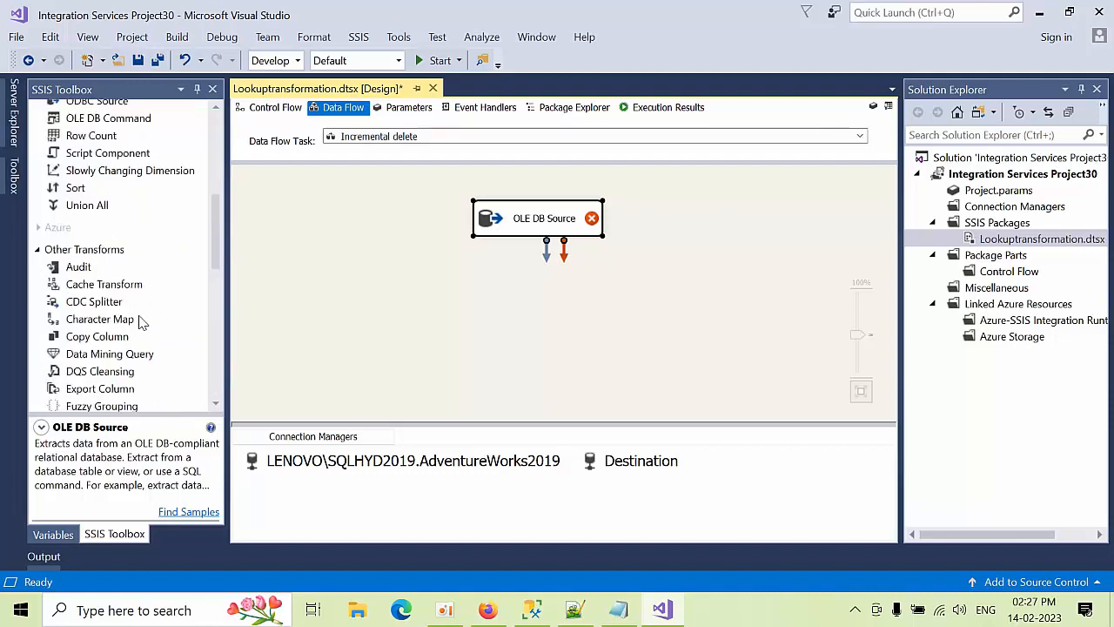
pyautogui.scroll(2, 142, 323)
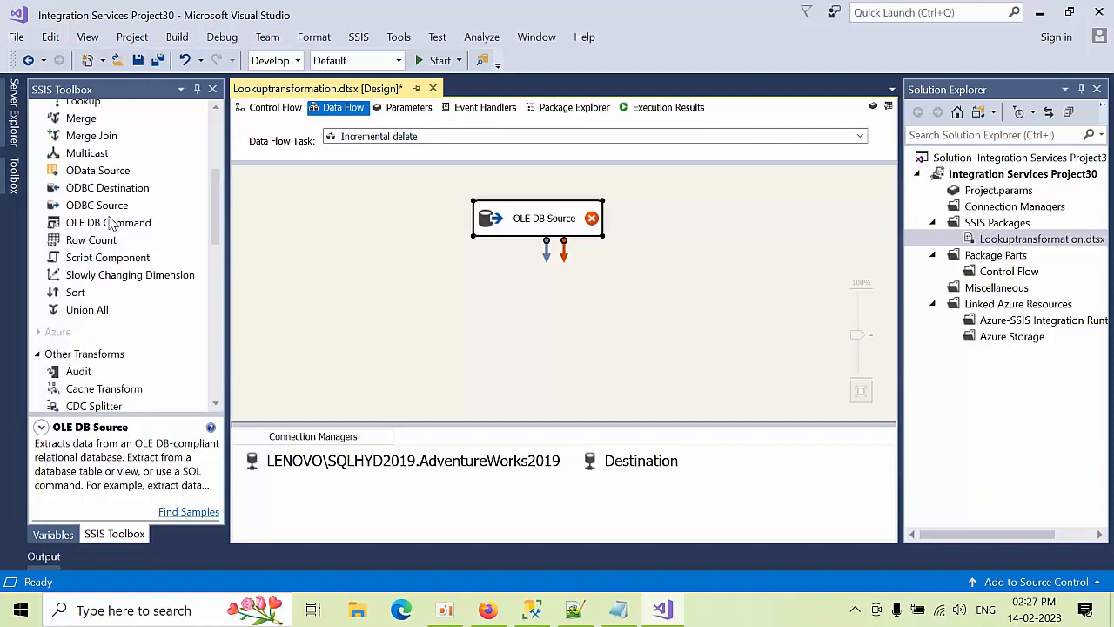
pyautogui.moveTo(103, 228); pyautogui.dragTo(470, 360)
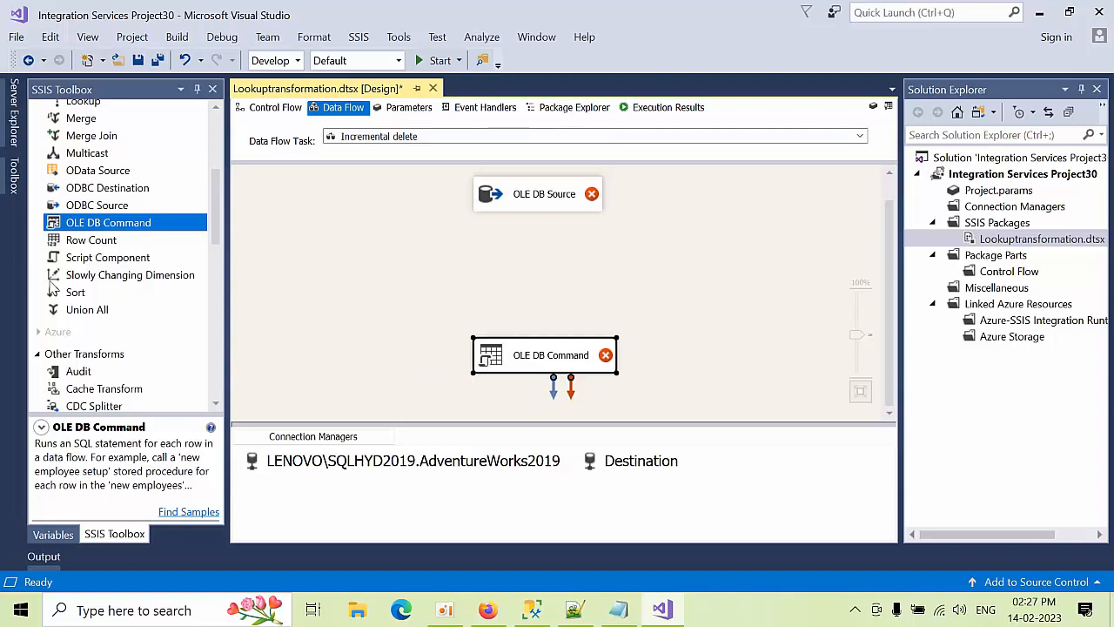
pyautogui.scroll(4, 76, 305)
pyautogui.moveTo(77, 318); pyautogui.dragTo(480, 265)
# Configure the OLE DB Source to read all columns of [dbo].[Employeedestination] through the Destination connection.
pyautogui.click(520, 195)
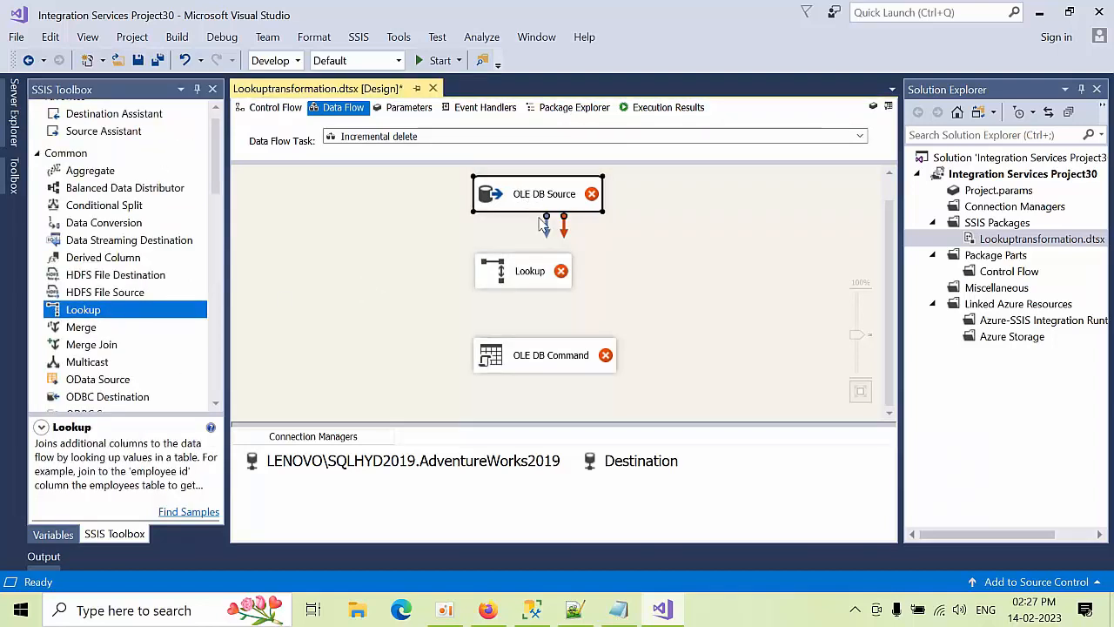
pyautogui.doubleClick(522, 180)
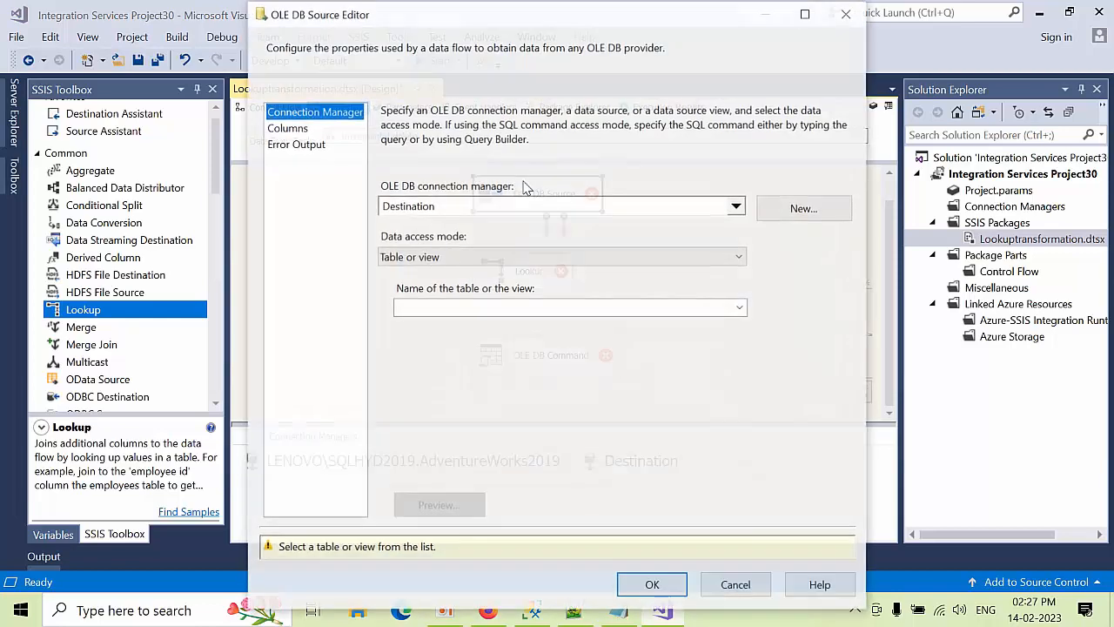
pyautogui.click(553, 308)
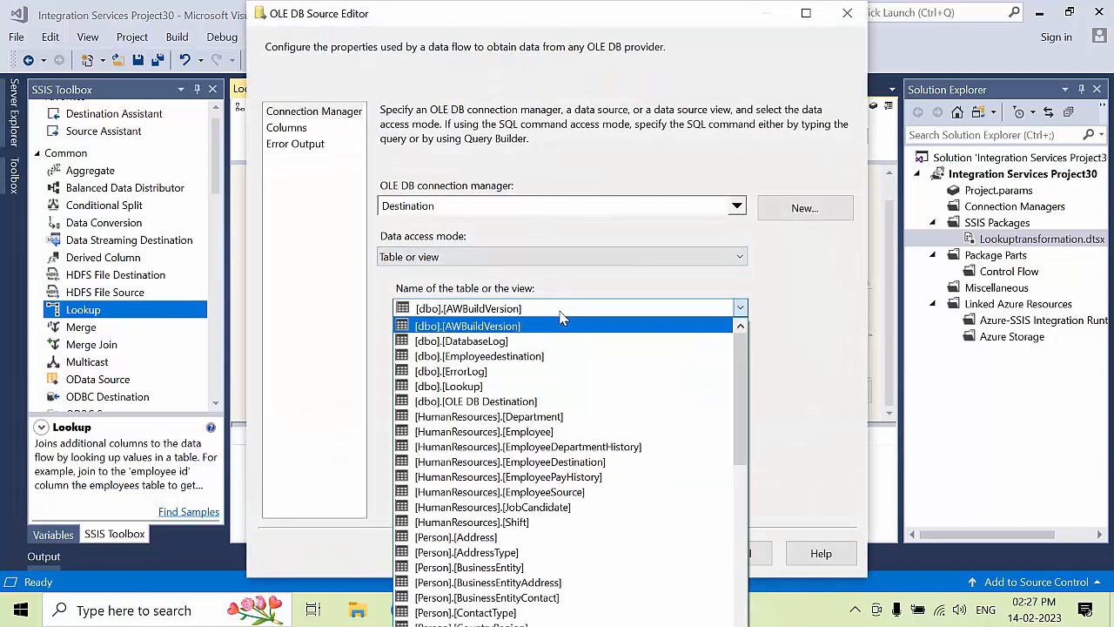
pyautogui.click(546, 357)
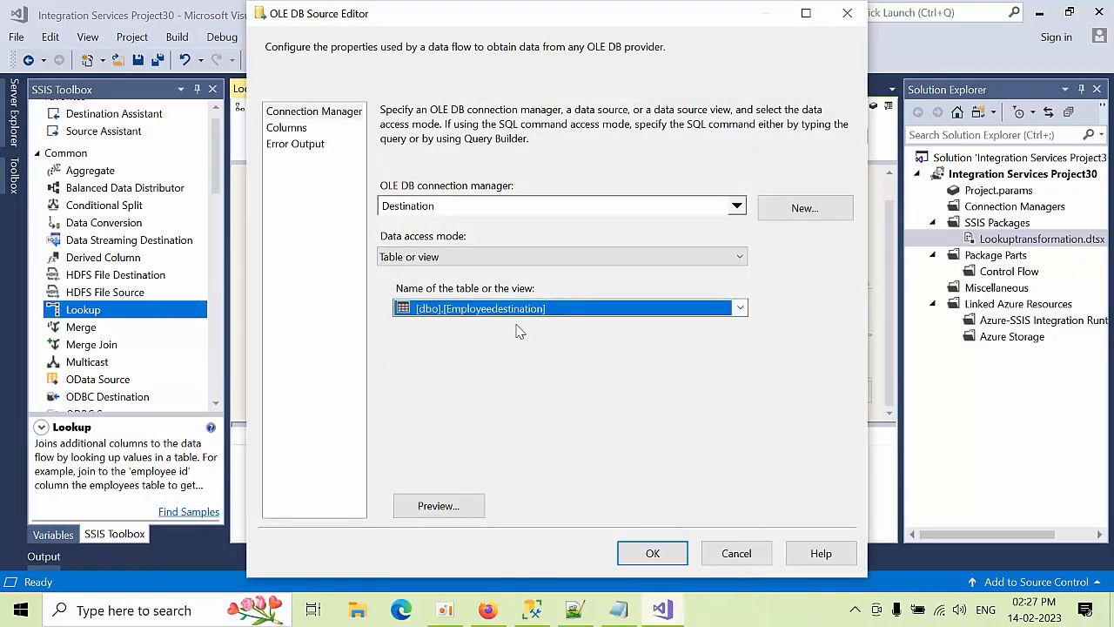
pyautogui.click(296, 128)
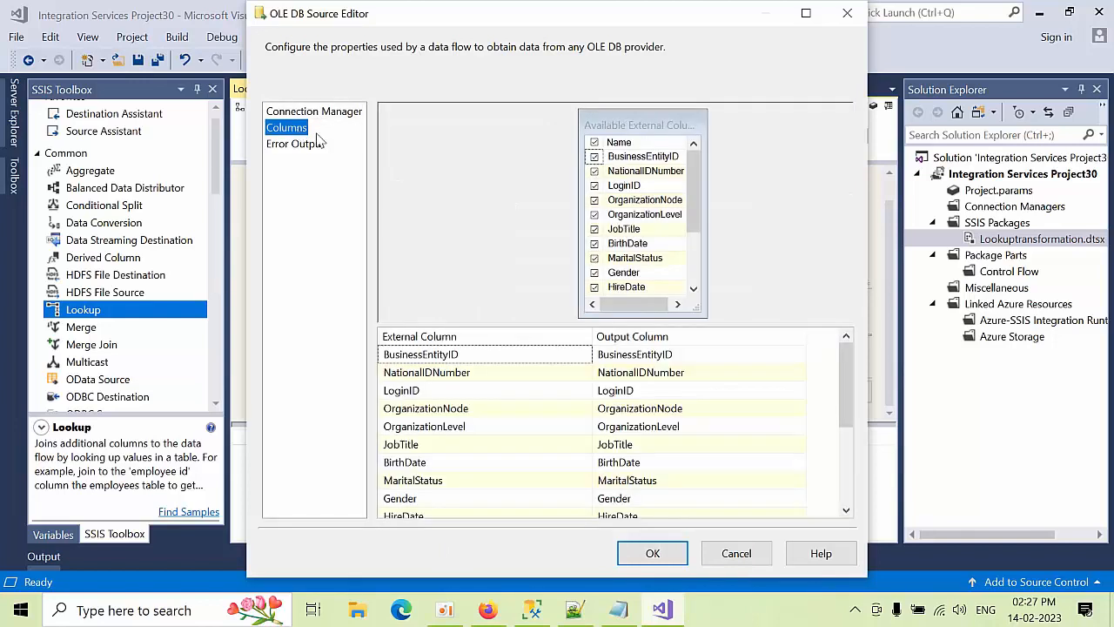
pyautogui.click(659, 560)
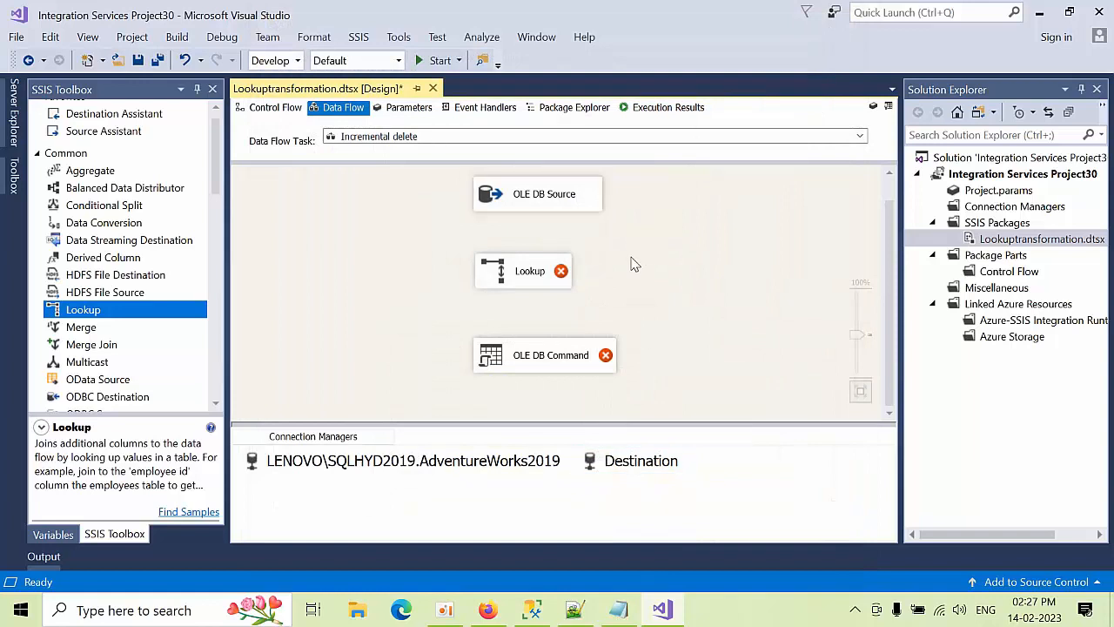
# Connect the OLE DB Source's regular data output to the Lookup.
pyautogui.click(540, 202)
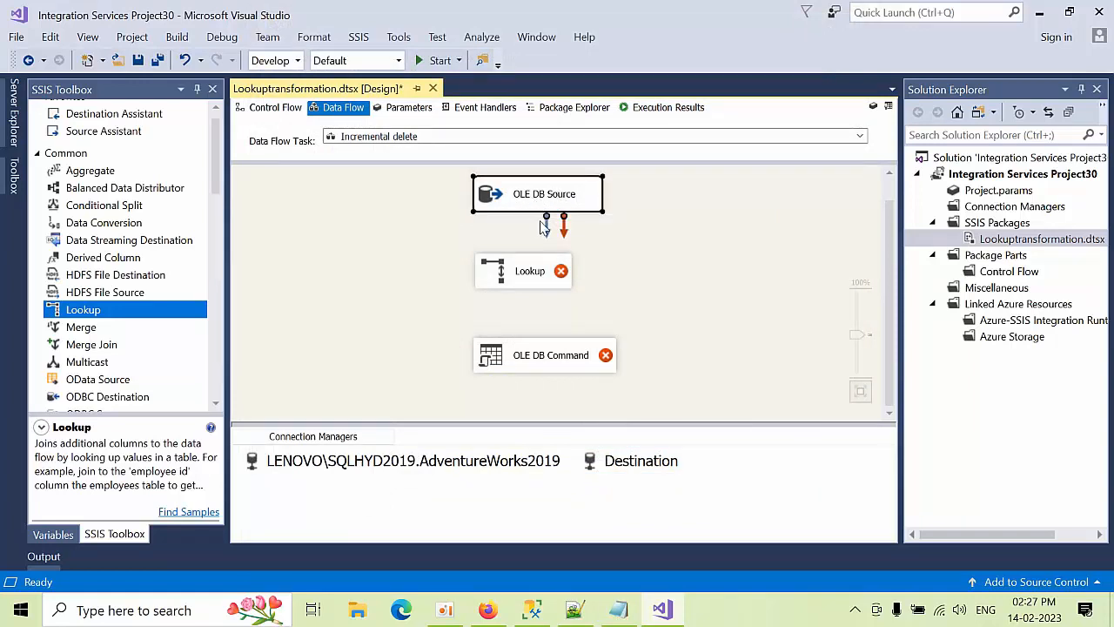
pyautogui.moveTo(549, 231); pyautogui.dragTo(526, 287)
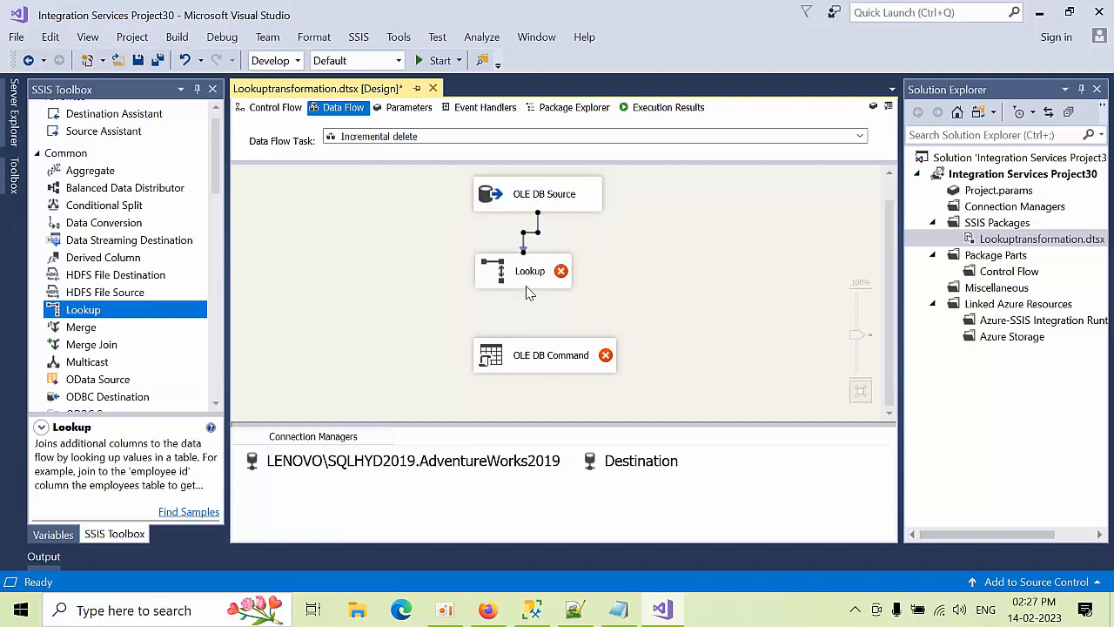
pyautogui.click(527, 292)
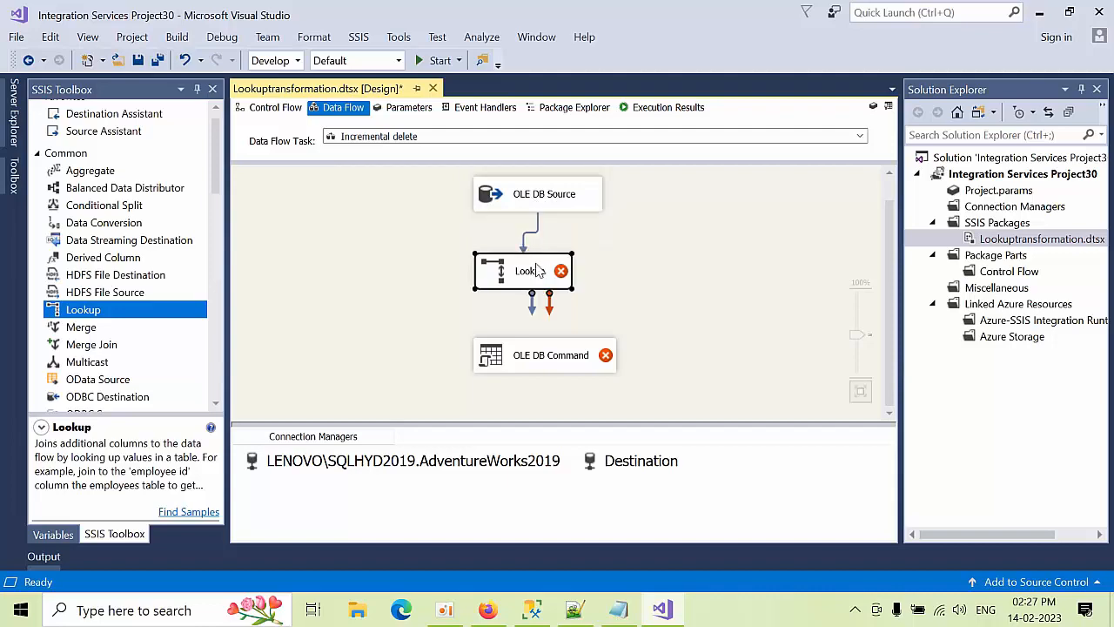
# Set the Lookup to redirect rows to no match output and use [HumanResources].[EmployeeSource] as its reference table.
pyautogui.doubleClick(514, 276)
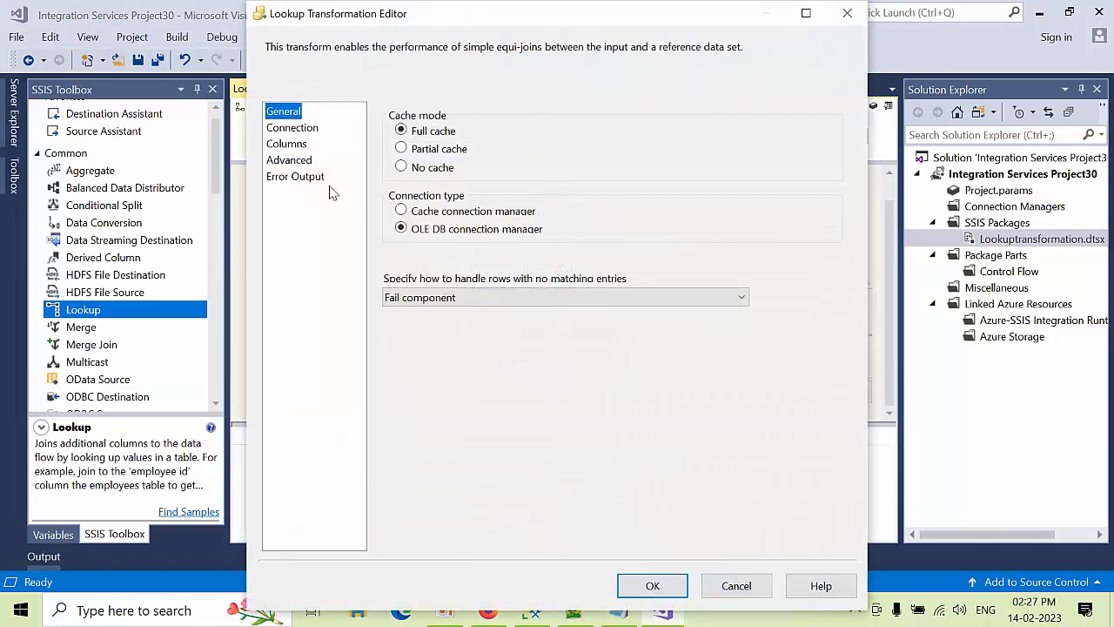
pyautogui.click(450, 299)
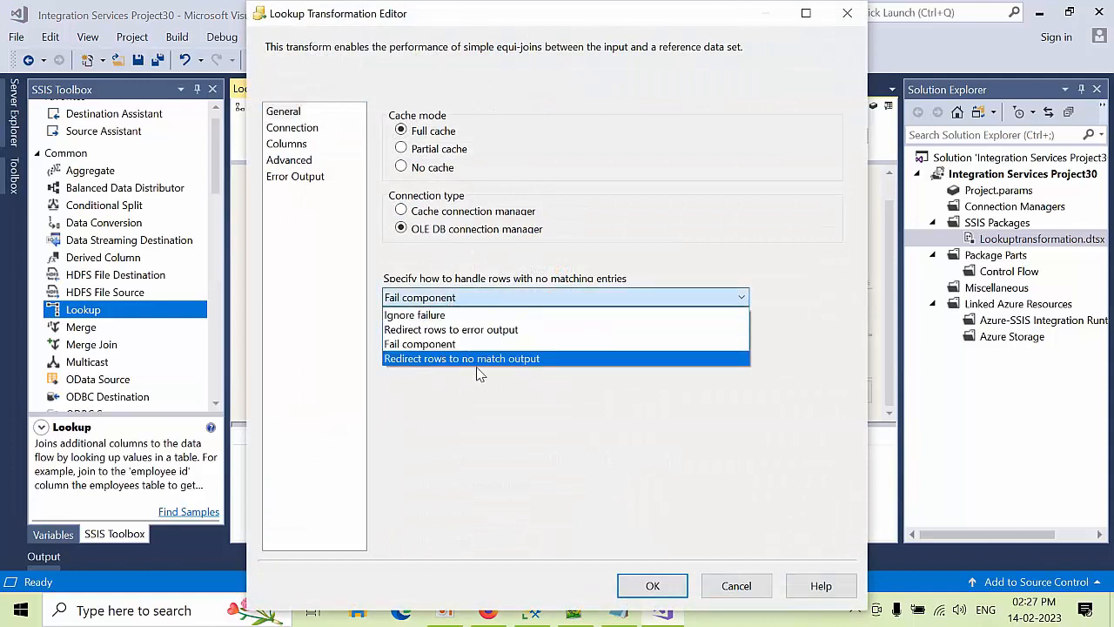
pyautogui.click(503, 359)
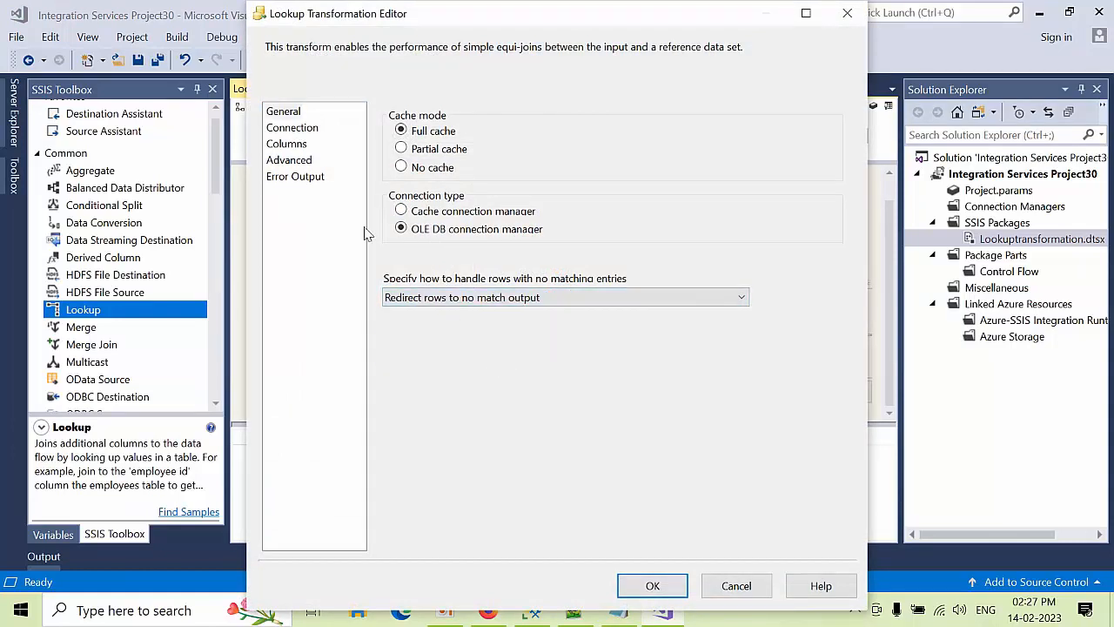
pyautogui.click(294, 129)
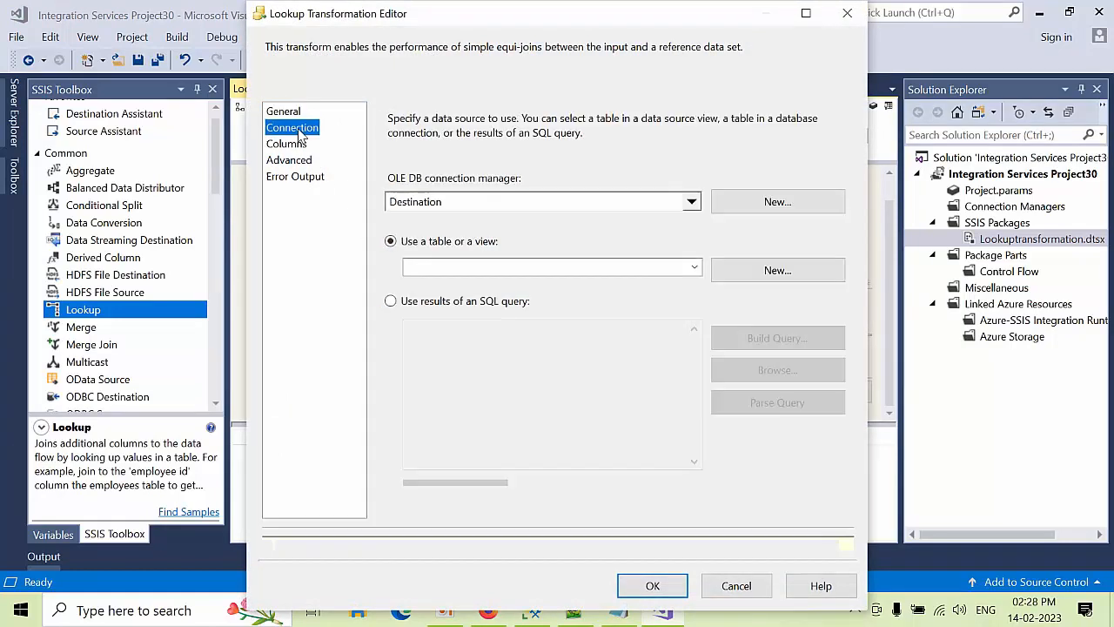
pyautogui.click(592, 273)
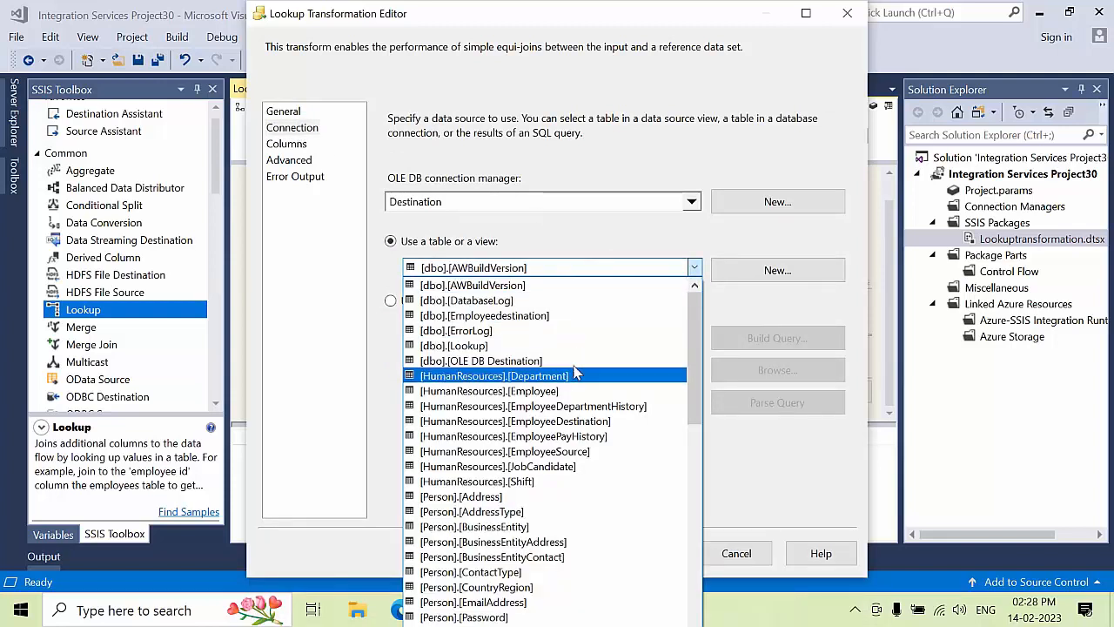
pyautogui.click(585, 454)
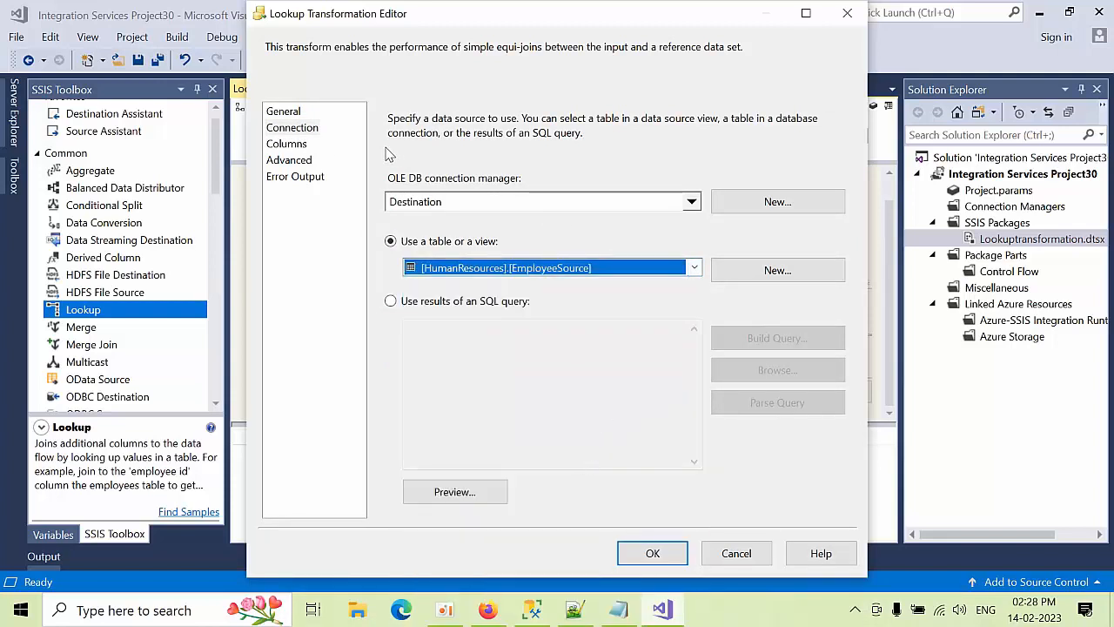
# Create a Lookup column relationship that maps the input column BusinessEntityID to the lookup column BusinessEntityID.
pyautogui.click(289, 146)
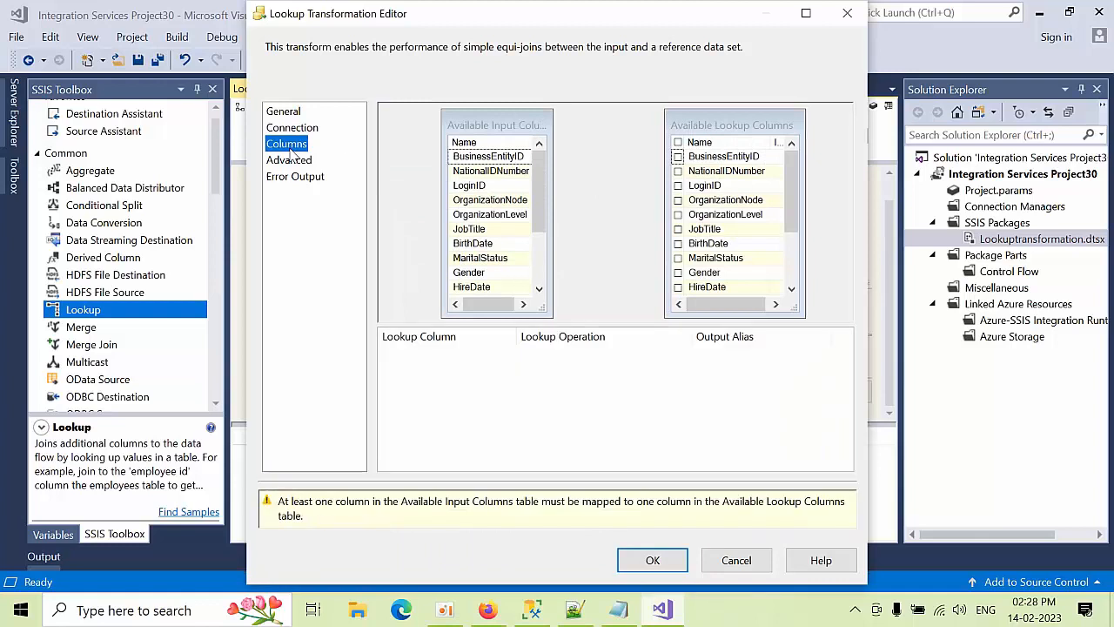
pyautogui.rightClick(631, 162)
pyautogui.click(670, 168)
pyautogui.click(365, 198)
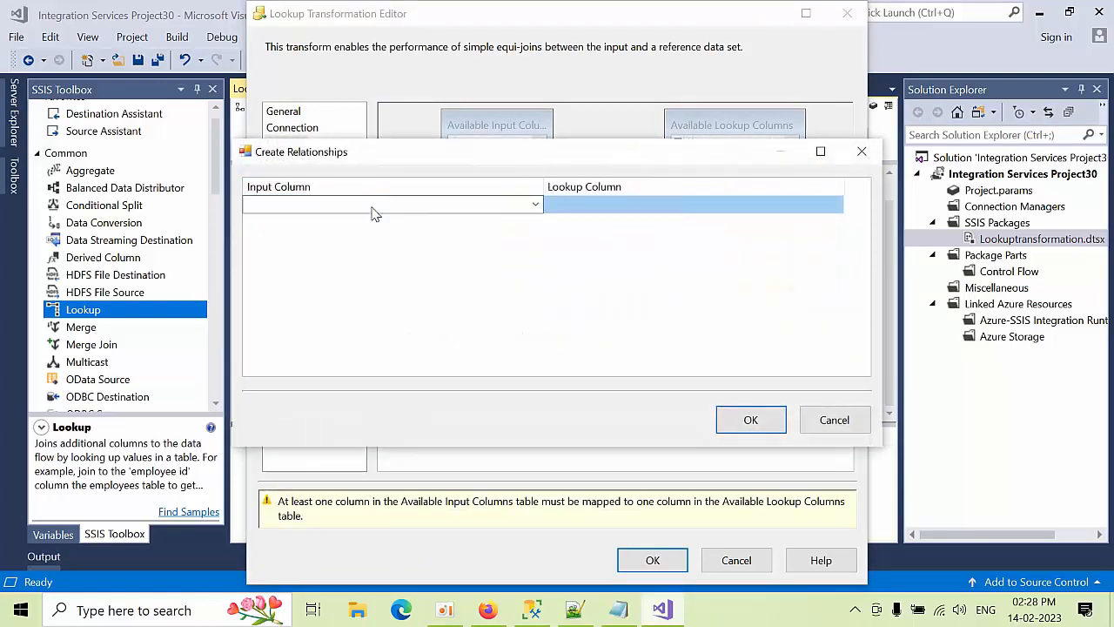
pyautogui.click(373, 211)
pyautogui.click(373, 223)
pyautogui.click(666, 209)
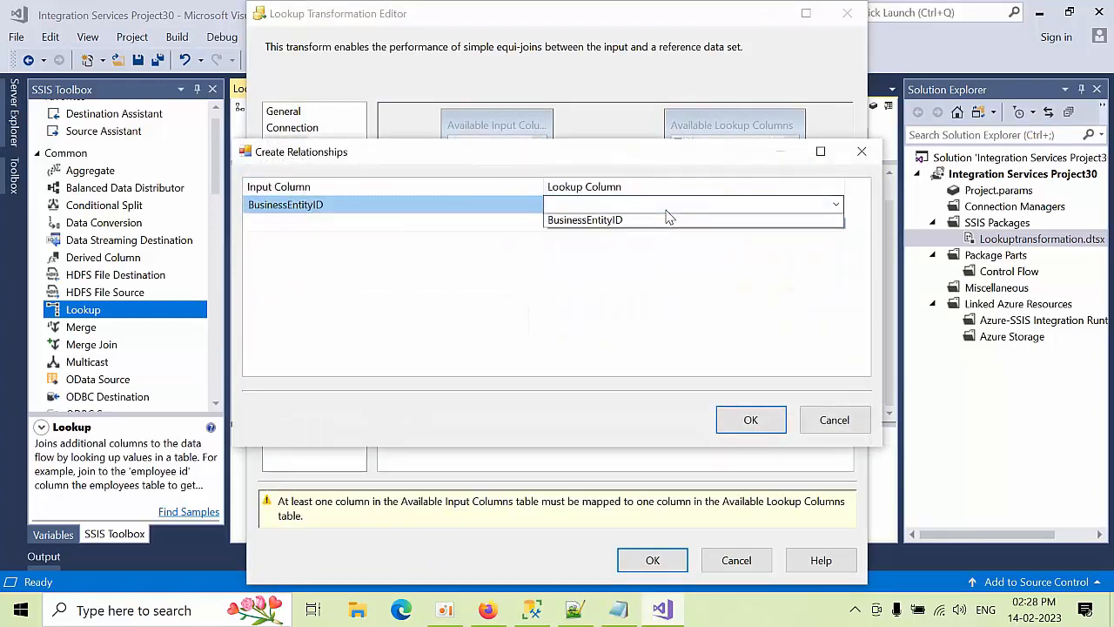
pyautogui.click(663, 218)
pyautogui.click(750, 420)
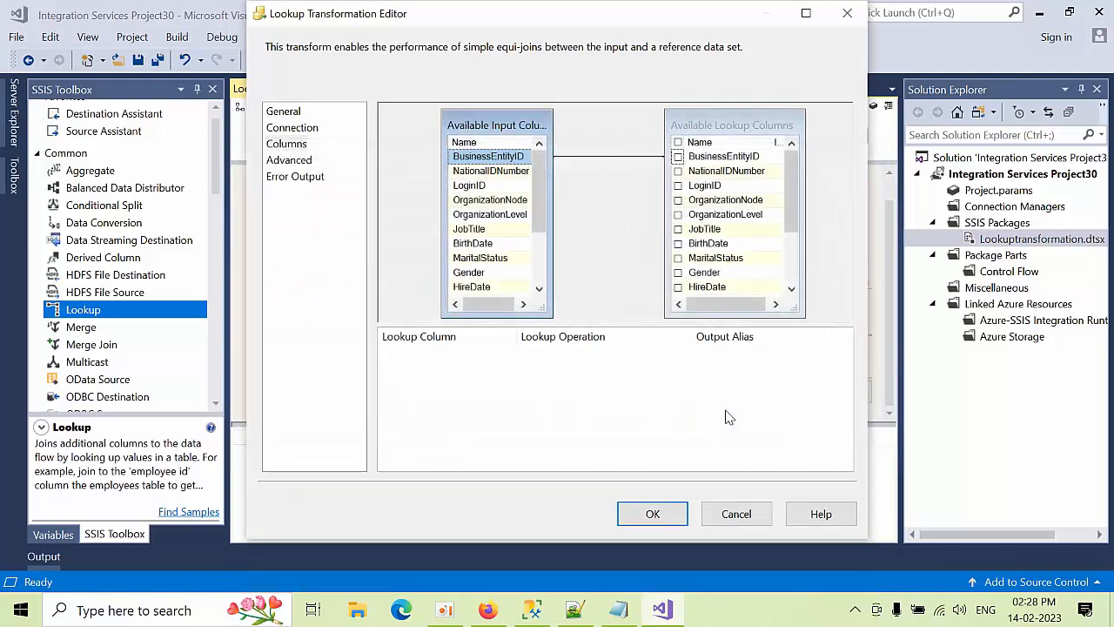
# Review the Lookup's advanced and general settings, and accept the Lookup configuration.
pyautogui.click(300, 162)
pyautogui.click(296, 114)
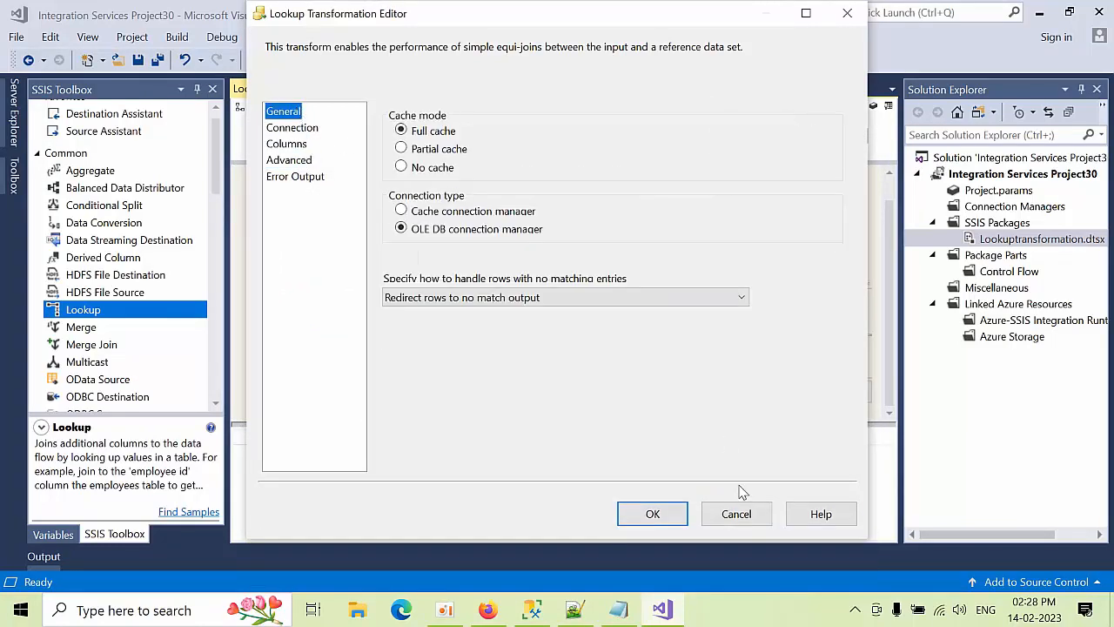
pyautogui.click(659, 514)
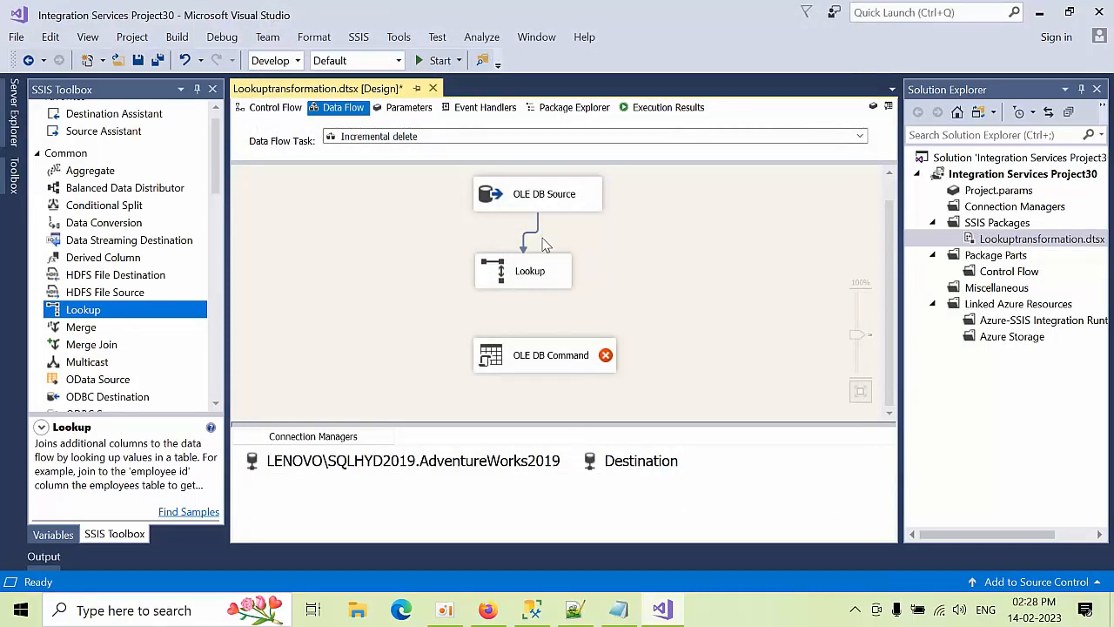
# Connect the Lookup to the OLE DB Command using Lookup No Match Output as the output and OLE DB Command Input as the input.
pyautogui.click(530, 280)
pyautogui.moveTo(529, 298); pyautogui.dragTo(537, 360)
pyautogui.click(520, 302)
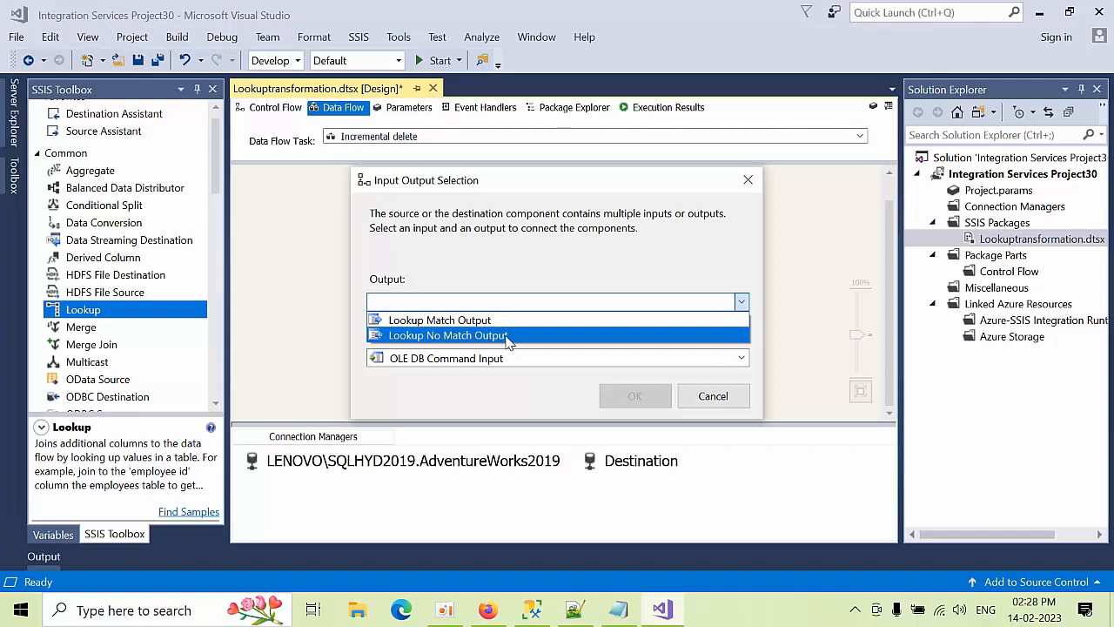
pyautogui.click(509, 336)
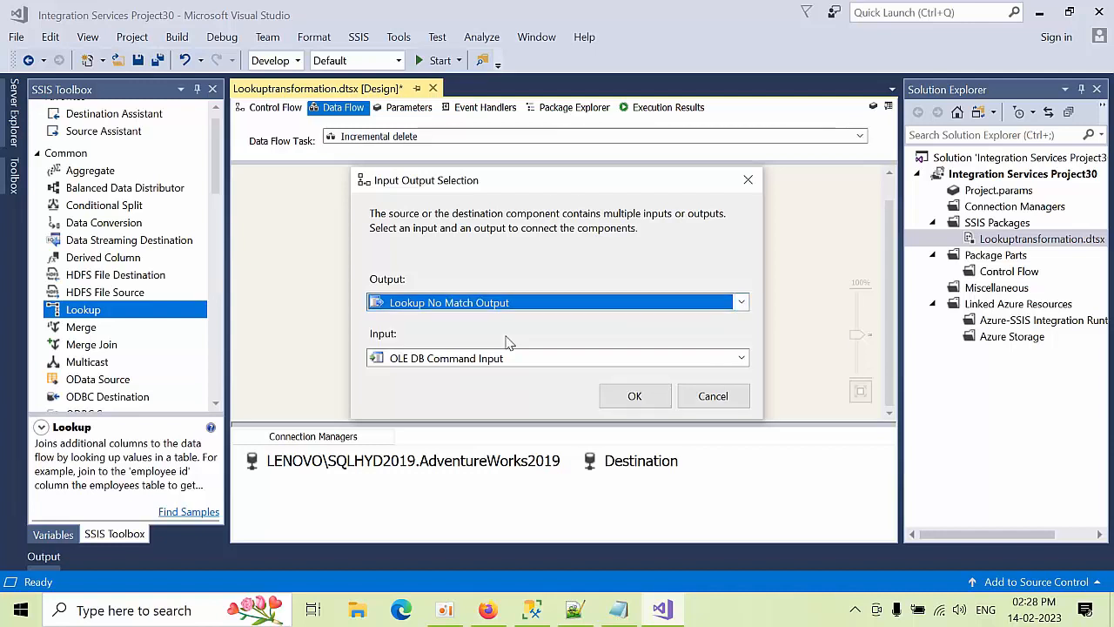
pyautogui.click(635, 396)
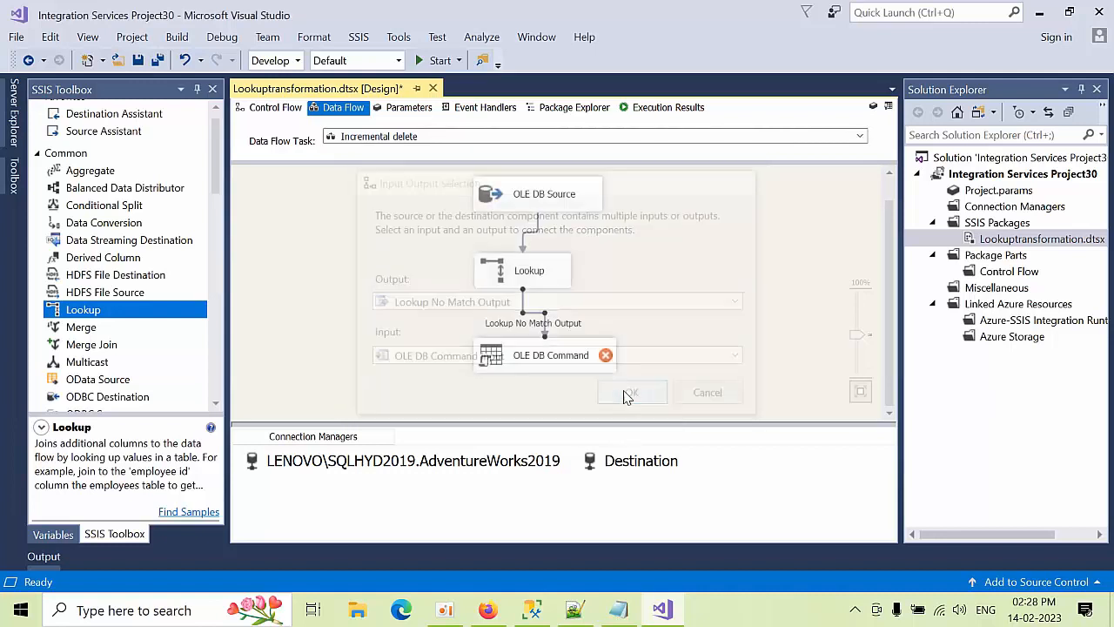
pyautogui.click(658, 309)
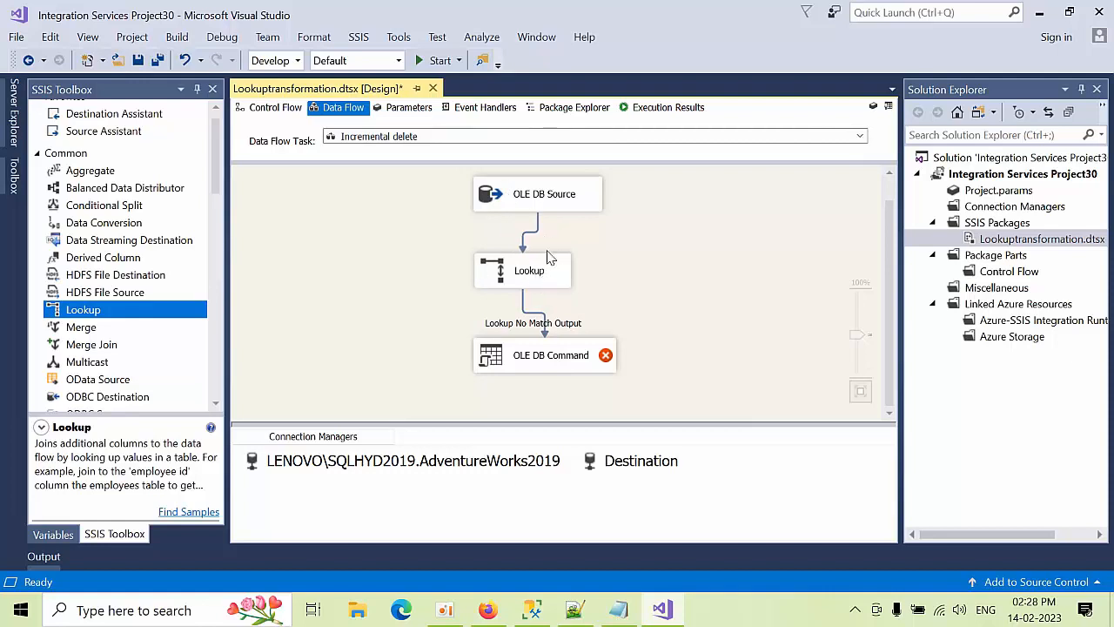
# Assign the Destination connection manager to the OLE DB Command's OleDbConnection.
pyautogui.moveTo(551, 364)
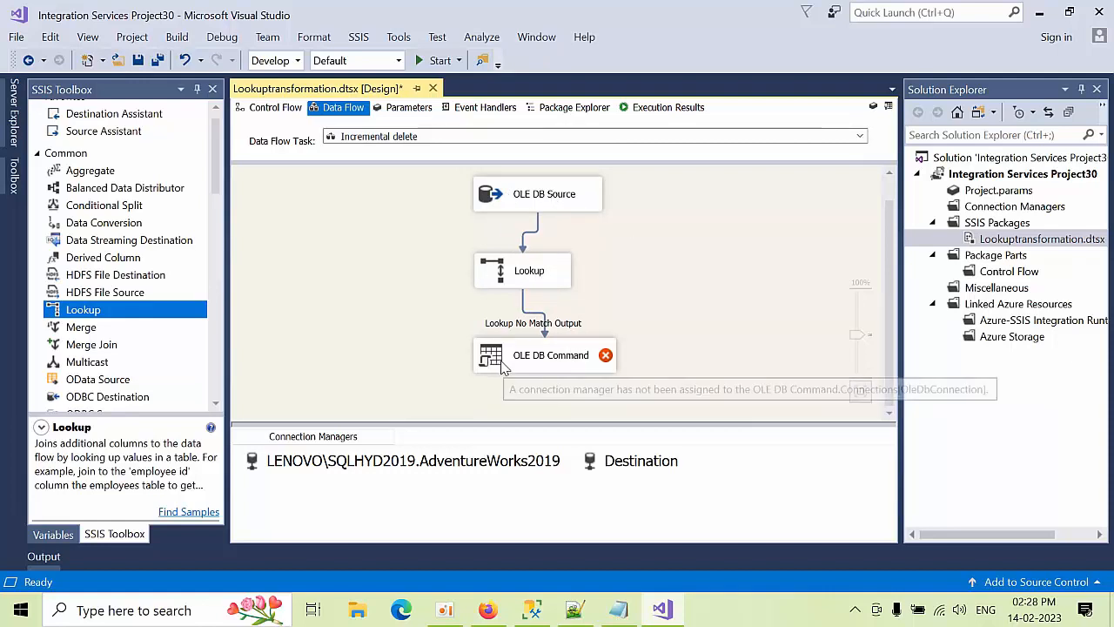
pyautogui.doubleClick(549, 365)
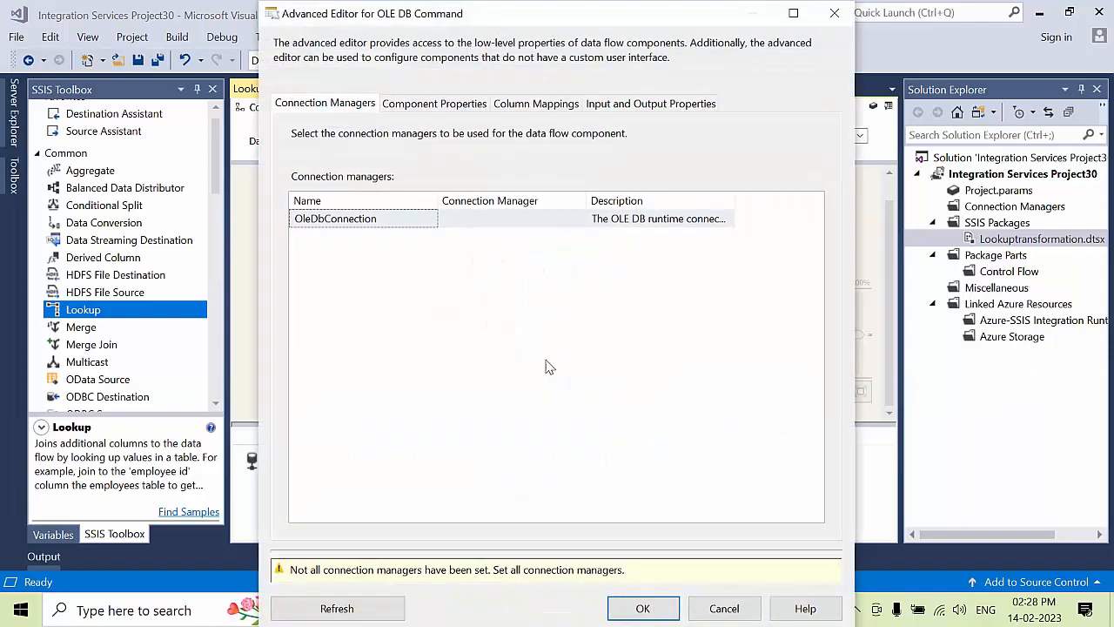
pyautogui.click(539, 231)
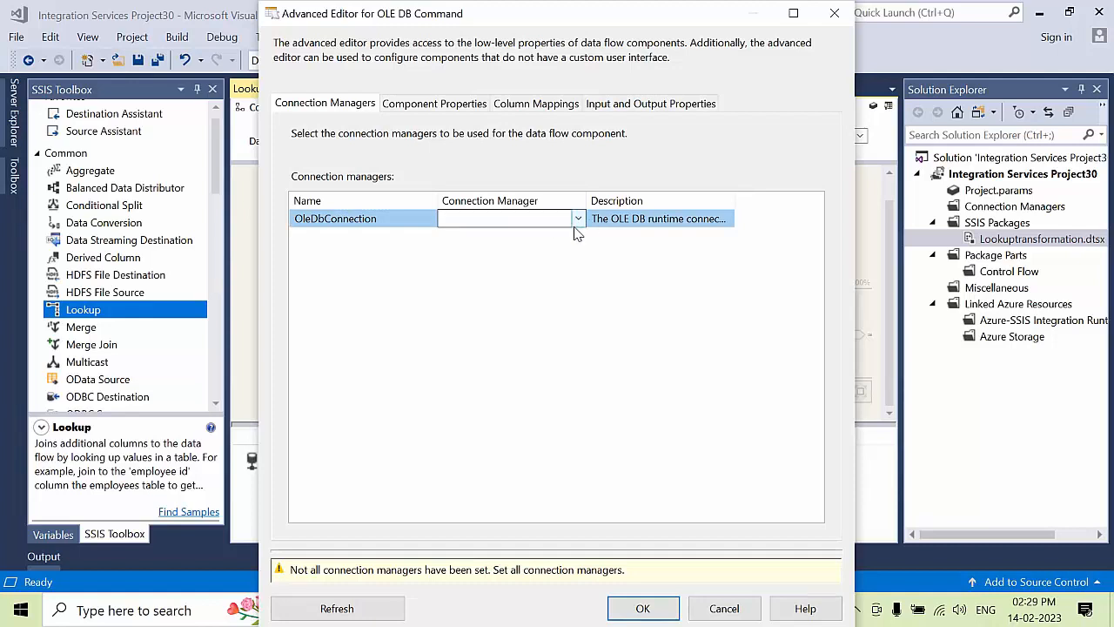
pyautogui.click(575, 223)
pyautogui.click(548, 237)
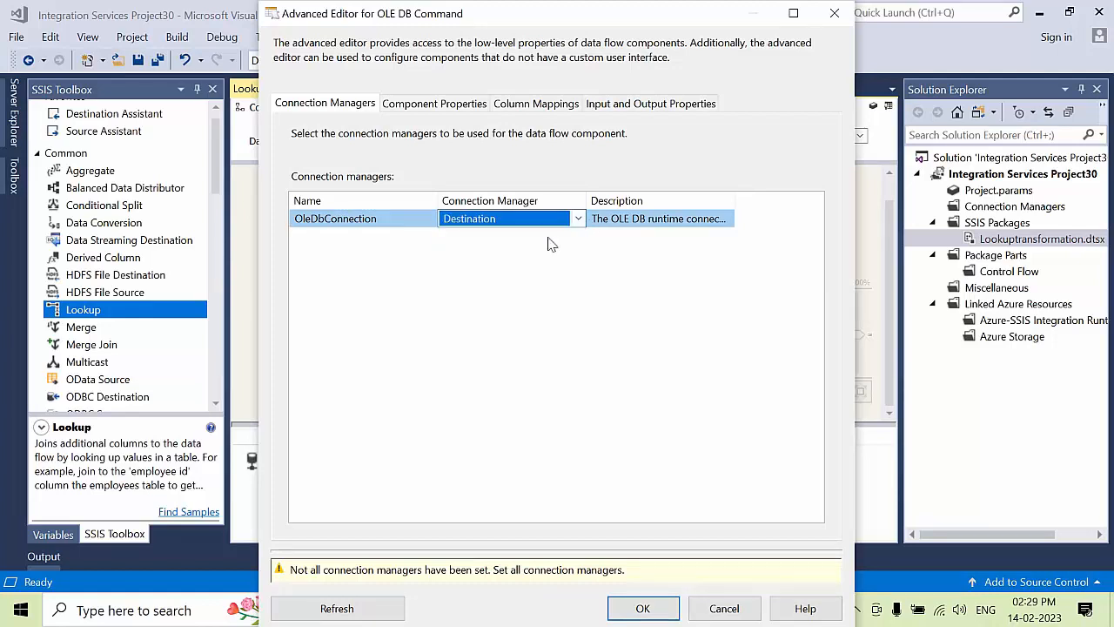
# Set the OLE DB Command's SqlCommand to "delete from HumanResources.Employeedestination where BusinessEntityID = ?".
pyautogui.click(432, 103)
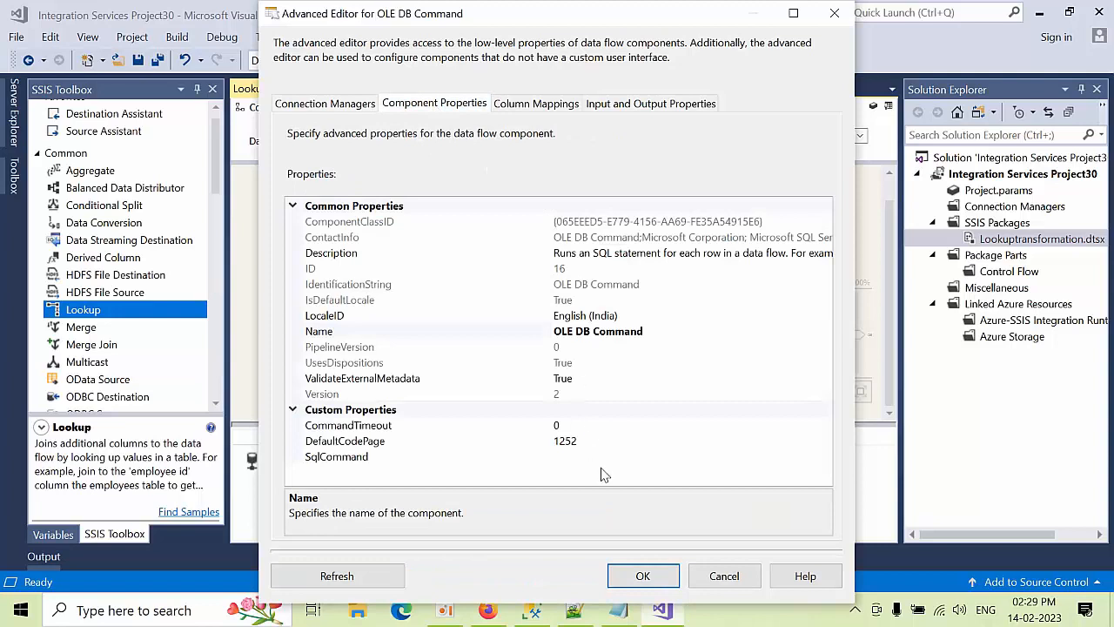
pyautogui.click(630, 457)
pyautogui.click(825, 456)
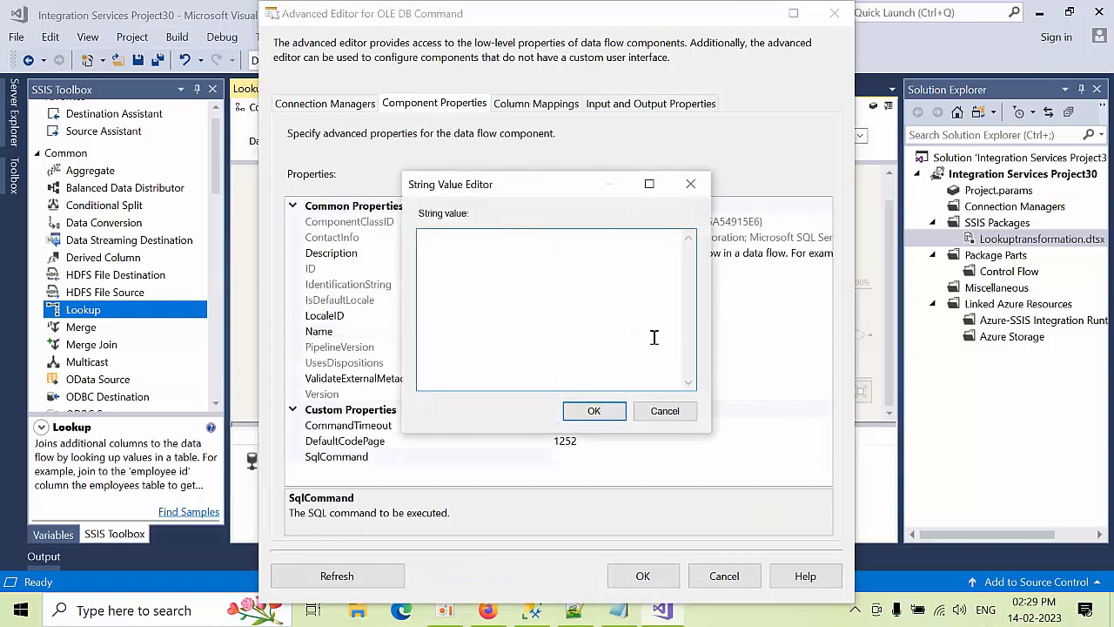
pyautogui.write('delete from HumanResources.Employeedestination where BusinessEntityID = ?')
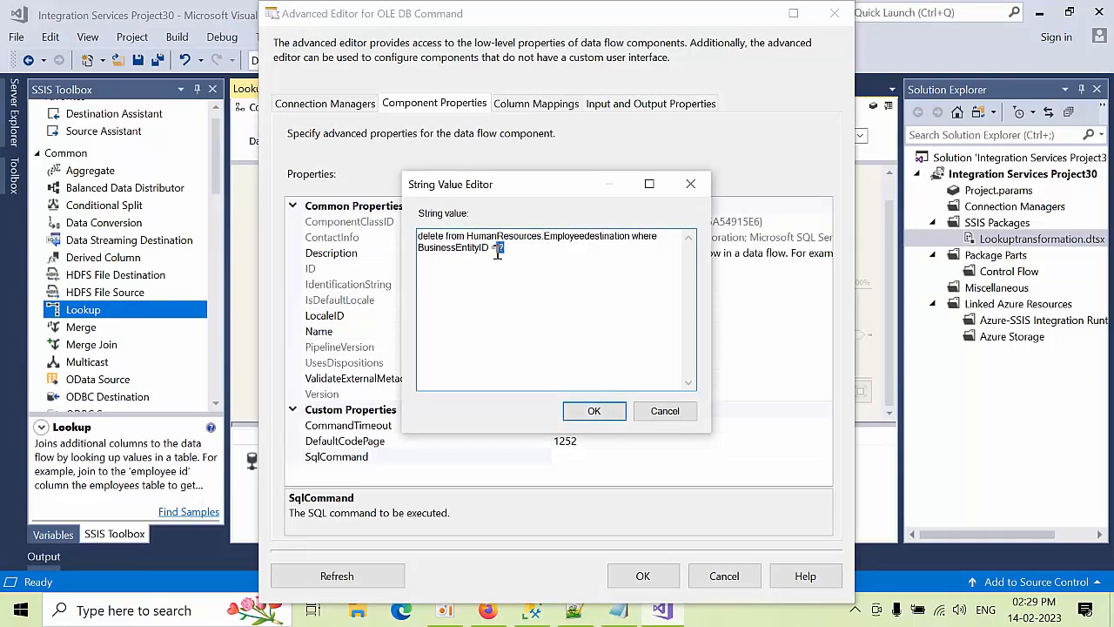
pyautogui.click(592, 413)
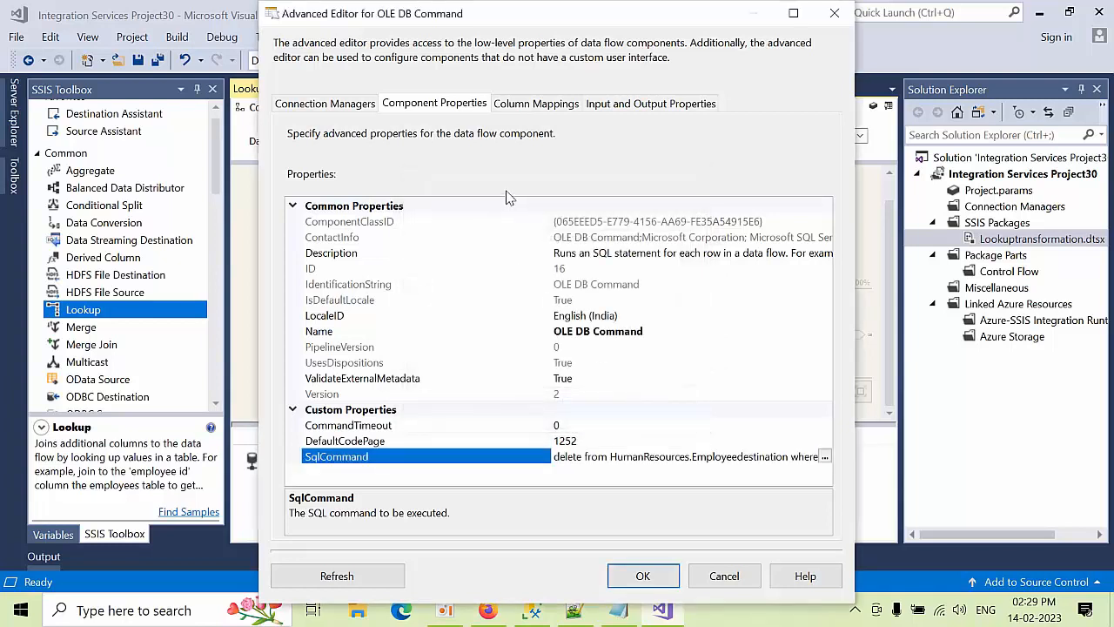
# Map the input column BusinessEntityID to the destination parameter Param_0 and accept the OLE DB Command configuration.
pyautogui.click(538, 104)
pyautogui.click(392, 366)
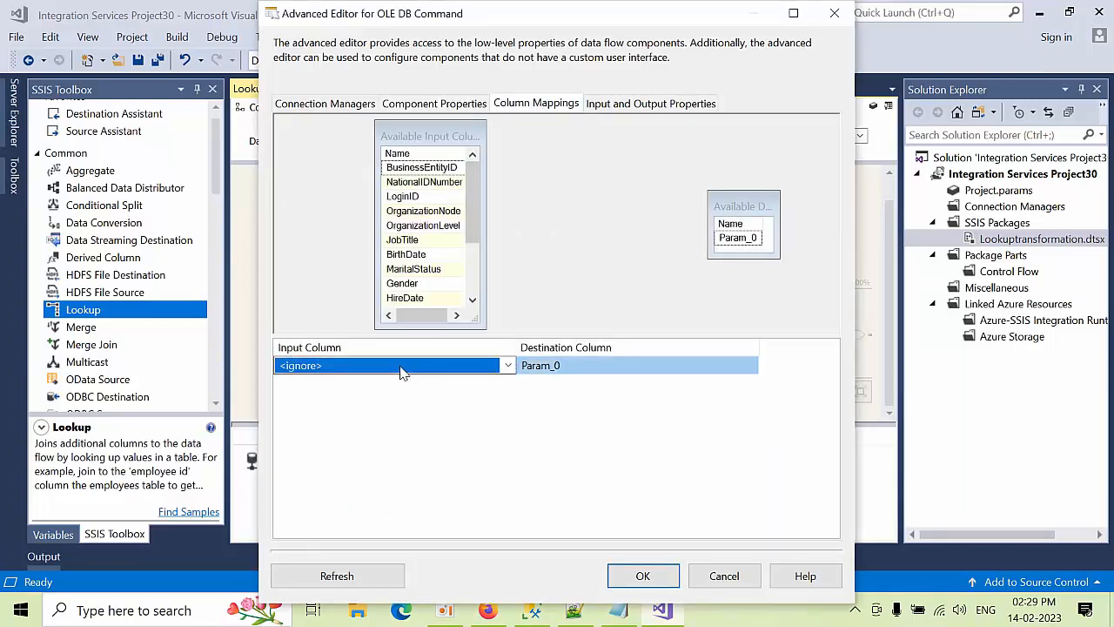
pyautogui.click(507, 365)
pyautogui.click(348, 389)
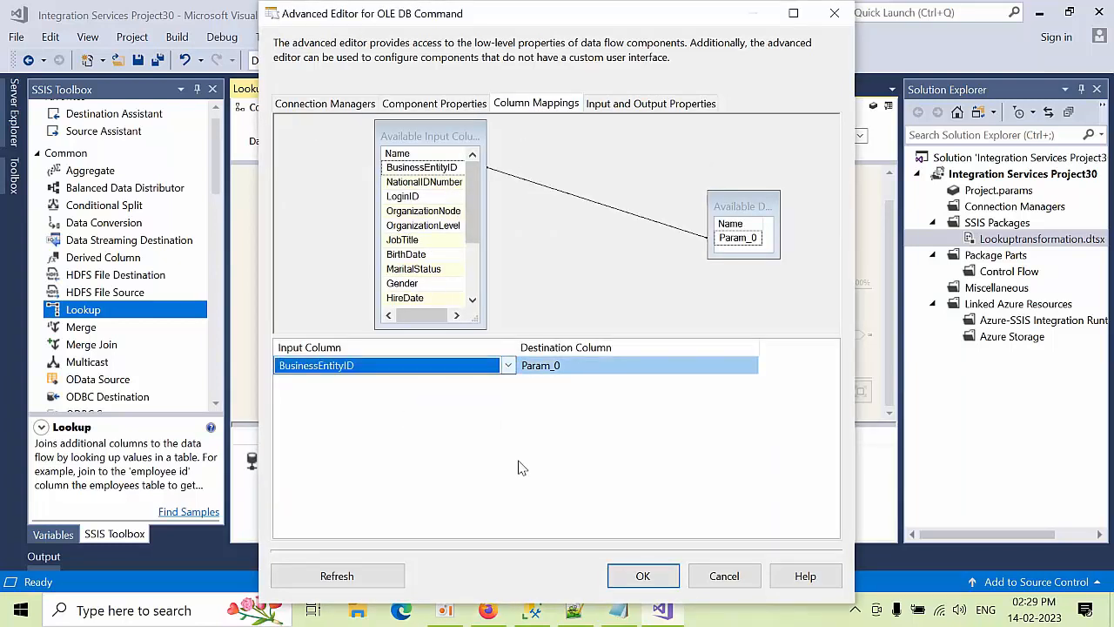
pyautogui.click(647, 576)
pyautogui.click(715, 350)
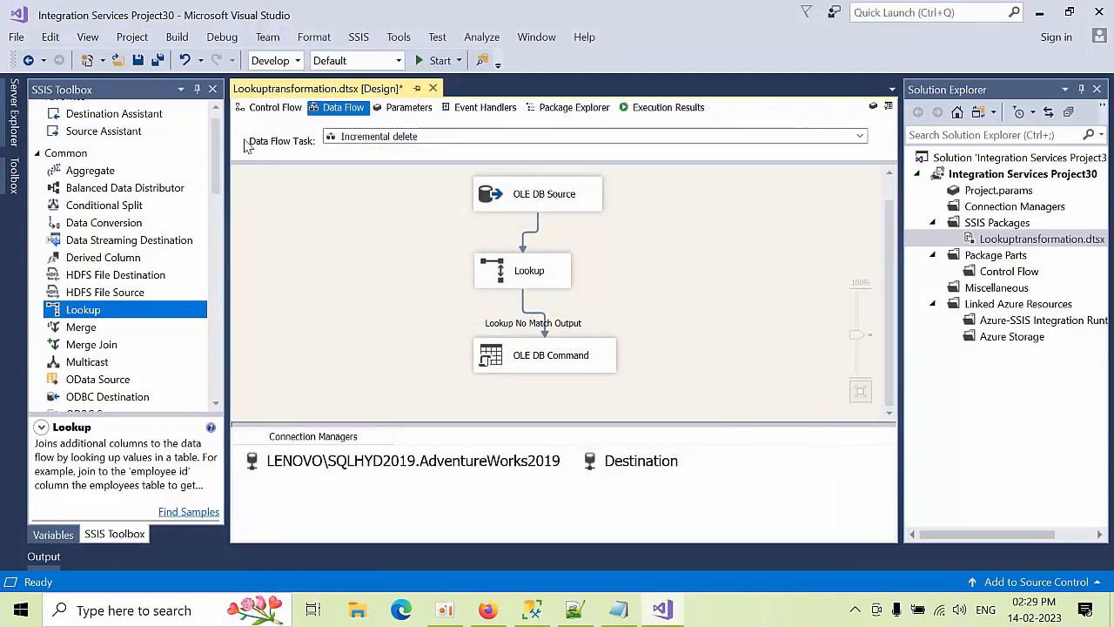
# Return to the package's control flow, switch to SQL Server Management Studio, and query all rows of EmployeeSource and EmployeeDestination to compare them.
pyautogui.click(272, 112)
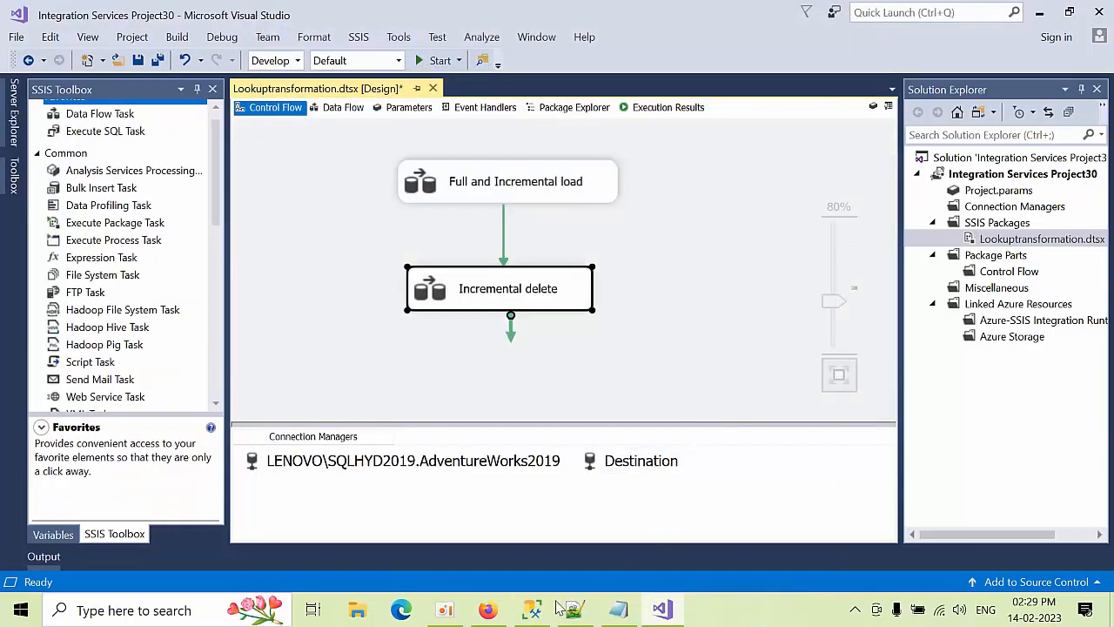
pyautogui.click(531, 609)
pyautogui.click(1013, 207)
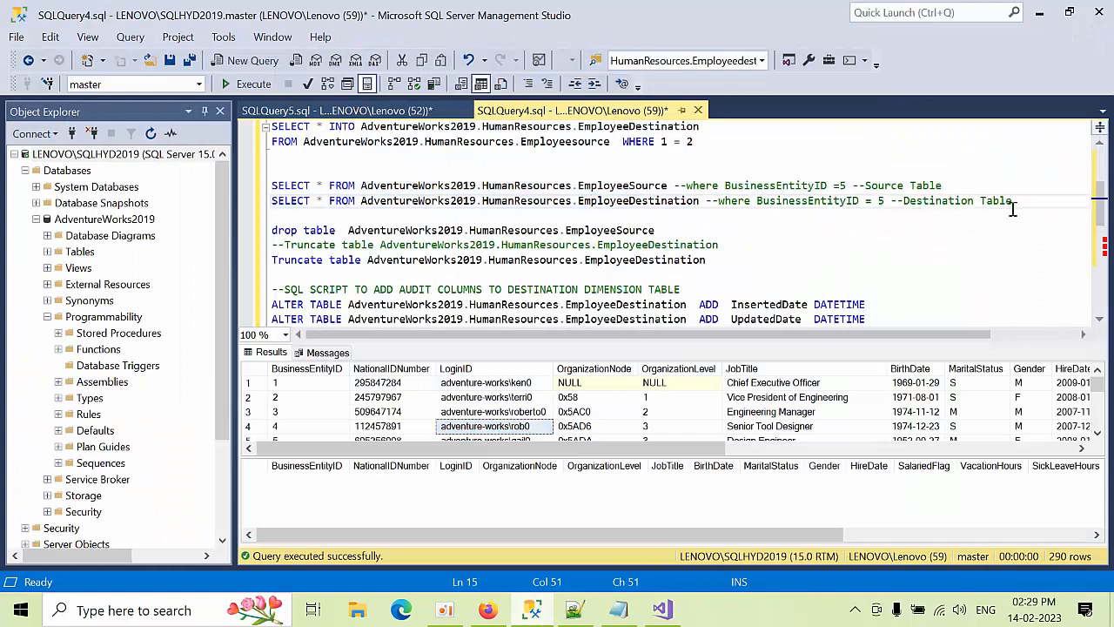
pyautogui.moveTo(705, 200); pyautogui.dragTo(272, 186)
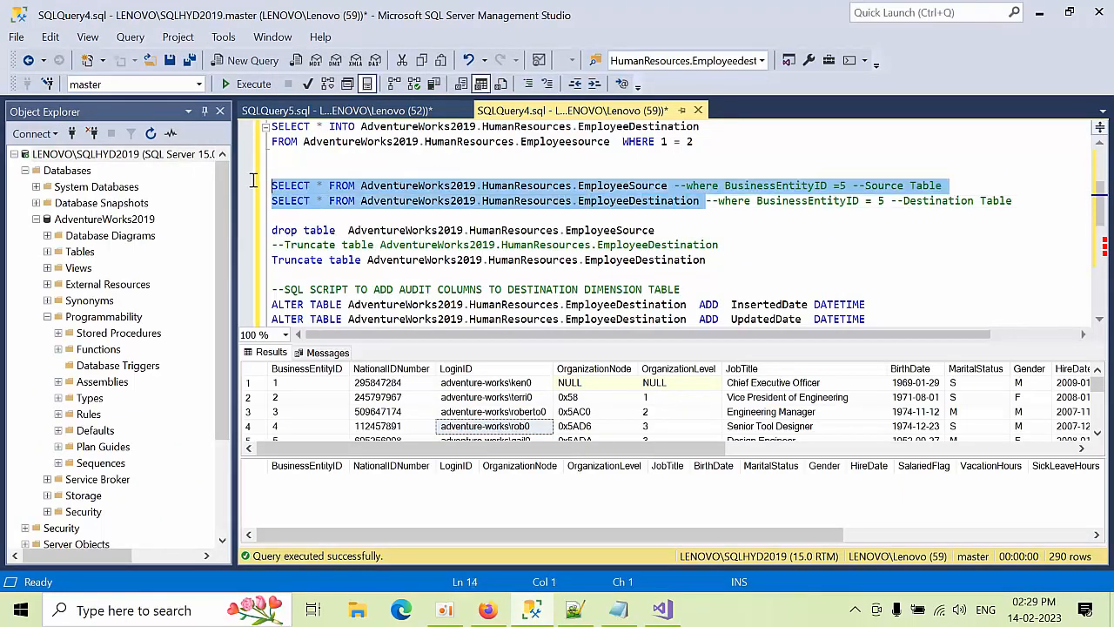
pyautogui.click(249, 84)
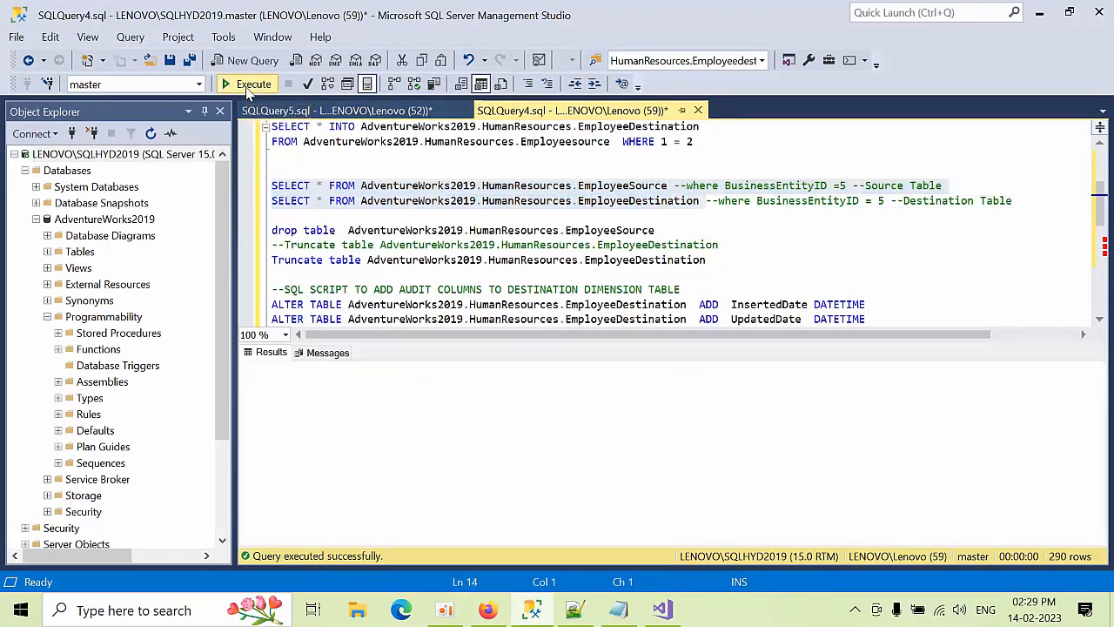
pyautogui.click(370, 442)
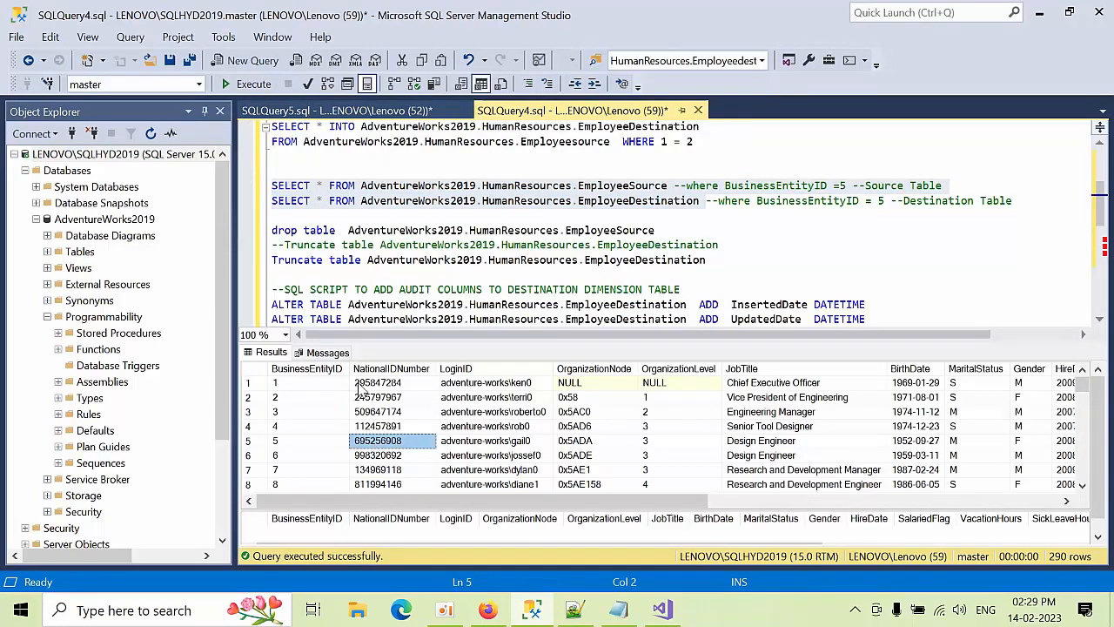
pyautogui.click(309, 404)
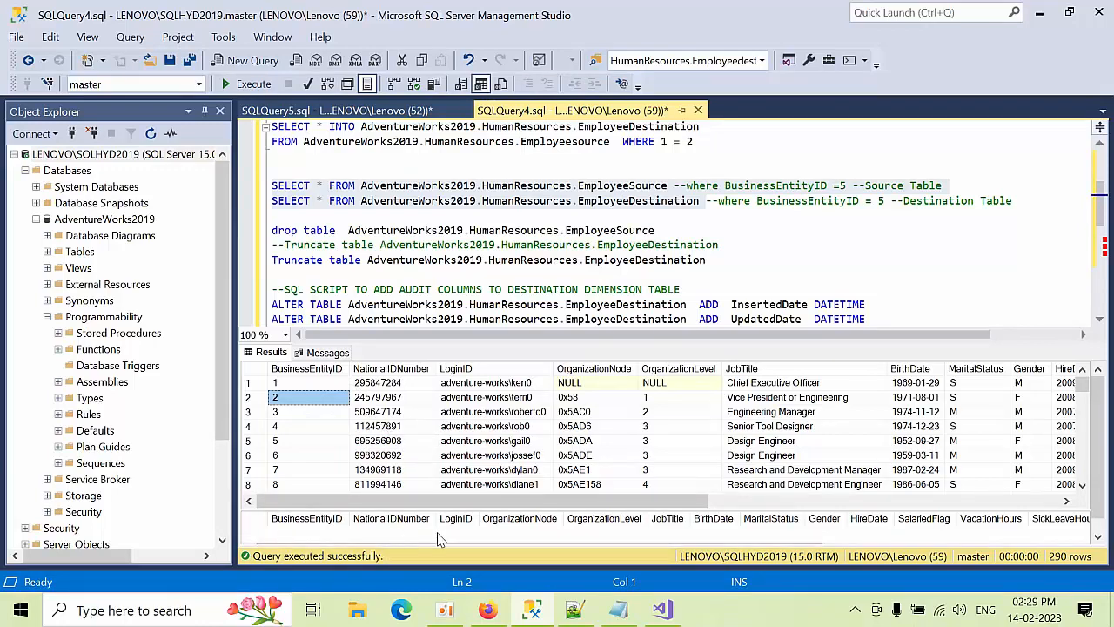
# Switch to Visual Studio, run the Lookuptransformation package, and check its progress in the data flow and control flow.
pyautogui.click(663, 609)
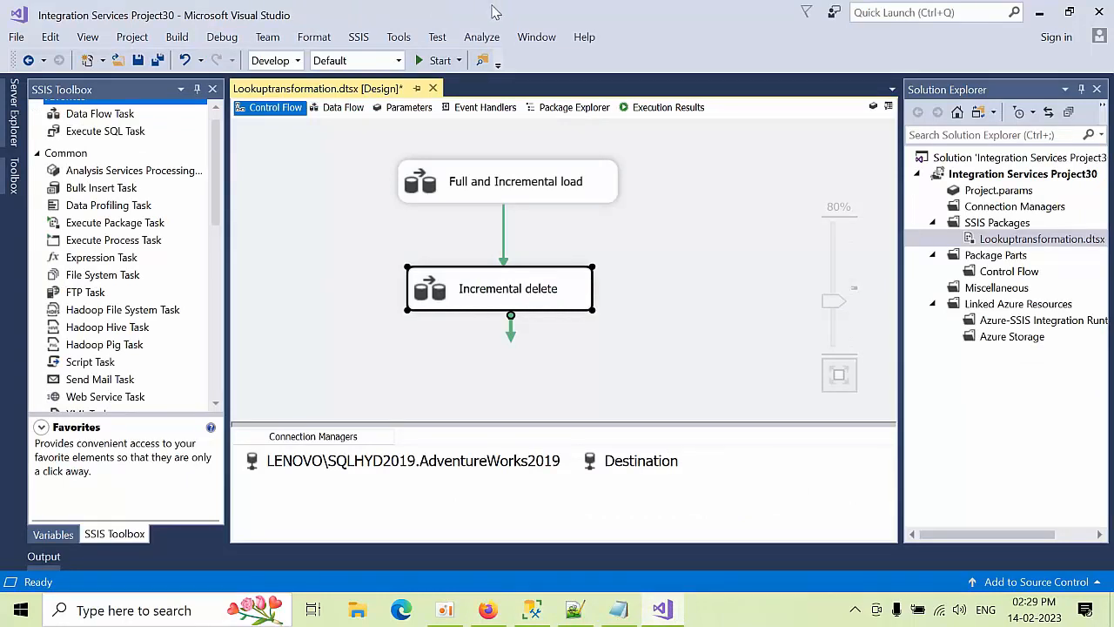
pyautogui.click(438, 60)
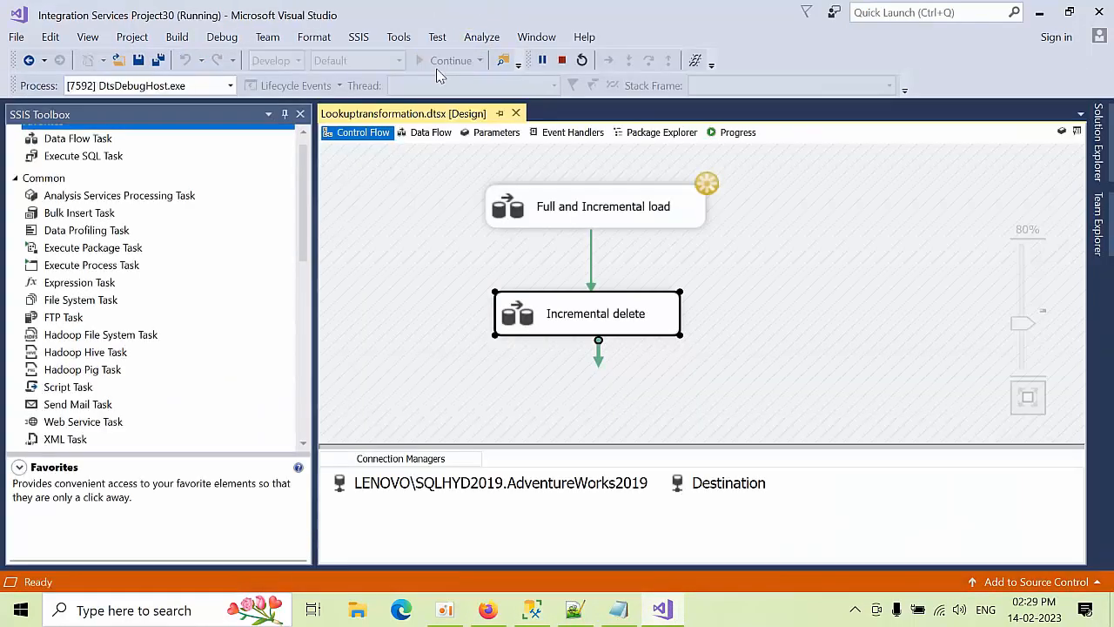
pyautogui.click(432, 134)
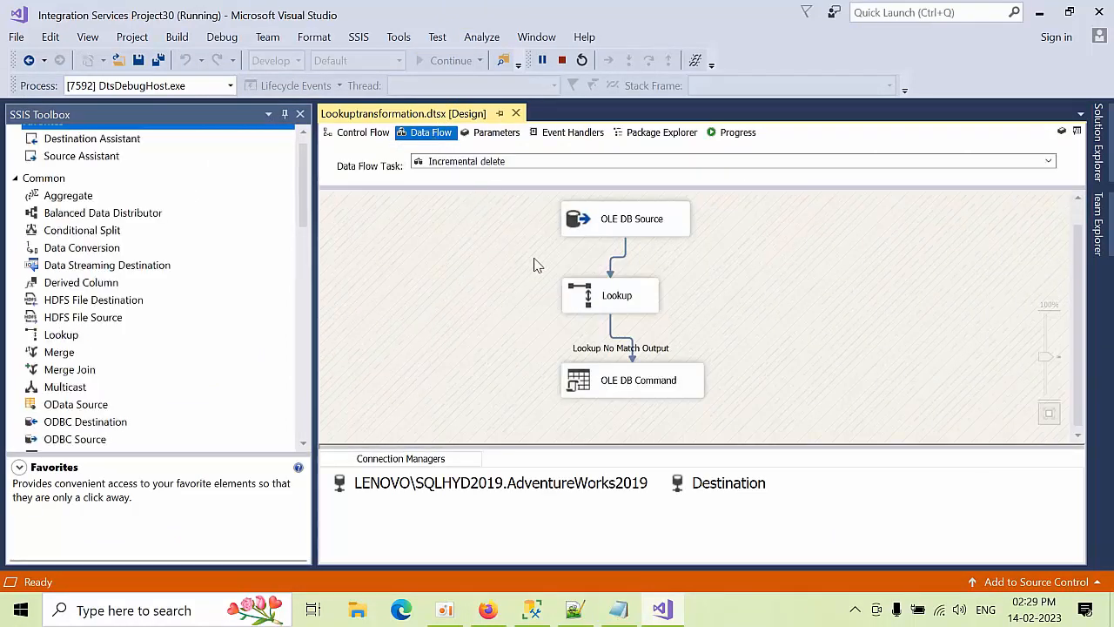
pyautogui.click(362, 134)
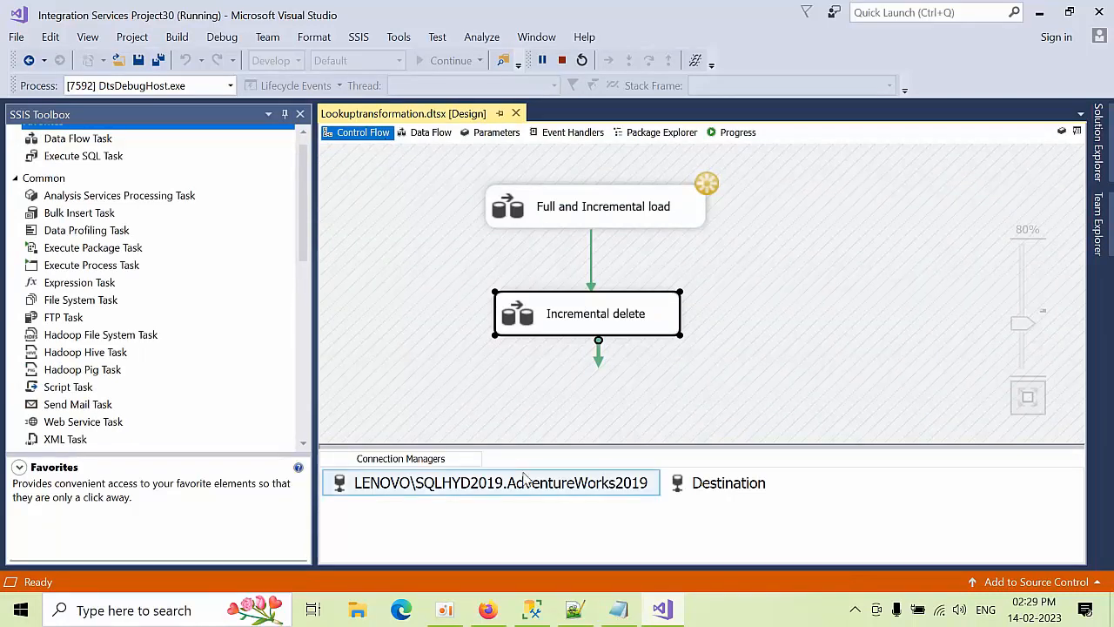
# Switch to SQL Server Management Studio and execute sP_who2 in a new query to list the server sessions.
pyautogui.click(528, 612)
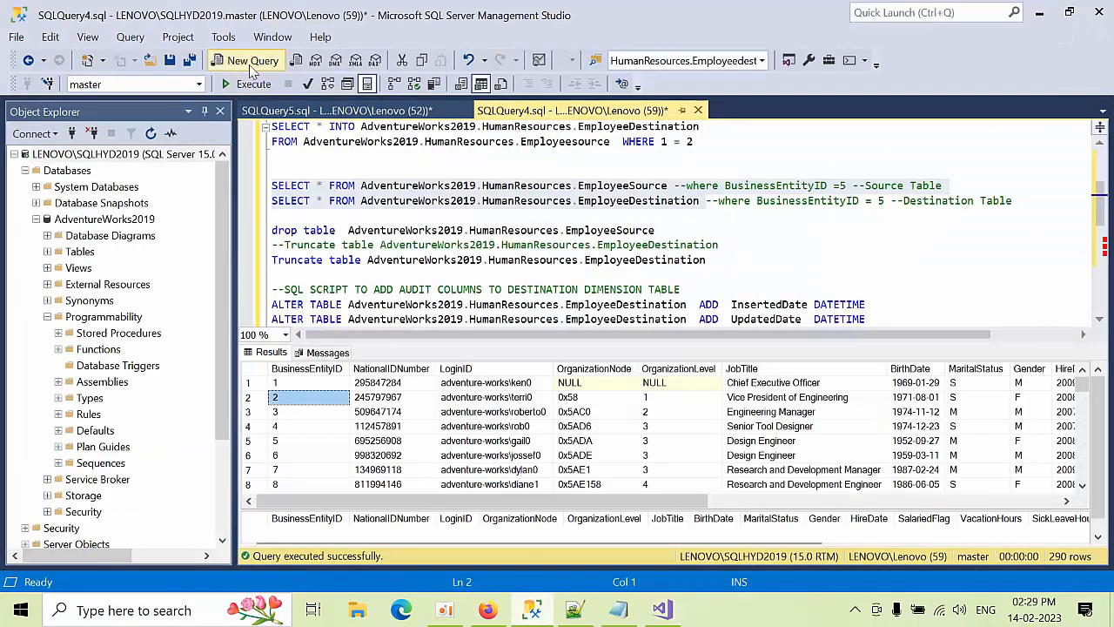
pyautogui.click(249, 60)
pyautogui.write('sP')
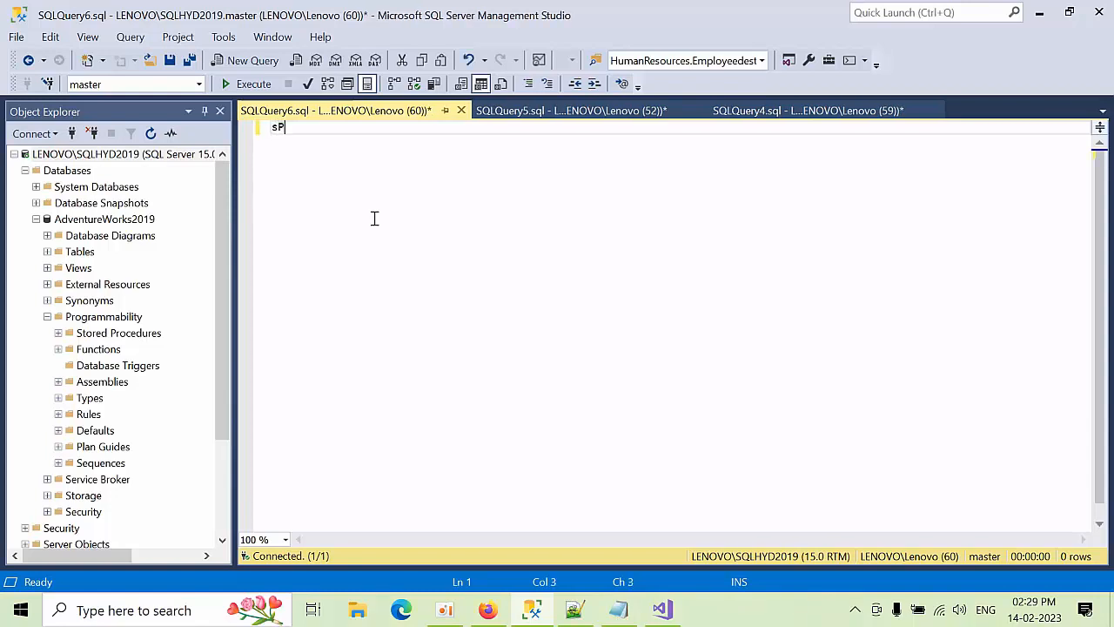
pyautogui.write('-who2')
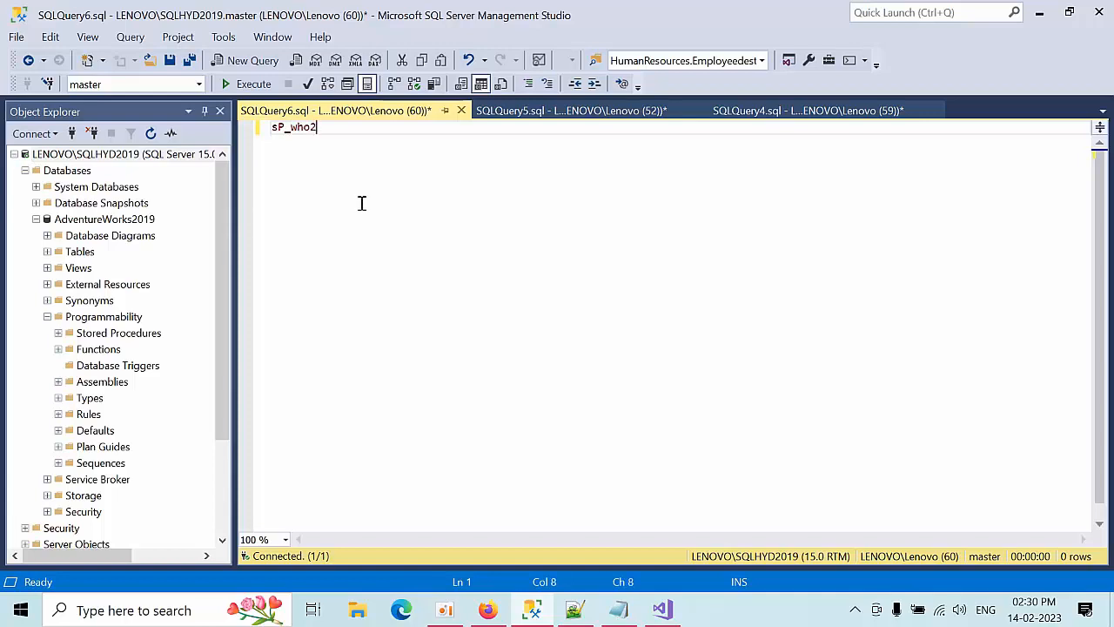
pyautogui.click(247, 83)
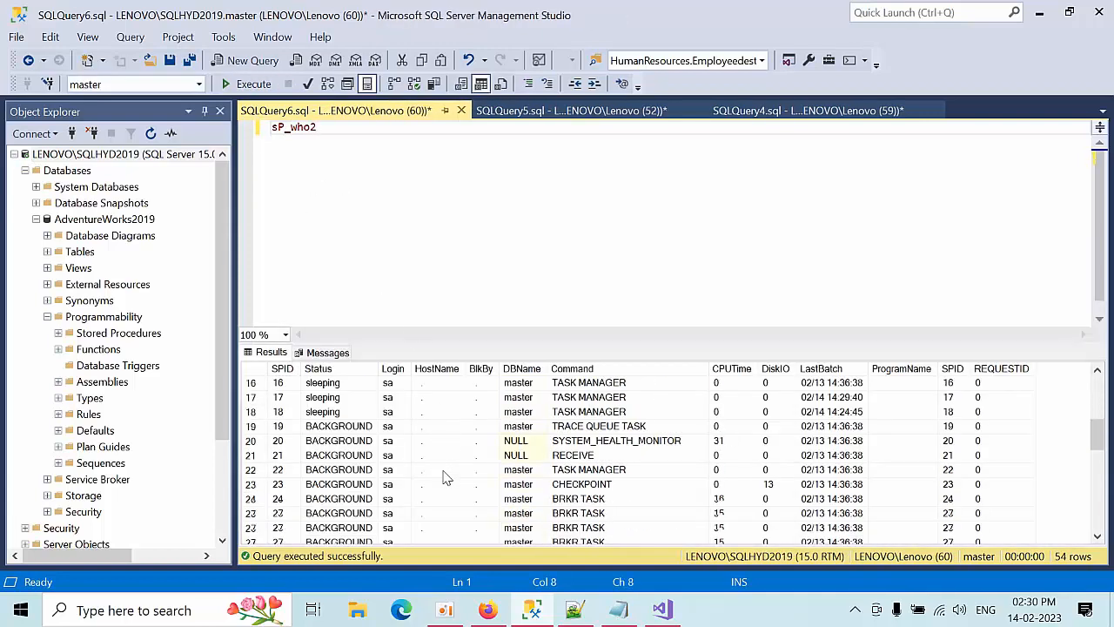
# Examine the session list for a suspended session and the session ID that is blocking it.
pyautogui.scroll(-9, 444, 477)
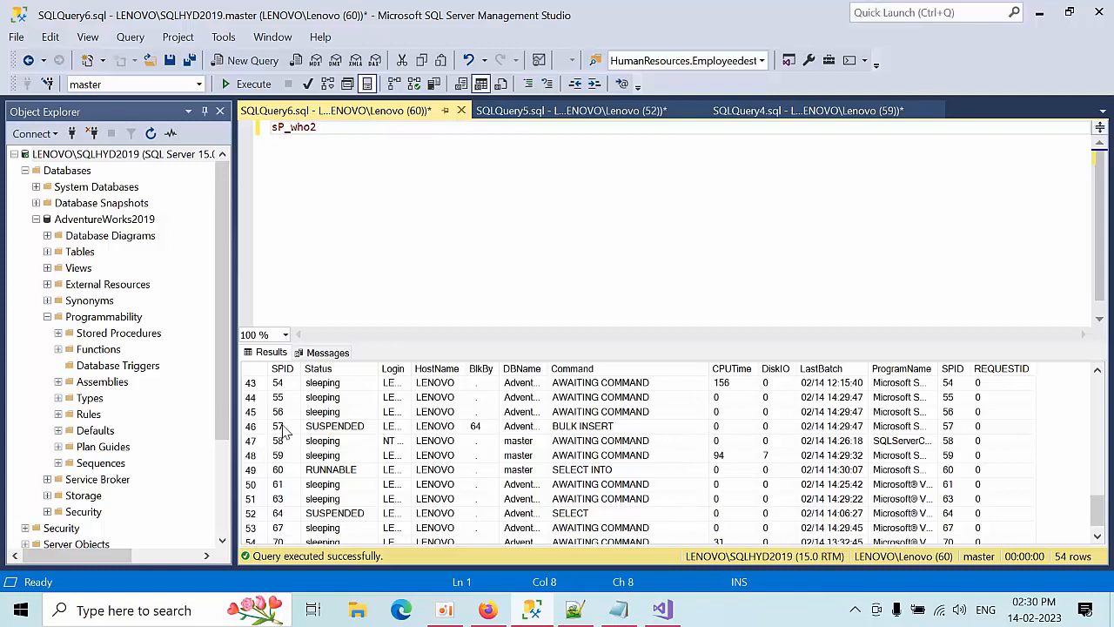
pyautogui.click(281, 427)
pyautogui.click(480, 426)
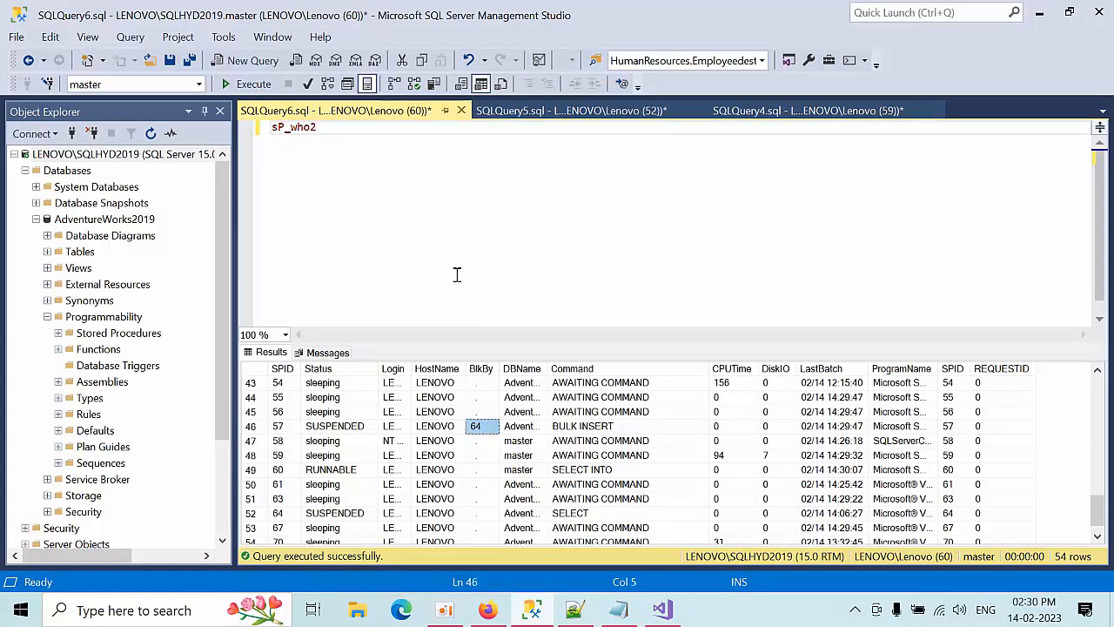
pyautogui.click(433, 205)
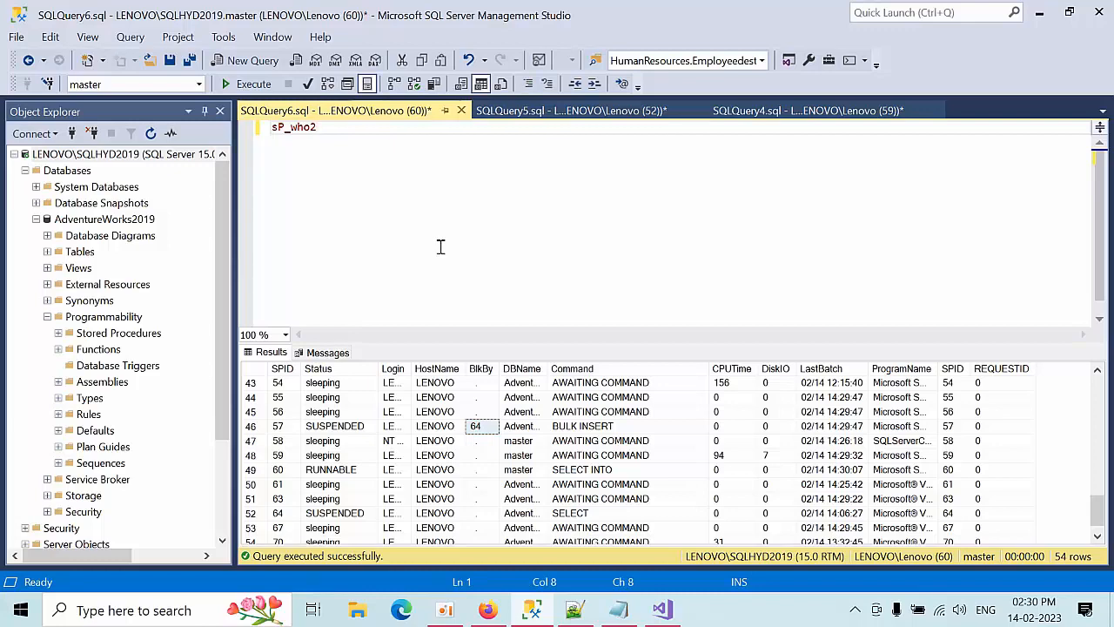
pyautogui.rightClick(440, 248)
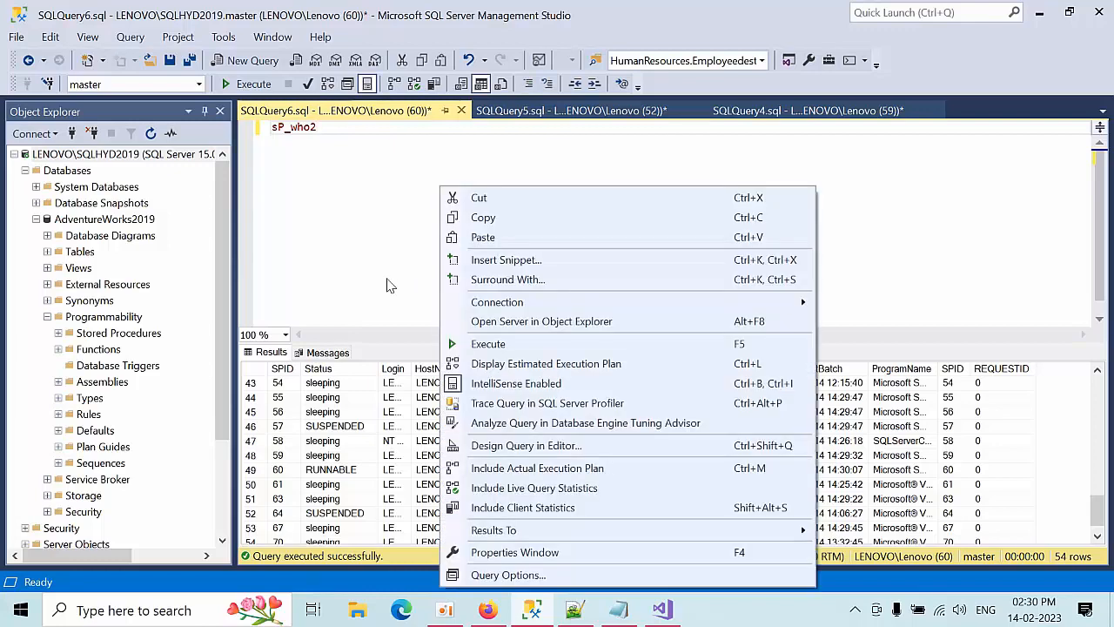
# Add the statement kill 64 below sP_who2 and execute only that statement to end the blocking session.
pyautogui.press('Escape')
pyautogui.click(340, 514)
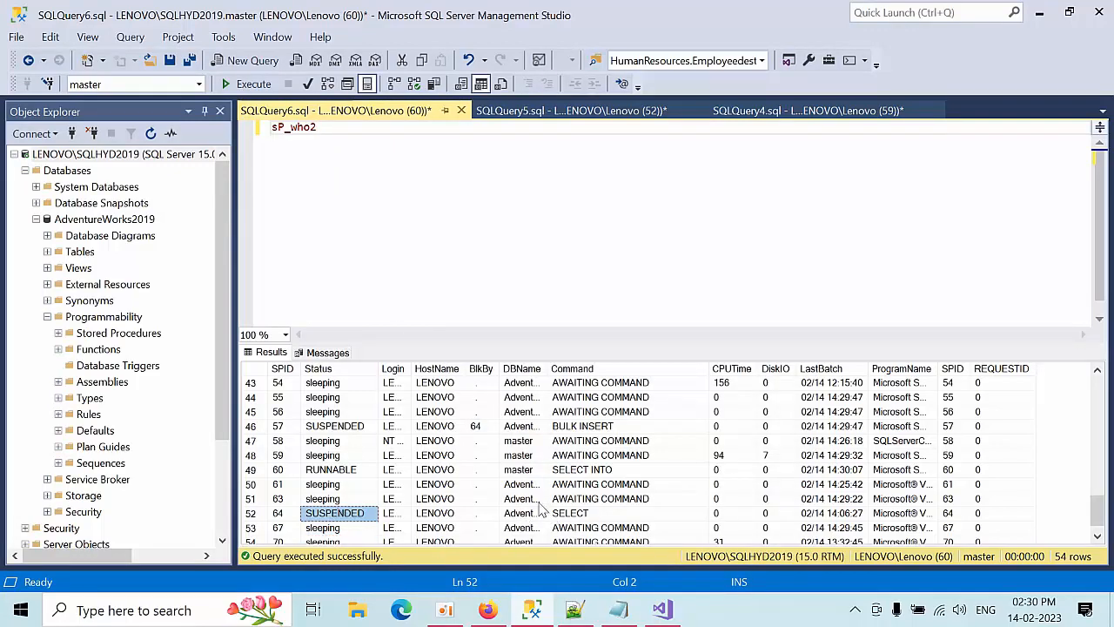
pyautogui.click(325, 160)
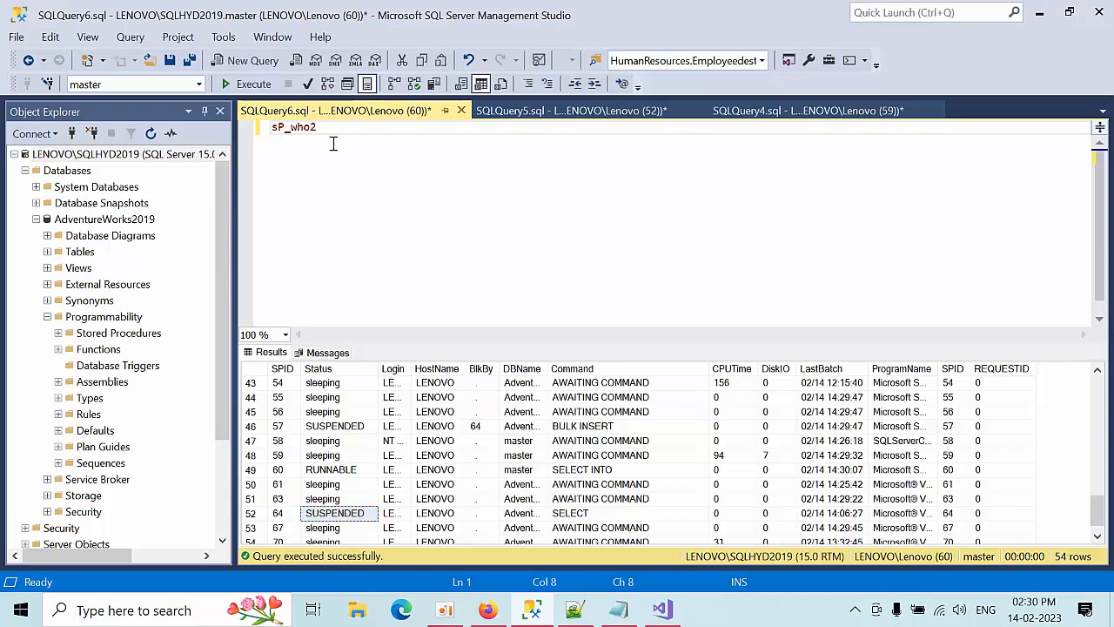
pyautogui.press('Return')
pyautogui.press('Return')
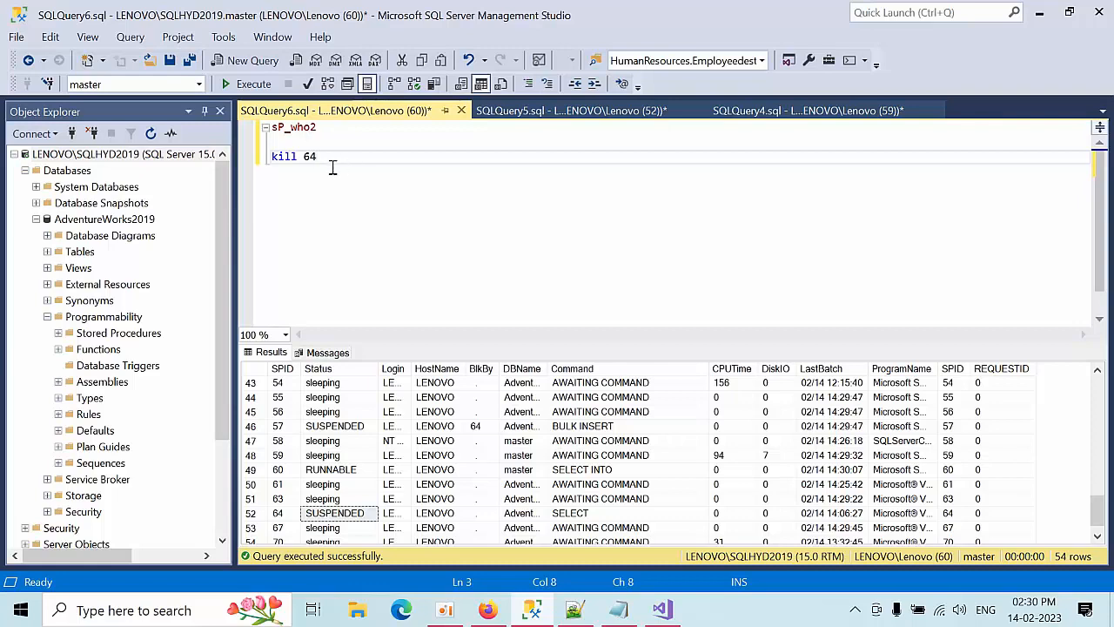
pyautogui.click(260, 156)
pyautogui.click(254, 84)
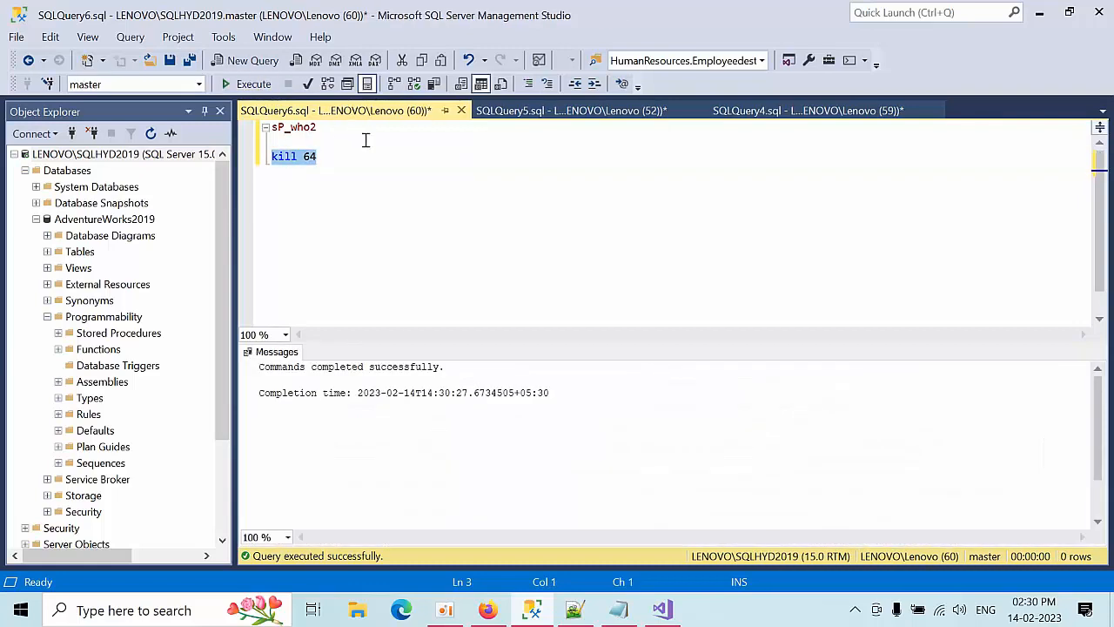
# Check the package run in Visual Studio, return to SQL Server Management Studio, and close the two sp_who2 queries without saving.
pyautogui.hotkey('alt', 'Tab')
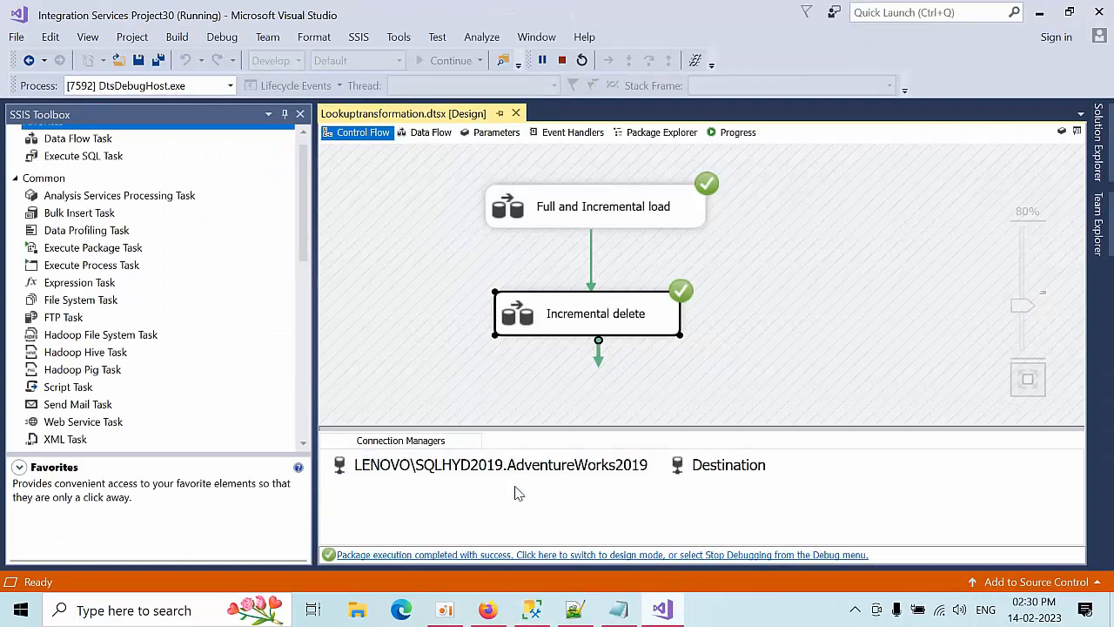
pyautogui.click(531, 610)
pyautogui.click(521, 113)
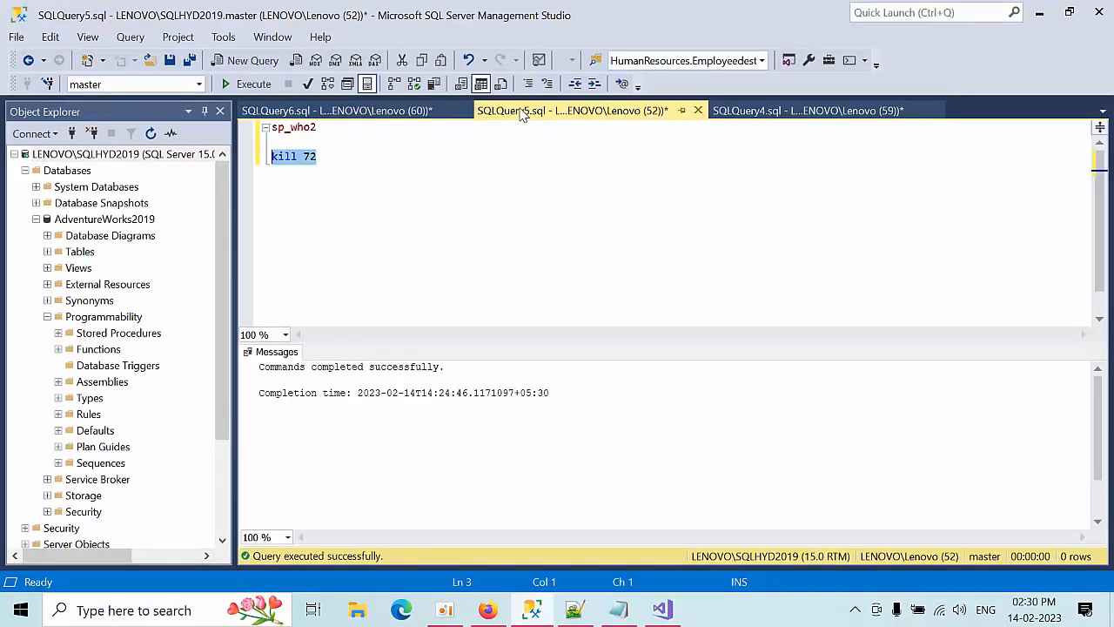
pyautogui.click(697, 110)
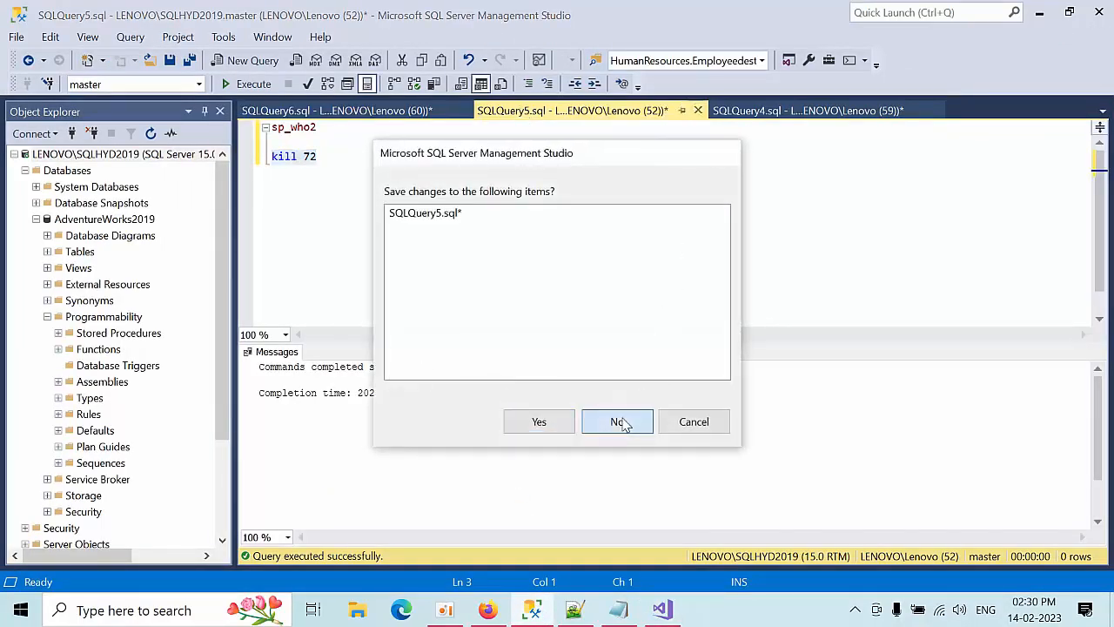
pyautogui.click(616, 420)
pyautogui.click(461, 110)
pyautogui.click(611, 423)
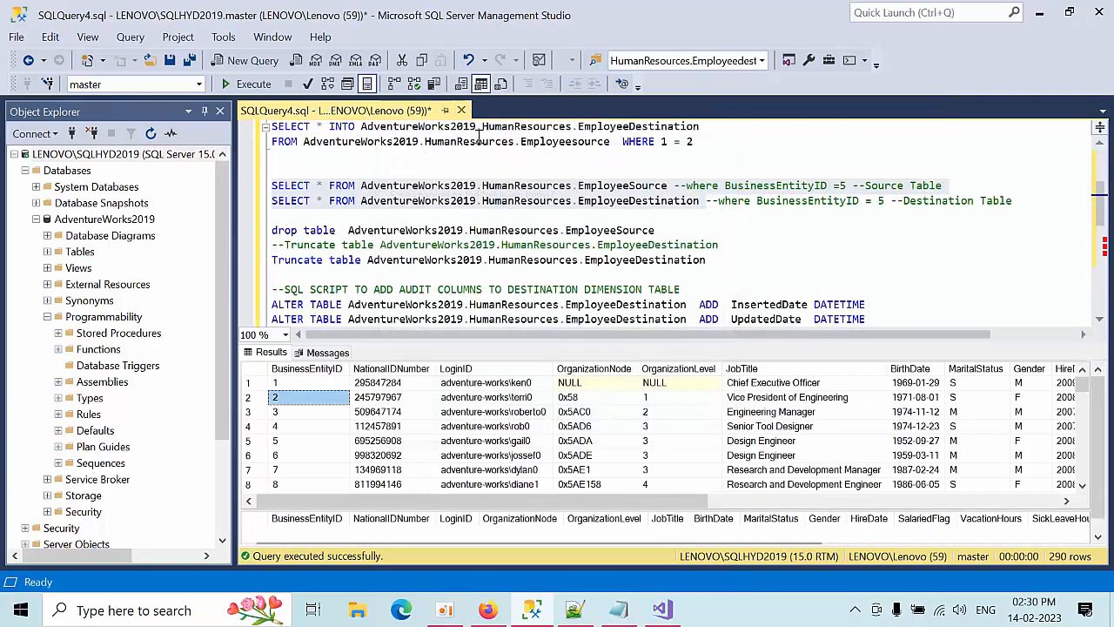
# Query all rows of EmployeeSource and EmployeeDestination and compare the two result sets after the load.
pyautogui.moveTo(699, 201); pyautogui.dragTo(272, 186)
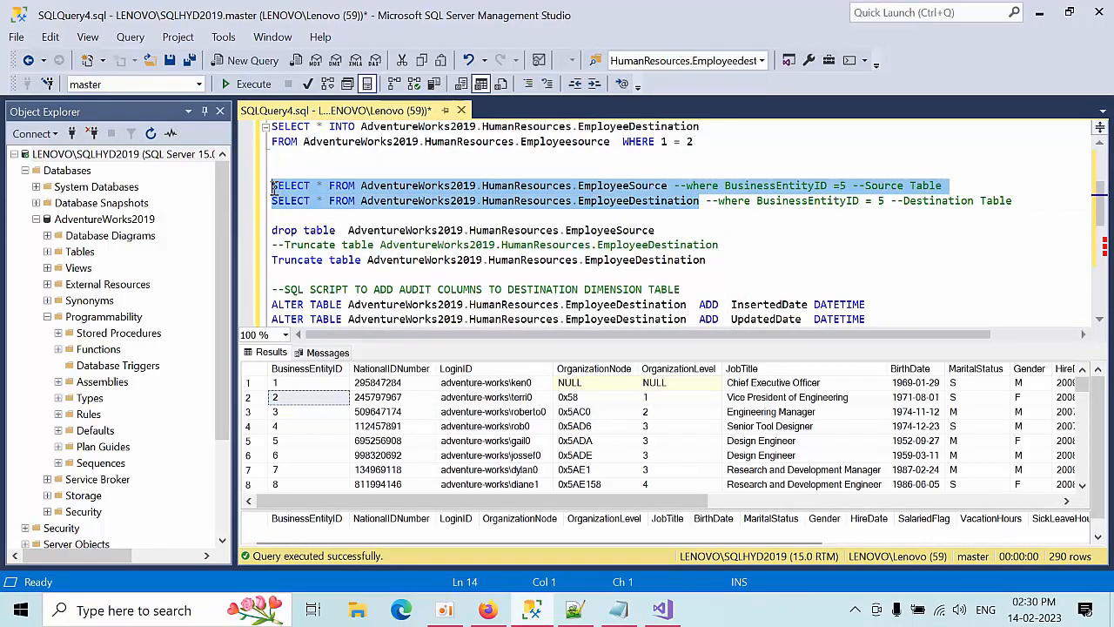
pyautogui.click(249, 85)
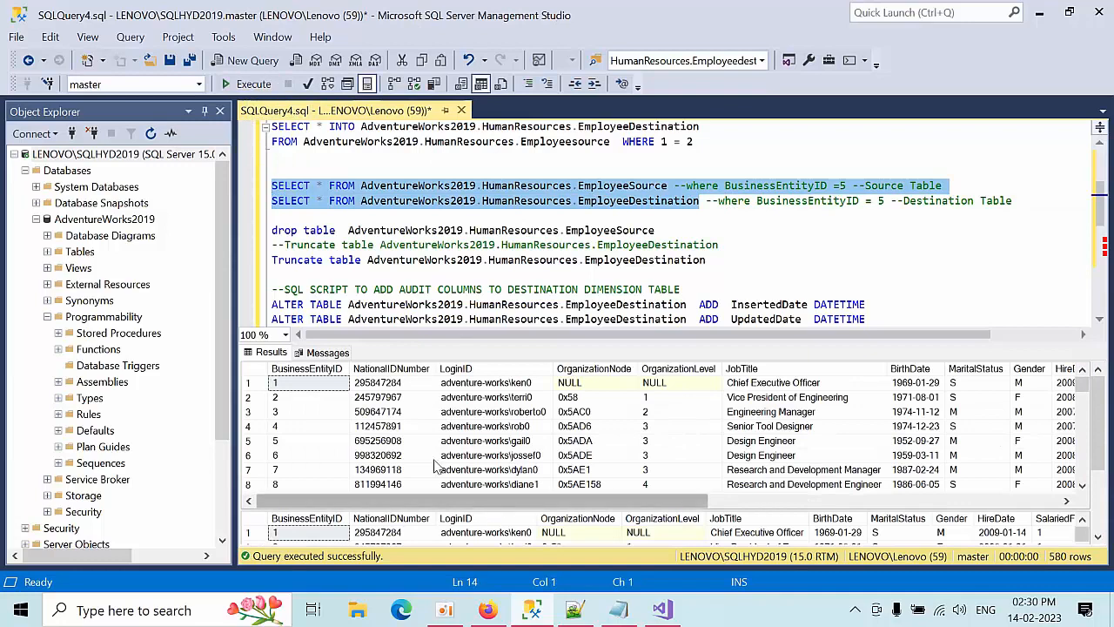
pyautogui.click(430, 399)
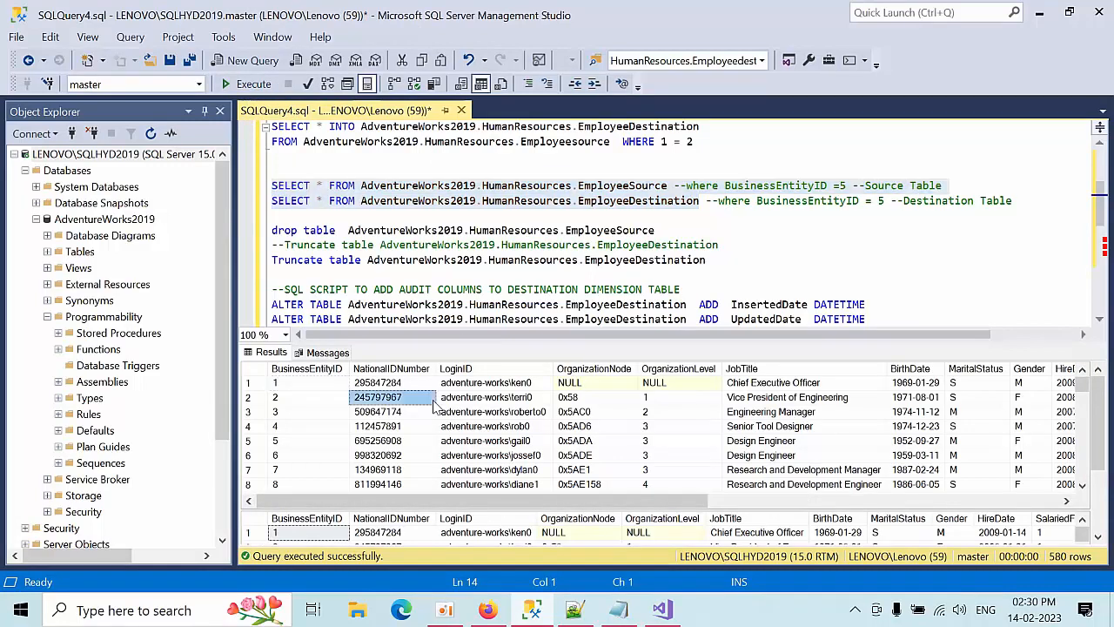
pyautogui.moveTo(461, 540); pyautogui.dragTo(462, 535)
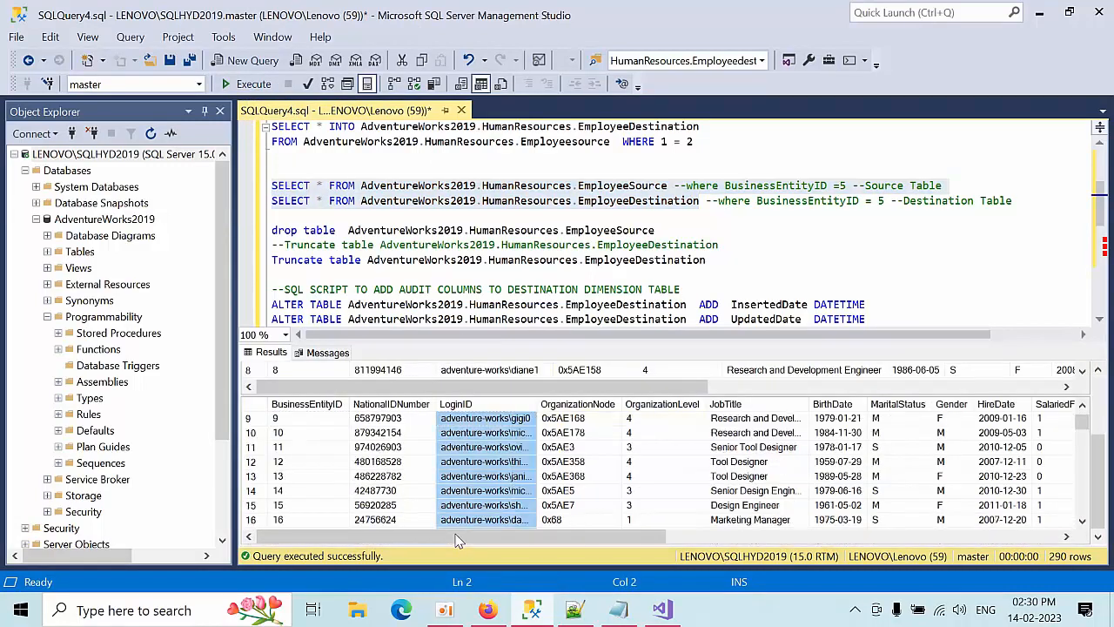
pyautogui.scroll(3, 477, 470)
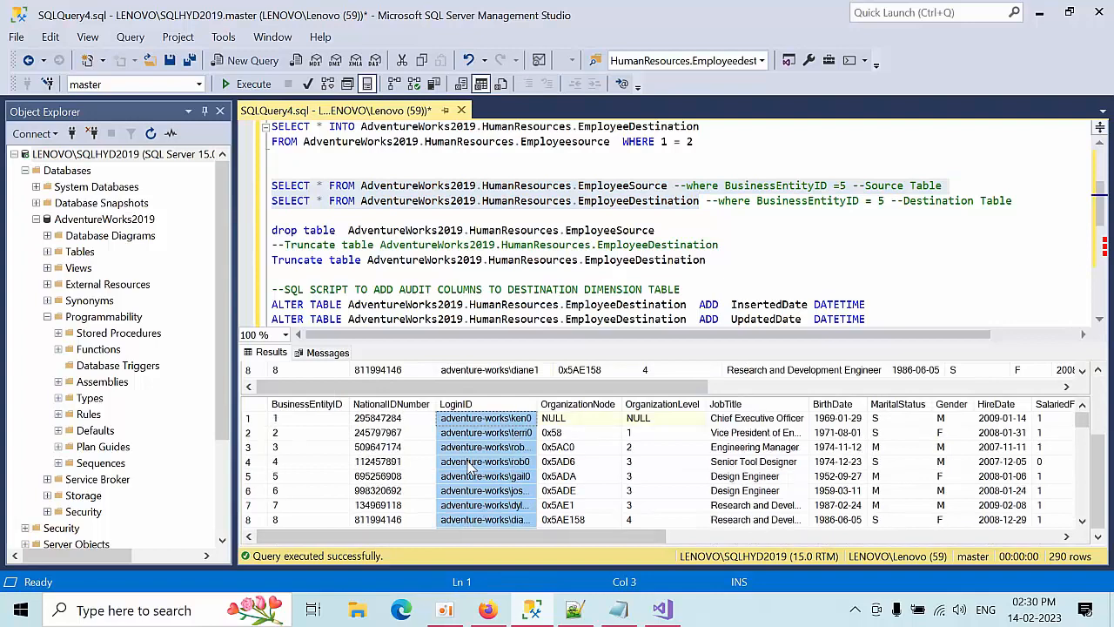
# Execute only the Update statement that sets MaritalStatus to 'M' in EmployeeSource where BusinessEntityID = 1.
pyautogui.click(659, 260)
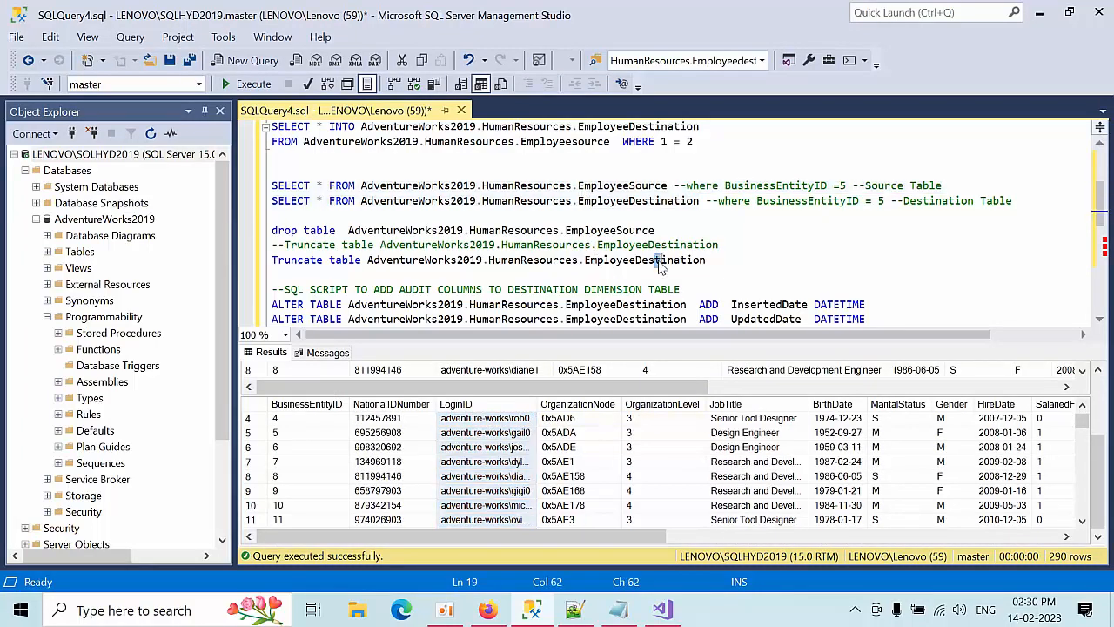
pyautogui.scroll(-3, 673, 286)
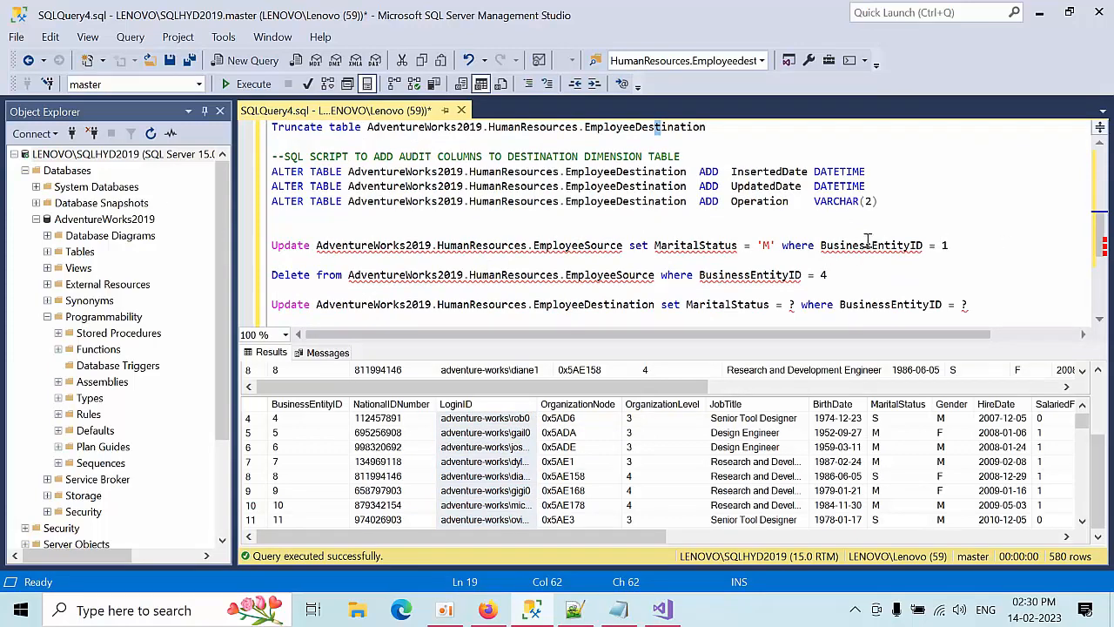
pyautogui.moveTo(953, 247); pyautogui.dragTo(635, 231)
pyautogui.moveTo(310, 237); pyautogui.dragTo(259, 245)
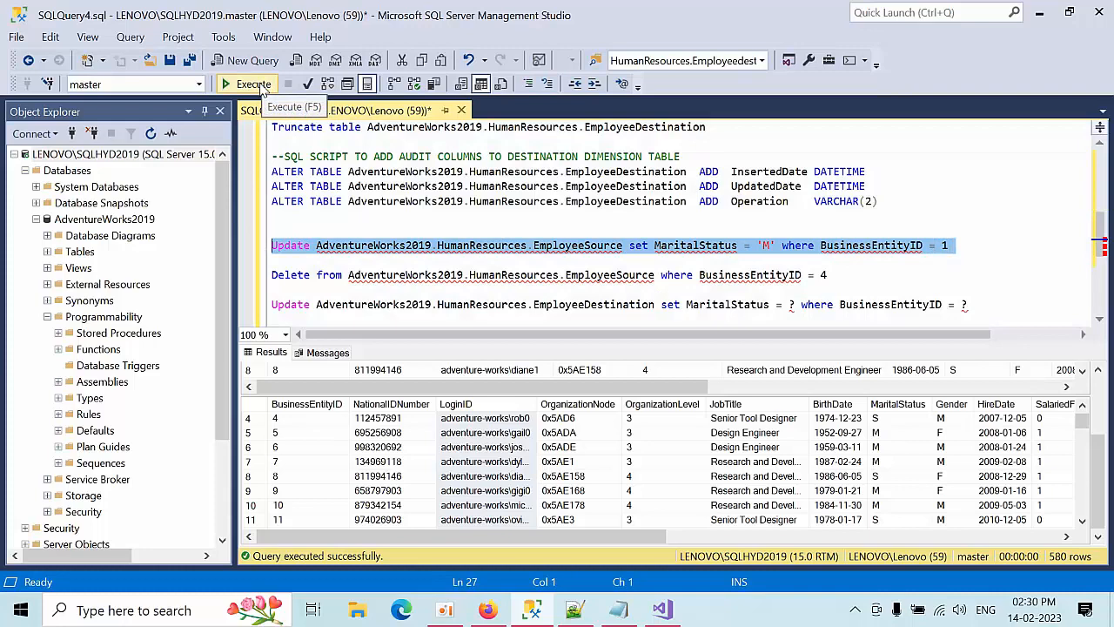
pyautogui.click(260, 88)
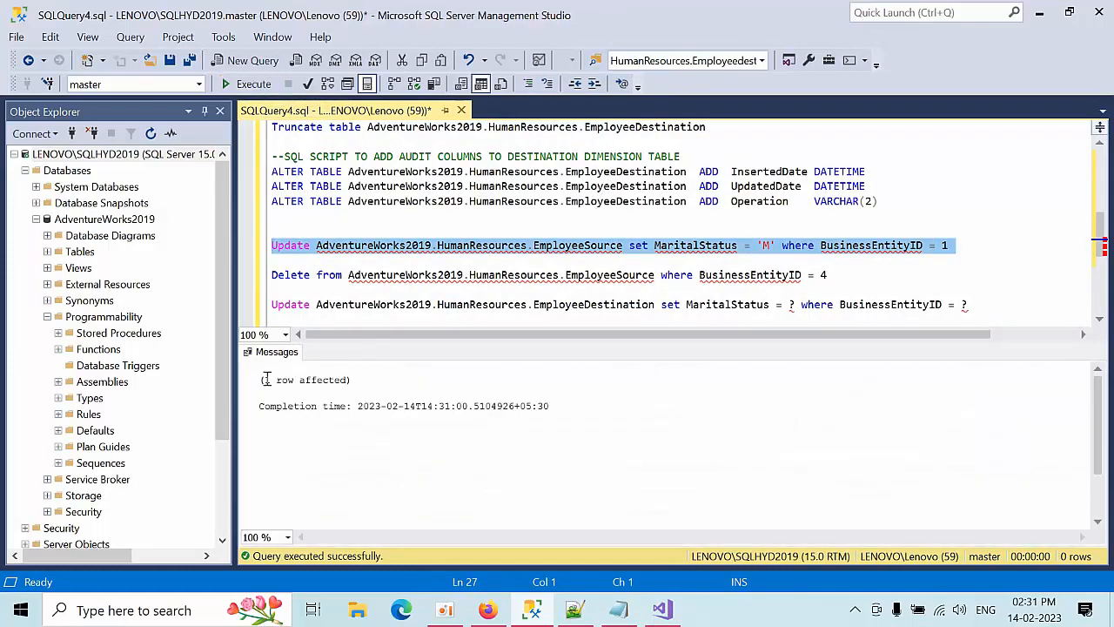
pyautogui.moveTo(264, 379); pyautogui.dragTo(351, 381)
# Switch to Visual Studio, rerun the package, inspect the row counts in the Full and Incremental load data flow, and stop debugging.
pyautogui.click(662, 609)
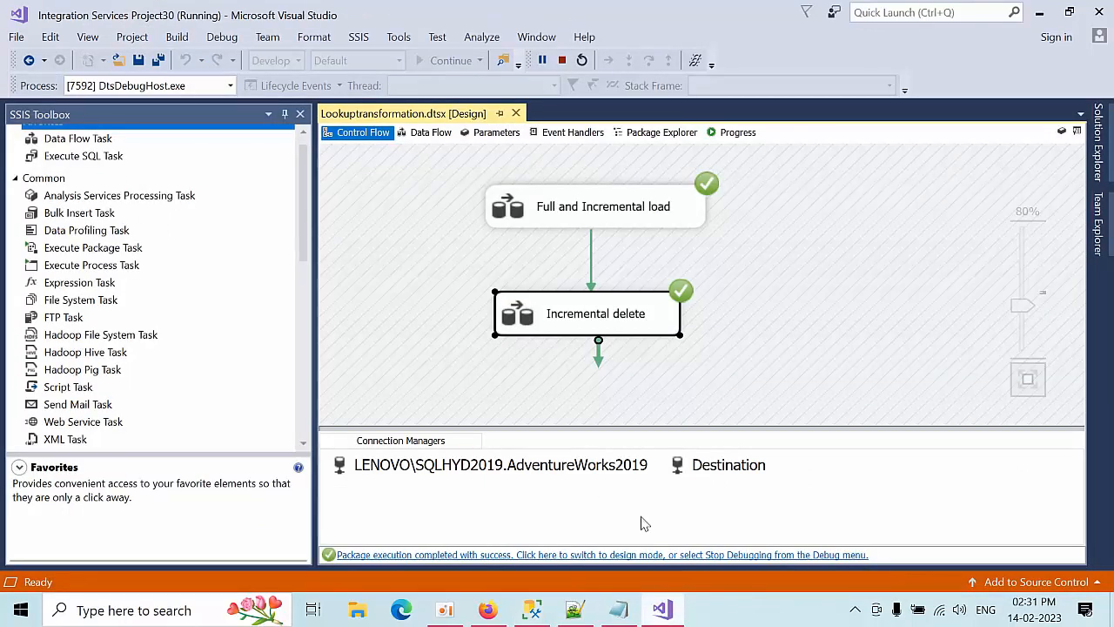
pyautogui.doubleClick(598, 218)
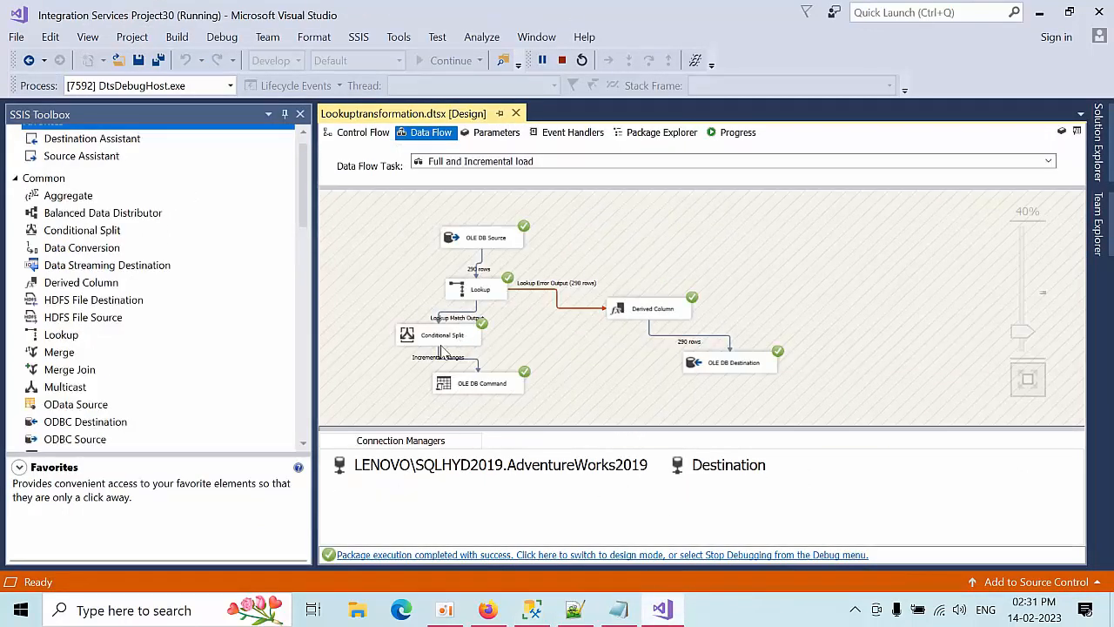
pyautogui.click(561, 60)
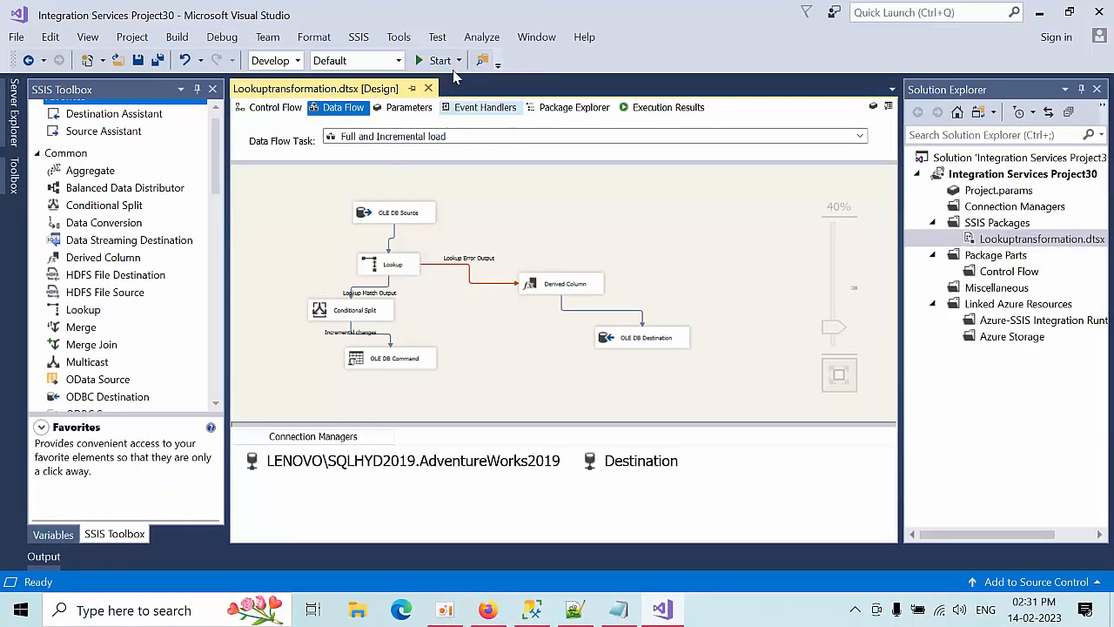
pyautogui.click(439, 61)
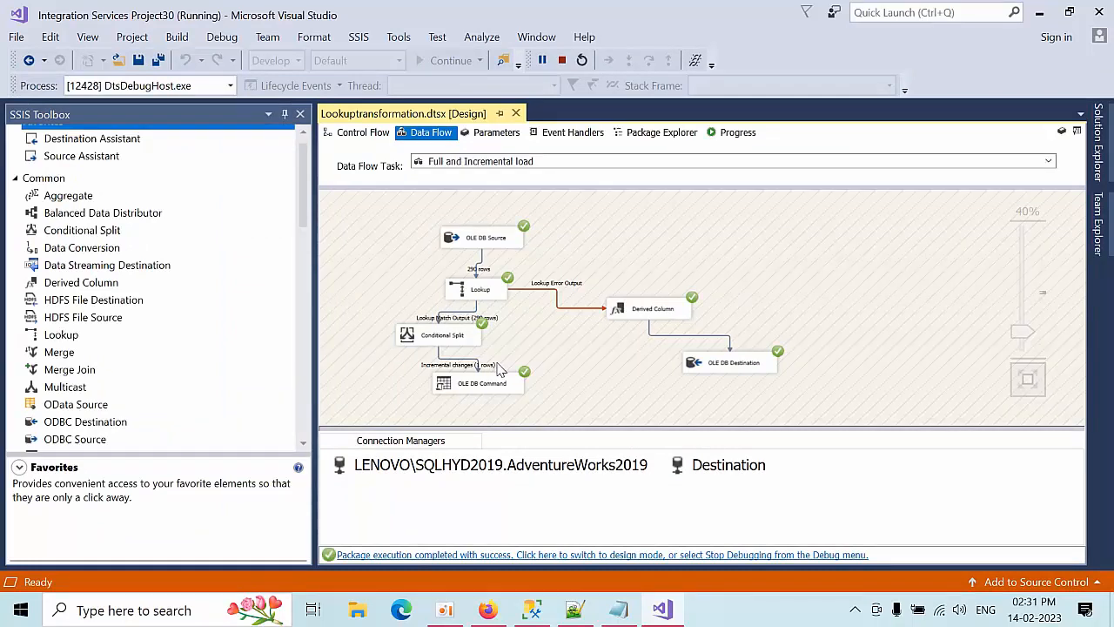
pyautogui.moveTo(1020, 331); pyautogui.dragTo(1020, 318)
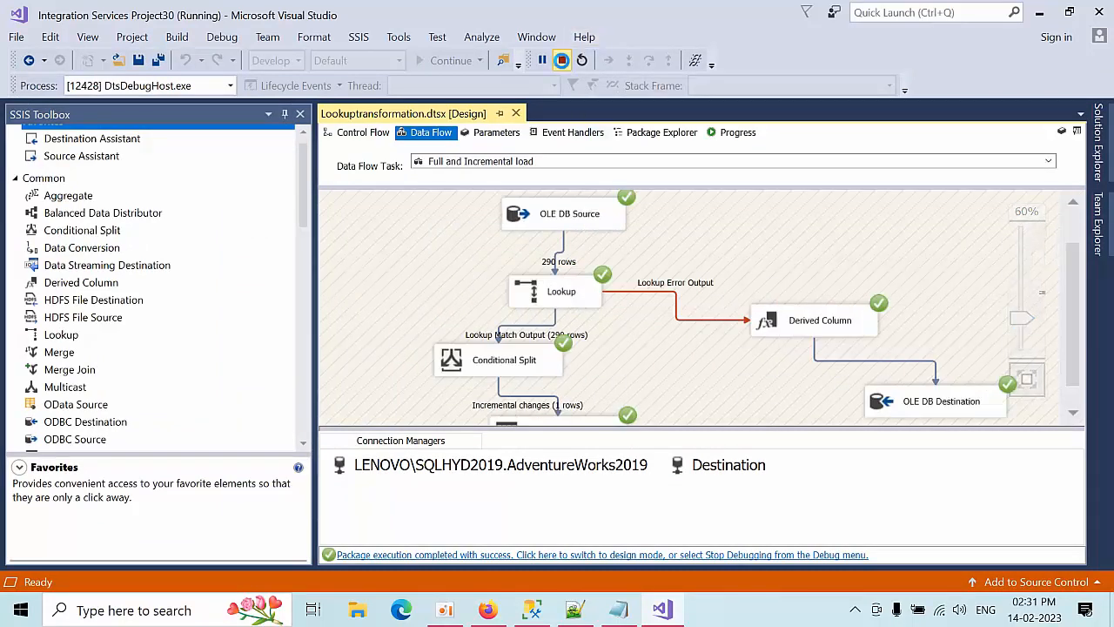
pyautogui.click(561, 60)
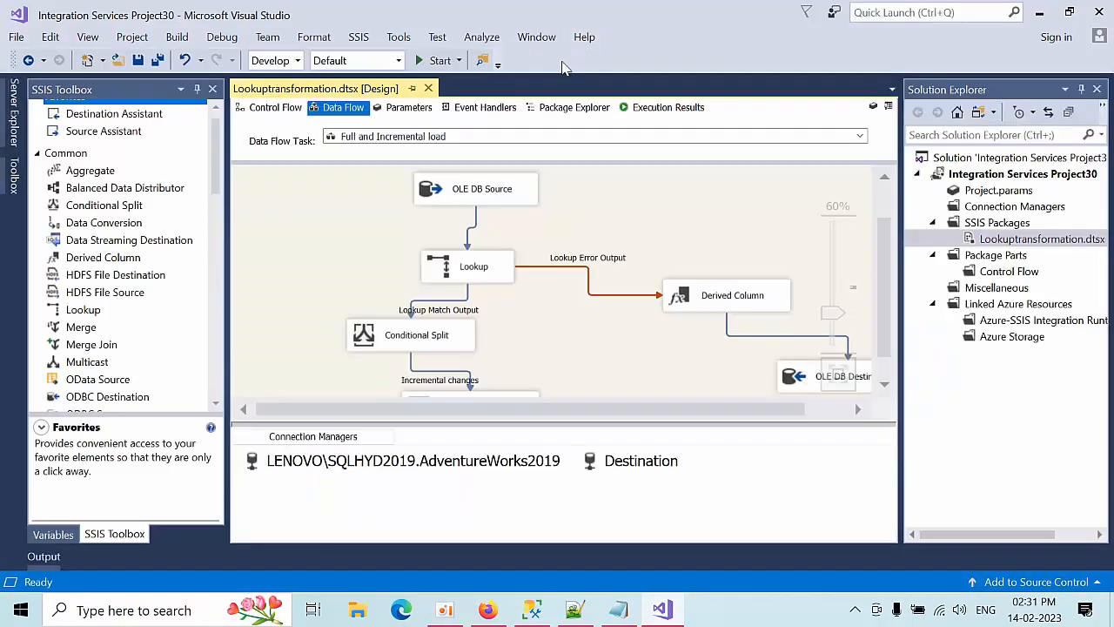
# Switch to SQL Server Management Studio, query both employee tables again, and compare the MaritalStatus of BusinessEntityID 1.
pyautogui.click(540, 612)
pyautogui.scroll(3, 542, 209)
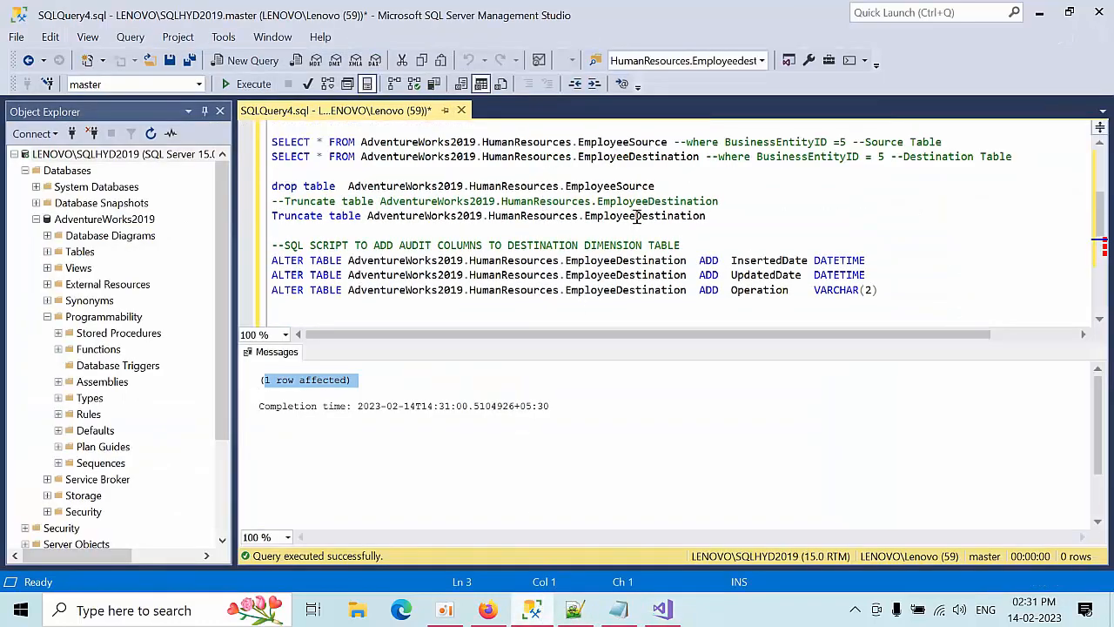
pyautogui.scroll(2, 636, 218)
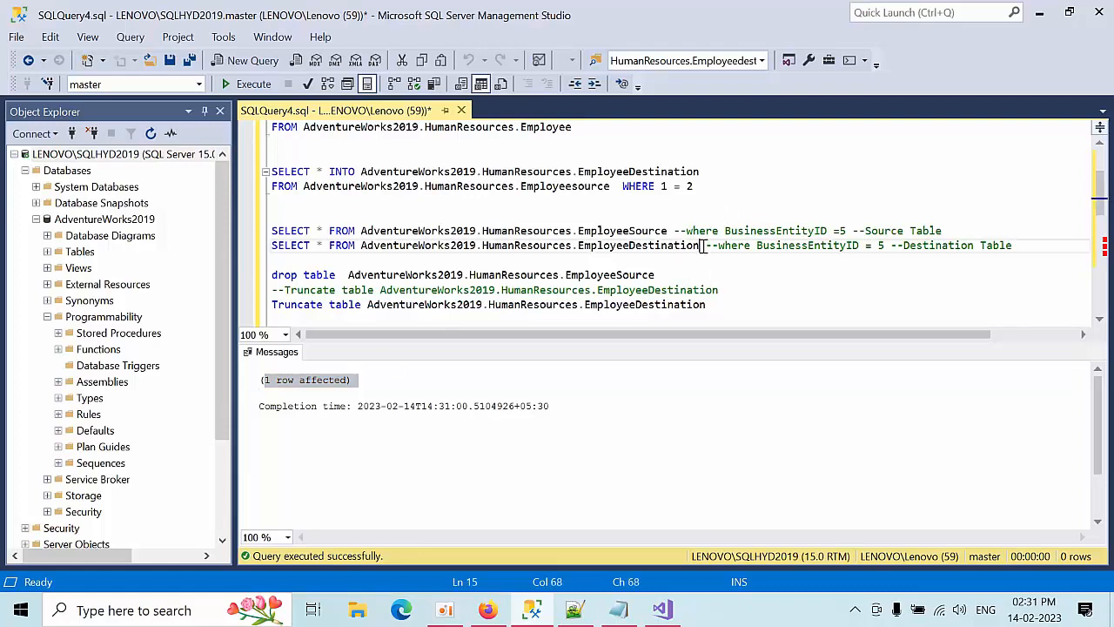
pyautogui.moveTo(700, 246); pyautogui.dragTo(271, 218)
pyautogui.click(248, 83)
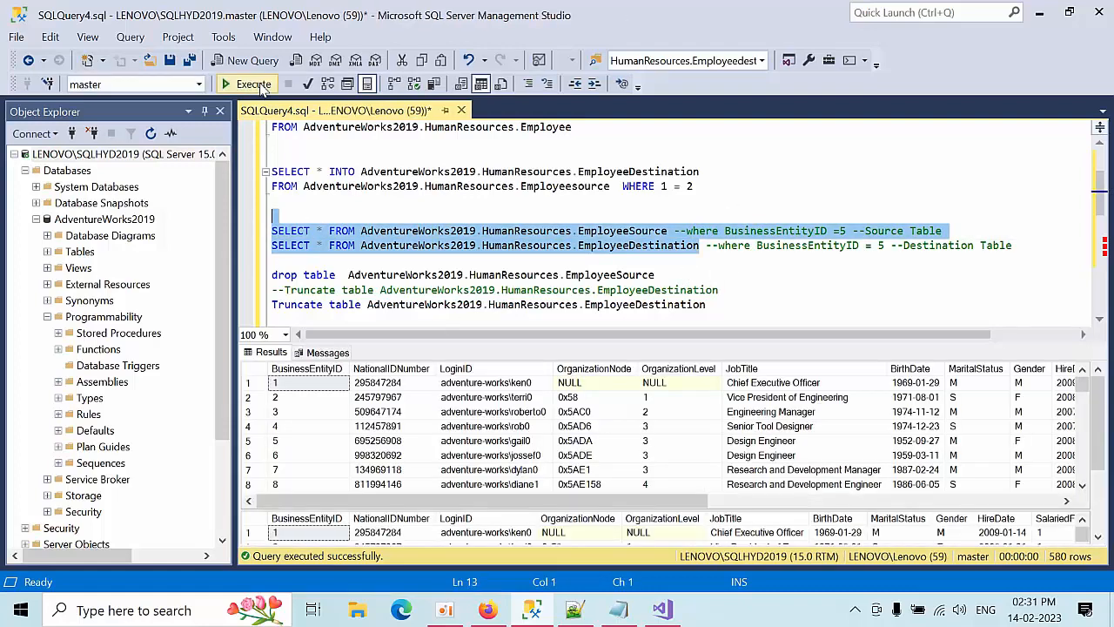
pyautogui.click(979, 383)
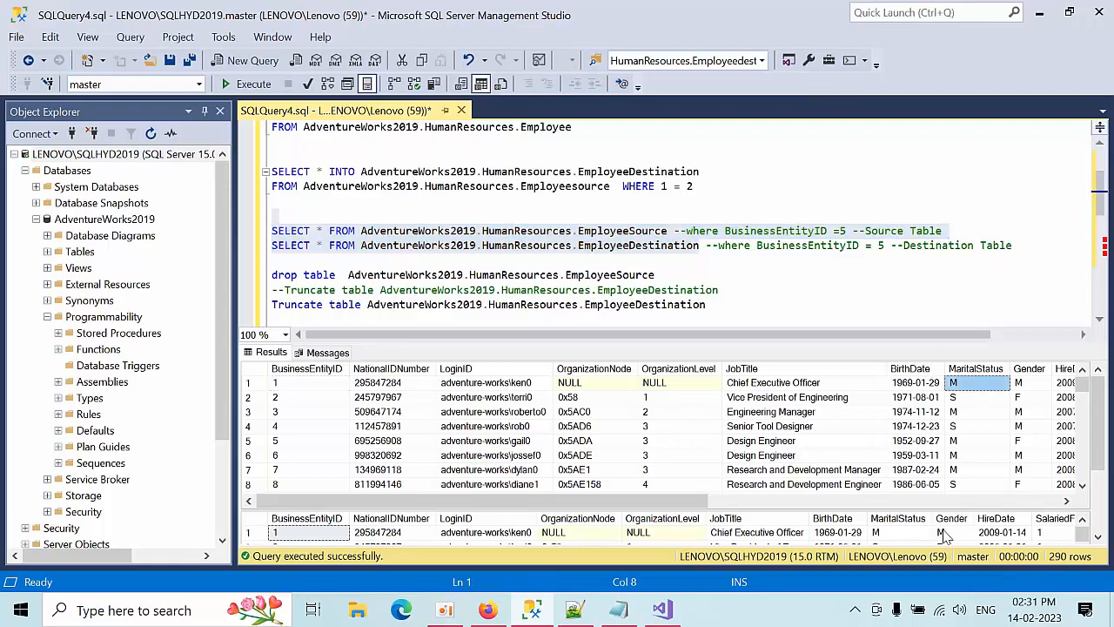
pyautogui.click(949, 519)
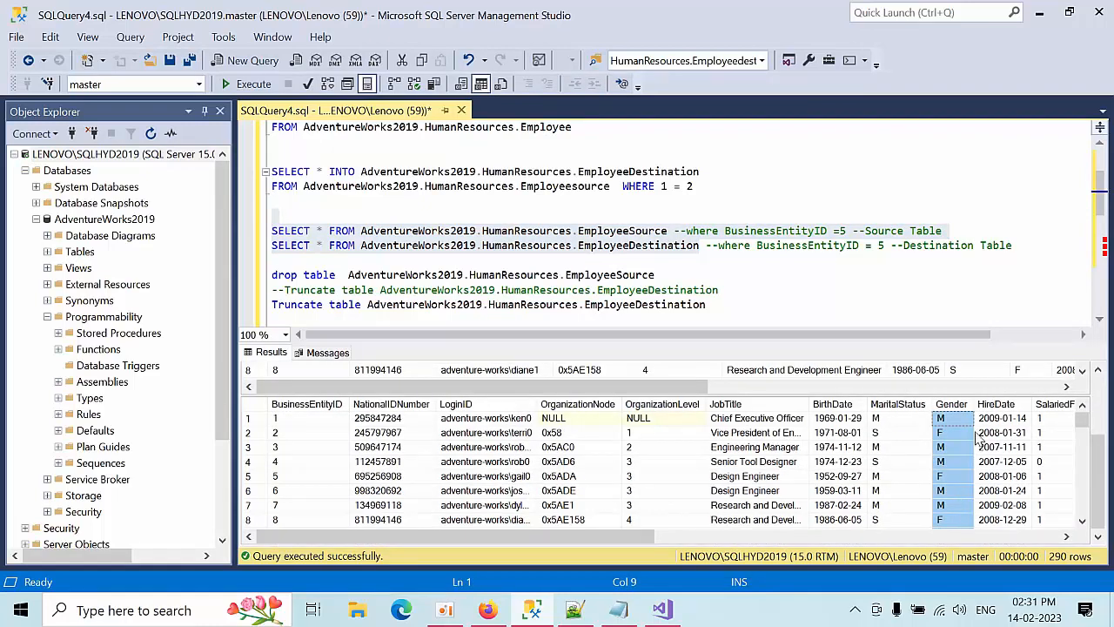
pyautogui.click(958, 421)
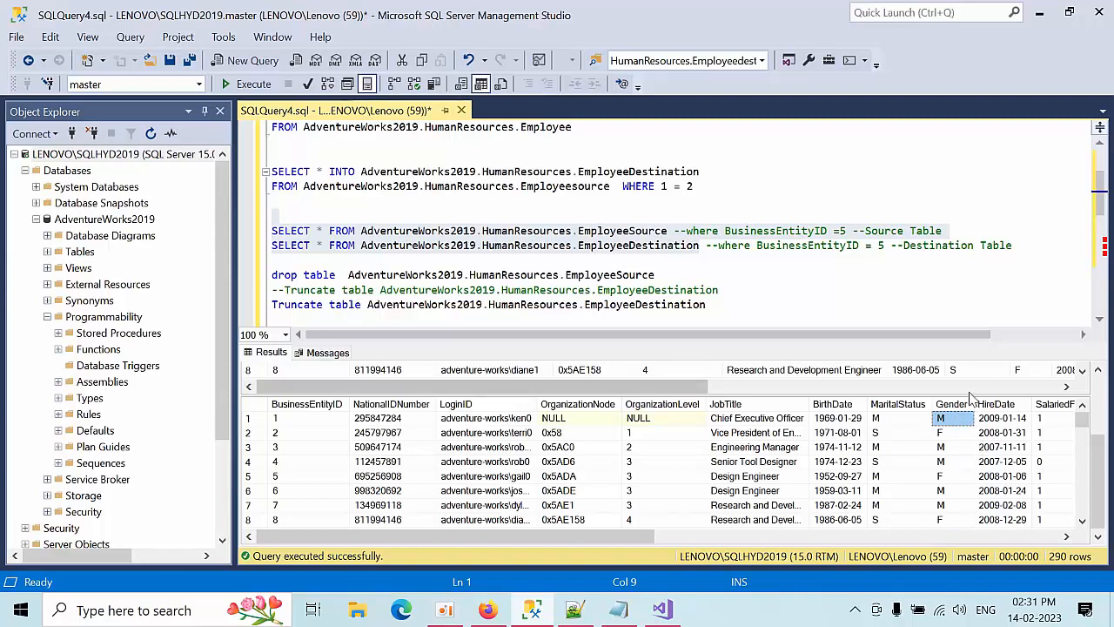
pyautogui.scroll(5, 971, 453)
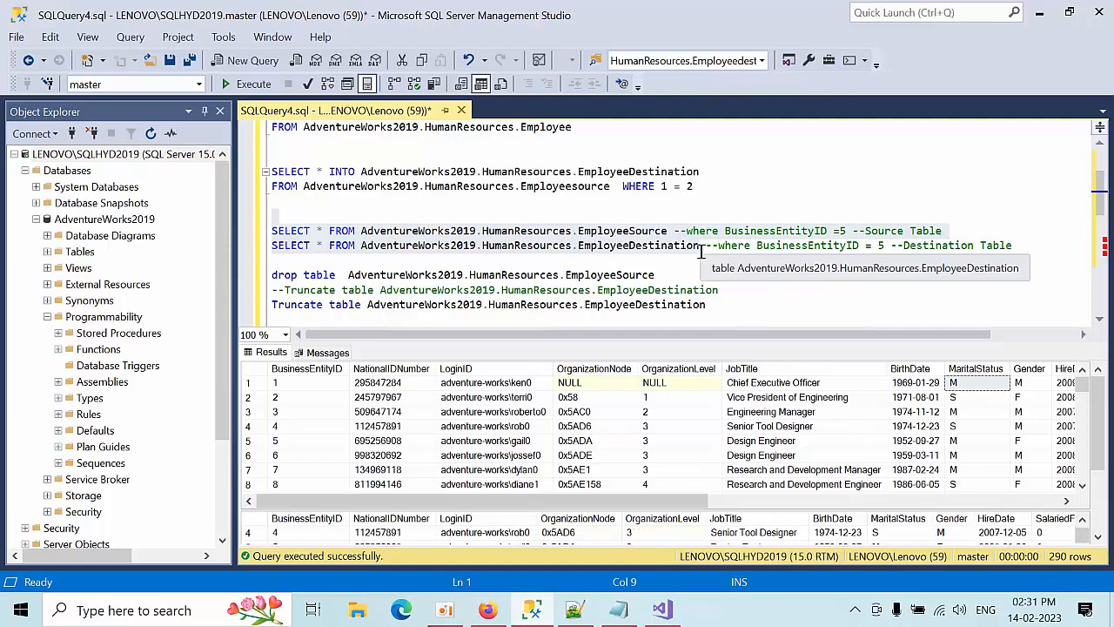
# Change the EmployeeSource Delete statement to BusinessEntityID = 1 and execute only that statement.
pyautogui.click(738, 304)
pyautogui.scroll(-2, 727, 296)
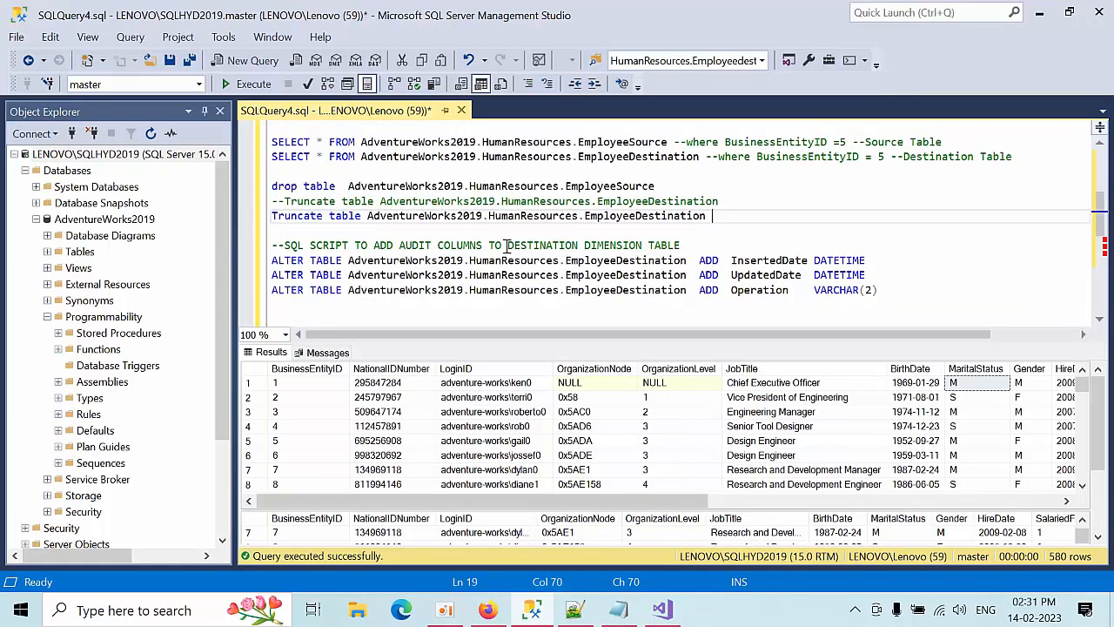
pyautogui.scroll(-3, 507, 244)
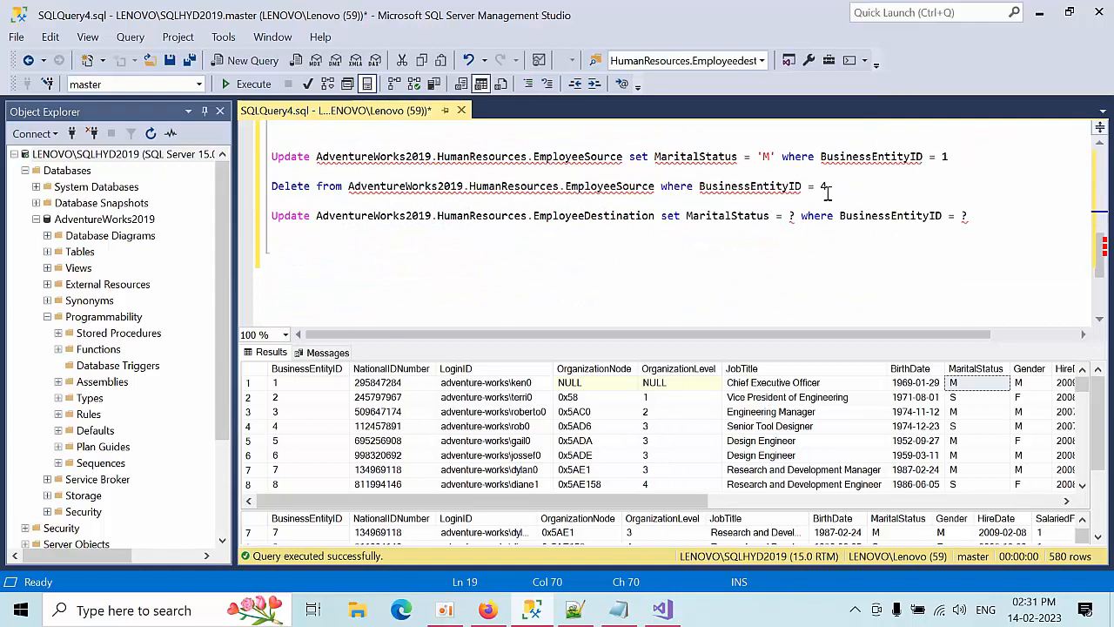
pyautogui.click(827, 191)
pyautogui.press('BackSpace')
pyautogui.write('1')
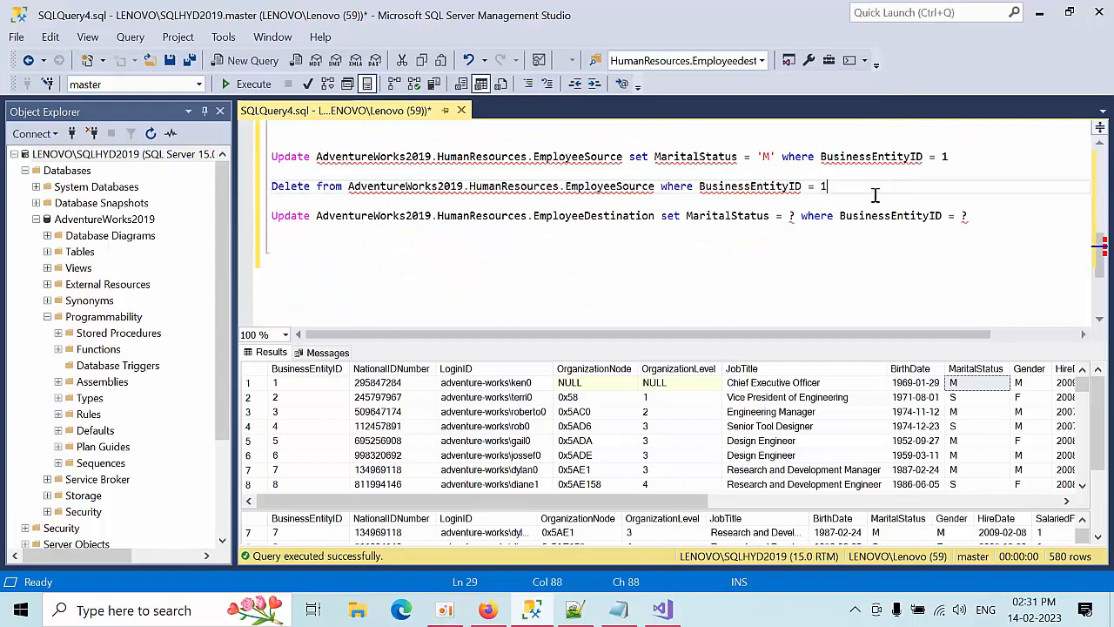
pyautogui.moveTo(830, 192); pyautogui.dragTo(266, 185)
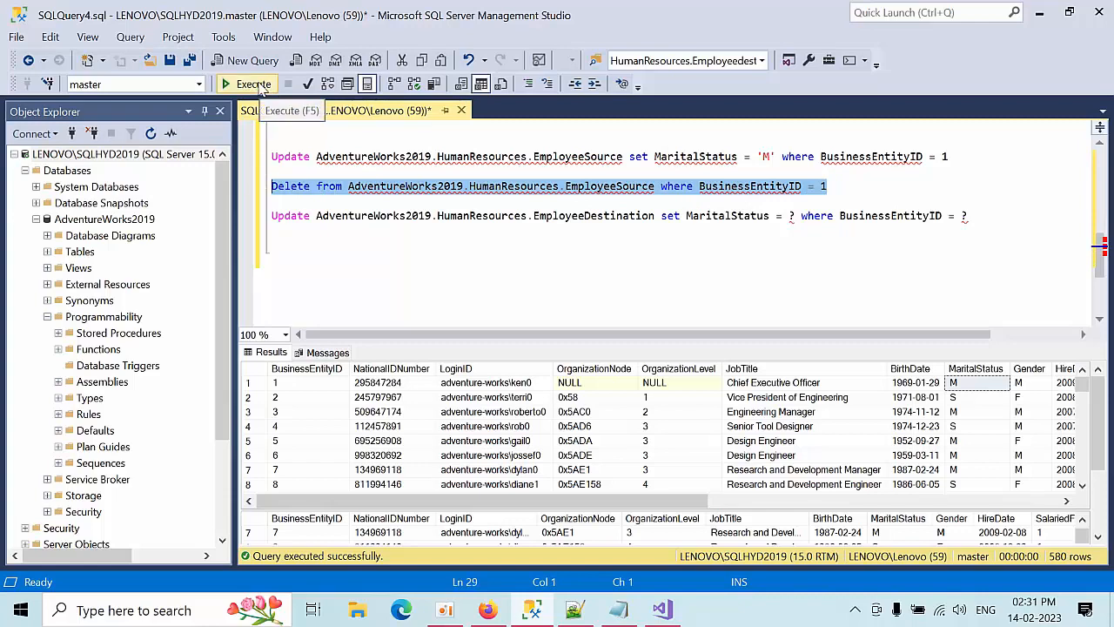
pyautogui.click(258, 87)
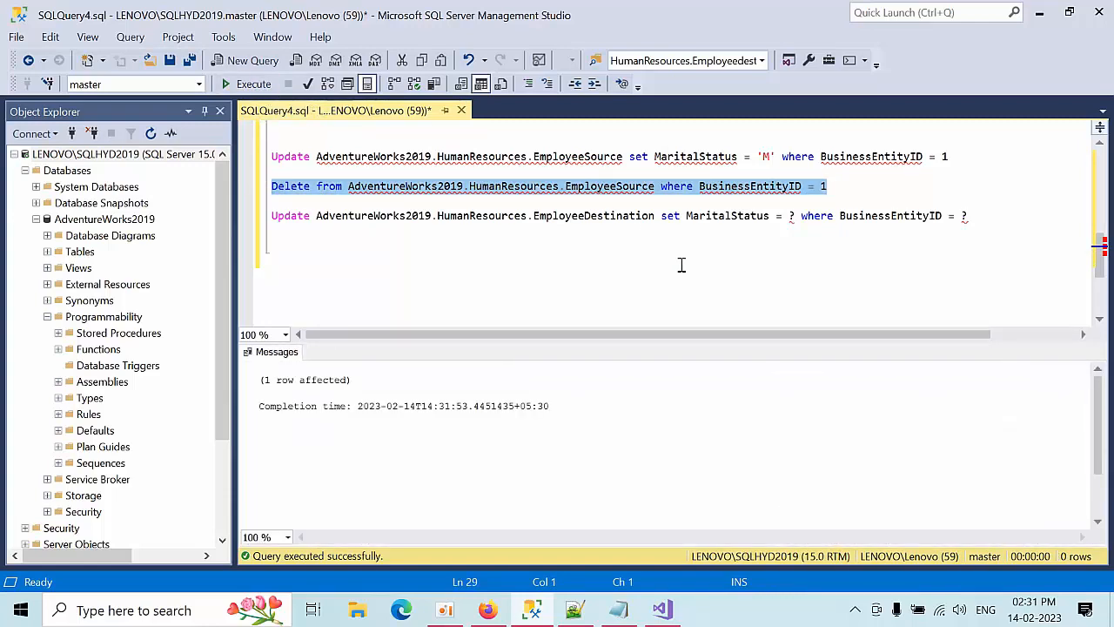
# Query EmployeeSource and EmployeeDestination together by executing only their two SELECT statements.
pyautogui.scroll(6, 683, 265)
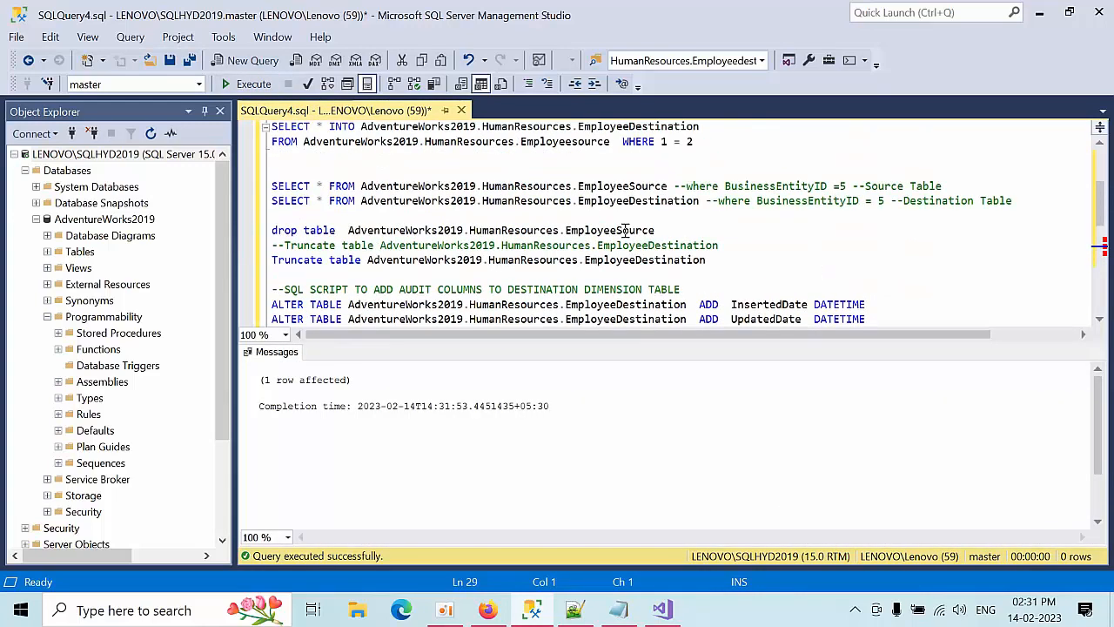
pyautogui.moveTo(699, 246); pyautogui.dragTo(261, 228)
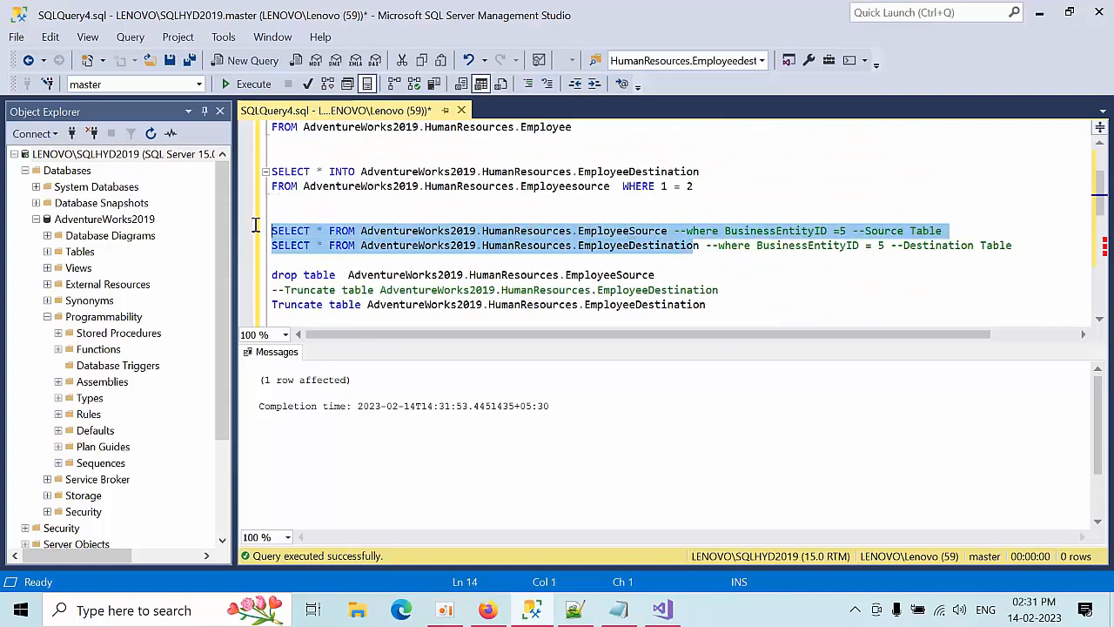
pyautogui.click(641, 286)
pyautogui.moveTo(699, 246); pyautogui.dragTo(261, 218)
pyautogui.click(250, 83)
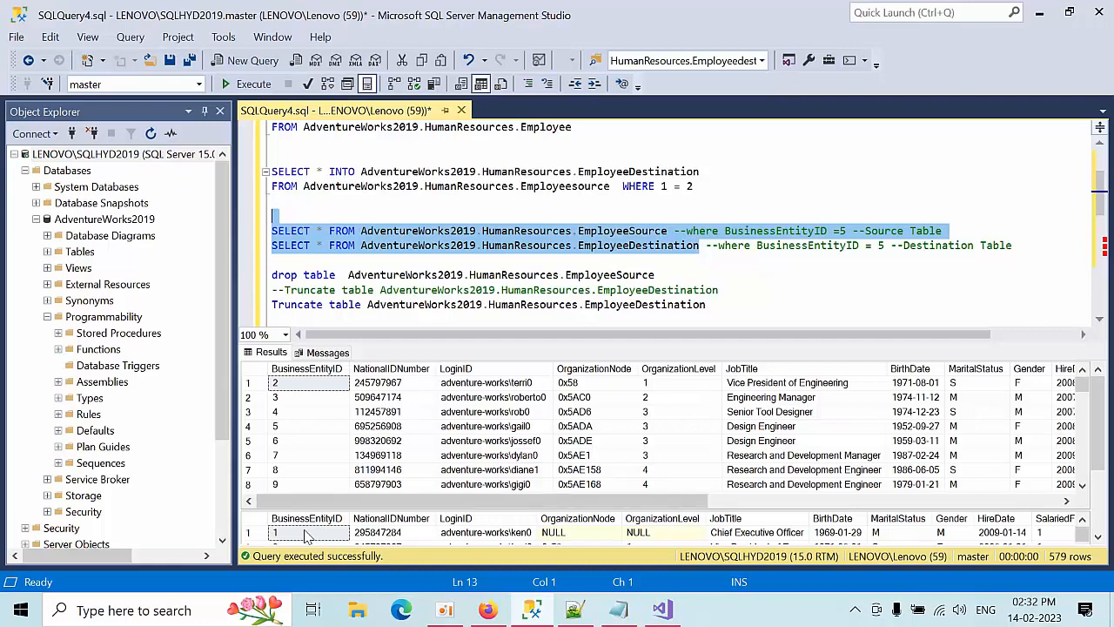
# Switch to Visual Studio, run the Lookuptransformation.dtsx package from its control flow, and stop debugging.
pyautogui.click(663, 609)
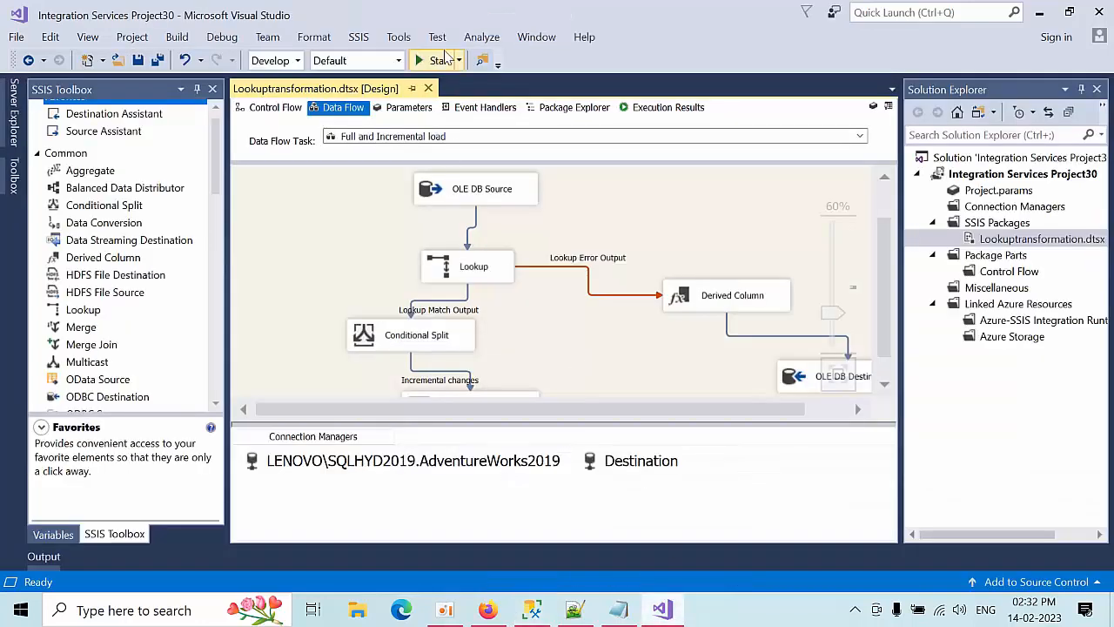
pyautogui.click(273, 106)
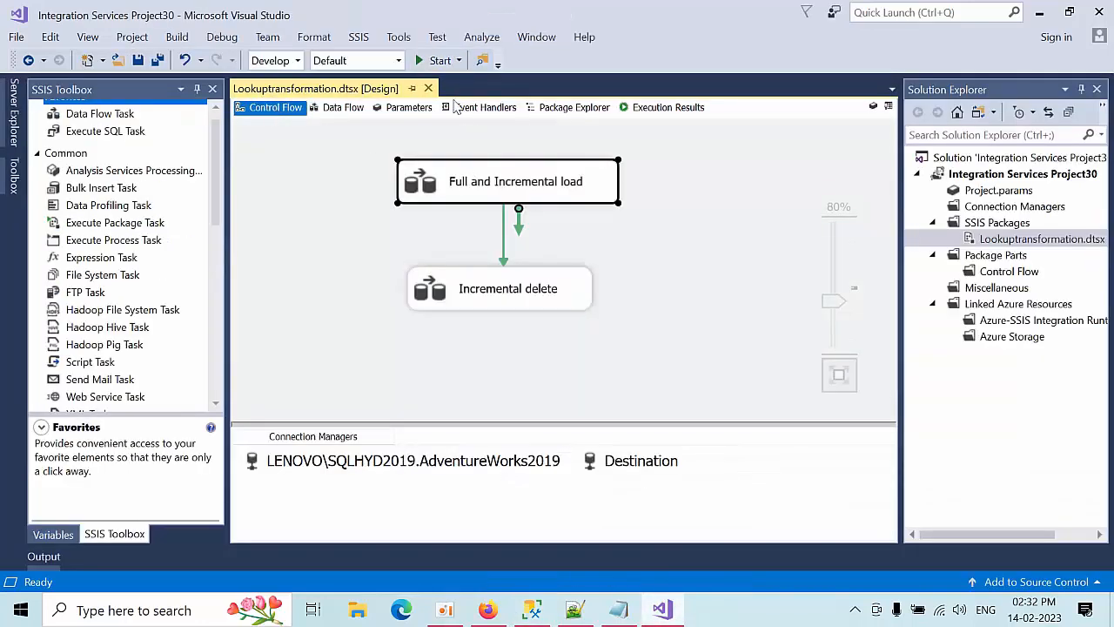
pyautogui.click(438, 60)
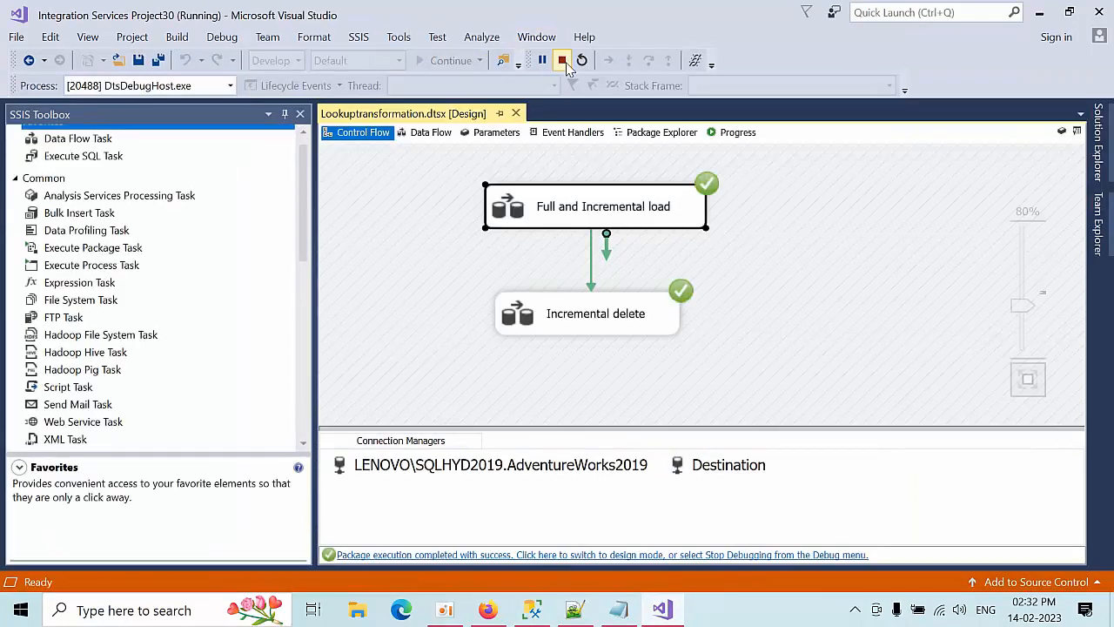
pyautogui.click(564, 63)
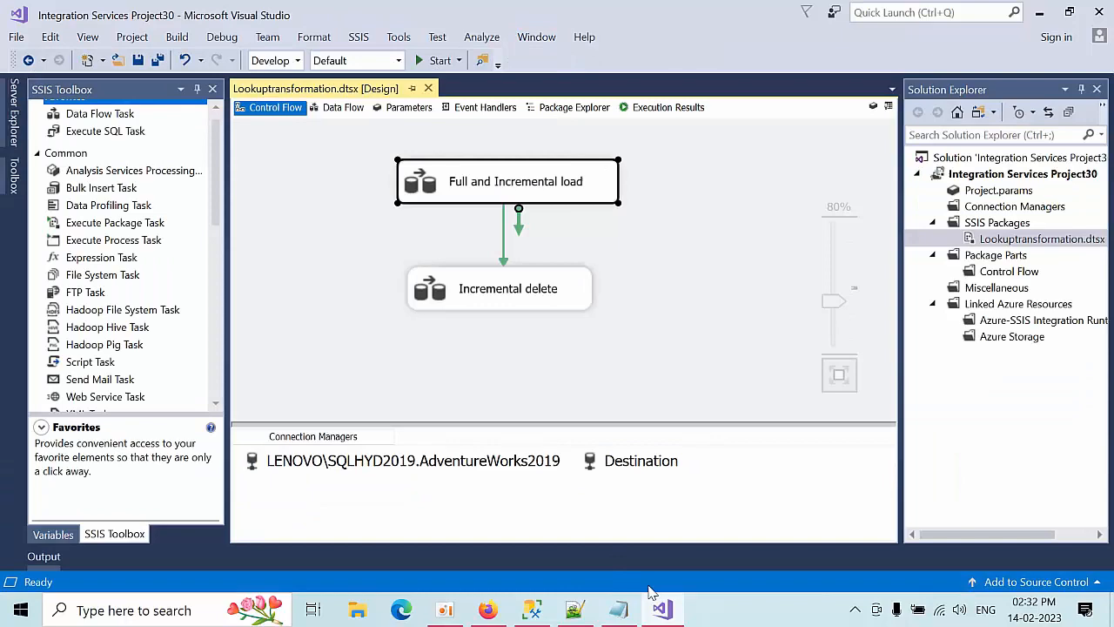
# Switch to SQL Server Management Studio and rerun only the SELECT statements for EmployeeSource and EmployeeDestination.
pyautogui.click(537, 611)
pyautogui.click(501, 289)
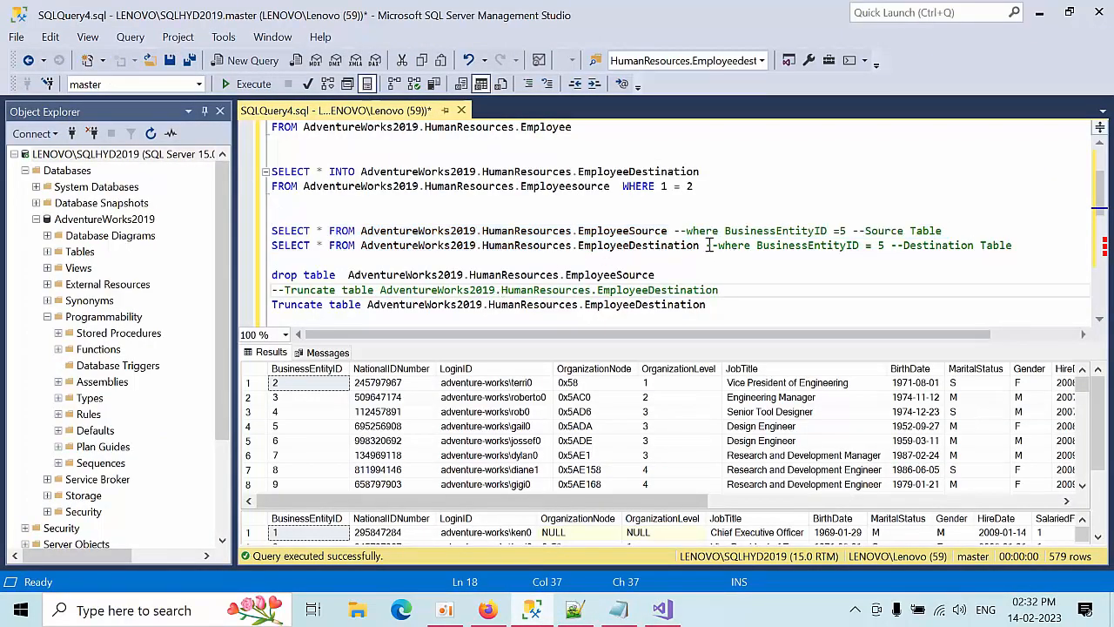
pyautogui.moveTo(708, 244); pyautogui.dragTo(480, 213)
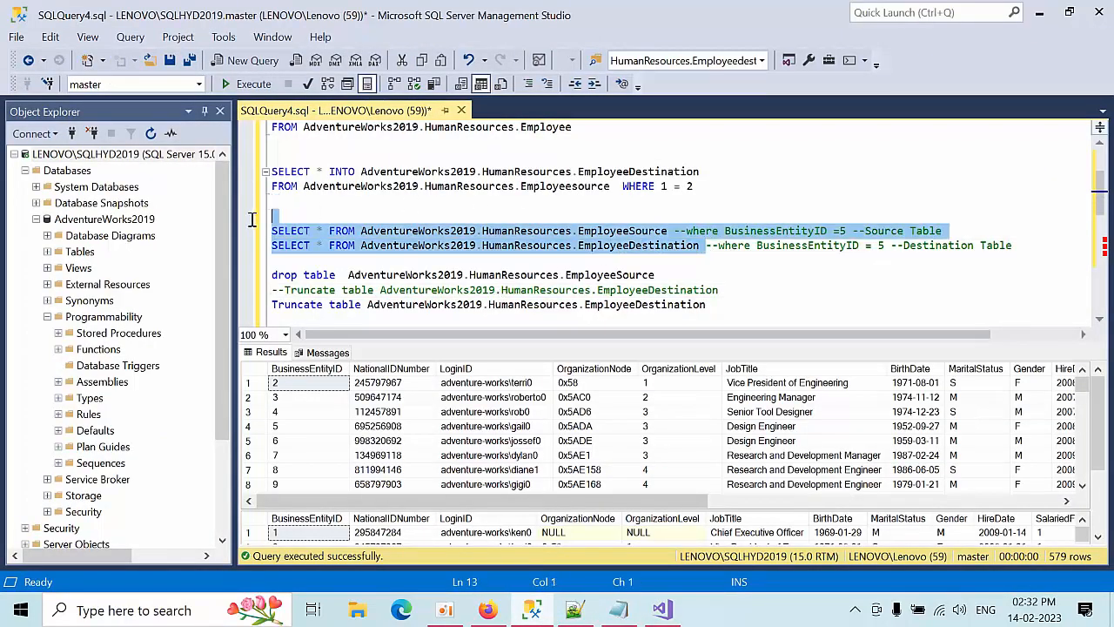
pyautogui.click(251, 84)
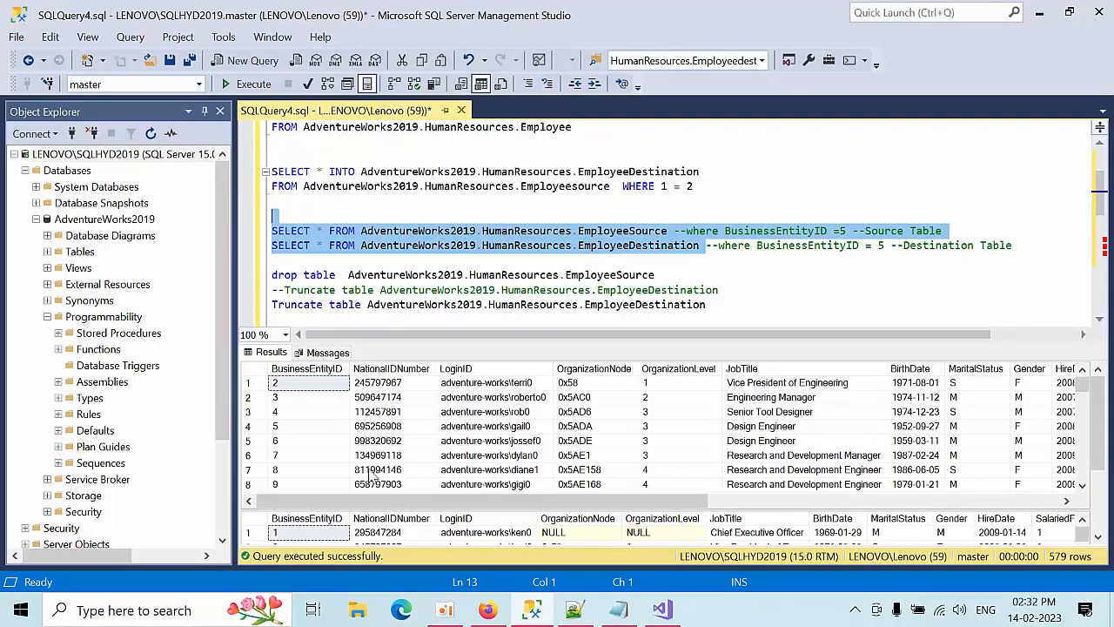
# Compare the BusinessEntityID values in the source and destination results to check whether the deleted employee was removed from the destination.
pyautogui.scroll(-2, 370, 461)
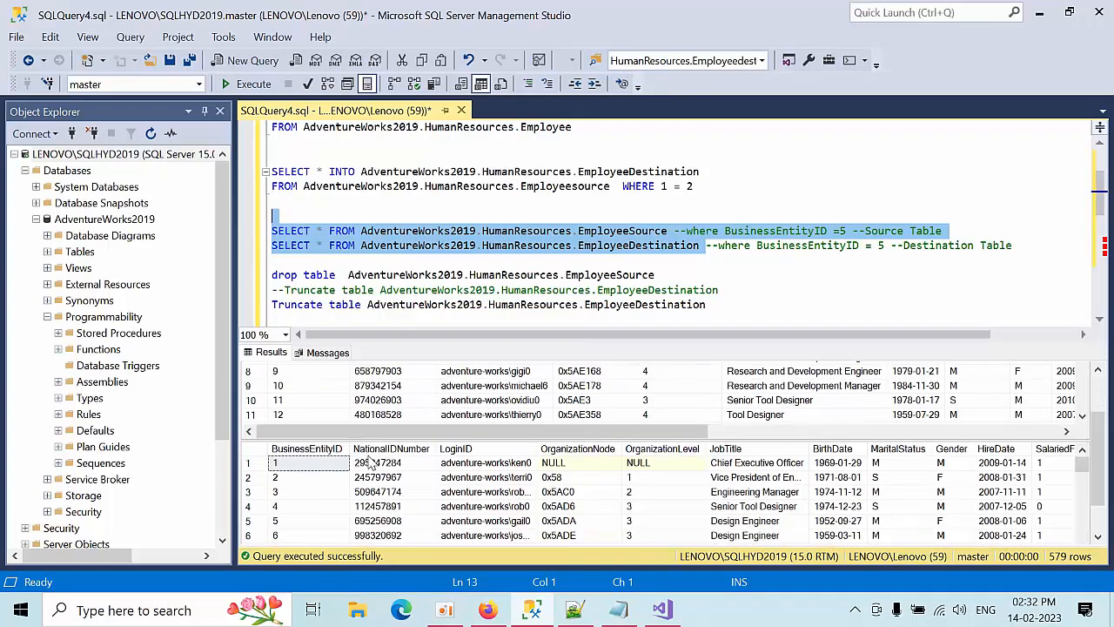
pyautogui.scroll(2, 370, 461)
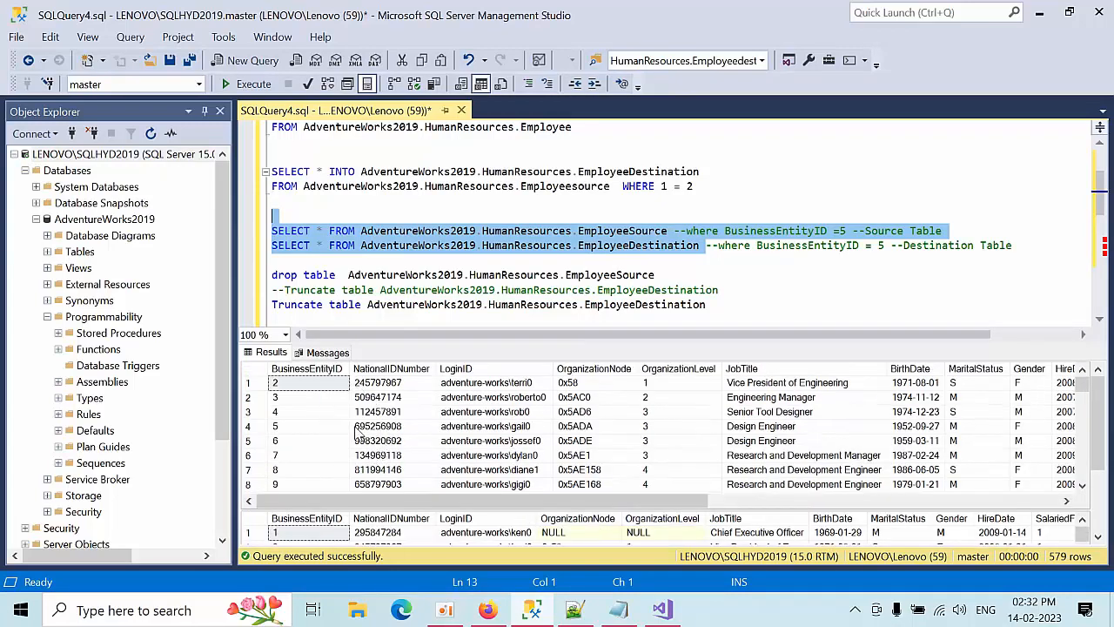
pyautogui.click(382, 415)
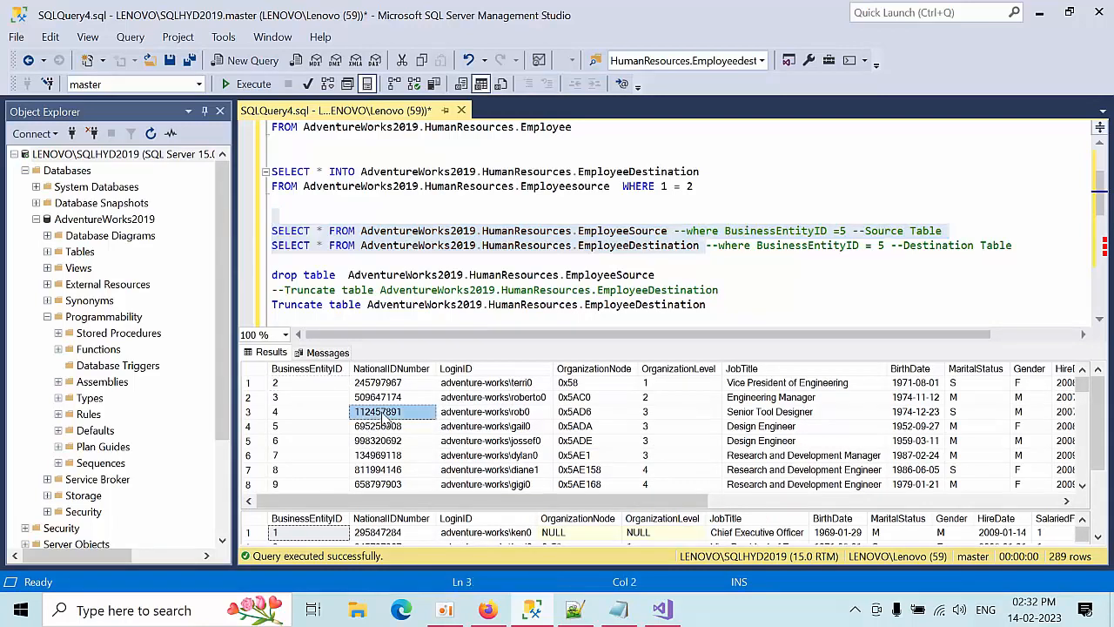
pyautogui.click(300, 383)
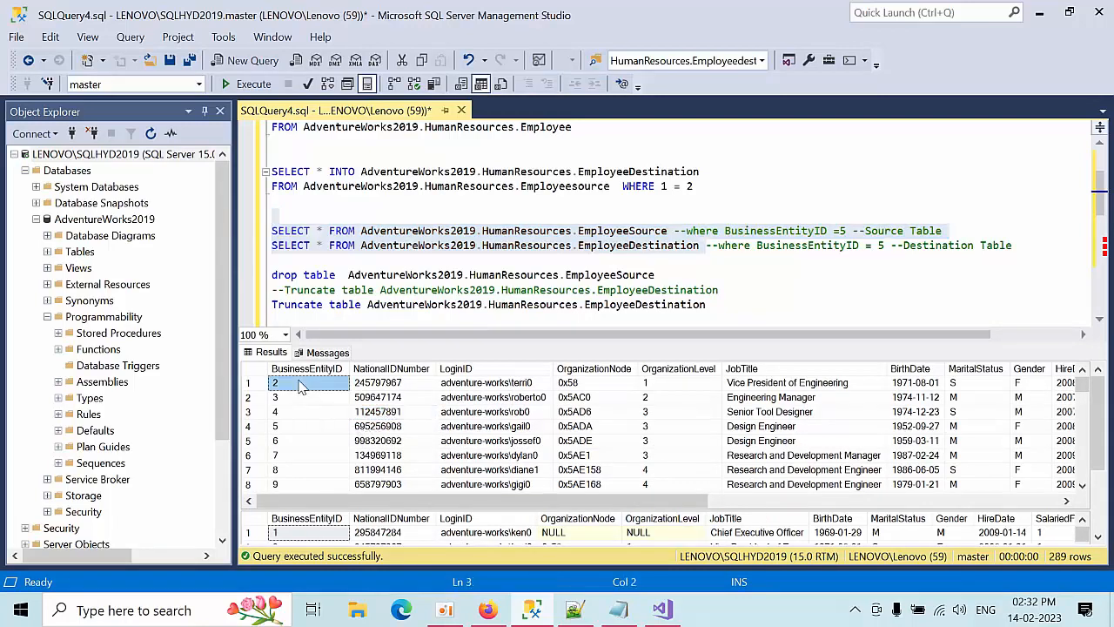
pyautogui.scroll(-1, 340, 448)
pyautogui.scroll(1, 340, 448)
pyautogui.scroll(-3, 315, 520)
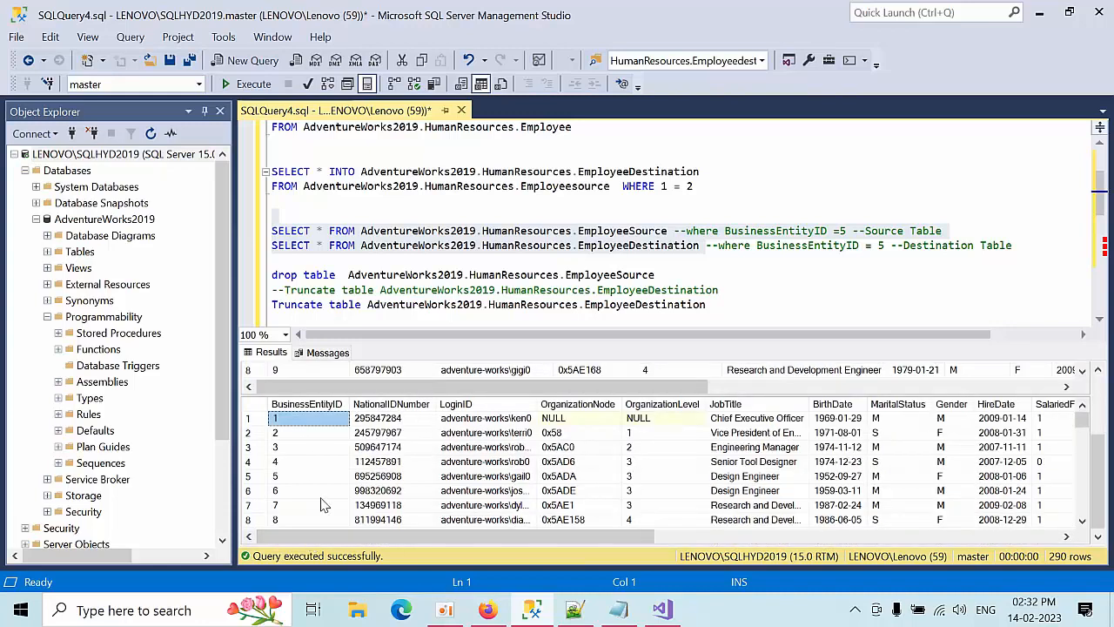
pyautogui.click(372, 477)
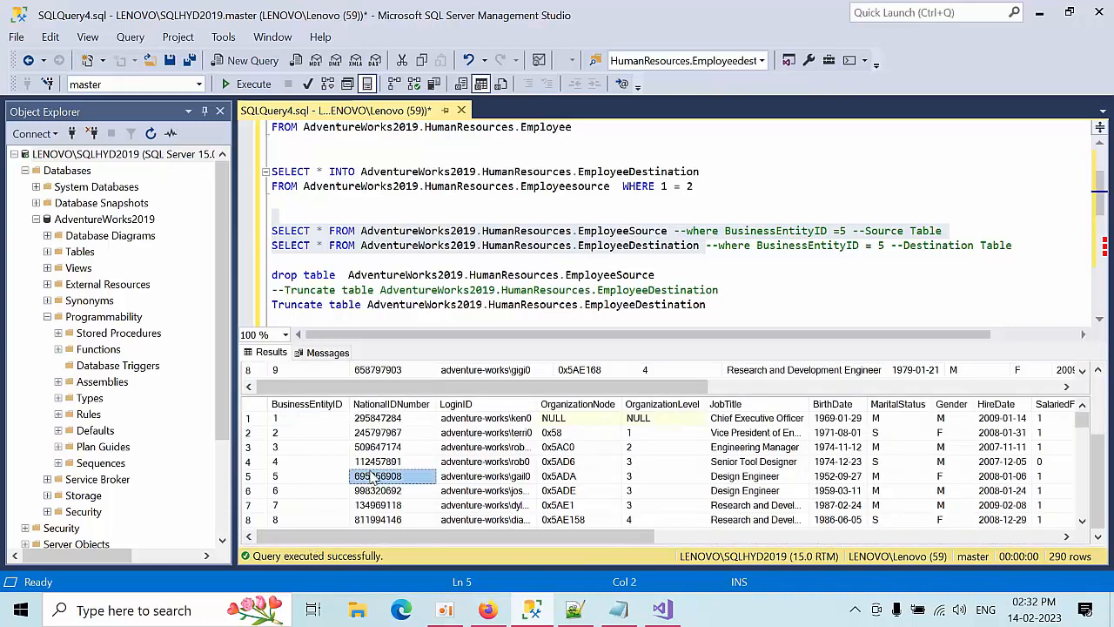
pyautogui.scroll(3, 331, 376)
pyautogui.moveTo(309, 383); pyautogui.dragTo(311, 484)
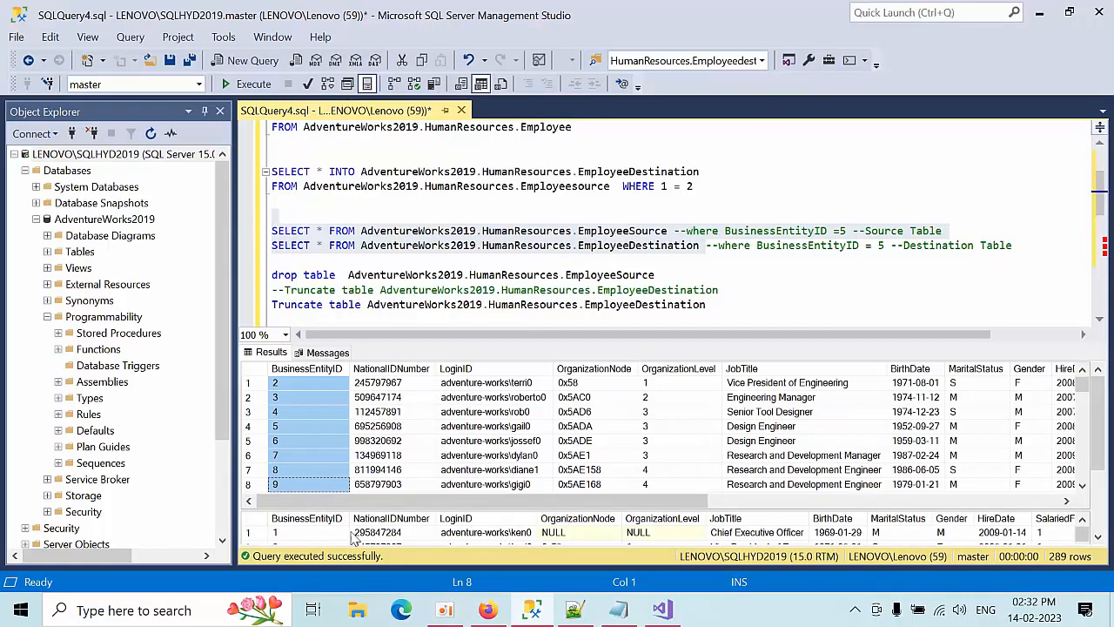
pyautogui.click(334, 413)
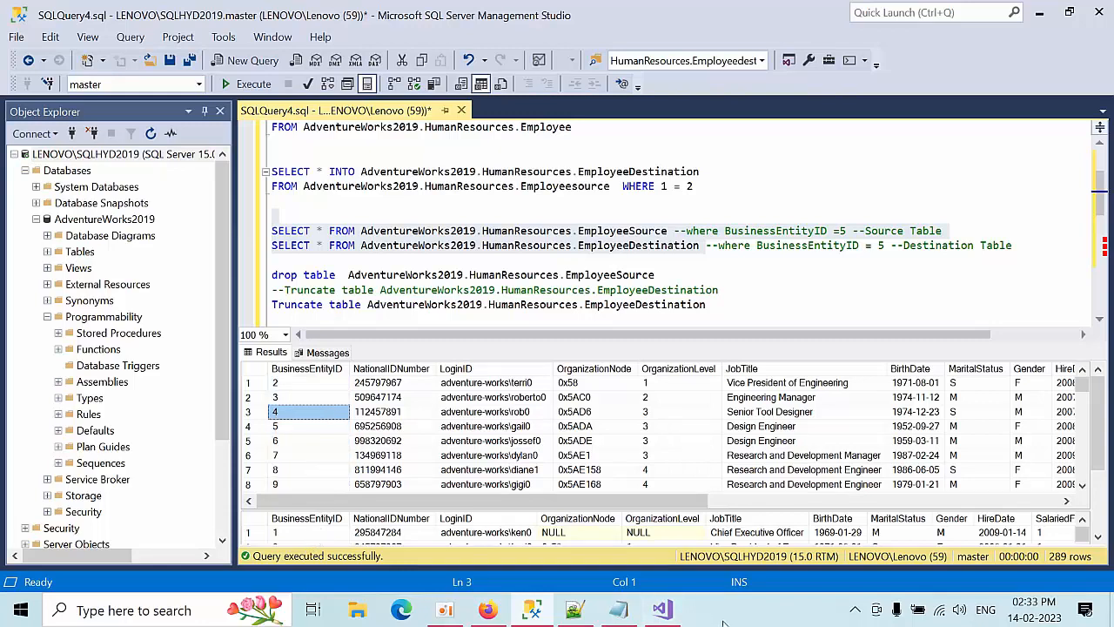
# Switch to Visual Studio and delete the Lookup No Match Output path to the OLE DB Command in the Incremental delete data flow.
pyautogui.click(665, 610)
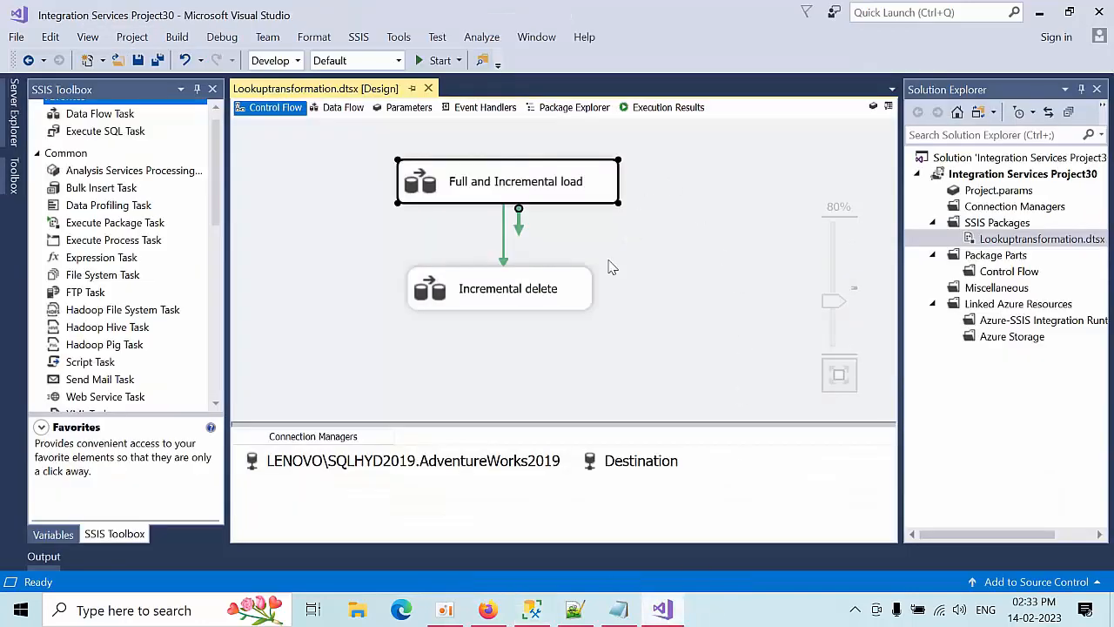
pyautogui.doubleClick(499, 294)
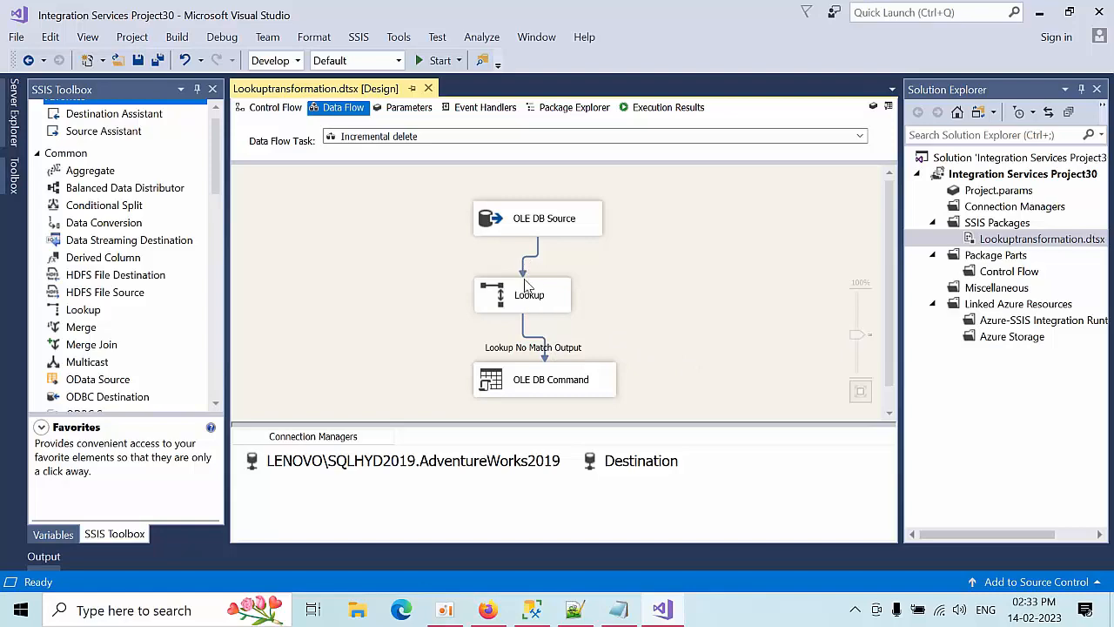
pyautogui.click(545, 347)
pyautogui.doubleClick(545, 347)
pyautogui.click(702, 532)
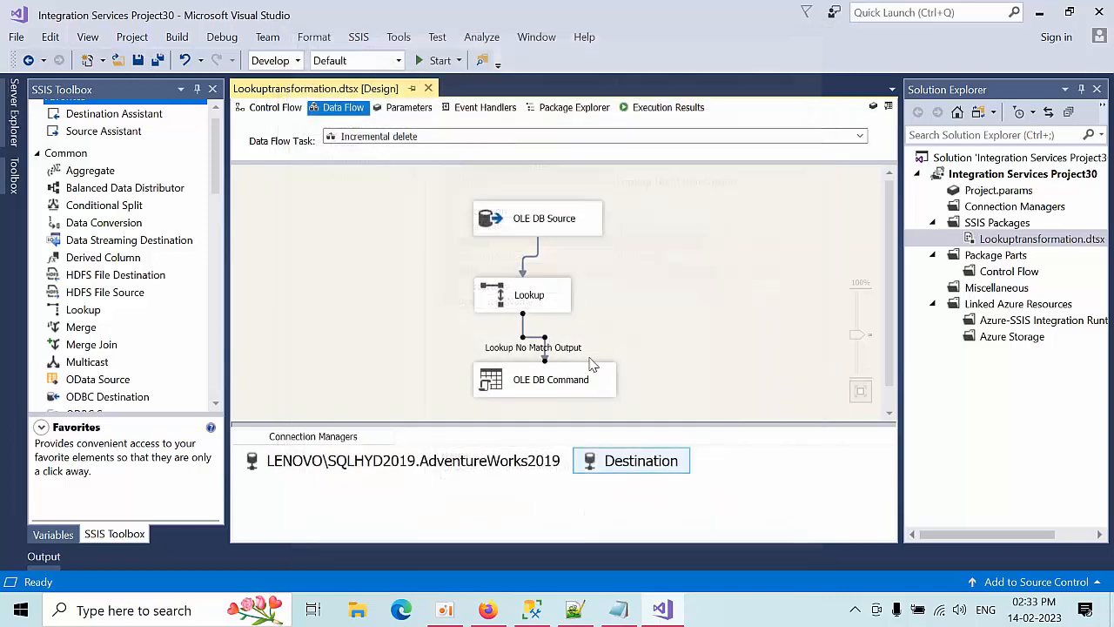
pyautogui.press('Delete')
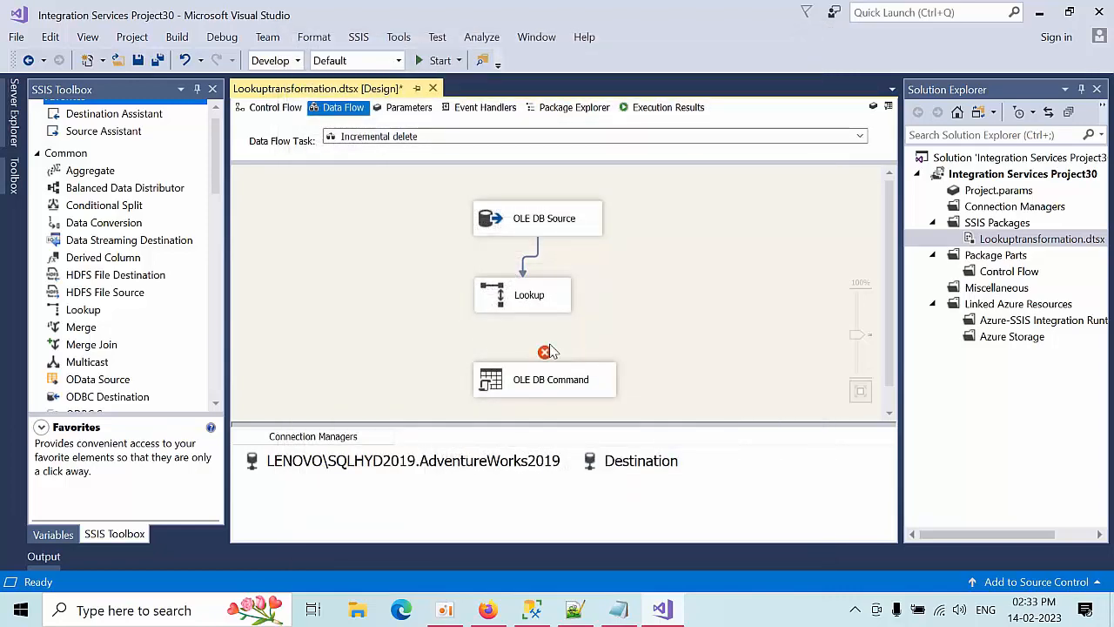
# Connect the Lookup to the OLE DB Command using Lookup Match Output.
pyautogui.click(512, 309)
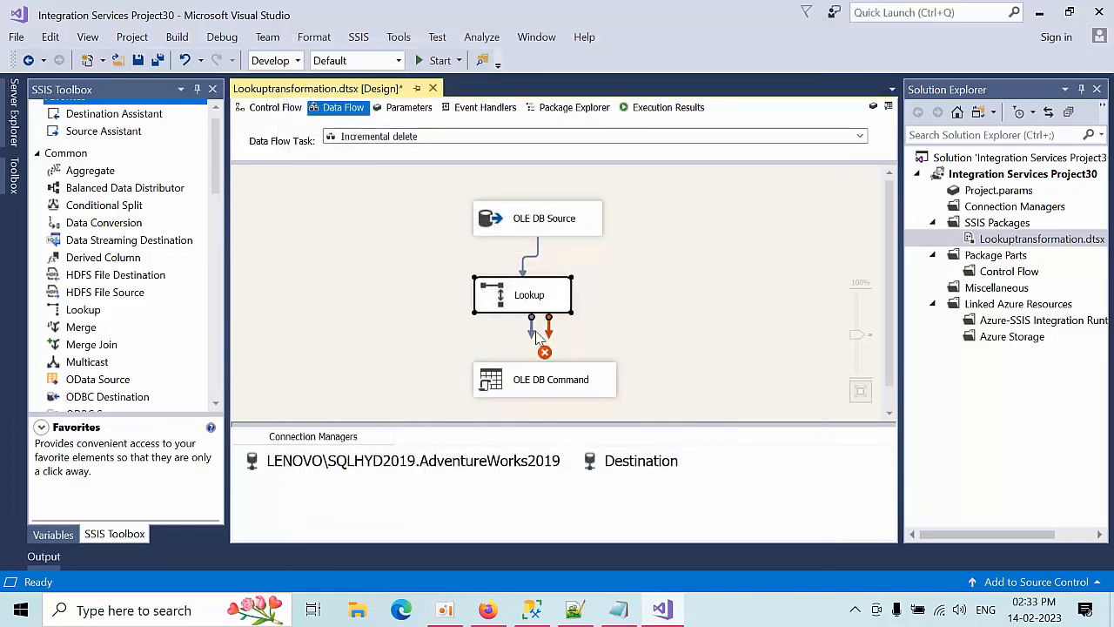
pyautogui.moveTo(534, 337); pyautogui.dragTo(522, 380)
pyautogui.click(484, 302)
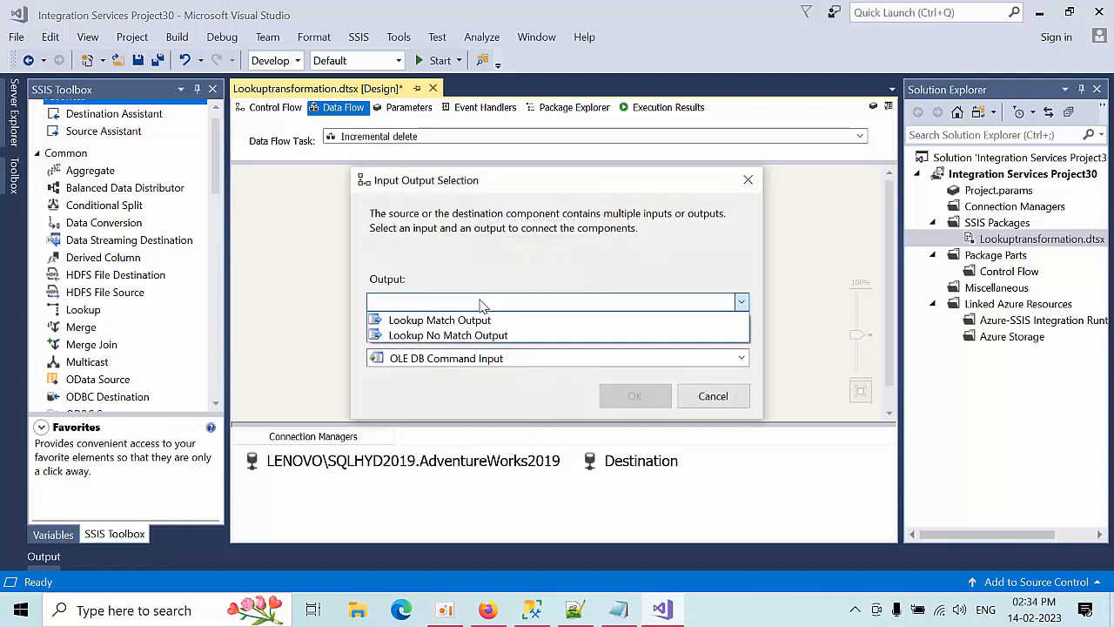
pyautogui.click(453, 321)
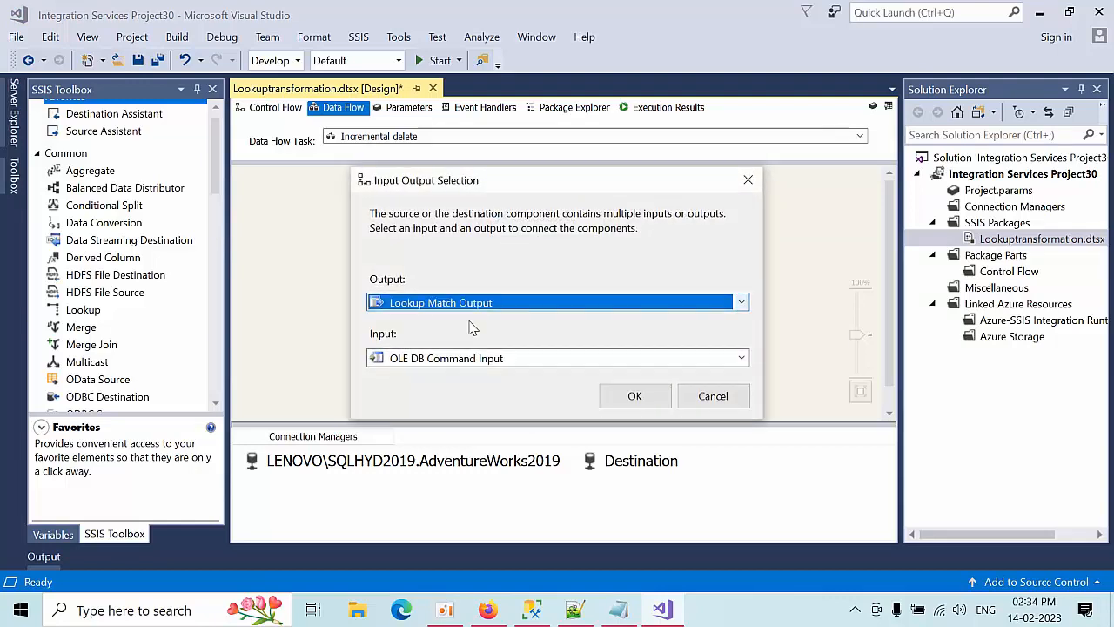
pyautogui.click(623, 400)
pyautogui.click(631, 326)
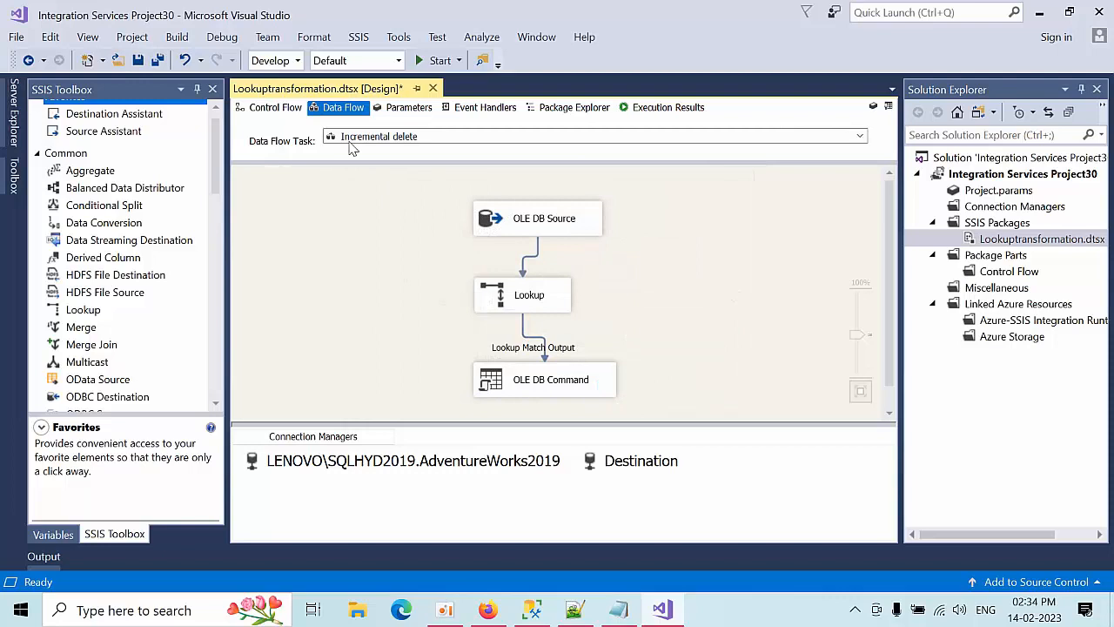
# Run the package with the changed Incremental delete data flow, stop debugging, and return to the control flow.
pyautogui.click(421, 61)
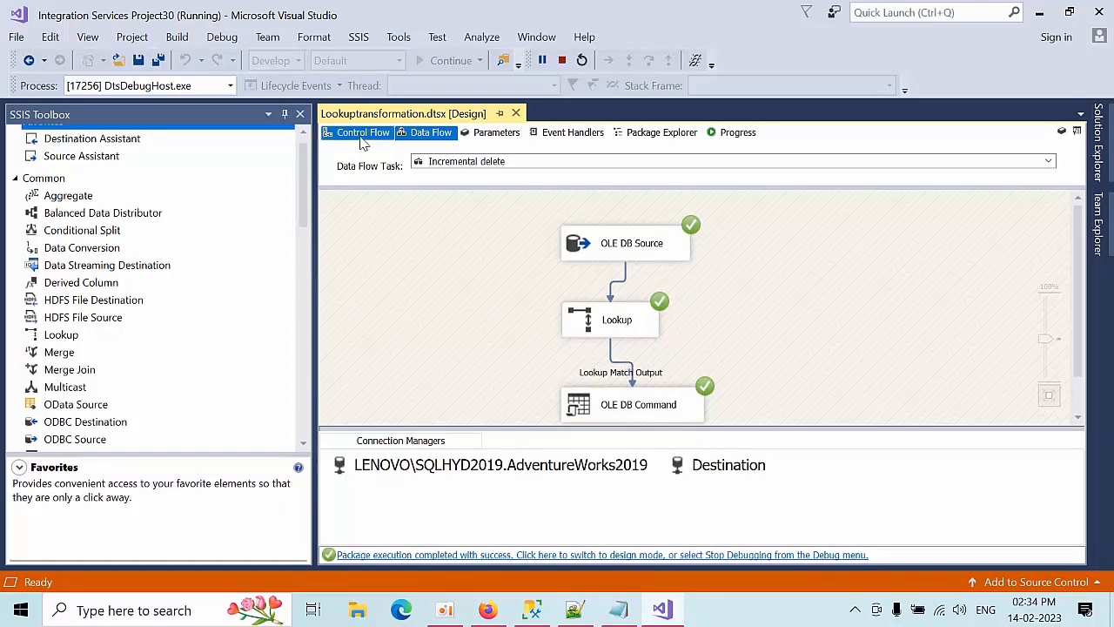
pyautogui.click(561, 59)
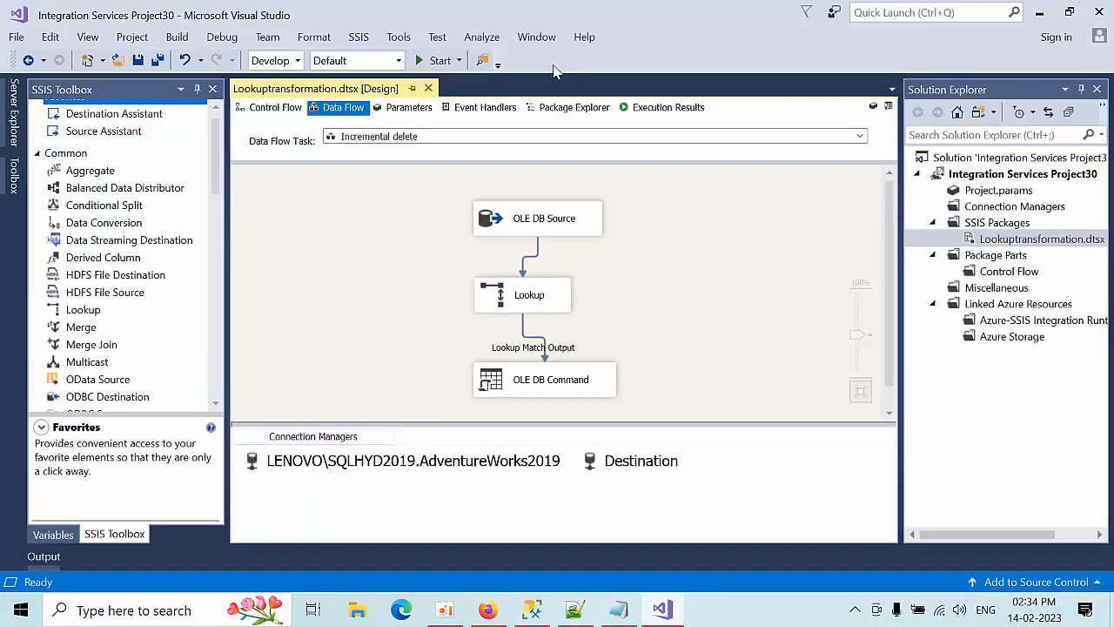
pyautogui.click(272, 108)
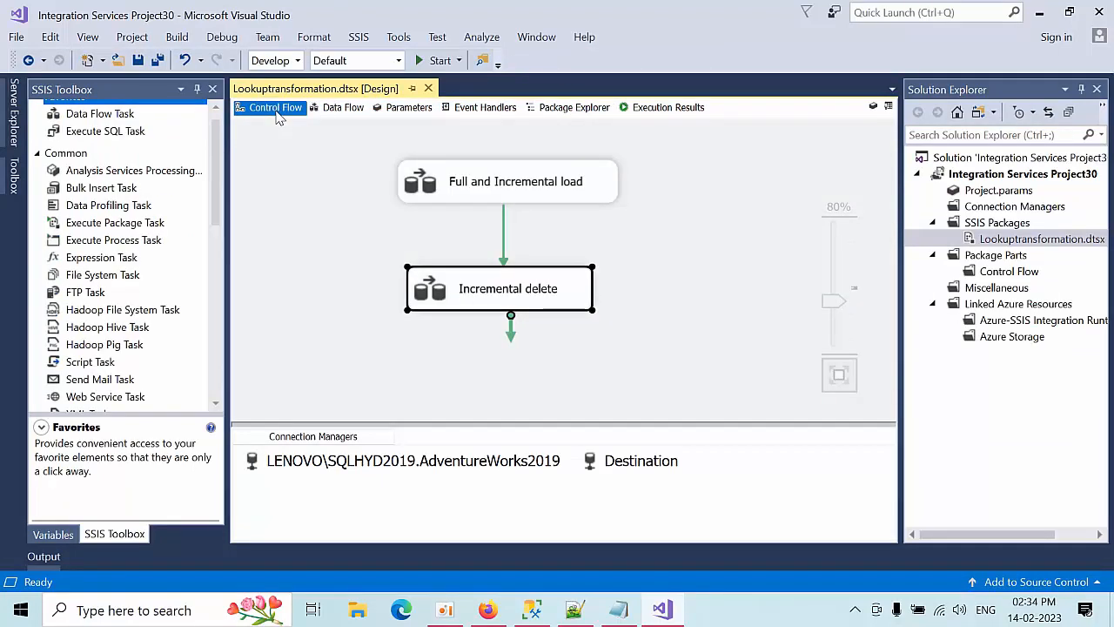
# Switch to SQL Server Management Studio, requery both employee tables, and check the destination results for BusinessEntityID 1.
pyautogui.click(531, 609)
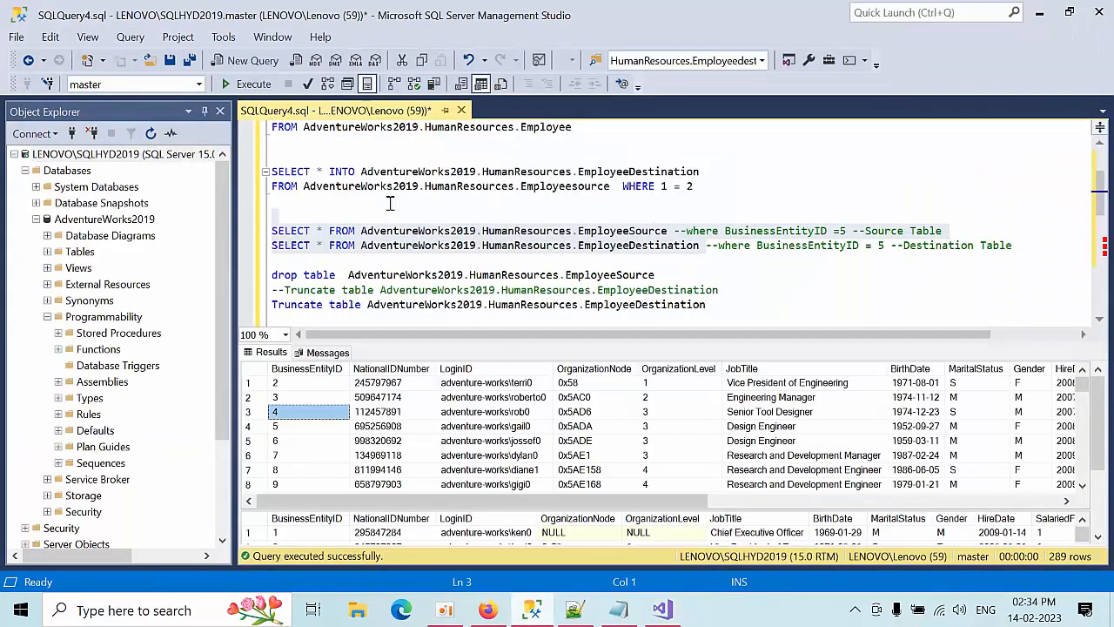
pyautogui.click(242, 85)
pyautogui.click(241, 85)
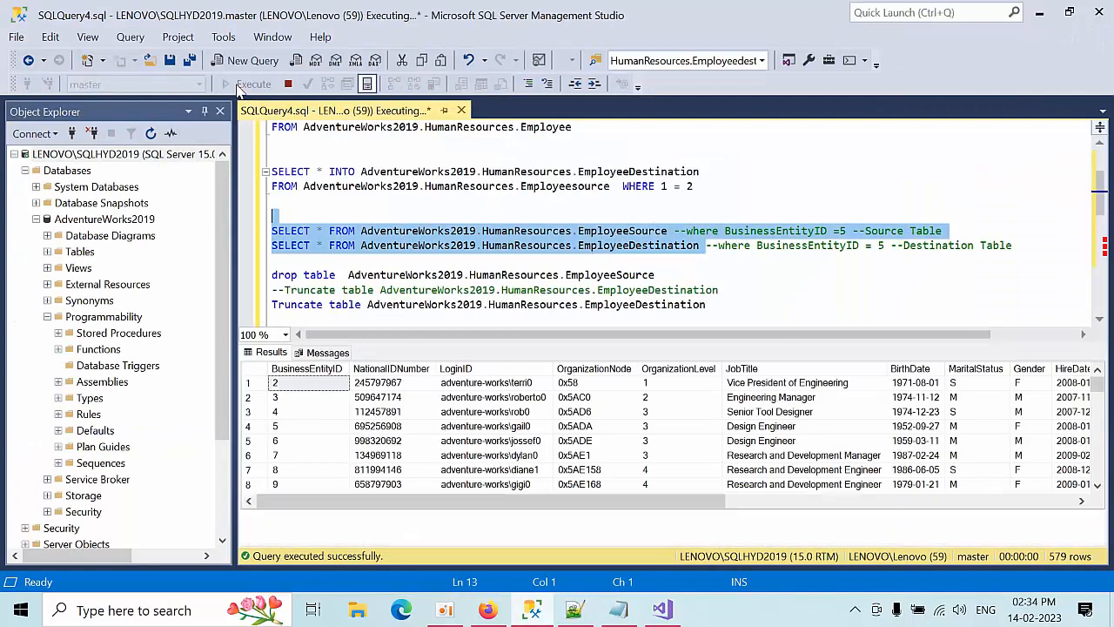
pyautogui.click(241, 85)
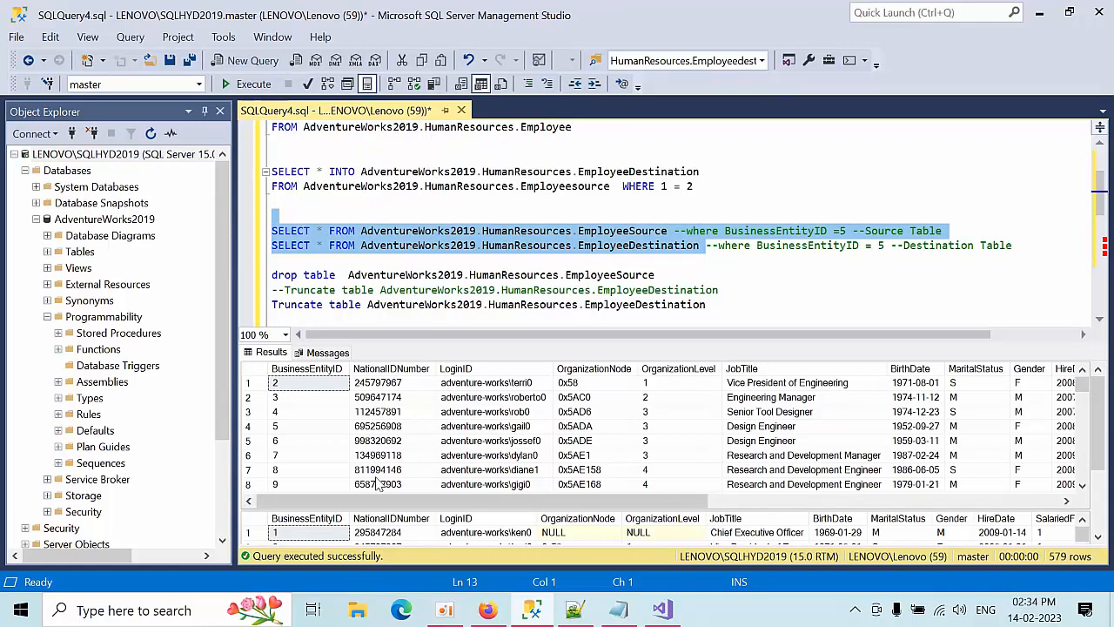
pyautogui.click(313, 534)
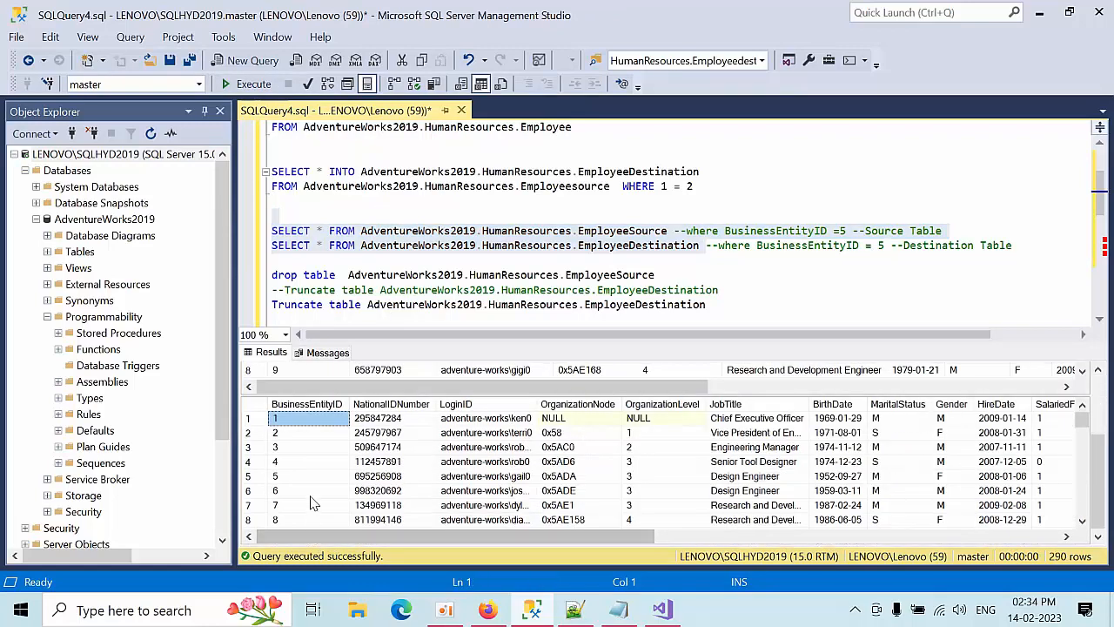
pyautogui.click(295, 432)
pyautogui.click(298, 418)
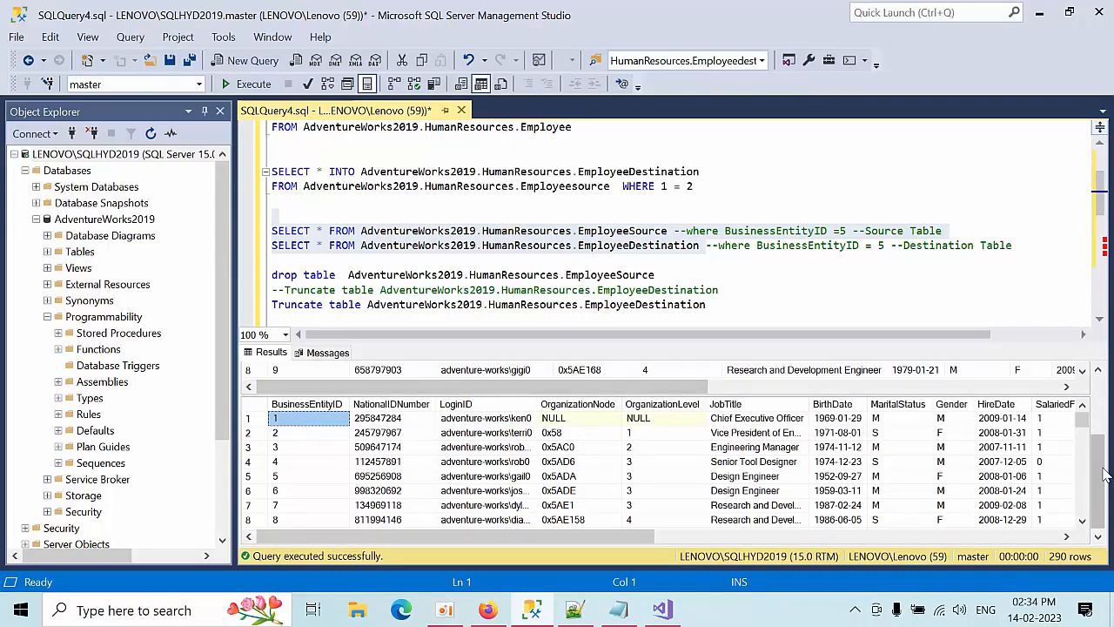
pyautogui.moveTo(1098, 463)
pyautogui.mouseDown()
pyautogui.moveTo(1082, 376)
pyautogui.moveTo(1090, 479)
pyautogui.mouseUp()
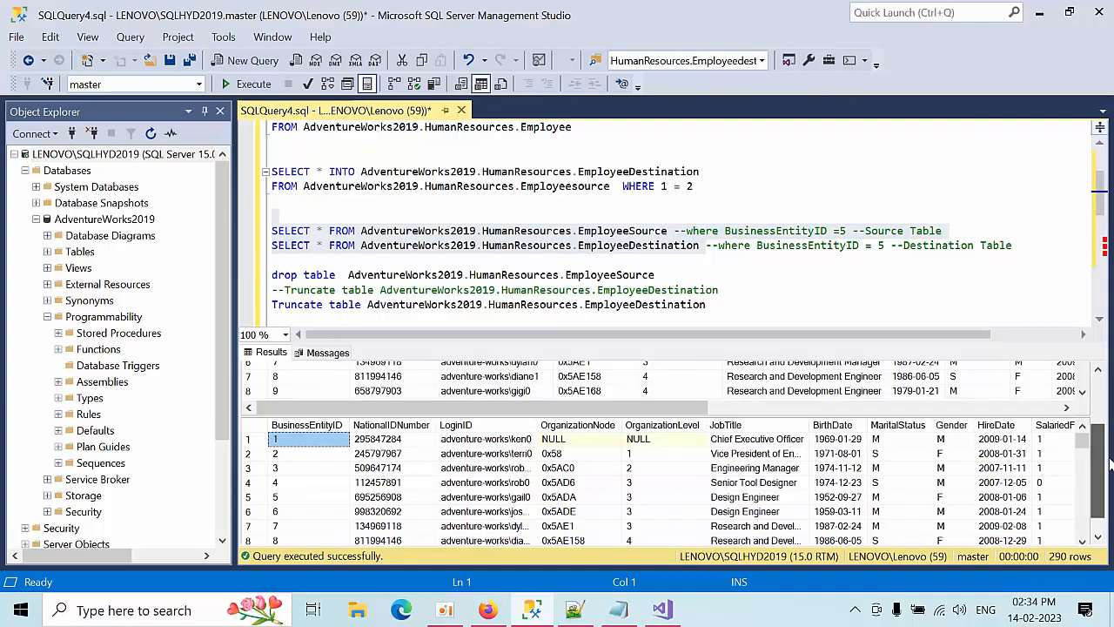
# Switch to Visual Studio and open the Incremental delete data flow.
pyautogui.click(585, 616)
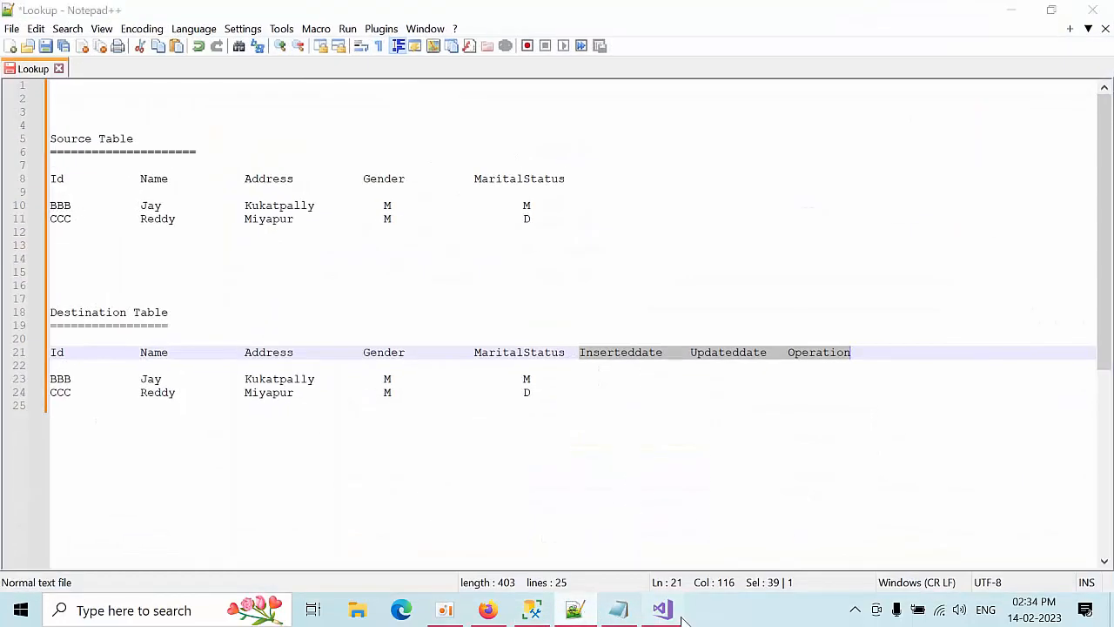
pyautogui.click(662, 610)
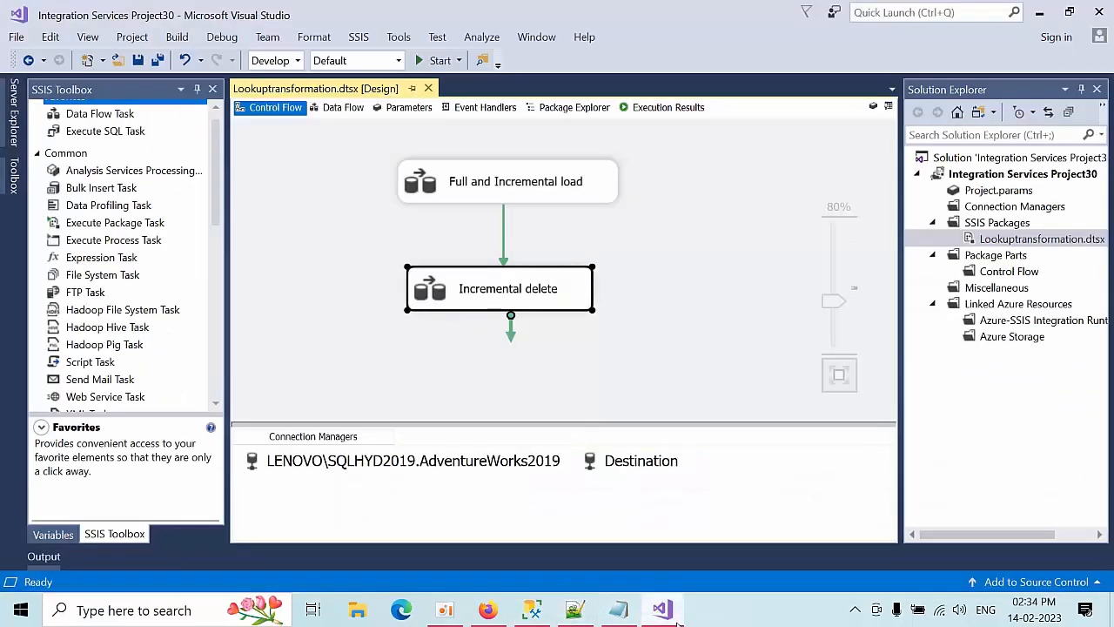
pyautogui.click(554, 292)
pyautogui.doubleClick(459, 291)
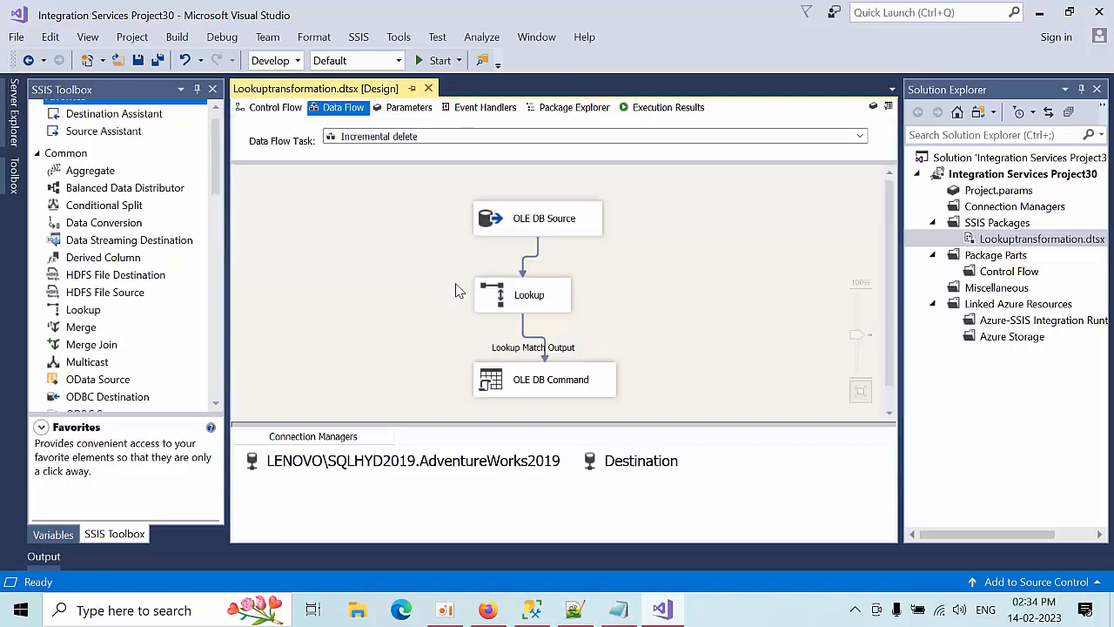
# Examine the OLE DB Source's table and its full column list for the audit columns, then close the editor without changes.
pyautogui.doubleClick(550, 216)
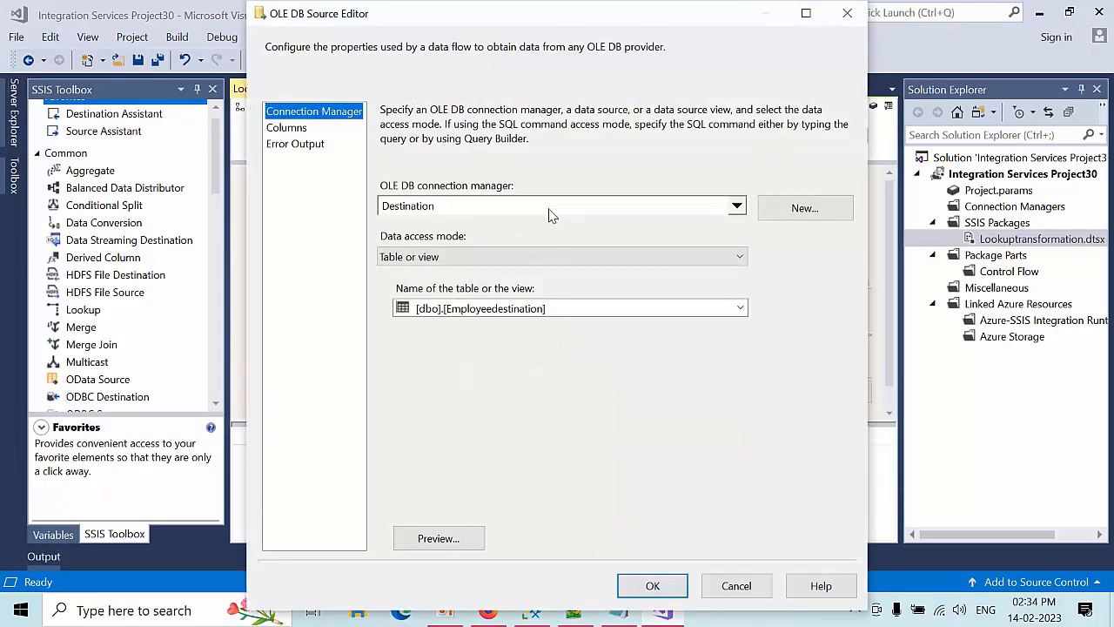
pyautogui.click(276, 129)
pyautogui.scroll(-2, 562, 406)
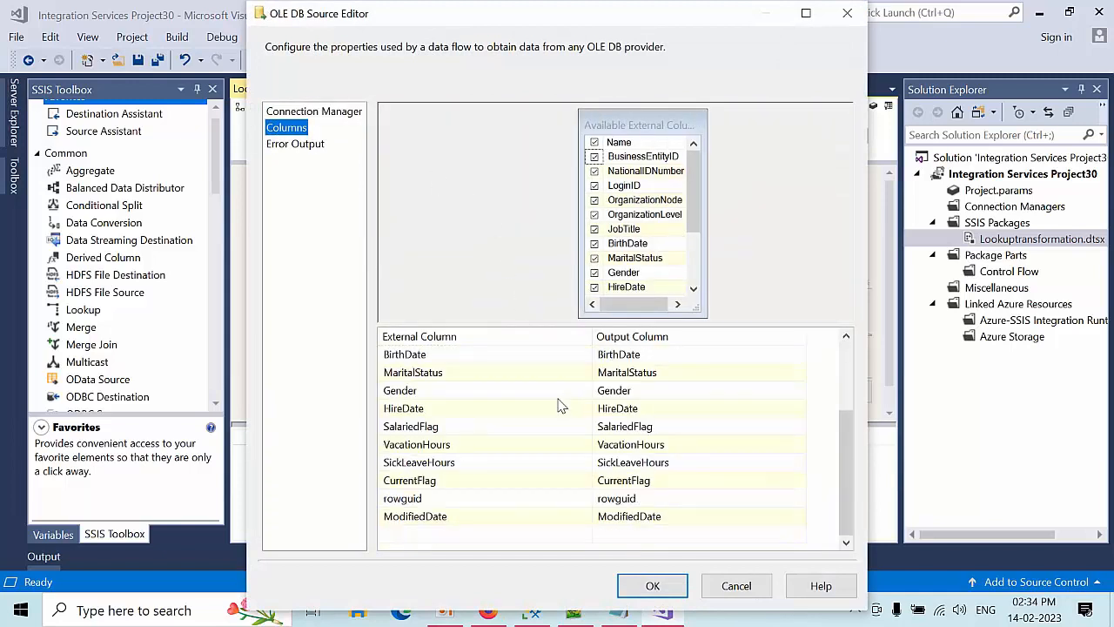
pyautogui.scroll(3, 564, 424)
pyautogui.scroll(-3, 564, 424)
pyautogui.scroll(-2, 616, 246)
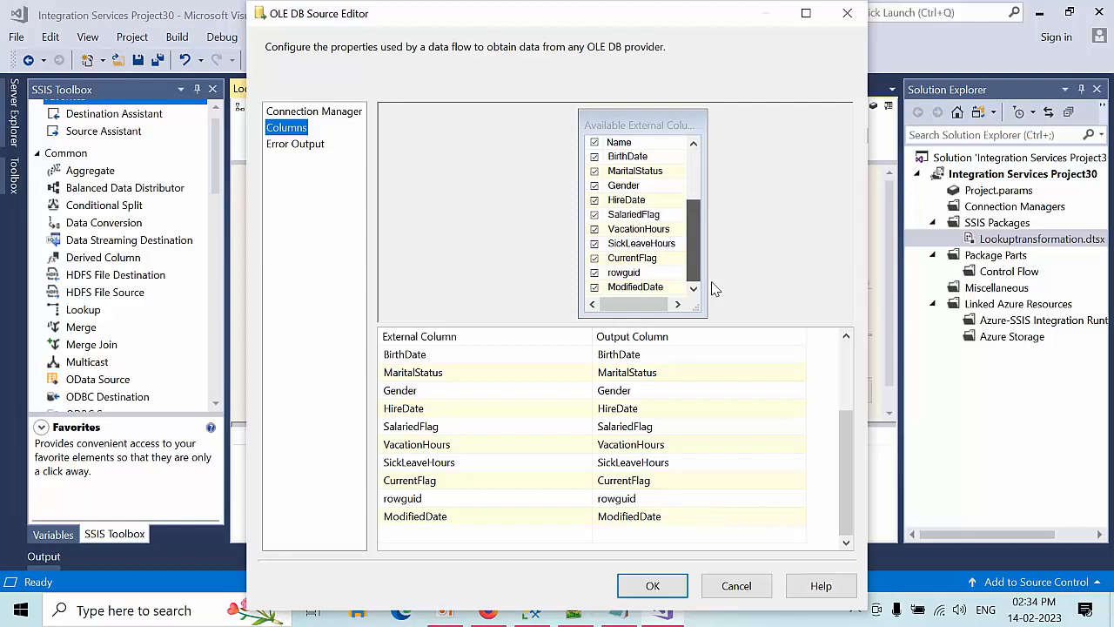
pyautogui.click(314, 111)
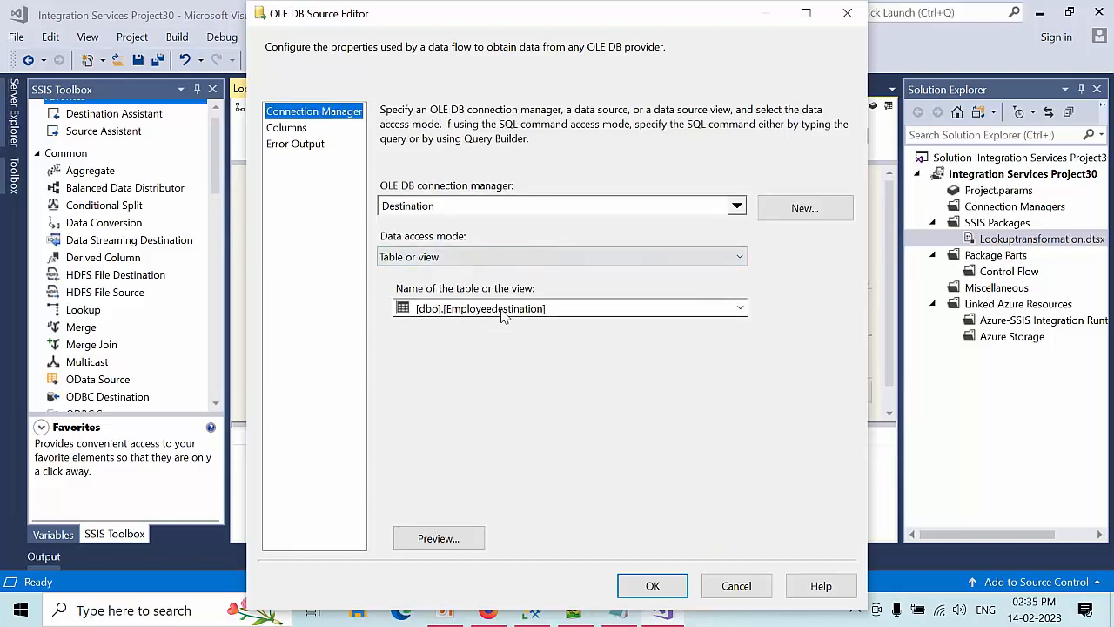
pyautogui.click(296, 129)
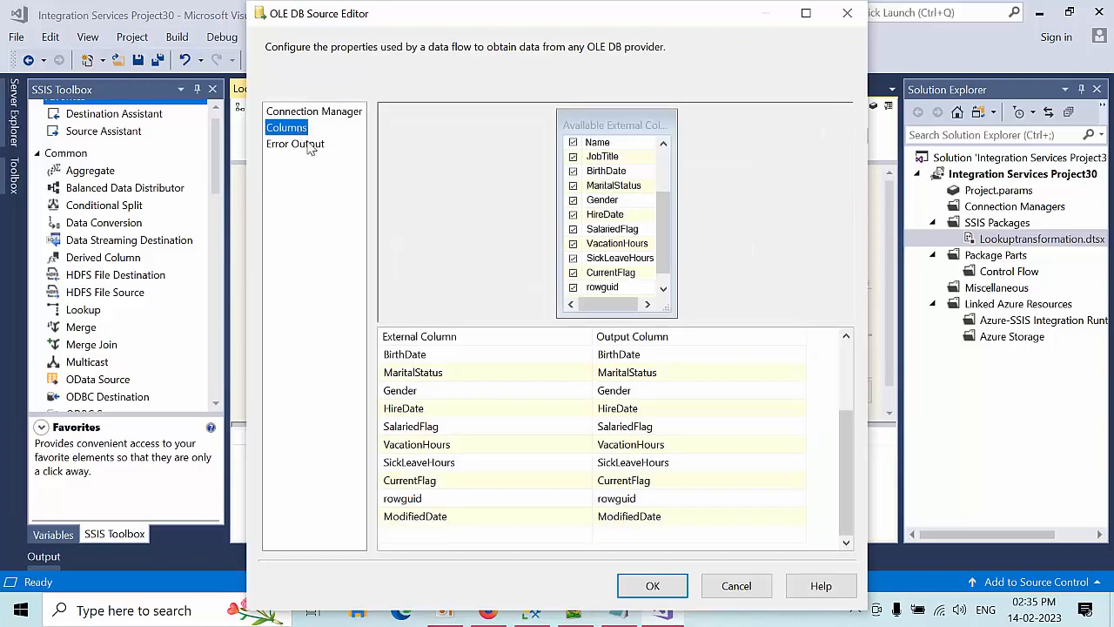
pyautogui.moveTo(658, 209); pyautogui.dragTo(666, 286)
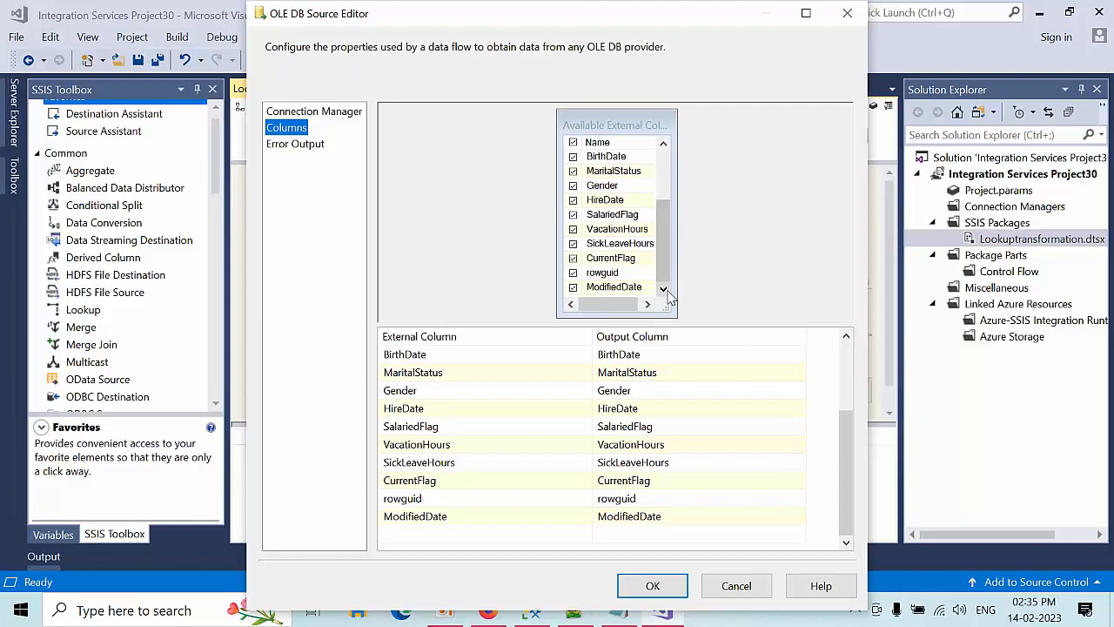
pyautogui.click(575, 518)
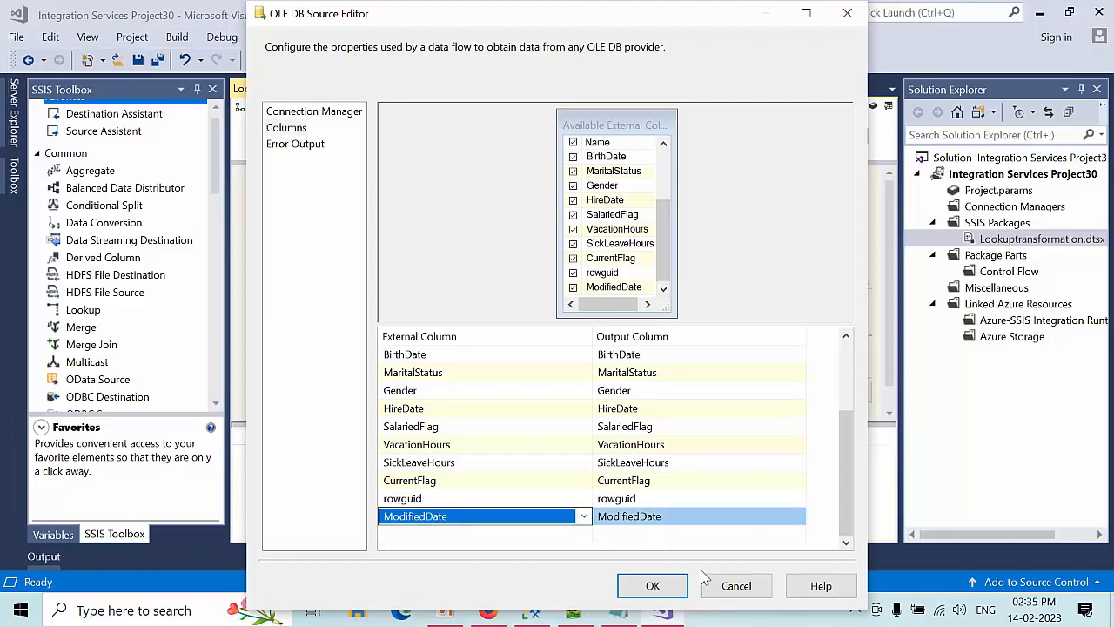
pyautogui.click(735, 586)
# Preview the OLE DB Source's [dbo].[Employeedestination] rows, check the last columns, and cancel out of the editor.
pyautogui.doubleClick(513, 218)
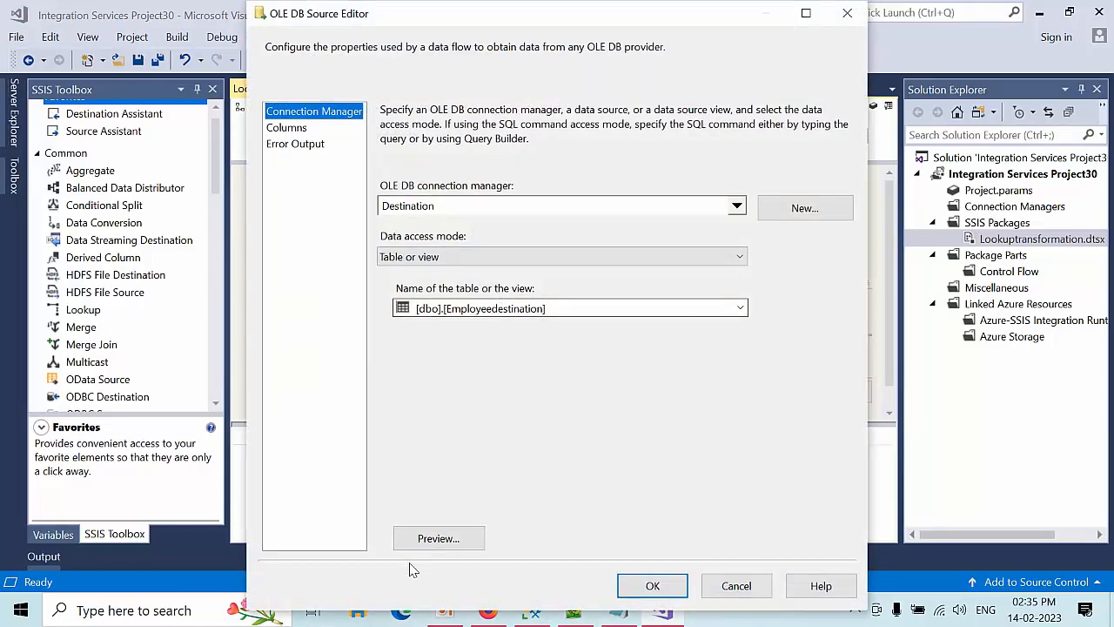
pyautogui.click(440, 538)
pyautogui.moveTo(505, 435); pyautogui.dragTo(412, 438)
pyautogui.click(692, 478)
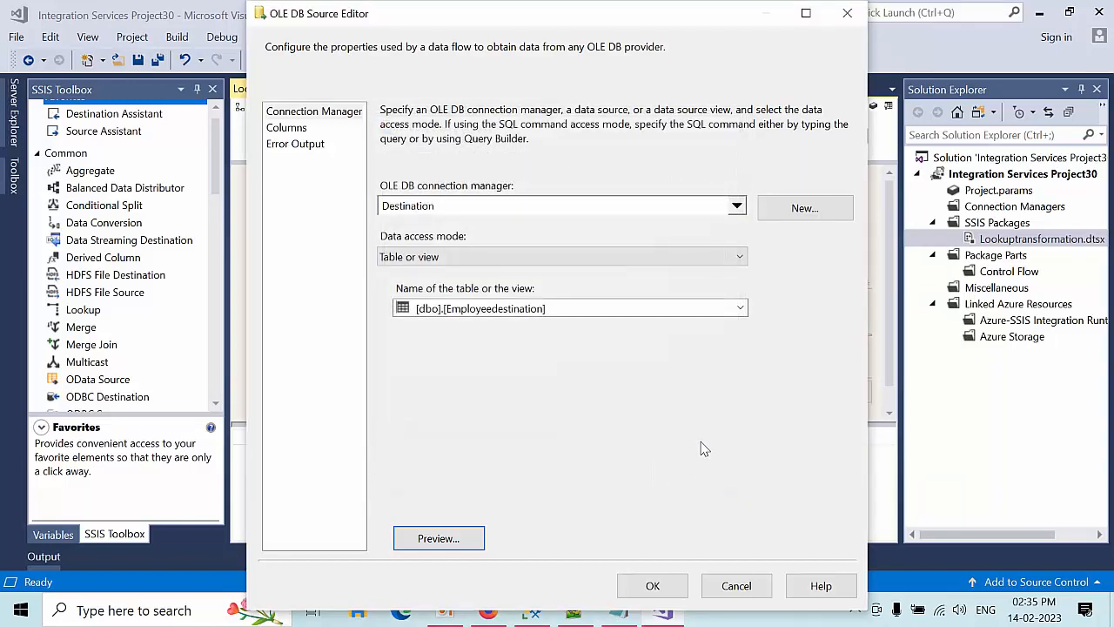
pyautogui.click(641, 312)
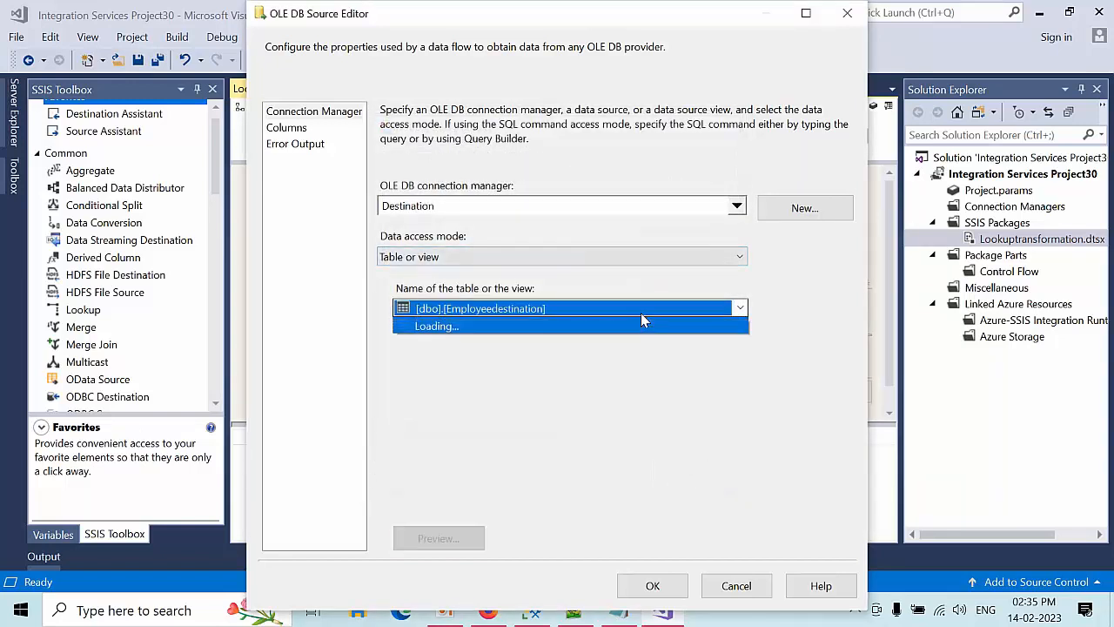
pyautogui.click(736, 553)
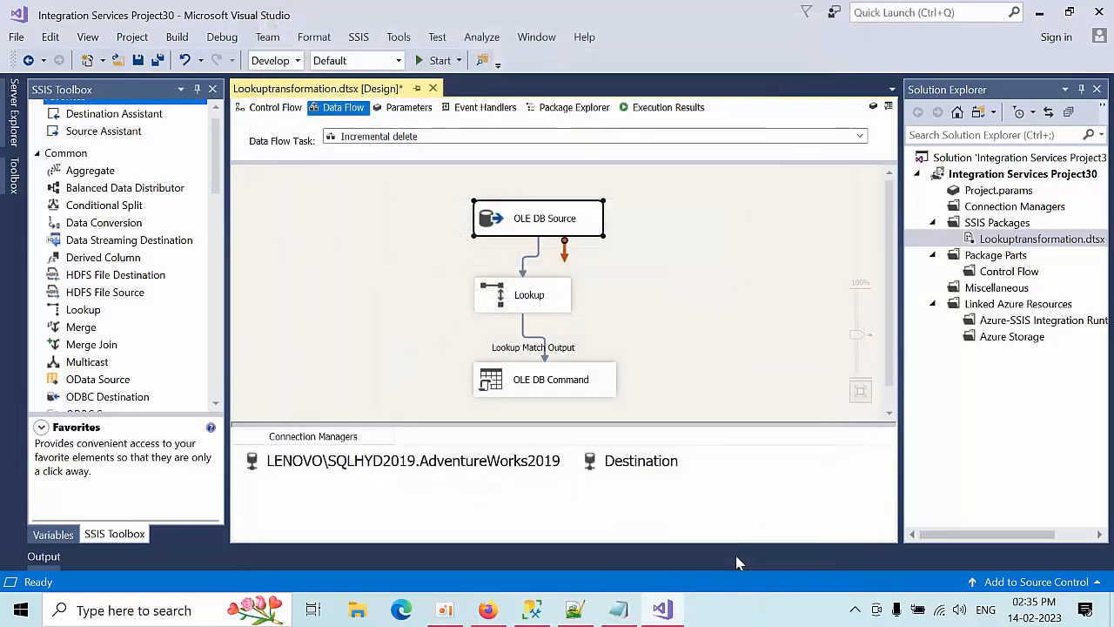
# Switch to SQL Server Management Studio and check the audit columns in the destination results and the table name in its query.
pyautogui.click(542, 613)
pyautogui.moveTo(600, 536); pyautogui.dragTo(1010, 537)
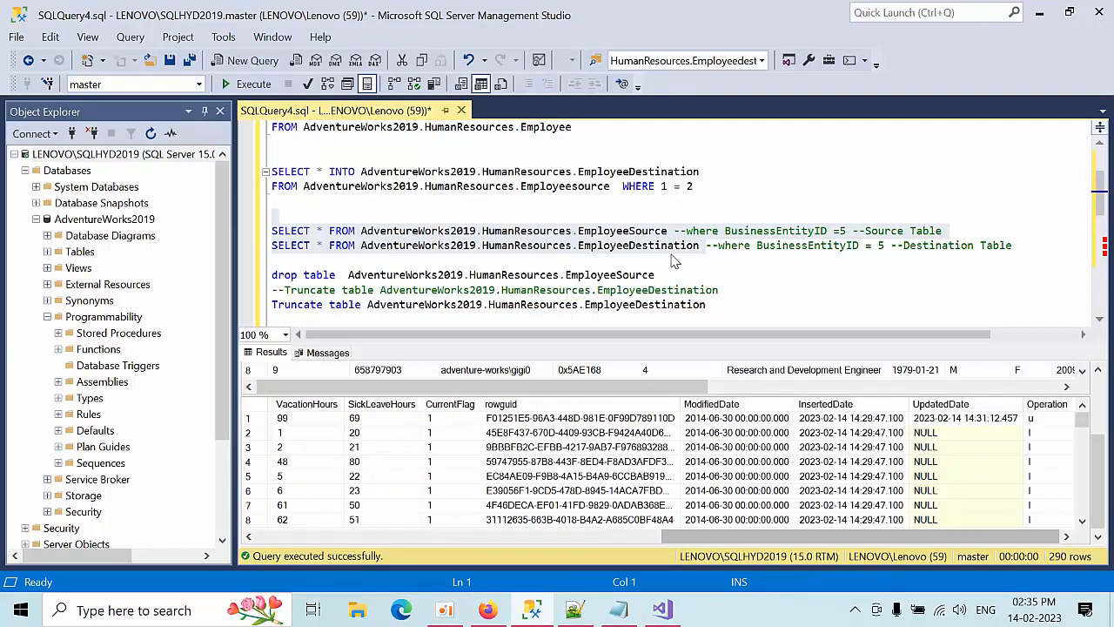
pyautogui.click(624, 246)
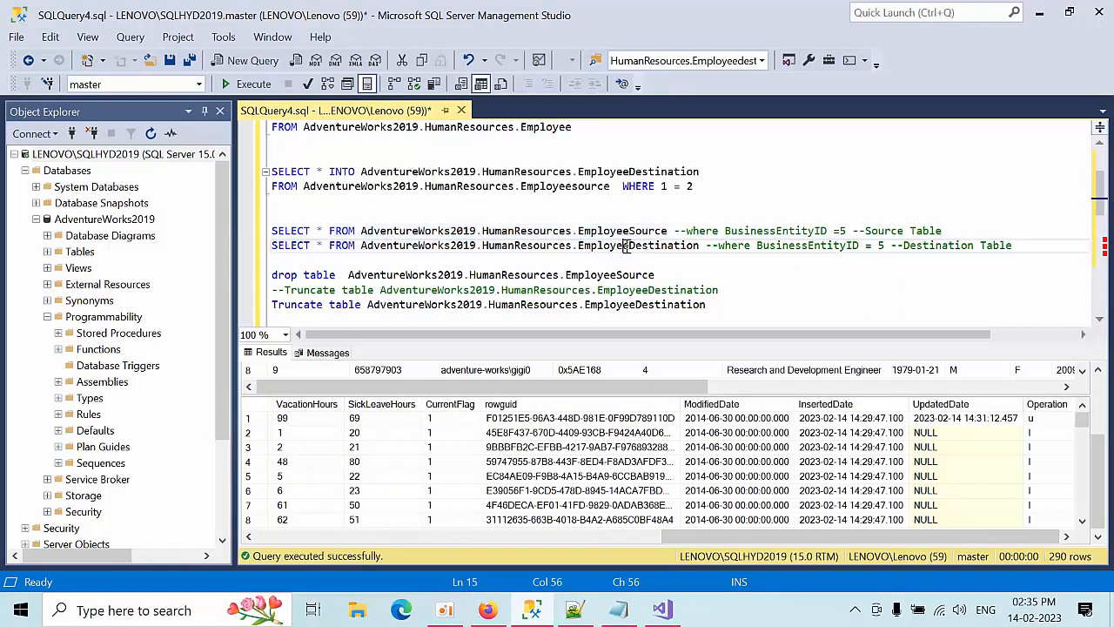
# Switch to Visual Studio and compare the connection and table configured in the OLE DB Source, leaving them unchanged.
pyautogui.click(662, 610)
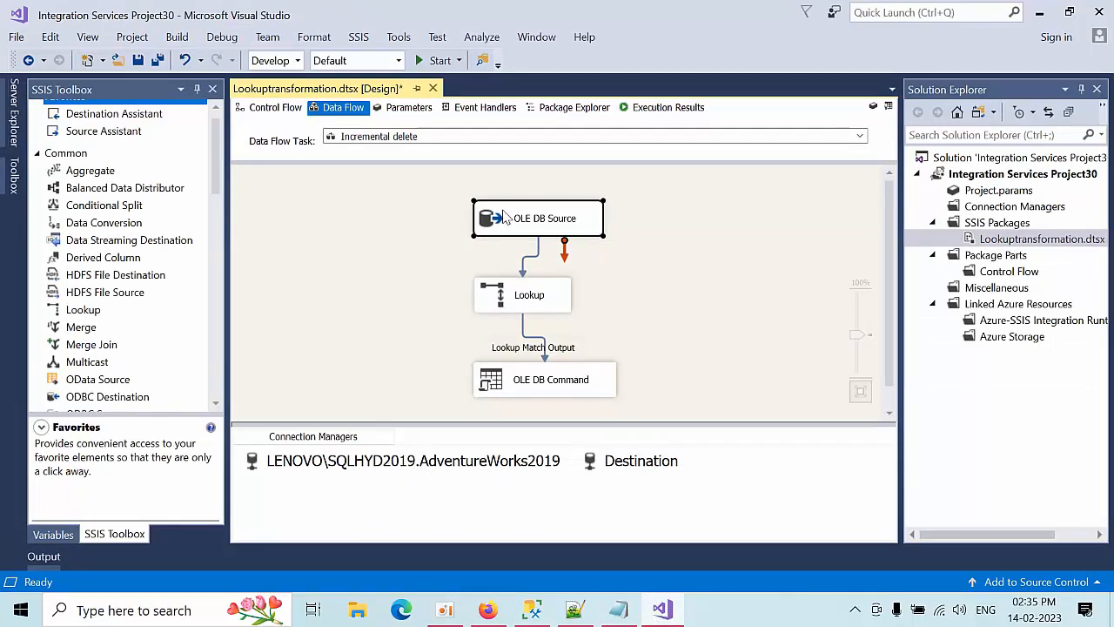
pyautogui.doubleClick(509, 218)
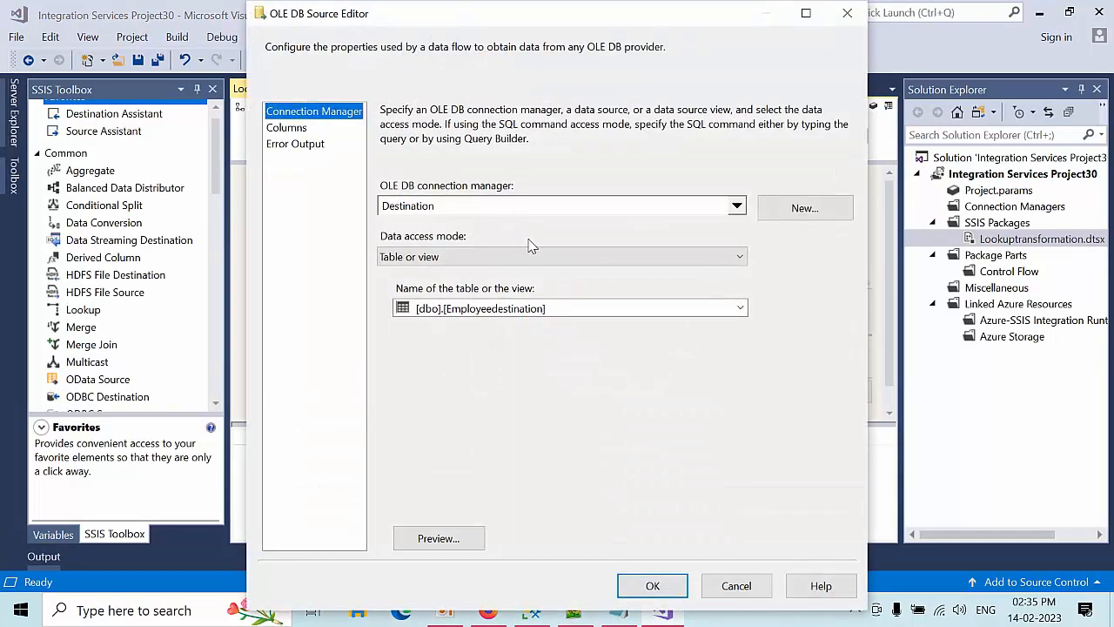
pyautogui.click(844, 13)
# Return to SQL Server Management Studio, run only the HumanResources.EmployeeDestination SELECT, and inspect the InsertedDate, UpdatedDate and Operation columns.
pyautogui.click(1039, 13)
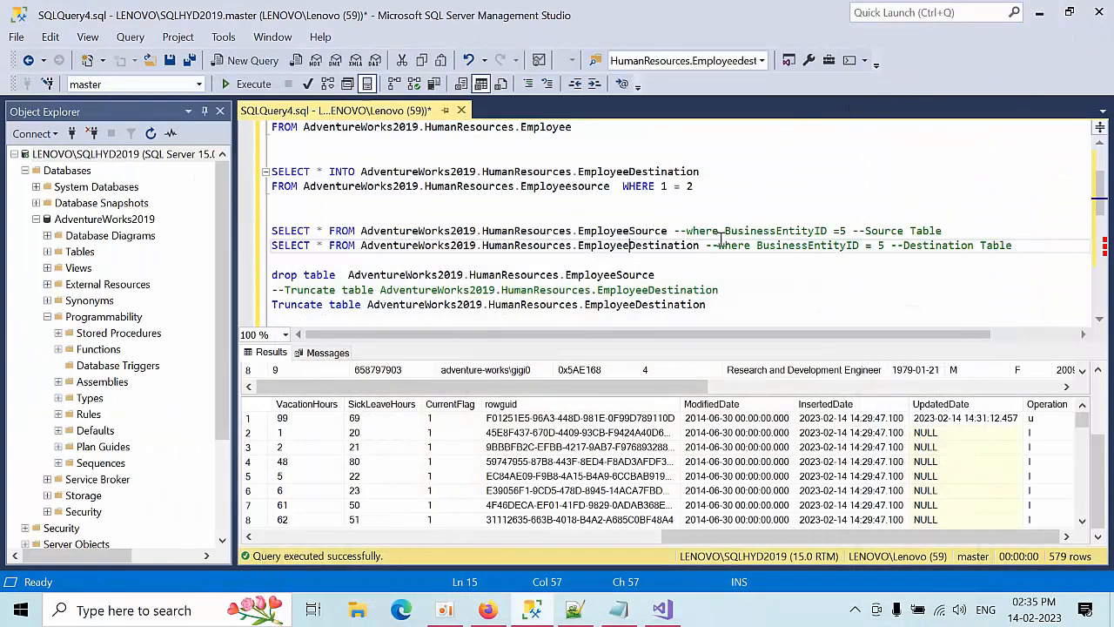
pyautogui.moveTo(701, 246); pyautogui.dragTo(271, 245)
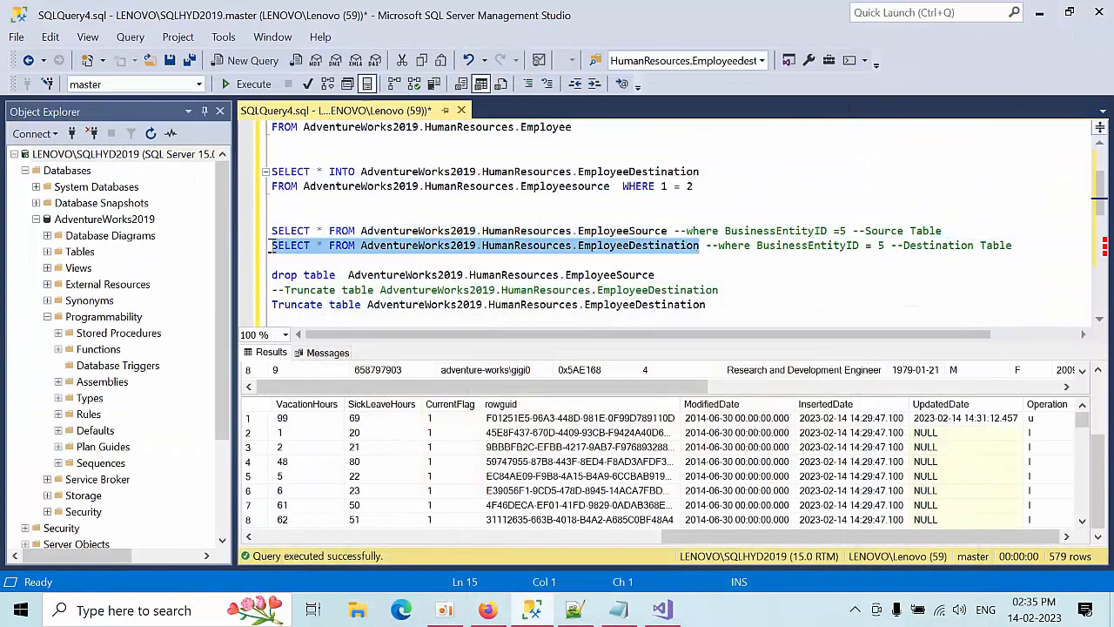
pyautogui.click(231, 88)
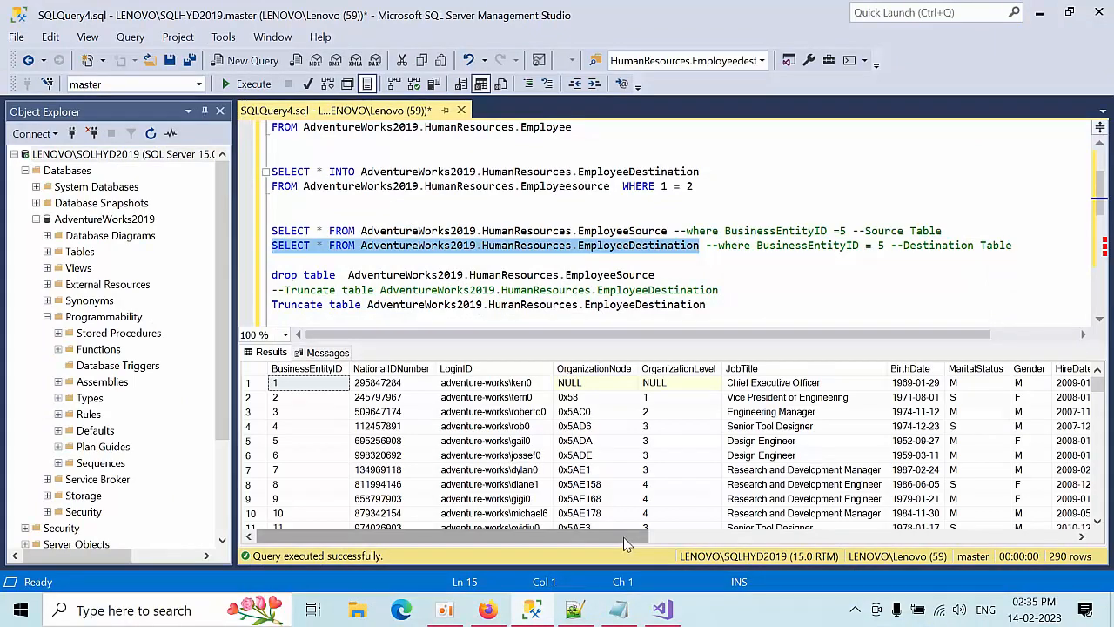
pyautogui.moveTo(623, 535); pyautogui.dragTo(1058, 522)
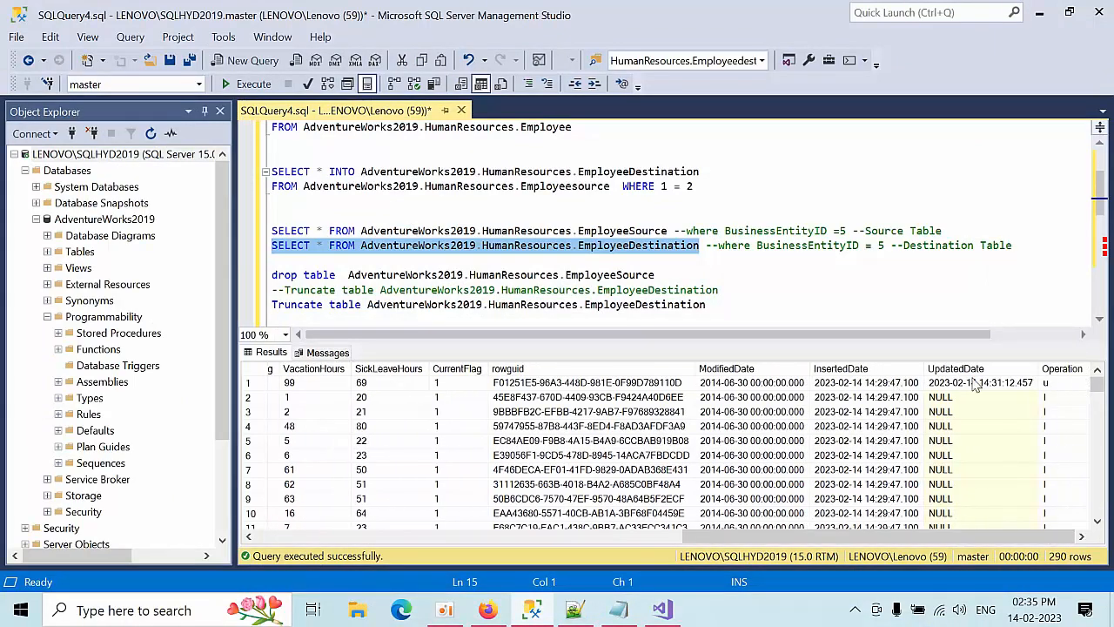
# Switch to Visual Studio and set the OLE DB Source to connection LENOVO\SQLHYD2019.AdventureWorks2019 and table [HumanResources].[EmployeeDestination].
pyautogui.click(661, 610)
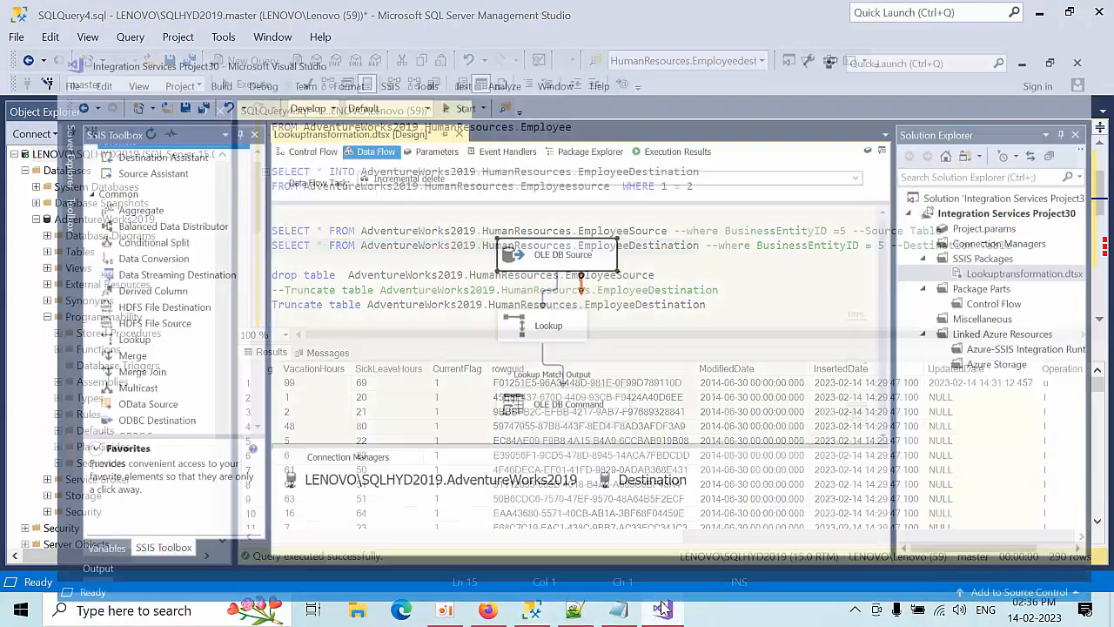
pyautogui.doubleClick(527, 224)
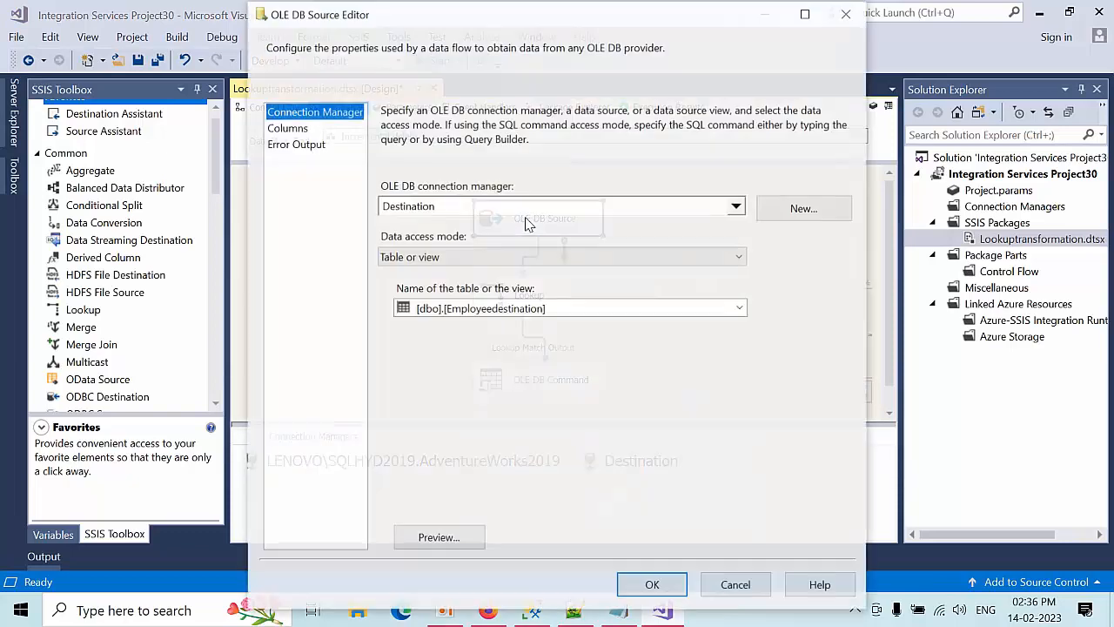
pyautogui.click(561, 209)
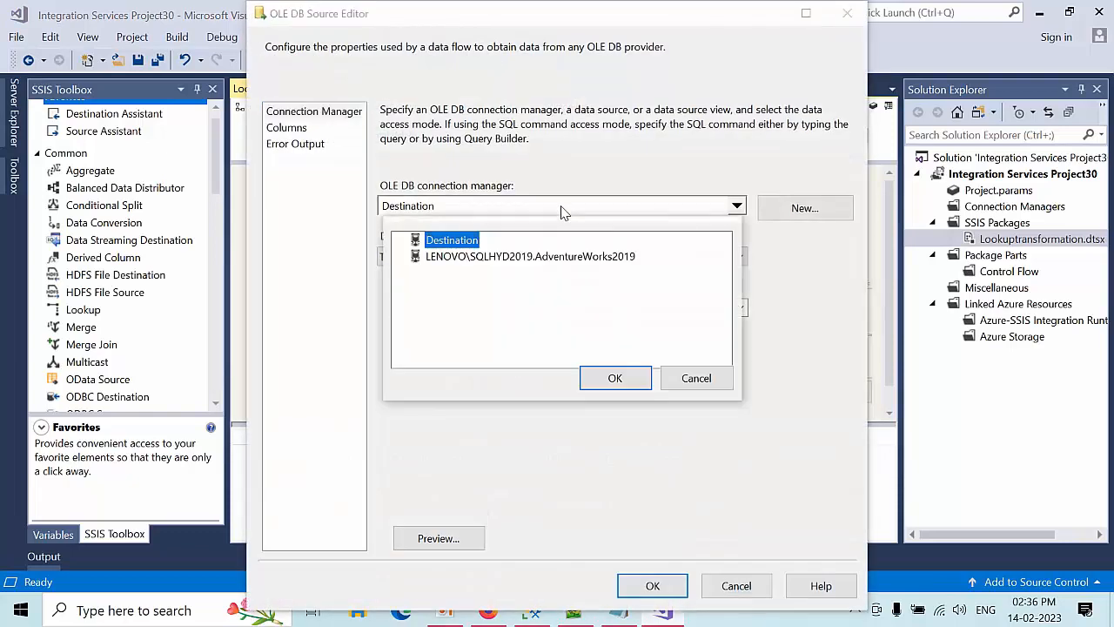
pyautogui.click(577, 256)
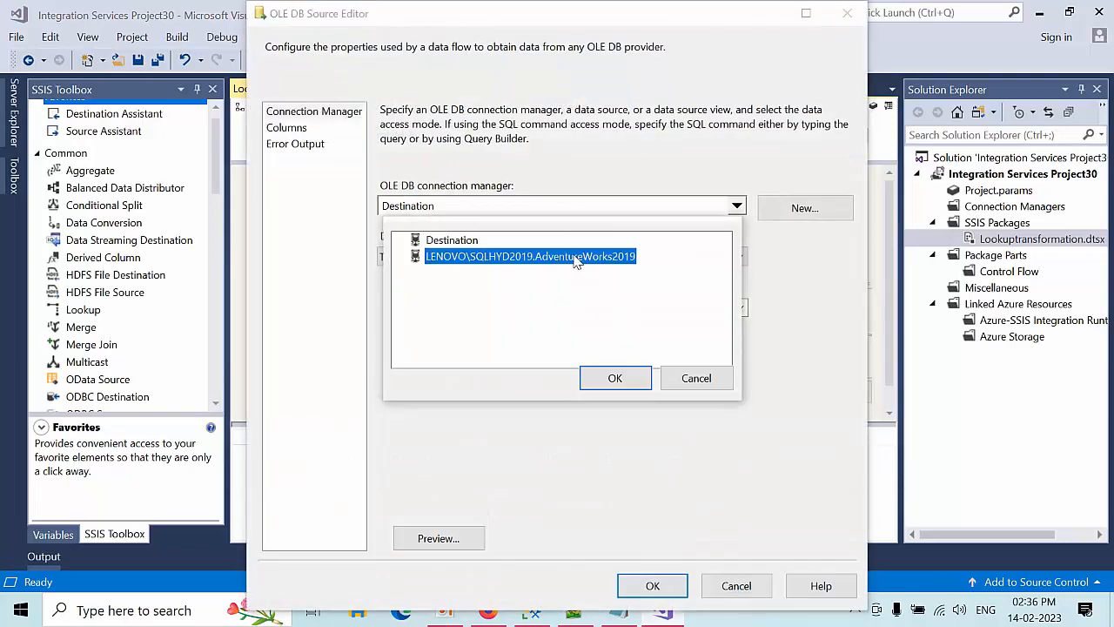
pyautogui.click(628, 383)
pyautogui.click(520, 307)
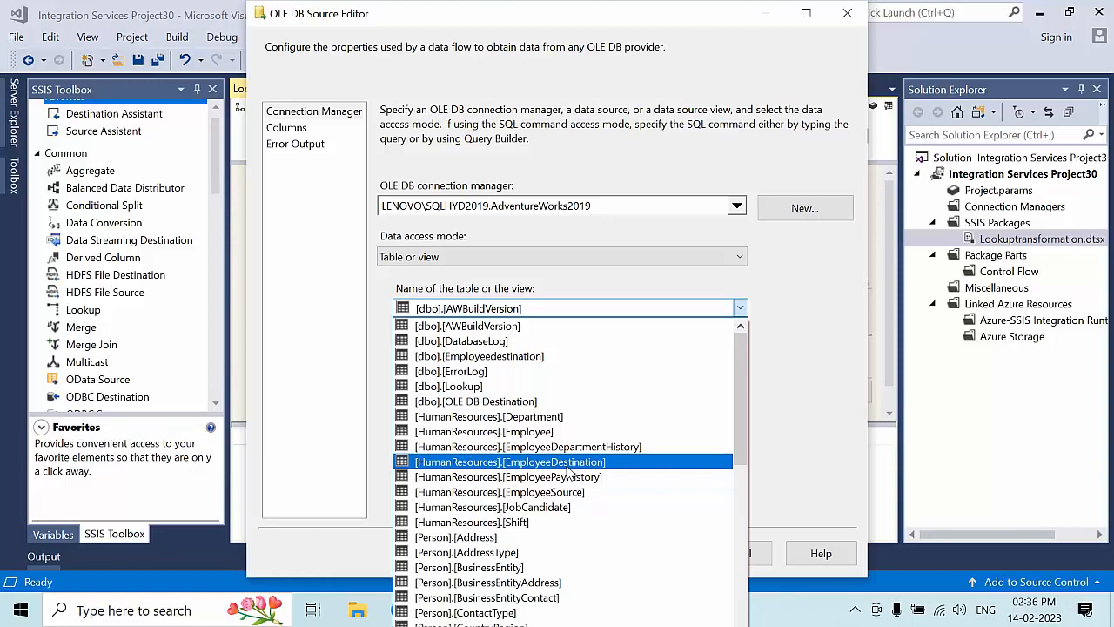
pyautogui.click(568, 463)
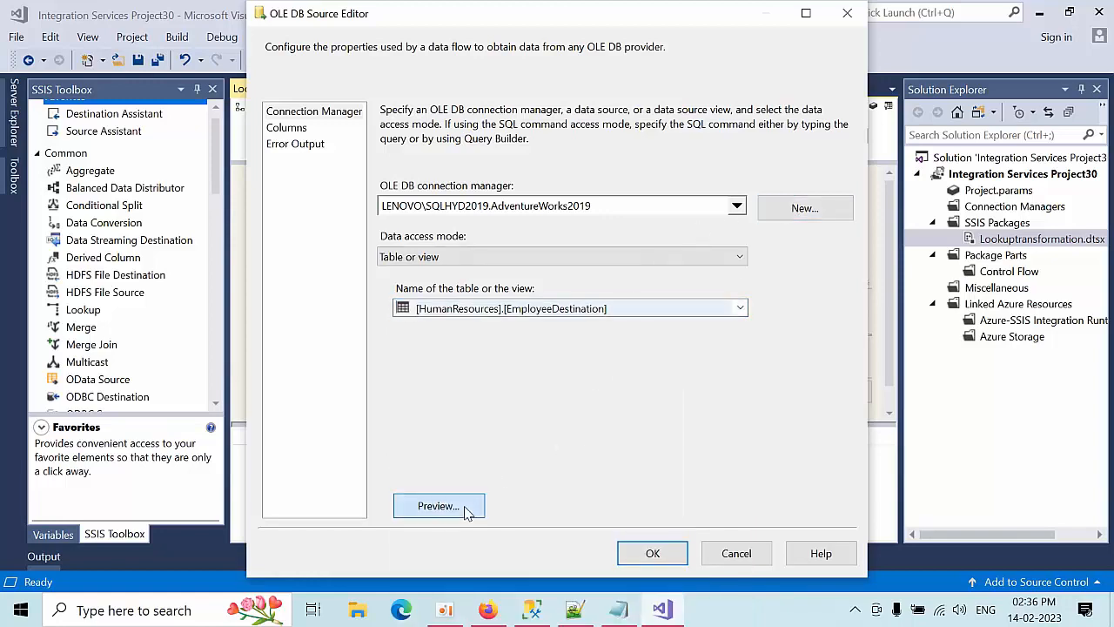
# Preview the OLE DB Source's rows, review its columns down to Operation, and apply the source changes.
pyautogui.click(466, 509)
pyautogui.moveTo(480, 418); pyautogui.dragTo(697, 435)
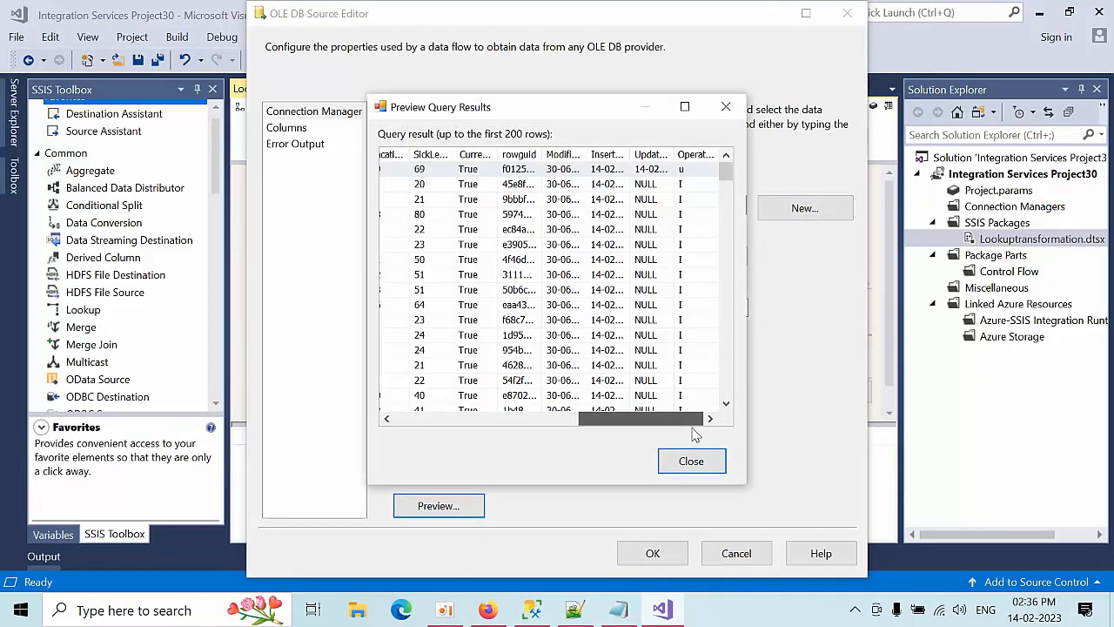
pyautogui.click(691, 461)
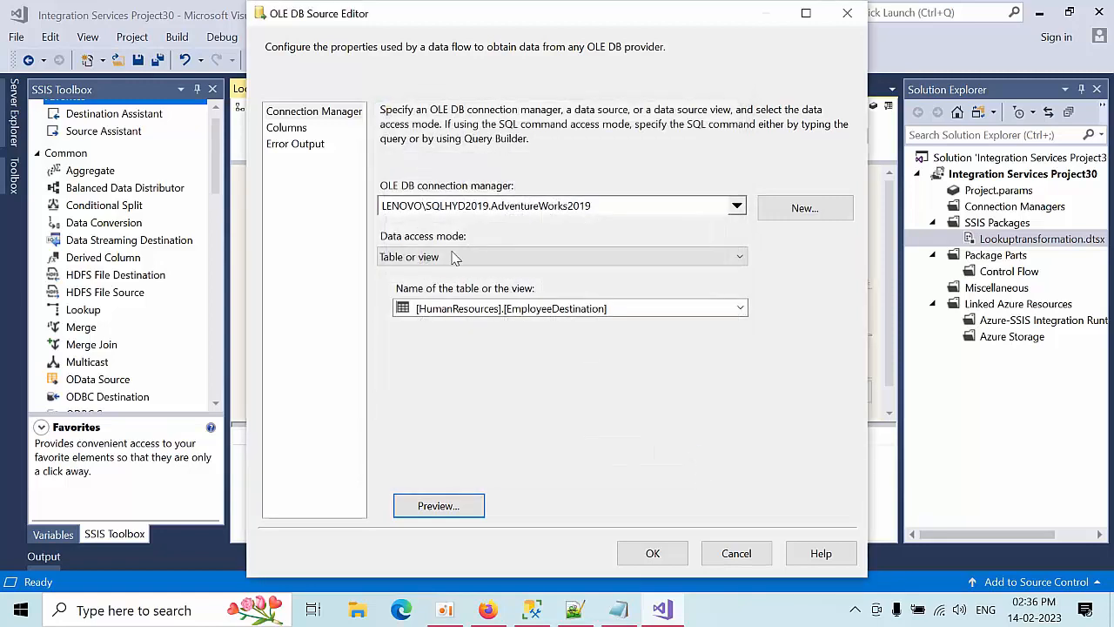
pyautogui.click(293, 129)
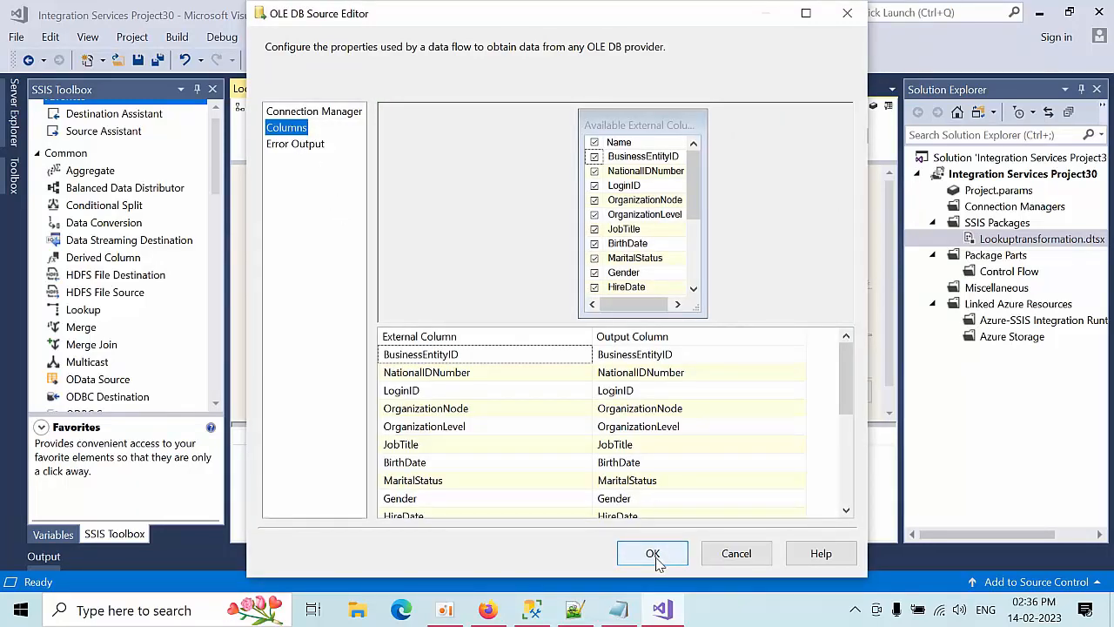
pyautogui.scroll(-5, 689, 175)
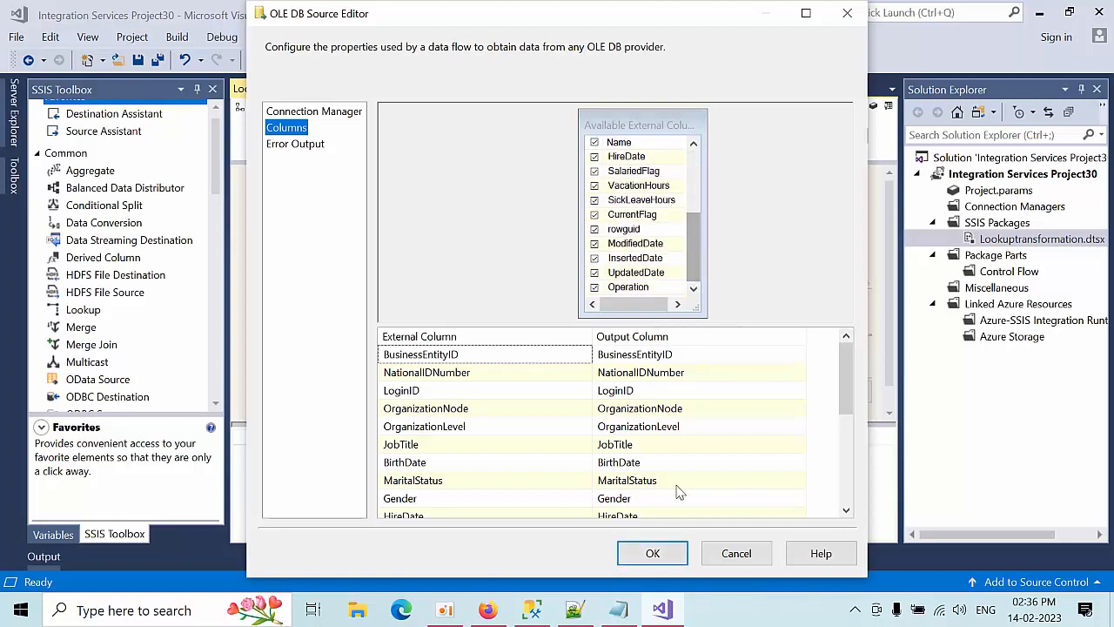
pyautogui.click(668, 553)
# Review the Incremental delete Lookup's [HumanResources].[EmployeeSource] connection, previewed rows and BusinessEntityID column mapping, and accept the settings.
pyautogui.click(631, 305)
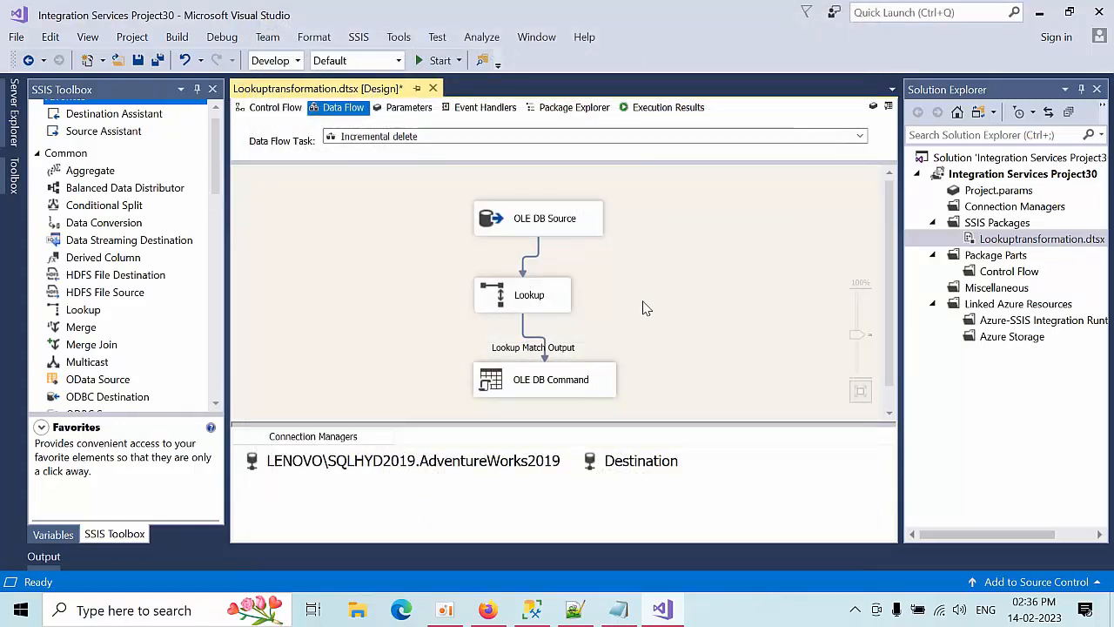
pyautogui.click(550, 301)
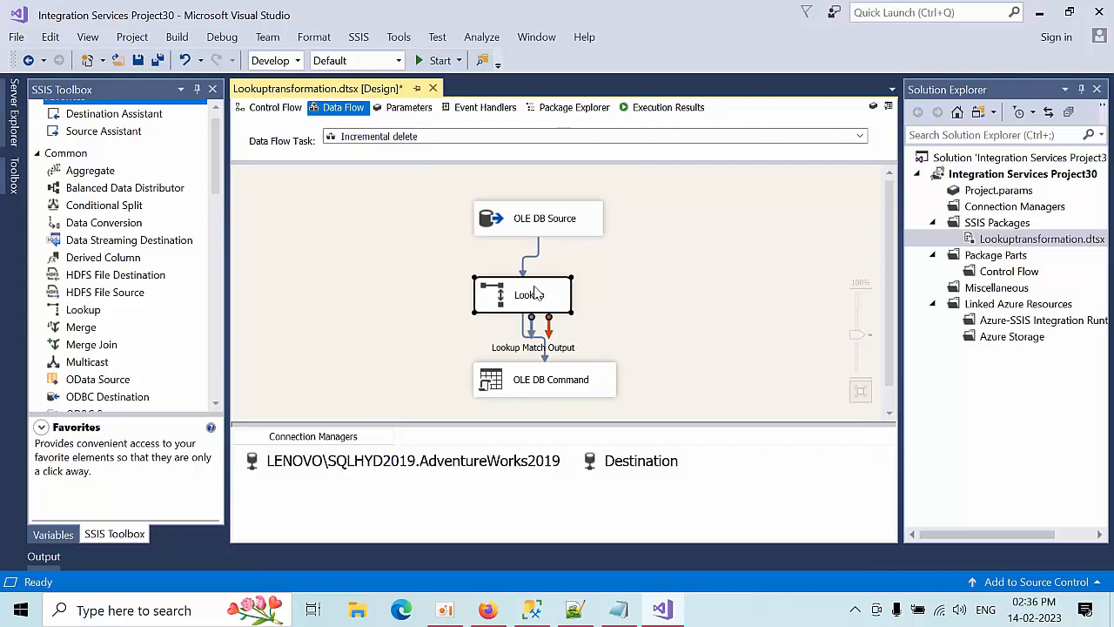
pyautogui.doubleClick(535, 298)
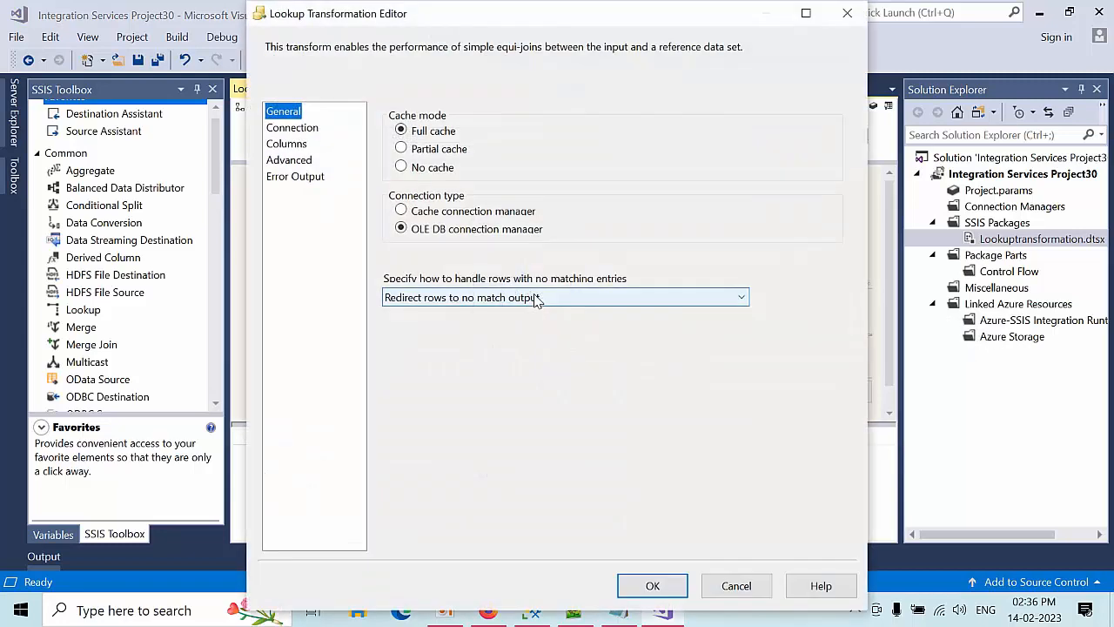
pyautogui.click(292, 128)
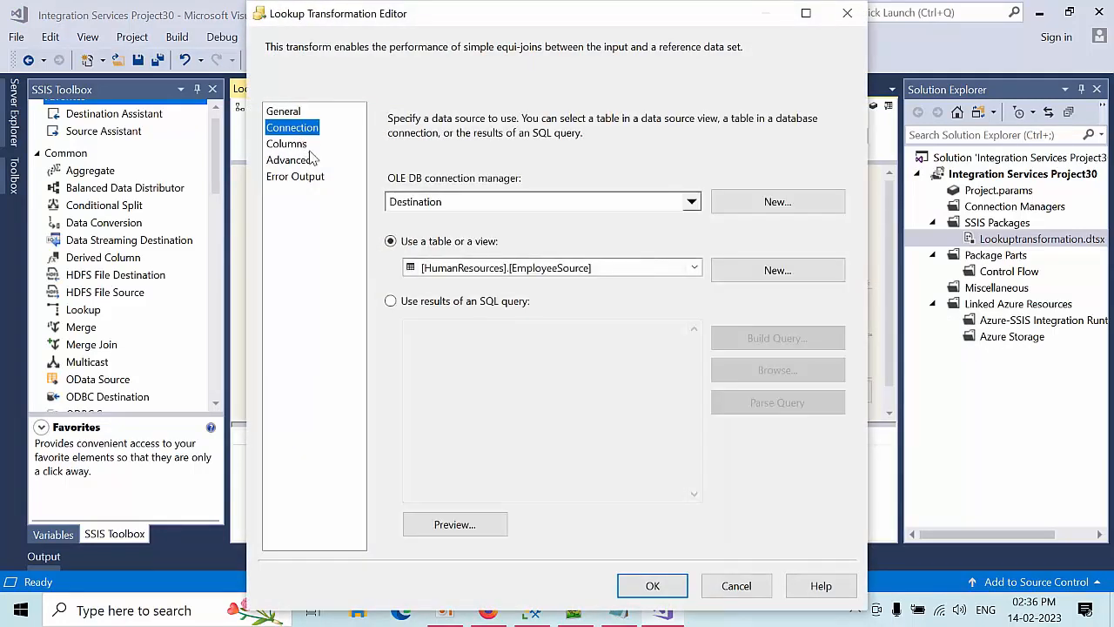
pyautogui.click(497, 525)
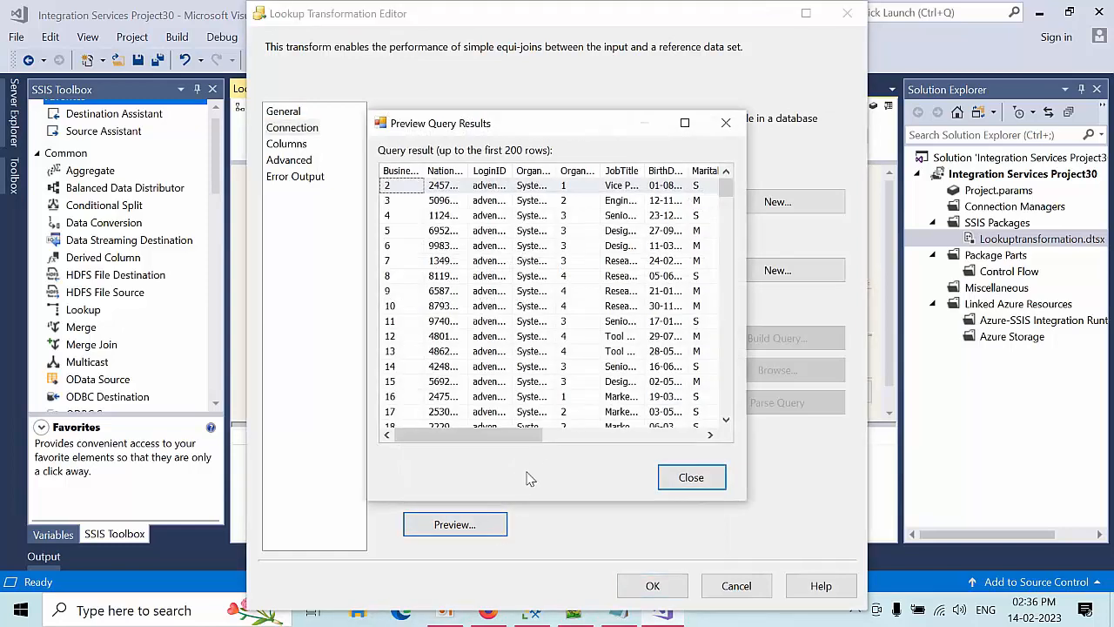
pyautogui.moveTo(485, 442); pyautogui.dragTo(702, 454)
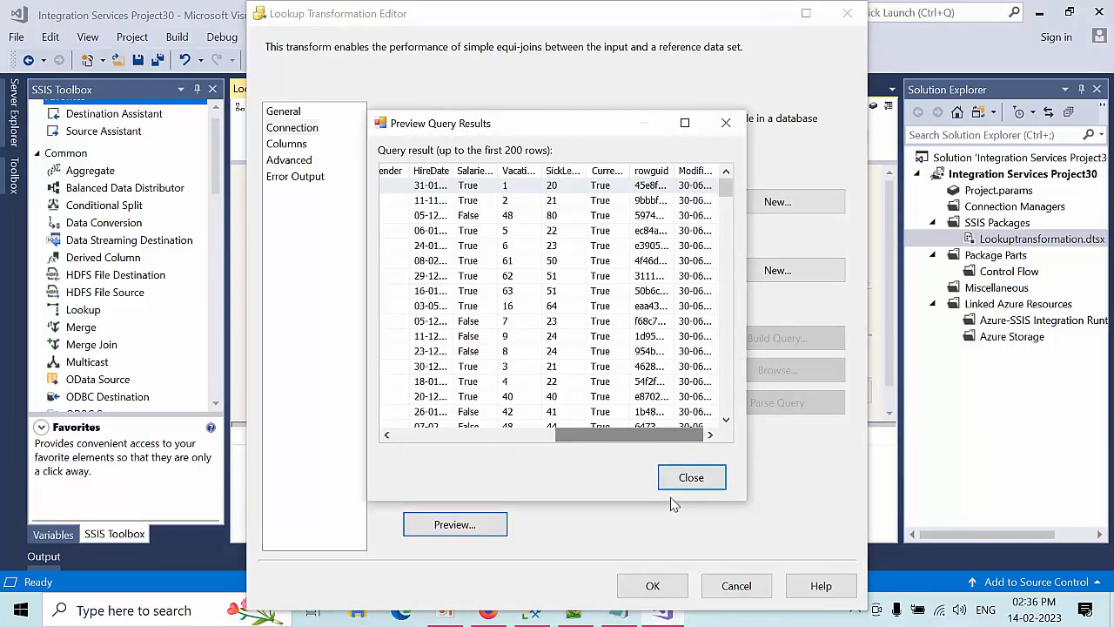
pyautogui.click(687, 479)
pyautogui.click(289, 145)
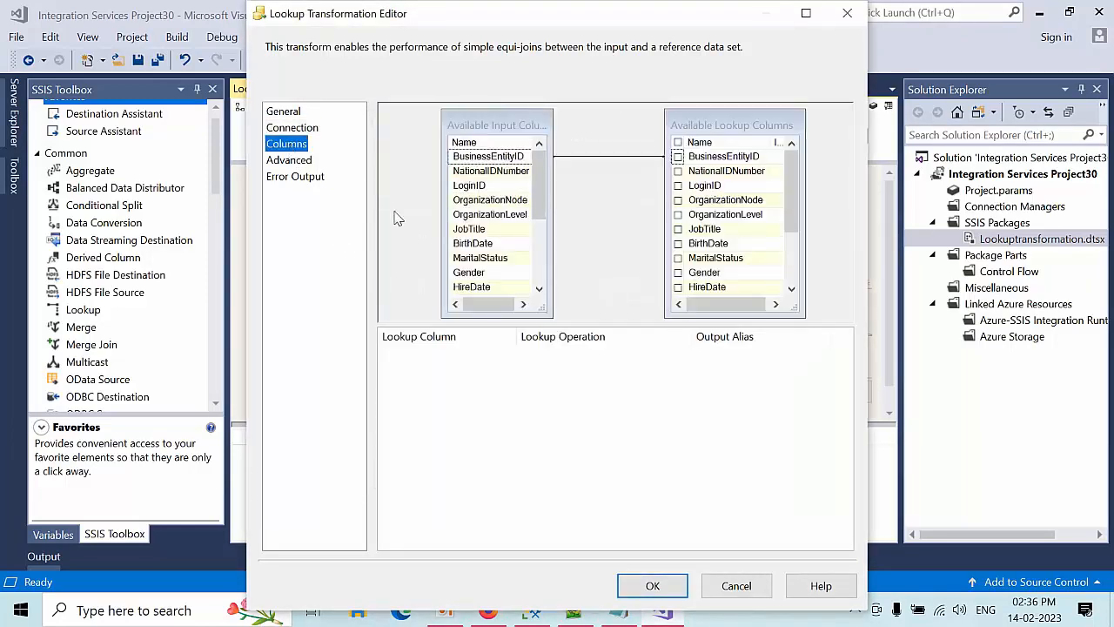
pyautogui.click(652, 585)
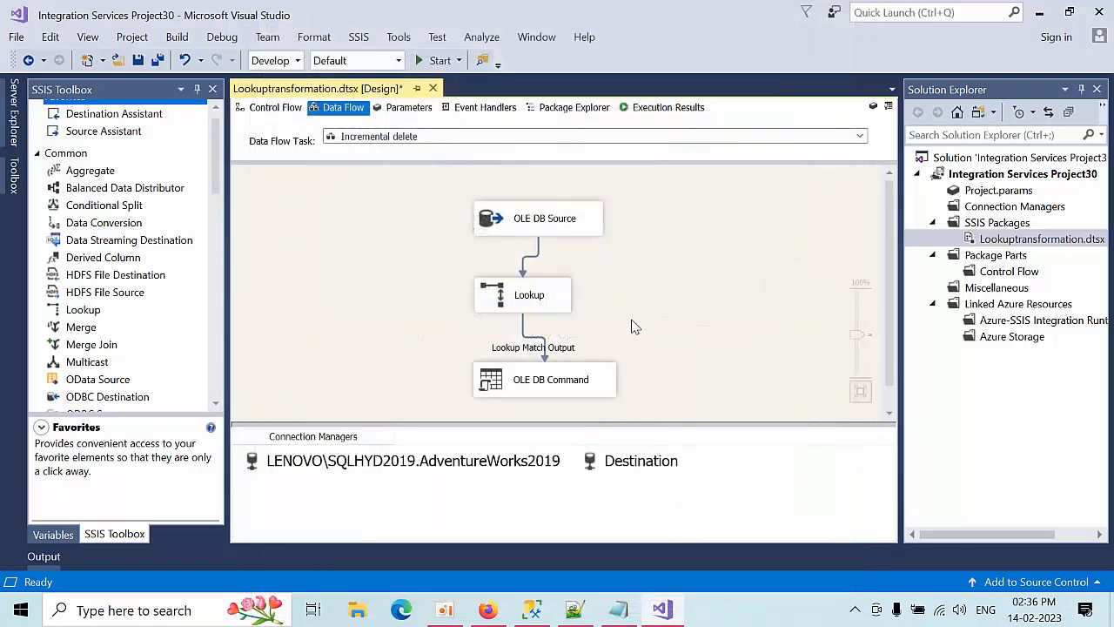
# Replace the Lookup Match Output path with a Lookup No Match Output connection from the Lookup to the OLE DB Command input.
pyautogui.click(533, 336)
pyautogui.doubleClick(533, 336)
pyautogui.click(701, 532)
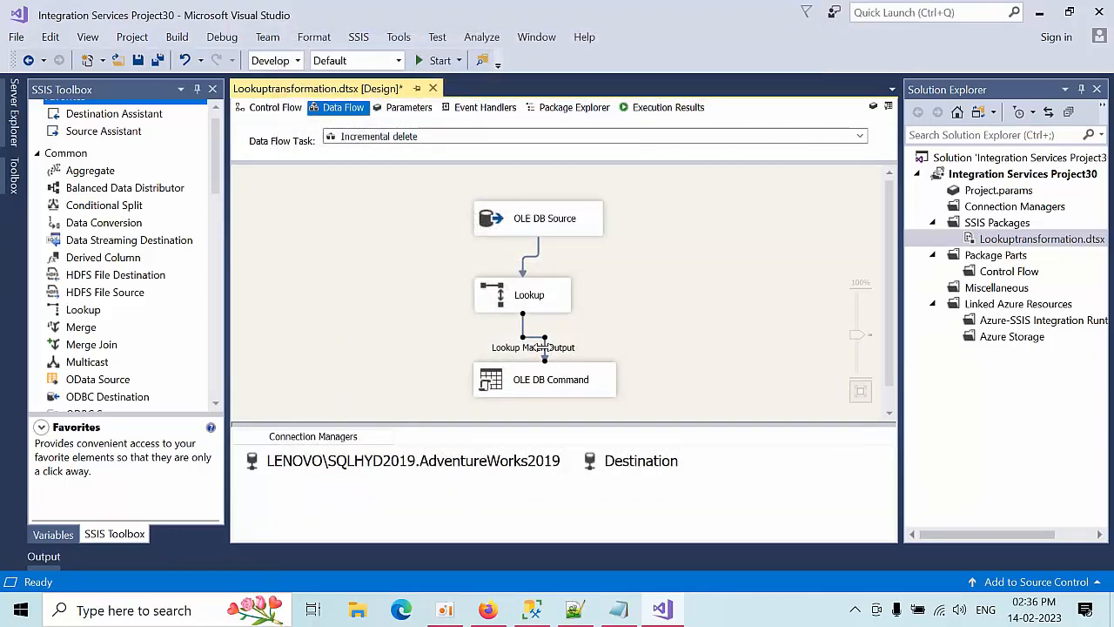
pyautogui.press('Delete')
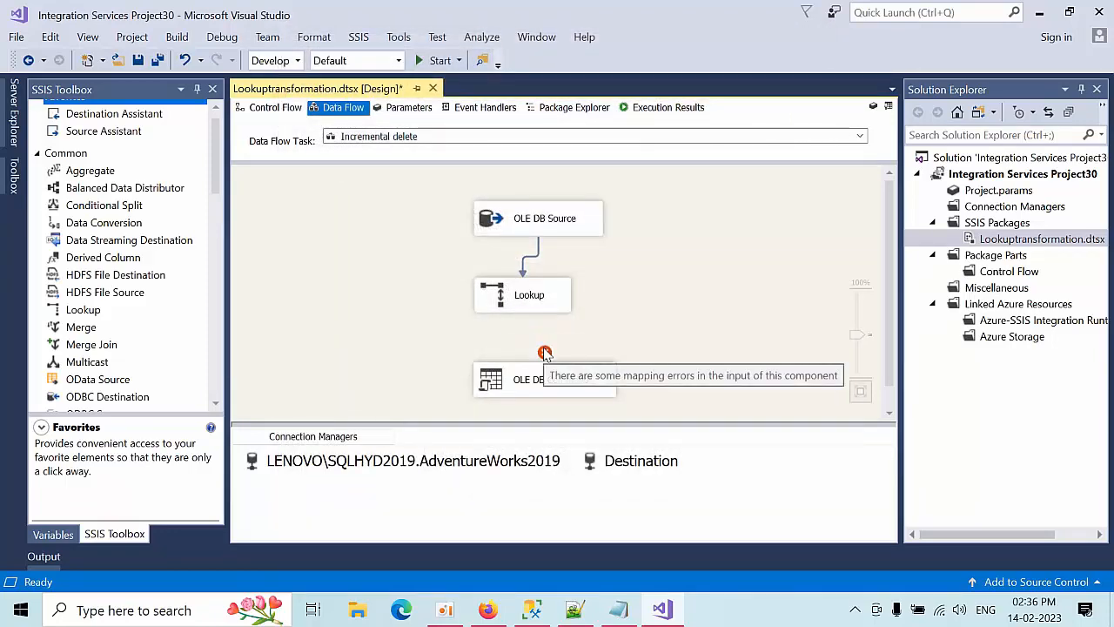
pyautogui.click(512, 303)
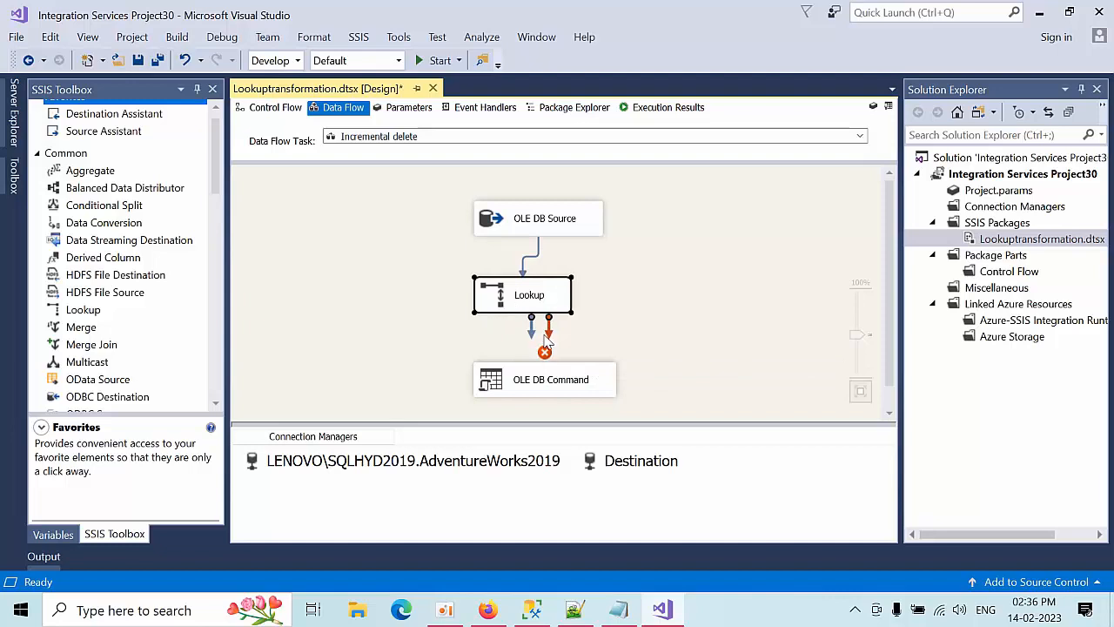
pyautogui.moveTo(547, 328); pyautogui.dragTo(541, 376)
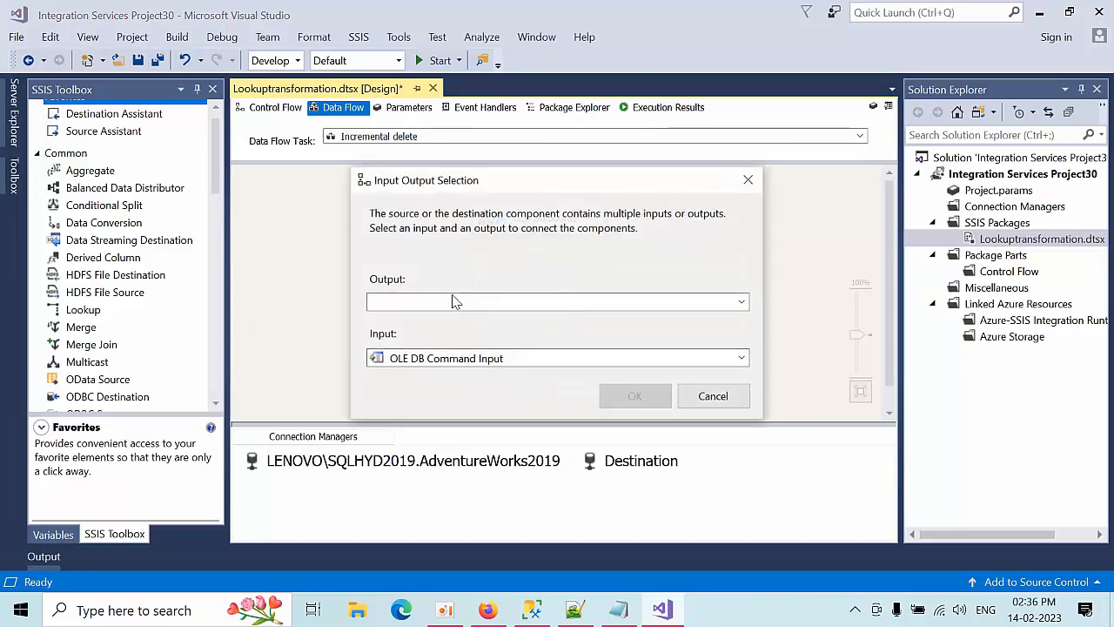
pyautogui.click(452, 301)
pyautogui.click(449, 336)
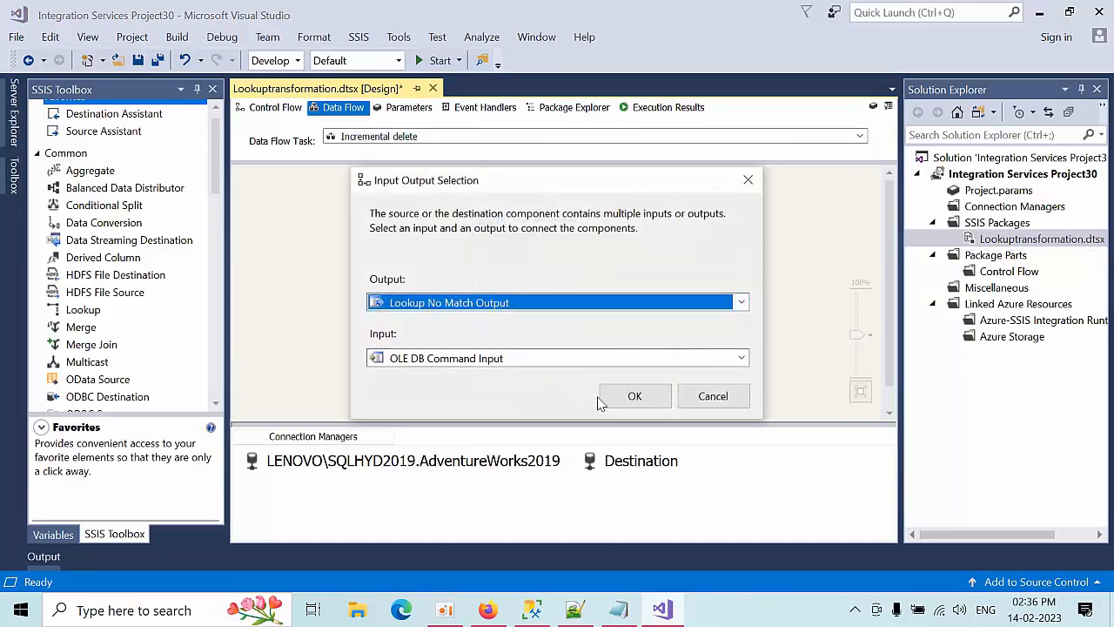
pyautogui.click(630, 396)
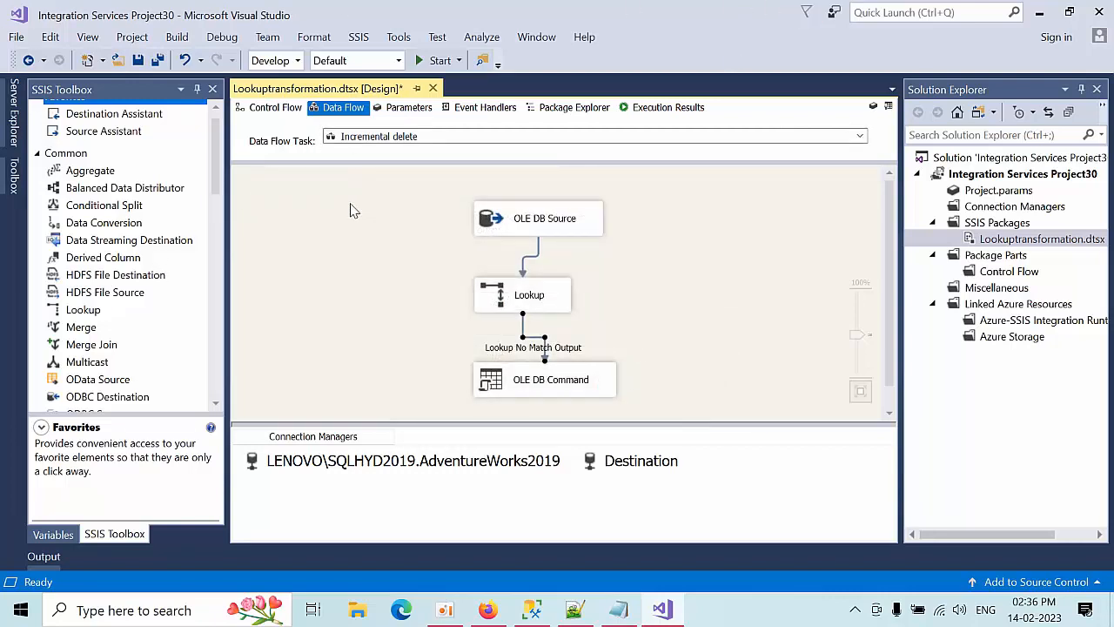
# Return to the control flow and run the package with its Full and Incremental load and Incremental delete tasks.
pyautogui.click(272, 108)
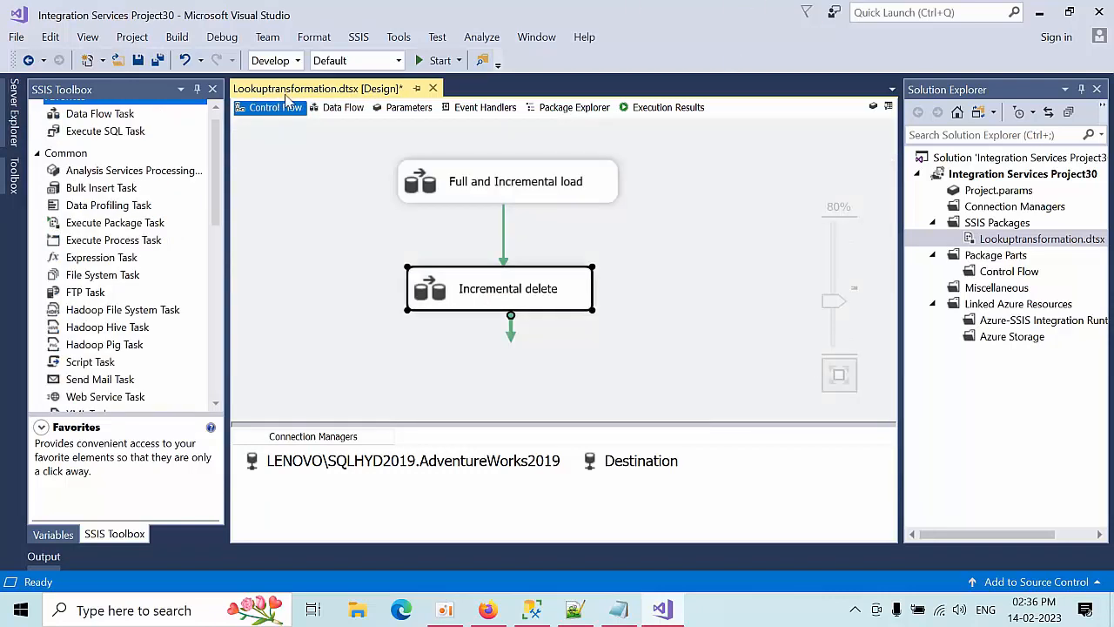
pyautogui.click(438, 60)
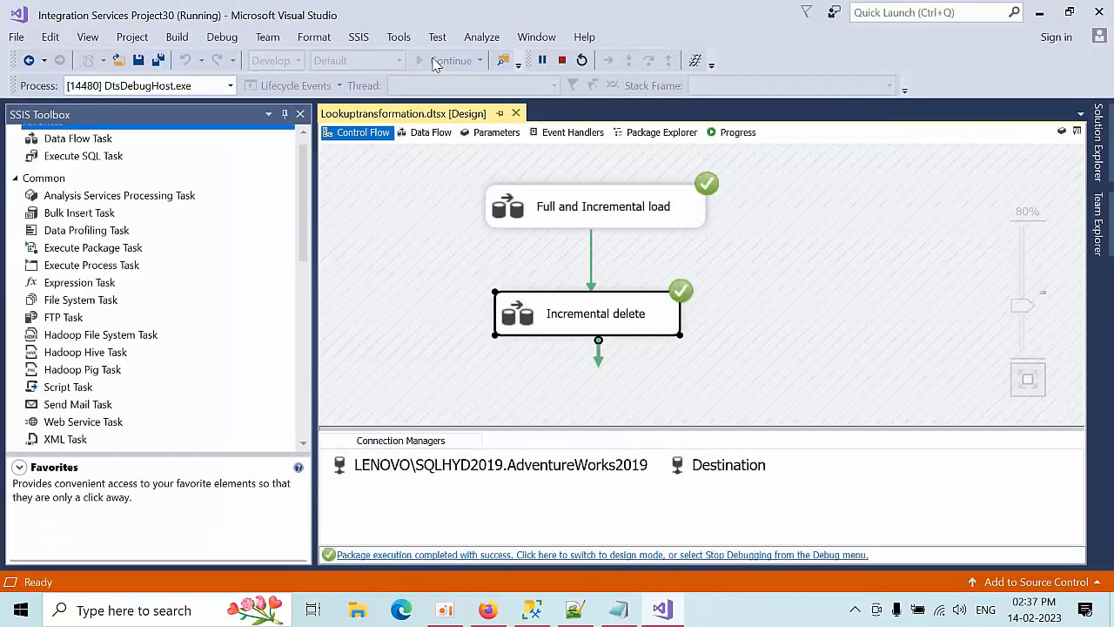
pyautogui.click(781, 339)
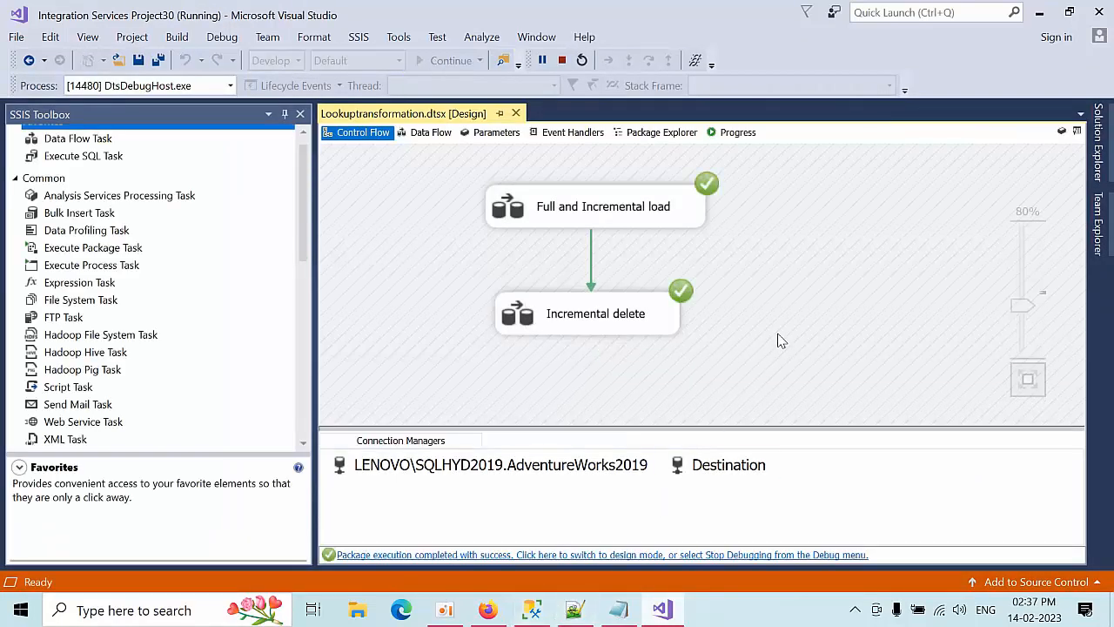
# Switch to SQL Server Management Studio, run the EmployeeSource and EmployeeDestination SELECT statements, and examine the BusinessEntityID values.
pyautogui.click(533, 609)
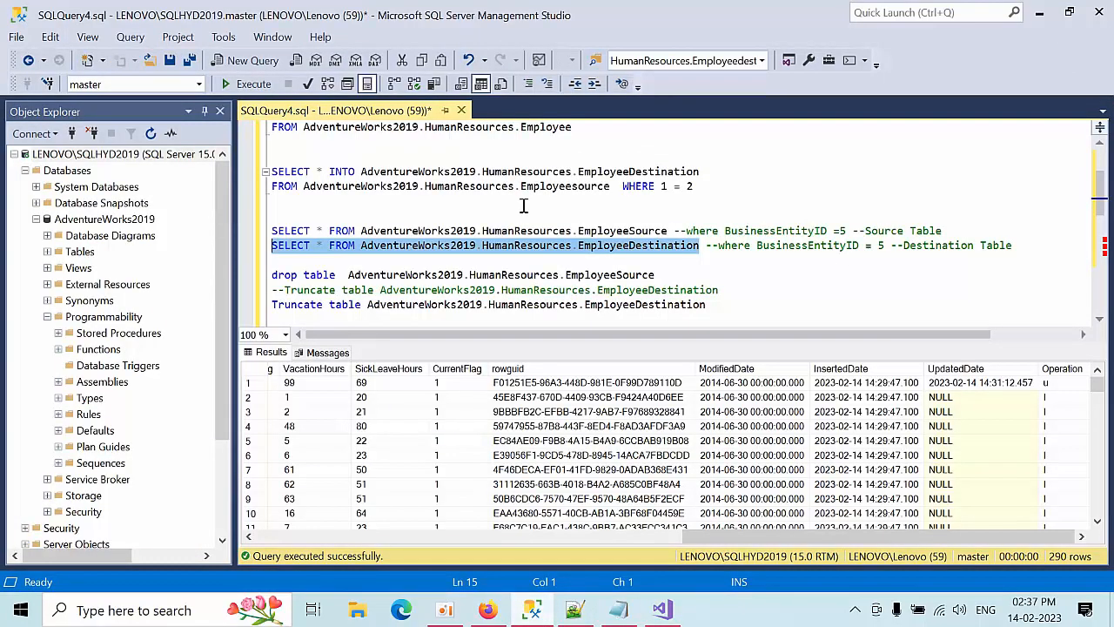
pyautogui.click(618, 230)
pyautogui.moveTo(701, 246); pyautogui.dragTo(269, 224)
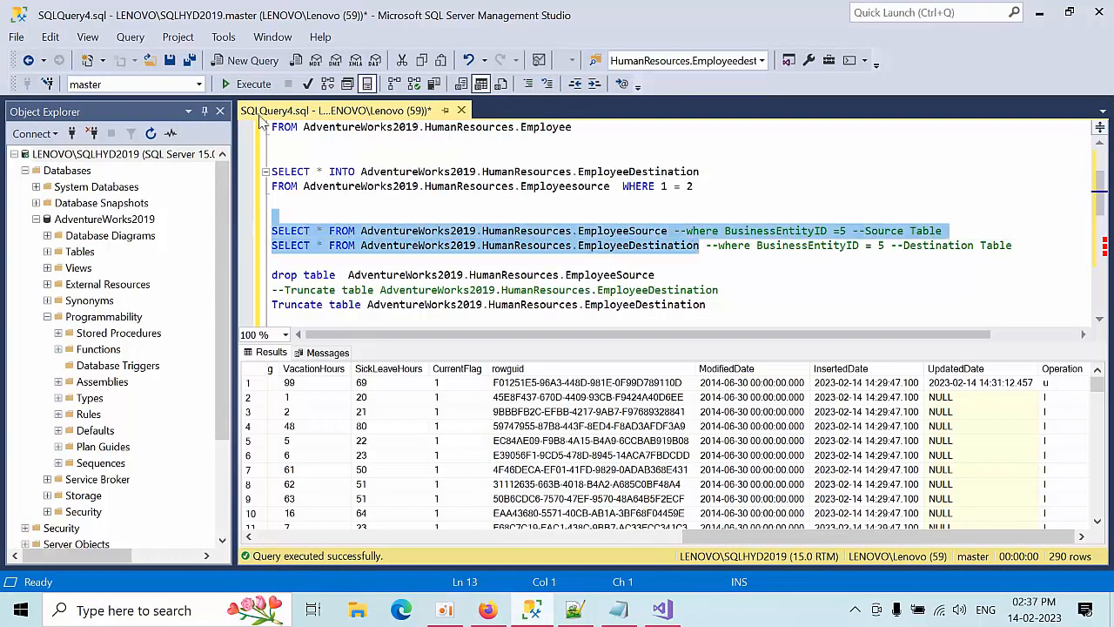
pyautogui.click(253, 84)
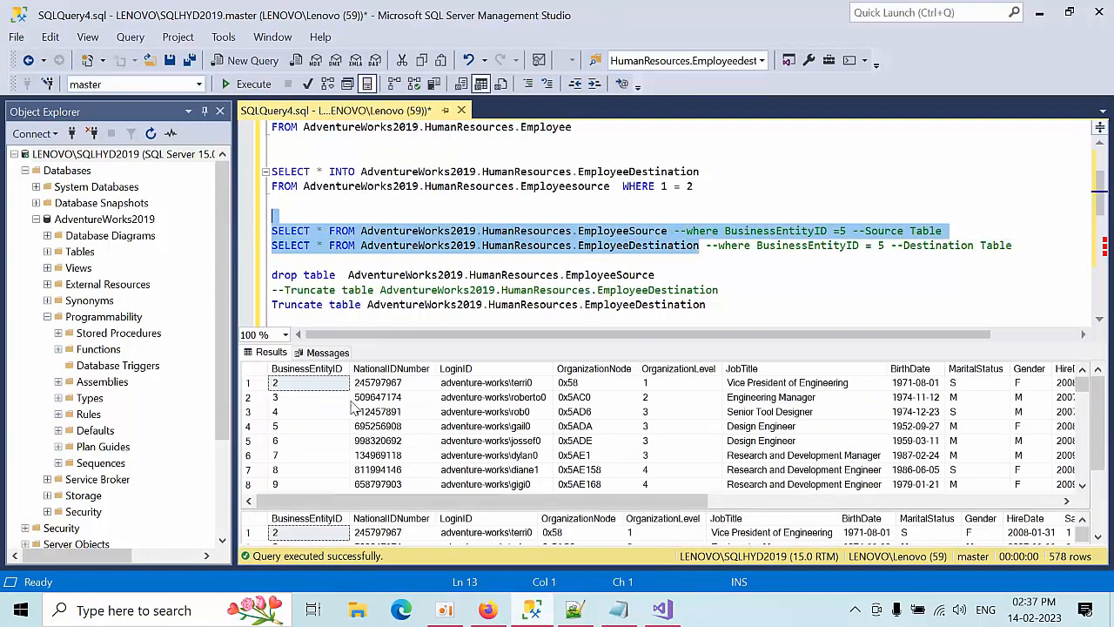
pyautogui.scroll(-3, 340, 448)
pyautogui.scroll(3, 341, 455)
pyautogui.click(319, 412)
pyautogui.click(313, 442)
pyautogui.click(299, 382)
pyautogui.click(304, 426)
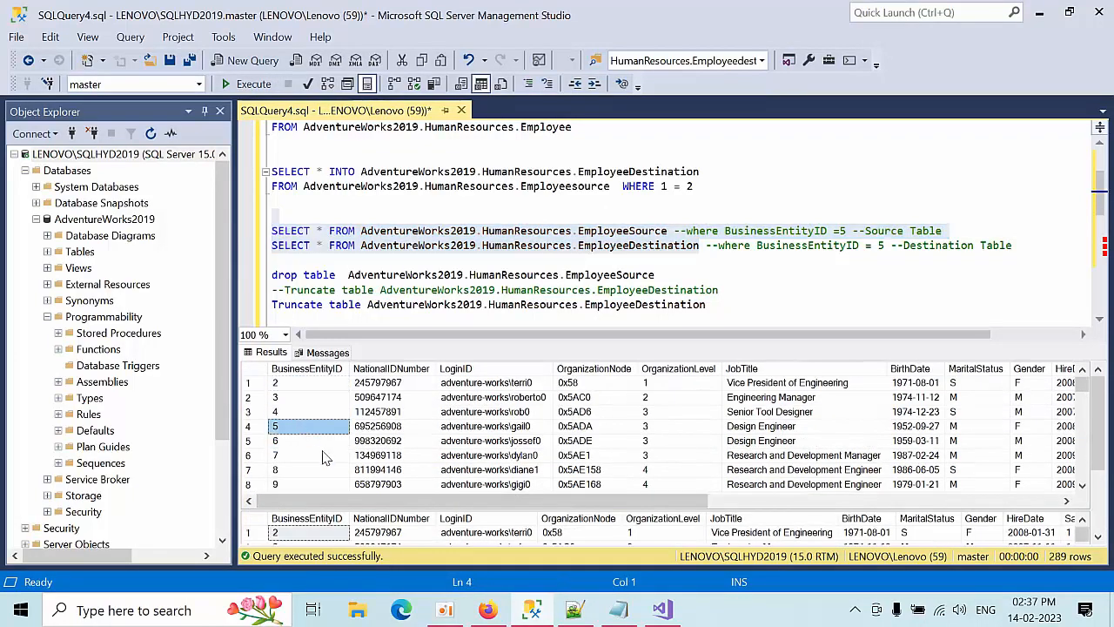
pyautogui.click(319, 456)
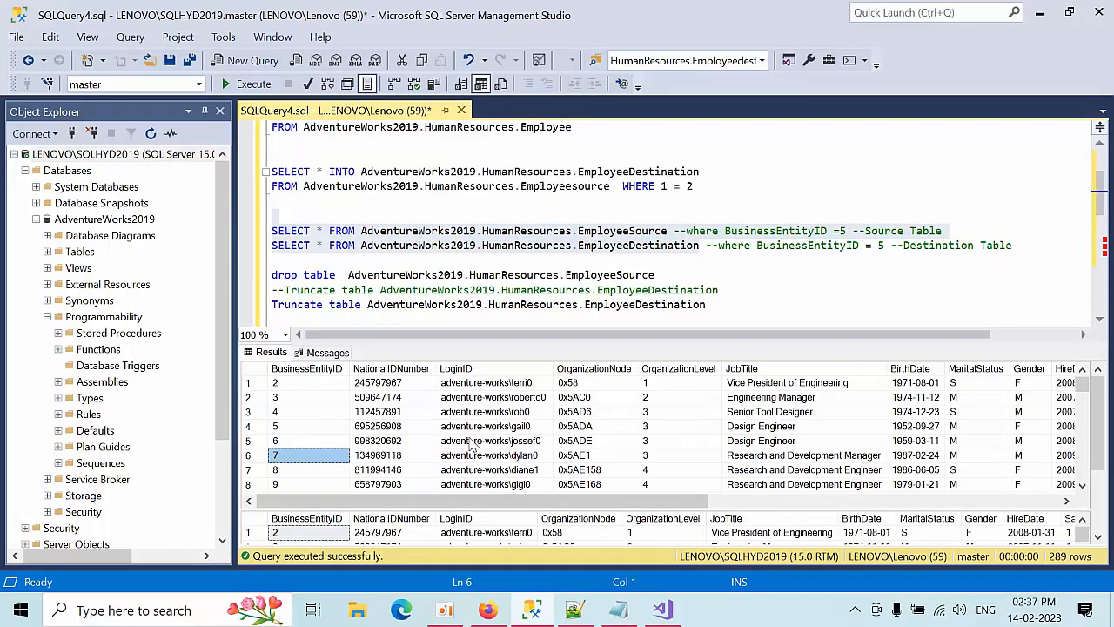
# Switch to Visual Studio, stop debugging, check the Incremental delete data flow's Lookup output path, and return to the control flow.
pyautogui.moveTo(663, 612)
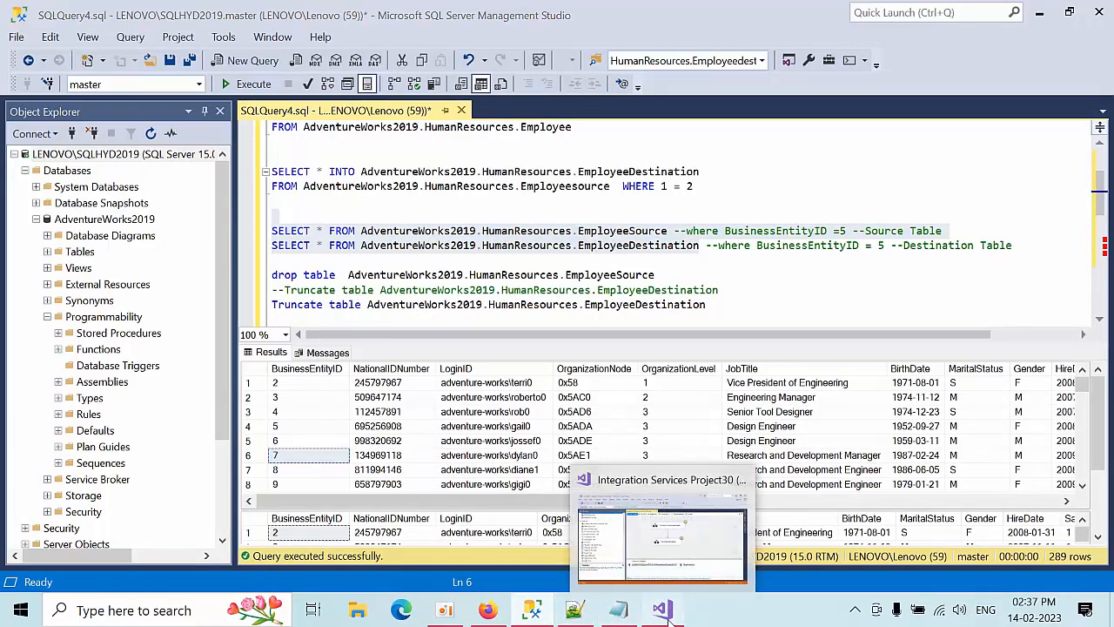
pyautogui.click(683, 484)
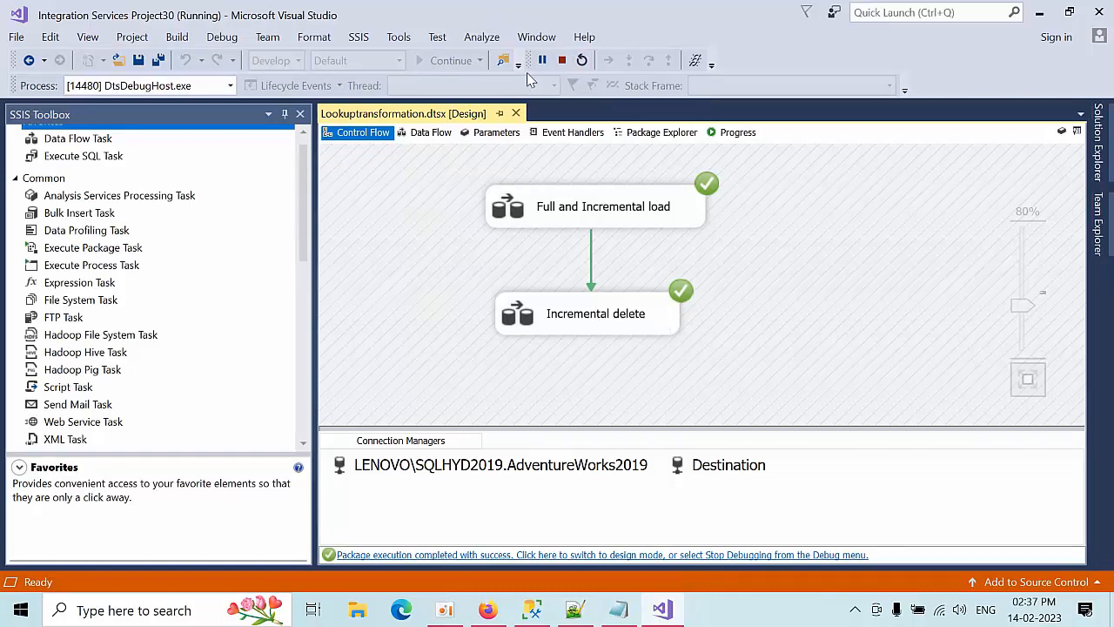
pyautogui.click(562, 59)
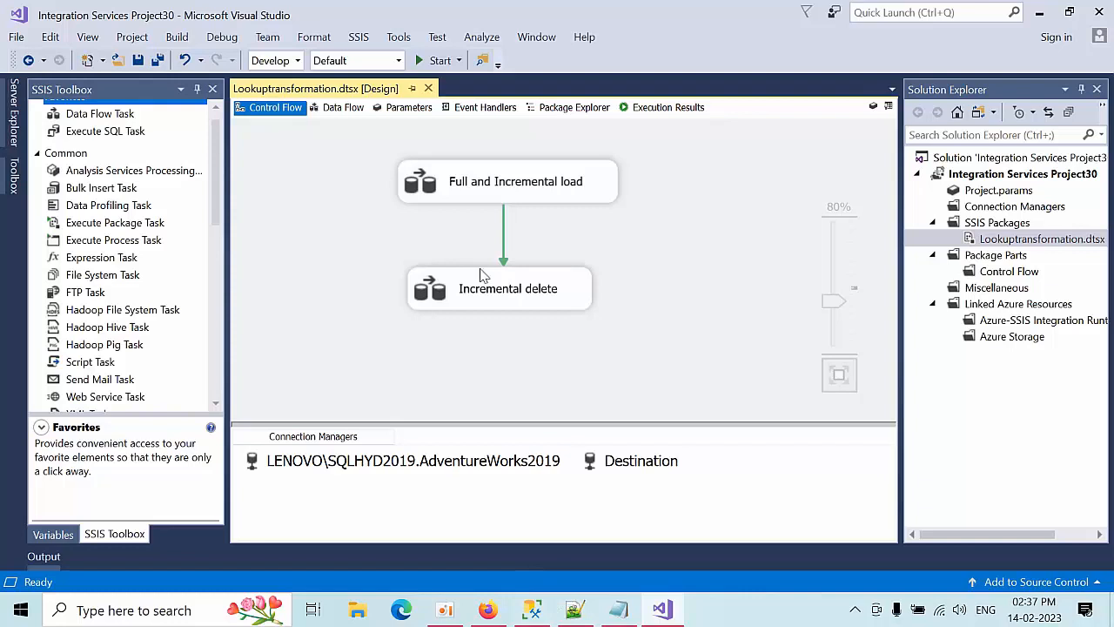
pyautogui.doubleClick(513, 295)
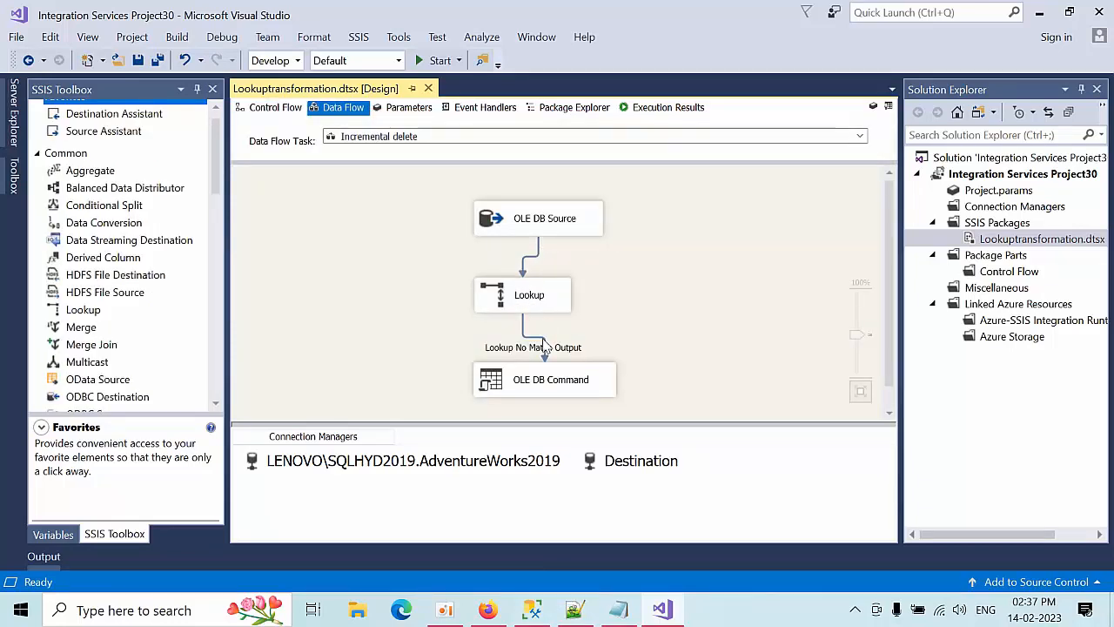
pyautogui.click(266, 107)
pyautogui.click(625, 263)
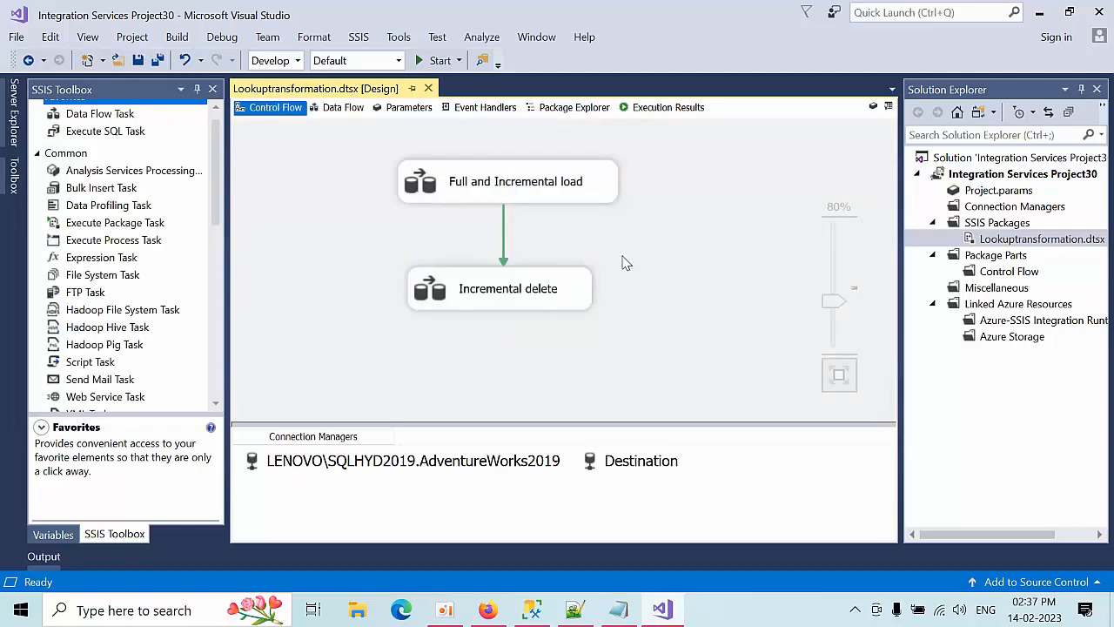
# Switch to SQL Server Management Studio and set BusinessEntityID to 2 in the EmployeeSource MaritalStatus UPDATE statement.
pyautogui.click(532, 609)
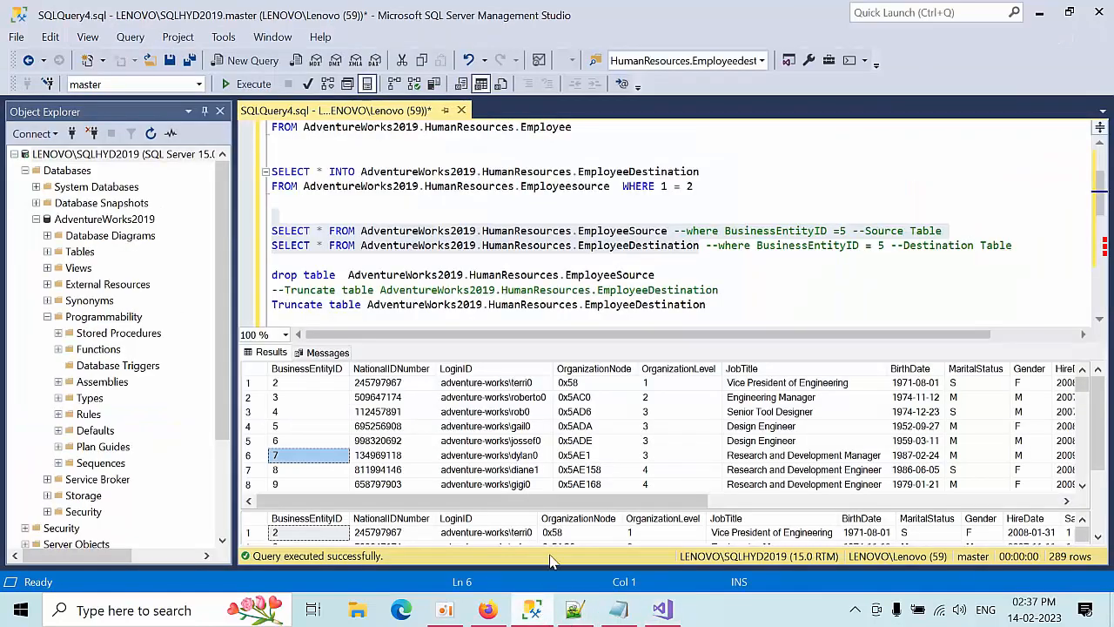
pyautogui.click(751, 274)
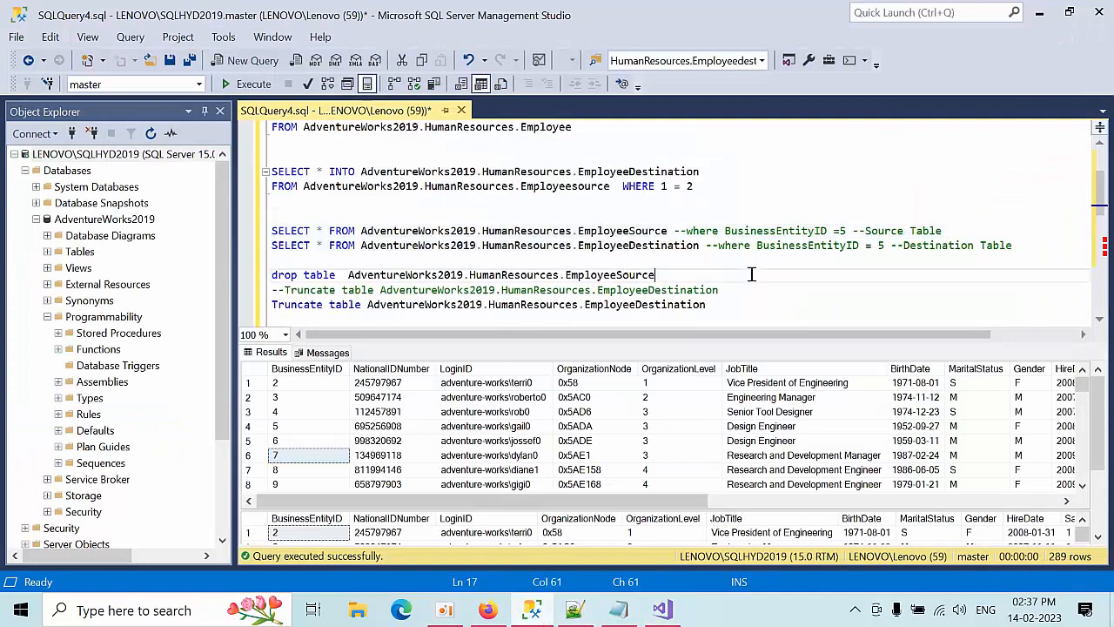
pyautogui.scroll(-2, 753, 275)
pyautogui.scroll(-1, 723, 257)
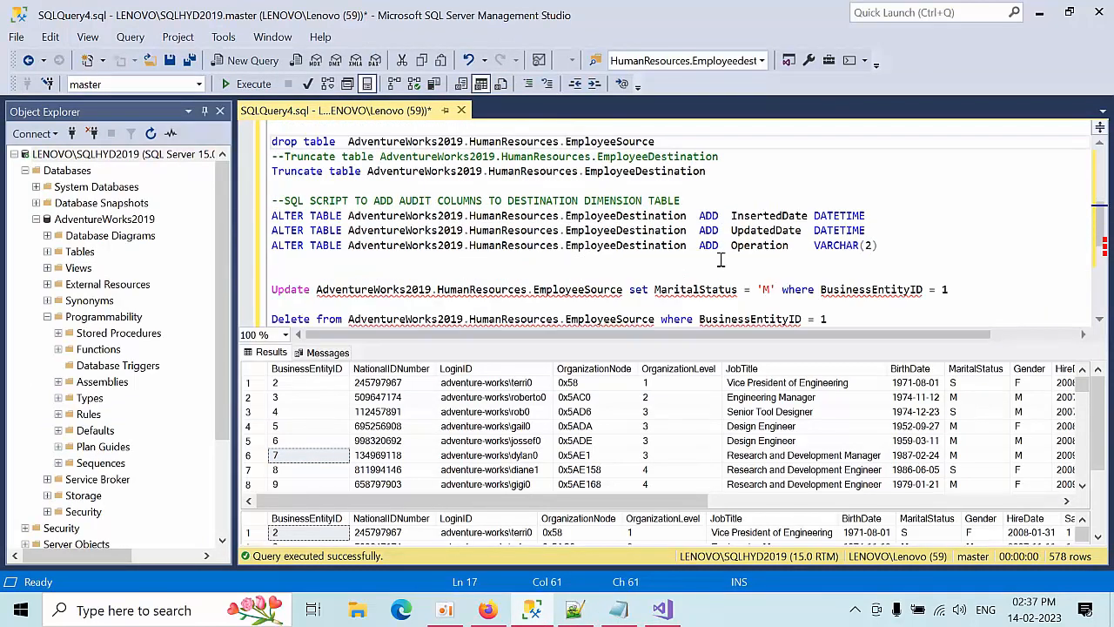
pyautogui.click(943, 289)
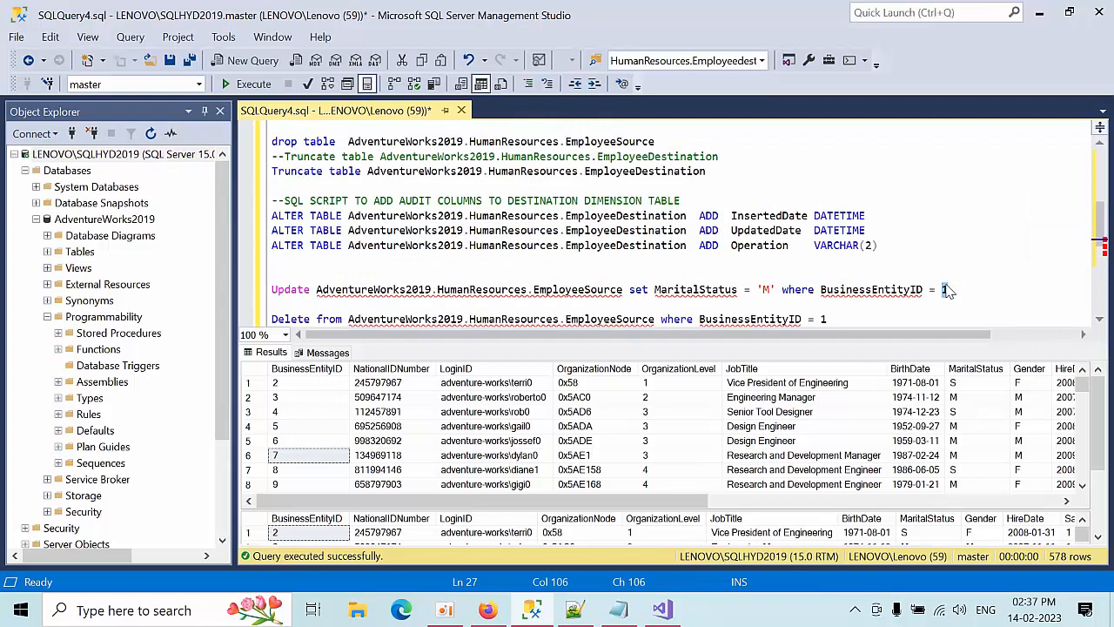
pyautogui.write('2')
pyautogui.moveTo(987, 291); pyautogui.dragTo(203, 277)
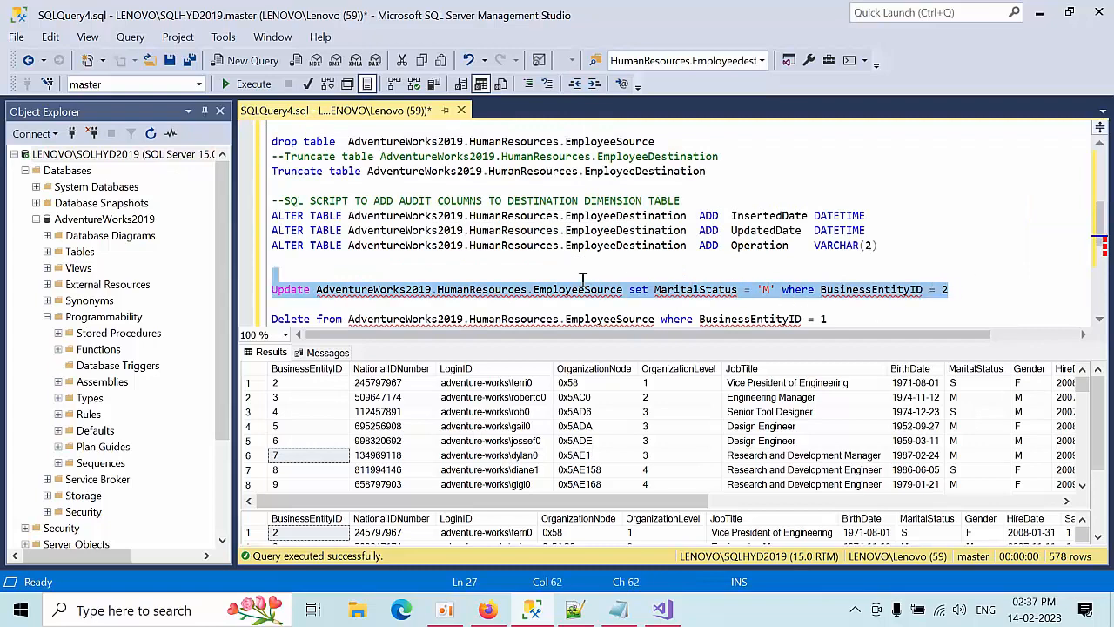
# Set BusinessEntityID to 2 in the EmployeeSource DELETE statement and execute only that statement.
pyautogui.scroll(-1, 764, 304)
pyautogui.click(872, 275)
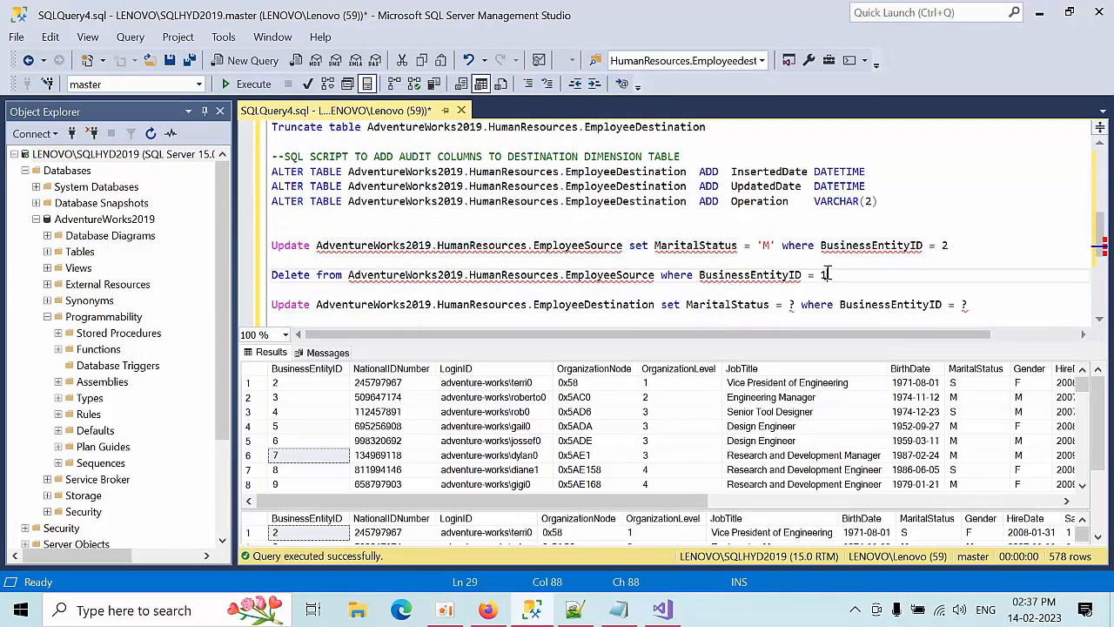
pyautogui.press('BackSpace')
pyautogui.write('2')
pyautogui.moveTo(871, 275); pyautogui.dragTo(257, 275)
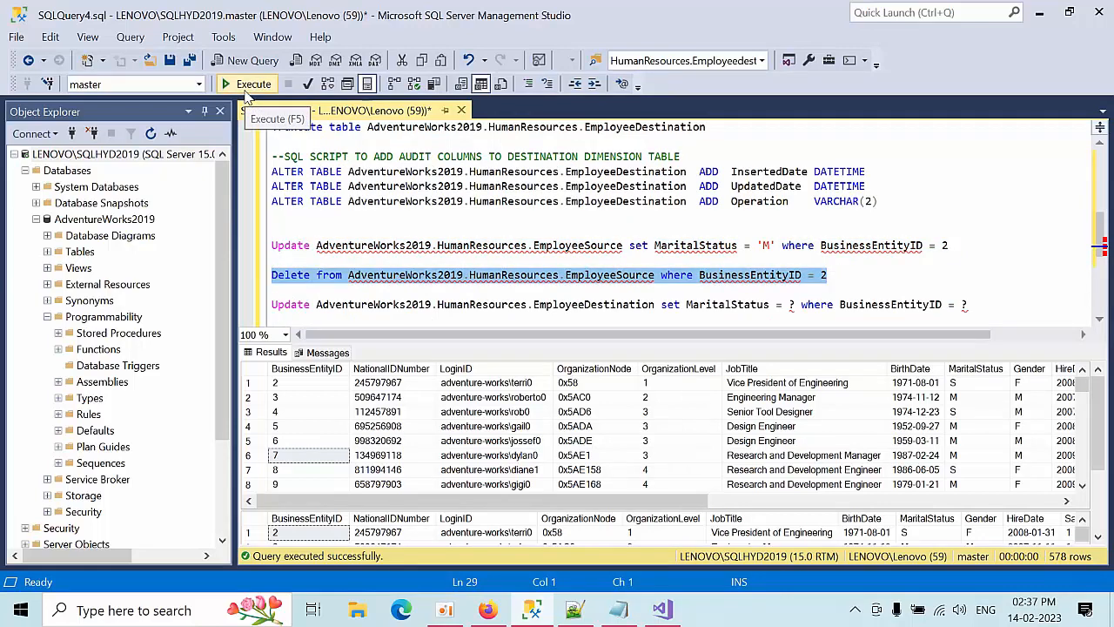
pyautogui.click(247, 85)
pyautogui.click(623, 291)
pyautogui.scroll(4, 634, 290)
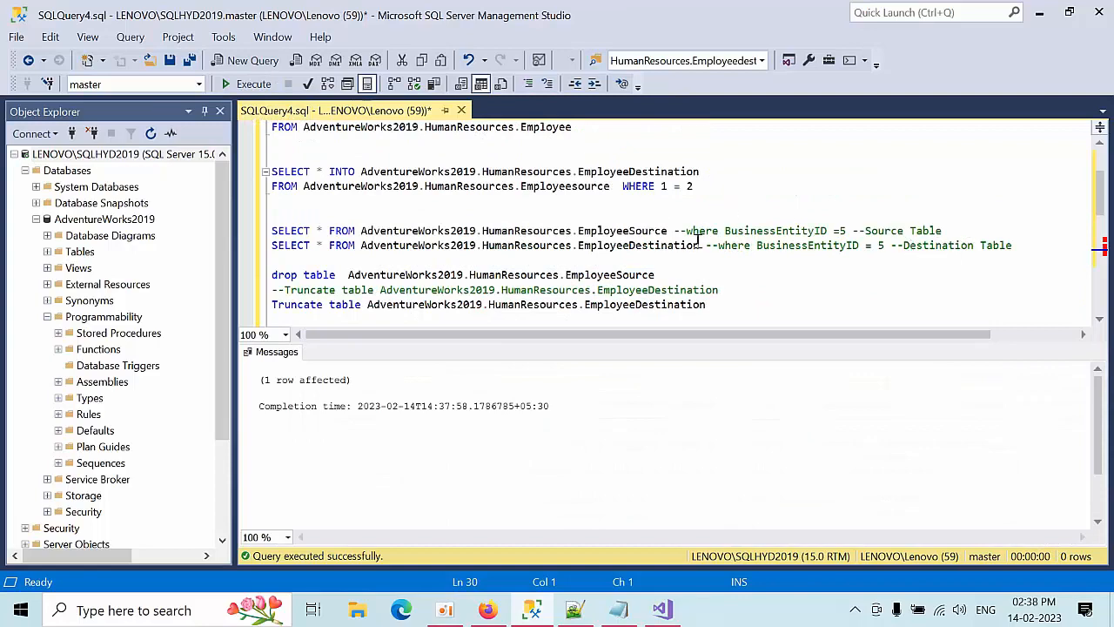
# Run the EmployeeSource and EmployeeDestination SELECT statements together and compare the BusinessEntityID values and row counts of both result sets.
pyautogui.moveTo(699, 244); pyautogui.dragTo(235, 228)
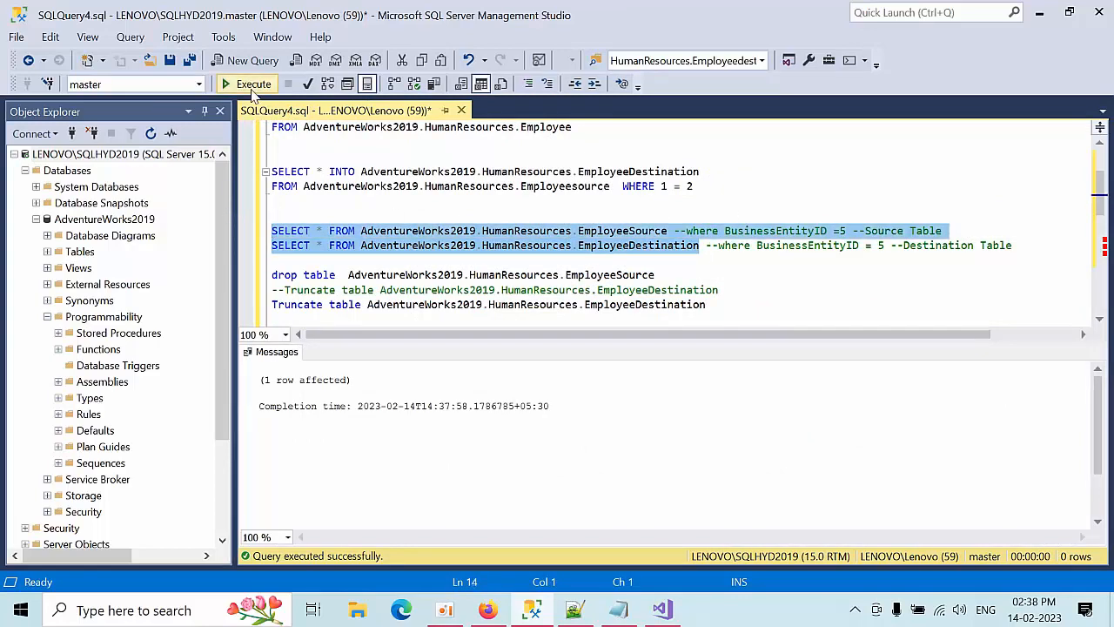
pyautogui.click(250, 85)
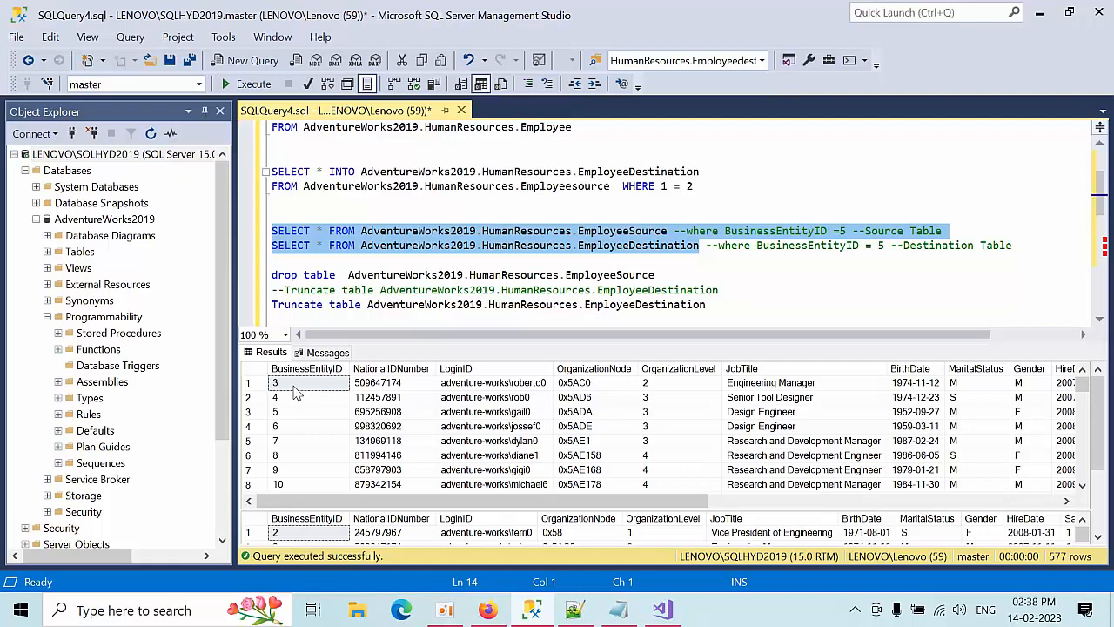
pyautogui.click(309, 413)
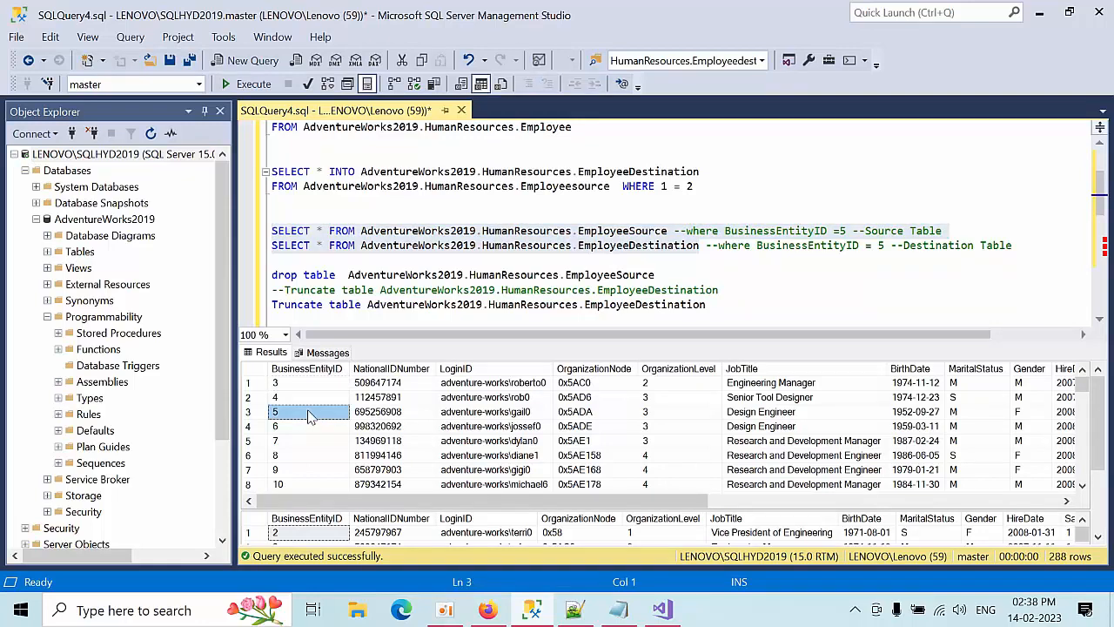
pyautogui.scroll(-5, 599, 527)
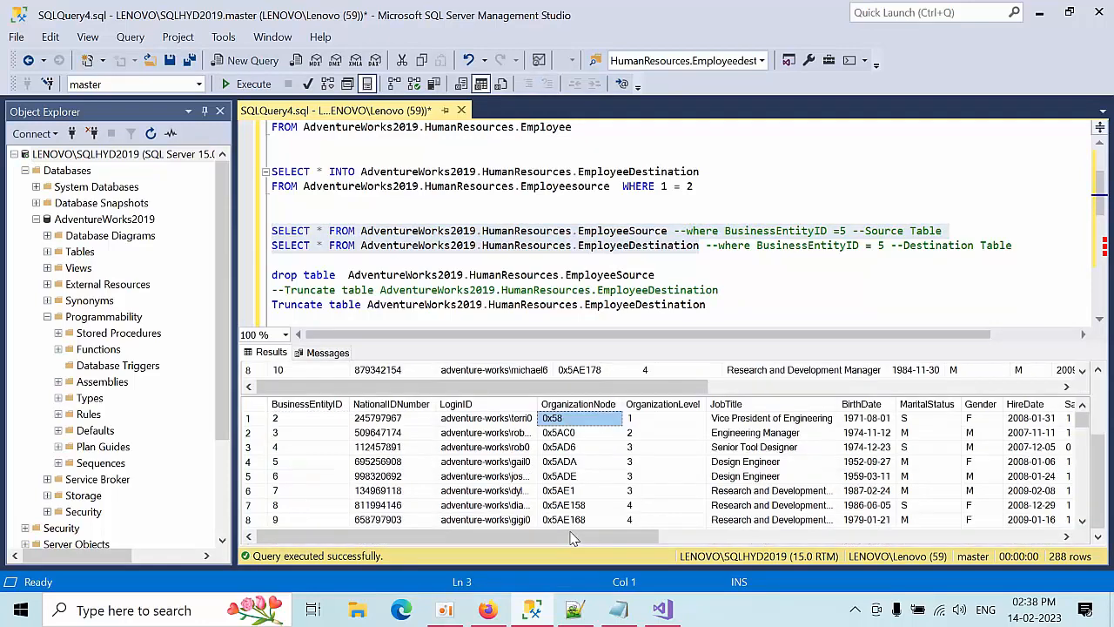
pyautogui.click(592, 463)
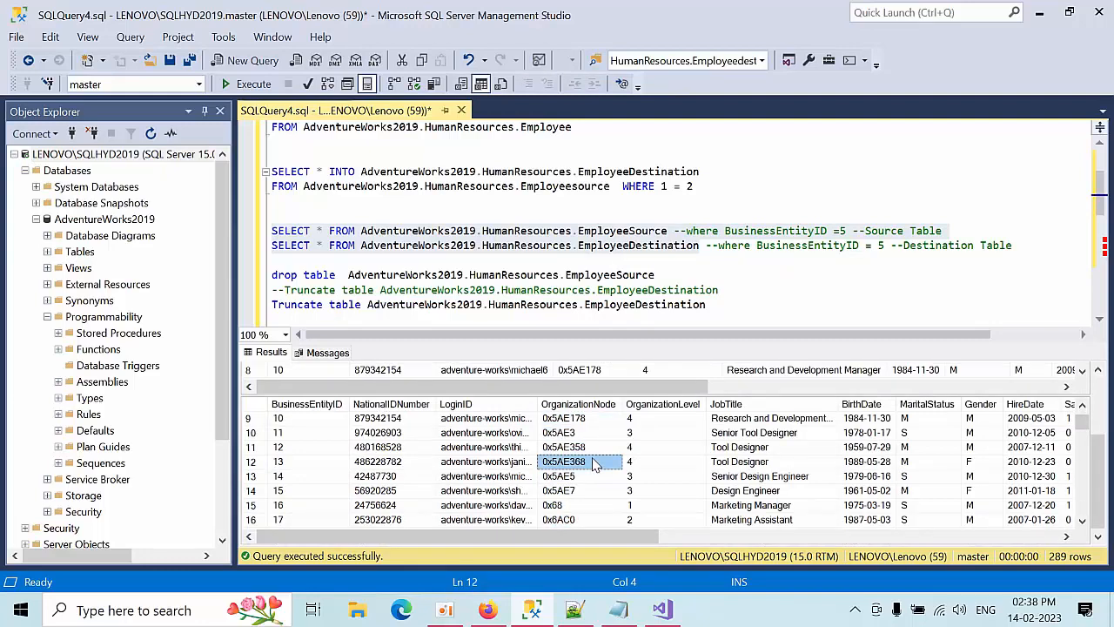
pyautogui.scroll(3, 594, 463)
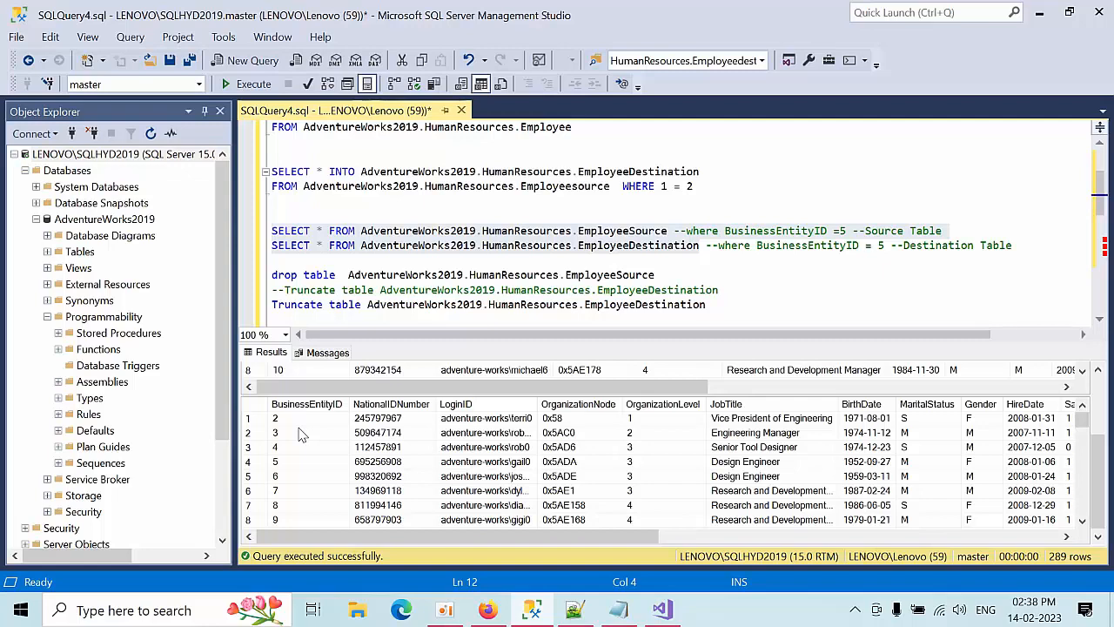
# Switch to Visual Studio, run the Lookuptransformation.dtsx package until both data flow tasks complete, and stop debugging.
pyautogui.click(661, 610)
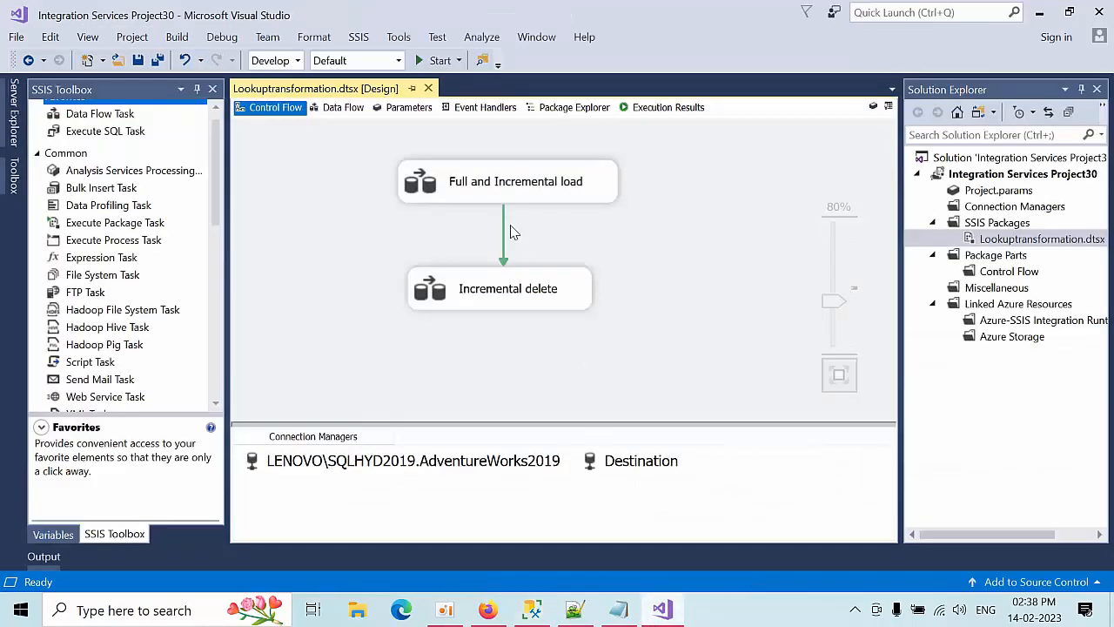
pyautogui.click(436, 61)
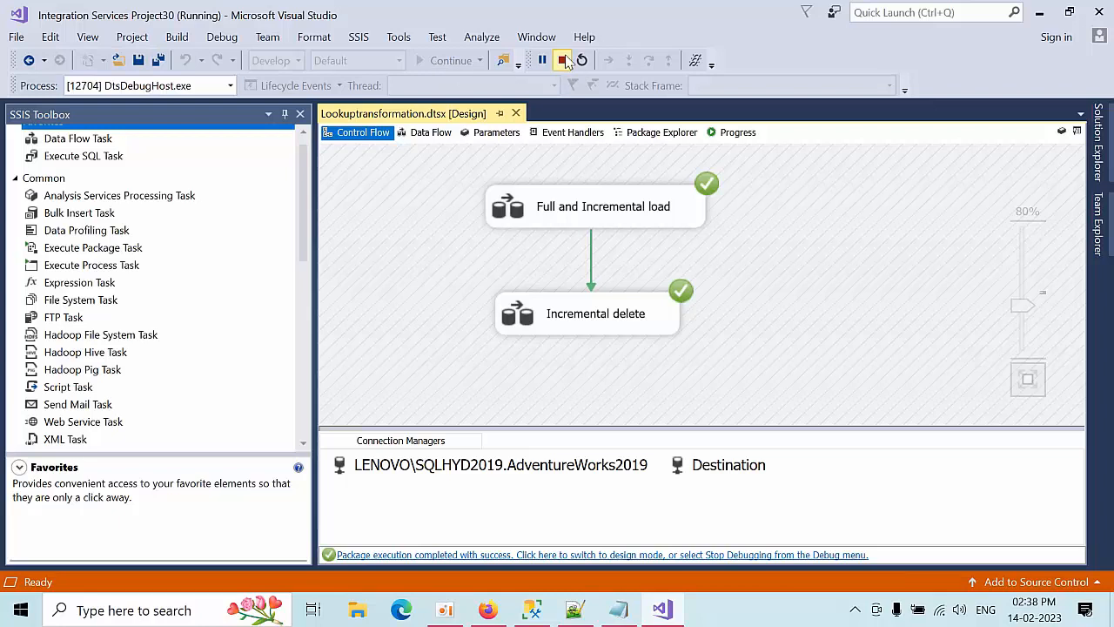
pyautogui.click(562, 59)
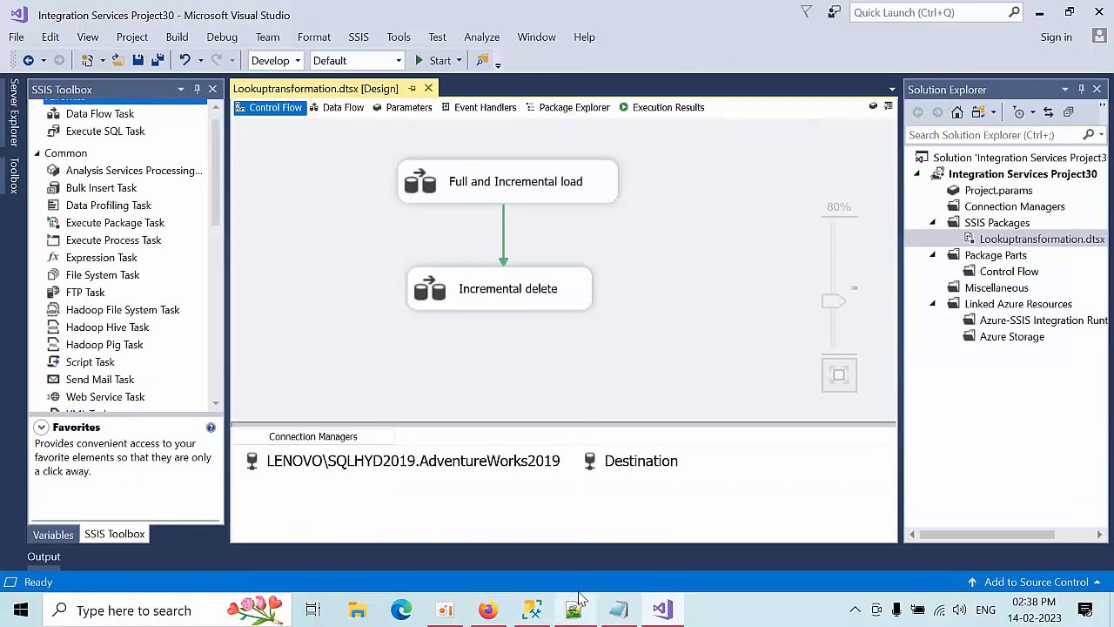
# Switch to SQL Server Management Studio, rerun both employee SELECT statements to compare source and destination rows, and return to Visual Studio.
pyautogui.click(532, 609)
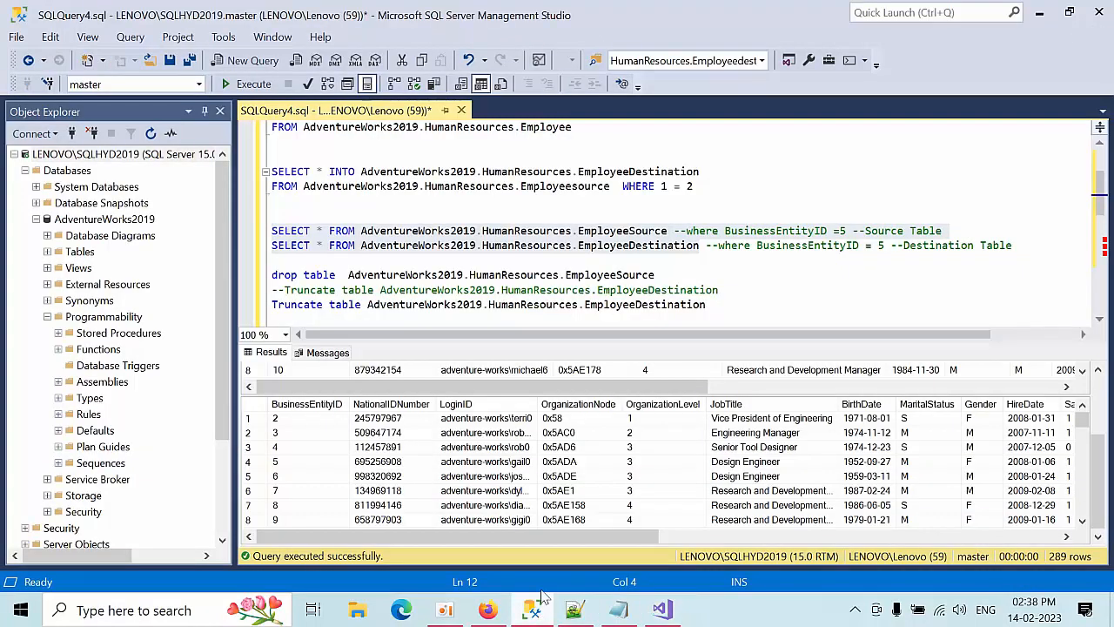
pyautogui.moveTo(699, 246); pyautogui.dragTo(271, 231)
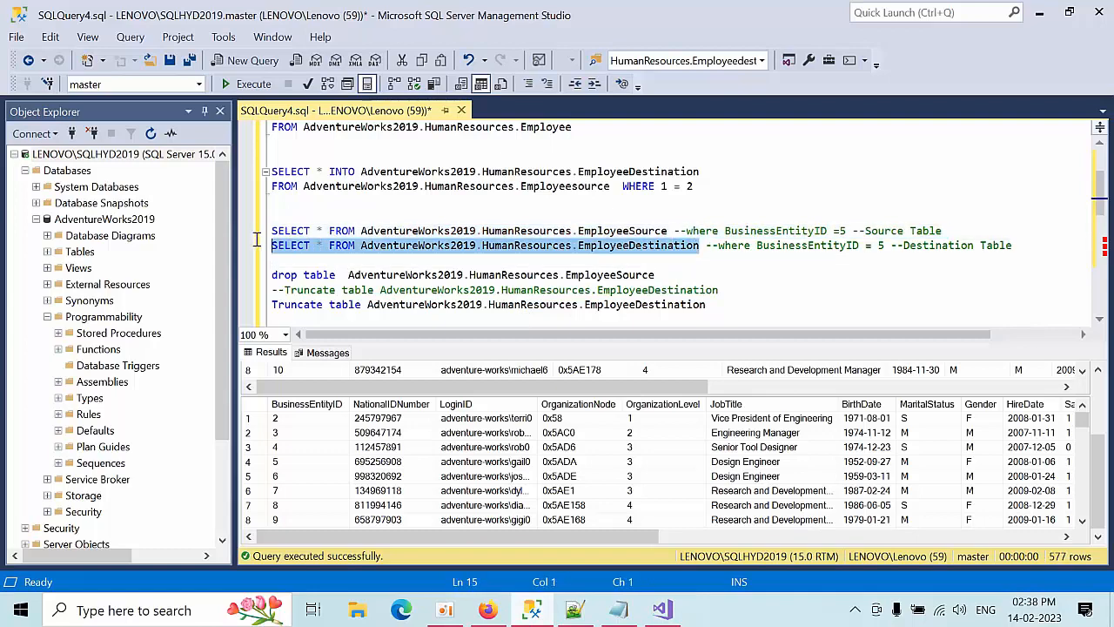
pyautogui.click(254, 84)
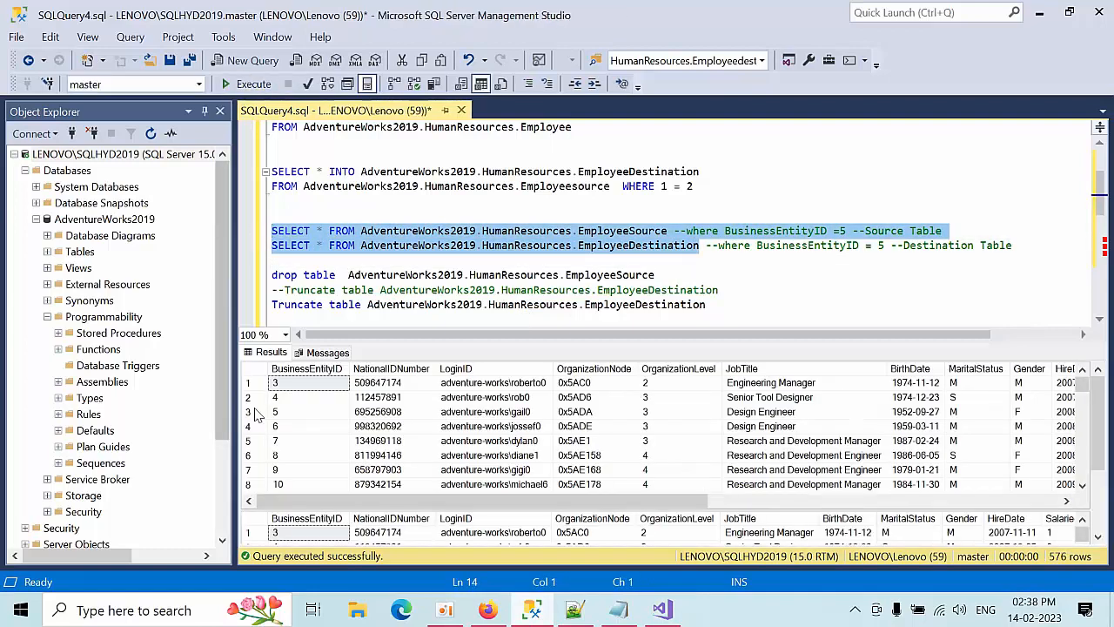
pyautogui.click(314, 413)
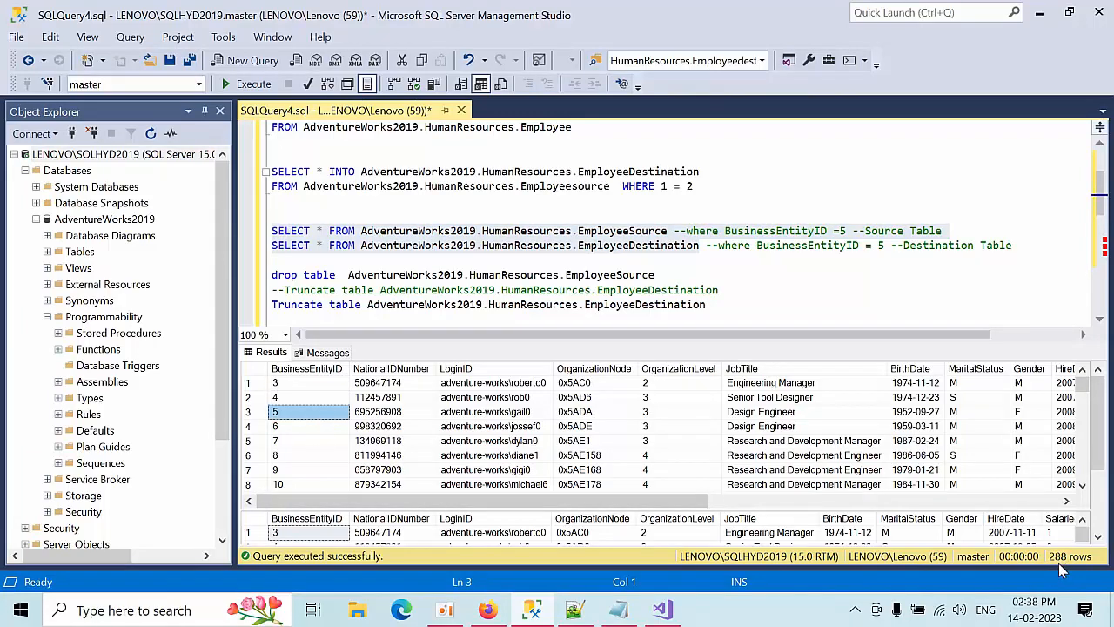
pyautogui.moveTo(555, 542); pyautogui.dragTo(558, 536)
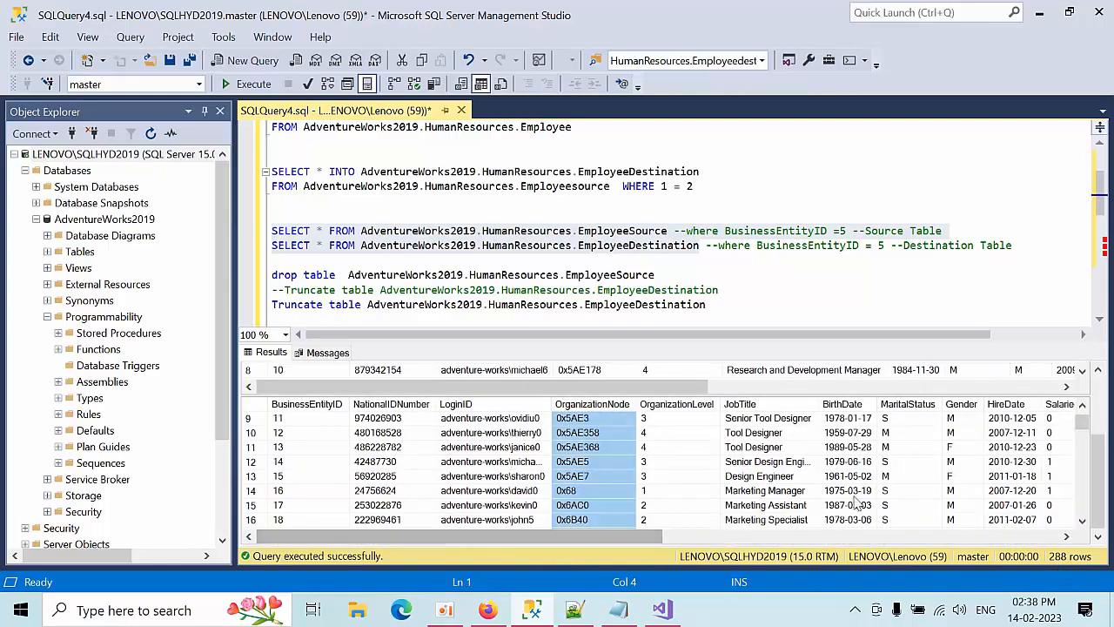
pyautogui.click(633, 478)
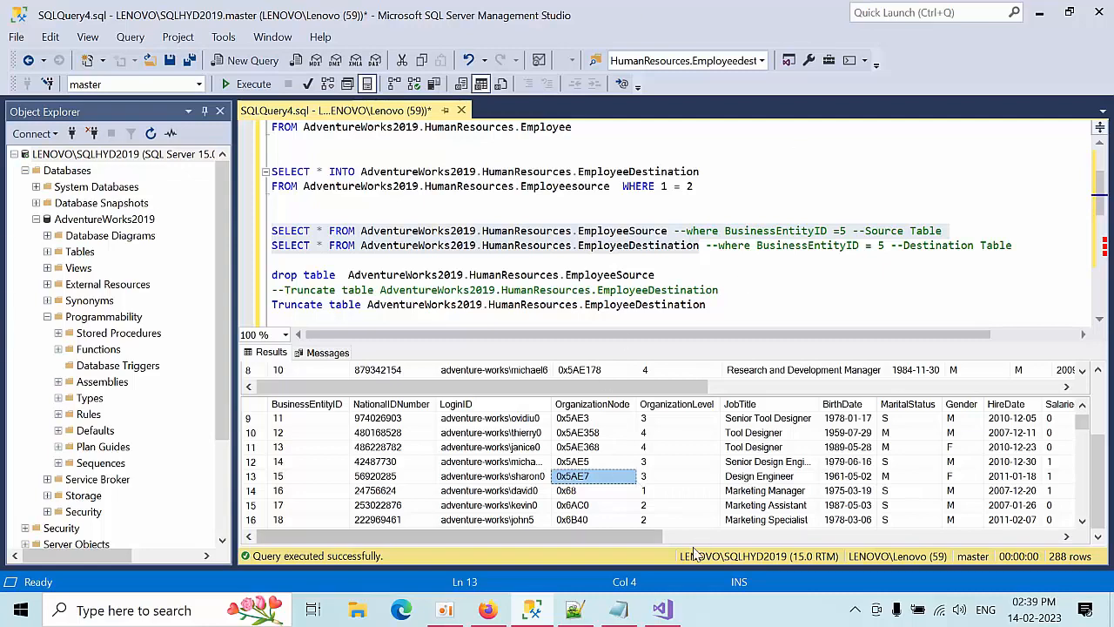
pyautogui.click(663, 609)
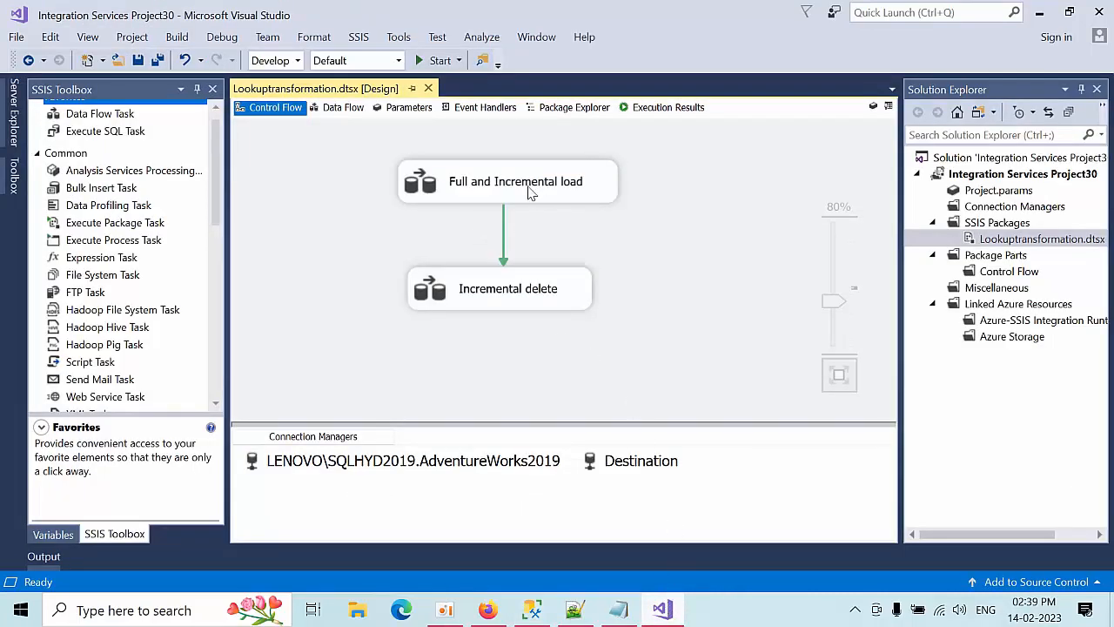